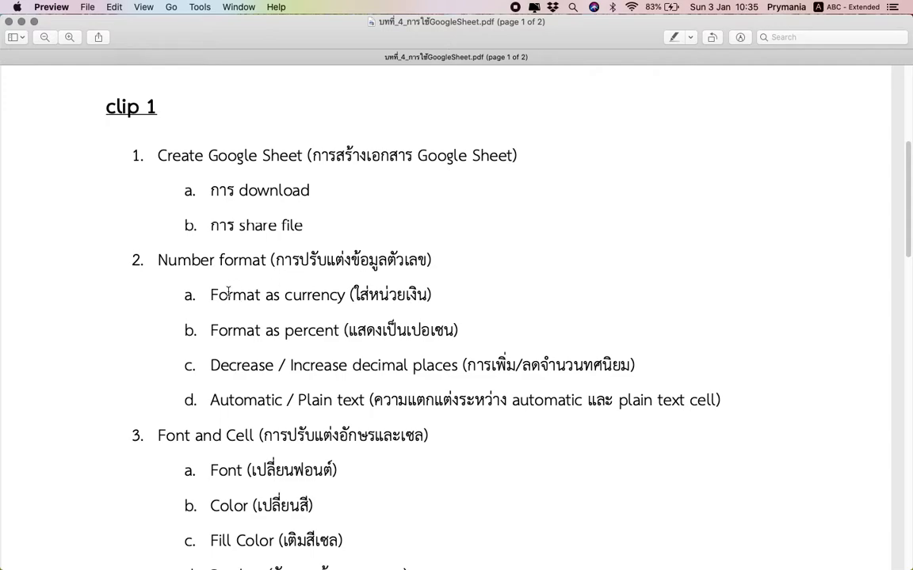
Read through the lesson outline PDF in Preview, then switch to the desktop showing Google Drive.
{"action": "scroll", "coordinate": [226, 303], "scroll_direction": "down", "scroll_amount": 2}
{"action": "scroll", "coordinate": [227, 305], "scroll_direction": "up", "scroll_amount": 1}
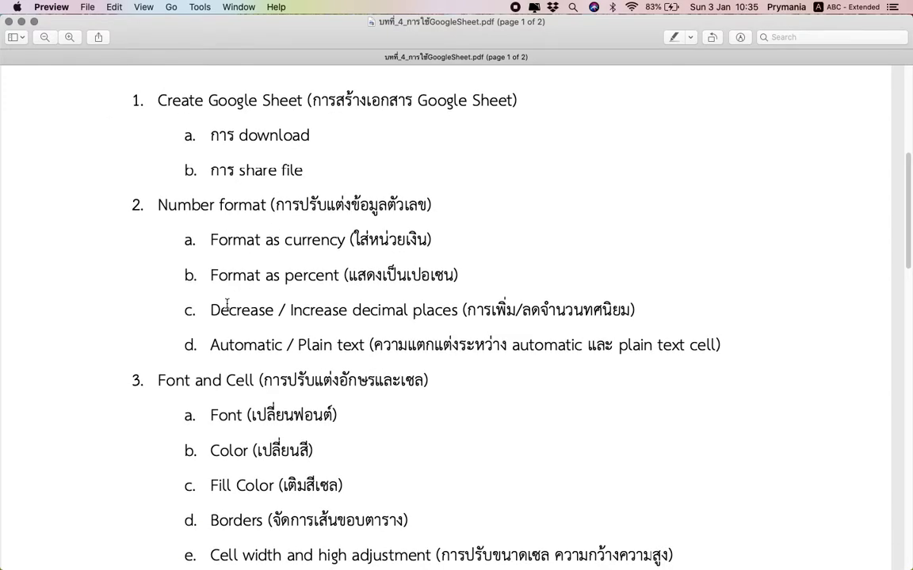
{"action": "scroll", "coordinate": [227, 304], "scroll_direction": "down", "scroll_amount": 5}
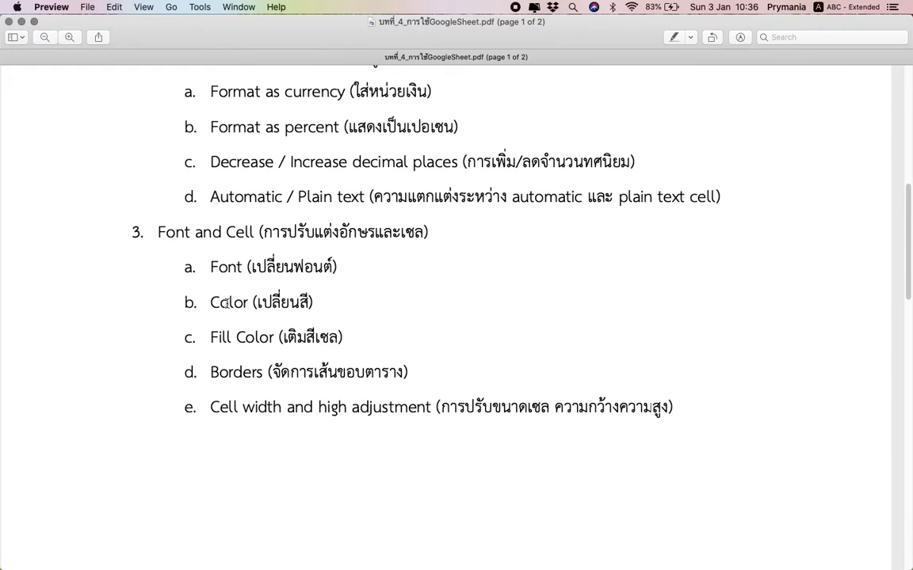
{"action": "scroll", "coordinate": [226, 303], "scroll_direction": "down", "scroll_amount": 3}
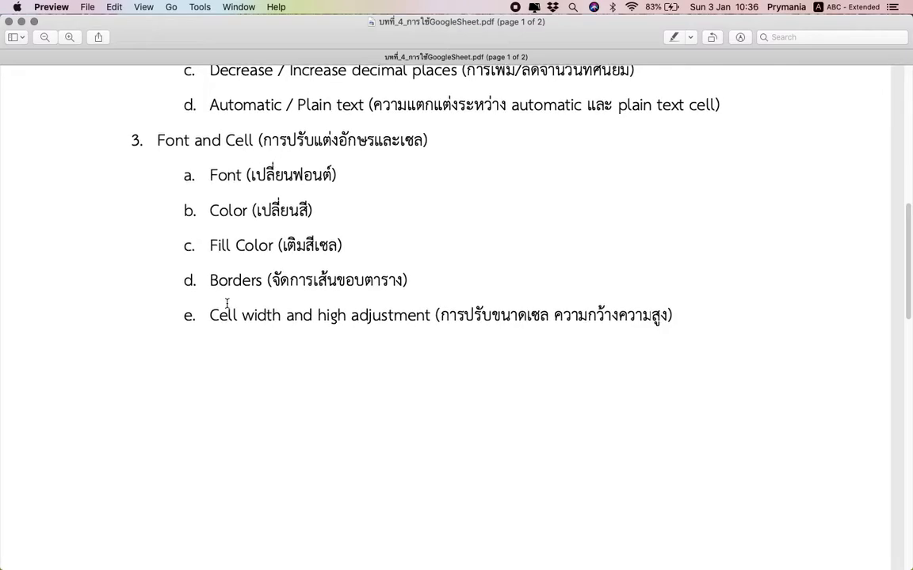
{"action": "scroll", "coordinate": [226, 303], "scroll_direction": "up", "scroll_amount": 1}
{"action": "scroll", "coordinate": [226, 303], "scroll_direction": "down", "scroll_amount": 1}
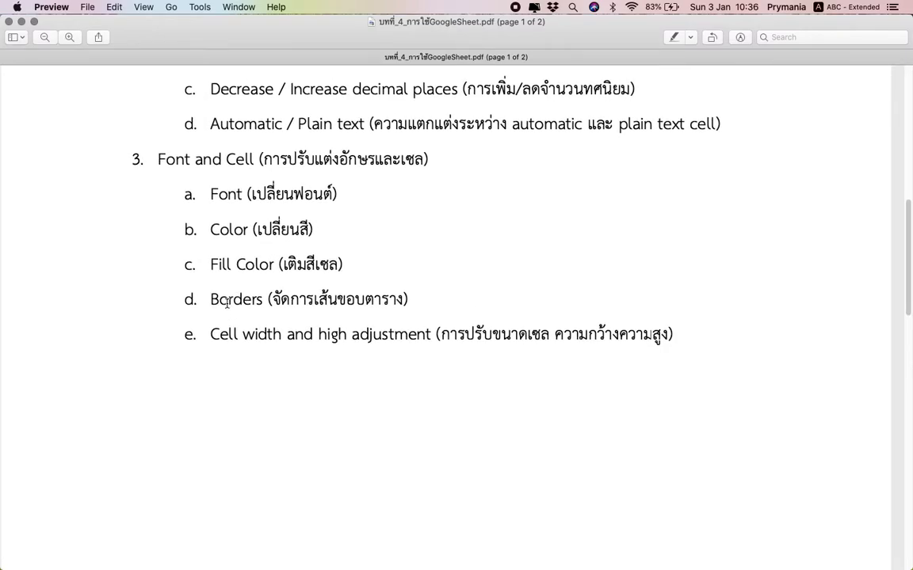
{"action": "scroll", "coordinate": [226, 304], "scroll_direction": "down", "scroll_amount": 5}
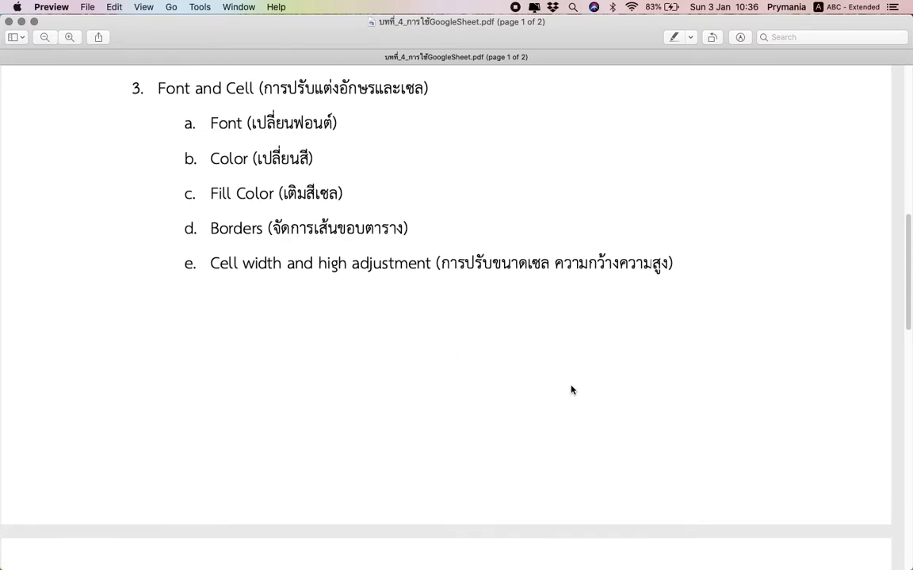
{"action": "scroll", "coordinate": [573, 392], "scroll_direction": "down", "scroll_amount": 12}
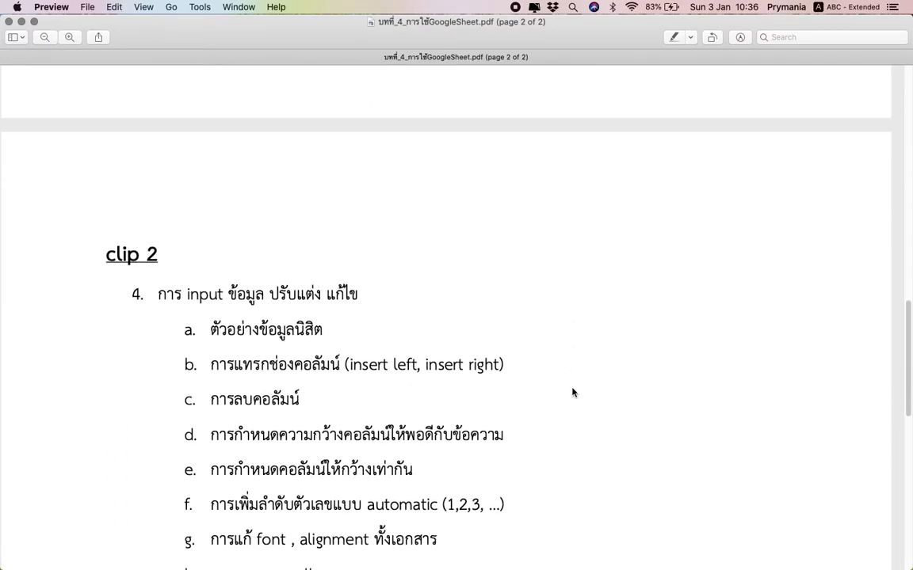
{"action": "scroll", "coordinate": [573, 392], "scroll_direction": "down", "scroll_amount": 2}
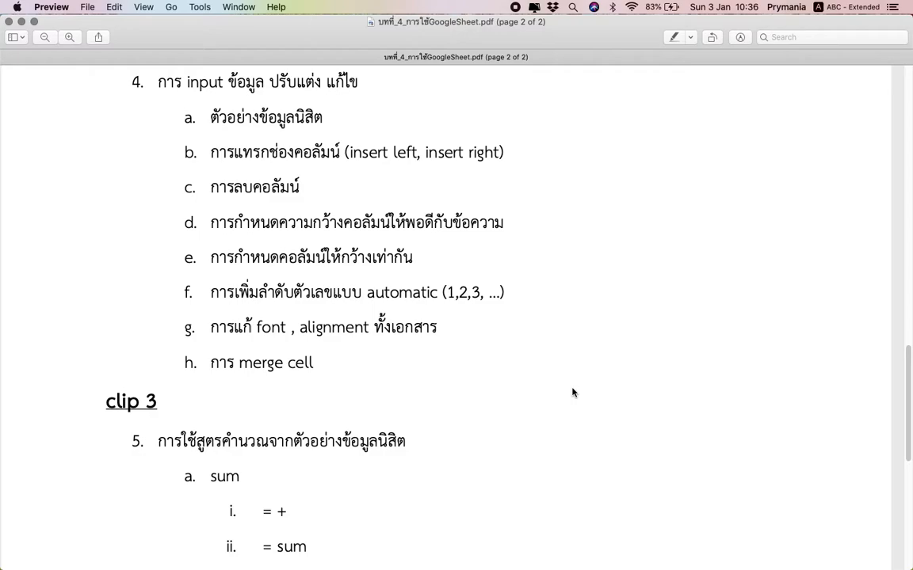
{"action": "scroll", "coordinate": [573, 392], "scroll_direction": "down", "scroll_amount": 10}
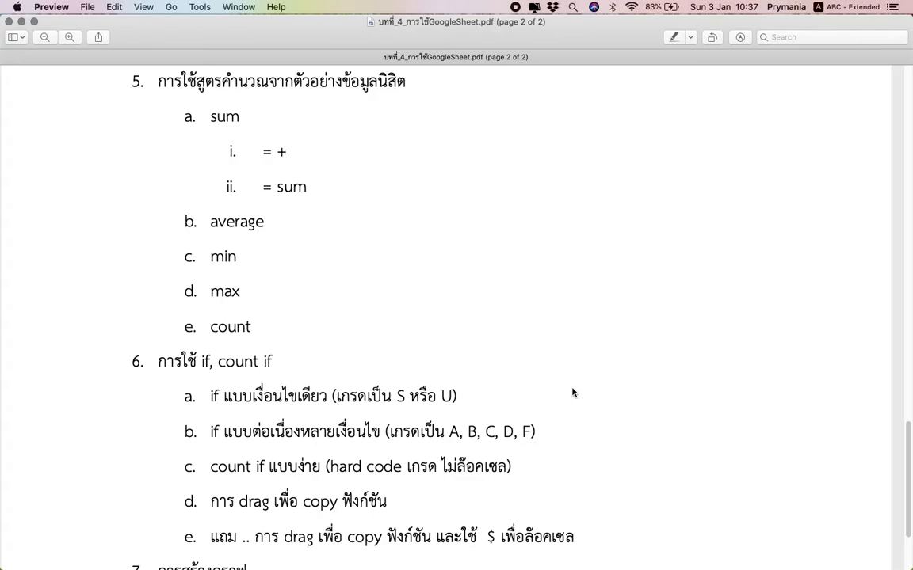
{"action": "scroll", "coordinate": [573, 393], "scroll_direction": "down", "scroll_amount": 5}
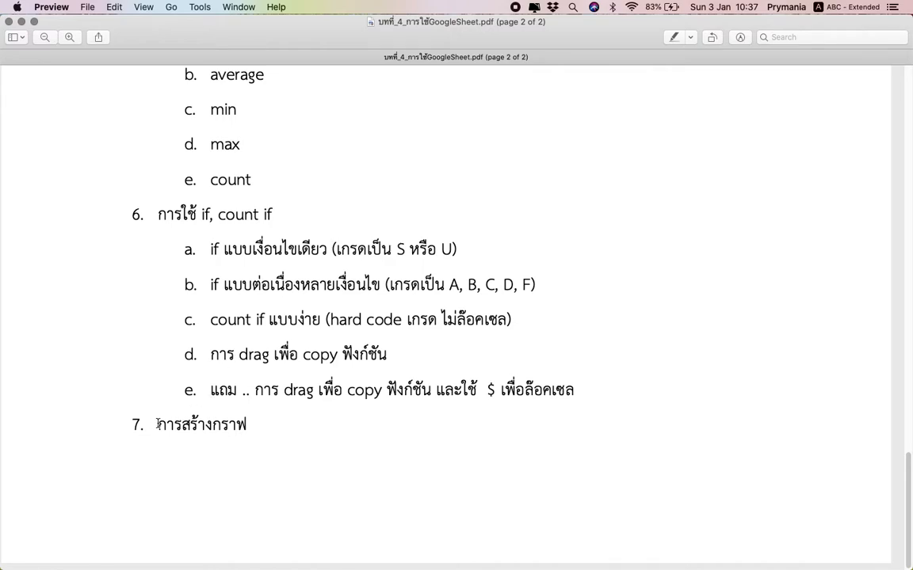
{"action": "scroll", "coordinate": [158, 425], "scroll_direction": "up", "scroll_amount": 4}
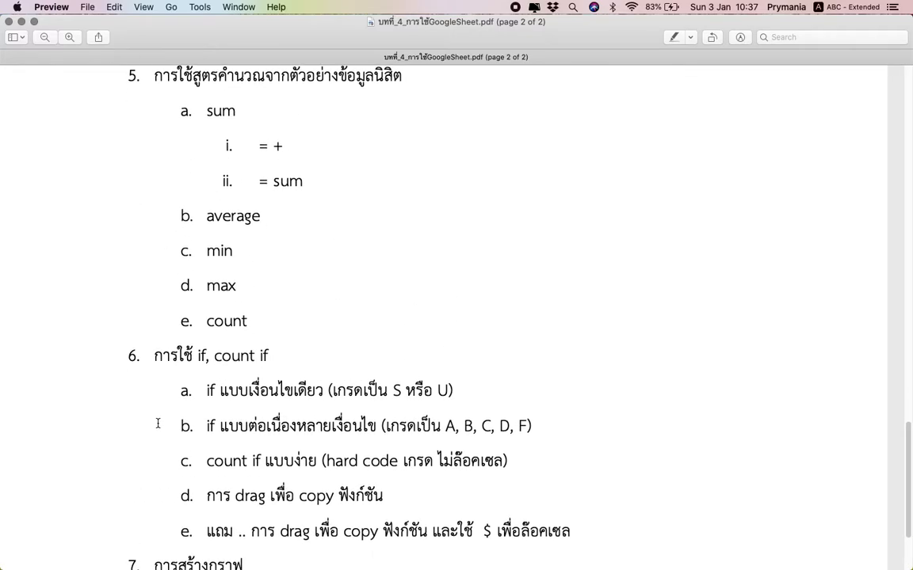
{"action": "scroll", "coordinate": [157, 424], "scroll_direction": "up", "scroll_amount": 1}
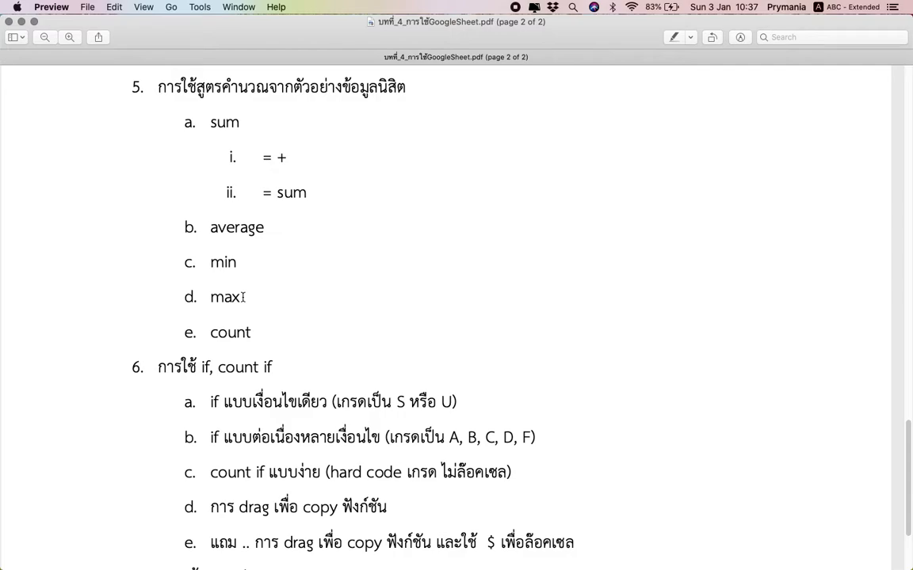
{"action": "scroll", "coordinate": [244, 297], "scroll_direction": "up", "scroll_amount": 15}
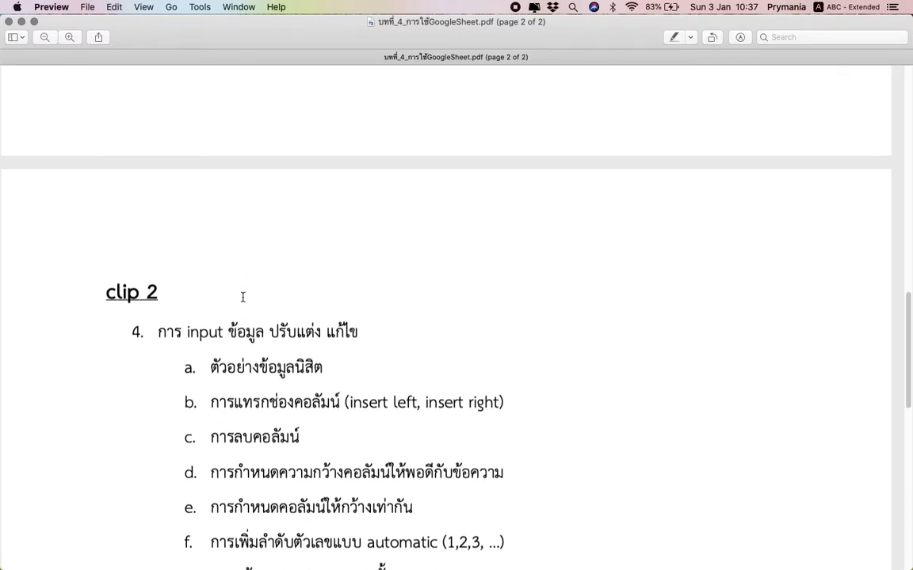
{"action": "scroll", "coordinate": [243, 297], "scroll_direction": "up", "scroll_amount": 15}
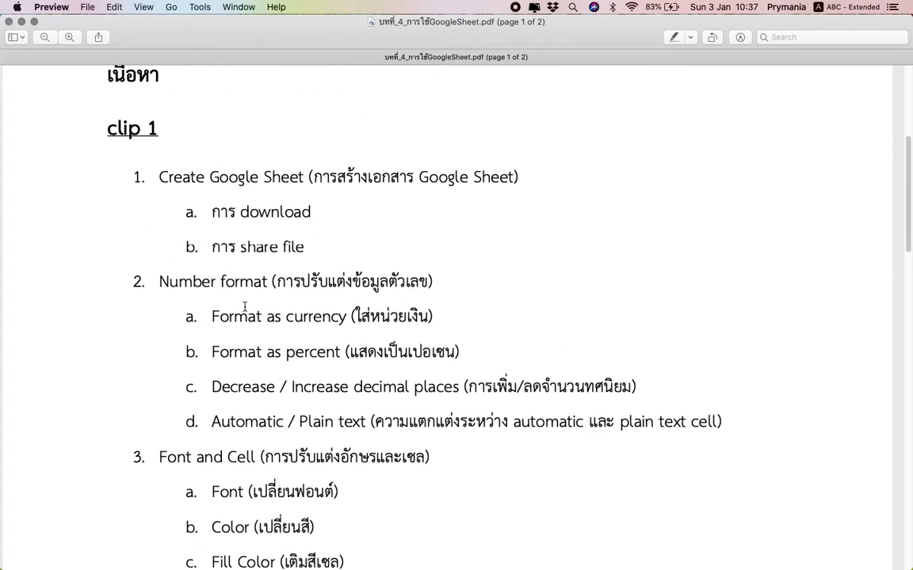
{"action": "scroll", "coordinate": [244, 307], "scroll_direction": "down", "scroll_amount": 4}
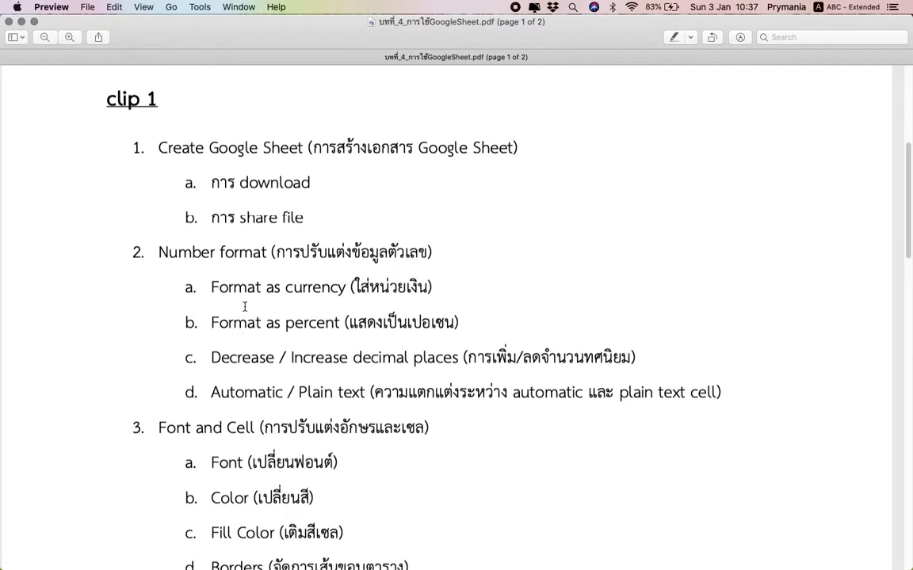
{"action": "scroll", "coordinate": [245, 307], "scroll_direction": "up", "scroll_amount": 1}
{"action": "scroll", "coordinate": [245, 307], "scroll_direction": "left", "scroll_amount": 1}
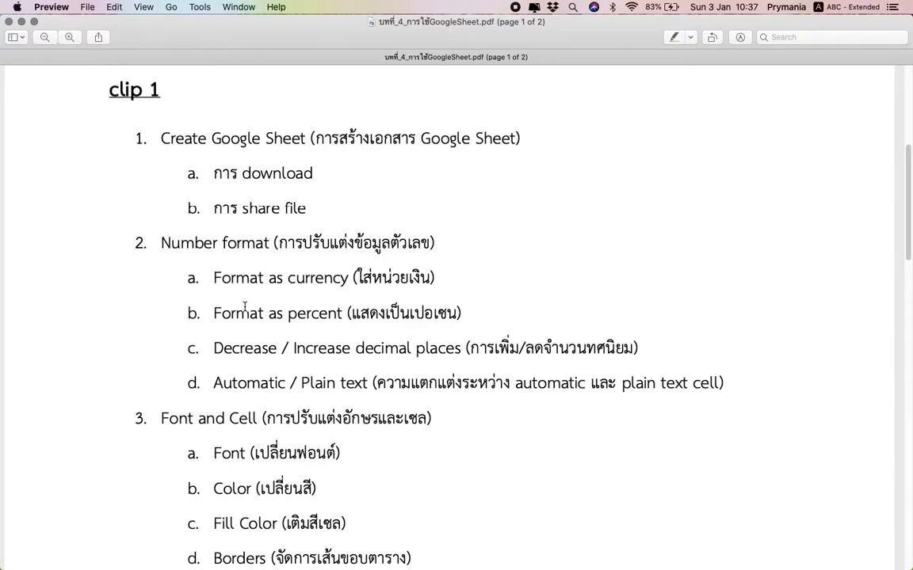
{"action": "key", "text": "ctrl+Right"}
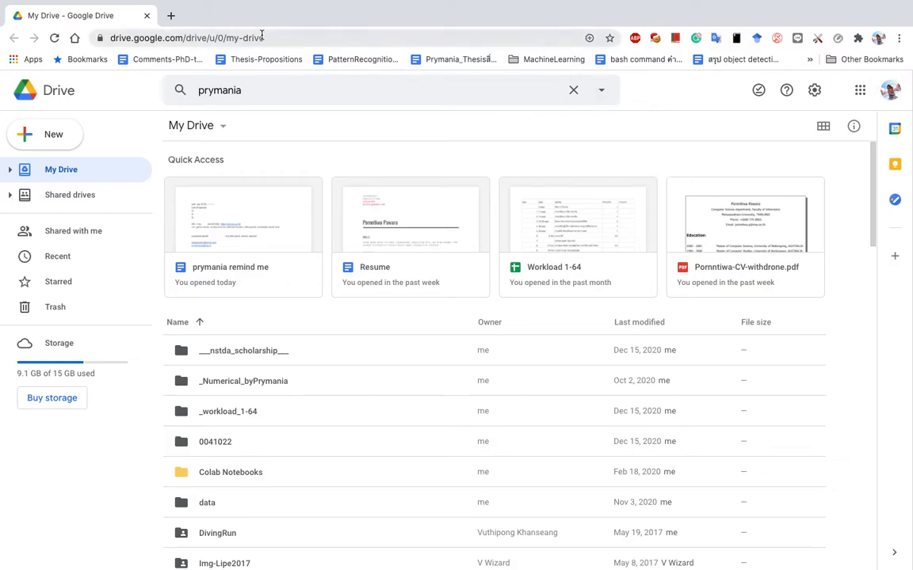
Open Google Drive from the apps list and create a new Google Sheets spreadsheet from the New menu.
{"action": "left_click", "coordinate": [859, 90]}
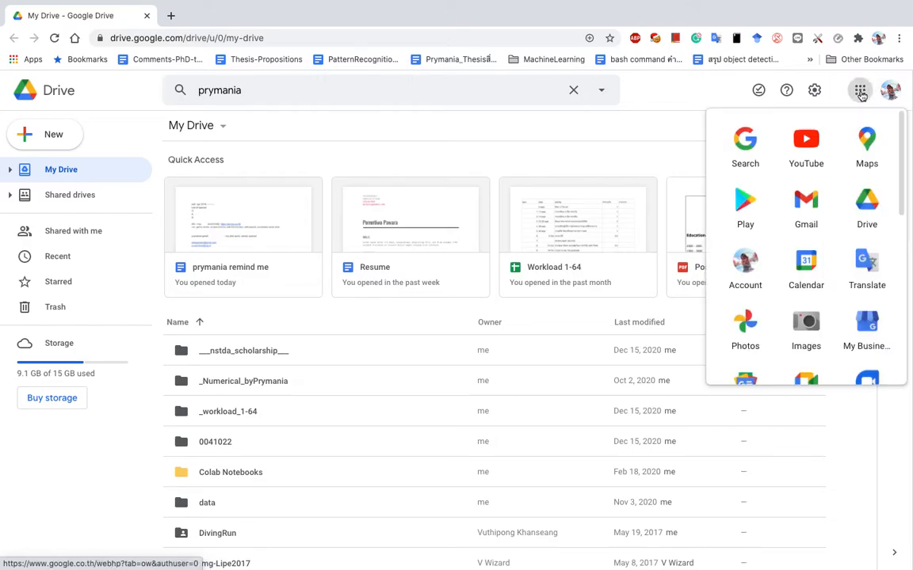
{"action": "left_click", "coordinate": [859, 204]}
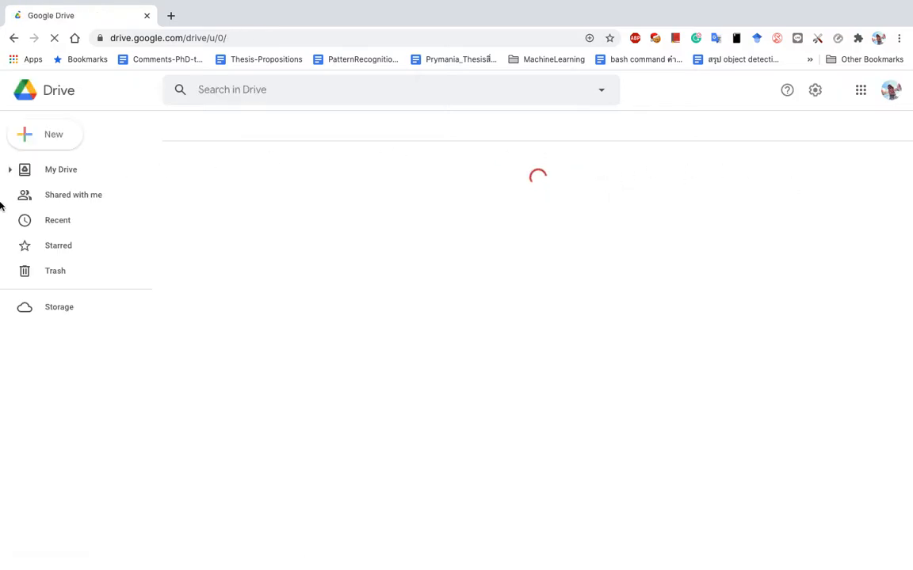
{"action": "left_click", "coordinate": [48, 139]}
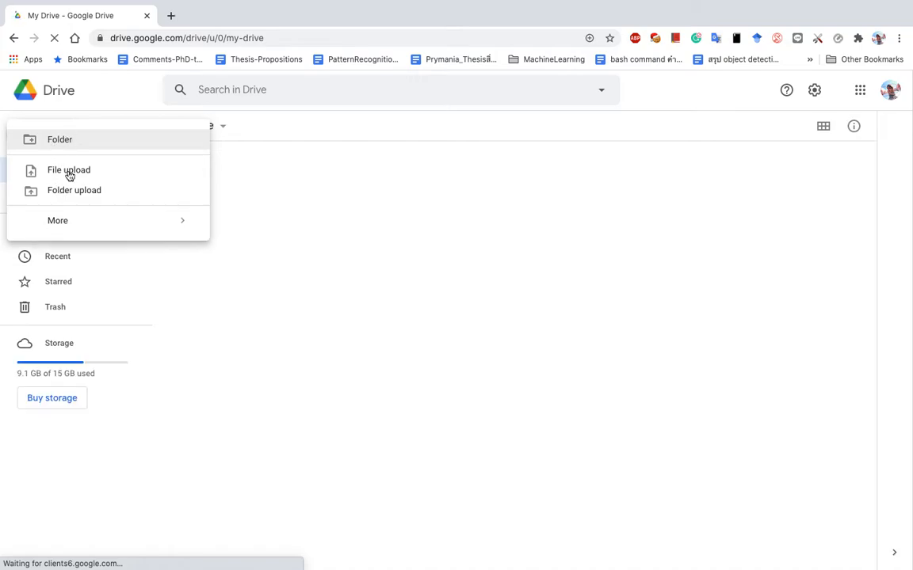
{"action": "left_click", "coordinate": [108, 92]}
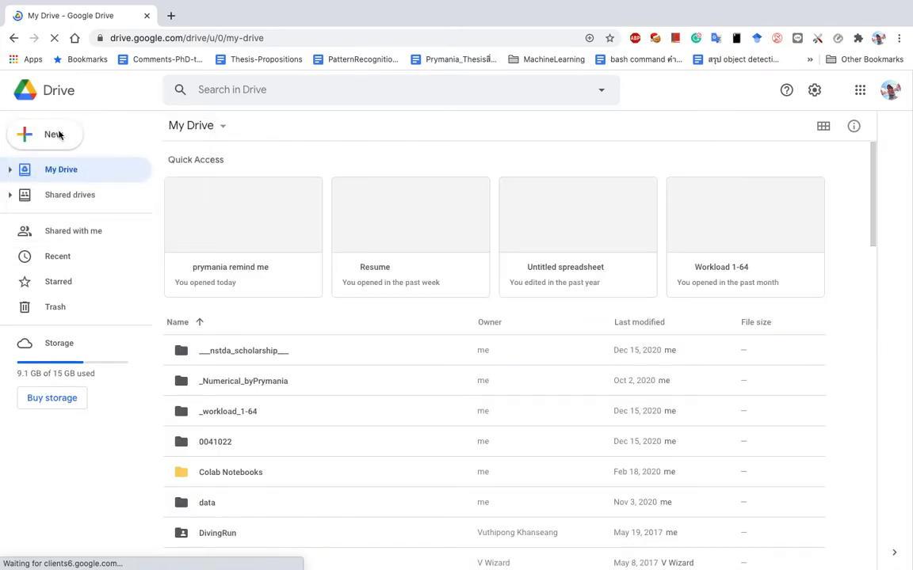
{"action": "left_click", "coordinate": [53, 139]}
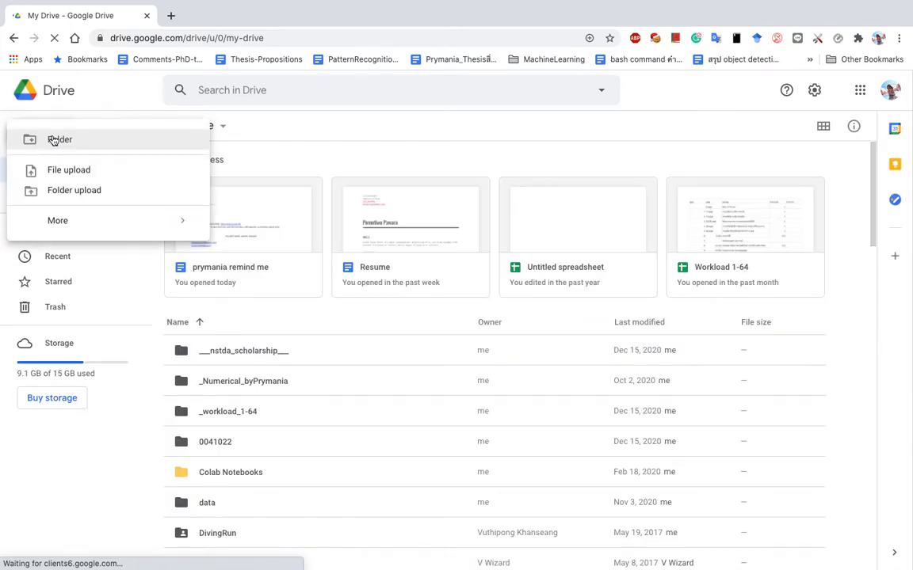
{"action": "left_click", "coordinate": [115, 99]}
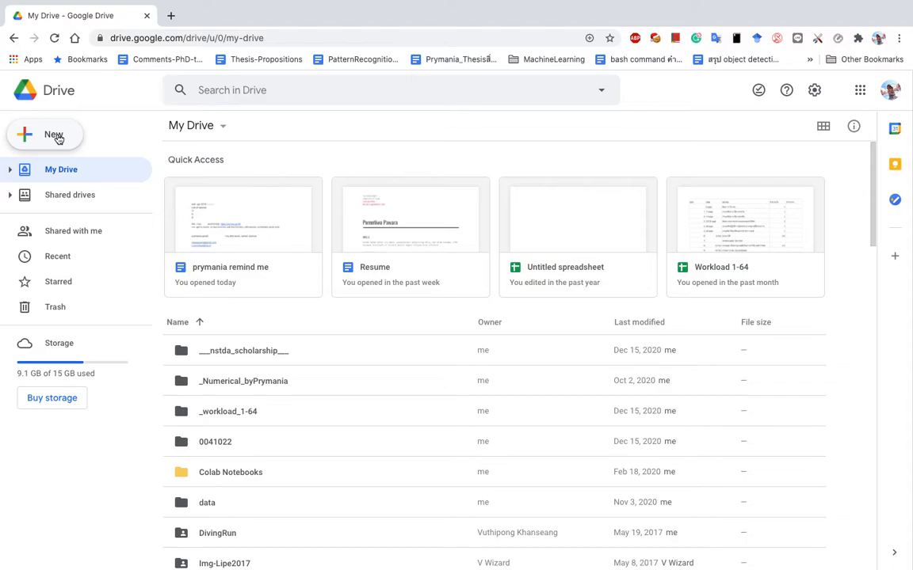
{"action": "left_click", "coordinate": [57, 138]}
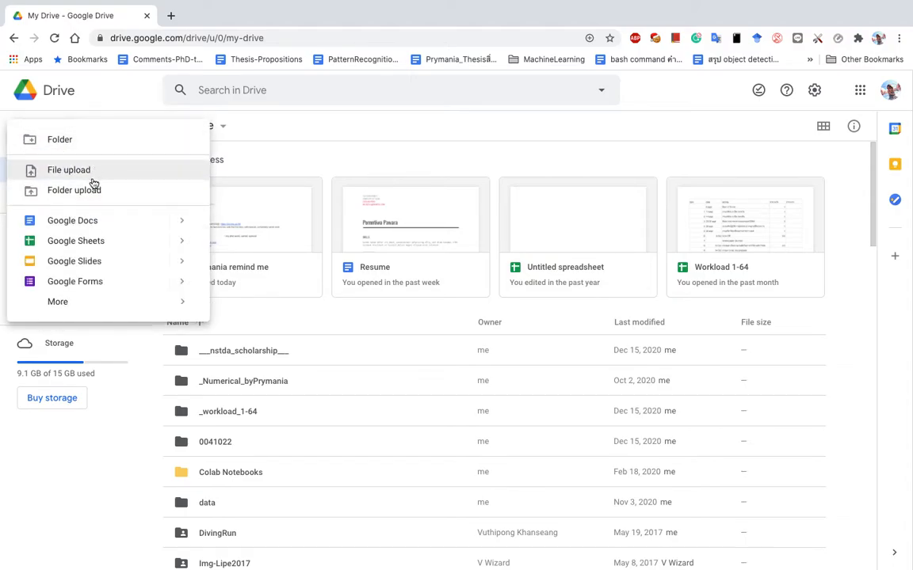
{"action": "left_click", "coordinate": [115, 245]}
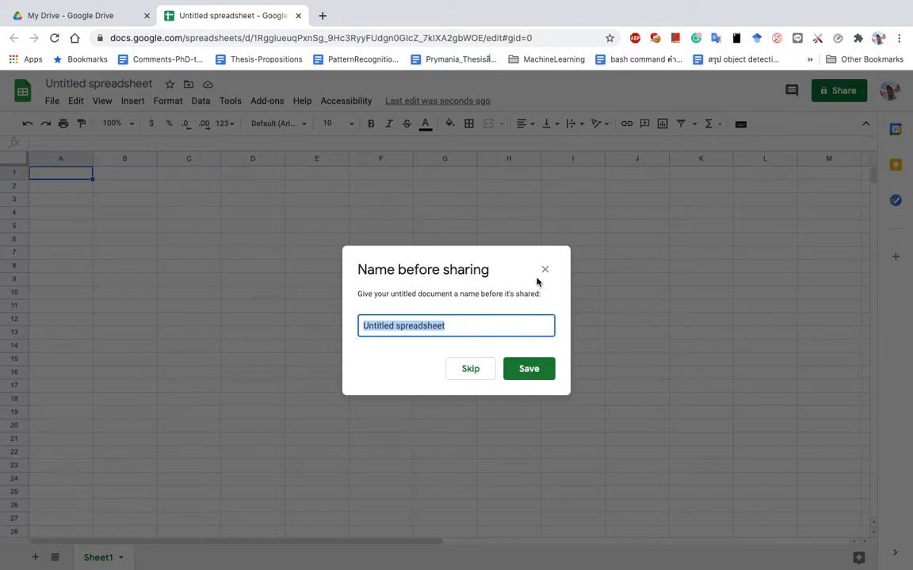
Save the spreadsheet under the name 'Example 1' and close the sharing panel without sharing.
{"action": "triple_click", "coordinate": [481, 326]}
{"action": "type", "text": "Example 1"}
{"action": "left_click", "coordinate": [529, 377]}
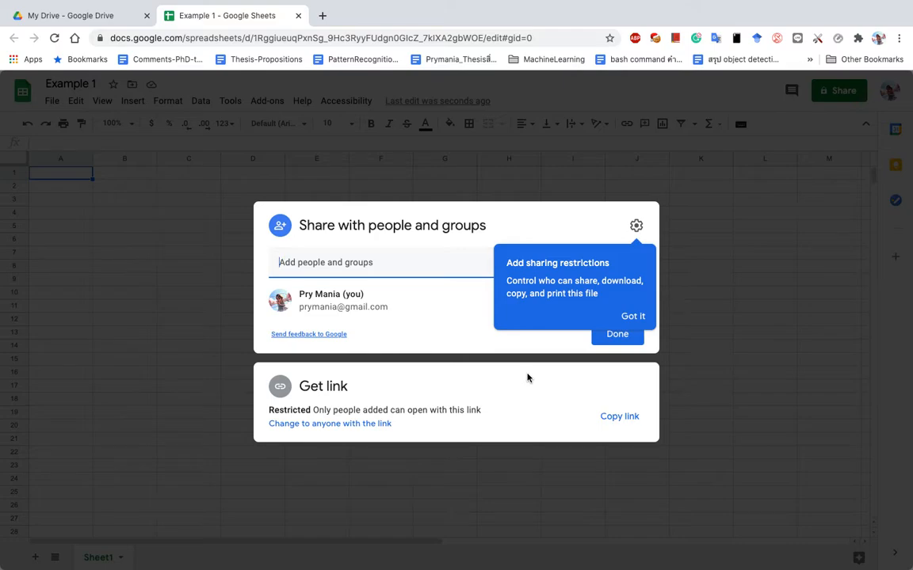
{"action": "left_click", "coordinate": [350, 260]}
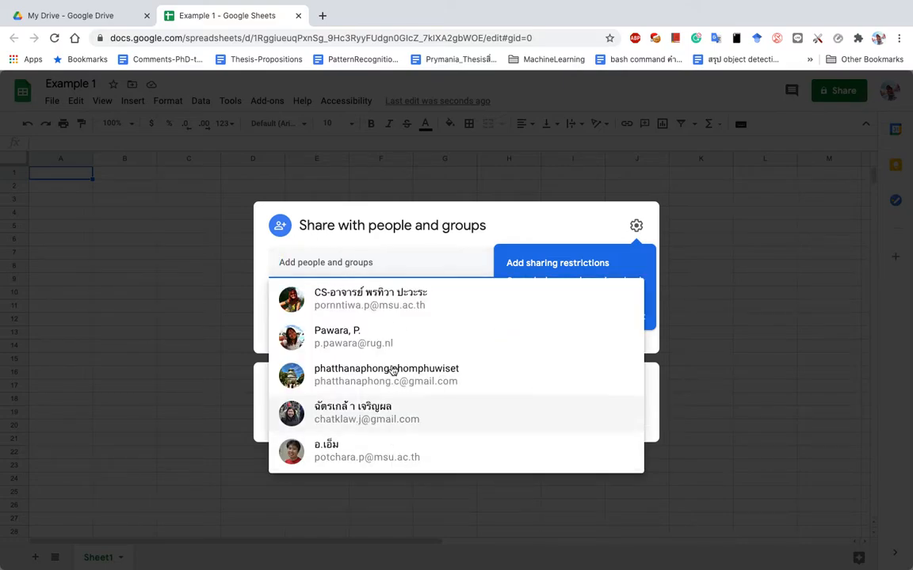
{"action": "left_click", "coordinate": [221, 371]}
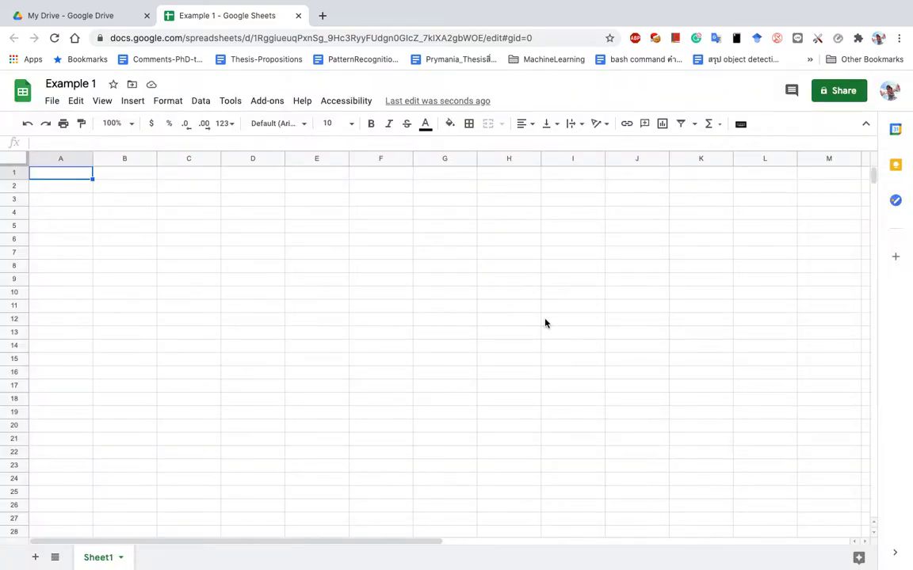
{"action": "left_click", "coordinate": [843, 92]}
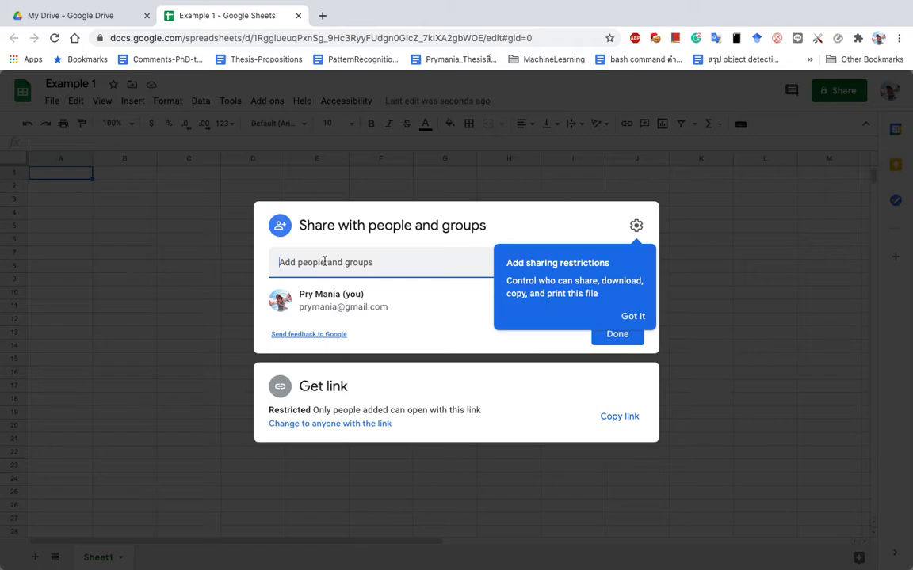
{"action": "left_click", "coordinate": [167, 268]}
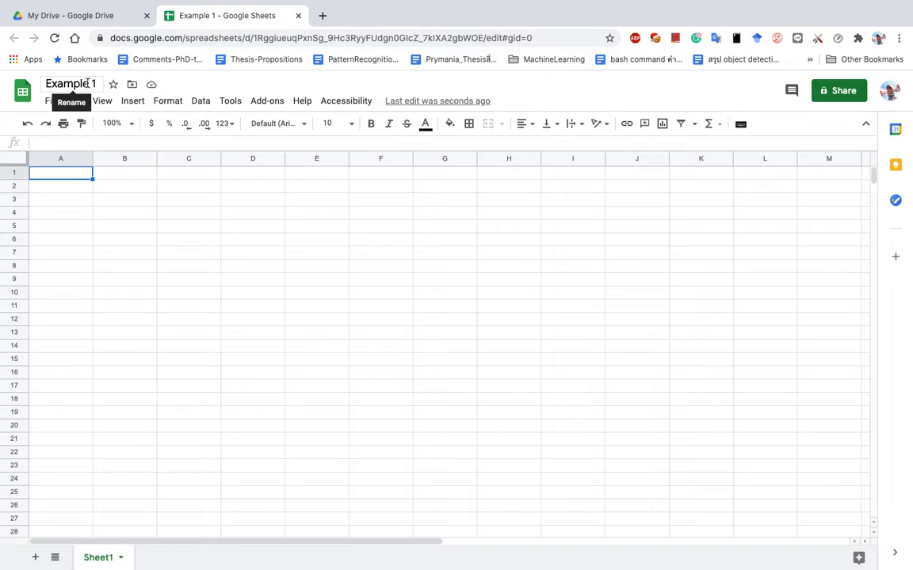
{"action": "left_click", "coordinate": [51, 101]}
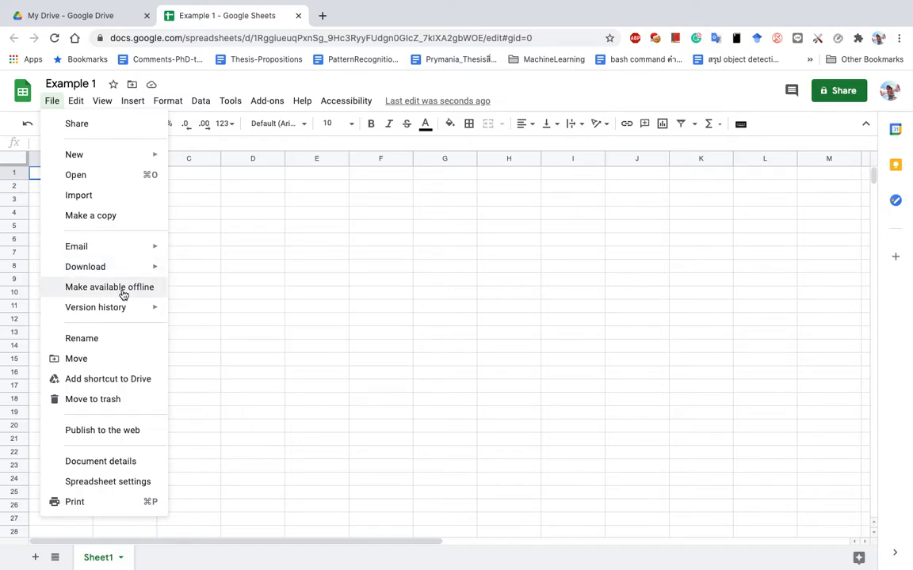
{"action": "left_click", "coordinate": [274, 321]}
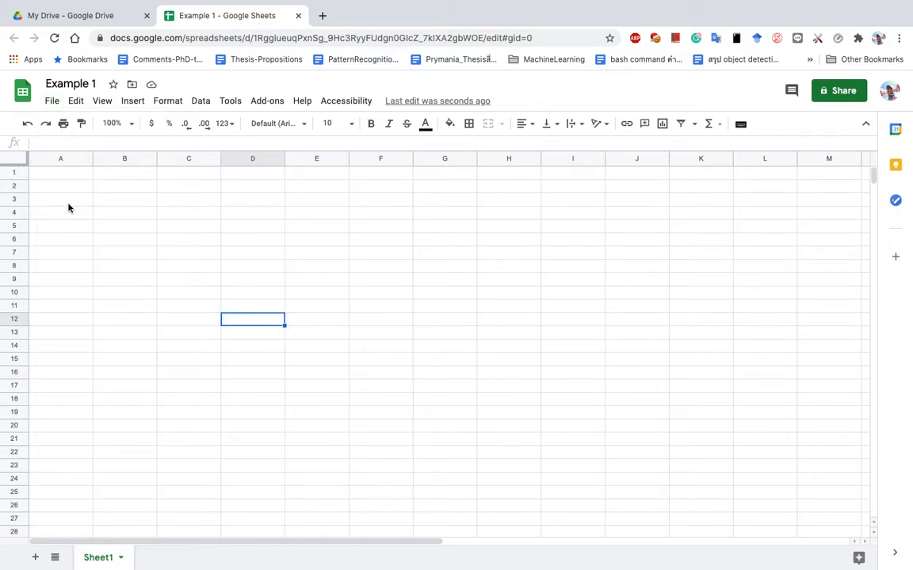
{"action": "key", "text": "ctrl+Left"}
{"action": "scroll", "coordinate": [272, 345], "scroll_direction": "down", "scroll_amount": 3}
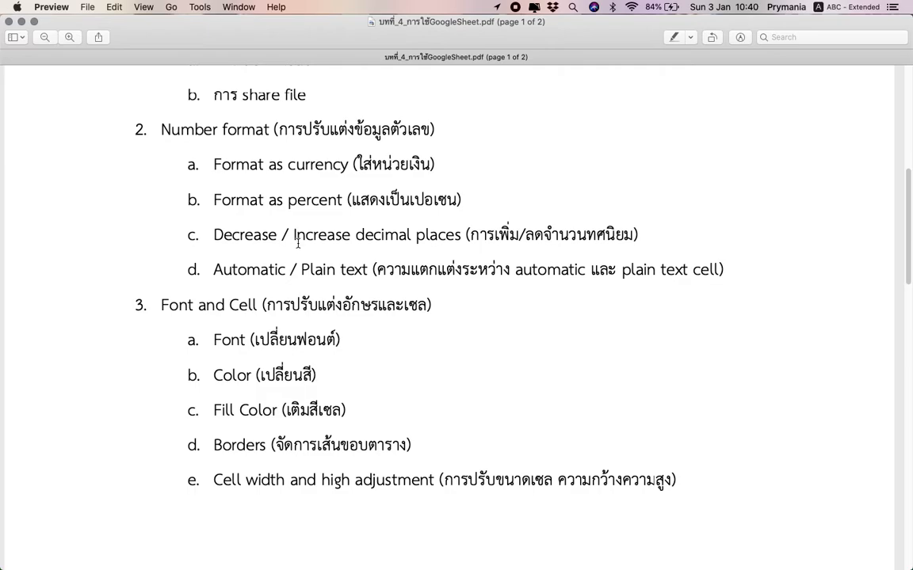
{"action": "key", "text": "ctrl+Right"}
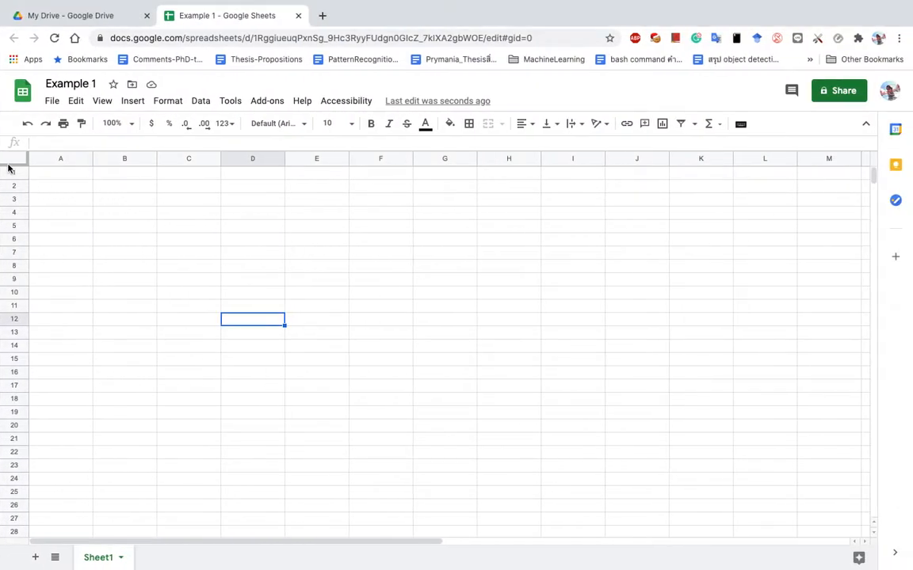
Enter 12, 10 and 23 down column B in cells B3 to B5.
{"action": "left_click", "coordinate": [12, 161]}
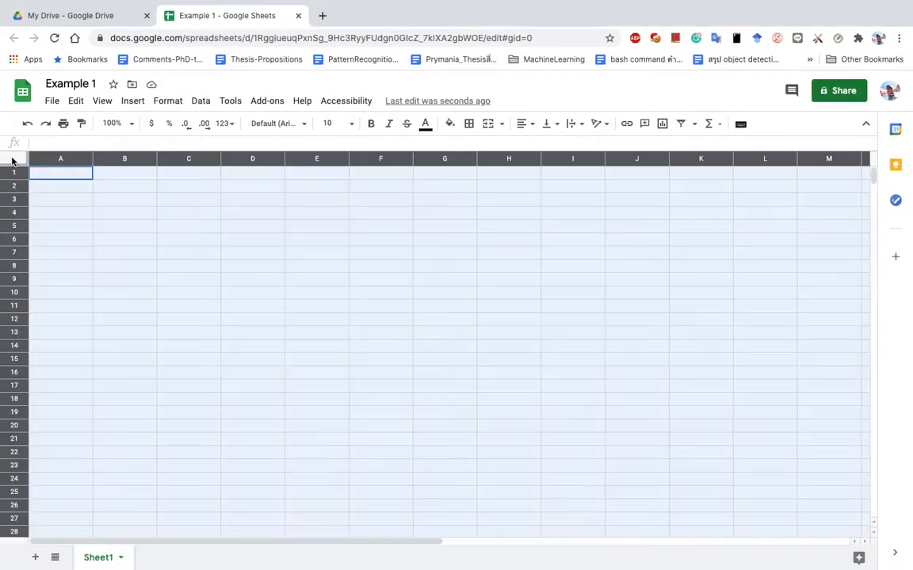
{"action": "left_click", "coordinate": [120, 203]}
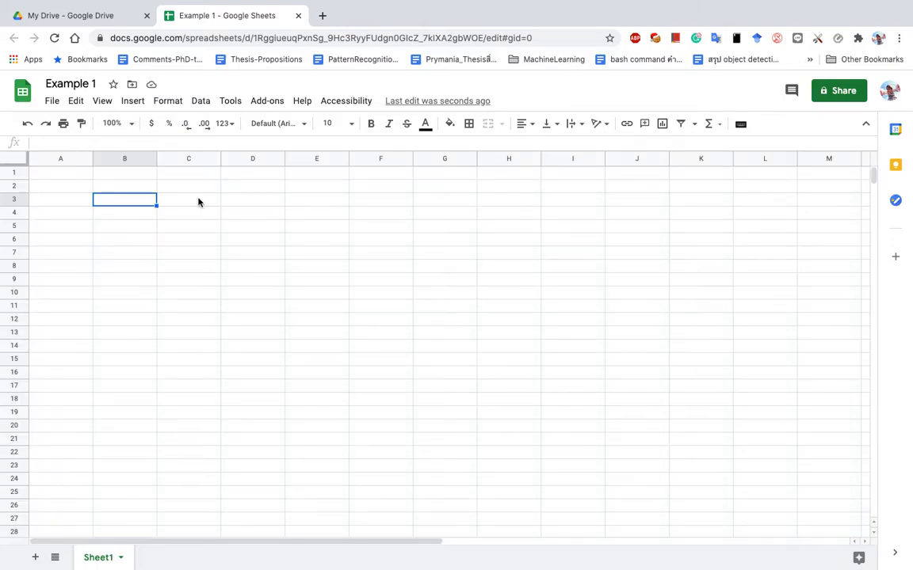
{"action": "type", "text": "12"}
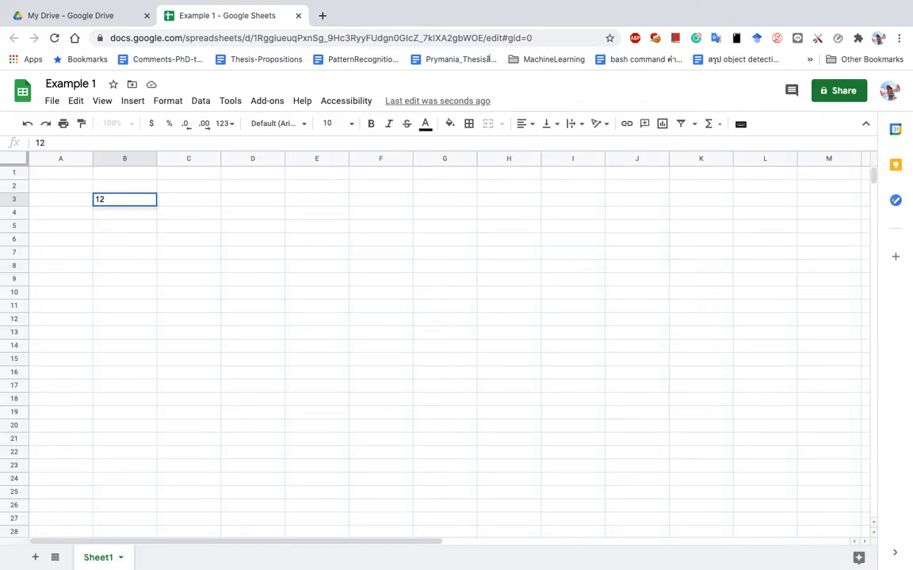
{"action": "key", "text": "Return"}
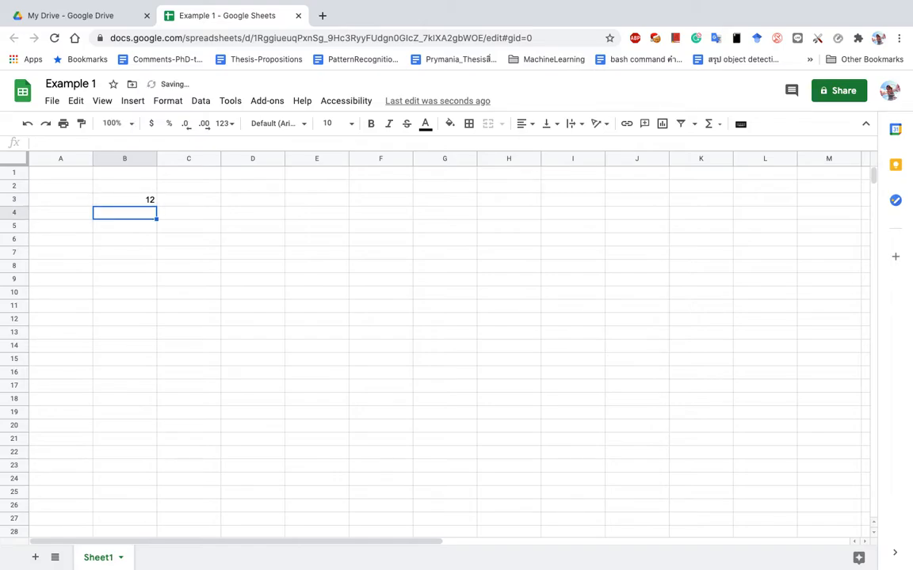
{"action": "type", "text": "10"}
{"action": "key", "text": "Return"}
{"action": "type", "text": "23"}
{"action": "key", "text": "Return"}
Enter 04 in B6, which is stored as the number 4.
{"action": "type", "text": "0"}
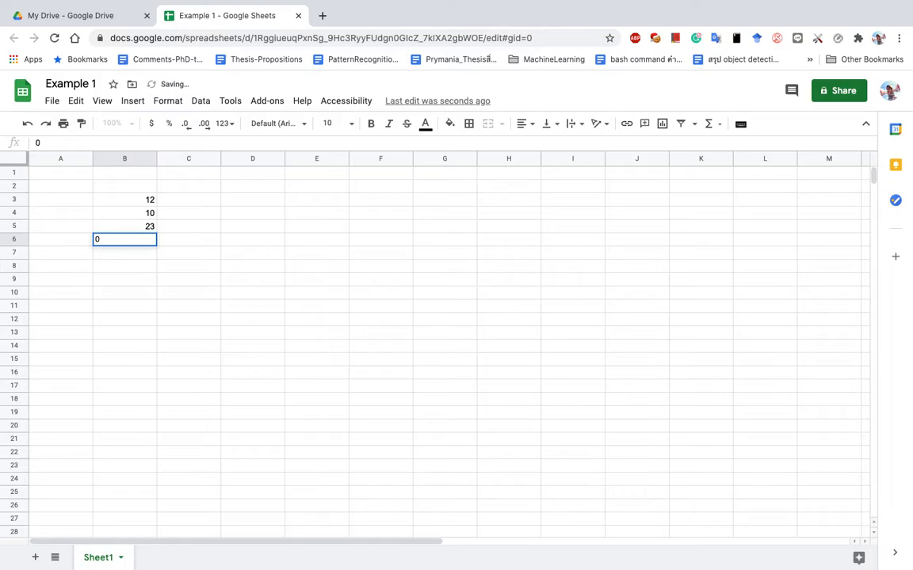
{"action": "type", "text": "4"}
{"action": "key", "text": "Return"}
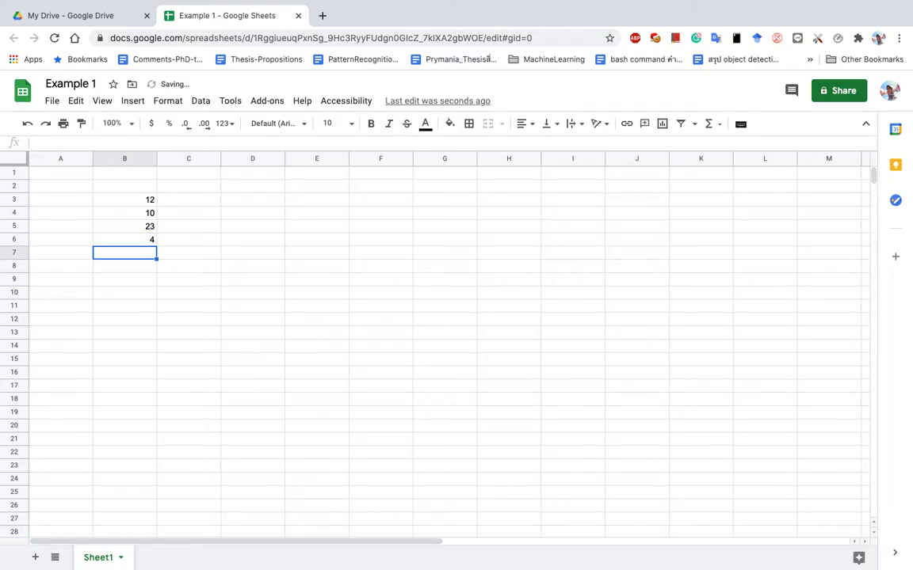
{"action": "key", "text": "Up"}
{"action": "type", "text": "0"}
{"action": "key", "text": "Return"}
{"action": "key", "text": "Up"}
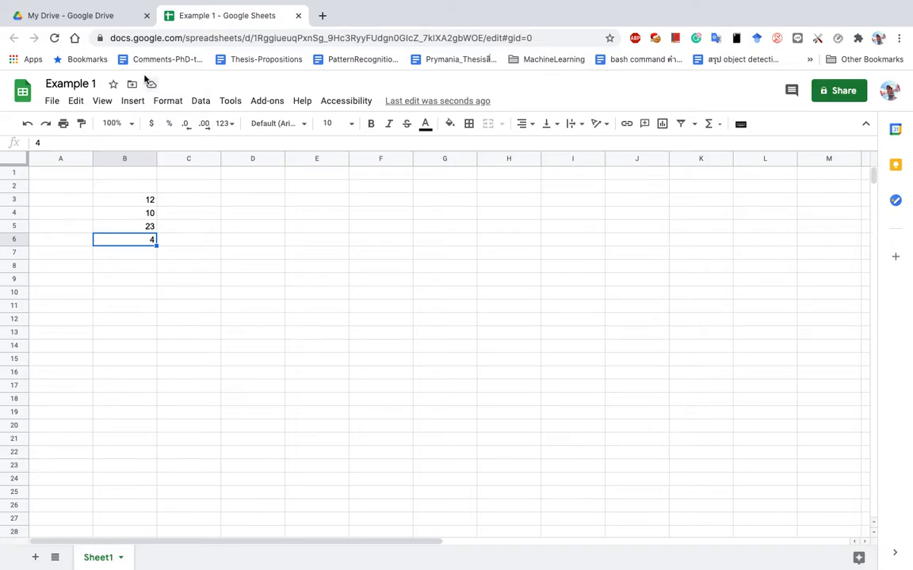
{"action": "left_click", "coordinate": [136, 199]}
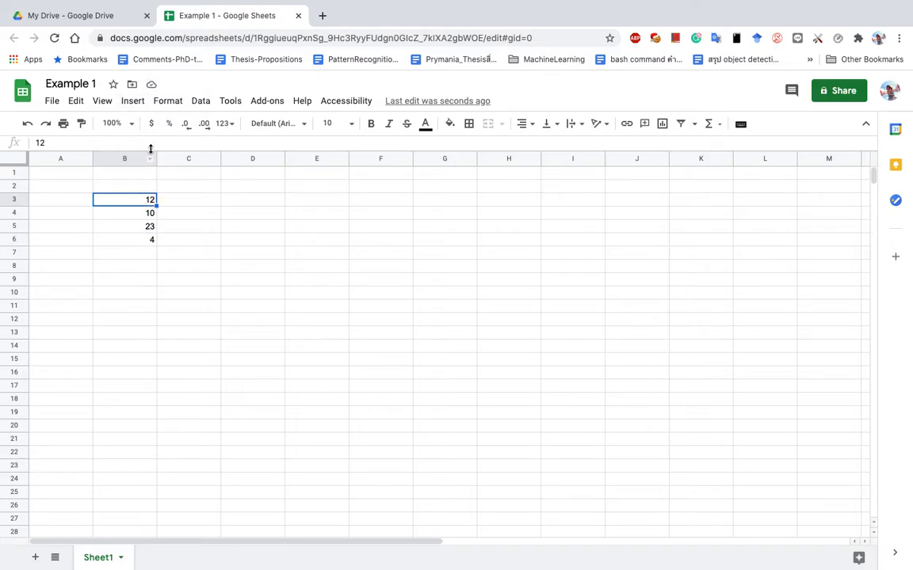
Apply Currency number format to B3 so its 12 shows as $12.00.
{"action": "left_click", "coordinate": [175, 105]}
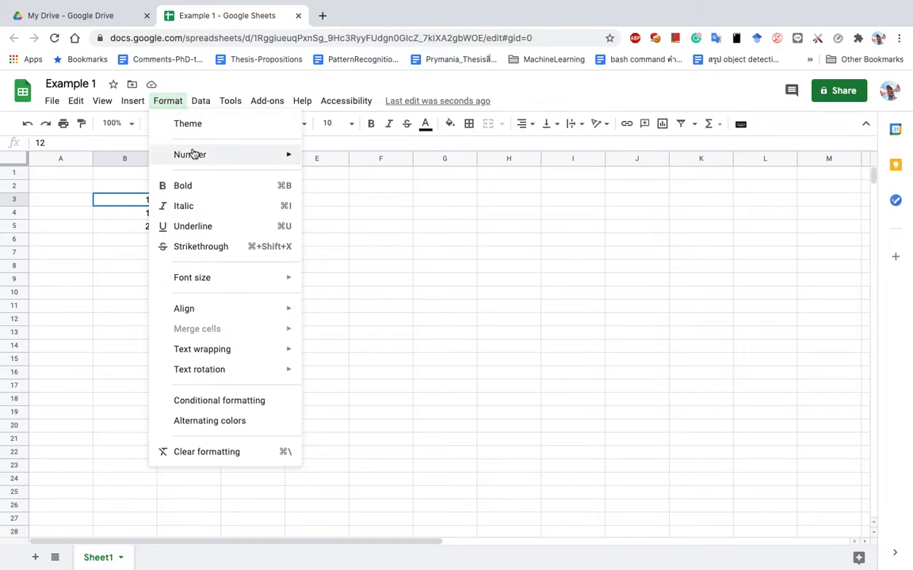
{"action": "mouse_move", "coordinate": [191, 154]}
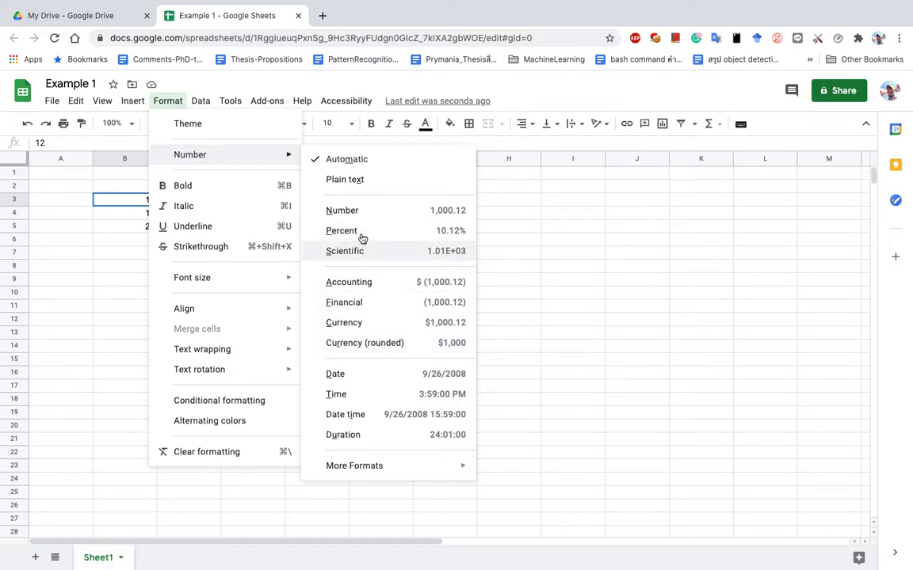
{"action": "left_click", "coordinate": [352, 324]}
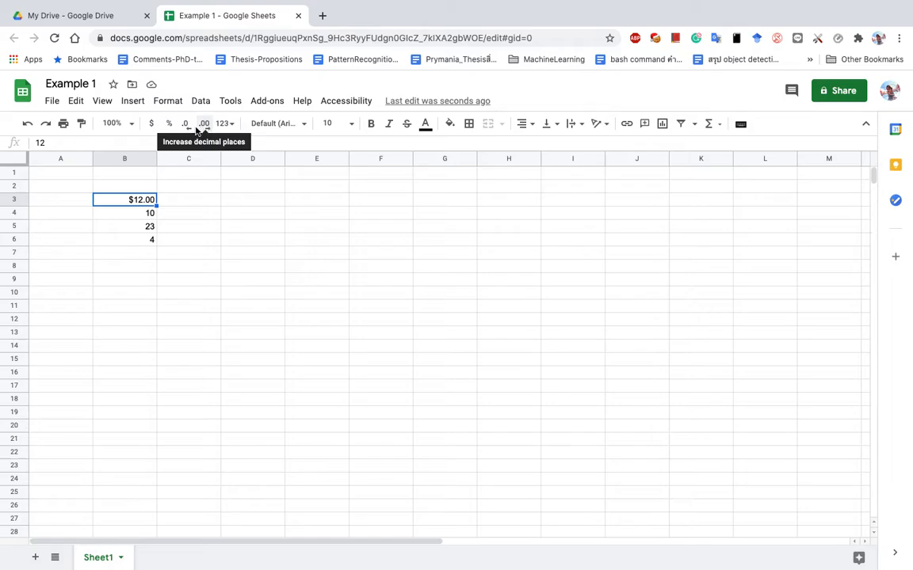
Try decreasing and restoring B3's decimal places, then give B4 two decimals so it reads 10.00.
{"action": "left_click_drag", "start_coordinate": [189, 130], "coordinate": [143, 200]}
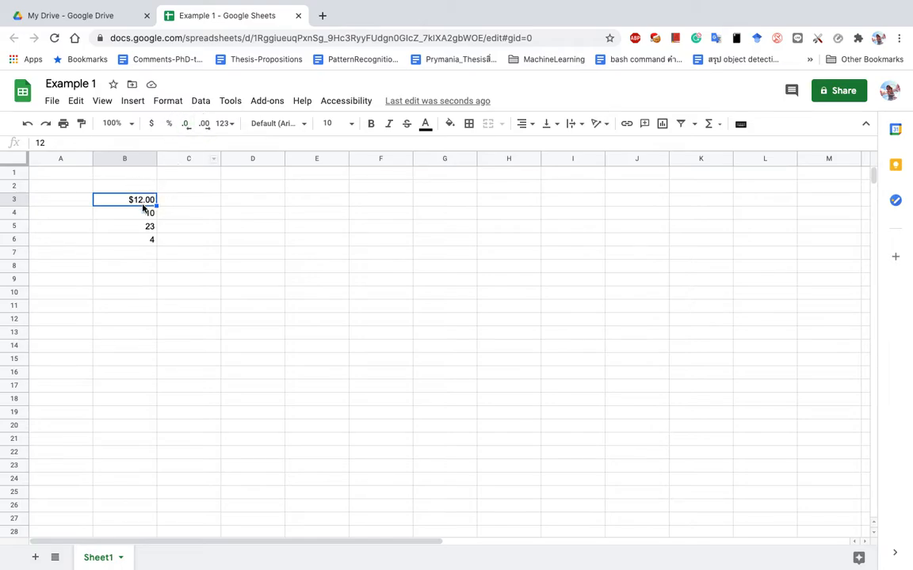
{"action": "left_click", "coordinate": [188, 129]}
{"action": "left_click", "coordinate": [188, 129]}
{"action": "left_click", "coordinate": [205, 127]}
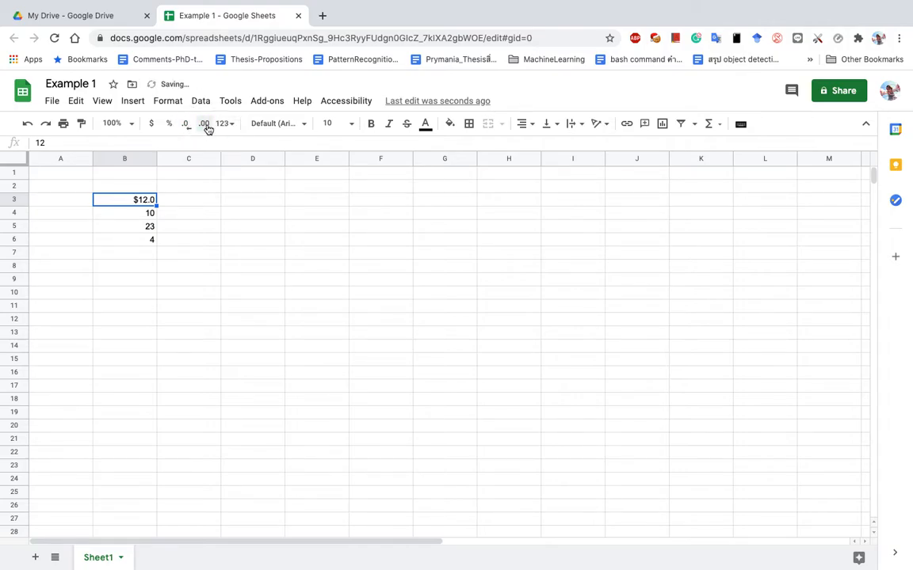
{"action": "left_click", "coordinate": [206, 128]}
{"action": "left_click", "coordinate": [139, 216]}
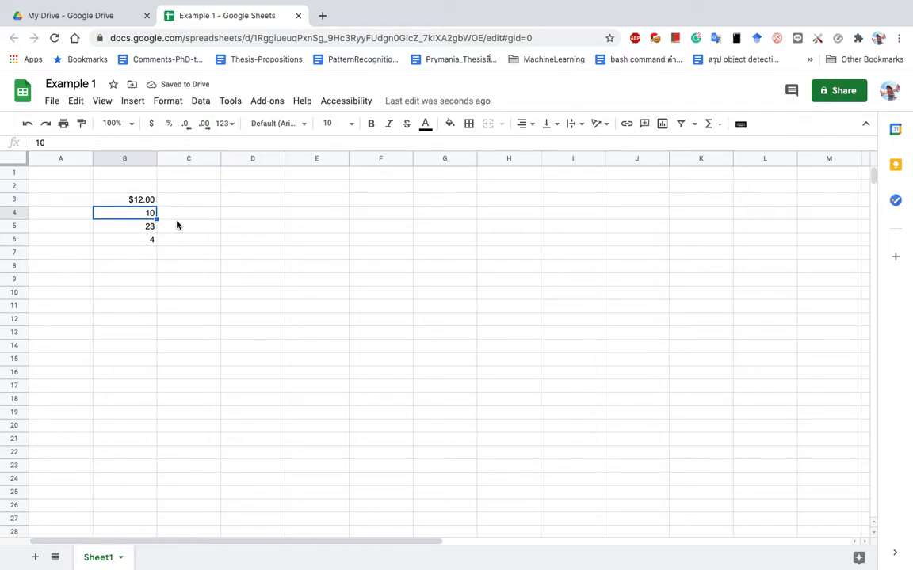
{"action": "left_click", "coordinate": [204, 127]}
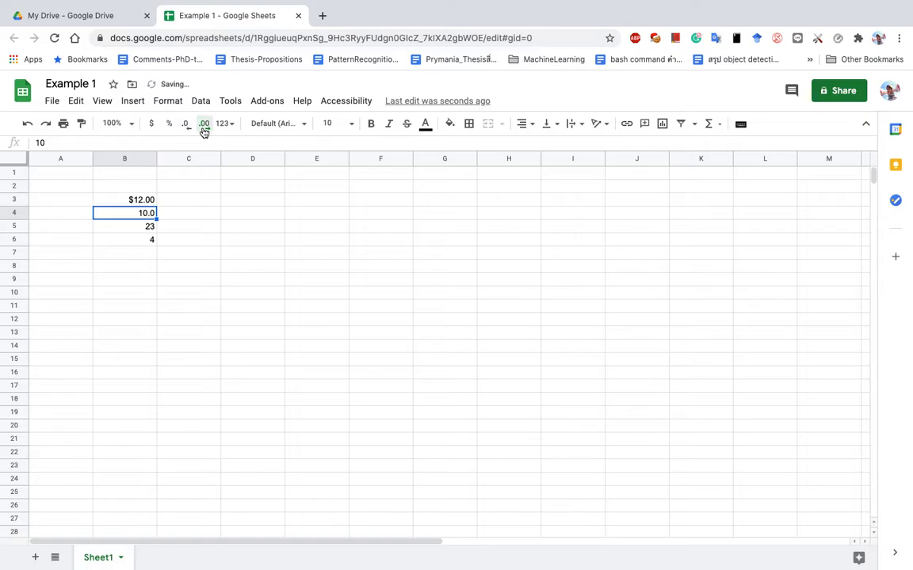
{"action": "left_click", "coordinate": [204, 129]}
Change B5 to 23.22146247 and reduce its displayed decimals until it shows 23.22.
{"action": "left_click", "coordinate": [151, 229]}
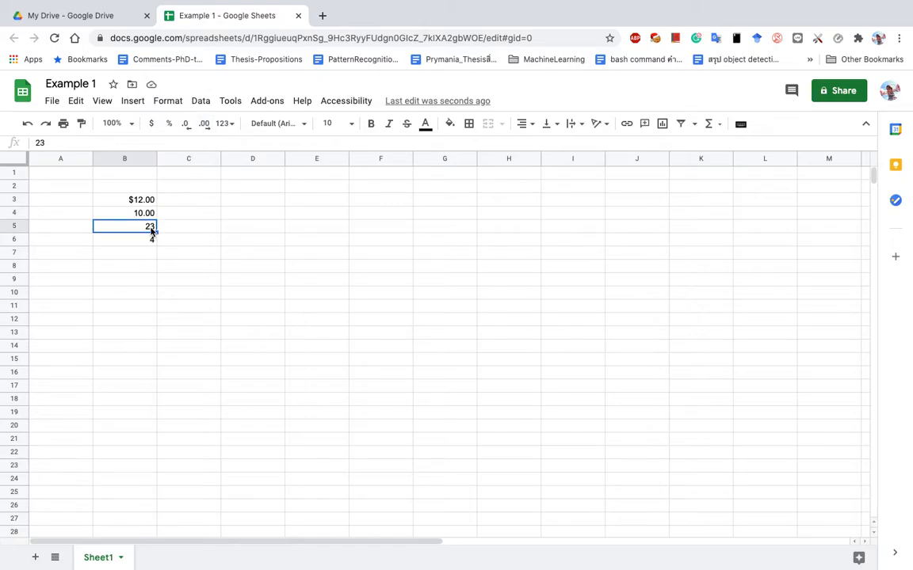
{"action": "key", "text": "Return"}
{"action": "type", "text": ".22146247"}
{"action": "key", "text": "Return"}
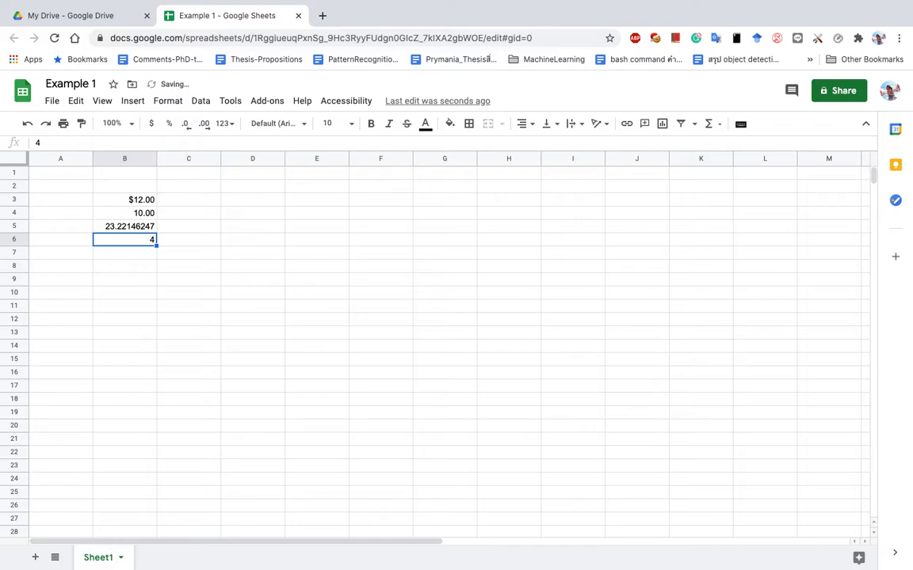
{"action": "left_click", "coordinate": [138, 226]}
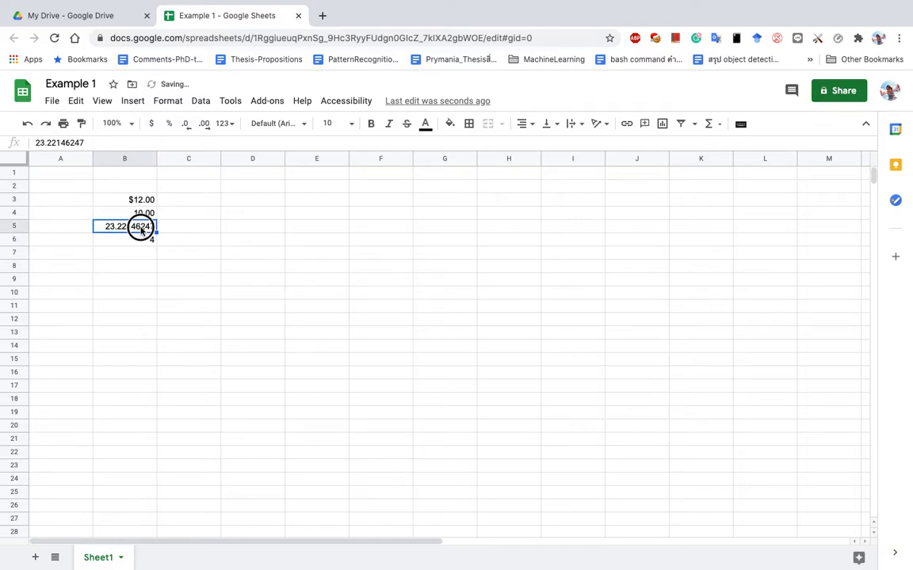
{"action": "left_click", "coordinate": [187, 128]}
{"action": "left_click", "coordinate": [187, 129]}
{"action": "left_click", "coordinate": [187, 129]}
{"action": "left_click", "coordinate": [187, 128]}
{"action": "left_click", "coordinate": [187, 129]}
{"action": "left_click", "coordinate": [188, 130]}
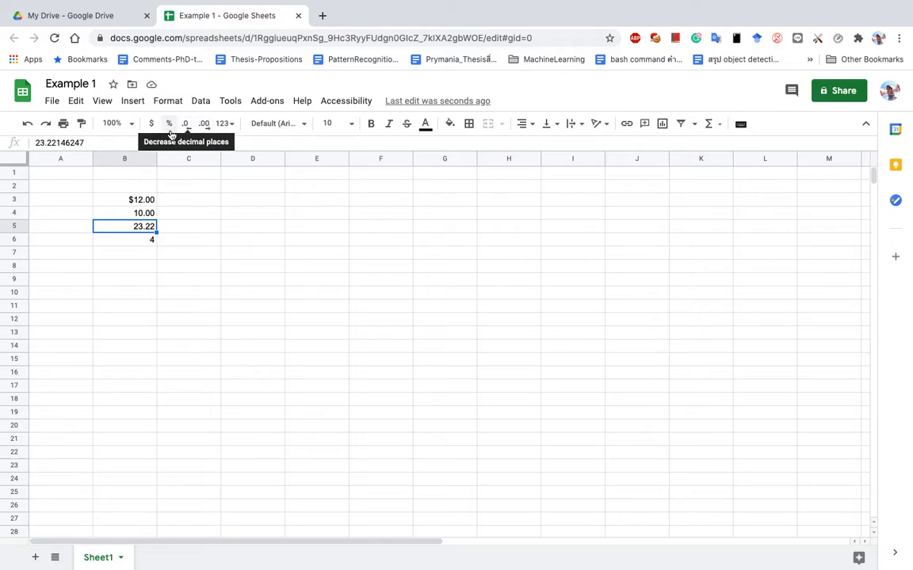
Enter 1 in C3 and format it as a percentage, 100.00%.
{"action": "left_click", "coordinate": [190, 206]}
{"action": "type", "text": "1"}
{"action": "key", "text": "Return"}
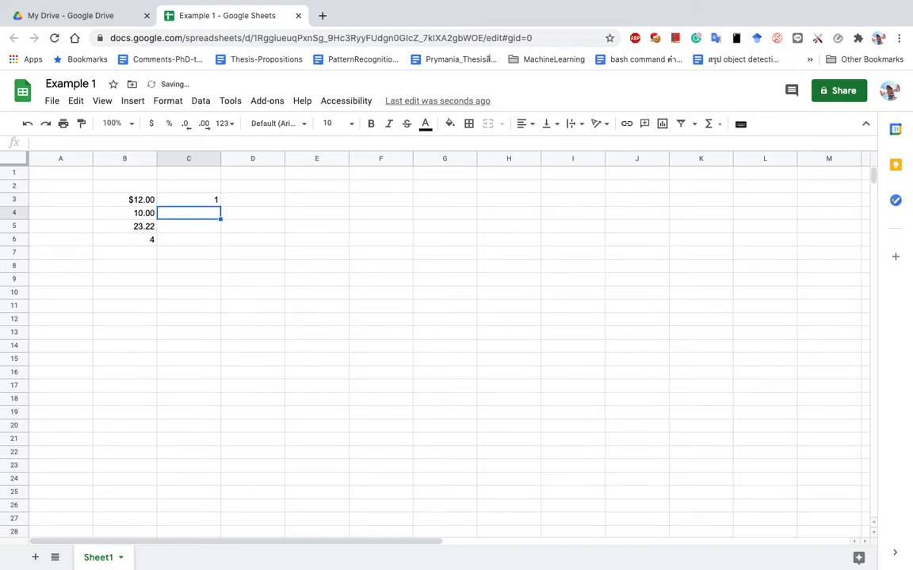
{"action": "left_click", "coordinate": [189, 203]}
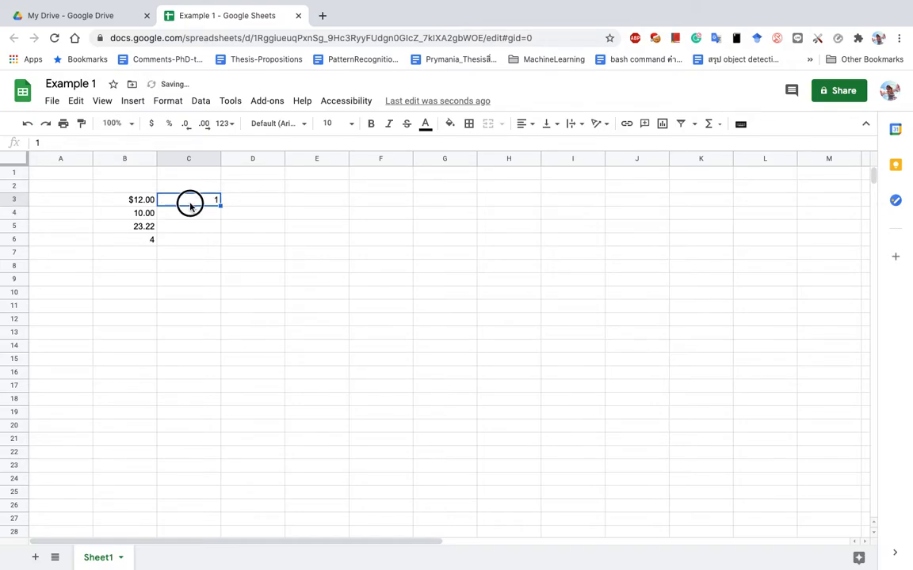
{"action": "left_click", "coordinate": [169, 127]}
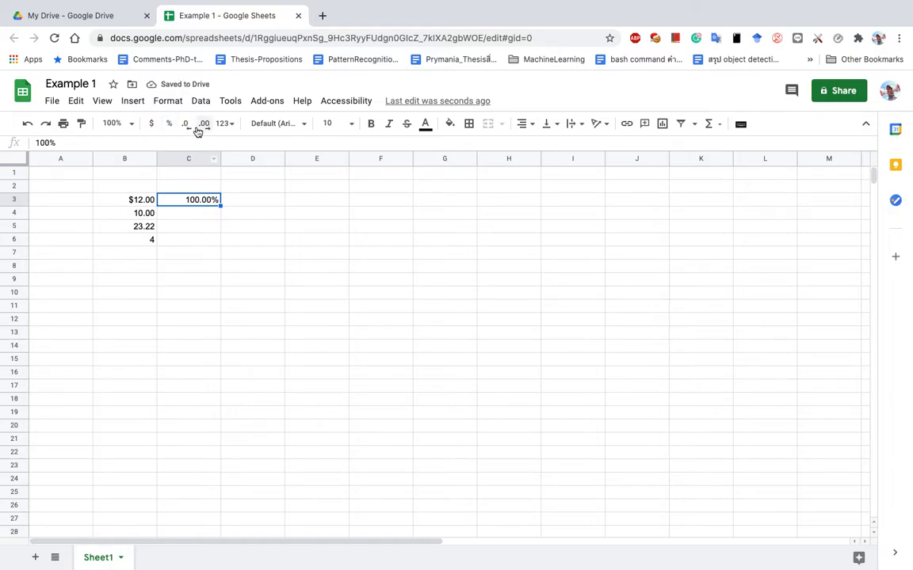
Enter 0.01 in C4, format it as a percentage and remove decimals so it shows 1%.
{"action": "left_click", "coordinate": [198, 214]}
{"action": "type", "text": "0.01"}
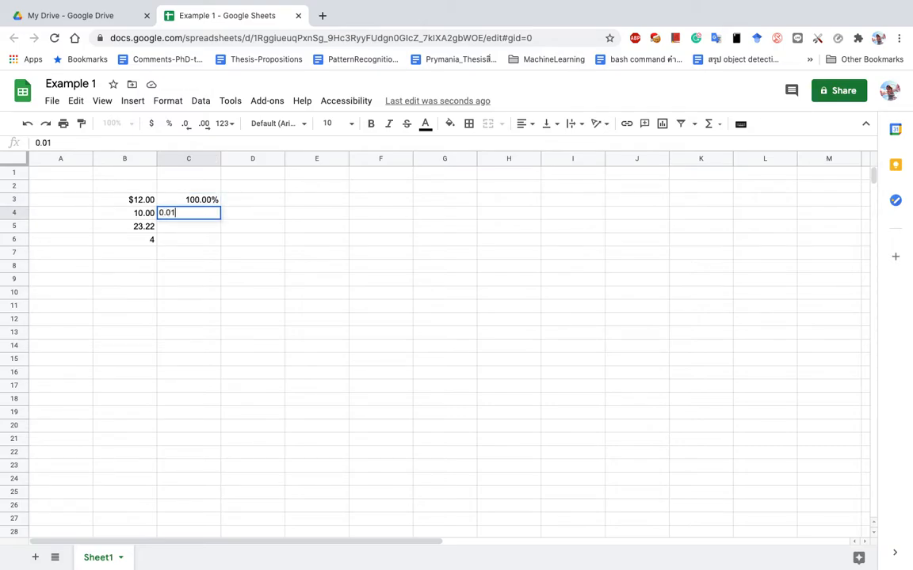
{"action": "key", "text": "Return"}
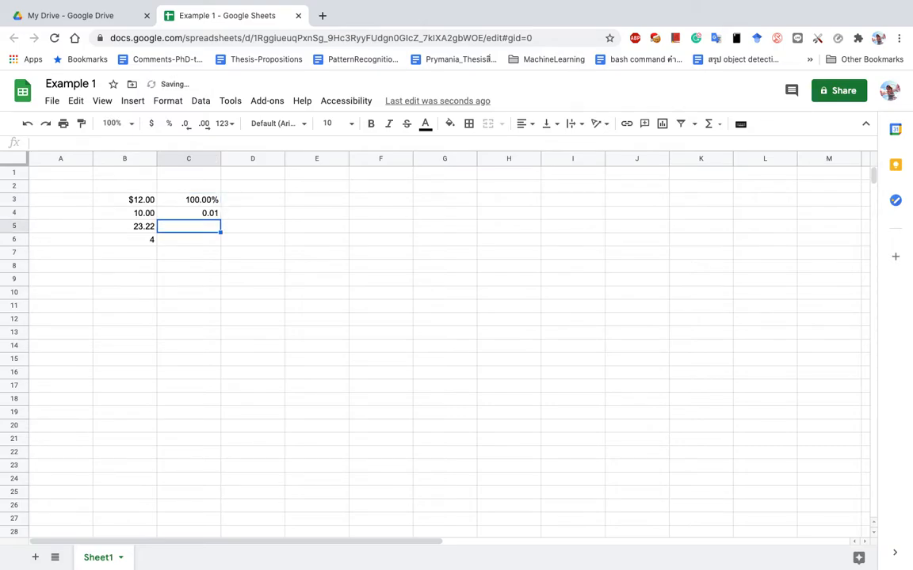
{"action": "left_click", "coordinate": [211, 219]}
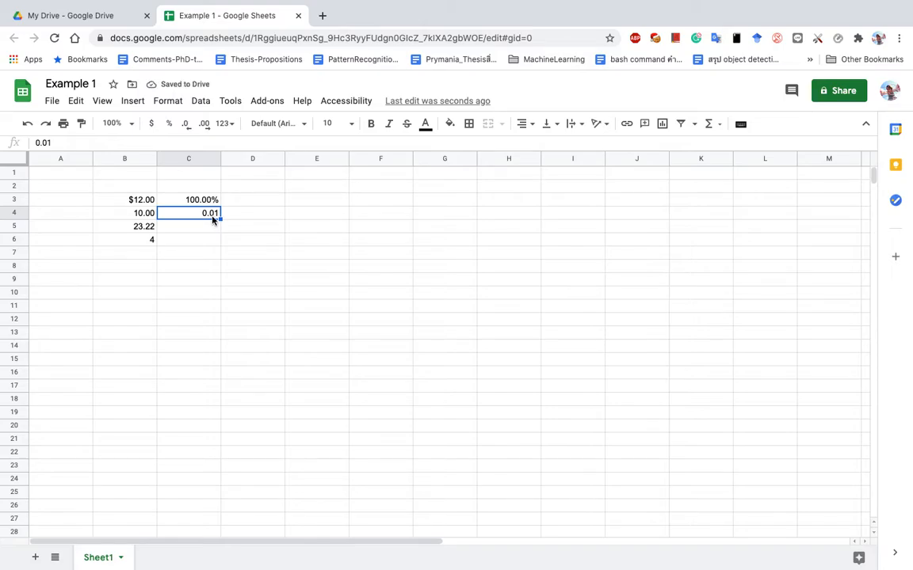
{"action": "left_click", "coordinate": [168, 125]}
{"action": "left_click", "coordinate": [186, 125]}
{"action": "left_click", "coordinate": [186, 126]}
{"action": "left_click", "coordinate": [148, 243]}
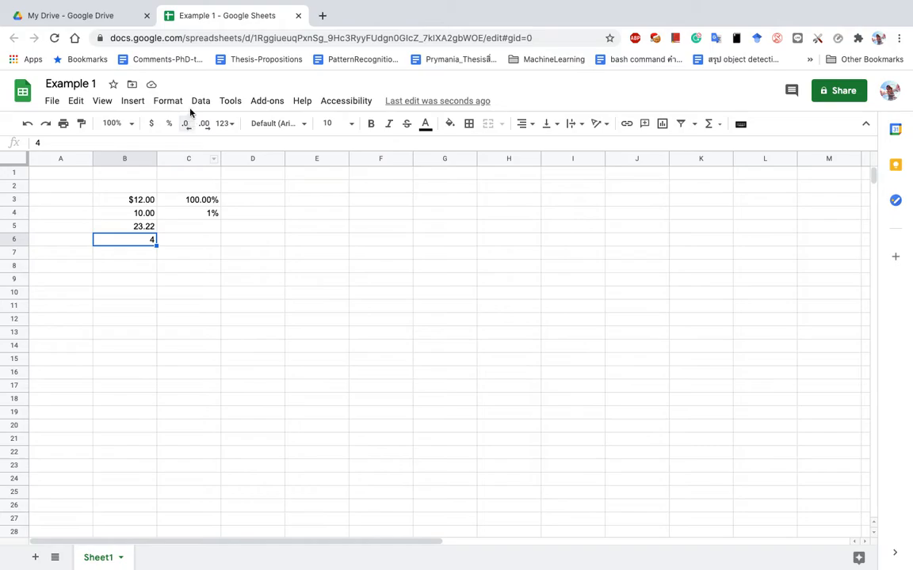
Format B6 as plain text and enter 04, which stays left-aligned text.
{"action": "left_click", "coordinate": [161, 102]}
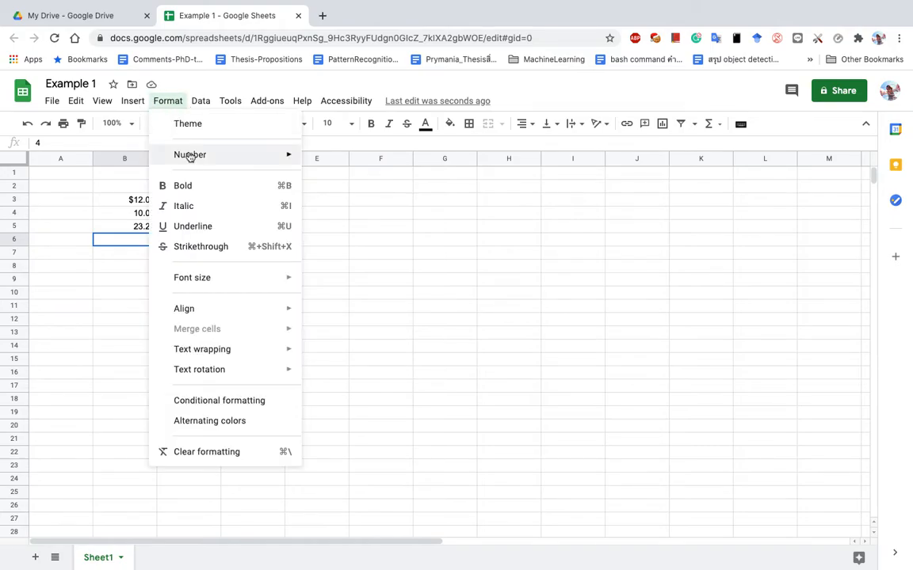
{"action": "mouse_move", "coordinate": [189, 155]}
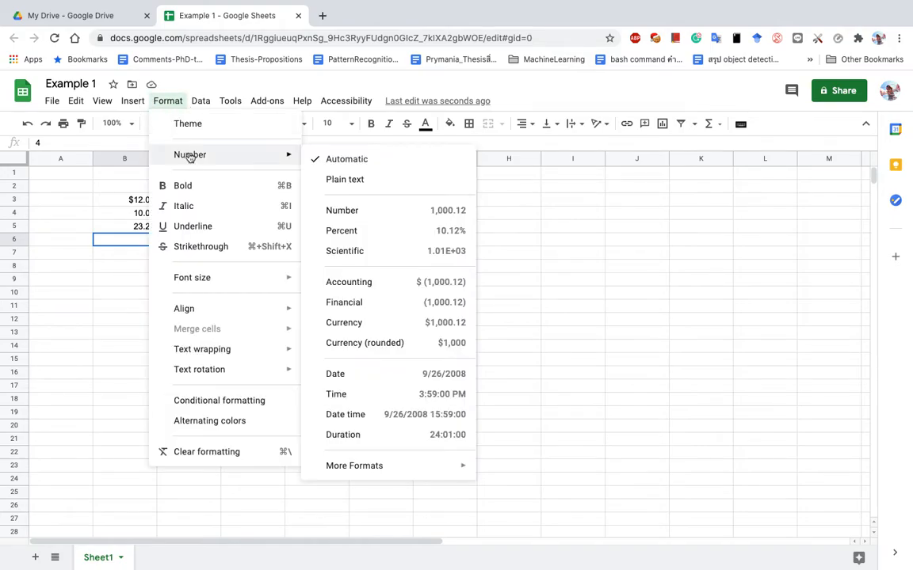
{"action": "left_click", "coordinate": [377, 183]}
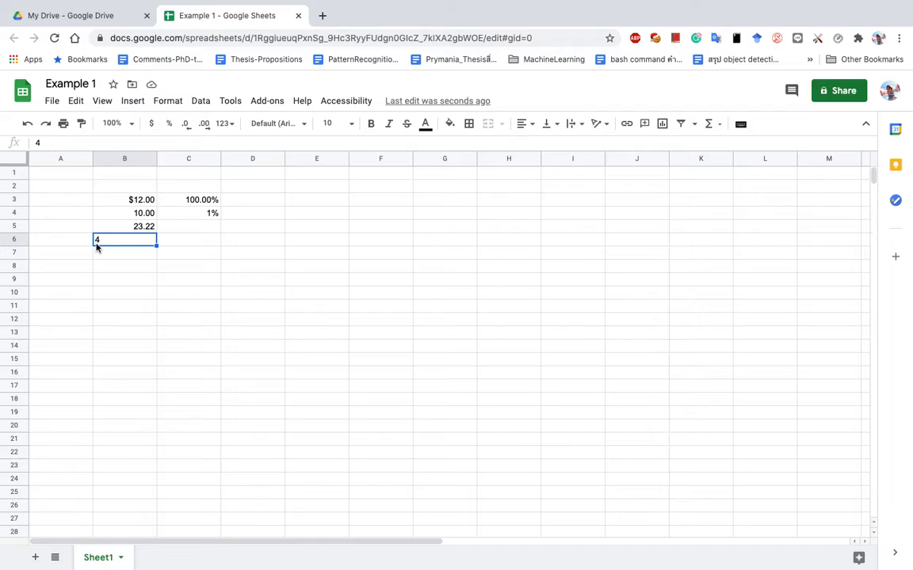
{"action": "type", "text": "04"}
{"action": "key", "text": "Return"}
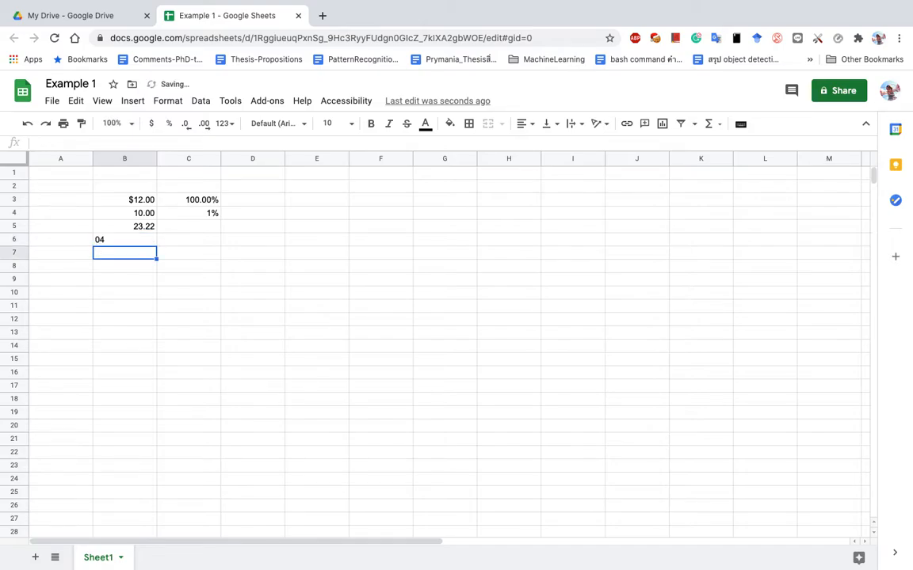
Enter 04 in C6 for comparison, where it becomes the number 4.
{"action": "key", "text": "Up"}
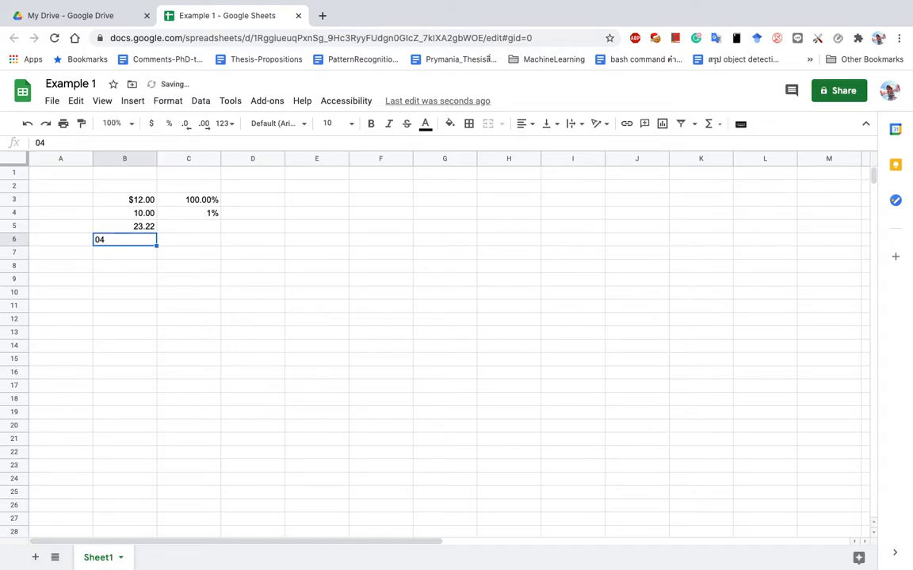
{"action": "key", "text": "Right"}
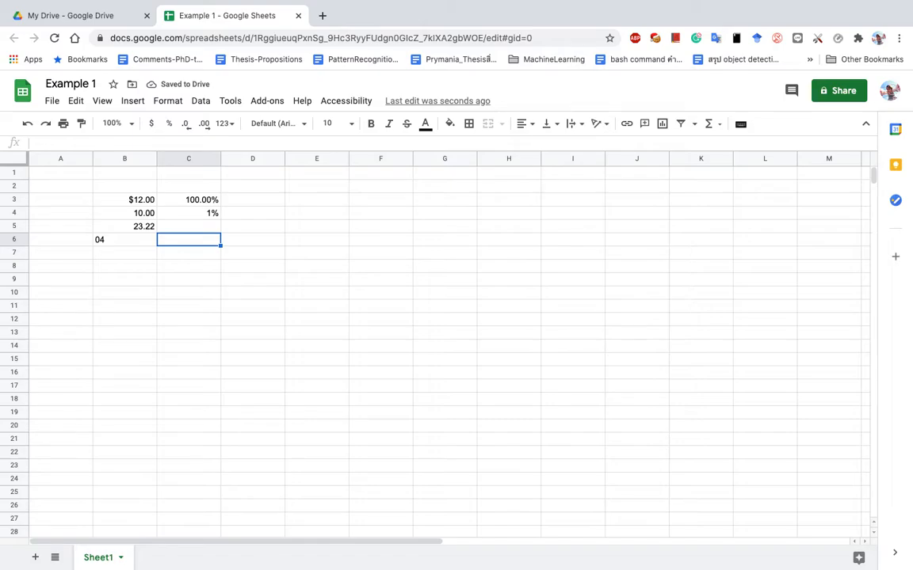
{"action": "type", "text": "04"}
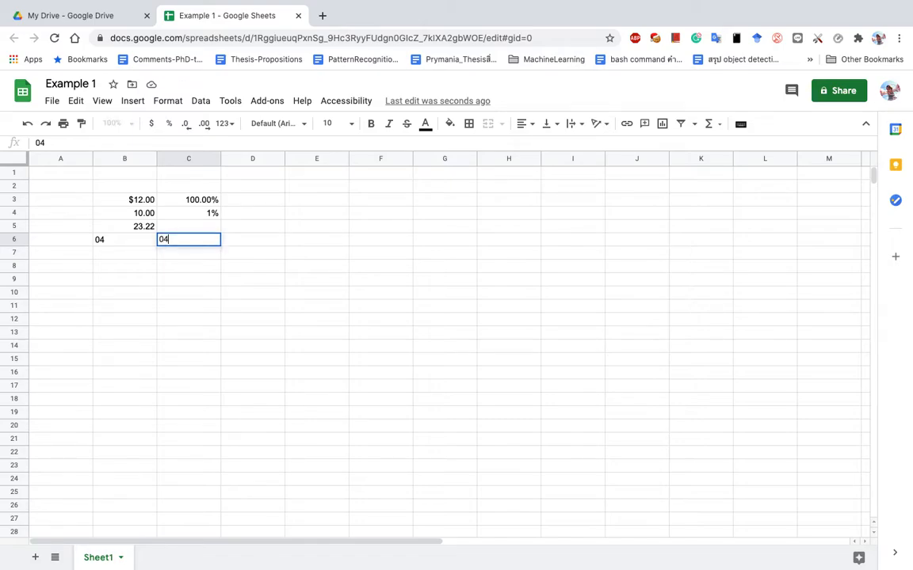
{"action": "key", "text": "Return"}
{"action": "key", "text": "Up"}
{"action": "left_click", "coordinate": [176, 102]}
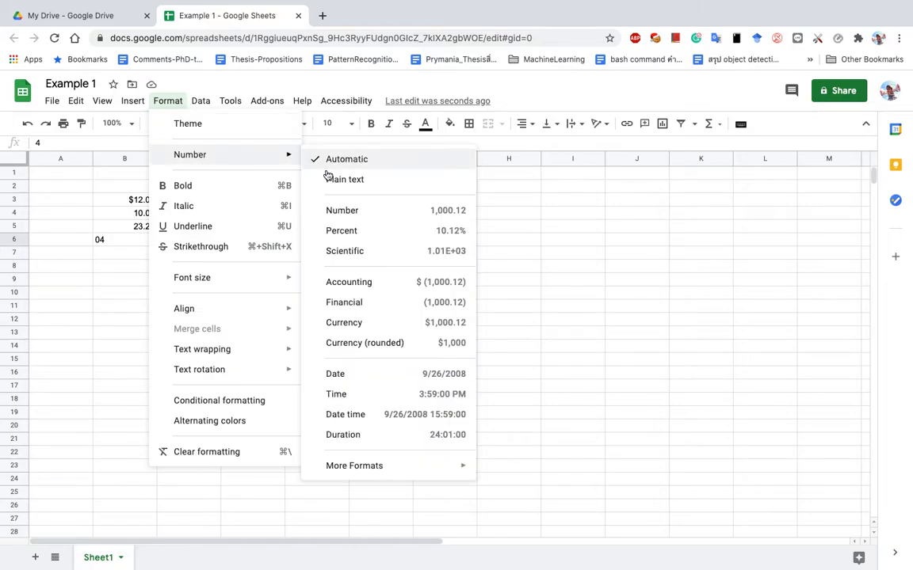
{"action": "left_click", "coordinate": [333, 183]}
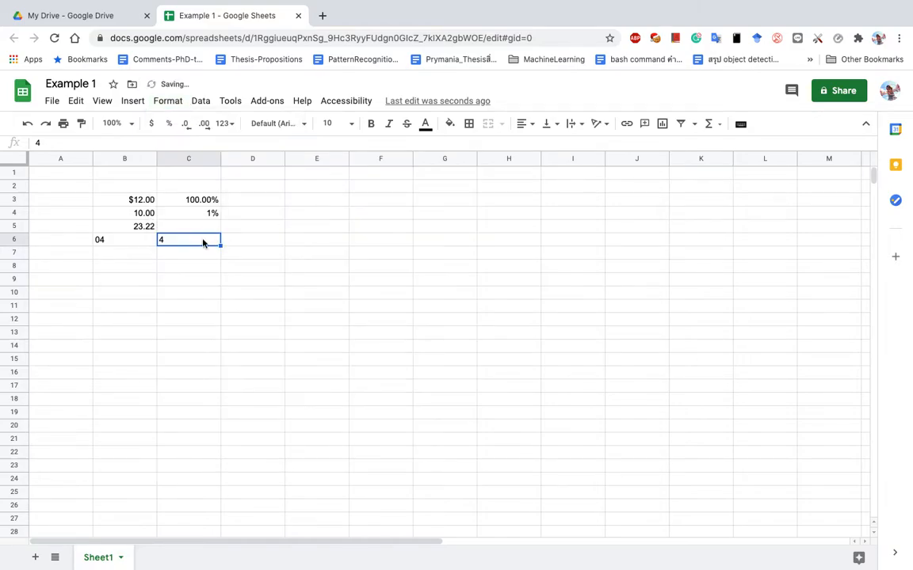
{"action": "type", "text": "0342324"}
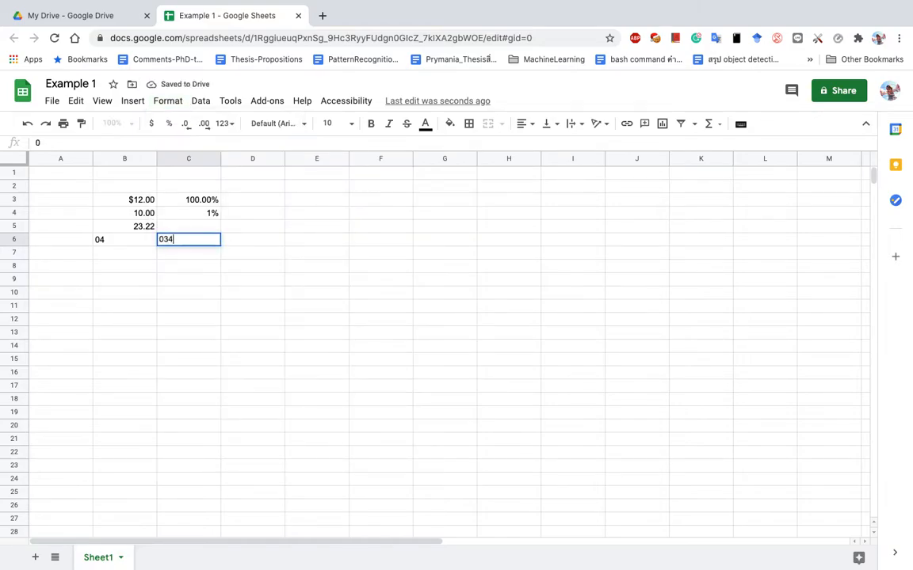
{"action": "key", "text": "Return"}
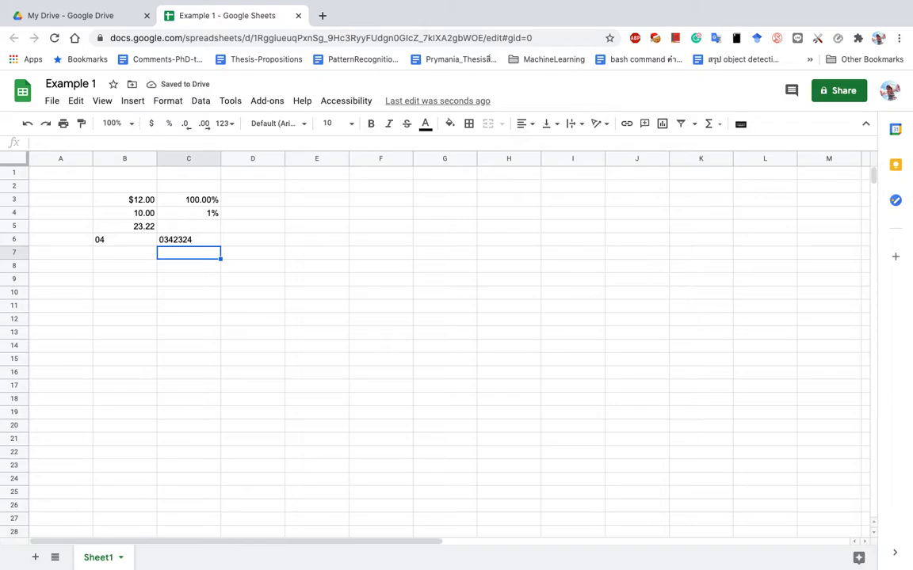
{"action": "left_click", "coordinate": [189, 239]}
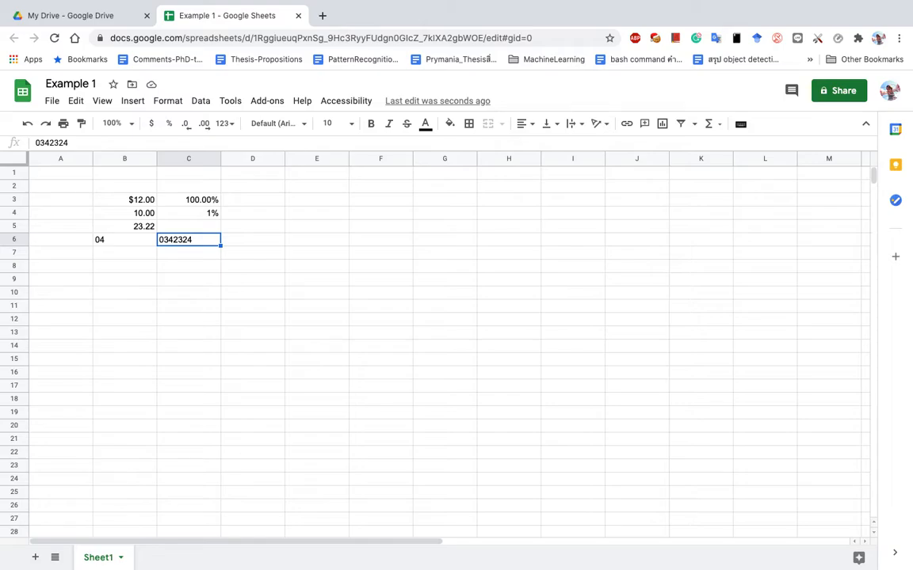
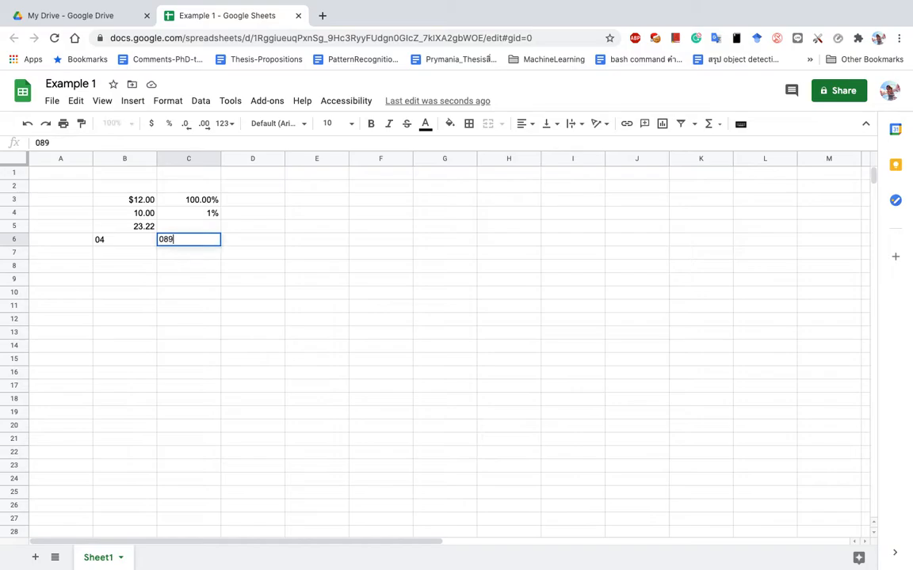
{"action": "key", "text": "Return"}
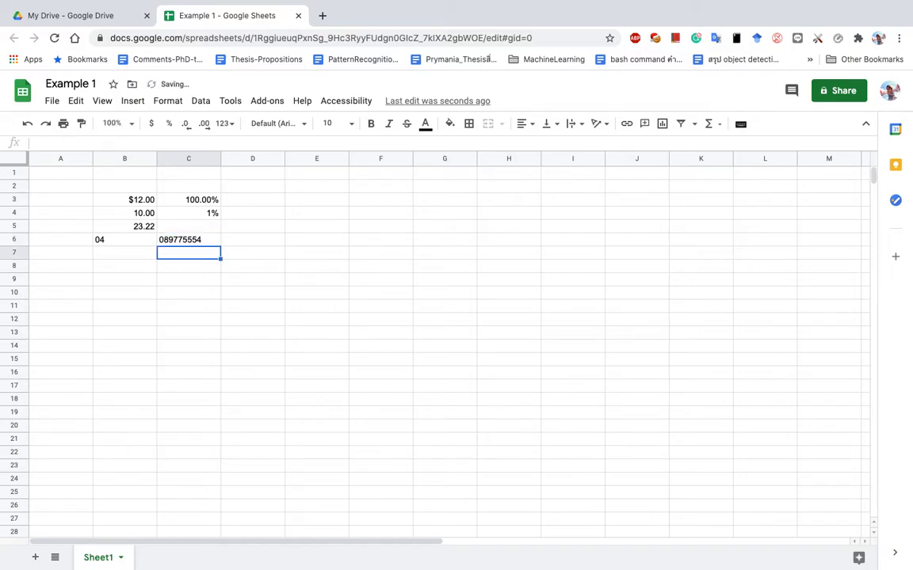
{"action": "left_click", "coordinate": [178, 241]}
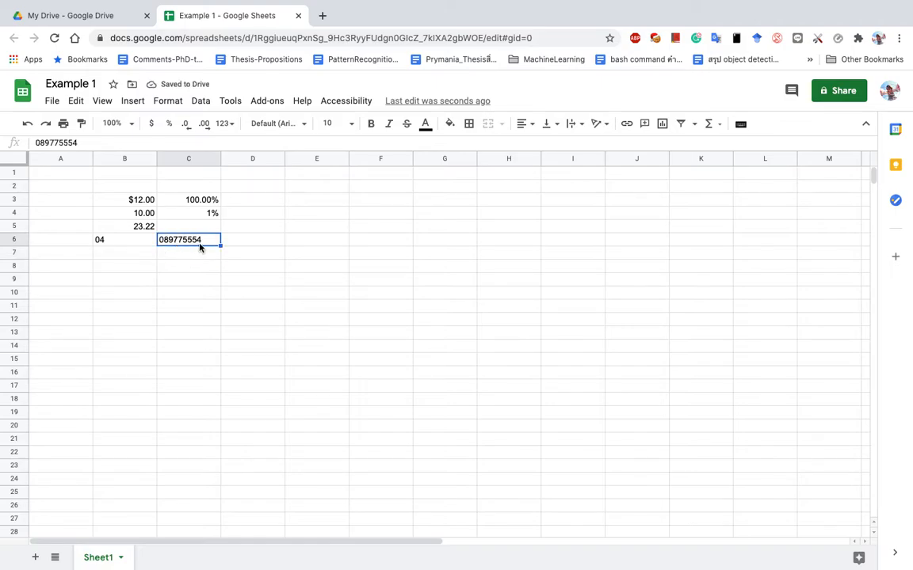
{"action": "left_click", "coordinate": [249, 242]}
{"action": "key", "text": "Return"}
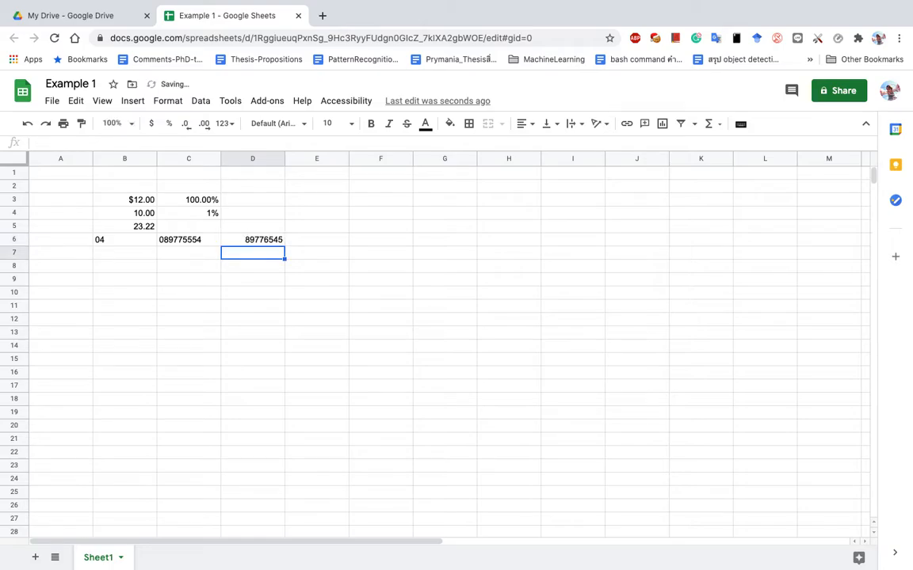
{"action": "left_click", "coordinate": [200, 243]}
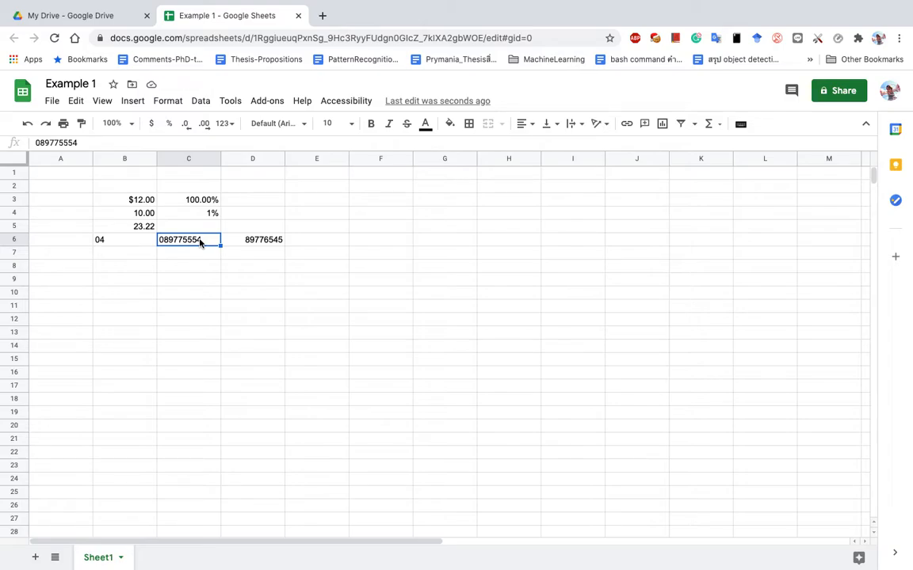
{"action": "left_click", "coordinate": [171, 103]}
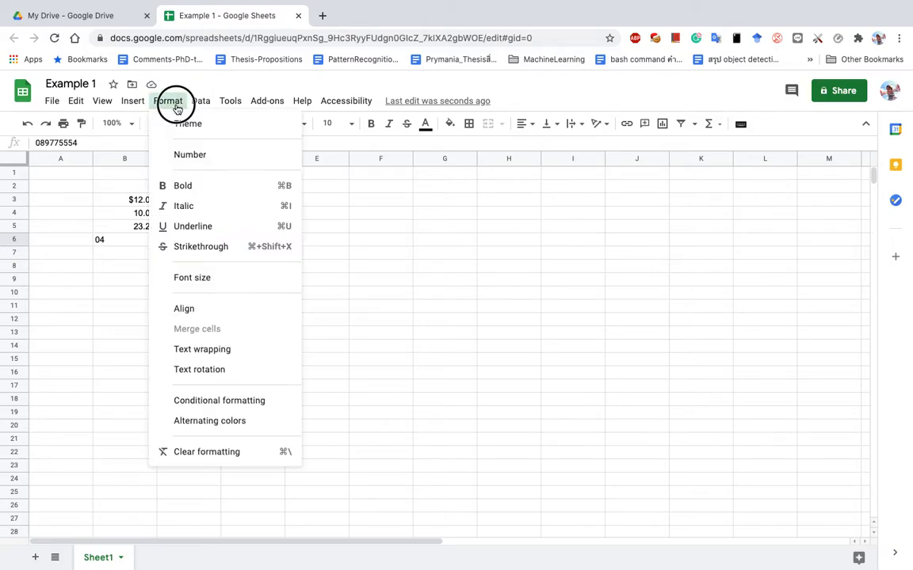
{"action": "mouse_move", "coordinate": [208, 156]}
{"action": "left_click", "coordinate": [351, 193]}
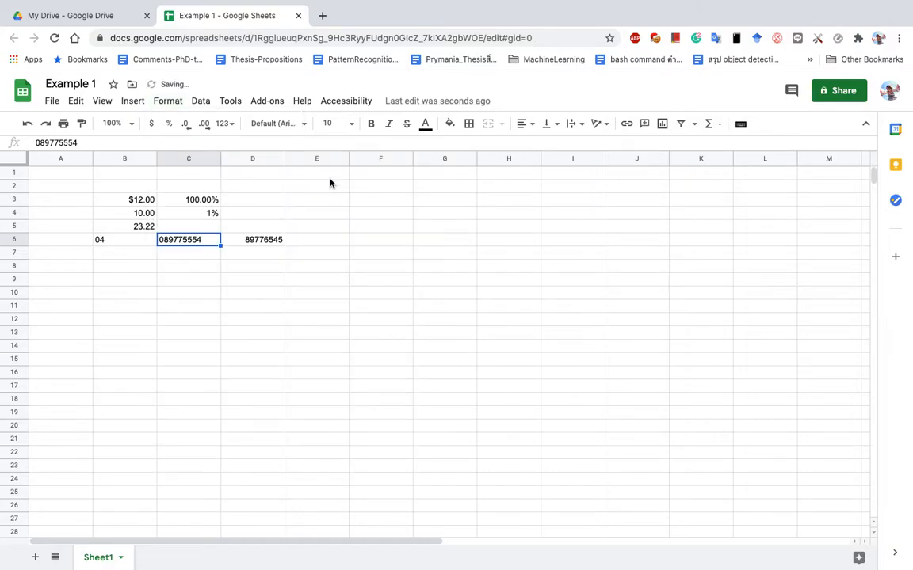
{"action": "key", "text": "ctrl+Left"}
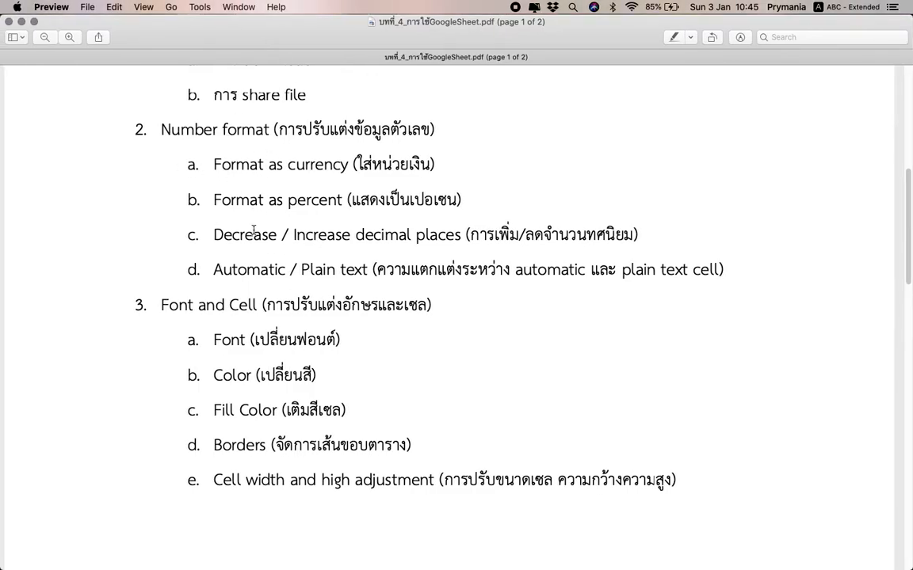
Scroll the outline to page 2, highlight the merge cell topic, and return to Google Sheets.
{"action": "scroll", "coordinate": [254, 230], "scroll_direction": "down", "scroll_amount": 5}
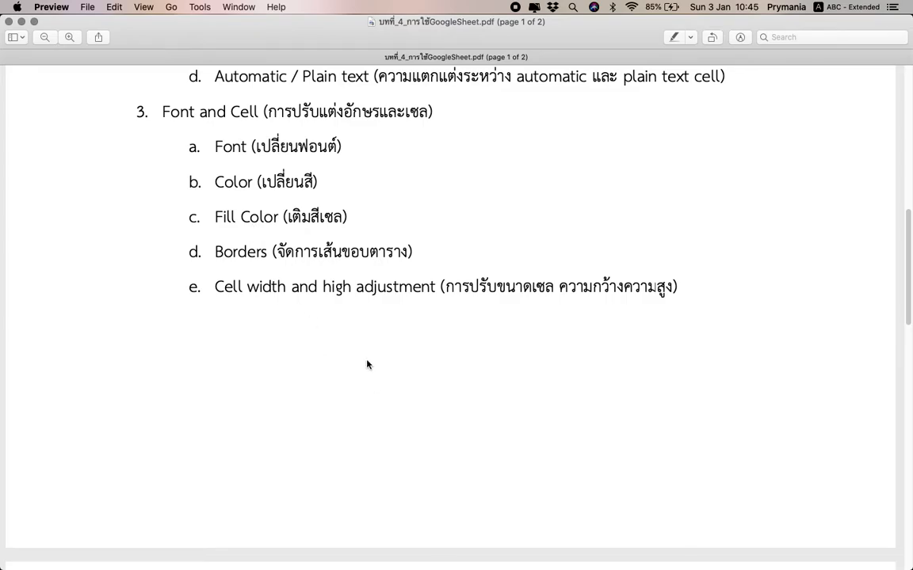
{"action": "scroll", "coordinate": [367, 364], "scroll_direction": "down", "scroll_amount": 10}
{"action": "scroll", "coordinate": [368, 364], "scroll_direction": "down", "scroll_amount": 3}
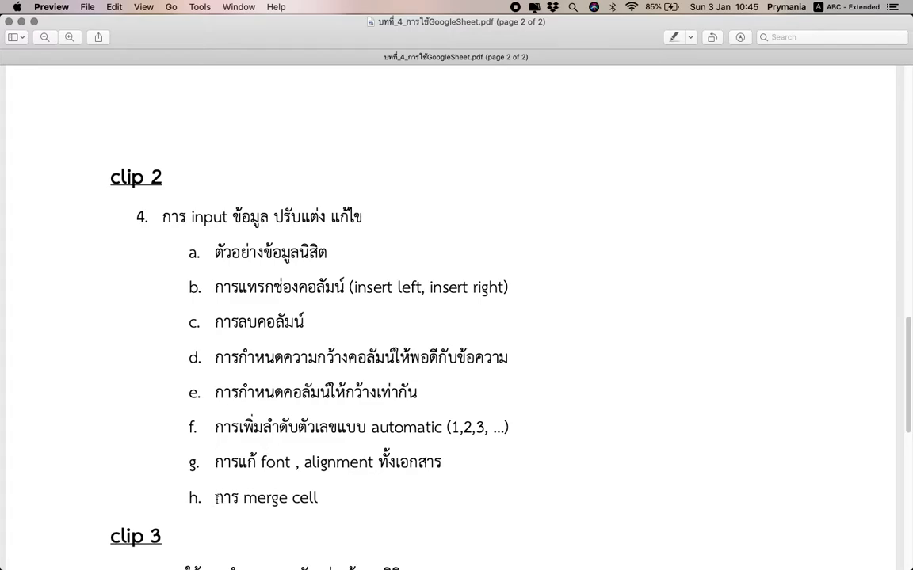
{"action": "left_click_drag", "start_coordinate": [216, 499], "coordinate": [333, 498]}
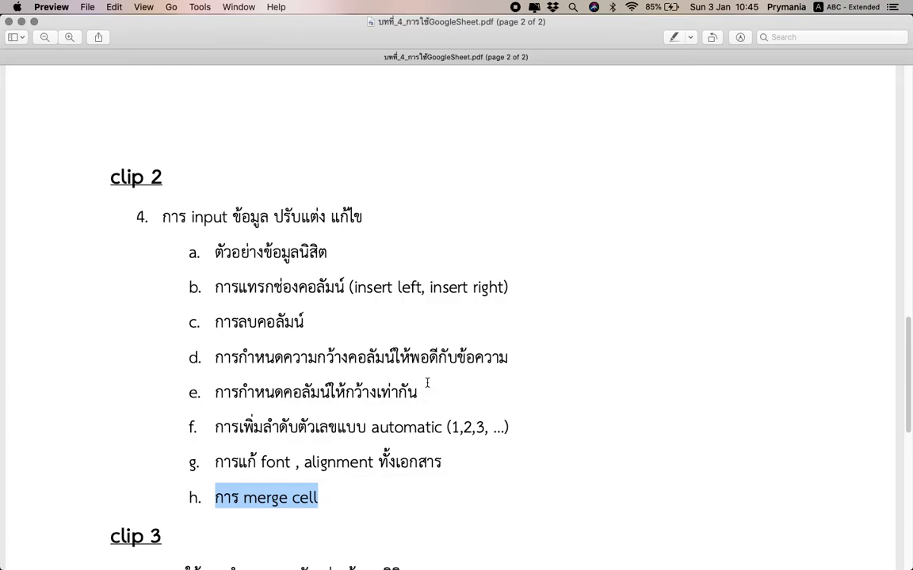
{"action": "key", "text": "ctrl+Right"}
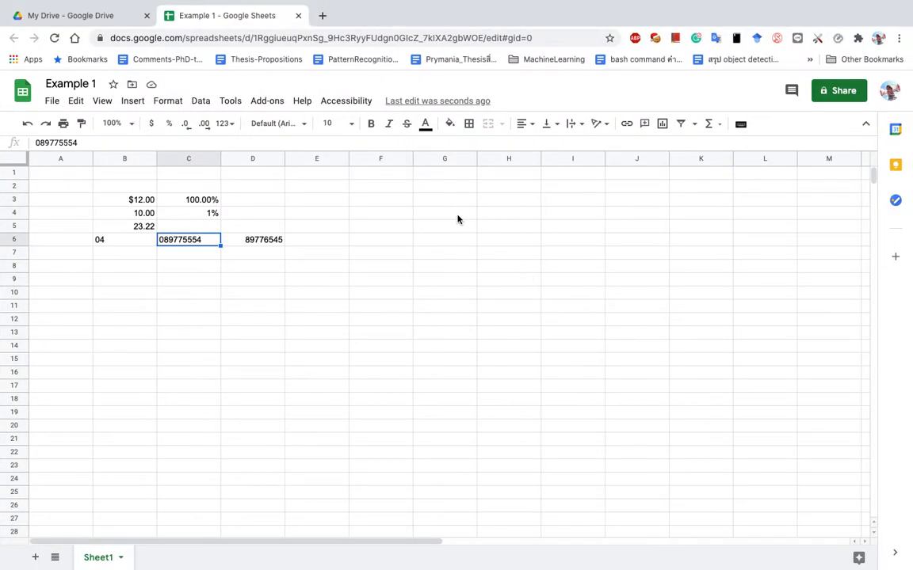
Clear the old test values from B3:D6.
{"action": "left_click", "coordinate": [269, 239]}
{"action": "left_click", "coordinate": [304, 126]}
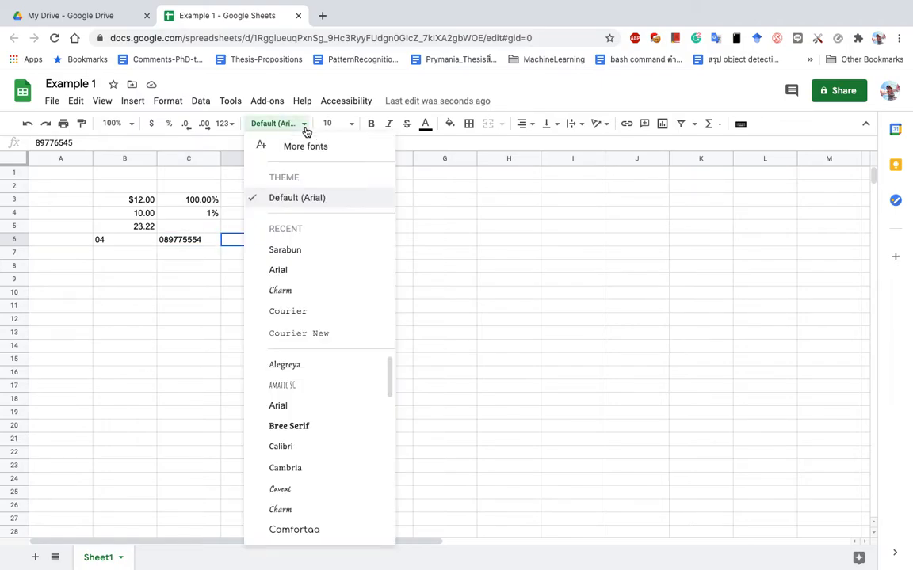
{"action": "left_click", "coordinate": [195, 241]}
{"action": "left_click_drag", "start_coordinate": [123, 200], "coordinate": [264, 248]}
{"action": "key", "text": "Delete"}
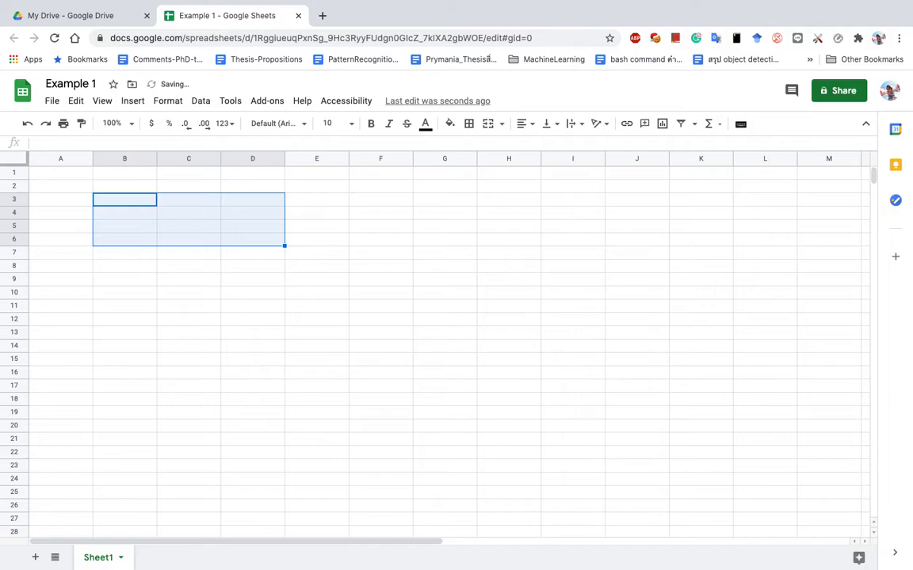
Enter the headers Home, School and Country in B3, C3 and D3.
{"action": "left_click", "coordinate": [126, 202]}
{"action": "type", "text": "Home"}
{"action": "key", "text": "Tab"}
{"action": "type", "text": "School"}
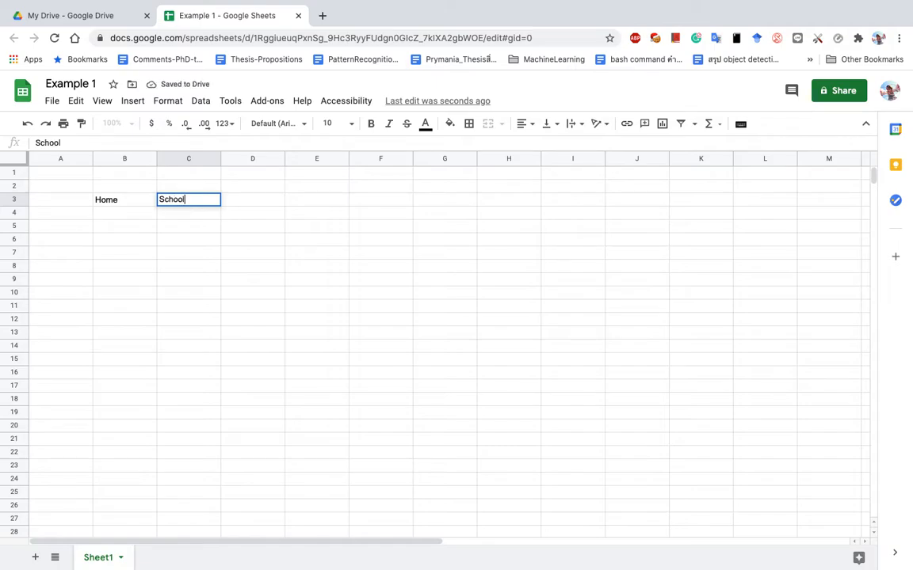
{"action": "key", "text": "Tab"}
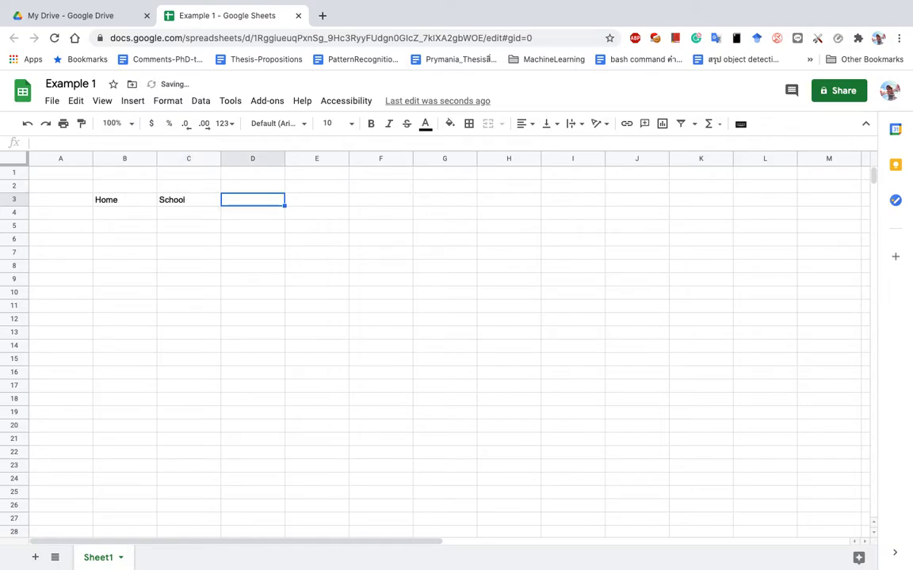
{"action": "type", "text": "Countr"}
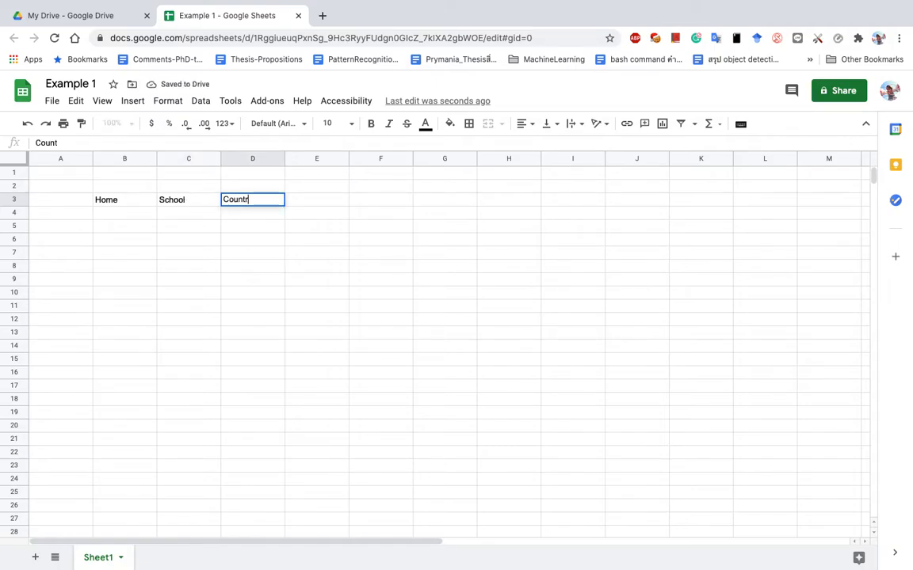
{"action": "type", "text": "y"}
{"action": "key", "text": "Return"}
Set the whole of row 3 in the Comfortaa font.
{"action": "left_click", "coordinate": [22, 198]}
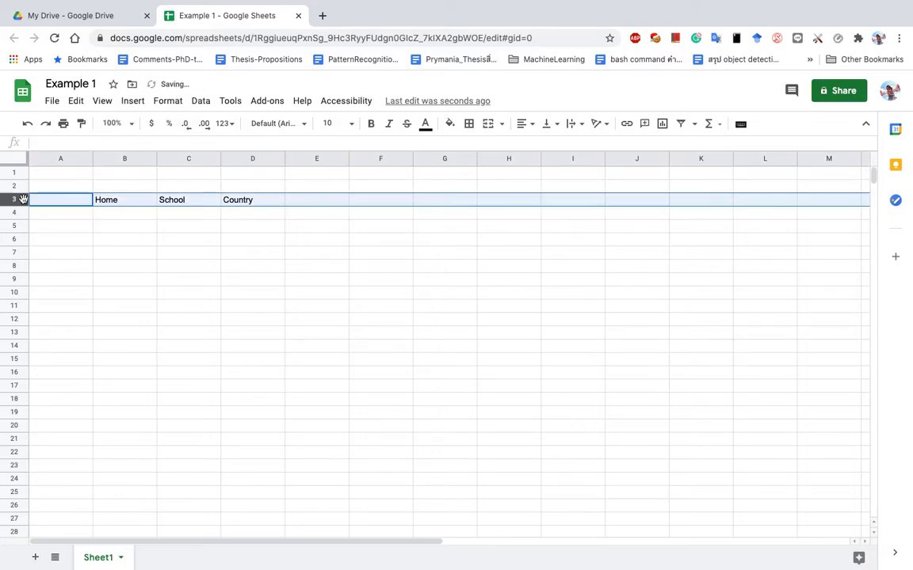
{"action": "left_click", "coordinate": [304, 126]}
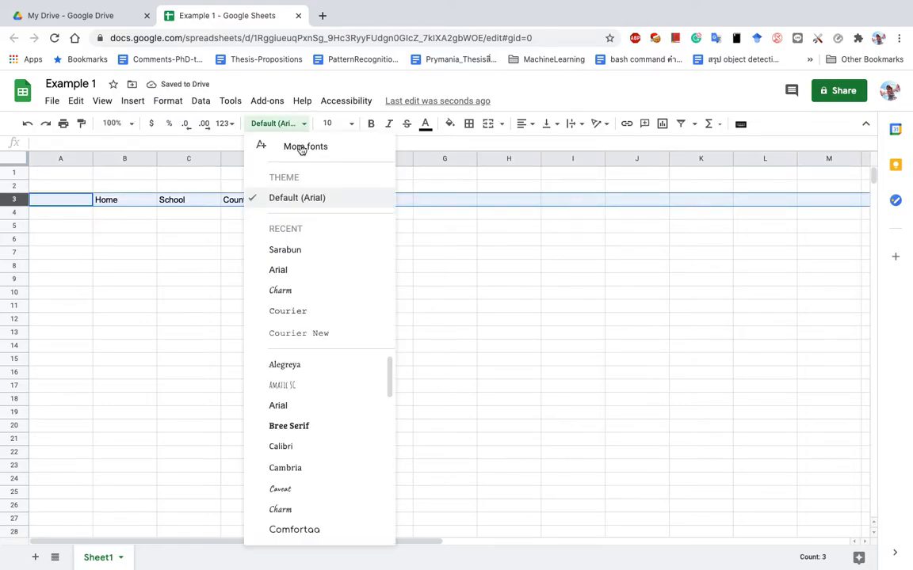
{"action": "left_click", "coordinate": [299, 272]}
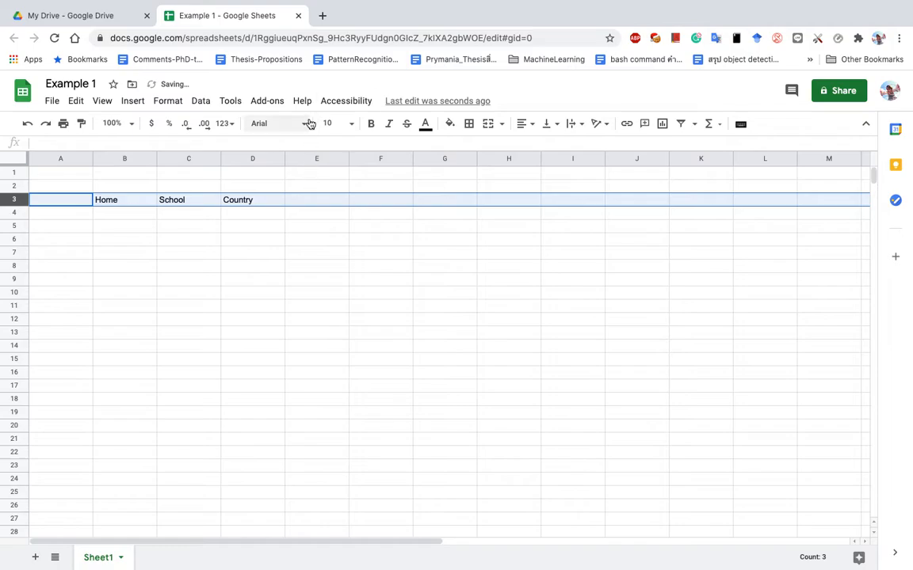
{"action": "left_click", "coordinate": [304, 124]}
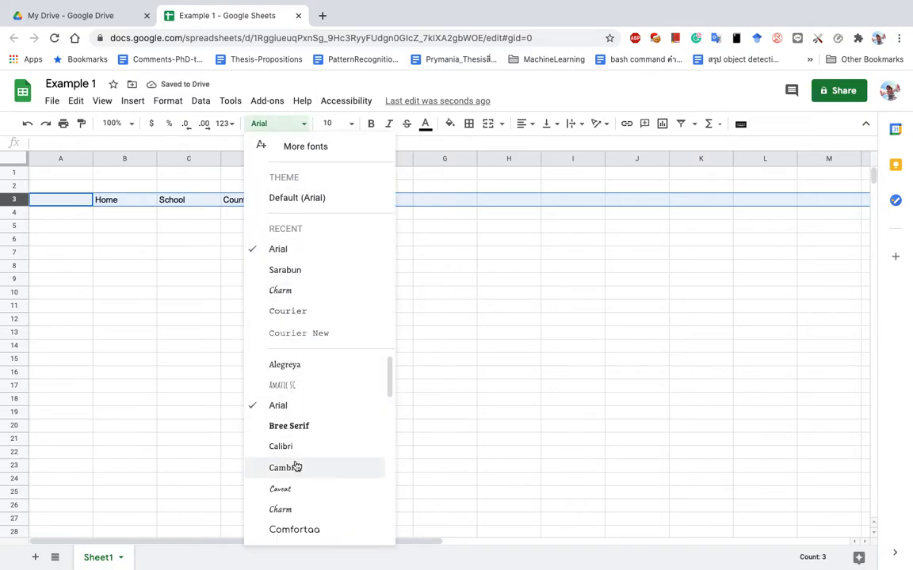
{"action": "left_click", "coordinate": [303, 530]}
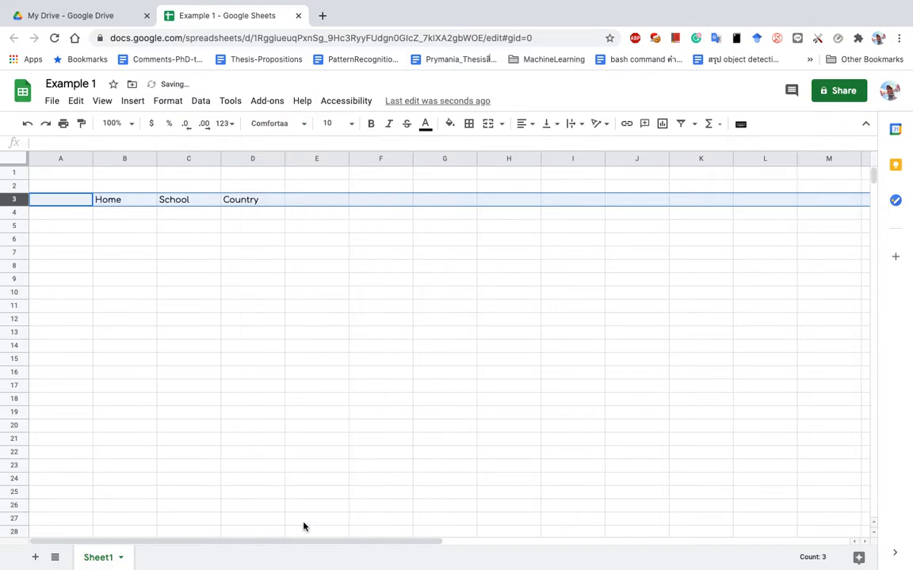
Switch the School cell C3 back to Arial.
{"action": "left_click", "coordinate": [103, 204]}
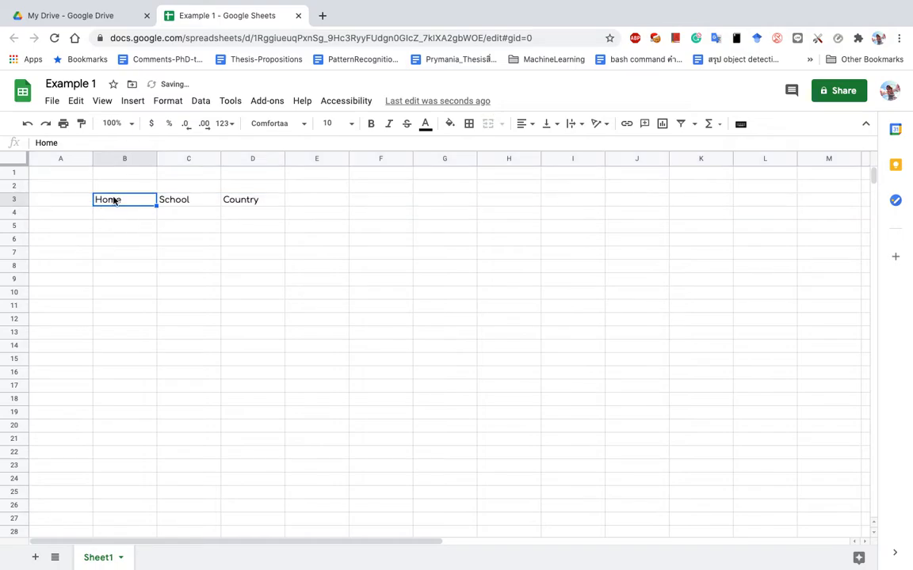
{"action": "left_click", "coordinate": [180, 200]}
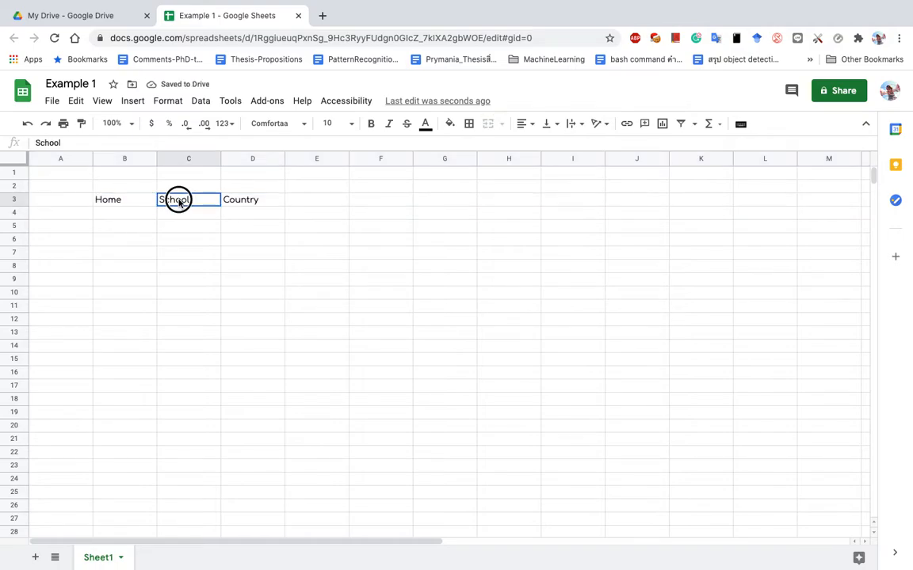
{"action": "left_click", "coordinate": [304, 124]}
{"action": "left_click", "coordinate": [300, 268]}
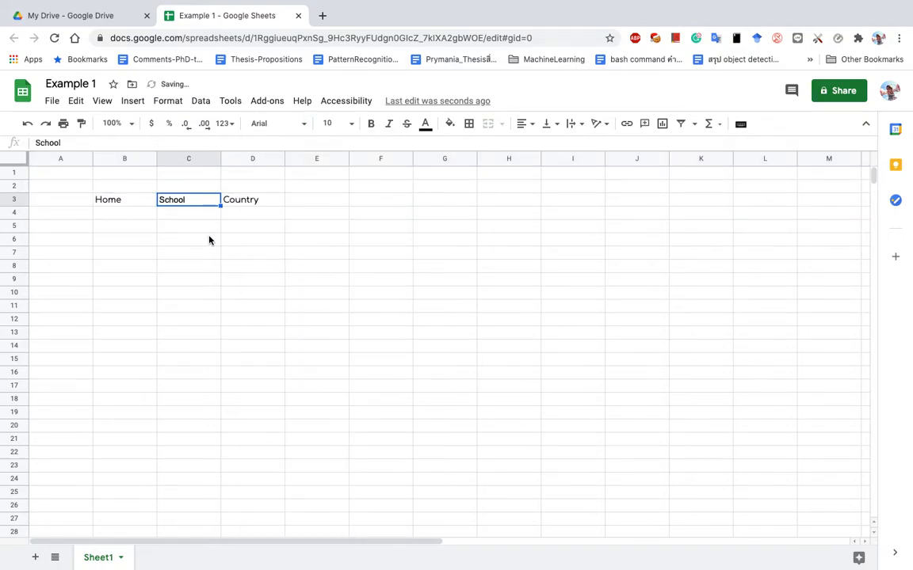
{"action": "left_click", "coordinate": [16, 159]}
Make every row taller and set the row 3 headers in Arial.
{"action": "left_click_drag", "start_coordinate": [14, 207], "coordinate": [19, 221]}
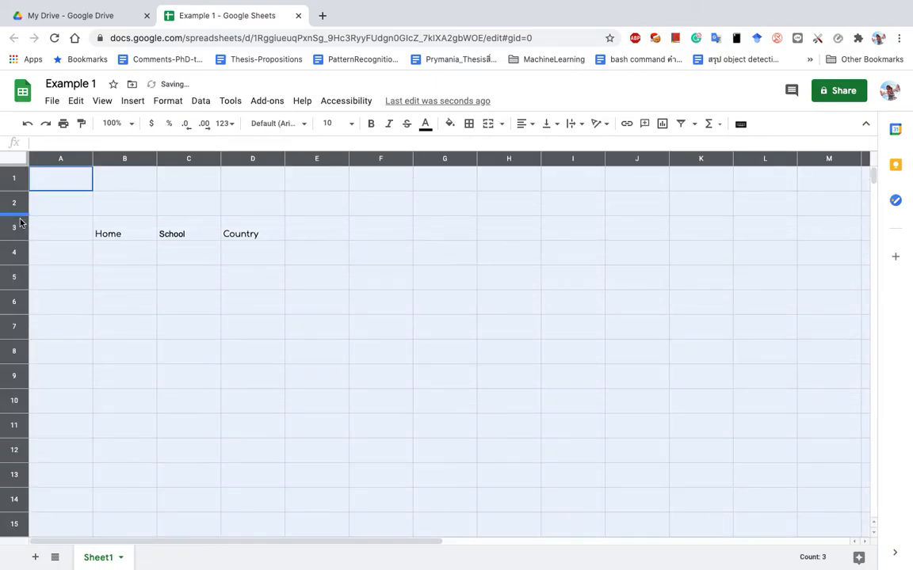
{"action": "left_click", "coordinate": [117, 238]}
{"action": "left_click", "coordinate": [22, 230]}
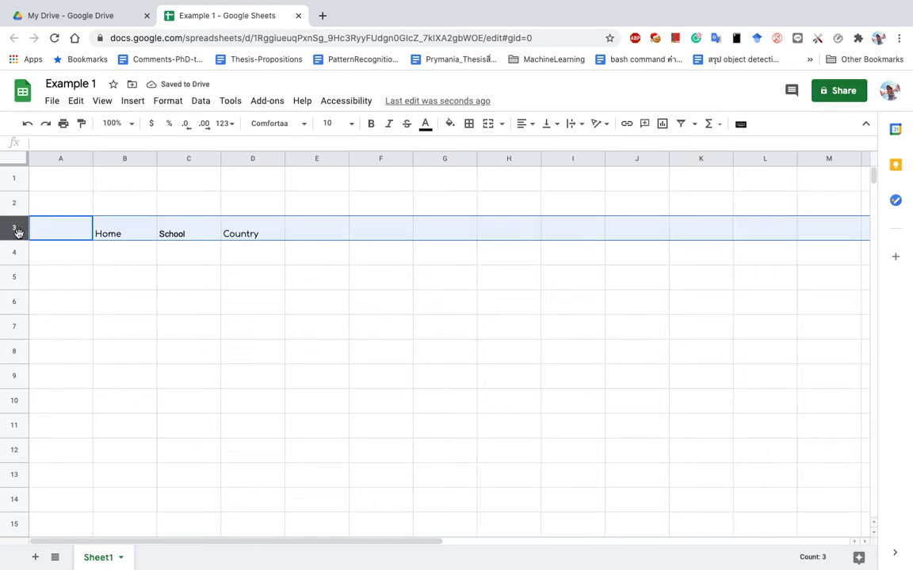
{"action": "left_click", "coordinate": [305, 123]}
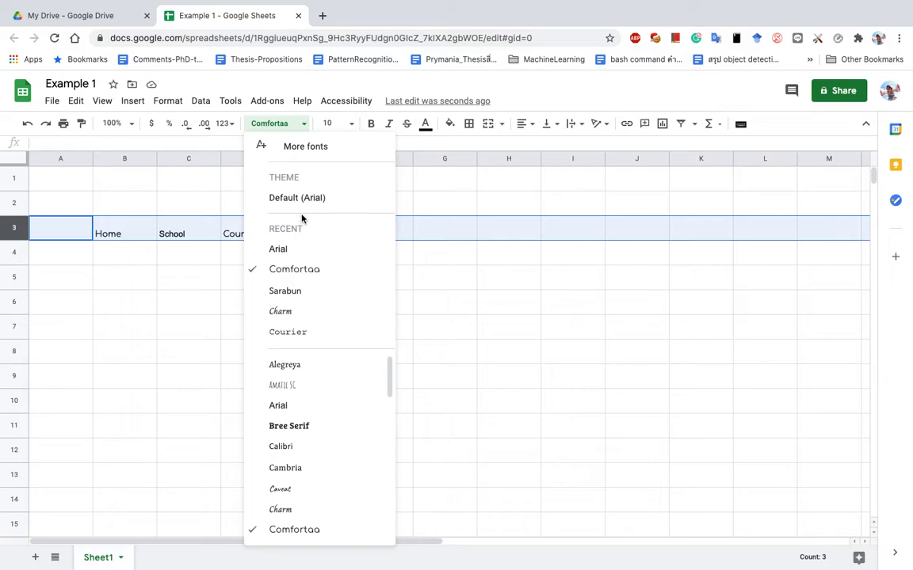
{"action": "left_click", "coordinate": [297, 405]}
Select the block from A1 to E7.
{"action": "left_click_drag", "start_coordinate": [62, 175], "coordinate": [246, 292]}
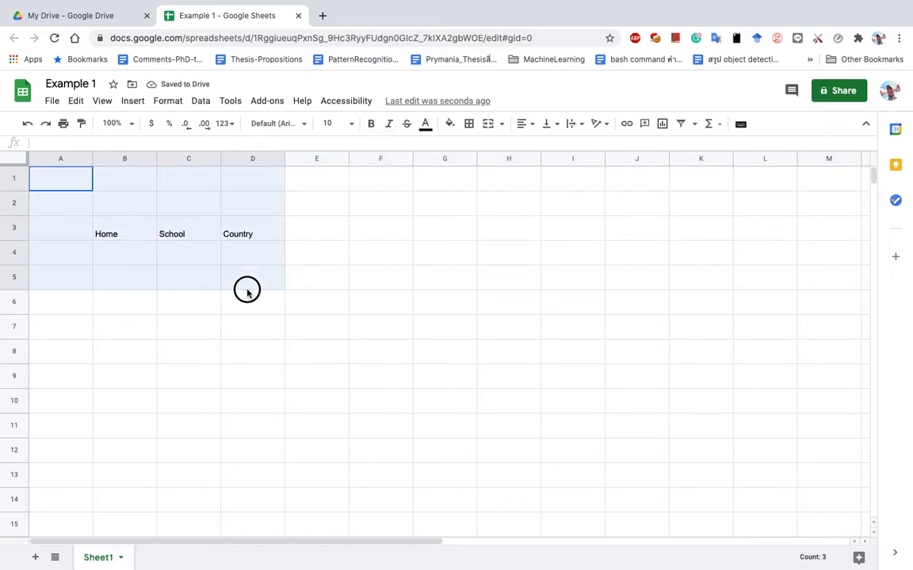
{"action": "left_click", "coordinate": [131, 206]}
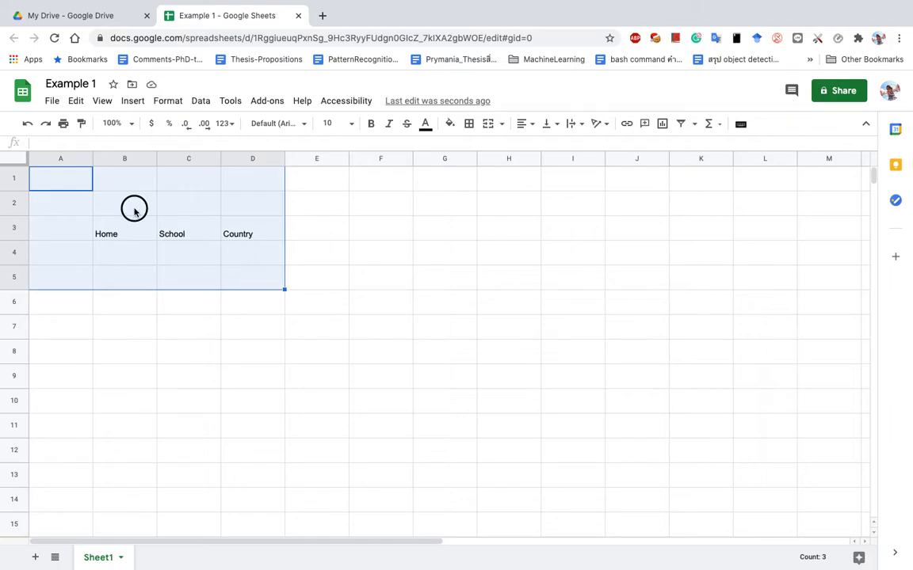
{"action": "left_click_drag", "start_coordinate": [74, 185], "coordinate": [334, 324]}
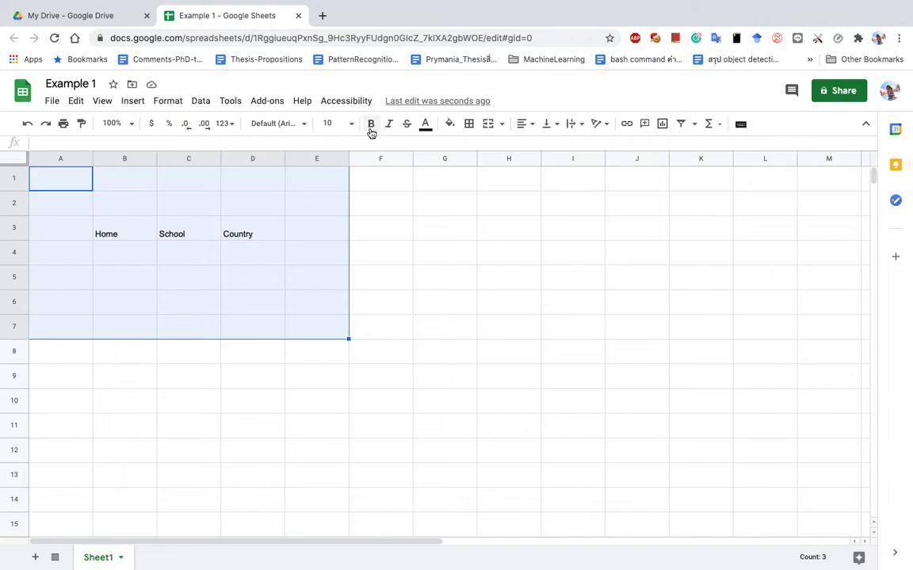
Make the header labels in A3:D3 red, bold and 18 pt.
{"action": "left_click", "coordinate": [426, 126]}
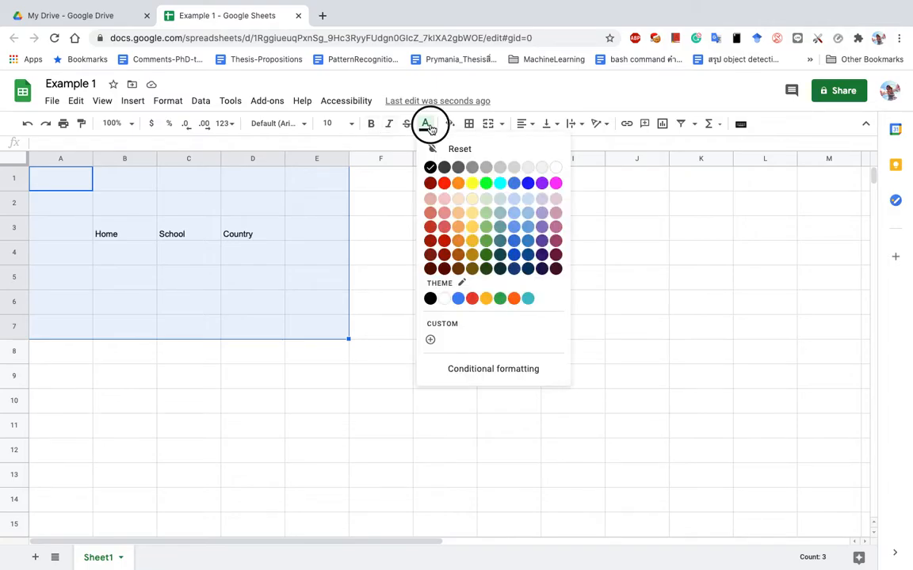
{"action": "left_click", "coordinate": [443, 186]}
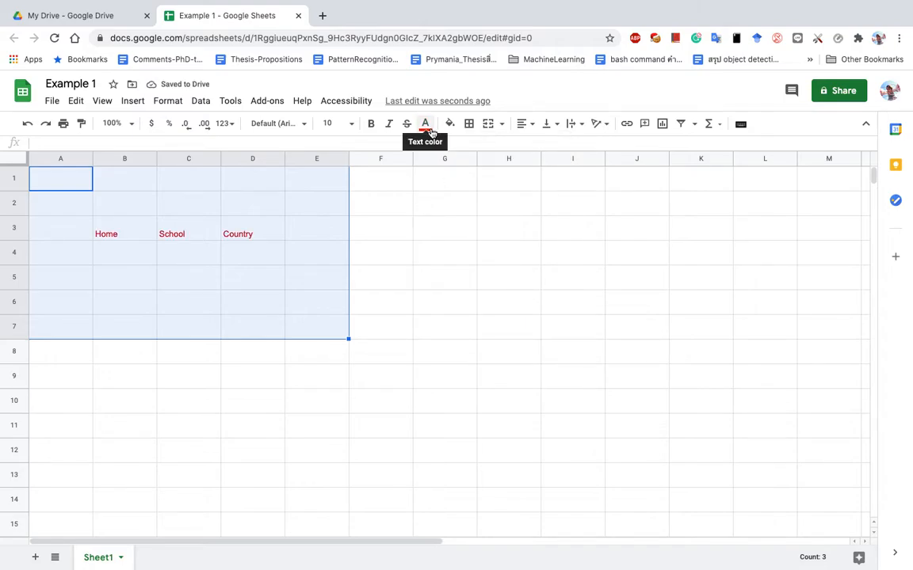
{"action": "left_click", "coordinate": [228, 236]}
{"action": "left_click_drag", "start_coordinate": [88, 237], "coordinate": [231, 232]}
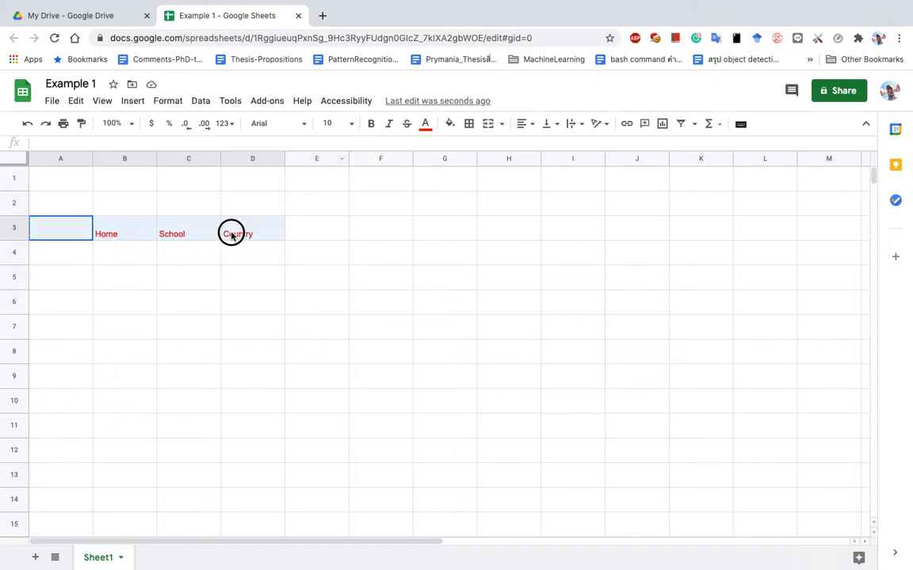
{"action": "left_click", "coordinate": [369, 124]}
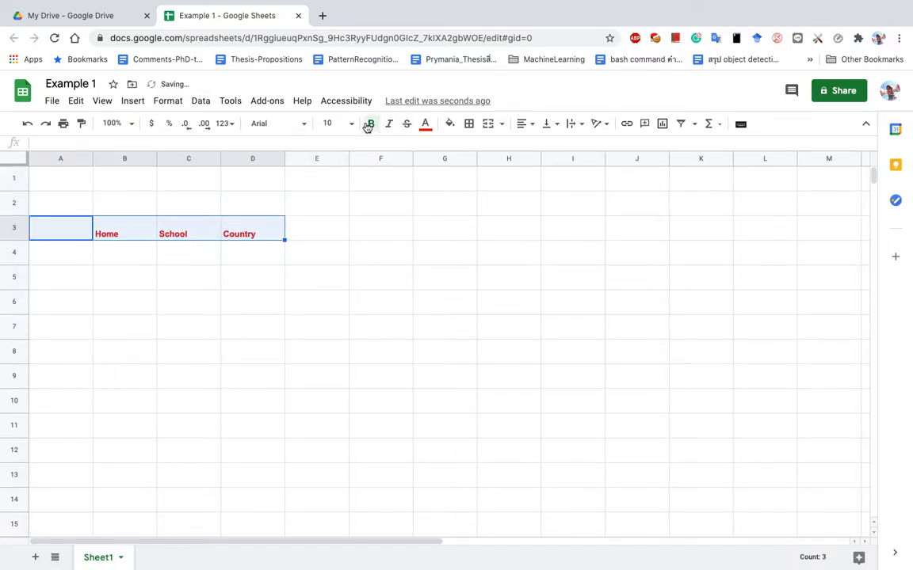
{"action": "left_click", "coordinate": [351, 125]}
{"action": "left_click", "coordinate": [335, 308]}
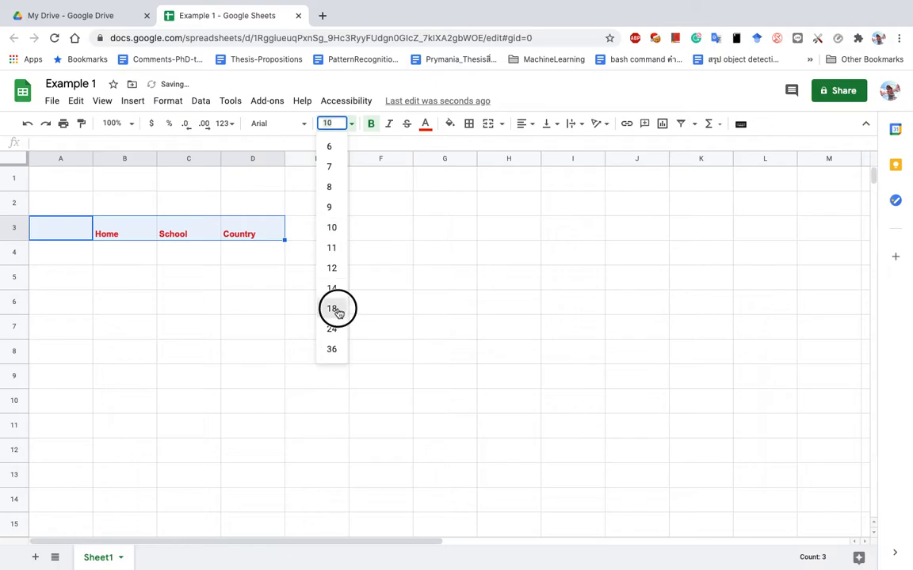
Select row 3 and then the School cell.
{"action": "left_click", "coordinate": [173, 231]}
{"action": "left_click", "coordinate": [134, 235]}
{"action": "left_click", "coordinate": [19, 231]}
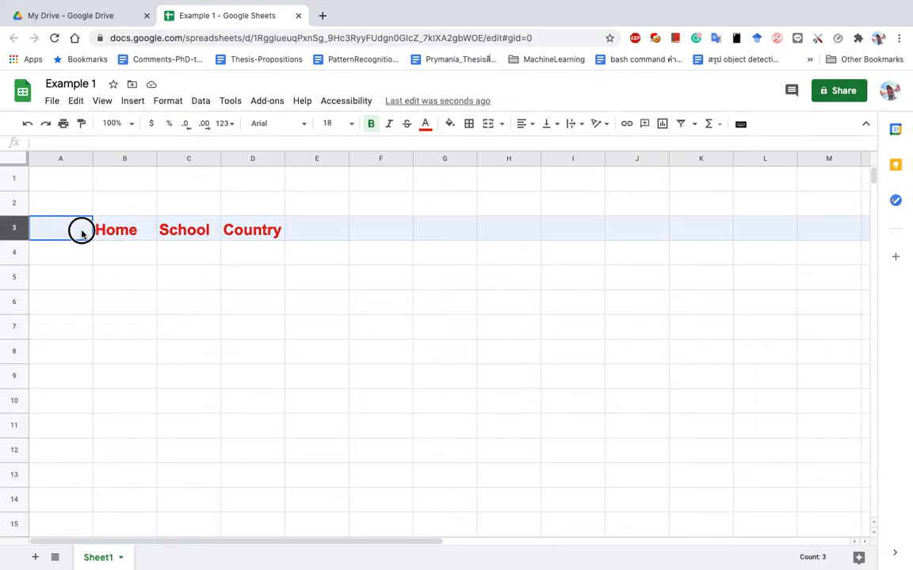
{"action": "left_click", "coordinate": [217, 231]}
Fill the header cells B3 to E3 with light grey.
{"action": "left_click", "coordinate": [240, 230]}
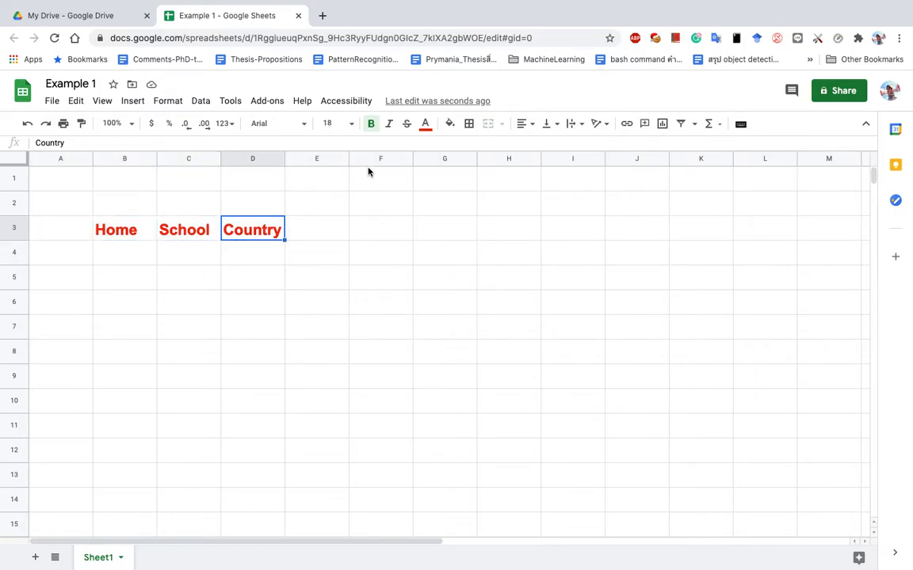
{"action": "left_click", "coordinate": [450, 125]}
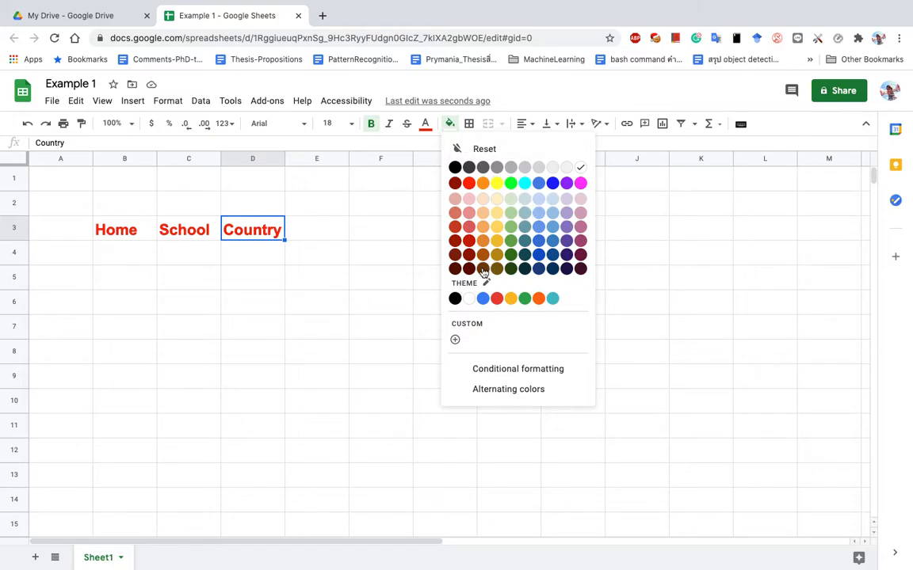
{"action": "left_click", "coordinate": [546, 168]}
{"action": "left_click_drag", "start_coordinate": [114, 232], "coordinate": [320, 232]}
{"action": "left_click", "coordinate": [449, 124]}
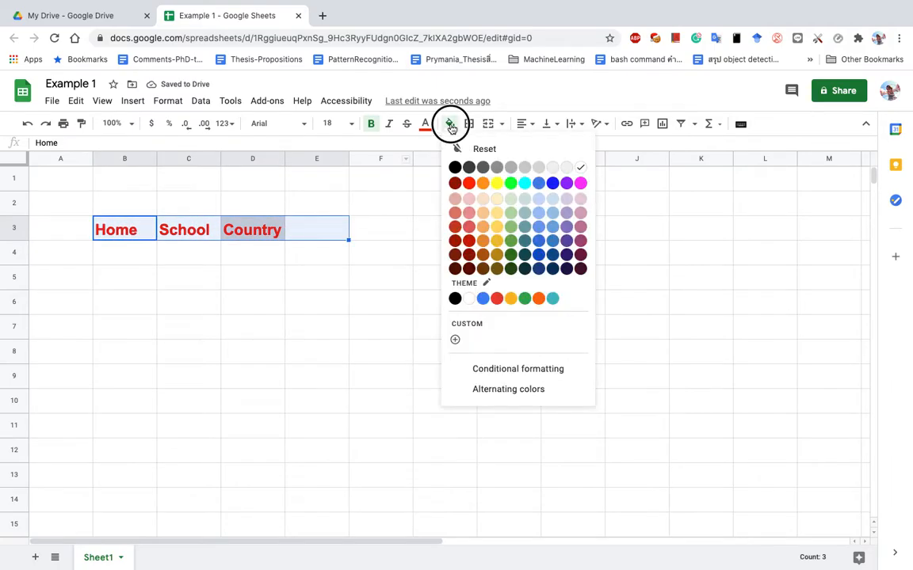
{"action": "left_click", "coordinate": [539, 167]}
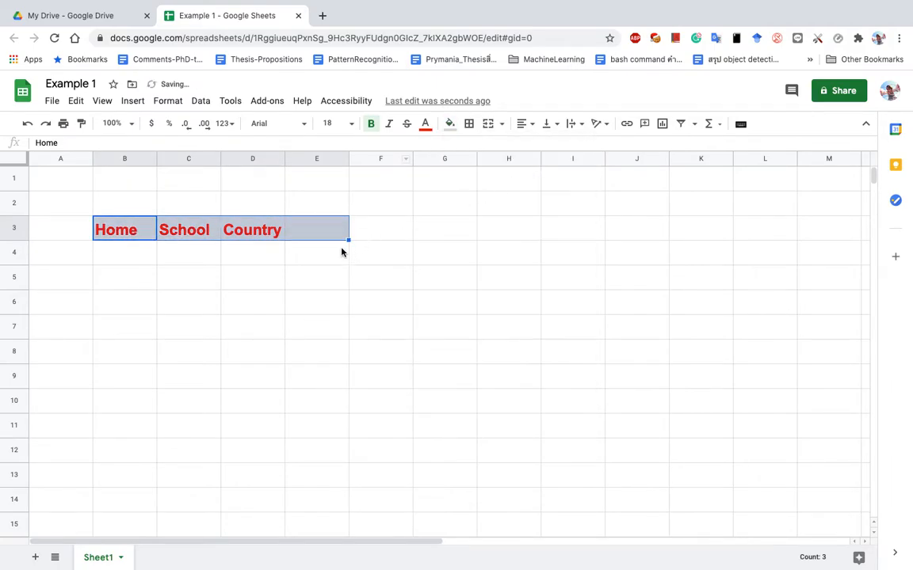
Turn the header text black instead of red.
{"action": "left_click", "coordinate": [425, 126]}
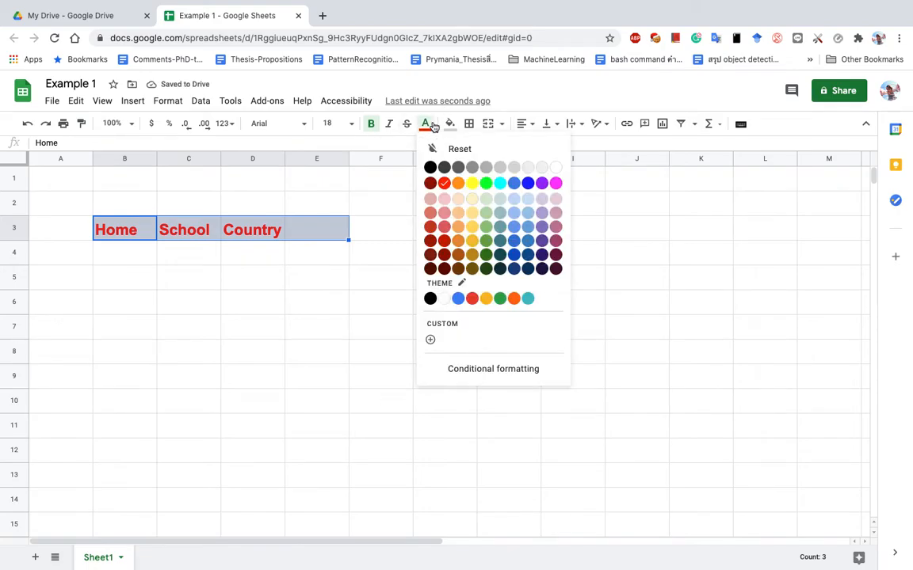
{"action": "left_click", "coordinate": [432, 168]}
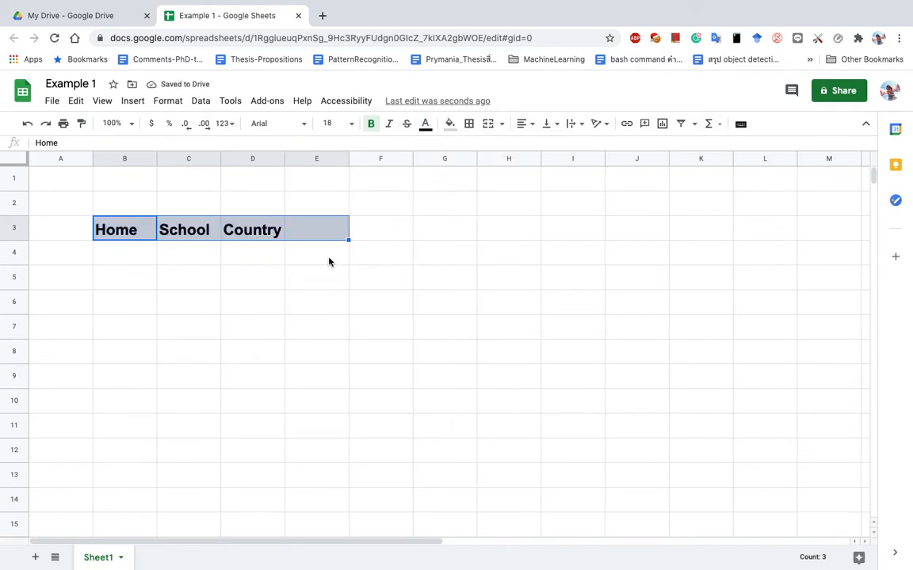
{"action": "left_click", "coordinate": [329, 262]}
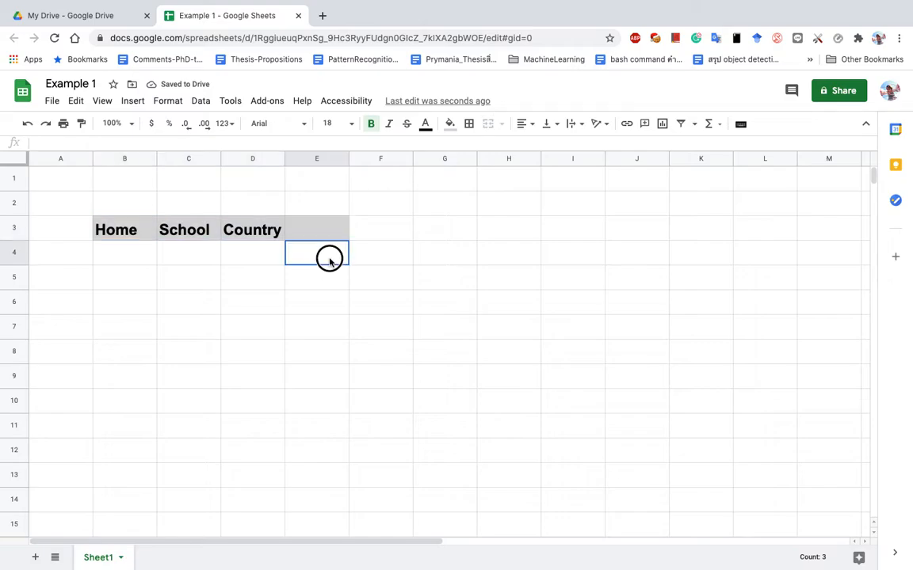
Enter the scores 1, 2, 3 and 4 down column B from B4.
{"action": "left_click", "coordinate": [114, 258]}
{"action": "type", "text": "1"}
{"action": "key", "text": "Up"}
{"action": "type", "text": "2"}
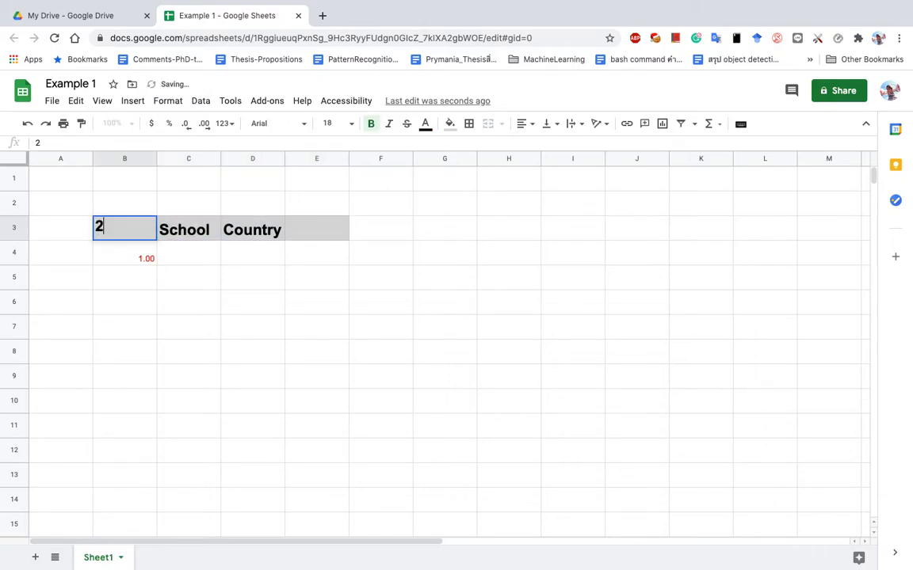
{"action": "key", "text": "Escape"}
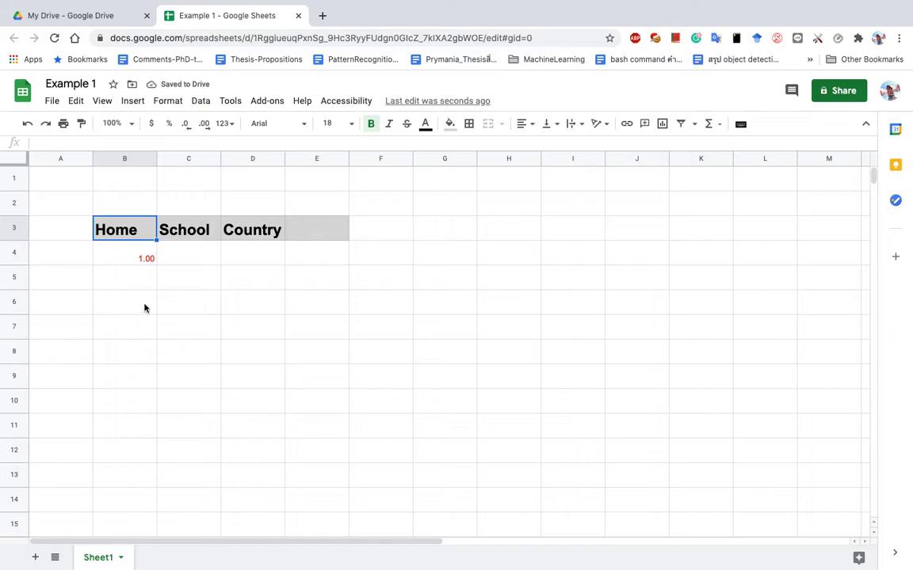
{"action": "left_click", "coordinate": [142, 261]}
{"action": "left_click", "coordinate": [143, 287]}
{"action": "type", "text": "2"}
{"action": "key", "text": "Return"}
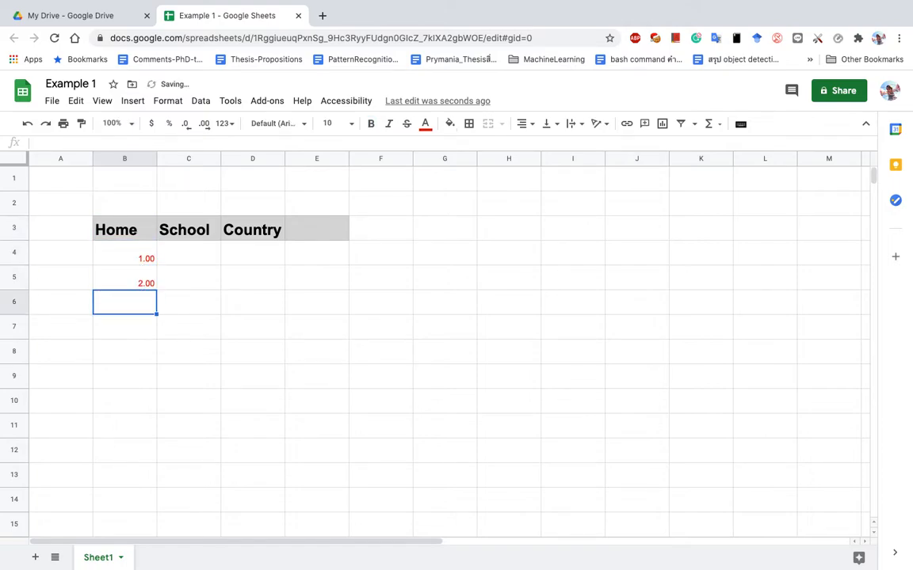
{"action": "type", "text": "3"}
{"action": "key", "text": "Return"}
{"action": "type", "text": "4"}
{"action": "key", "text": "Return"}
Enter the School values 4, 234 and 3 into column C.
{"action": "key", "text": "Right"}
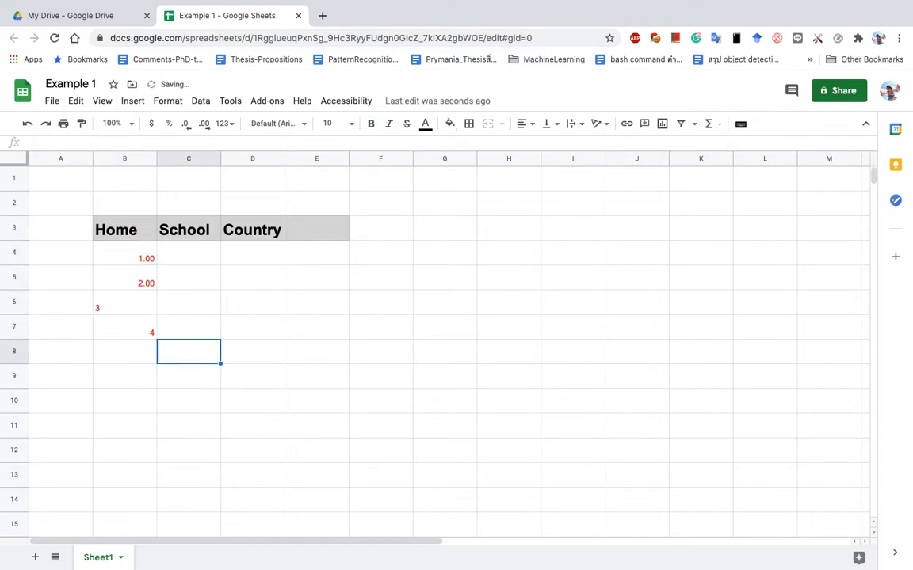
{"action": "key", "text": "Up"}
{"action": "key", "text": "Up"}
{"action": "key", "text": "Up"}
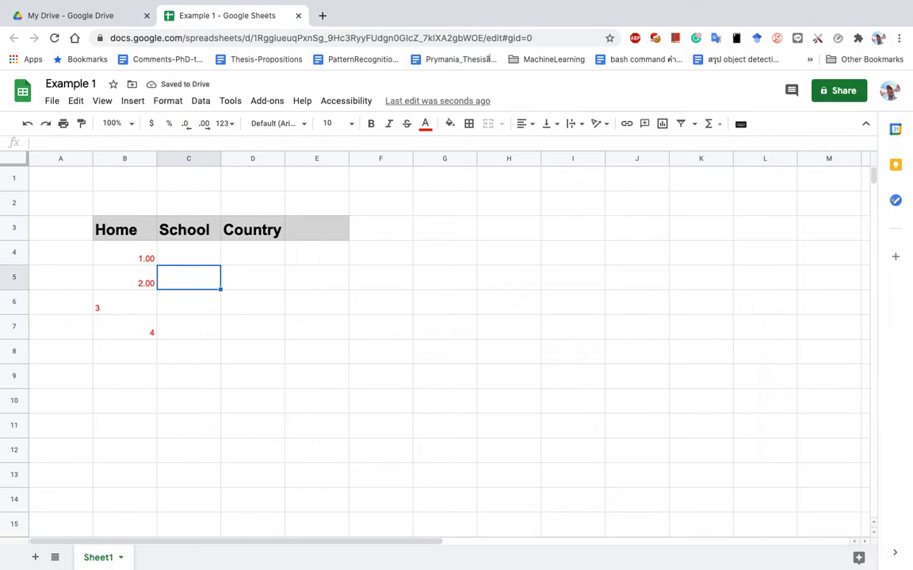
{"action": "key", "text": "Down"}
{"action": "type", "text": "4"}
{"action": "key", "text": "Return"}
{"action": "key", "text": "Down"}
{"action": "type", "text": "4"}
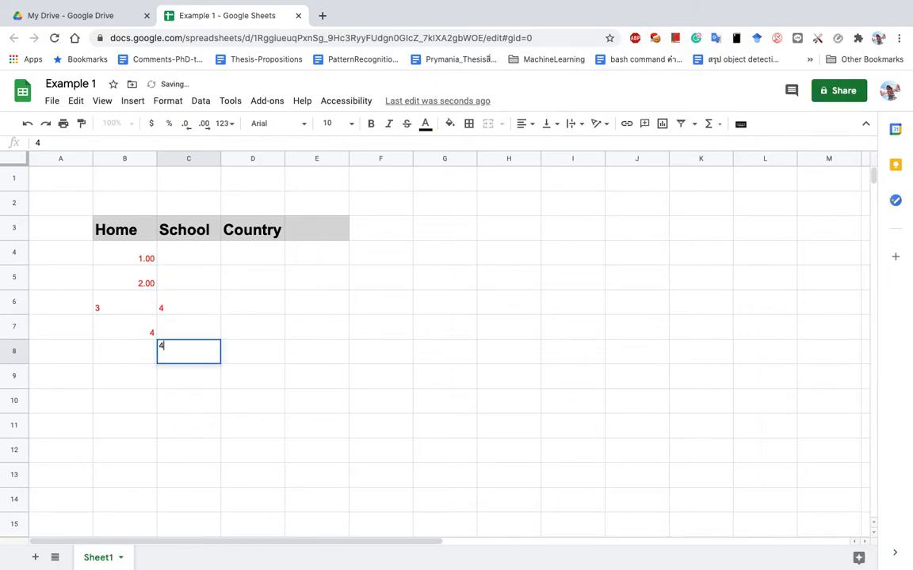
{"action": "key", "text": "Up"}
{"action": "key", "text": "Up"}
{"action": "type", "text": "4"}
{"action": "key", "text": "Up"}
{"action": "type", "text": "234"}
{"action": "key", "text": "Down"}
{"action": "key", "text": "Down"}
{"action": "type", "text": "3"}
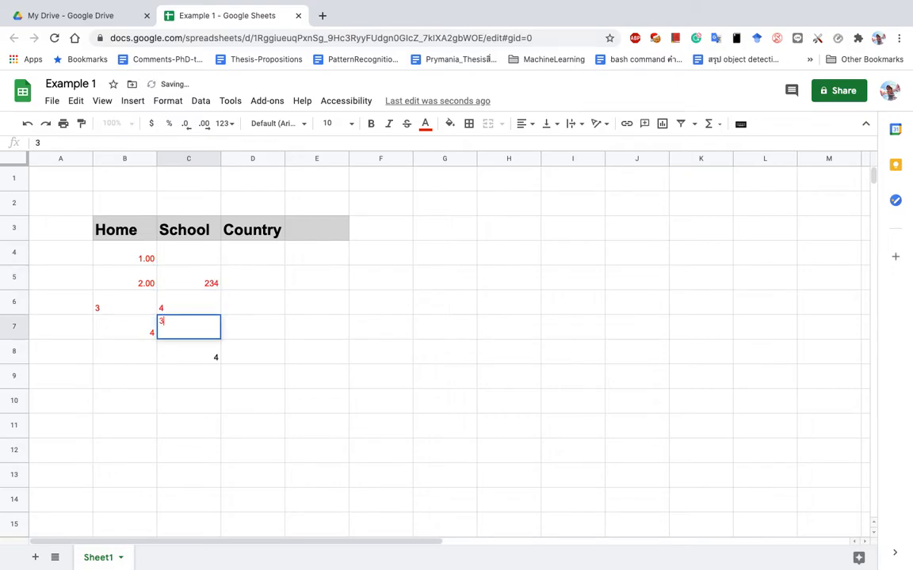
{"action": "key", "text": "Up"}
{"action": "key", "text": "Up"}
{"action": "key", "text": "Up"}
{"action": "type", "text": "3%"}
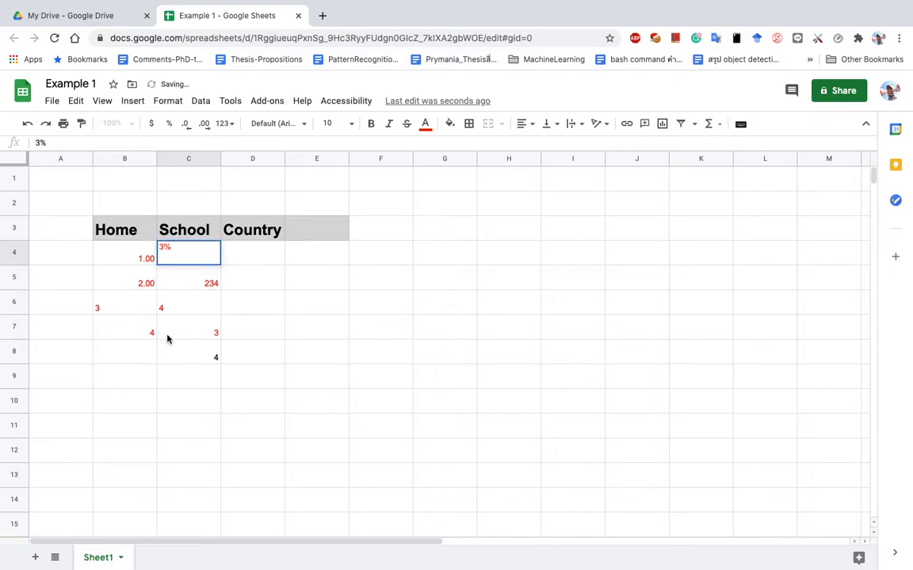
{"action": "key", "text": "Down"}
{"action": "key", "text": "Down"}
{"action": "key", "text": "Down"}
{"action": "left_click_drag", "start_coordinate": [100, 232], "coordinate": [320, 354]}
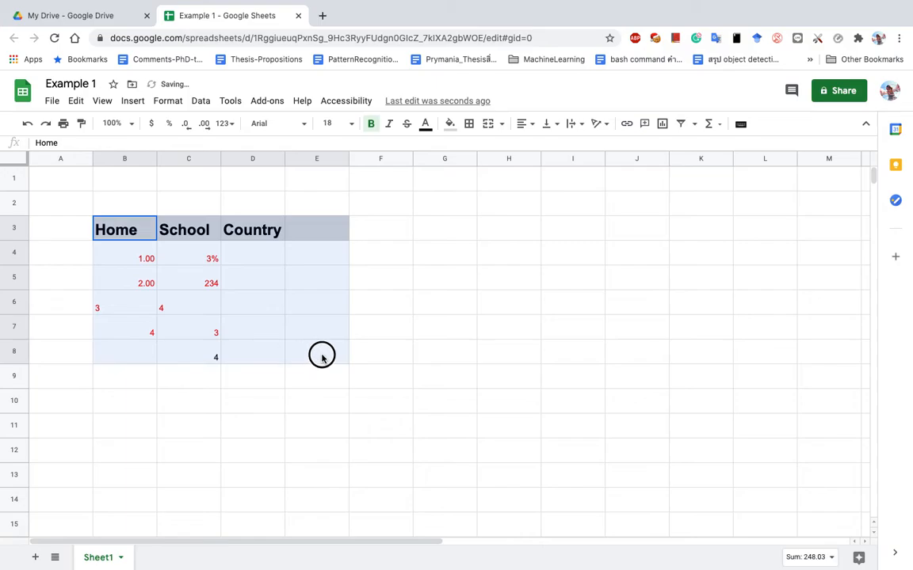
{"action": "left_click", "coordinate": [470, 125]}
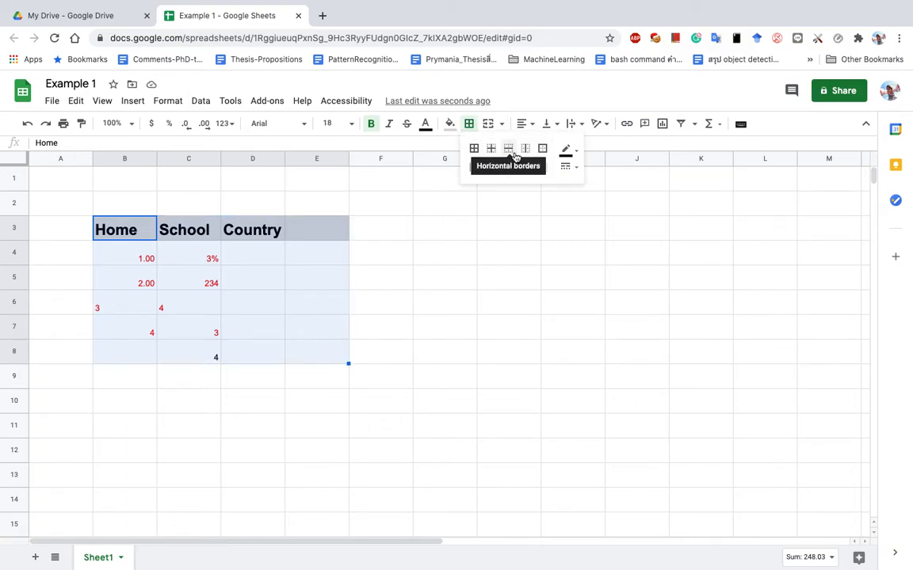
{"action": "left_click", "coordinate": [473, 150]}
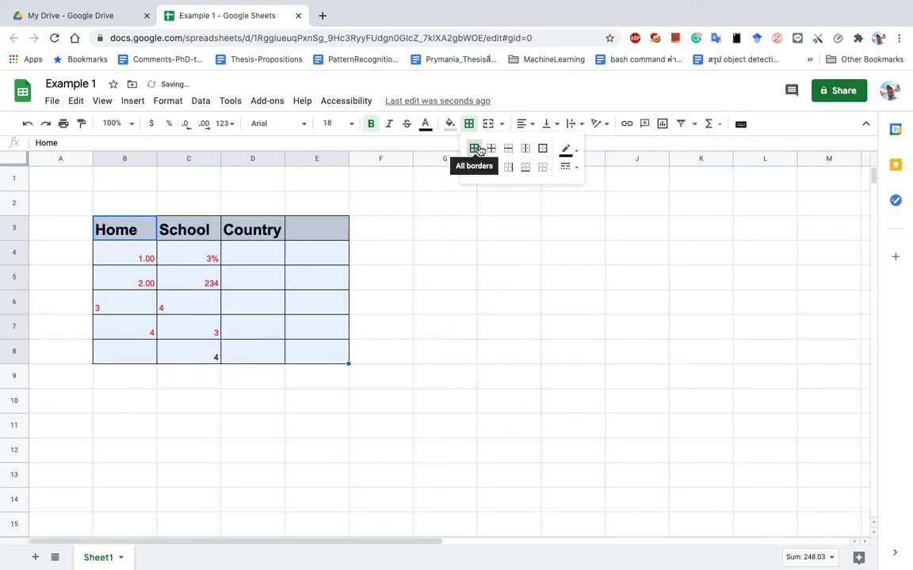
{"action": "left_click", "coordinate": [576, 165]}
{"action": "left_click", "coordinate": [611, 216]}
{"action": "left_click", "coordinate": [571, 171]}
{"action": "left_click", "coordinate": [605, 196]}
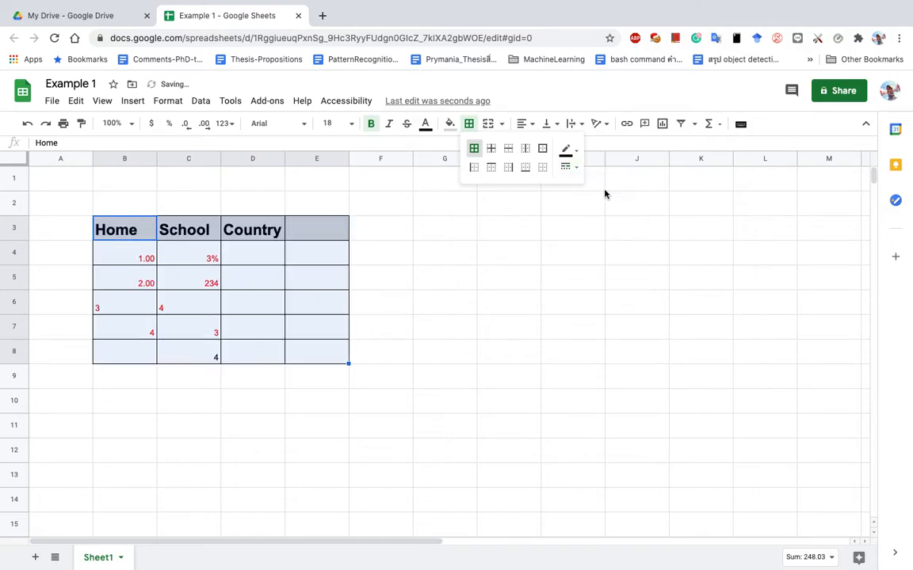
{"action": "left_click", "coordinate": [571, 168]}
{"action": "left_click", "coordinate": [608, 235]}
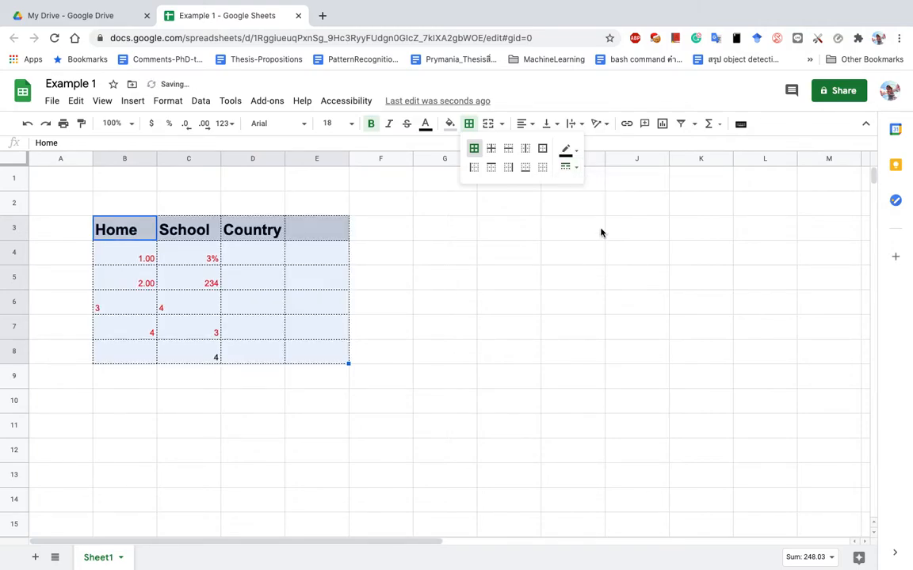
{"action": "left_click", "coordinate": [491, 149]}
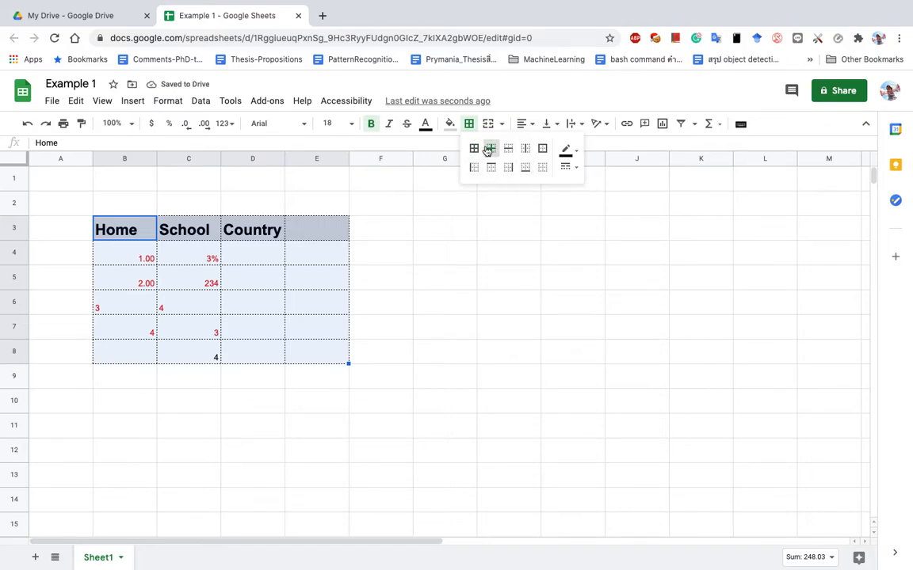
{"action": "left_click", "coordinate": [473, 149]}
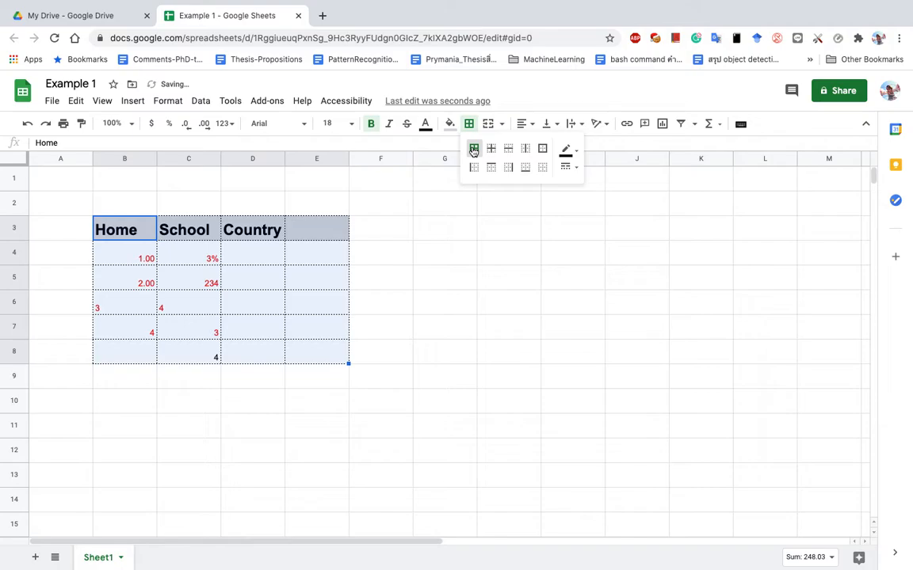
{"action": "left_click", "coordinate": [491, 152]}
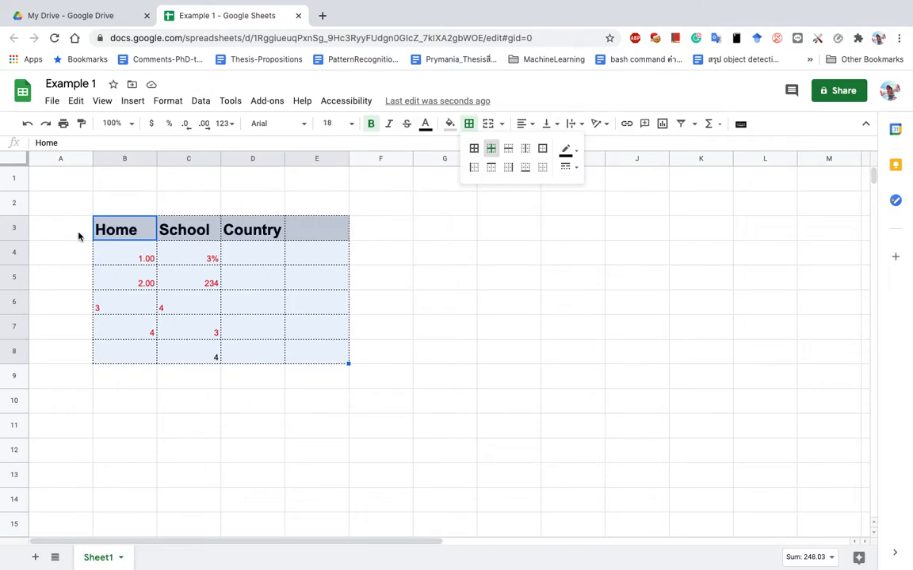
{"action": "left_click_drag", "start_coordinate": [115, 232], "coordinate": [327, 355]}
{"action": "left_click", "coordinate": [472, 129]}
{"action": "left_click", "coordinate": [543, 170]}
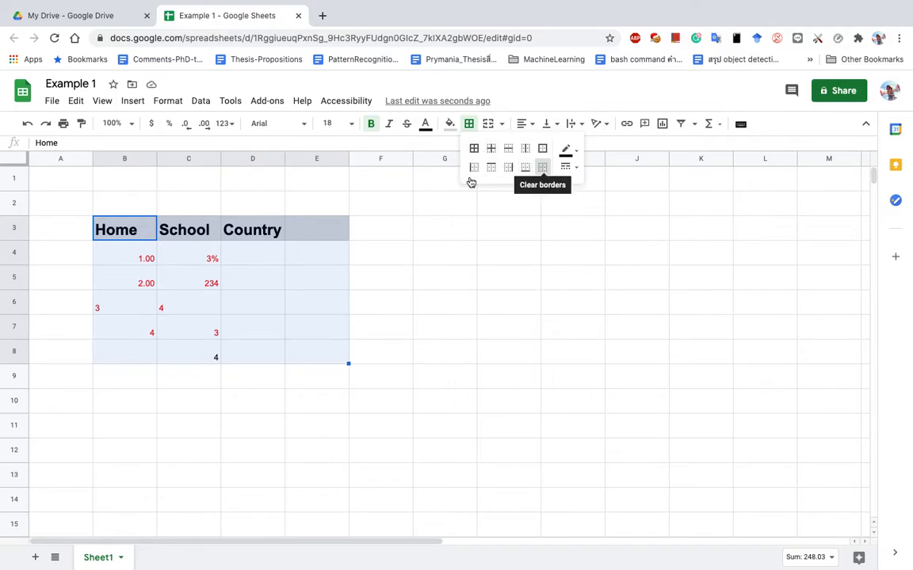
Add a medium solid right border along the table's right edge, E3:E8.
{"action": "left_click", "coordinate": [195, 248]}
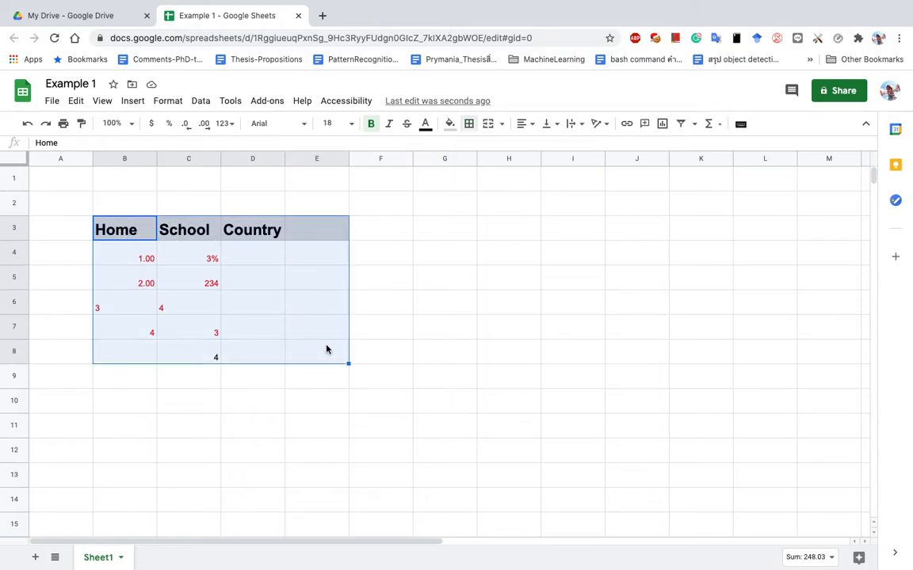
{"action": "left_click", "coordinate": [473, 125]}
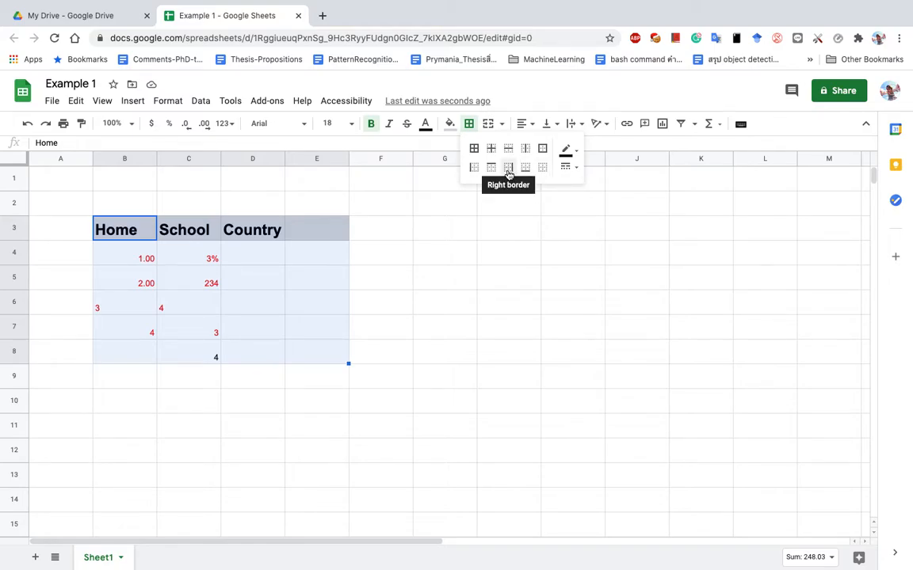
{"action": "left_click", "coordinate": [509, 173]}
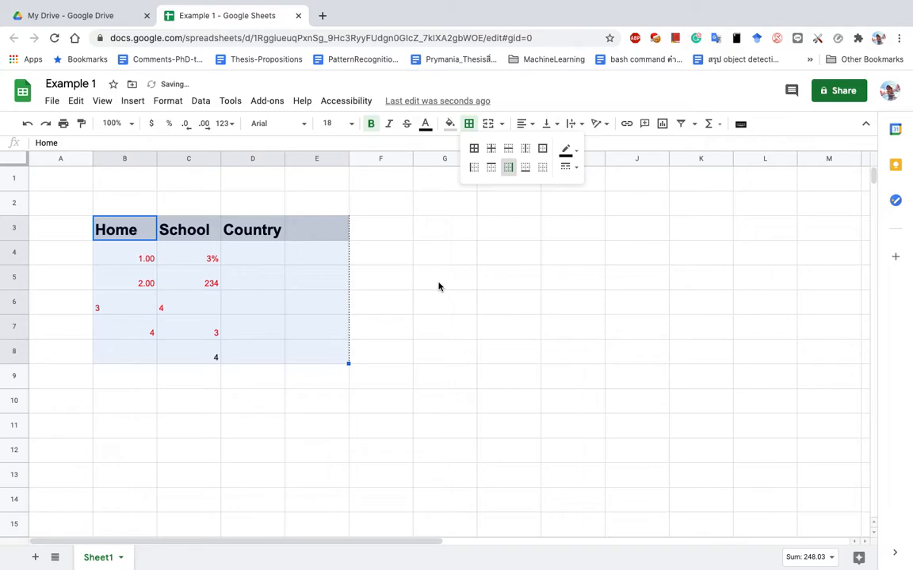
{"action": "left_click", "coordinate": [565, 167]}
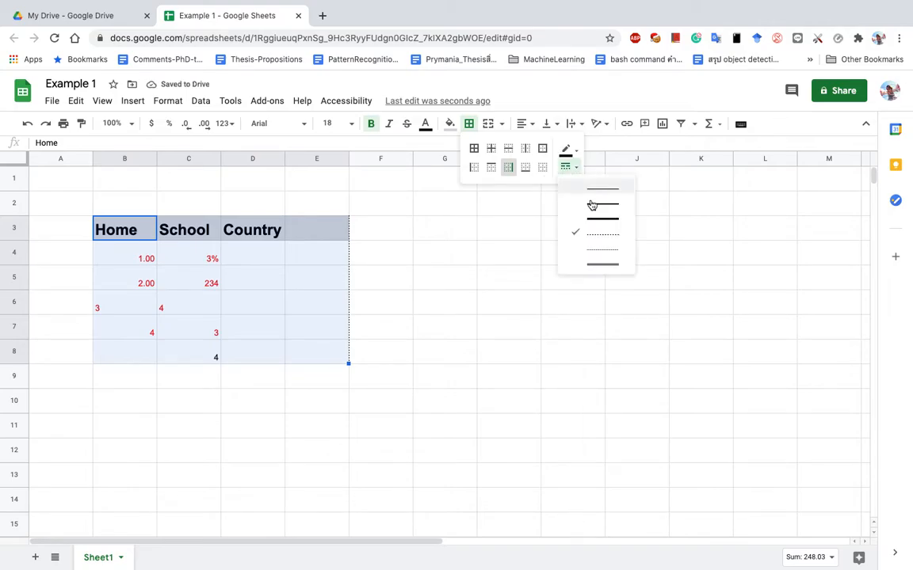
{"action": "left_click", "coordinate": [597, 207]}
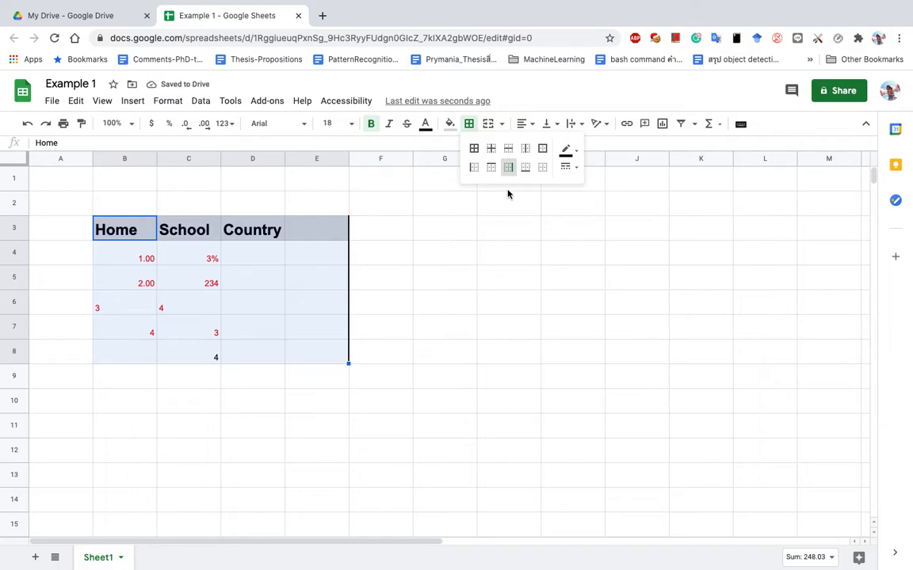
Add a right border down the Home column, B3:B8.
{"action": "left_click", "coordinate": [115, 224]}
{"action": "left_click_drag", "start_coordinate": [116, 229], "coordinate": [124, 354]}
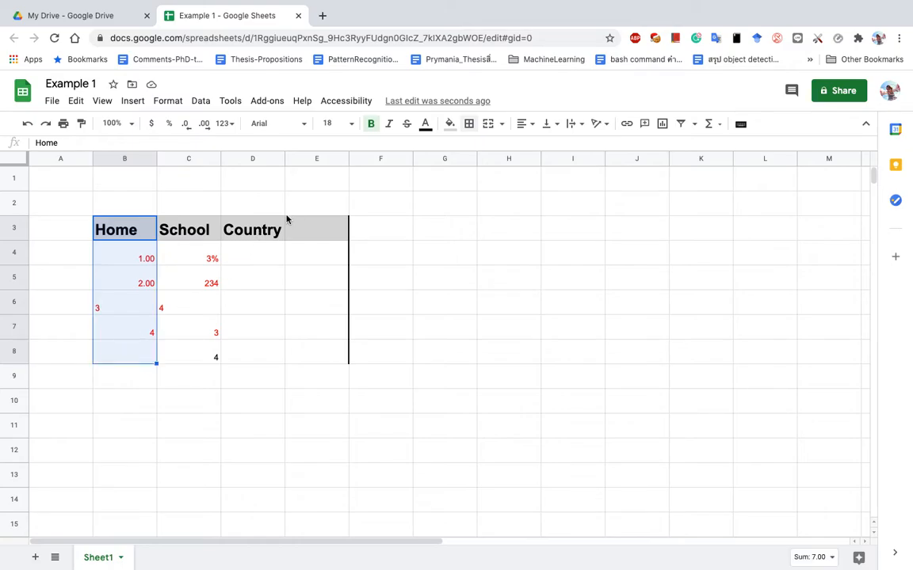
{"action": "left_click", "coordinate": [473, 125]}
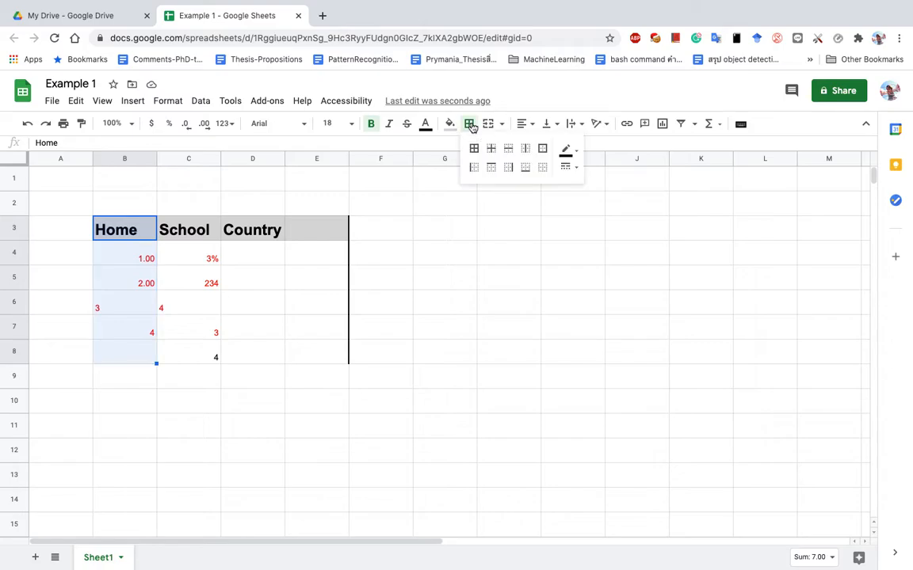
{"action": "left_click", "coordinate": [513, 168]}
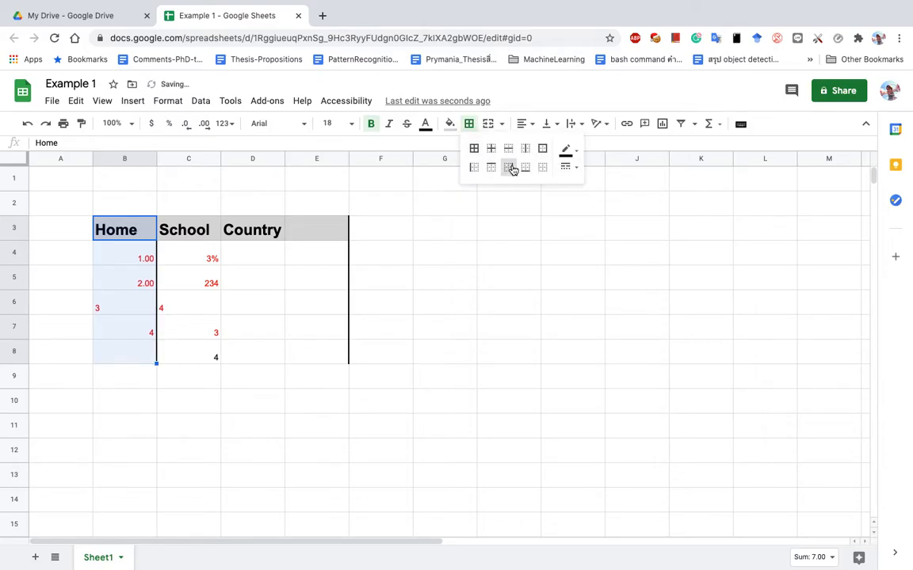
{"action": "left_click", "coordinate": [211, 296]}
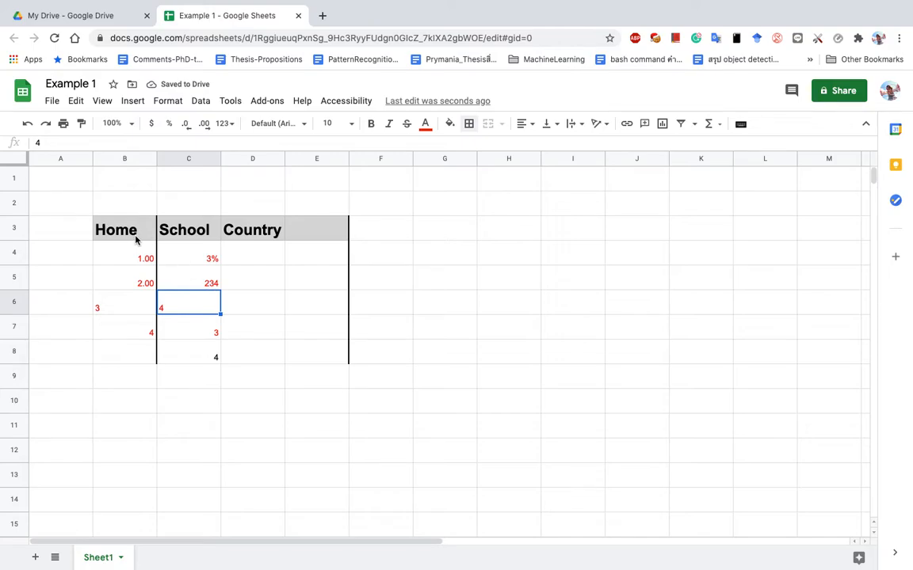
{"action": "key", "text": "ctrl+Left"}
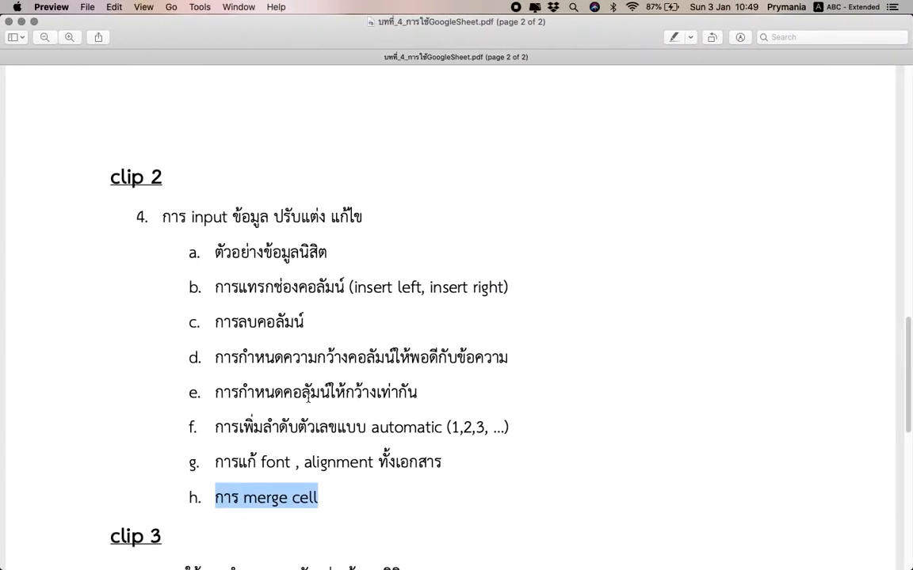
{"action": "scroll", "coordinate": [308, 397], "scroll_direction": "up", "scroll_amount": 5}
{"action": "scroll", "coordinate": [308, 398], "scroll_direction": "up", "scroll_amount": 5}
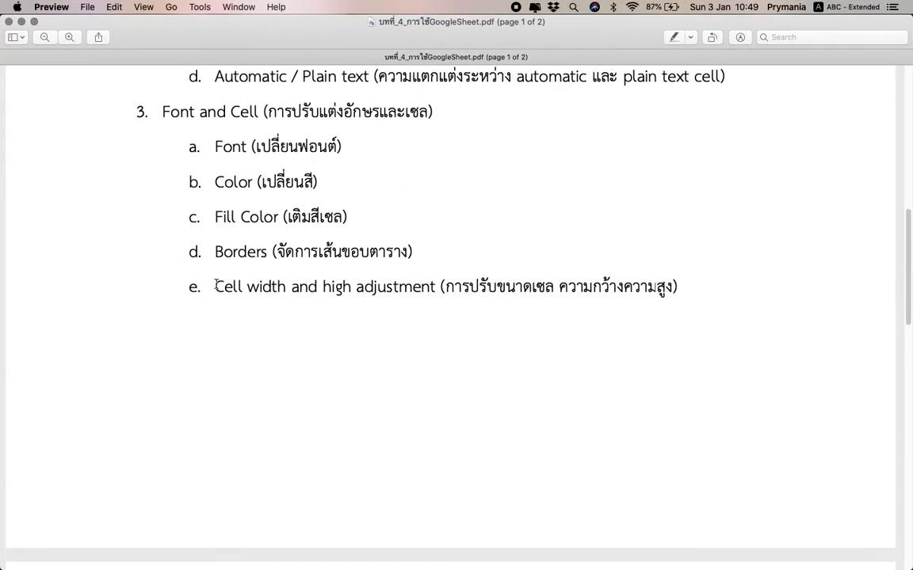
{"action": "triple_click", "coordinate": [216, 287]}
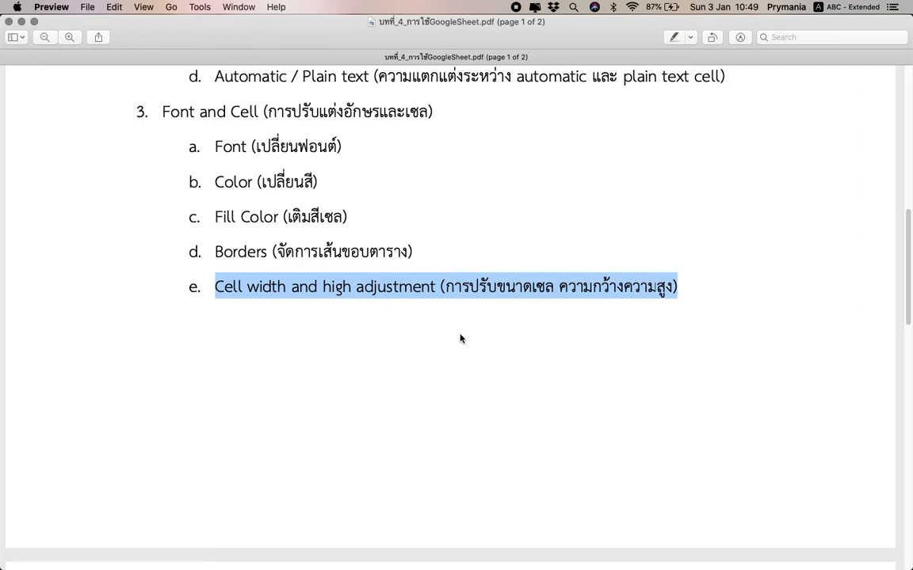
{"action": "key", "text": "ctrl+Right"}
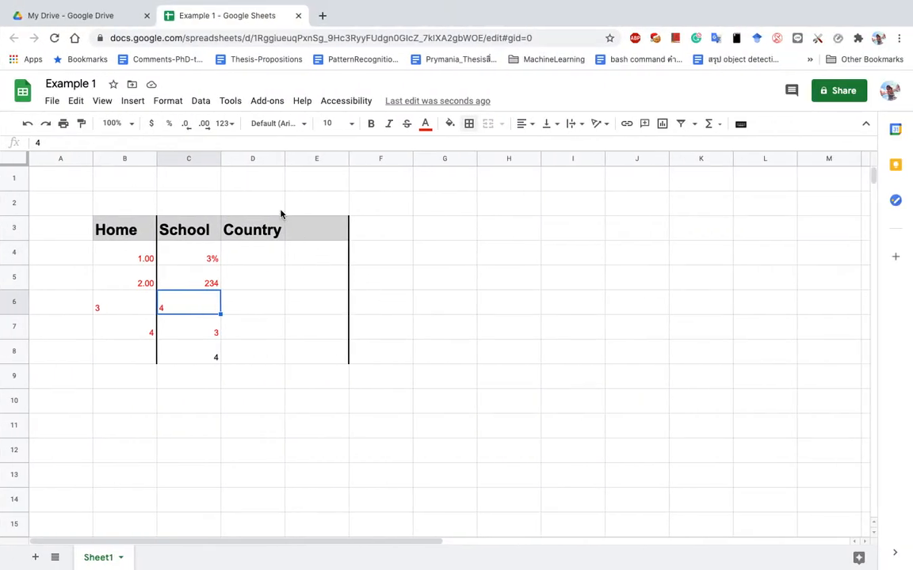
Widen columns B and C.
{"action": "left_click", "coordinate": [138, 158]}
{"action": "left_click_drag", "start_coordinate": [221, 159], "coordinate": [191, 158]}
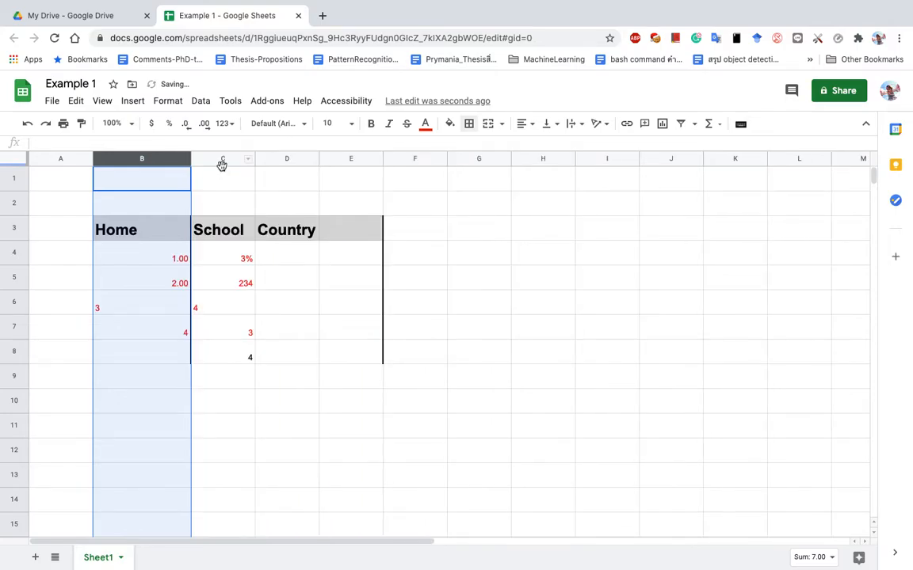
{"action": "left_click", "coordinate": [223, 159]}
{"action": "left_click_drag", "start_coordinate": [254, 159], "coordinate": [318, 158]}
Widen column A and make header row 3 noticeably taller.
{"action": "left_click", "coordinate": [13, 229]}
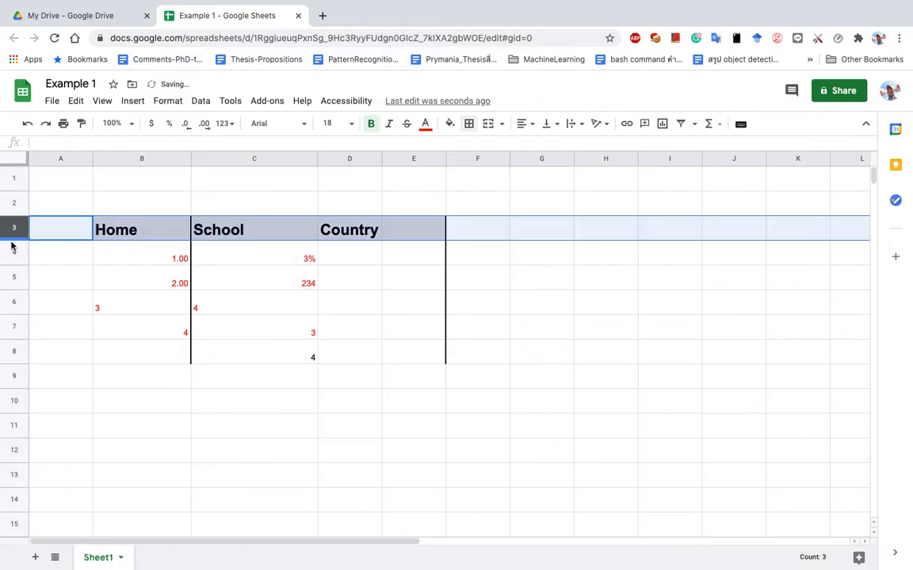
{"action": "left_click_drag", "start_coordinate": [12, 240], "coordinate": [9, 258]}
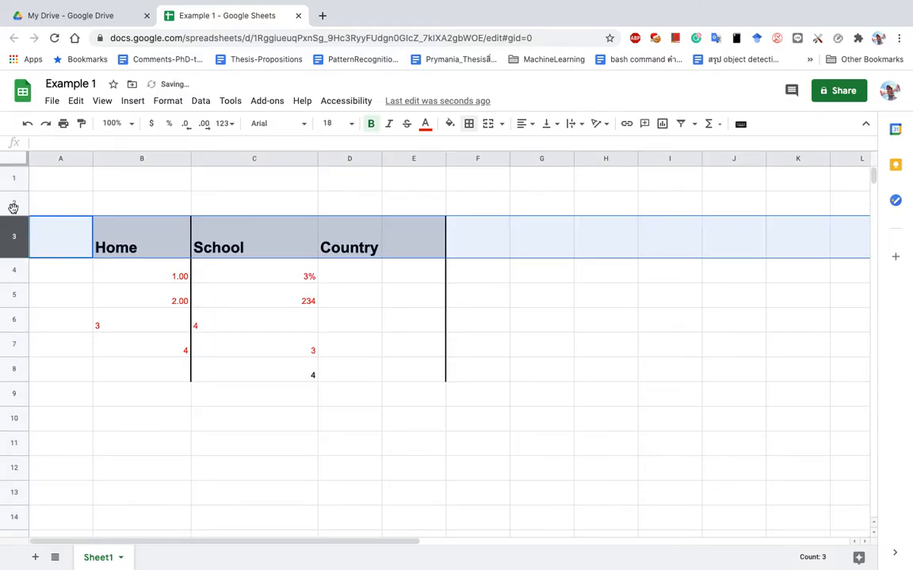
{"action": "left_click", "coordinate": [68, 159]}
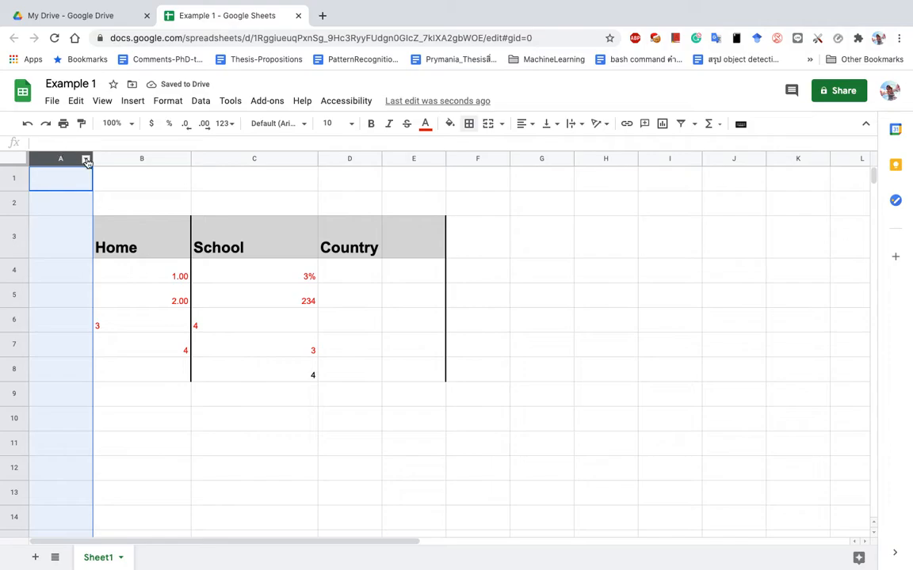
{"action": "left_click_drag", "start_coordinate": [92, 158], "coordinate": [154, 158]}
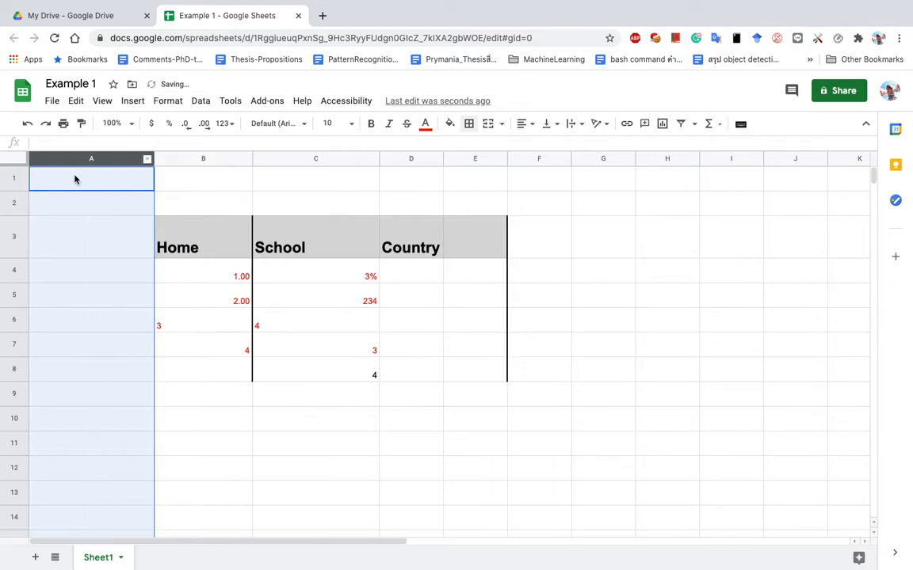
{"action": "left_click", "coordinate": [19, 238]}
{"action": "left_click_drag", "start_coordinate": [18, 259], "coordinate": [17, 264]}
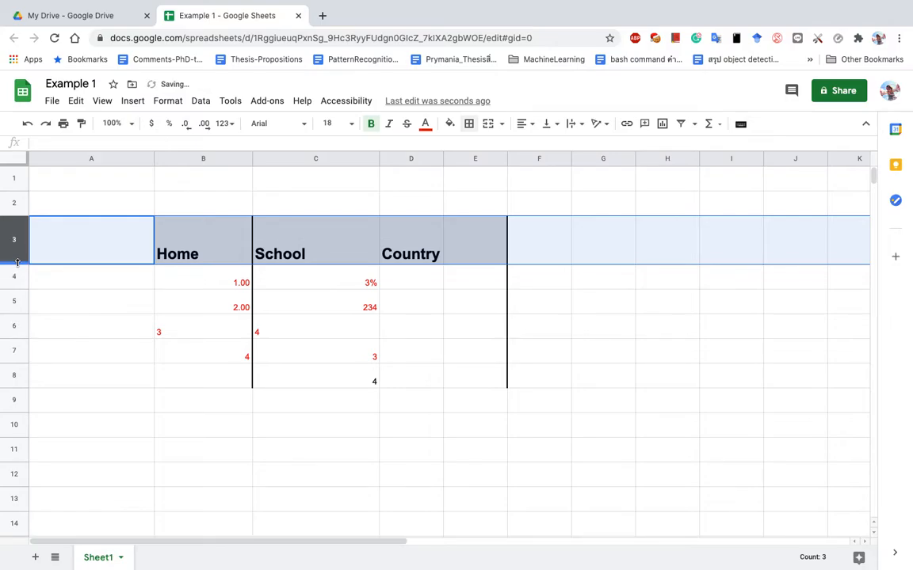
{"action": "left_click", "coordinate": [15, 156]}
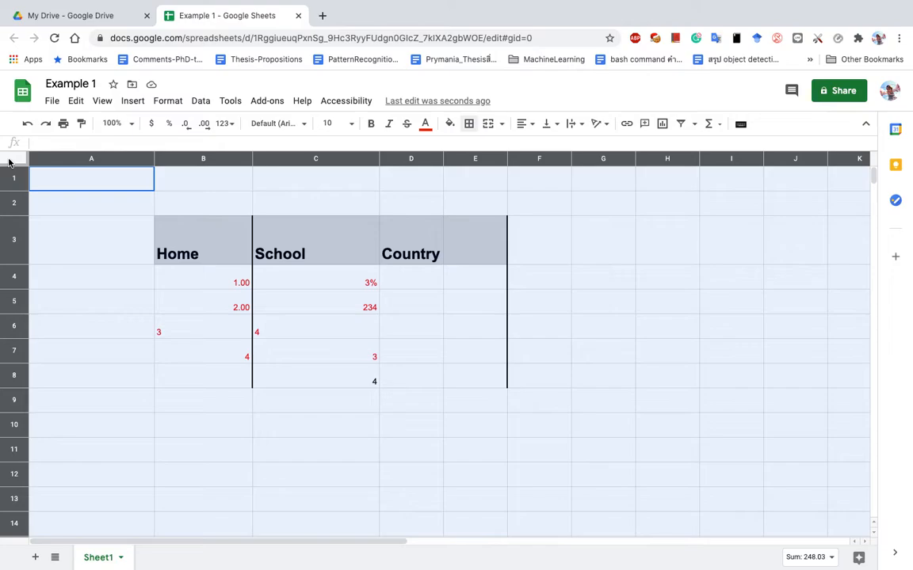
Narrow all the sheet's columns to a smaller equal width.
{"action": "left_click_drag", "start_coordinate": [155, 159], "coordinate": [146, 159]}
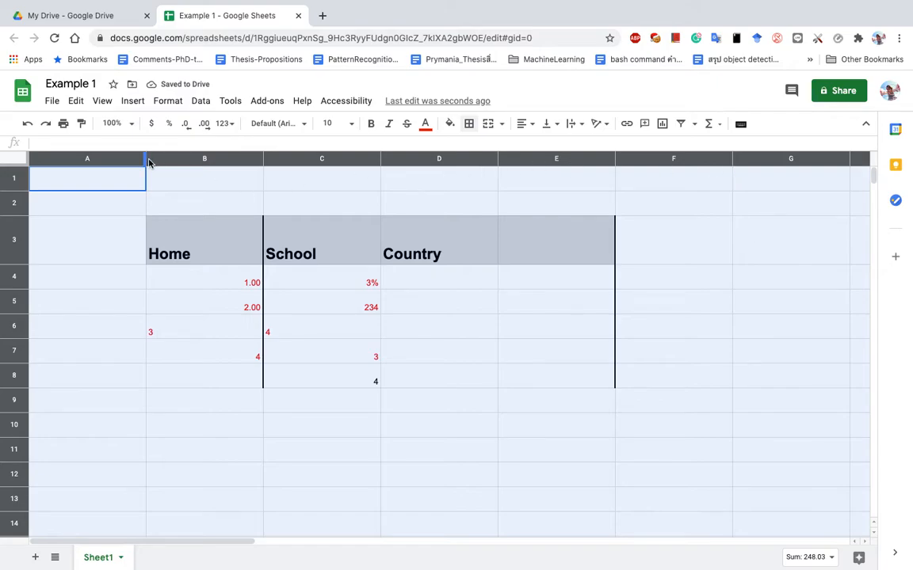
{"action": "left_click_drag", "start_coordinate": [145, 159], "coordinate": [108, 159]}
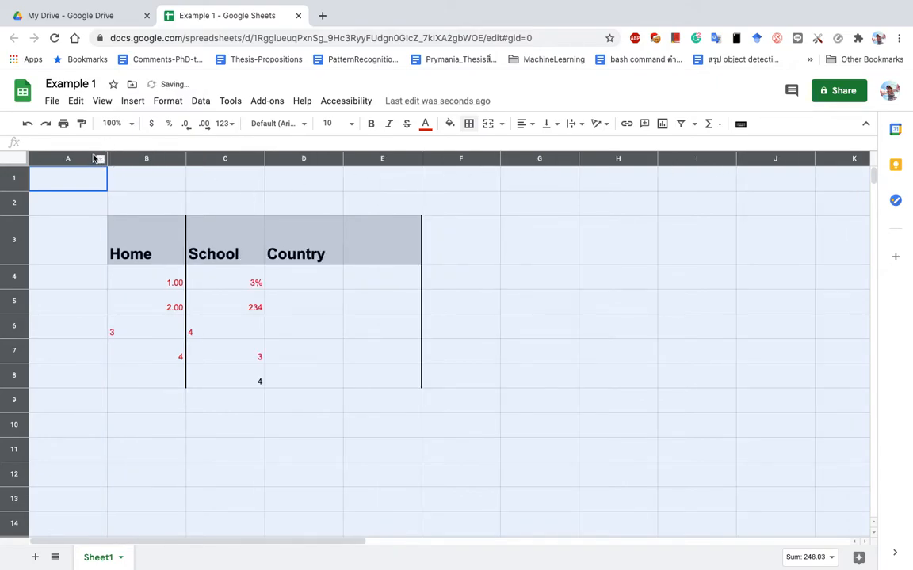
{"action": "left_click_drag", "start_coordinate": [108, 156], "coordinate": [54, 158]}
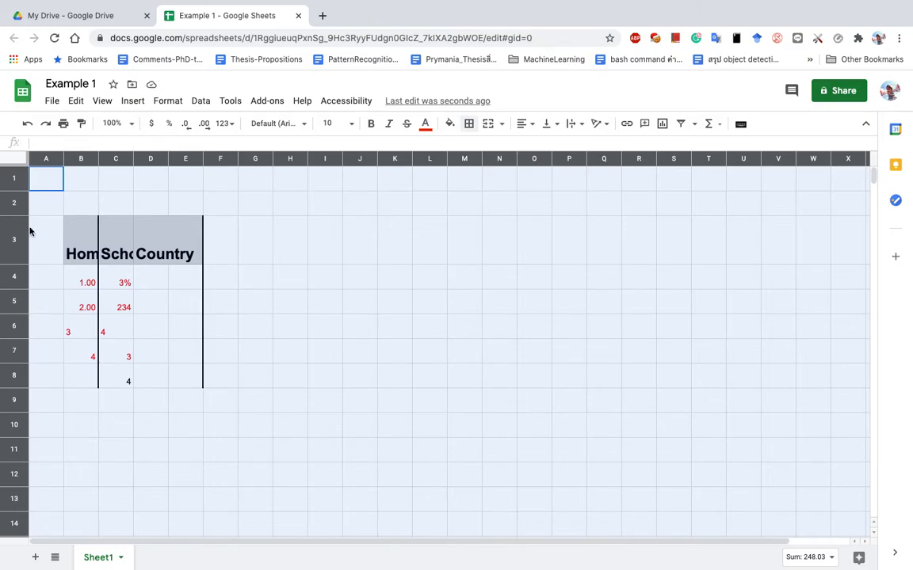
Even out all rows to one shorter height and widen every column.
{"action": "left_click_drag", "start_coordinate": [21, 215], "coordinate": [16, 366]}
{"action": "left_click_drag", "start_coordinate": [17, 265], "coordinate": [17, 195]}
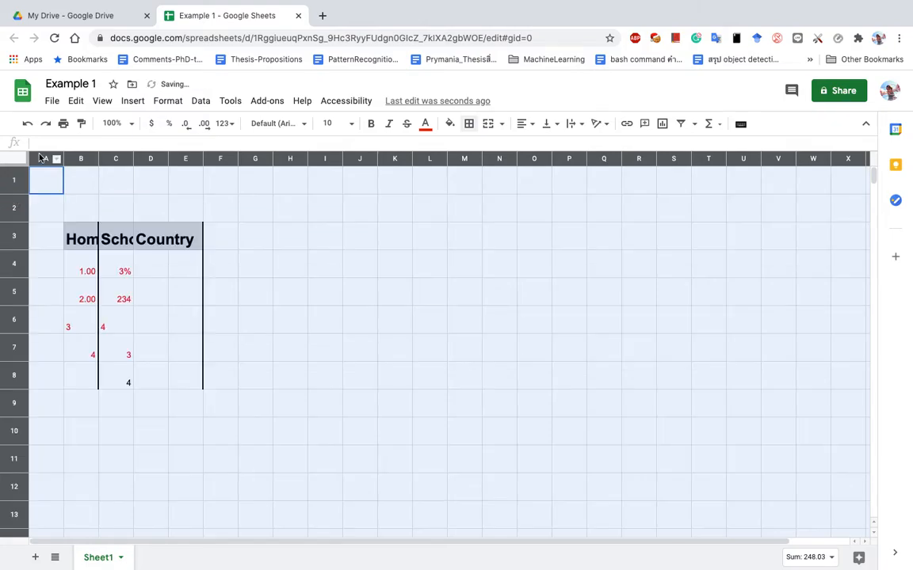
{"action": "left_click_drag", "start_coordinate": [62, 157], "coordinate": [167, 162]}
Narrow columns B and C together.
{"action": "left_click", "coordinate": [211, 286]}
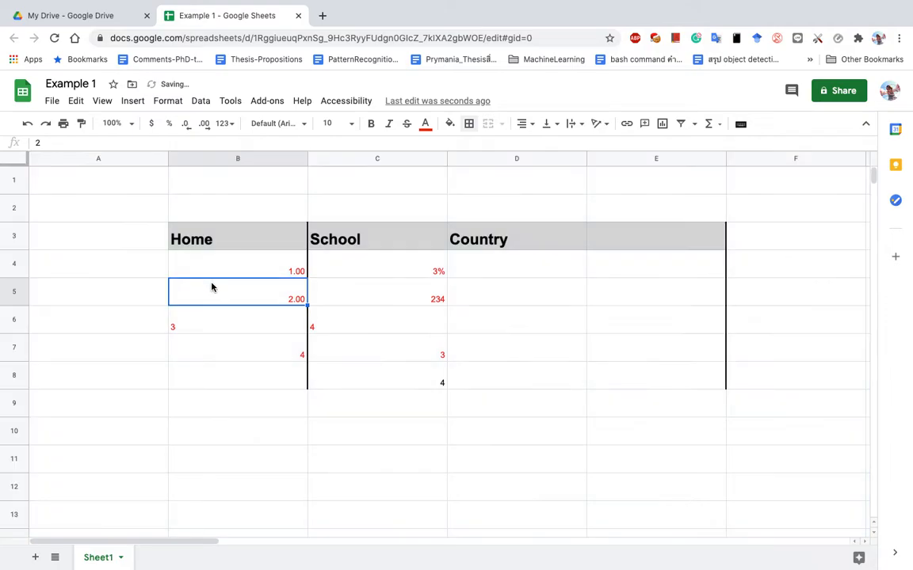
{"action": "left_click", "coordinate": [215, 273]}
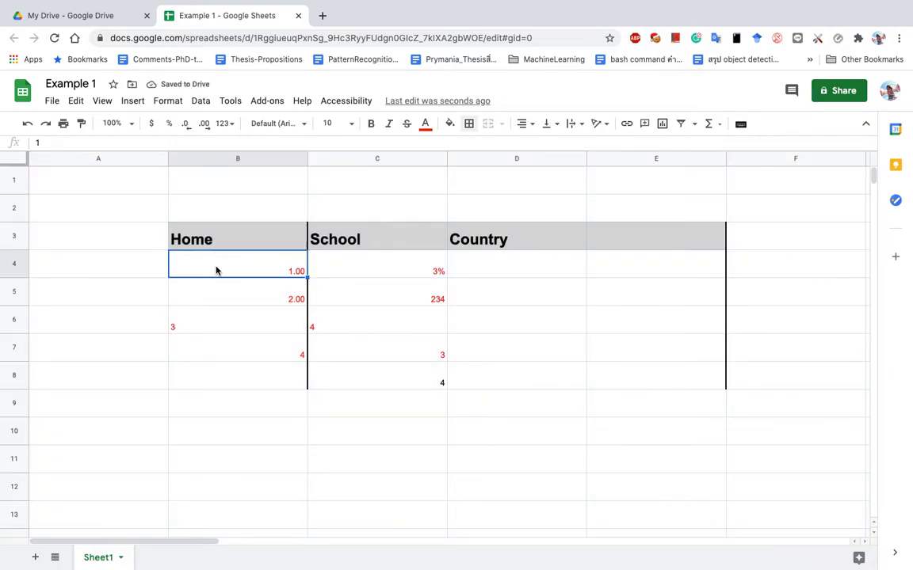
{"action": "left_click_drag", "start_coordinate": [253, 163], "coordinate": [386, 169]}
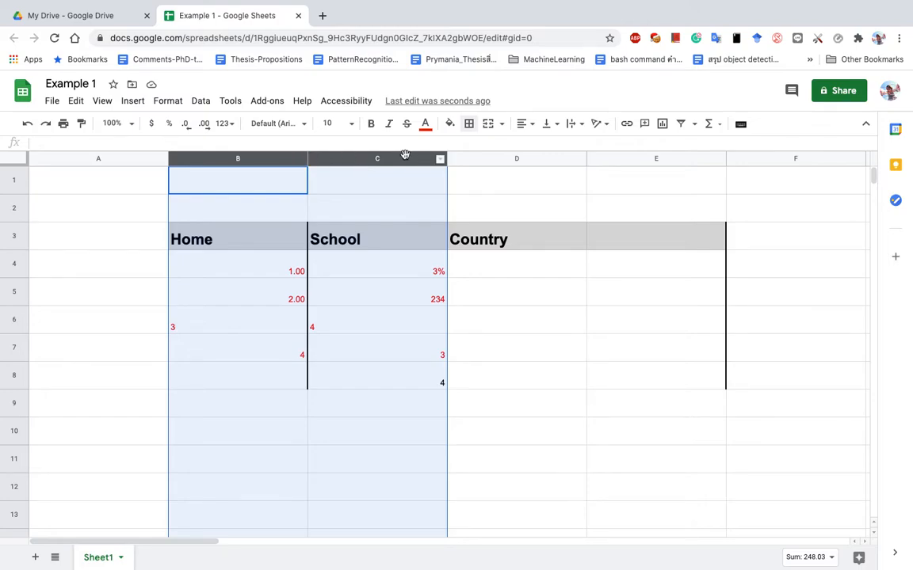
{"action": "left_click_drag", "start_coordinate": [307, 159], "coordinate": [232, 159]}
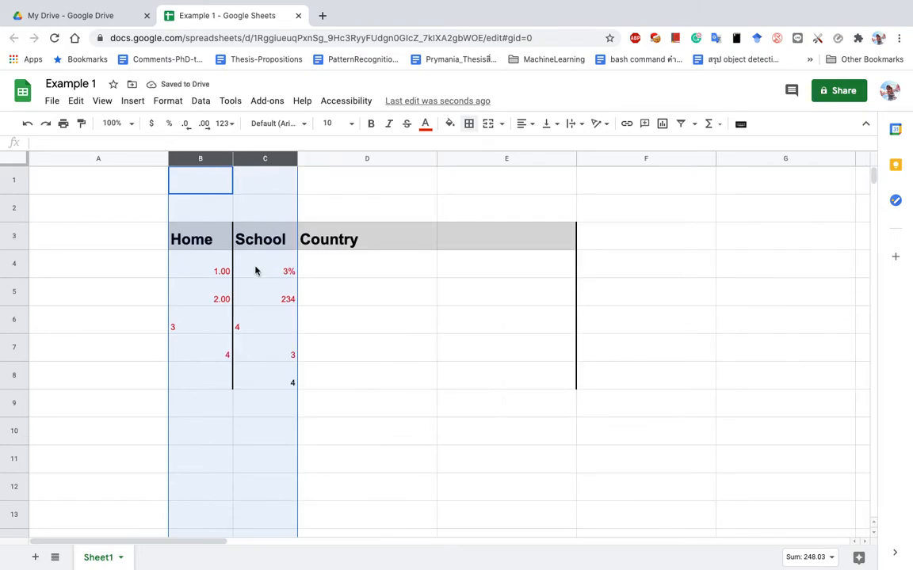
Type filler text into cells D4, D5 and D6 under Country.
{"action": "left_click", "coordinate": [352, 256]}
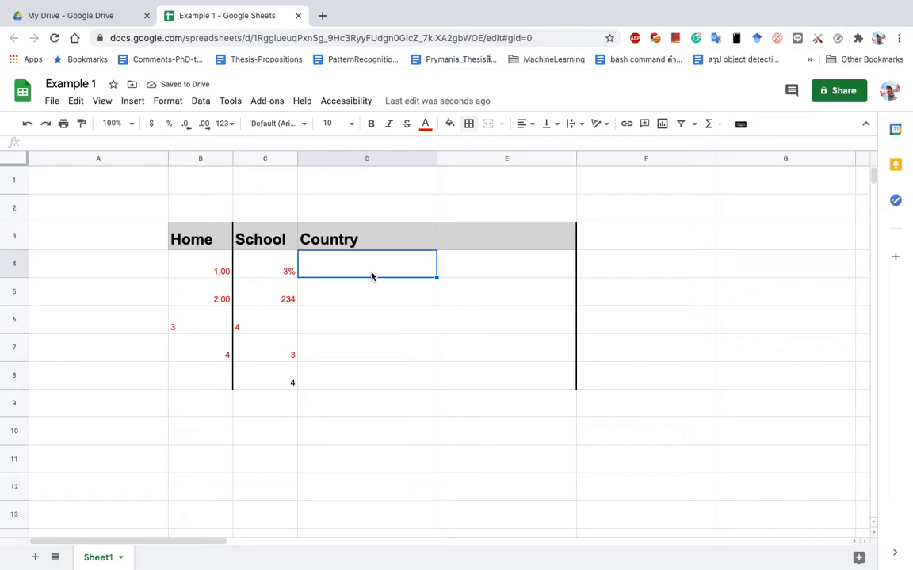
{"action": "type", "text": "fslkdjflksfjslkfjslkfjslkfjslkdfjsldkfjsdlfk"}
{"action": "key", "text": "Return"}
{"action": "type", "text": "sdfsdfsdfsdfsdfsdfsdfsdfsdfsdfsdf"}
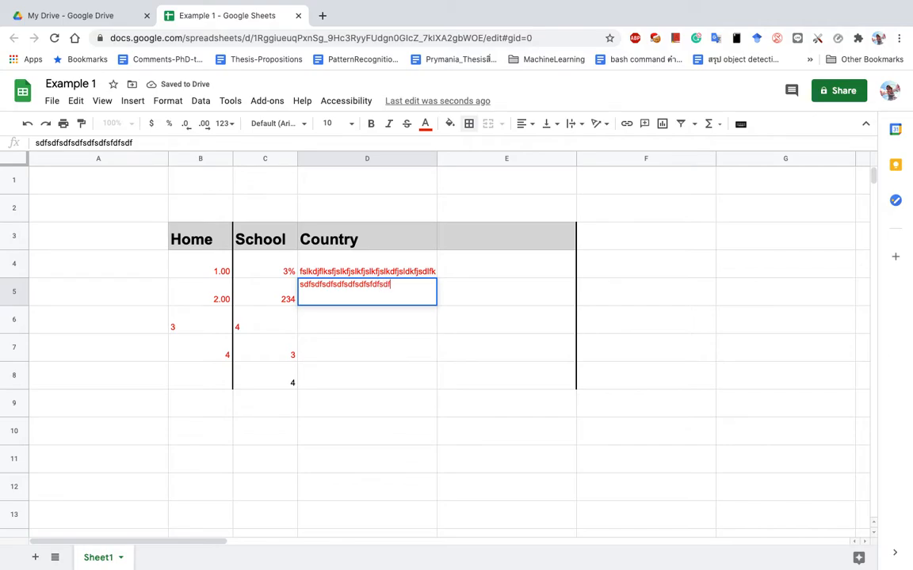
{"action": "type", "text": "sfsdfsdfsdfsdfsdfsfsdfsdf"}
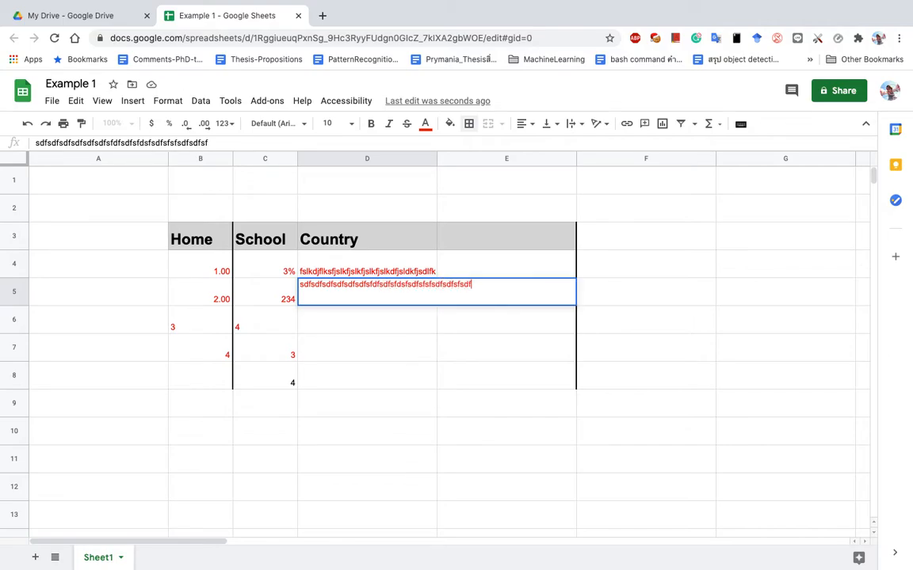
{"action": "key", "text": "Return"}
{"action": "type", "text": "fsdfsdfsdf"}
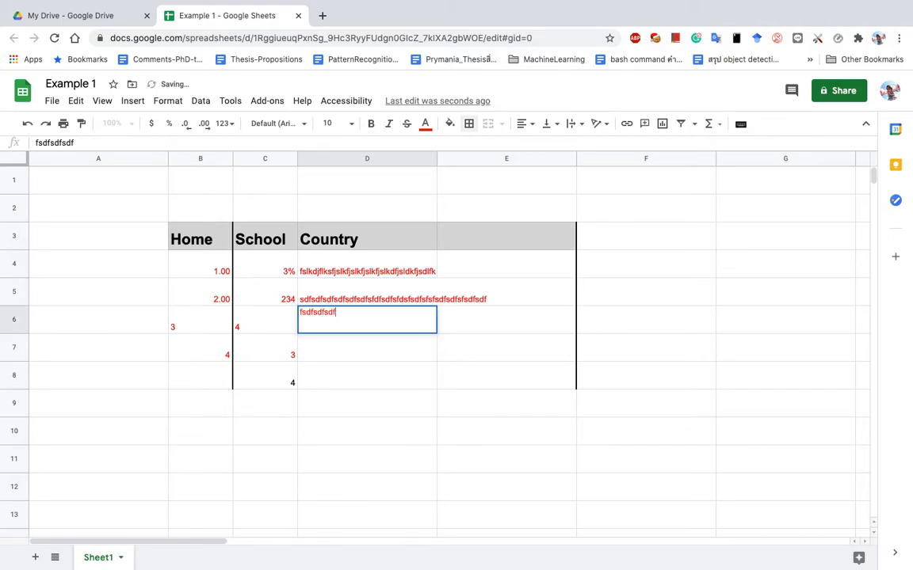
{"action": "type", "text": "xn,mxcvnm,vnvksjfh"}
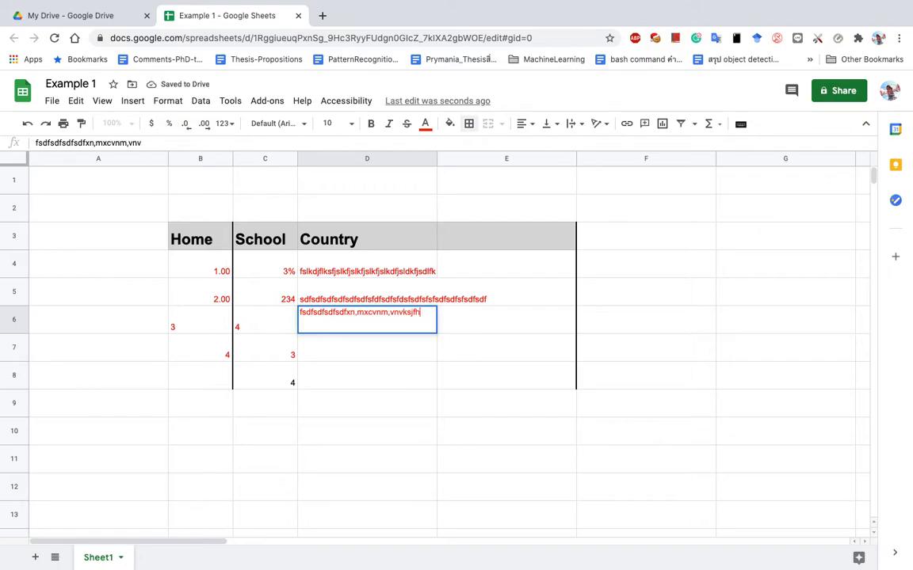
{"action": "type", "text": "skhfslkfslkfjslkfjslkfsdfsdfsdf"}
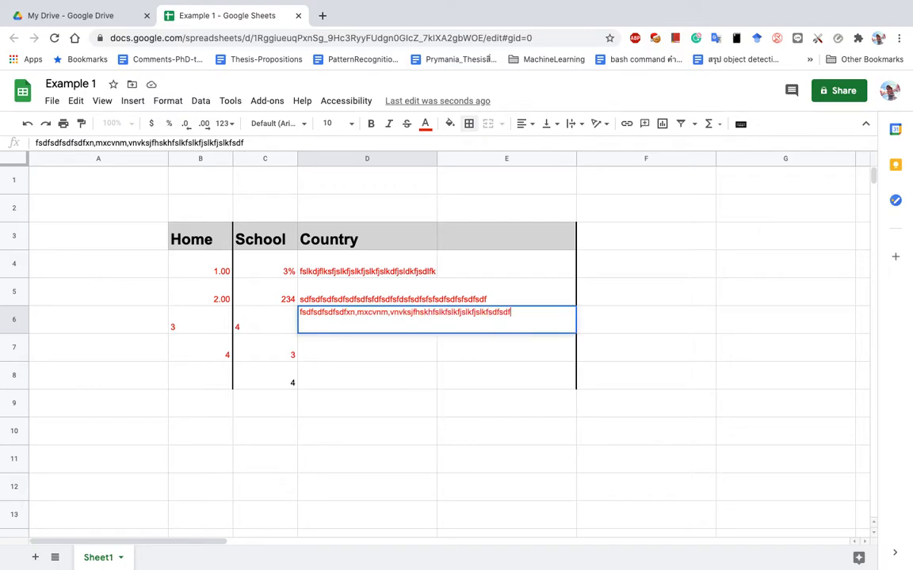
{"action": "key", "text": "Return"}
Replace C4's 3% with 'i dont know anything at all'.
{"action": "left_click", "coordinate": [264, 273]}
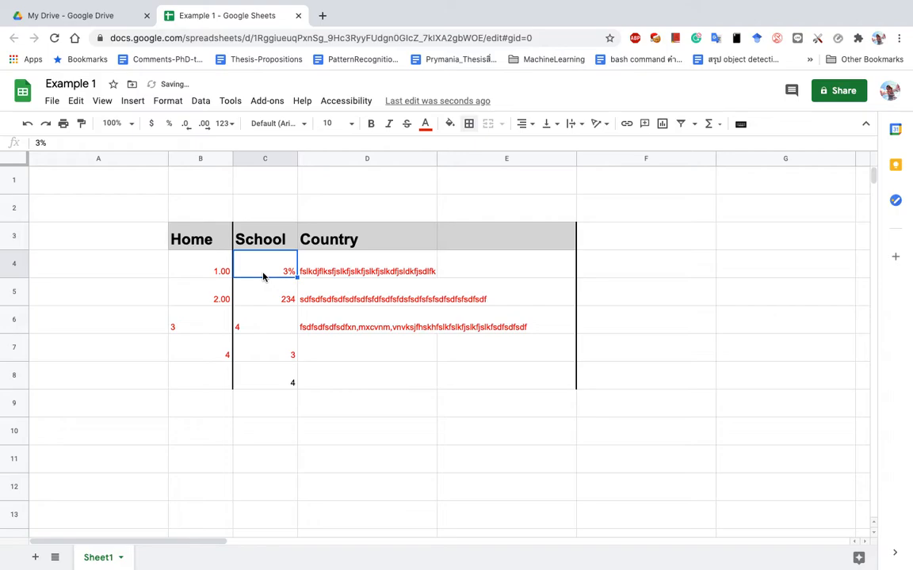
{"action": "type", "text": "i"}
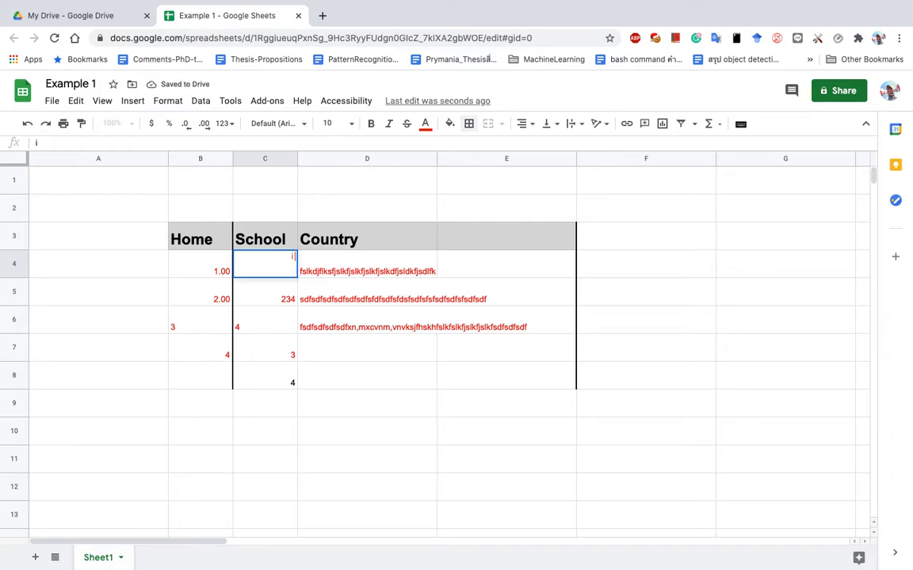
{"action": "type", "text": " dont know"}
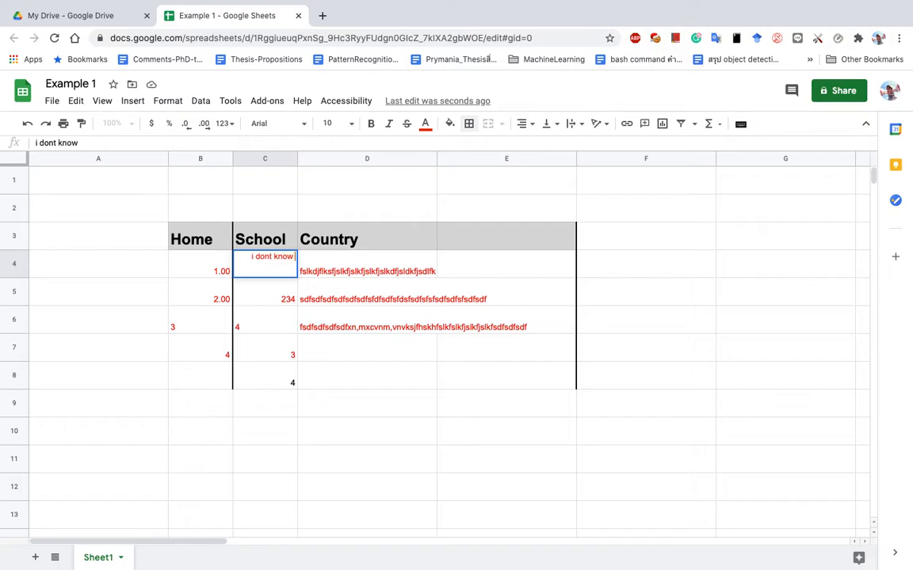
{"action": "type", "text": " anything at all"}
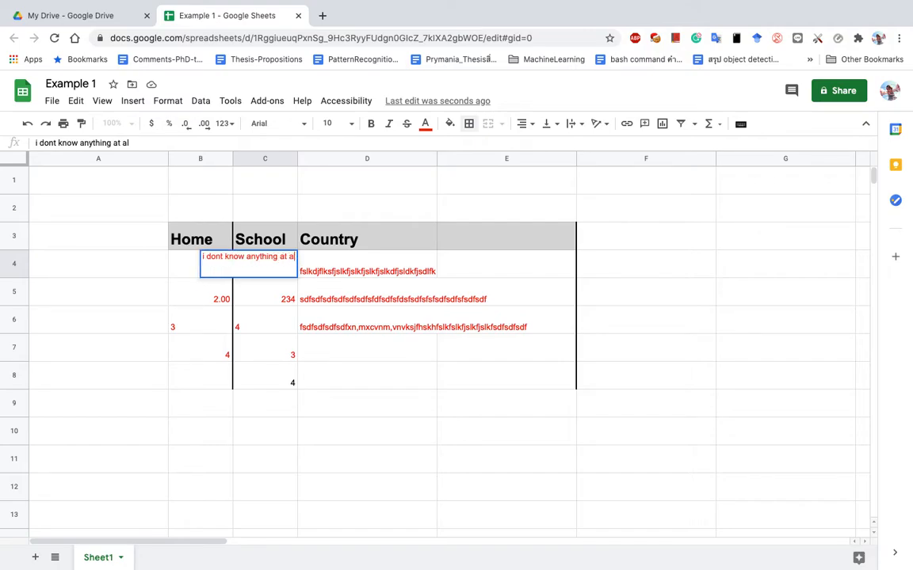
{"action": "key", "text": "Return"}
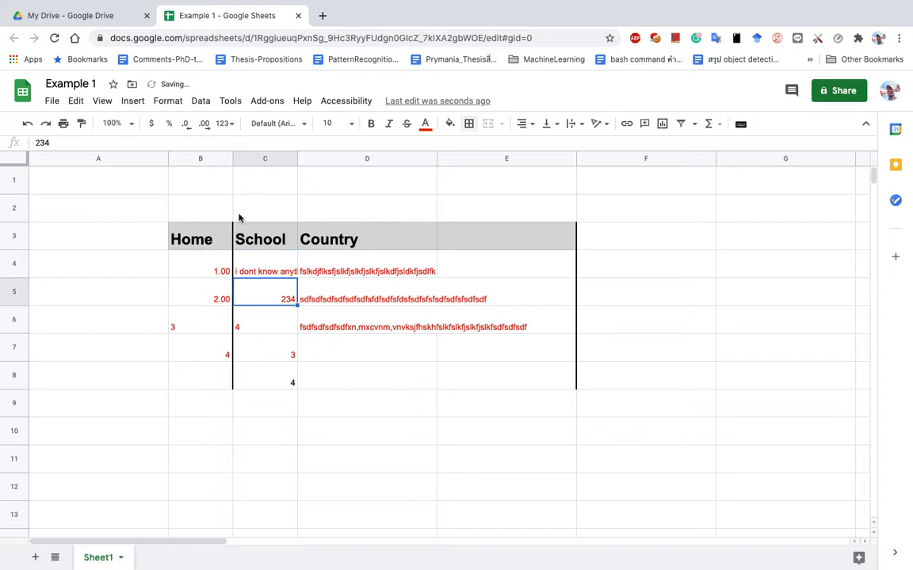
{"action": "left_click", "coordinate": [271, 266]}
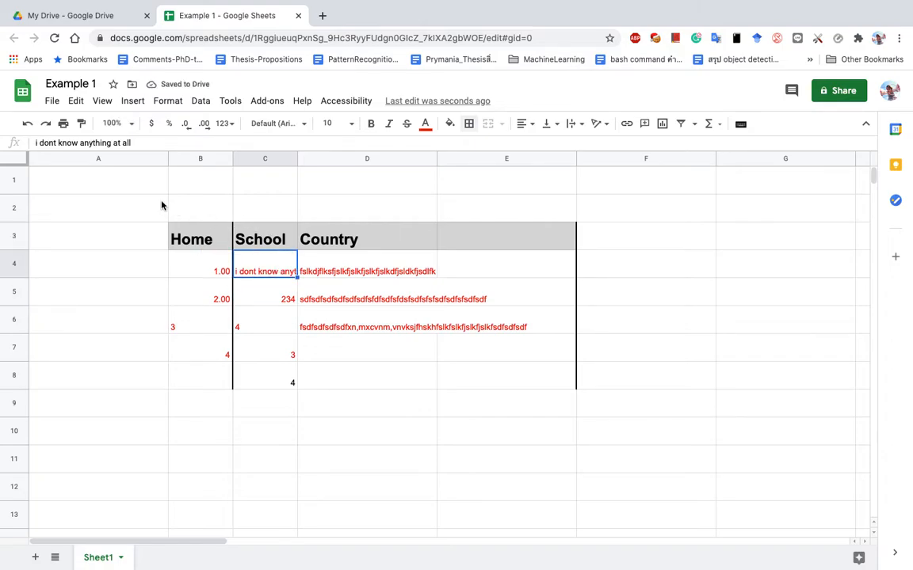
{"action": "left_click", "coordinate": [276, 295]}
Auto-fit and then narrow column C, and clear the Country heading and filler text from column D.
{"action": "left_click", "coordinate": [271, 265]}
{"action": "double_click", "coordinate": [297, 159]}
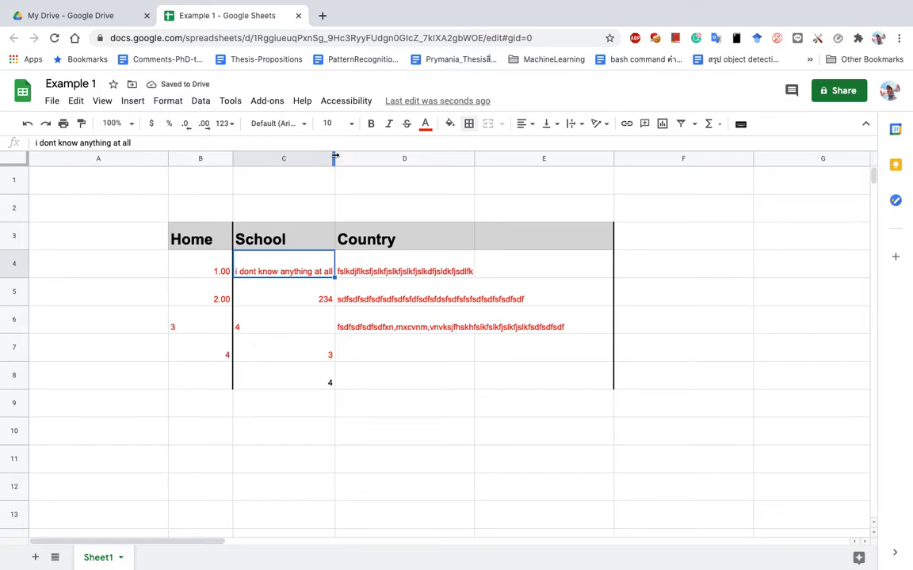
{"action": "left_click_drag", "start_coordinate": [334, 156], "coordinate": [282, 156]}
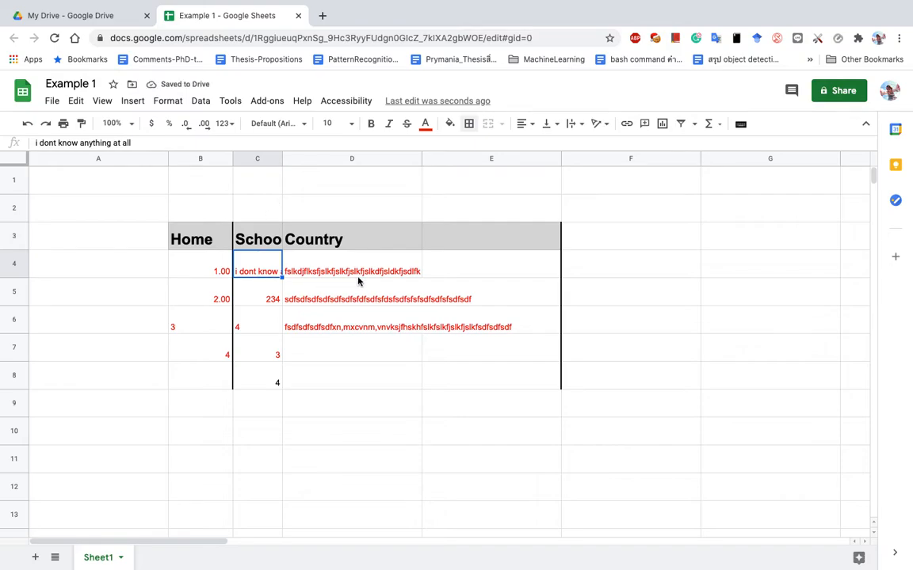
{"action": "left_click", "coordinate": [376, 159]}
{"action": "key", "text": "Delete"}
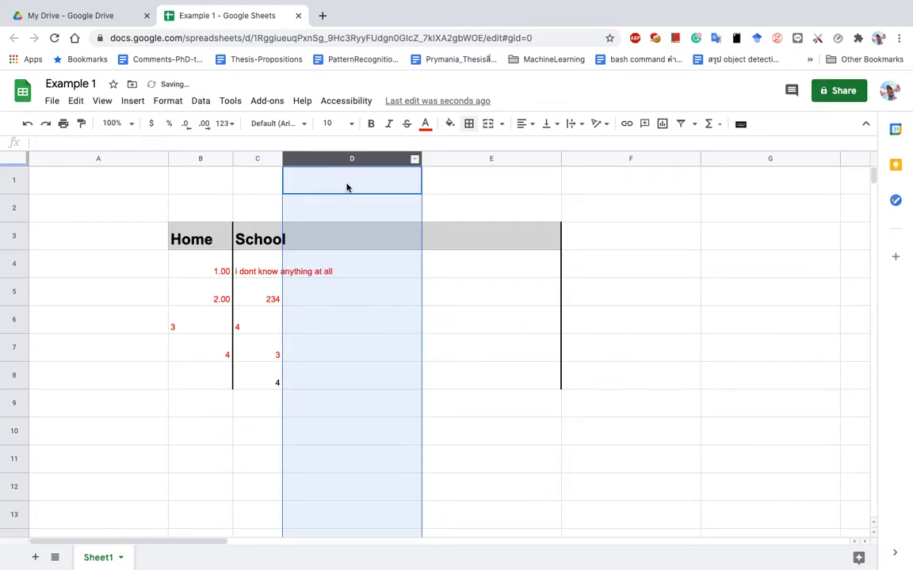
{"action": "left_click", "coordinate": [414, 242]}
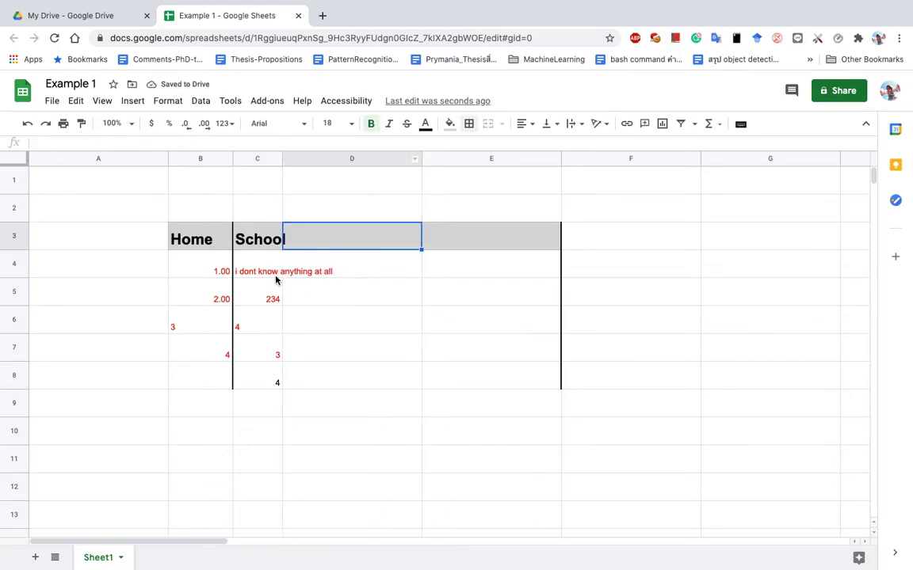
{"action": "left_click", "coordinate": [277, 276]}
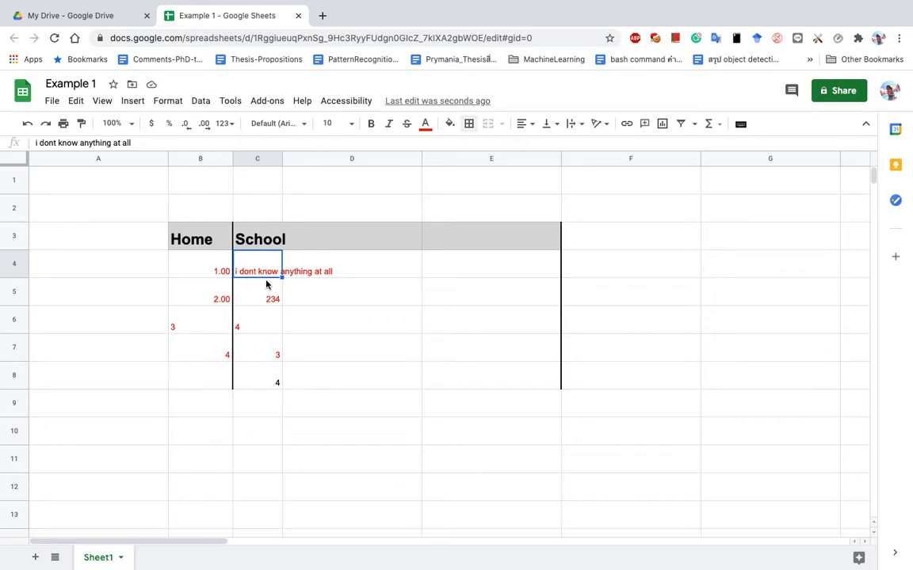
{"action": "right_click", "coordinate": [273, 158]}
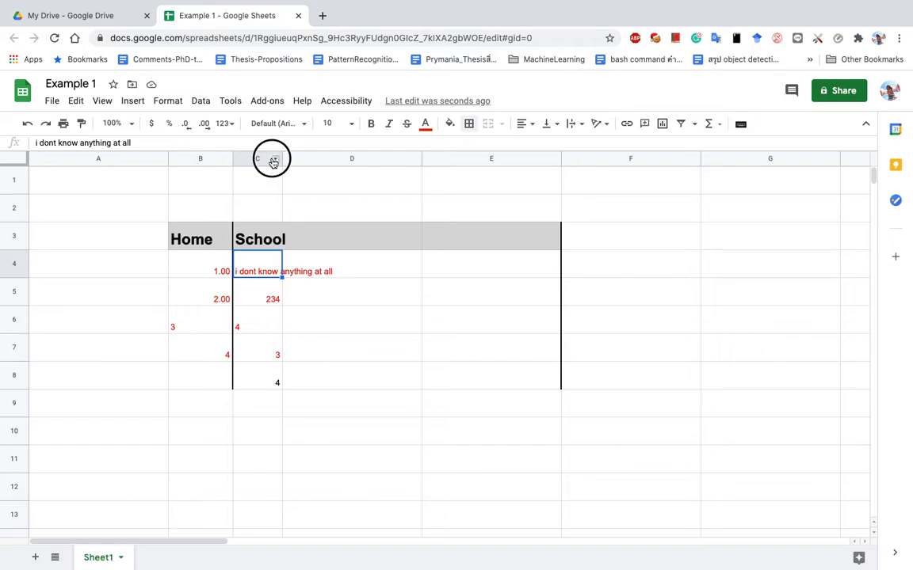
{"action": "left_click", "coordinate": [264, 193]}
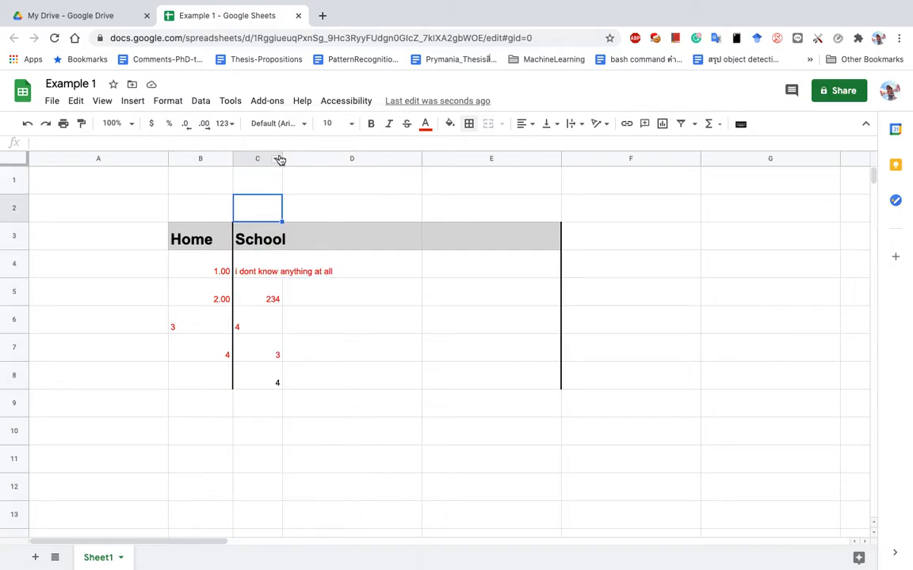
{"action": "left_click", "coordinate": [261, 303]}
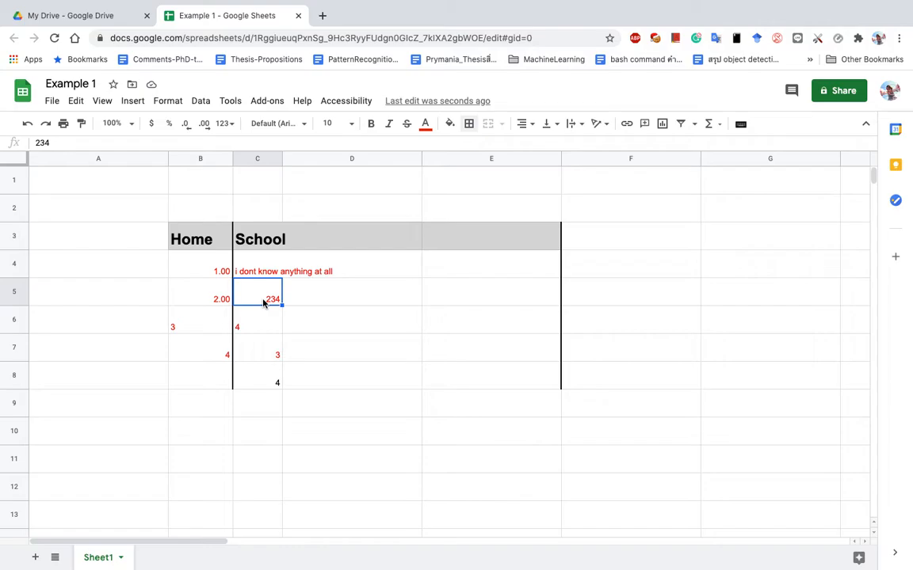
Widen column C so 'i dont know anything at all' fits its cell, then select C5.
{"action": "left_click", "coordinate": [263, 158]}
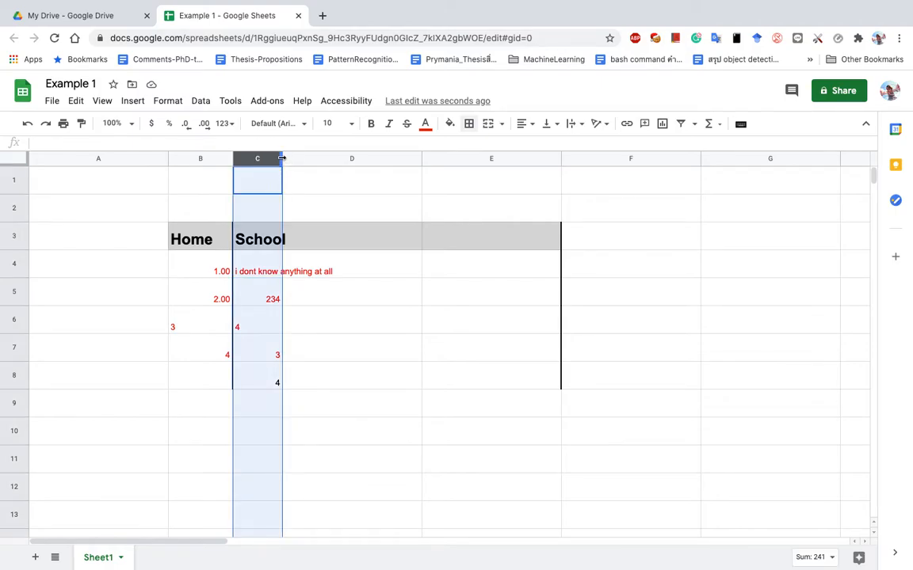
{"action": "left_click_drag", "start_coordinate": [282, 158], "coordinate": [334, 158]}
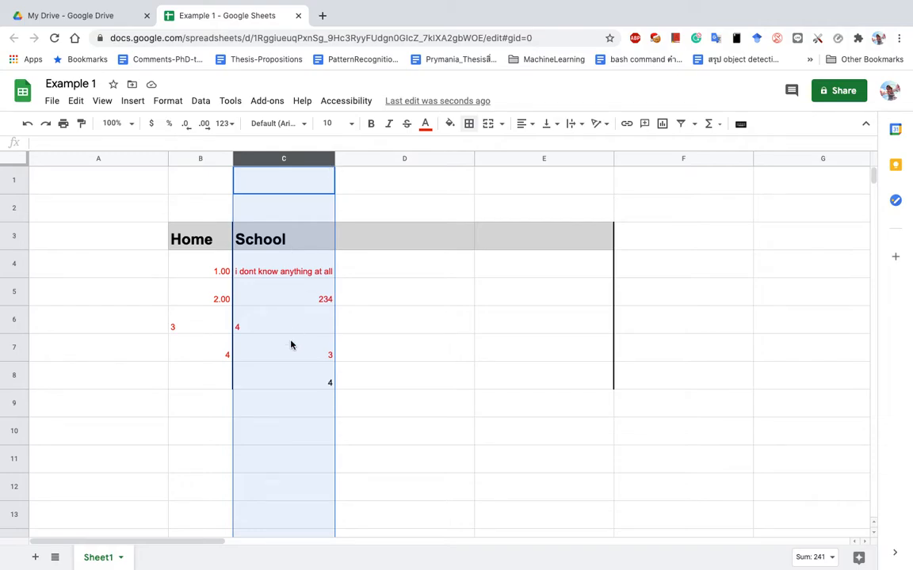
{"action": "left_click", "coordinate": [278, 298]}
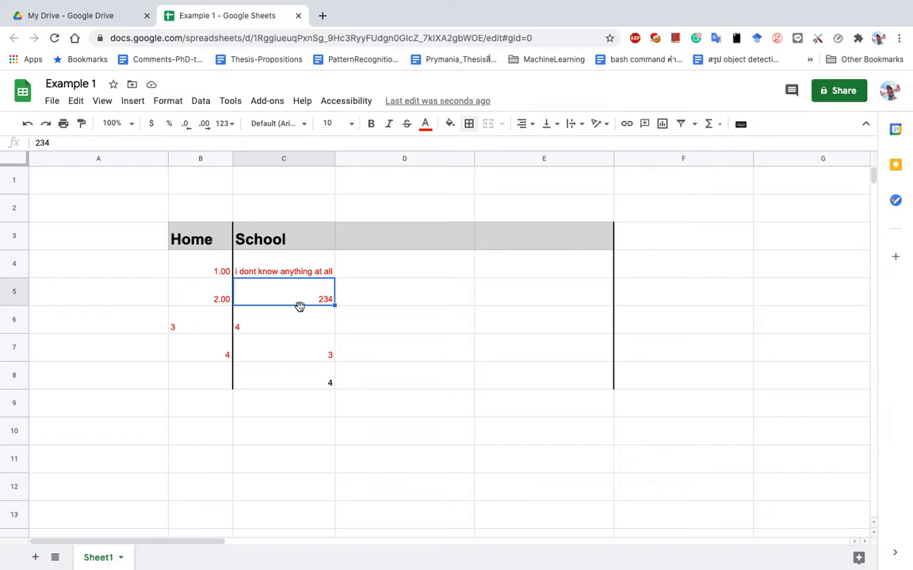
{"action": "type", "text": "12334340-9-09-09-09-09"}
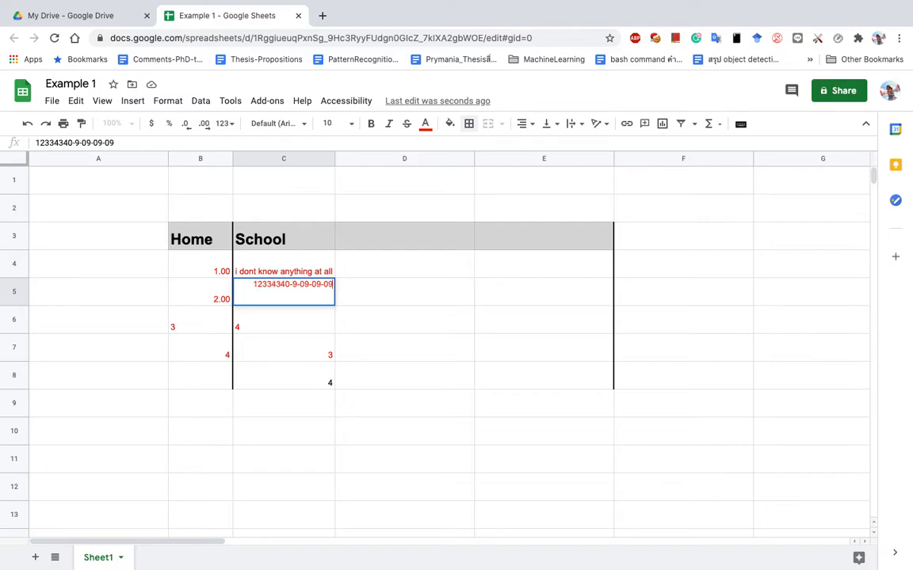
{"action": "type", "text": "-09-09-09-09-09-09-09-09-0"}
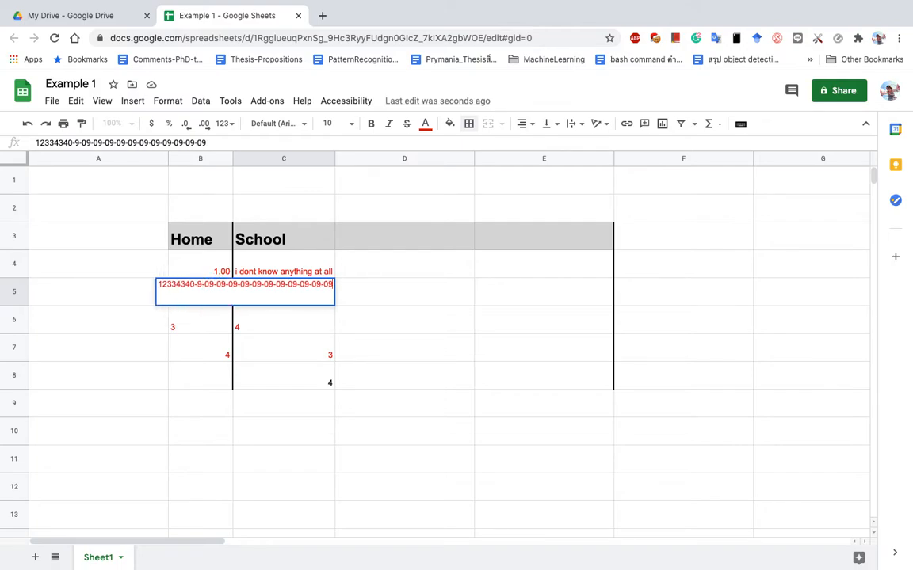
{"action": "key", "text": "Return"}
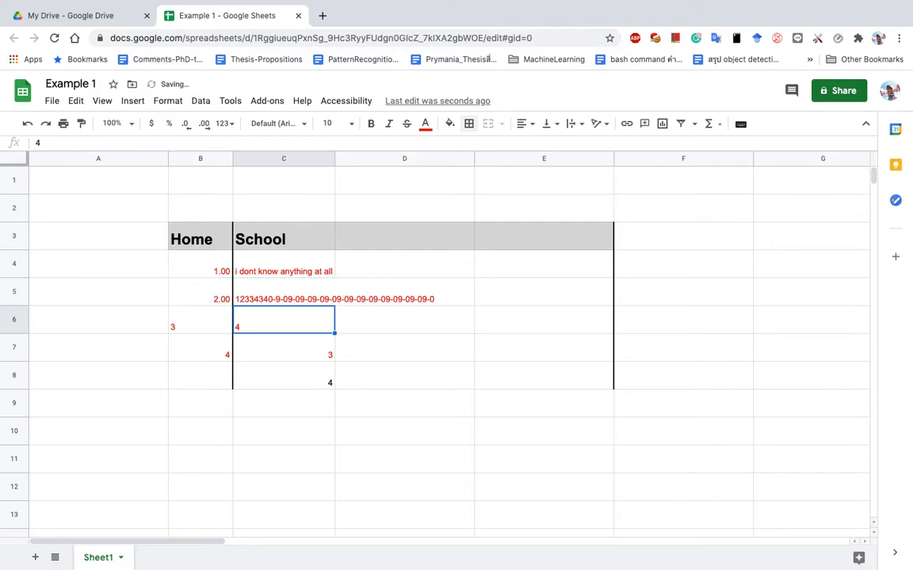
{"action": "left_click", "coordinate": [286, 266]}
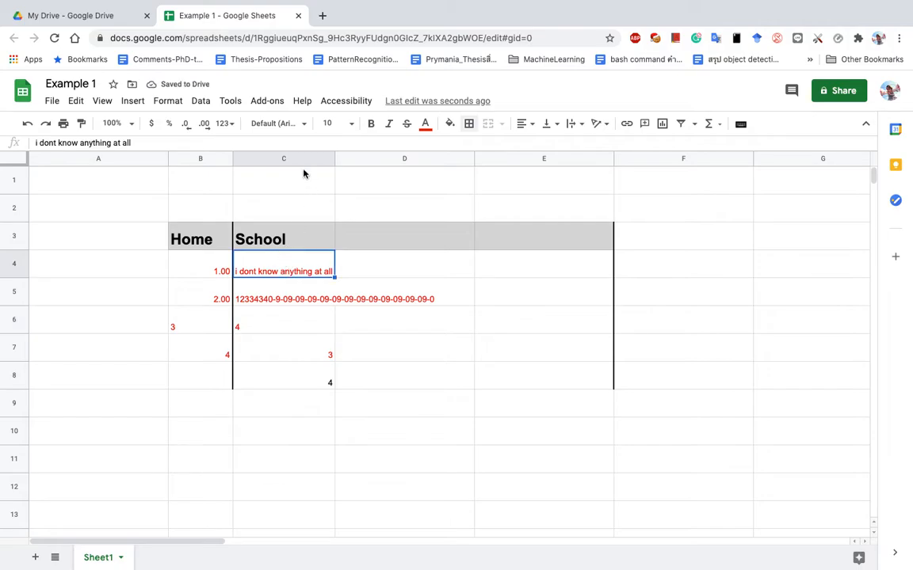
Narrow column B and auto-fit column C to its long text, then bring up the lesson PDF.
{"action": "left_click", "coordinate": [325, 158]}
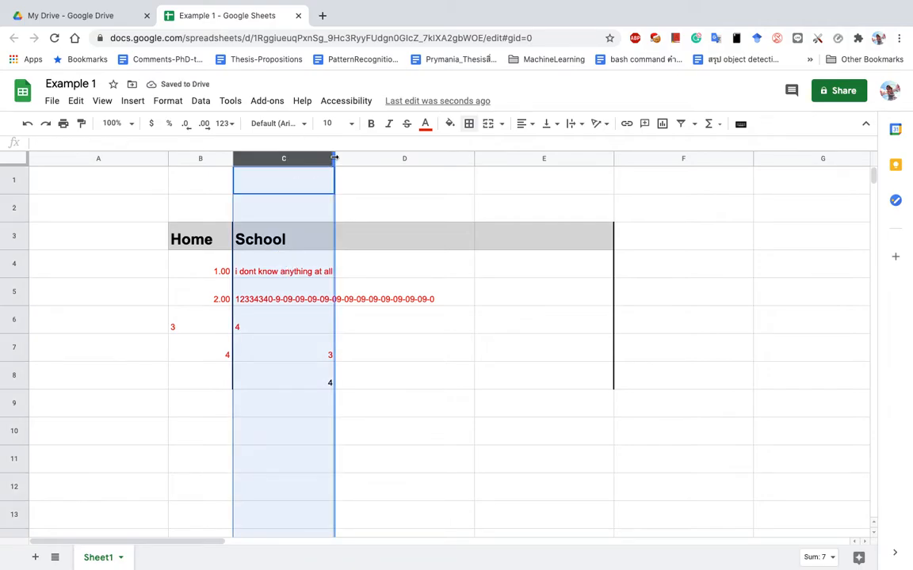
{"action": "left_click_drag", "start_coordinate": [335, 159], "coordinate": [437, 159]}
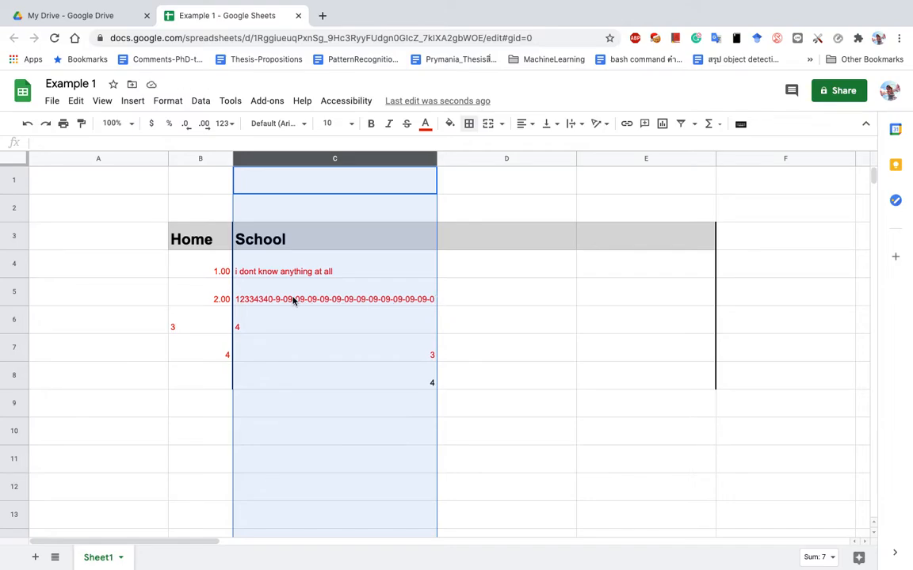
{"action": "left_click", "coordinate": [201, 157]}
{"action": "left_click_drag", "start_coordinate": [233, 157], "coordinate": [216, 157]}
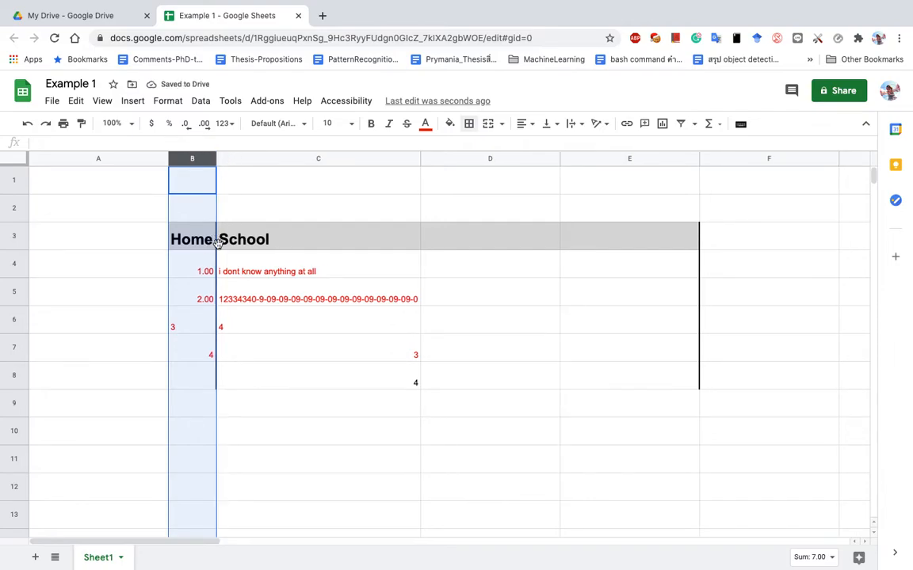
{"action": "left_click", "coordinate": [382, 159]}
{"action": "left_click_drag", "start_coordinate": [382, 160], "coordinate": [647, 153]}
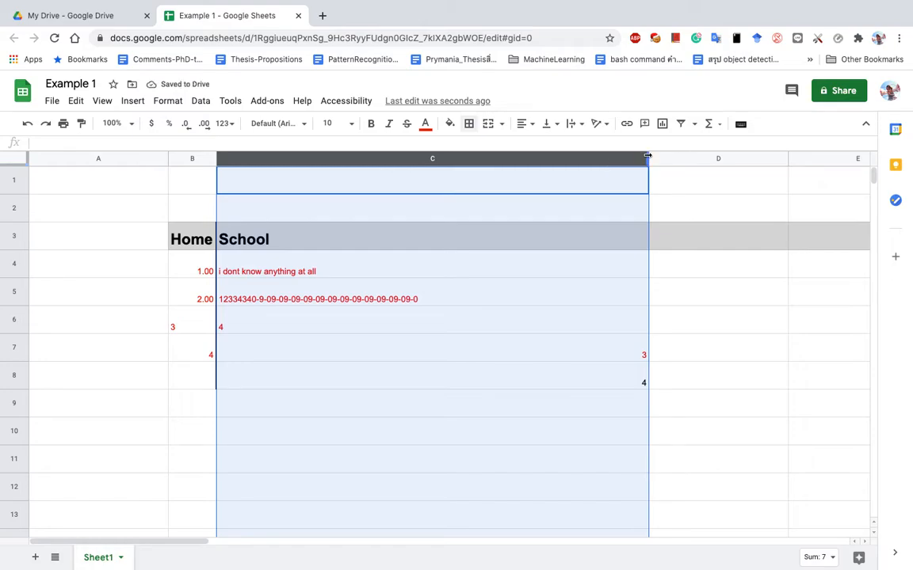
{"action": "double_click", "coordinate": [647, 156]}
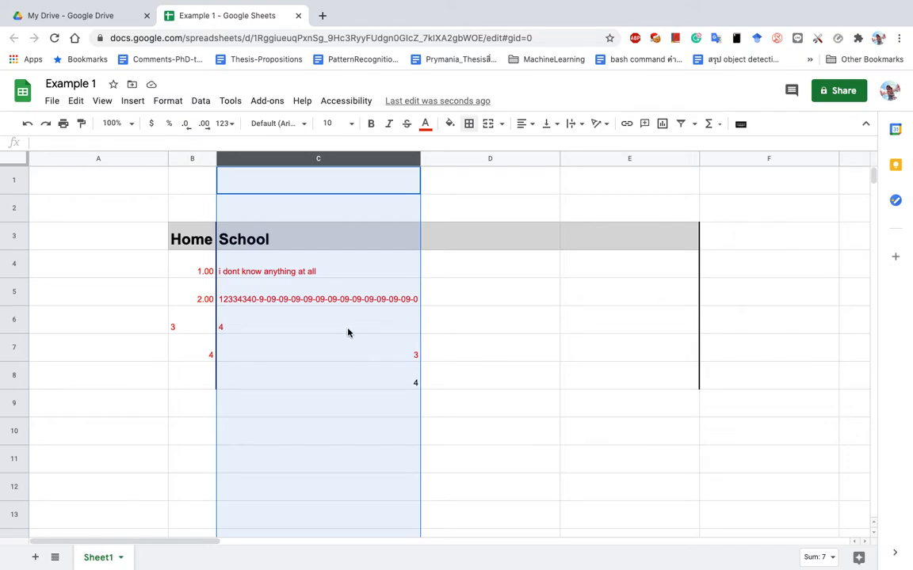
{"action": "key", "text": "ctrl+Left"}
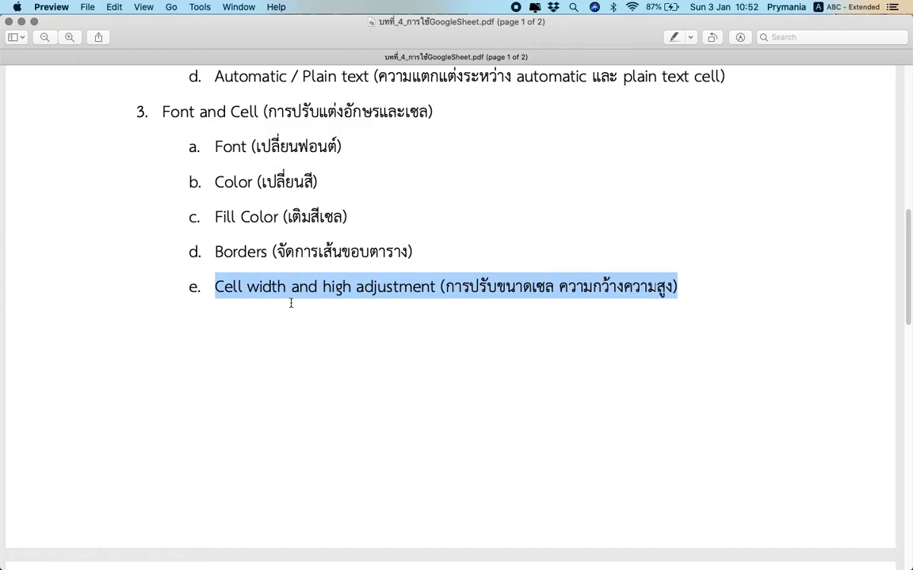
Scroll the lesson outline PDF down to page 2.
{"action": "scroll", "coordinate": [291, 303], "scroll_direction": "down", "scroll_amount": 10}
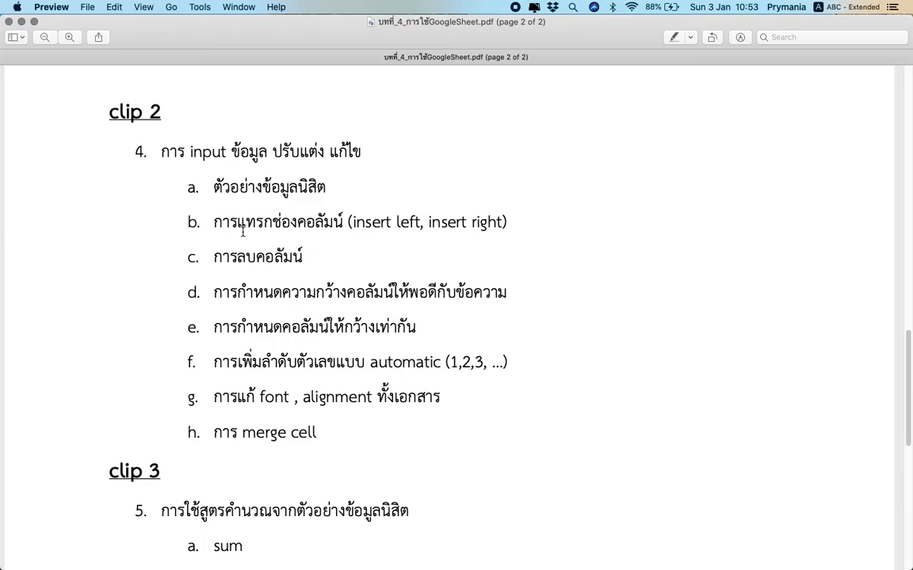
{"action": "key", "text": "ctrl+Right"}
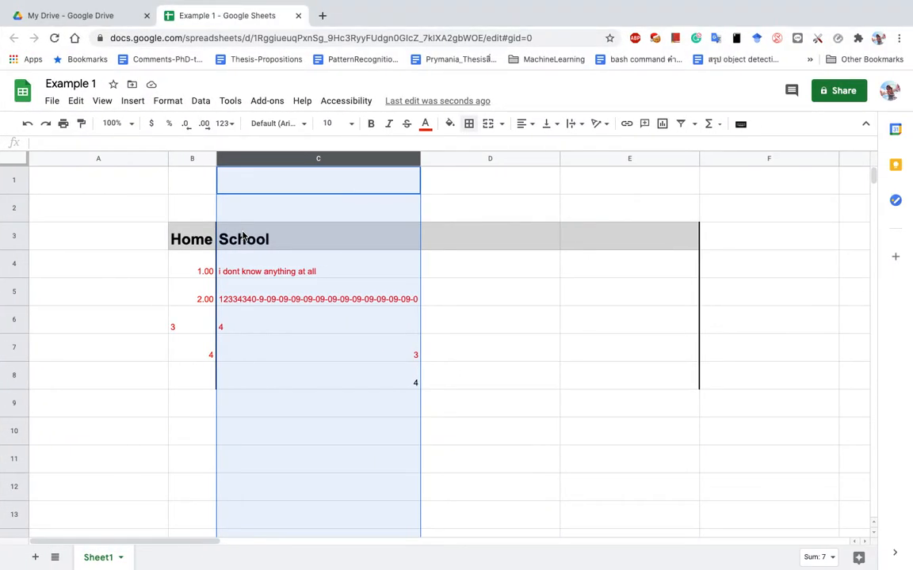
{"action": "key", "text": "ctrl+Left"}
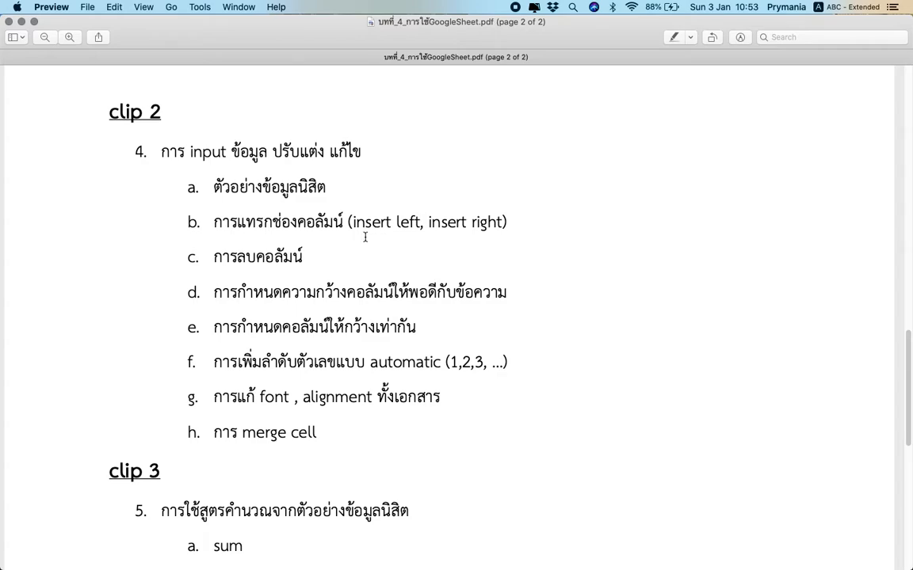
Highlight the clip 2 topics on lines d, e and g, then return to the spreadsheet.
{"action": "left_click_drag", "start_coordinate": [293, 292], "coordinate": [433, 288]}
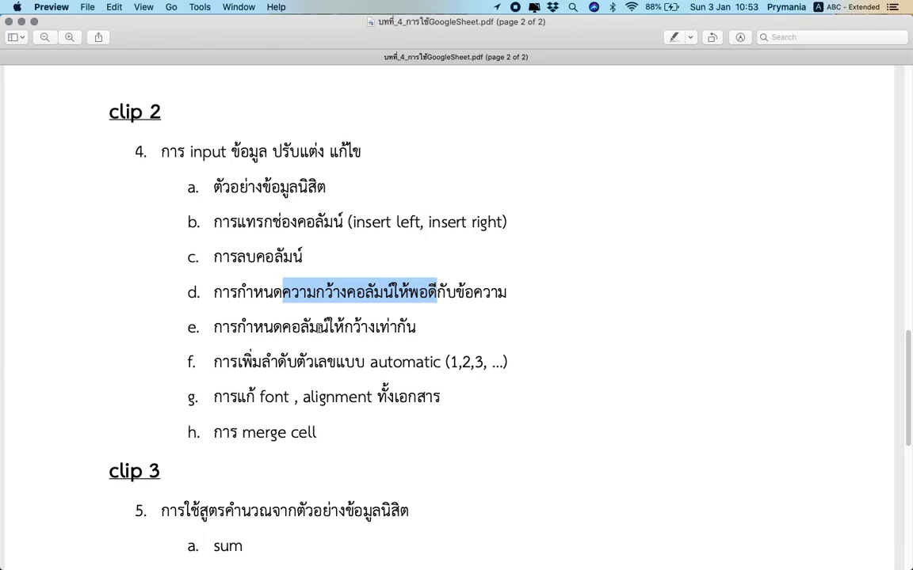
{"action": "left_click", "coordinate": [320, 328]}
{"action": "left_click_drag", "start_coordinate": [270, 328], "coordinate": [353, 334]}
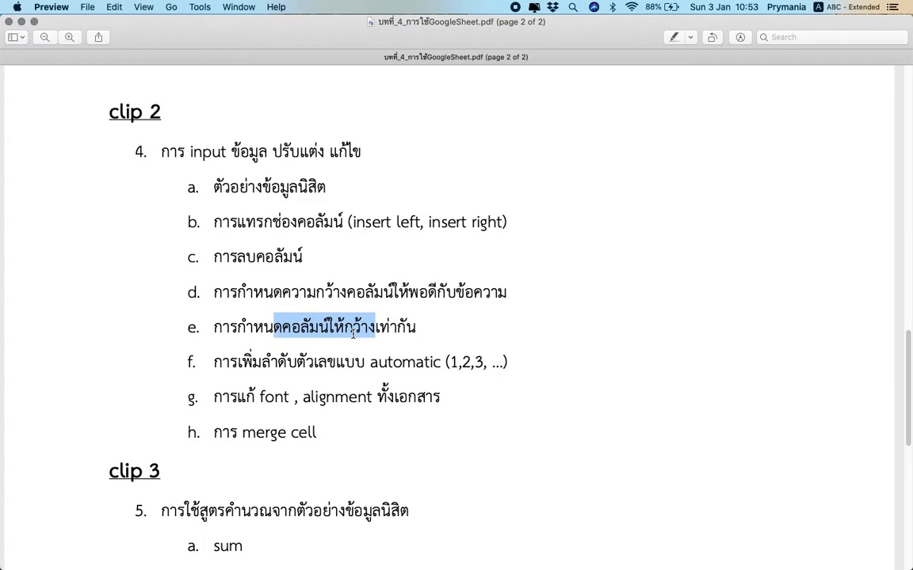
{"action": "left_click", "coordinate": [261, 400]}
{"action": "triple_click", "coordinate": [260, 400]}
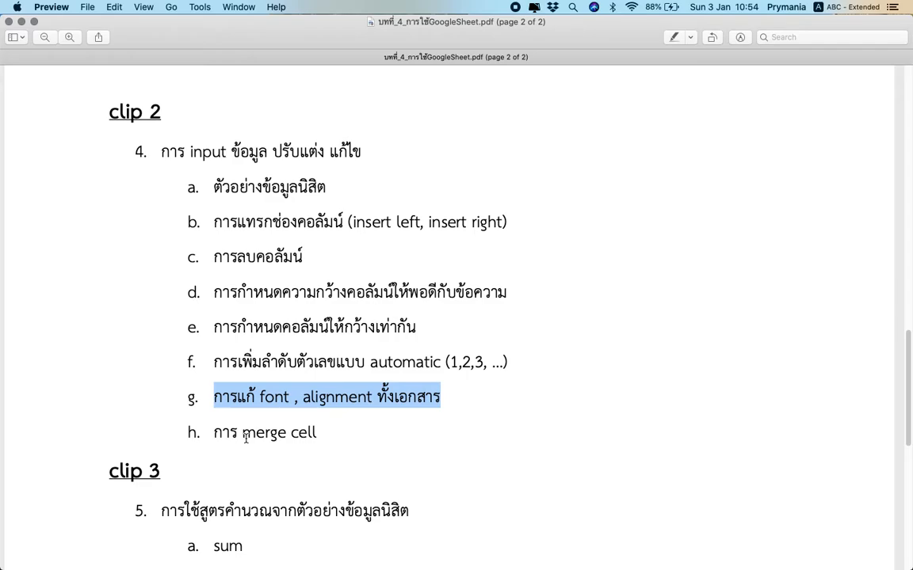
{"action": "key", "text": "ctrl+Right"}
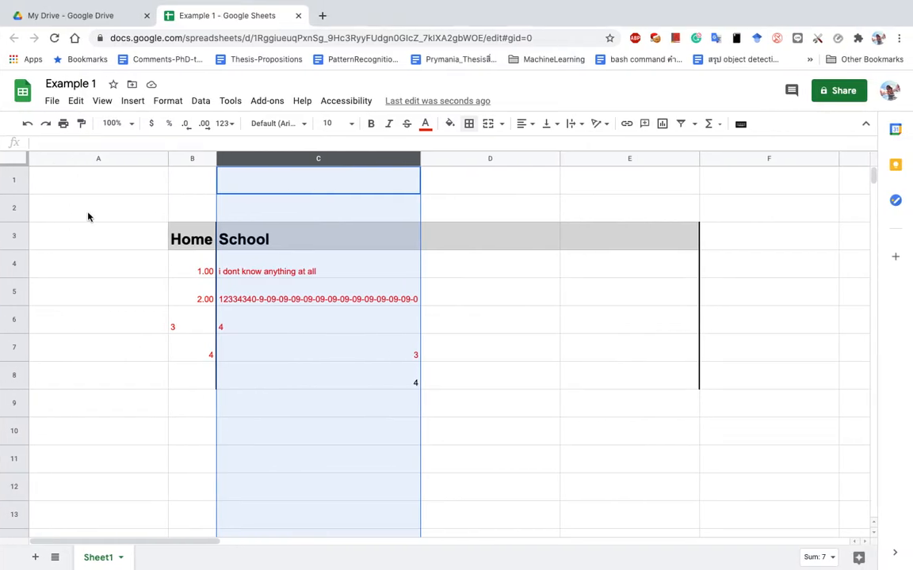
Select columns A through F and open their column context menu.
{"action": "left_click", "coordinate": [49, 142]}
{"action": "left_click", "coordinate": [59, 262]}
{"action": "left_click", "coordinate": [63, 144]}
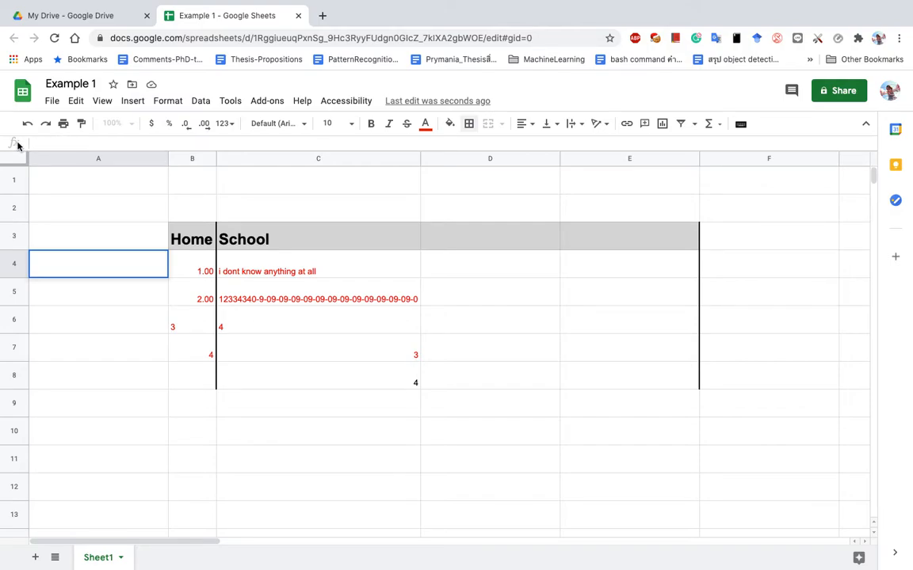
{"action": "left_click", "coordinate": [228, 181]}
{"action": "left_click_drag", "start_coordinate": [131, 158], "coordinate": [774, 149]}
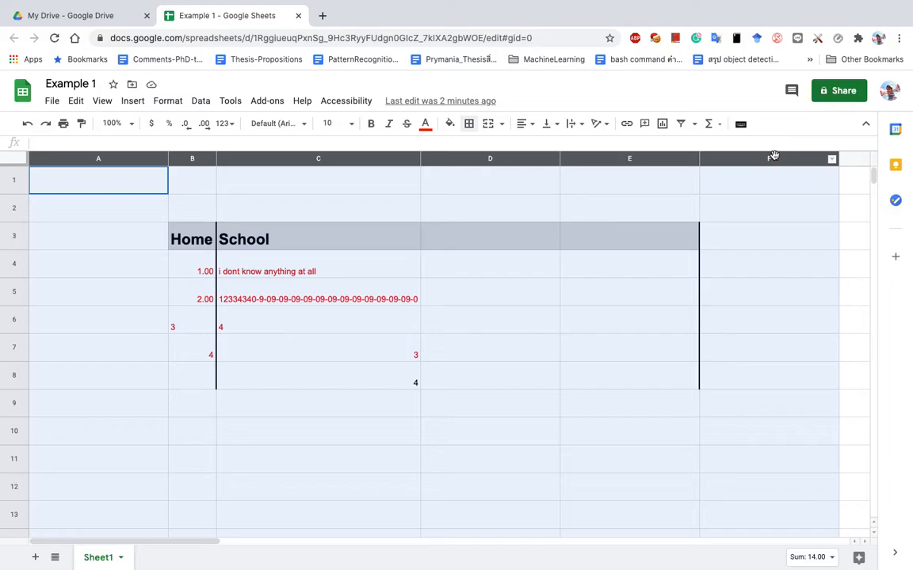
{"action": "left_click_drag", "start_coordinate": [135, 161], "coordinate": [112, 158]}
{"action": "left_click", "coordinate": [108, 159]}
{"action": "left_click_drag", "start_coordinate": [101, 161], "coordinate": [733, 163]}
{"action": "left_click", "coordinate": [178, 203]}
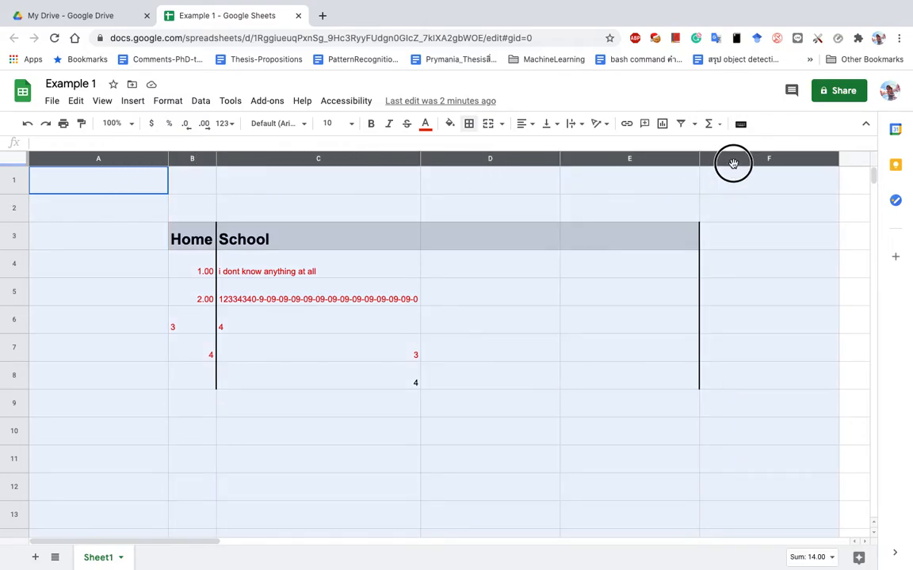
{"action": "left_click_drag", "start_coordinate": [733, 163], "coordinate": [733, 163]}
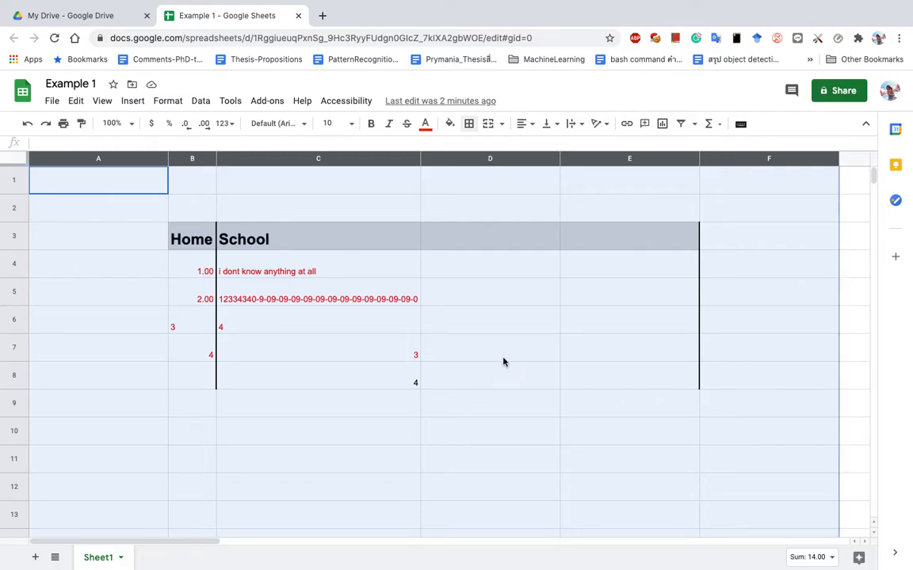
{"action": "right_click", "coordinate": [737, 161]}
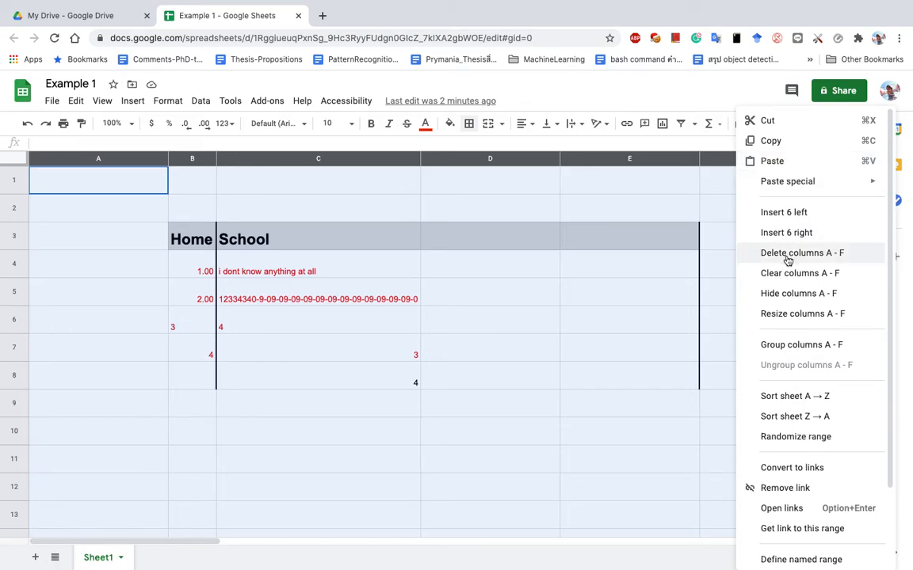
Delete columns A–F with the old Home/School table and narrow the columns to about 105 px.
{"action": "left_click", "coordinate": [816, 255]}
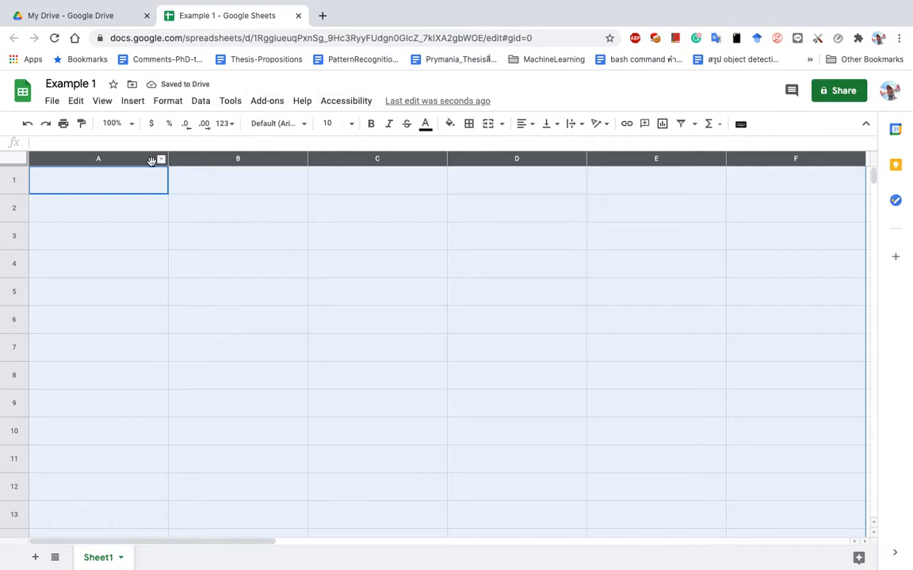
{"action": "left_click_drag", "start_coordinate": [169, 158], "coordinate": [113, 158]}
{"action": "left_click", "coordinate": [80, 187]}
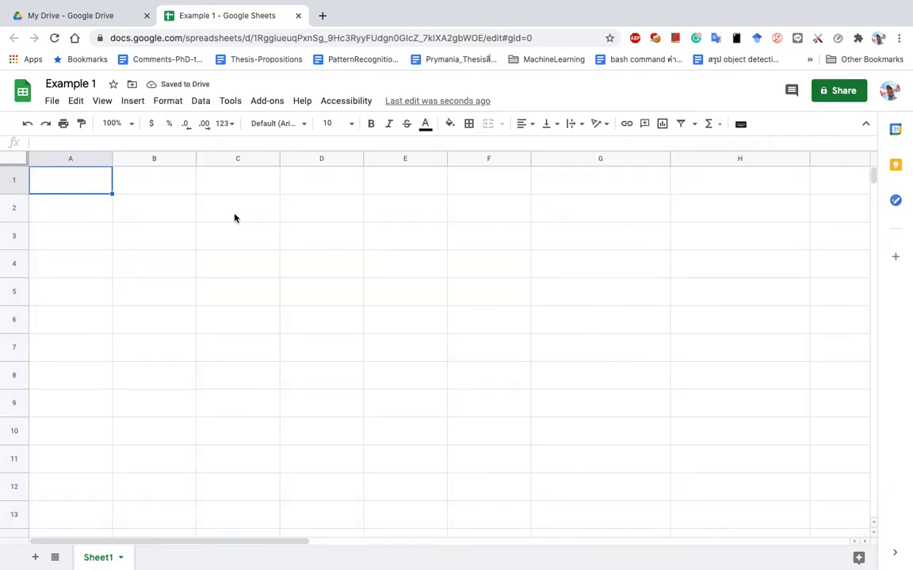
Enter the headers number, student ID and name in A1–C1.
{"action": "type", "text": "nu"}
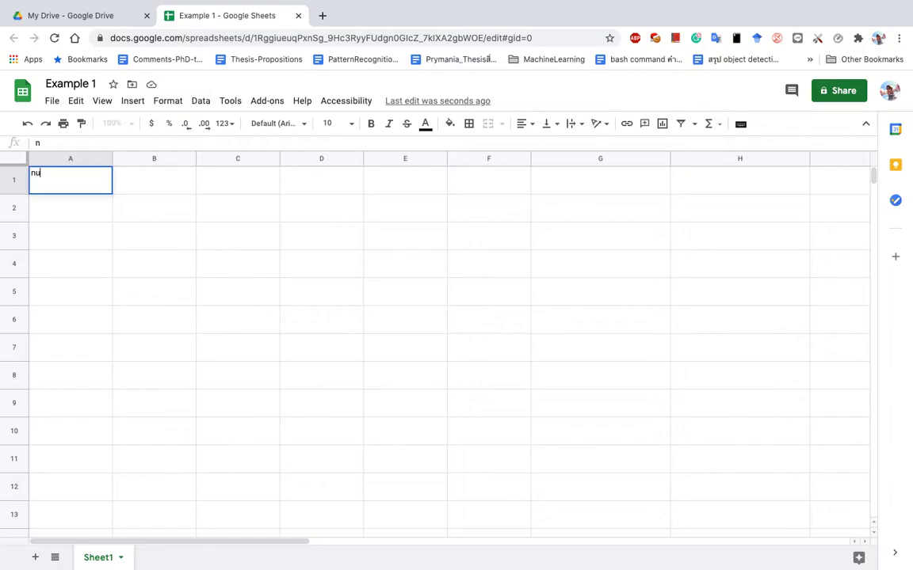
{"action": "type", "text": "mber"}
{"action": "key", "text": "Tab"}
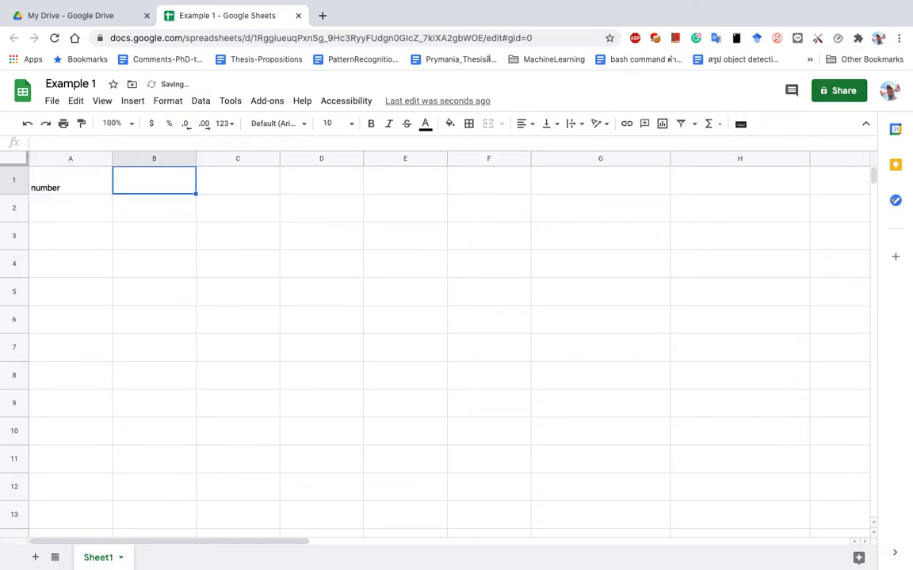
{"action": "type", "text": "student"}
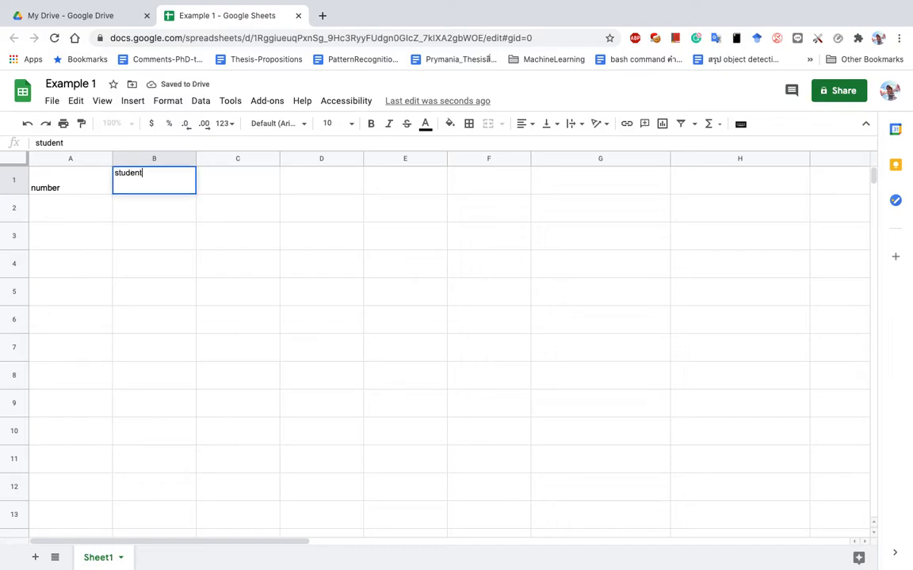
{"action": "type", "text": " iD"}
{"action": "key", "text": "Tab"}
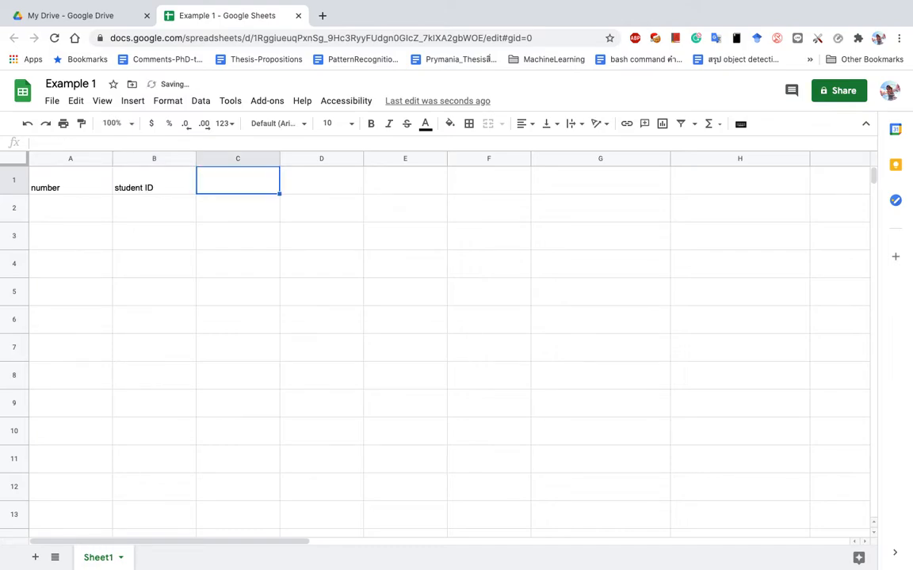
{"action": "type", "text": "name"}
{"action": "key", "text": "Tab"}
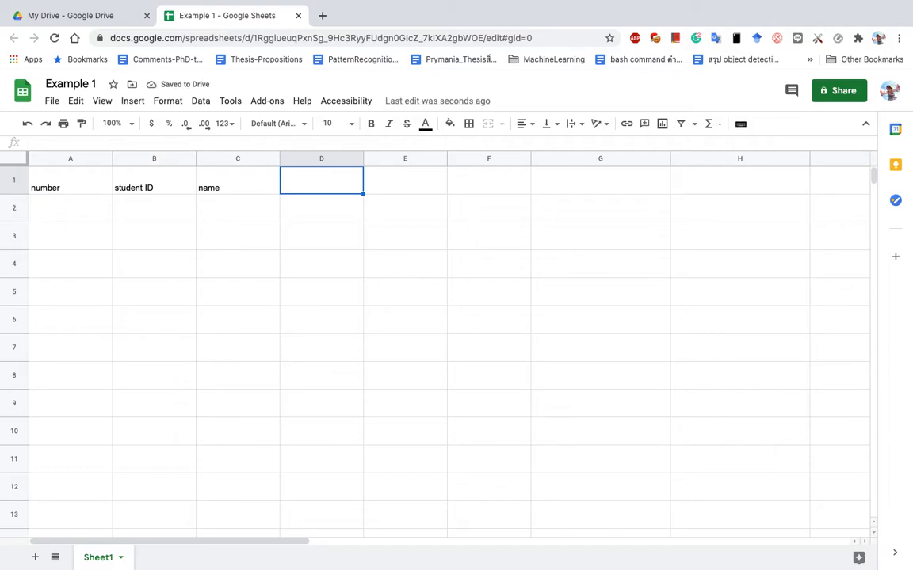
Add the headers Midterm Exam, Final Exam, Total score and Grade in D1–G1.
{"action": "type", "text": "Mid"}
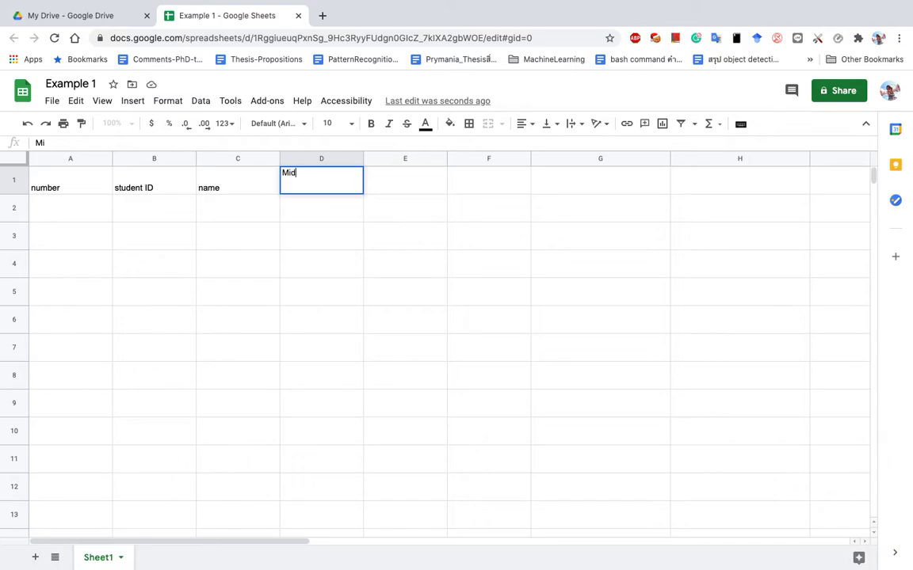
{"action": "type", "text": "term Exam"}
{"action": "key", "text": "Tab"}
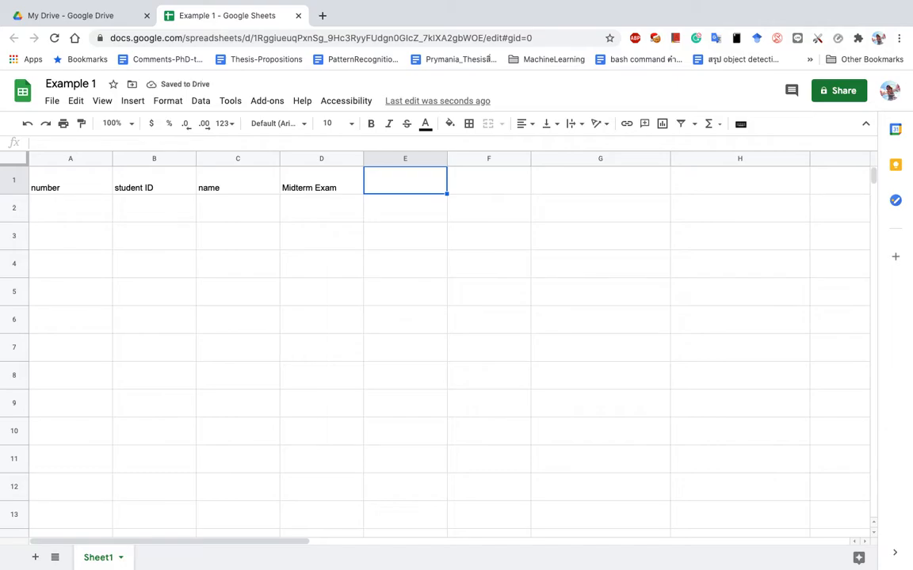
{"action": "type", "text": "Fin"}
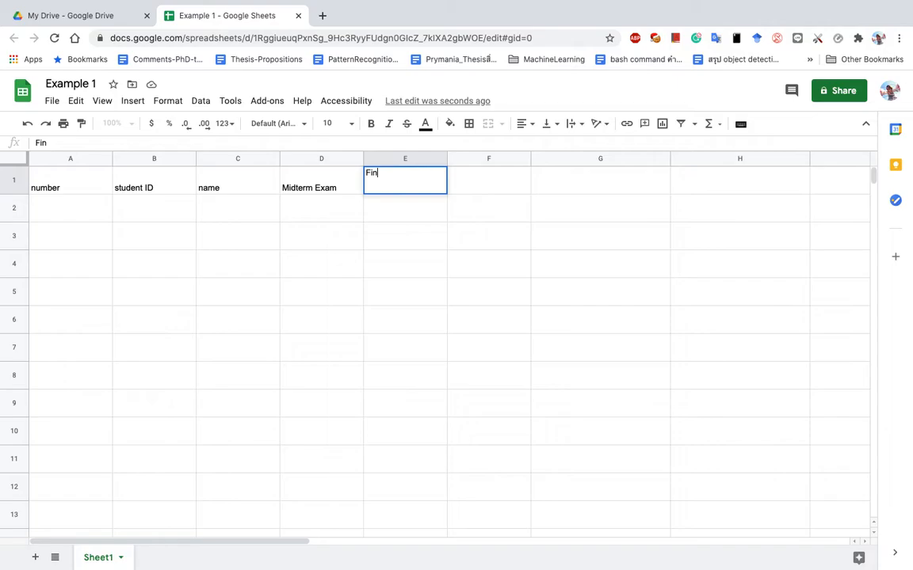
{"action": "type", "text": "al Exam"}
{"action": "key", "text": "Tab"}
{"action": "type", "text": "Total s"}
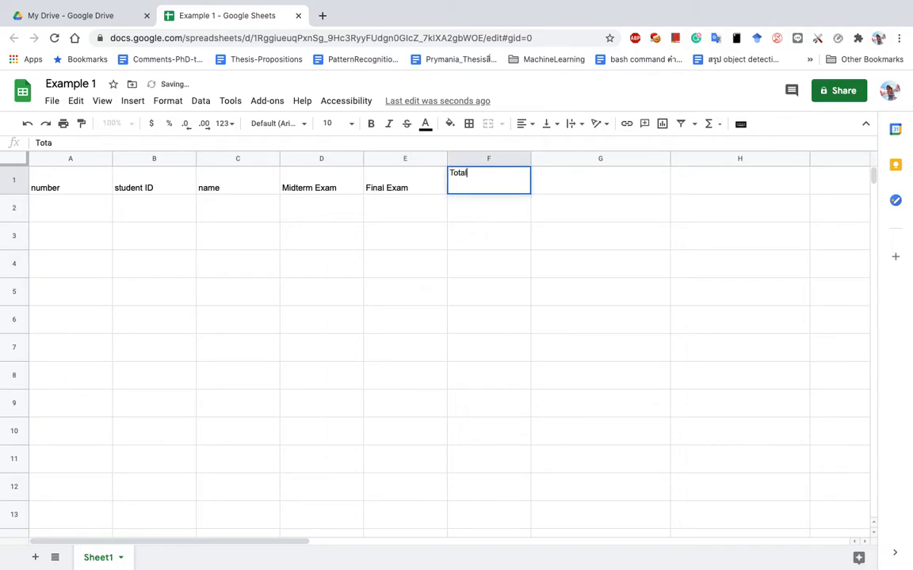
{"action": "type", "text": "core"}
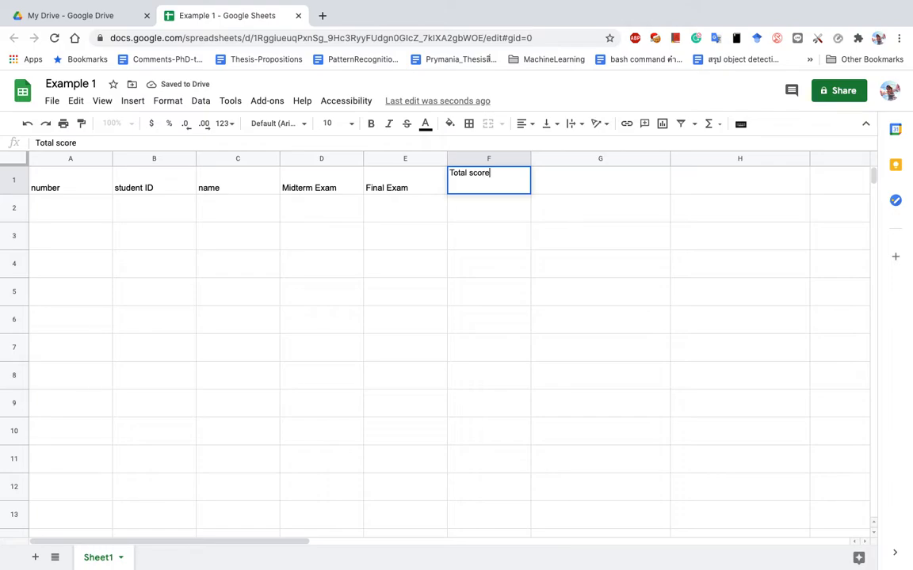
{"action": "key", "text": "Tab"}
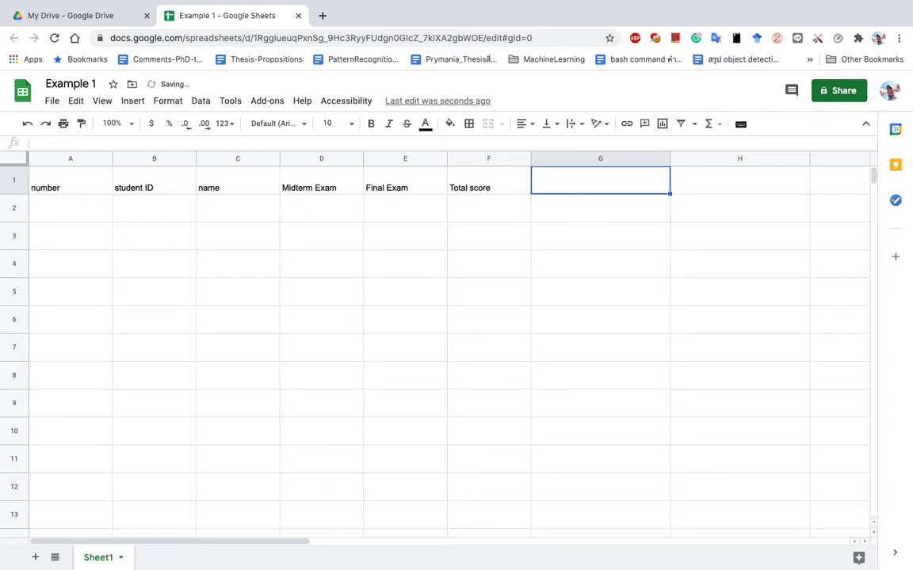
{"action": "type", "text": "Grade"}
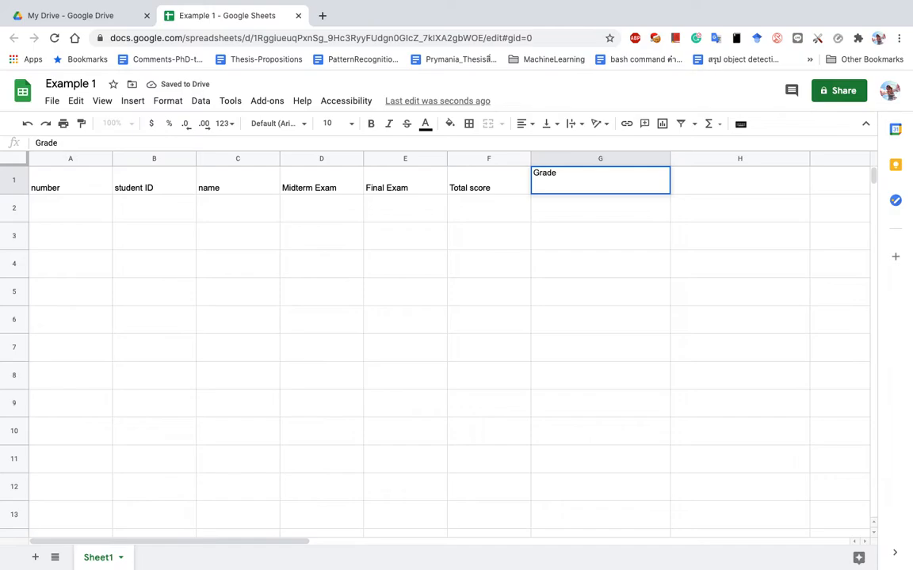
{"action": "key", "text": "Return"}
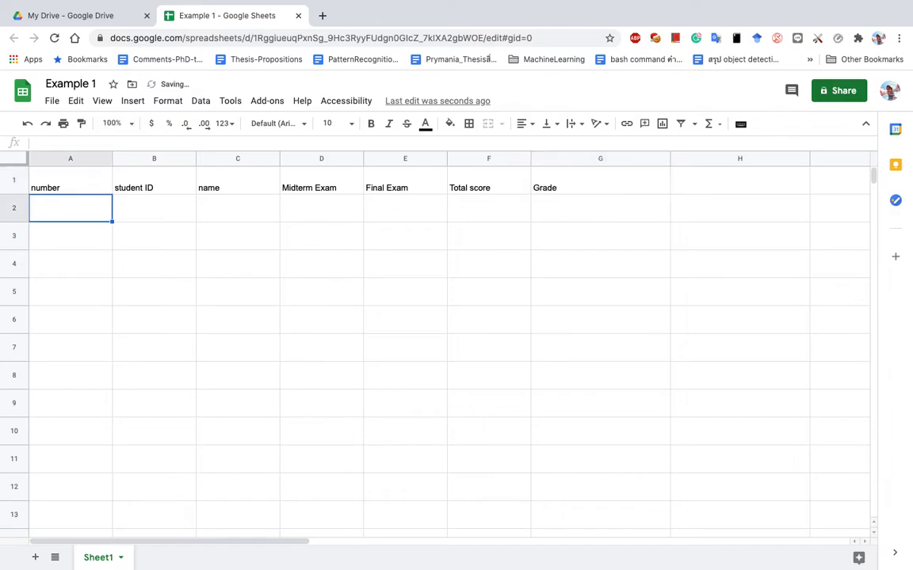
Fill row 2 with number 1 plus the first student's ID and name.
{"action": "type", "text": "1"}
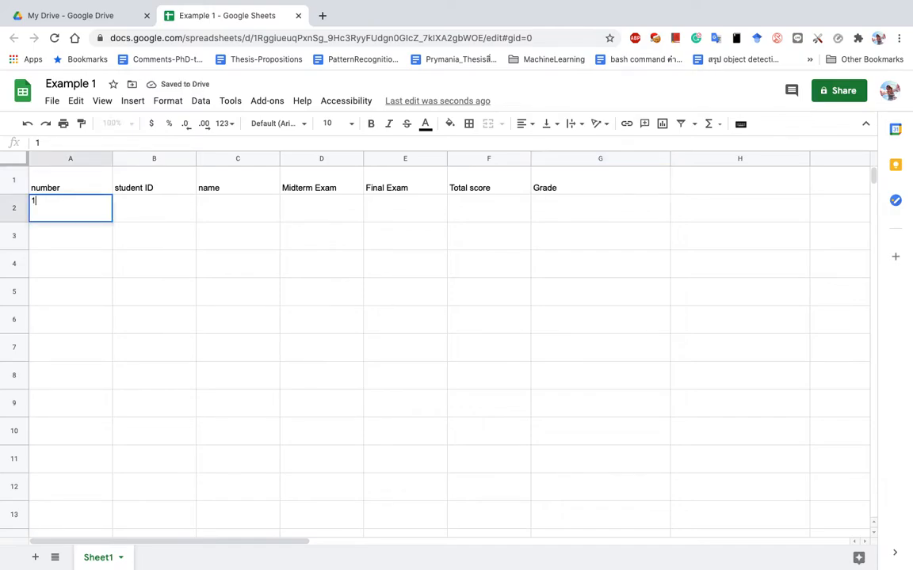
{"action": "key", "text": "Tab"}
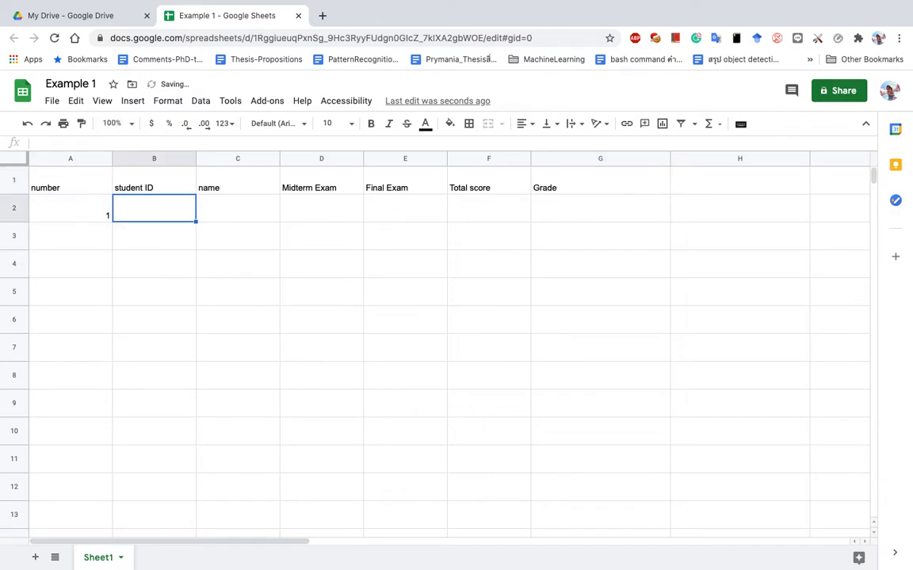
{"action": "type", "text": "Peter"}
{"action": "key", "text": "Tab"}
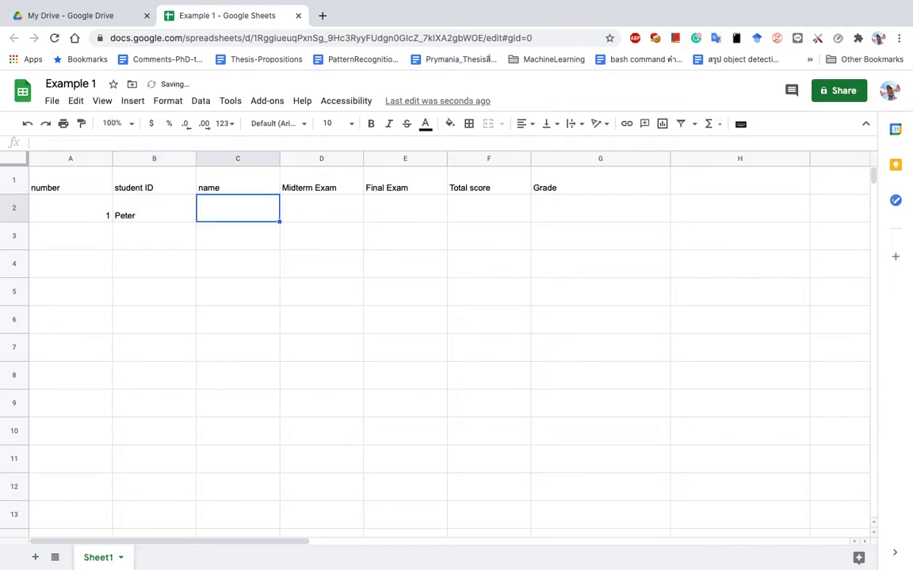
{"action": "key", "text": "Left"}
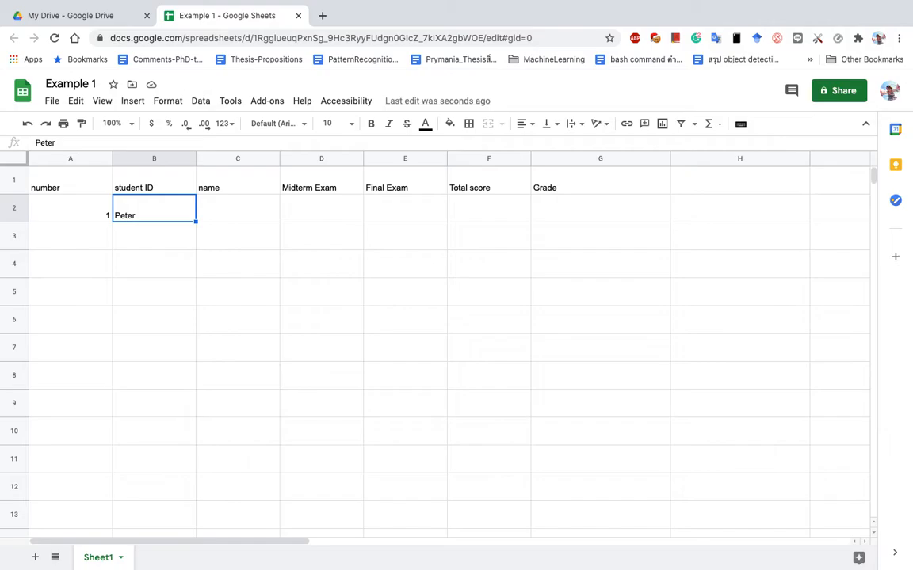
{"action": "type", "text": "7"}
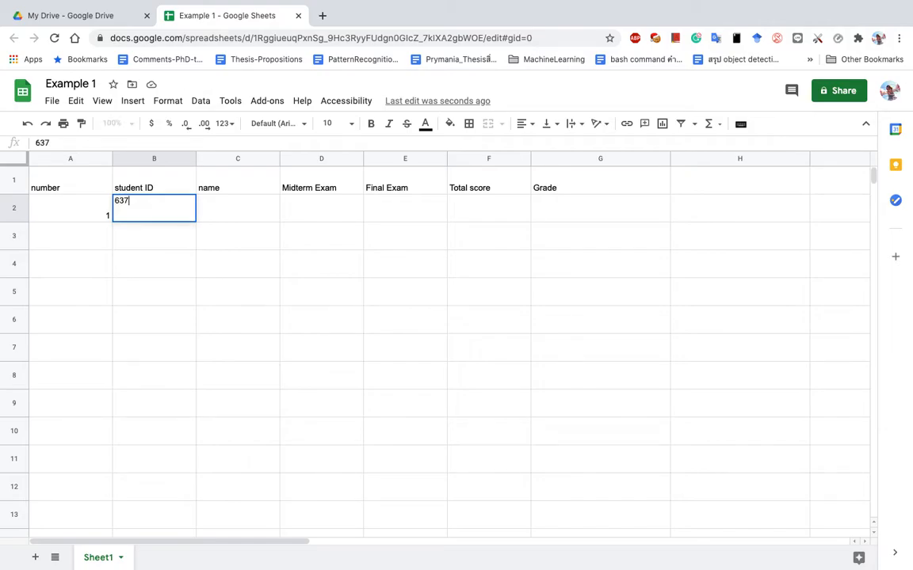
{"action": "type", "text": "021001"}
{"action": "key", "text": "Tab"}
{"action": "type", "text": "Peter"}
{"action": "key", "text": "Tab"}
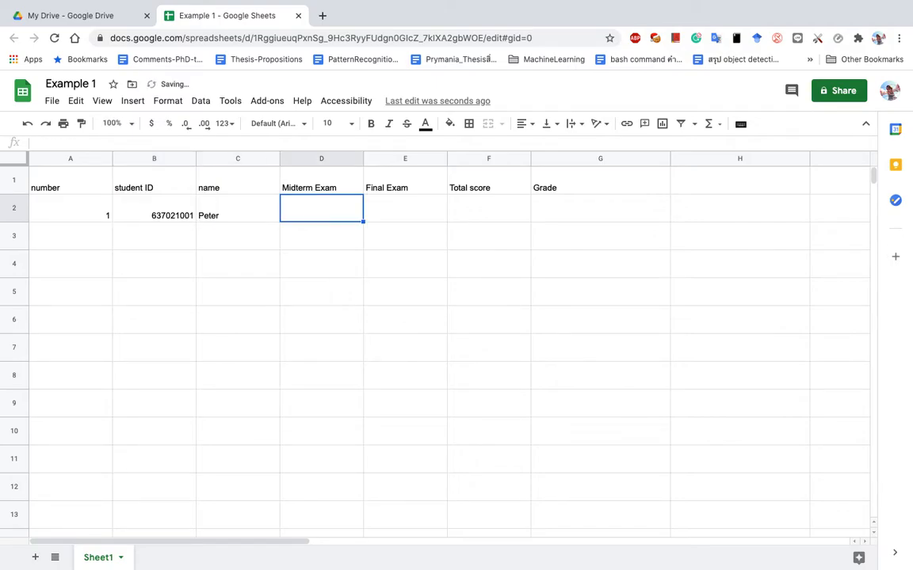
Fill row 3 with number 2 plus the second student's ID and name.
{"action": "key", "text": "Down"}
{"action": "key", "text": "Left"}
{"action": "key", "text": "Left"}
{"action": "key", "text": "Left"}
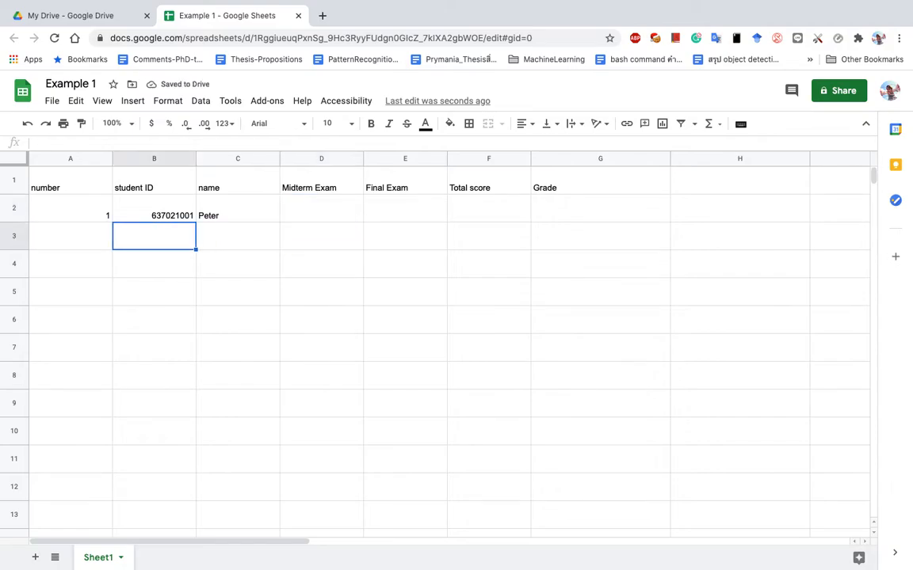
{"action": "type", "text": "2"}
{"action": "key", "text": "Tab"}
{"action": "type", "text": "6"}
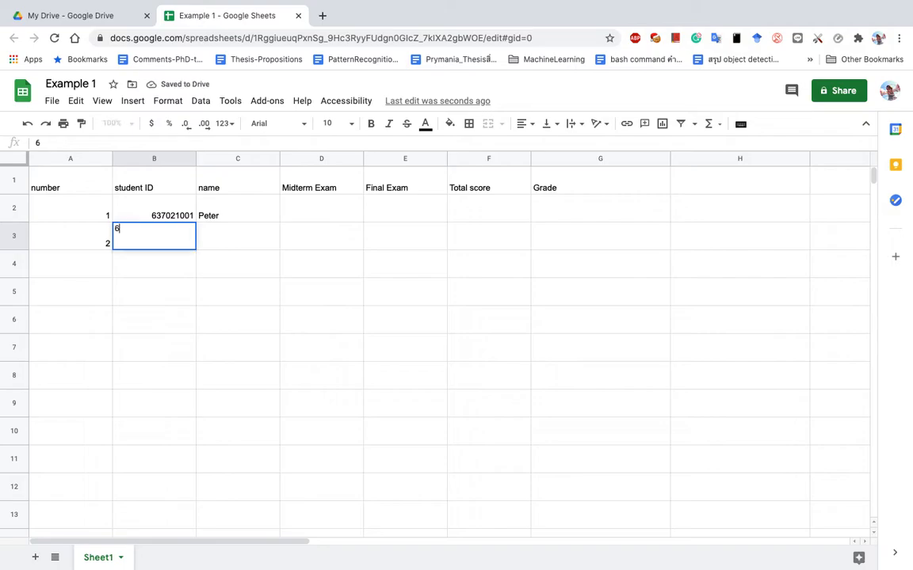
{"action": "type", "text": "37021002"}
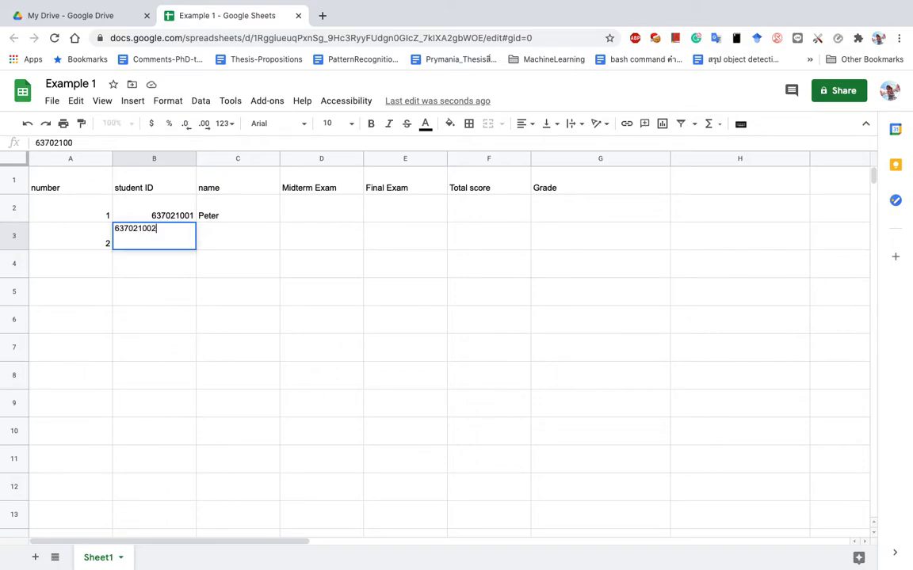
{"action": "key", "text": "Tab"}
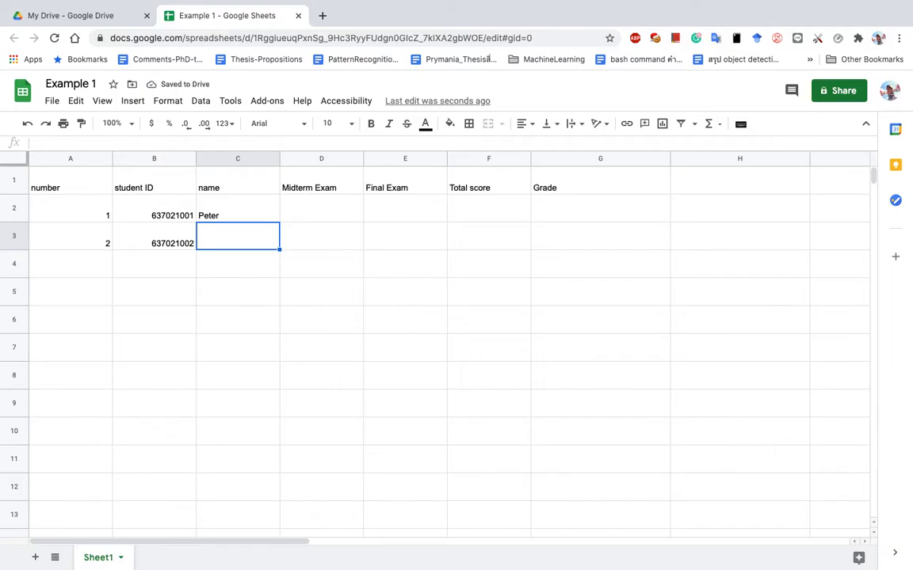
{"action": "type", "text": "Edward"}
{"action": "key", "text": "Tab"}
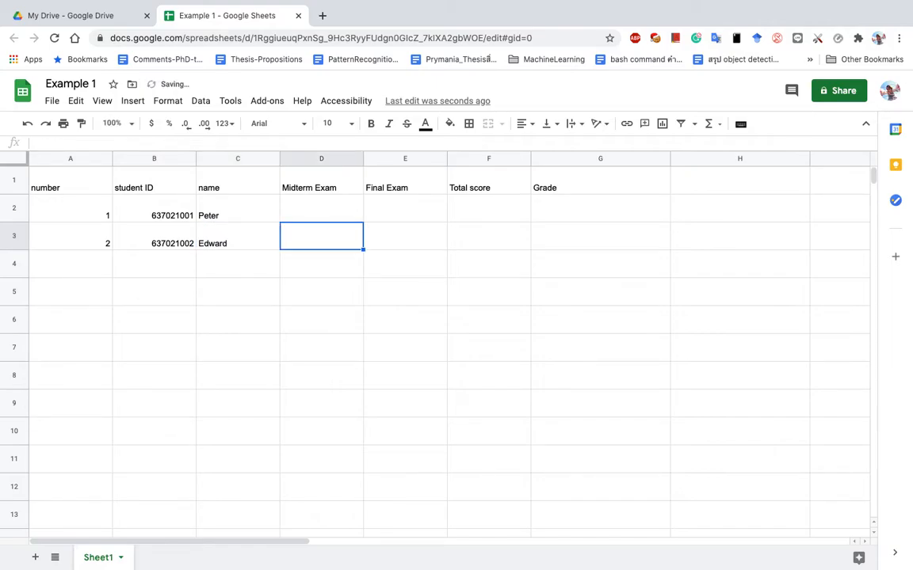
Fill row 4 with number 3 plus the third student's ID and name.
{"action": "key", "text": "Down"}
{"action": "key", "text": "Left"}
{"action": "key", "text": "Left"}
{"action": "key", "text": "Left"}
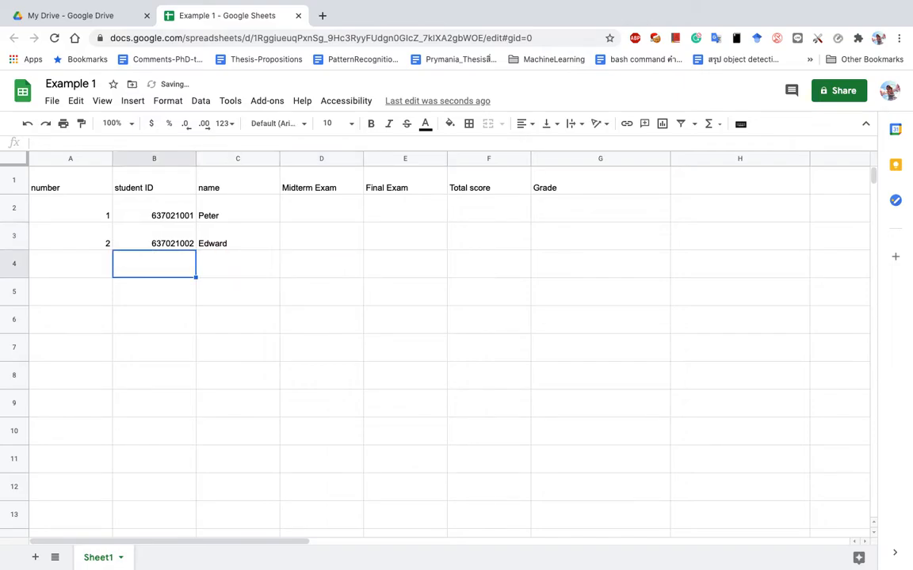
{"action": "type", "text": "3"}
{"action": "key", "text": "Tab"}
{"action": "type", "text": "63"}
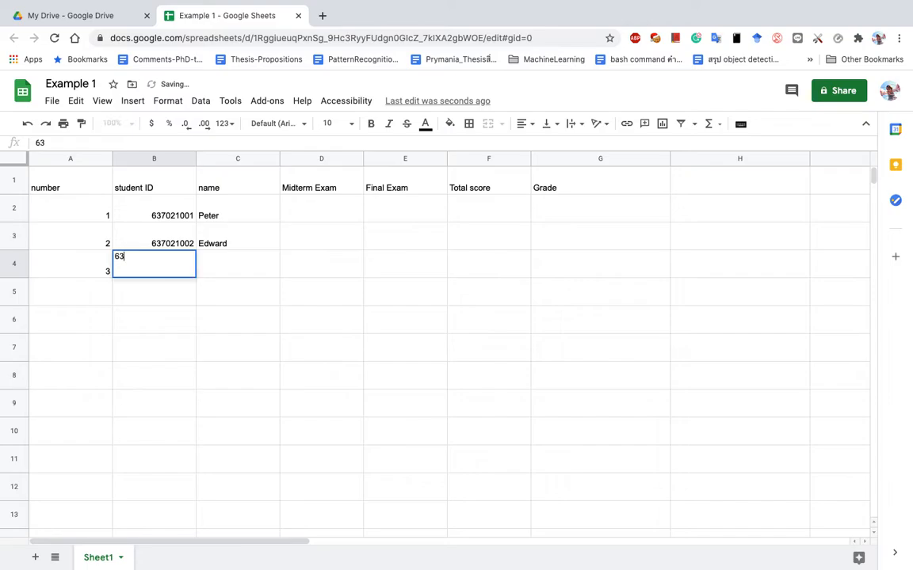
{"action": "type", "text": "7021005"}
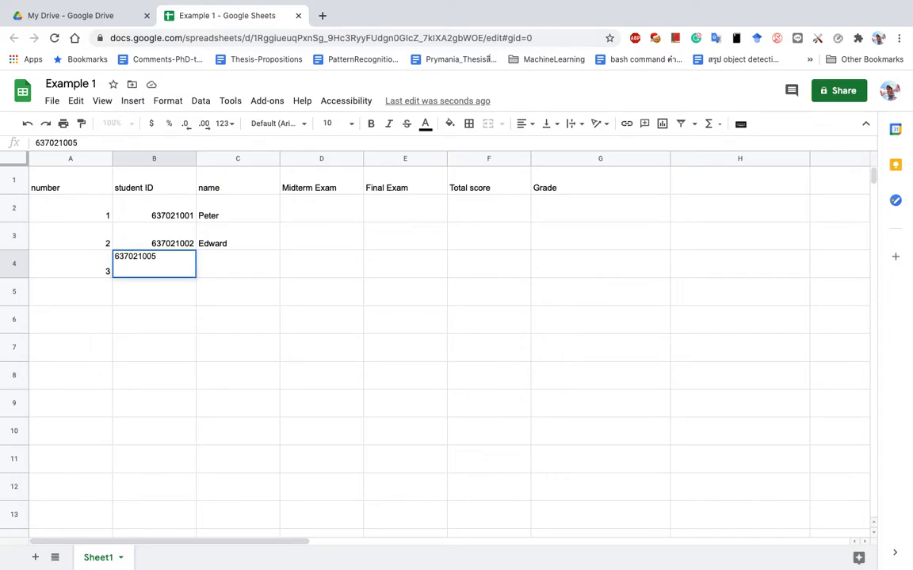
{"action": "key", "text": "Tab"}
{"action": "type", "text": "Jane"}
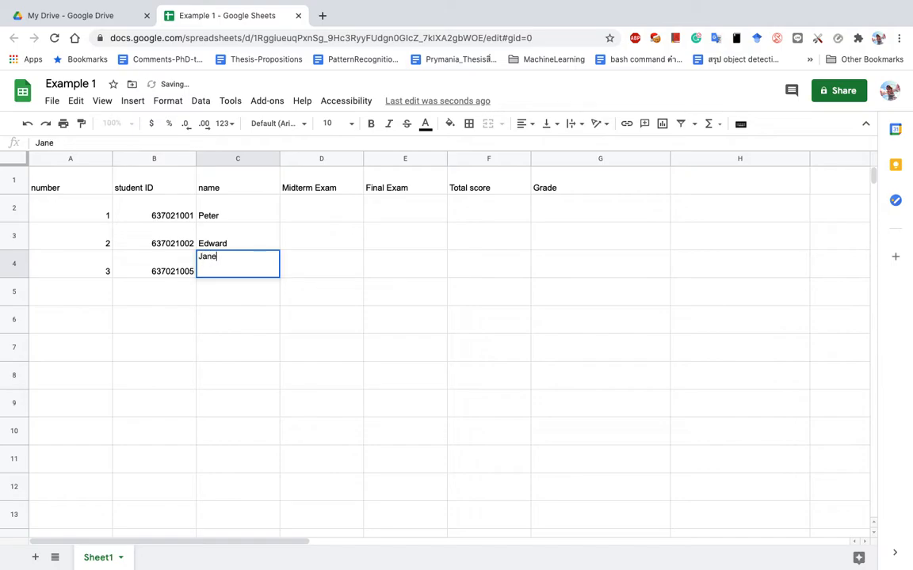
{"action": "key", "text": "Return"}
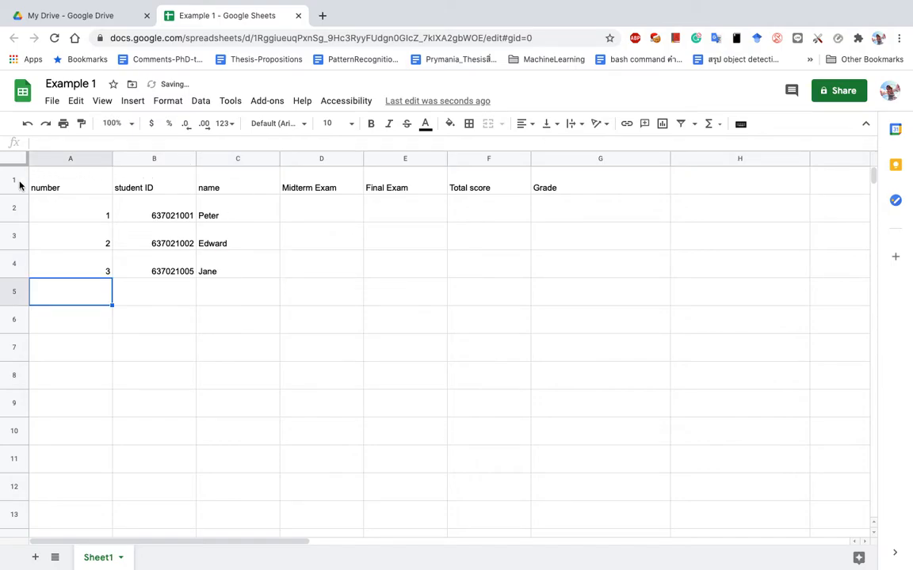
Set the font size of the whole sheet to 14 pt.
{"action": "left_click", "coordinate": [202, 207]}
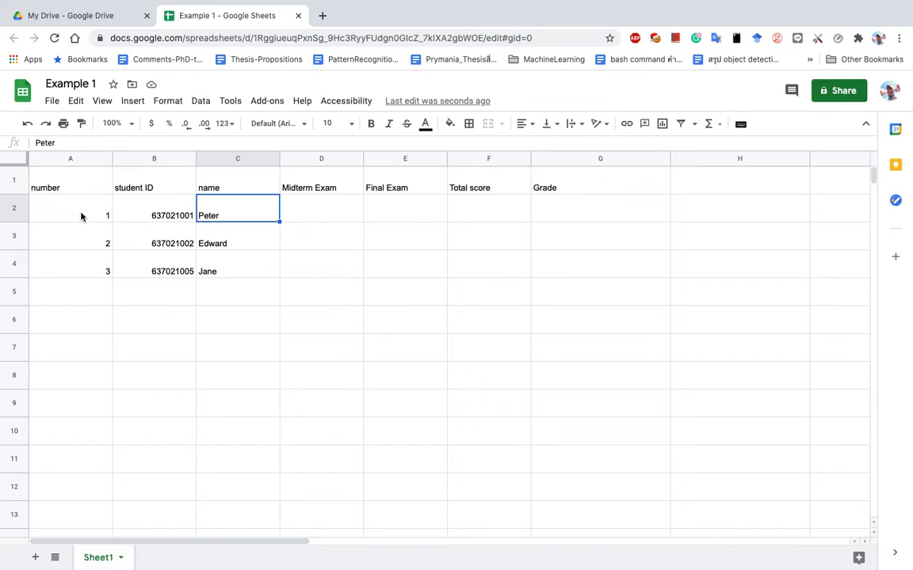
{"action": "left_click_drag", "start_coordinate": [48, 188], "coordinate": [543, 185]}
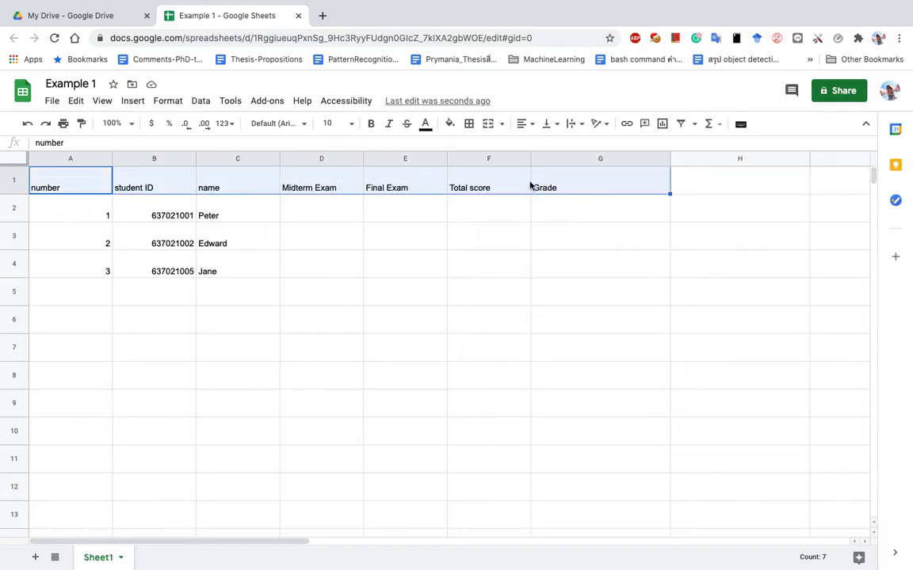
{"action": "left_click", "coordinate": [15, 157]}
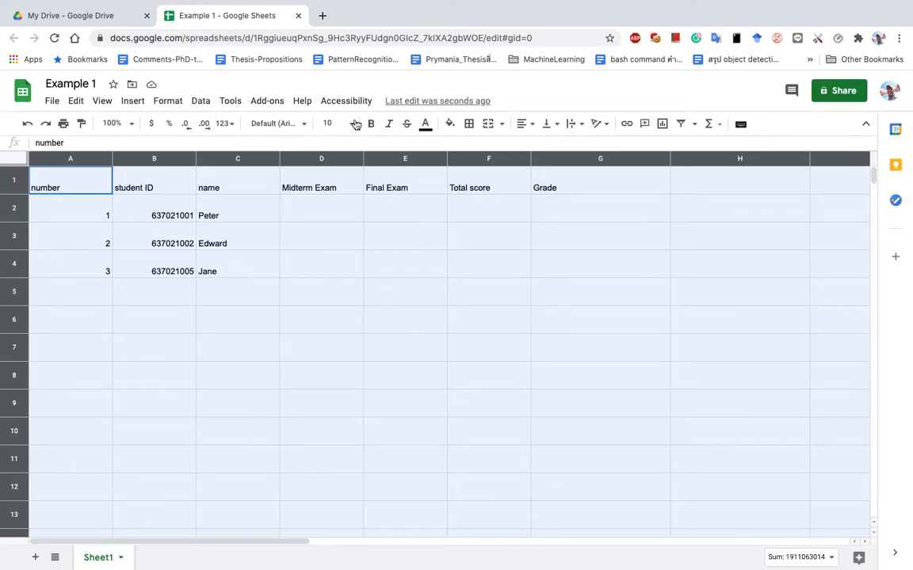
{"action": "left_click", "coordinate": [352, 124]}
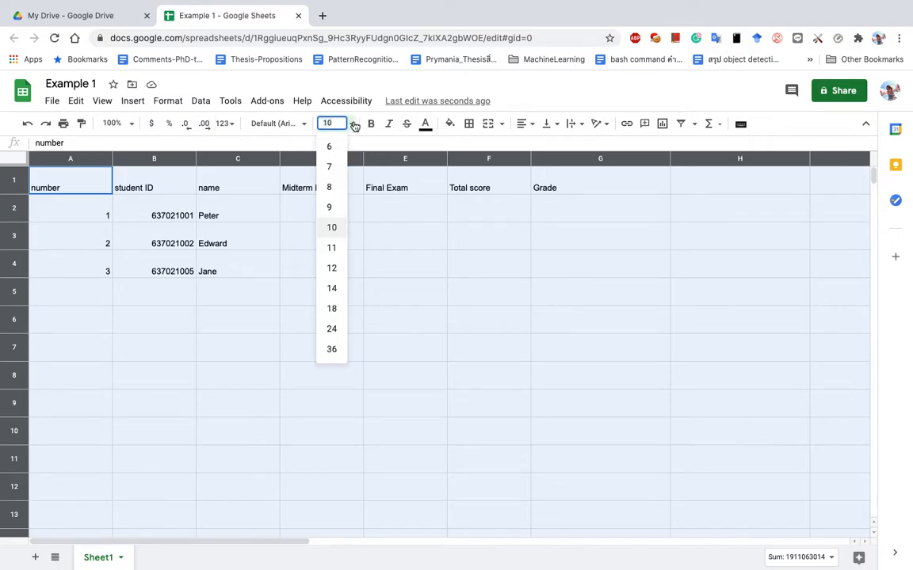
{"action": "left_click", "coordinate": [336, 292]}
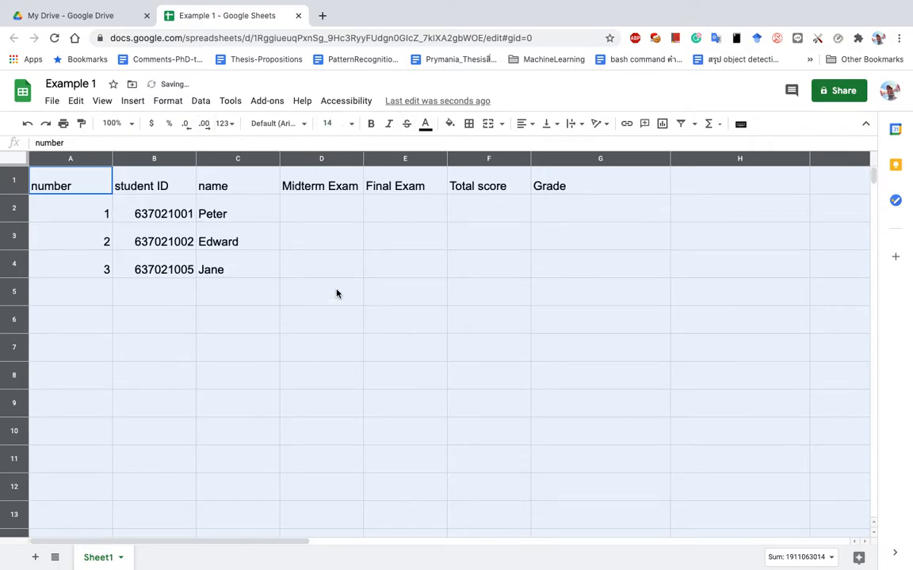
Make the header row A1:G1 bold with a light gray fill.
{"action": "left_click", "coordinate": [106, 184]}
{"action": "left_click", "coordinate": [52, 186]}
{"action": "left_click_drag", "start_coordinate": [52, 185], "coordinate": [540, 183]}
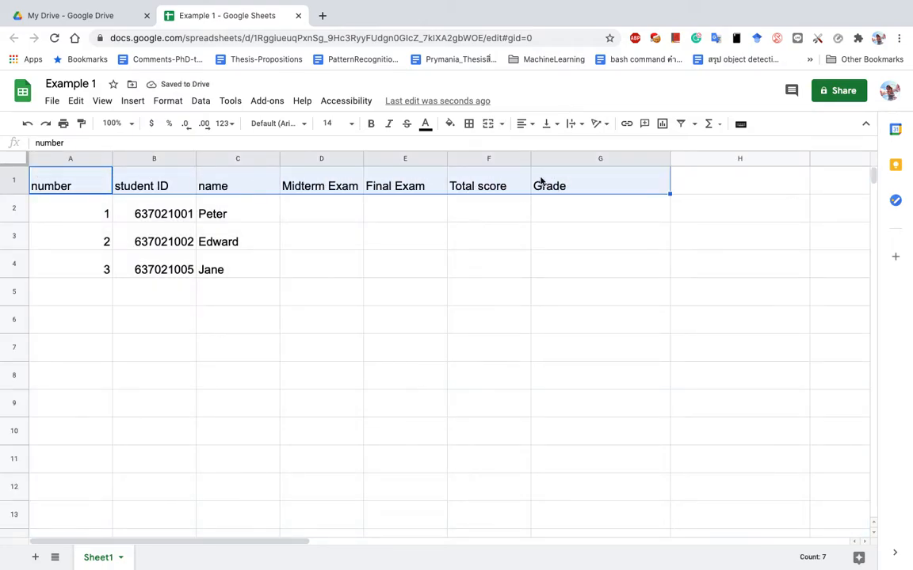
{"action": "left_click", "coordinate": [372, 125]}
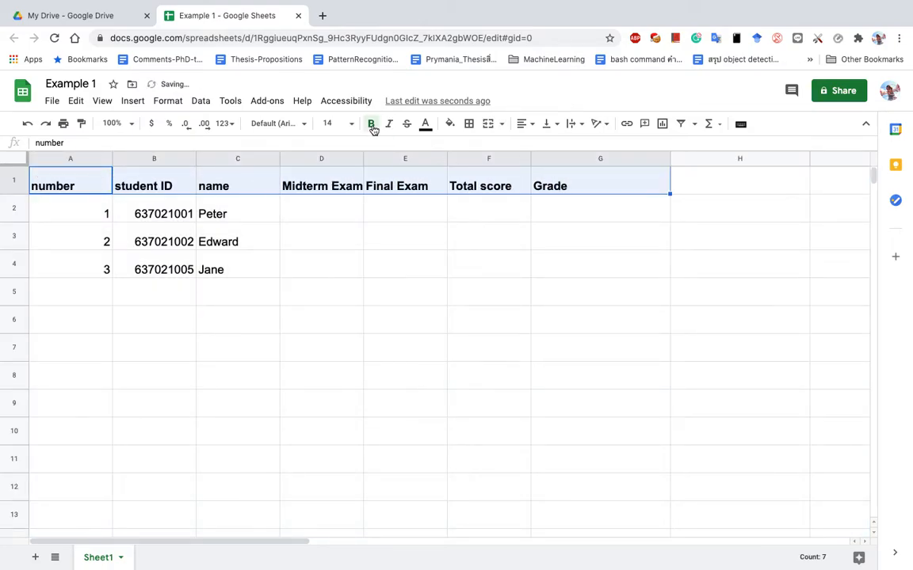
{"action": "left_click", "coordinate": [450, 124]}
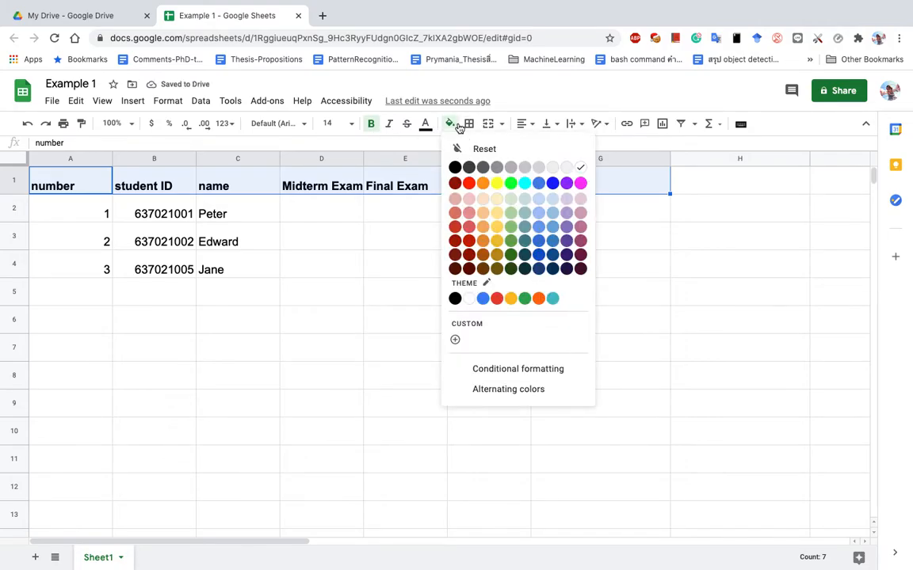
{"action": "left_click", "coordinate": [552, 167]}
{"action": "left_click", "coordinate": [538, 214]}
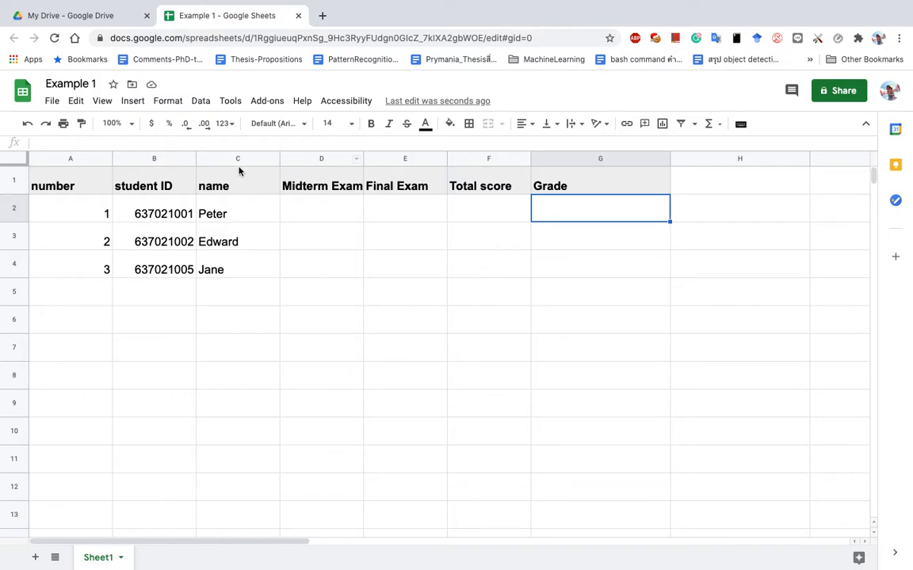
Insert one empty column to the right of the name column (column C), before Midterm Exam.
{"action": "left_click", "coordinate": [295, 159]}
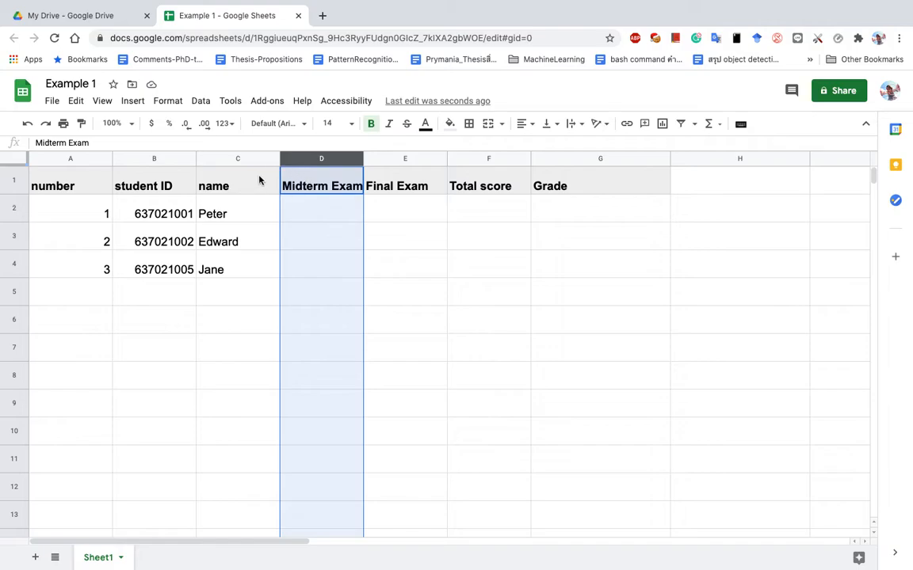
{"action": "left_click", "coordinate": [258, 164]}
{"action": "left_click", "coordinate": [251, 159]}
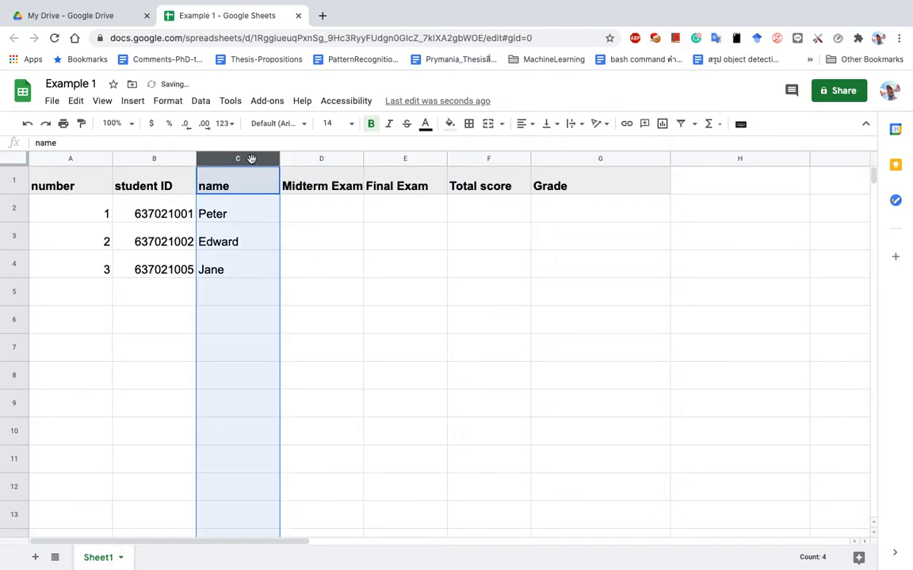
{"action": "right_click", "coordinate": [251, 160]}
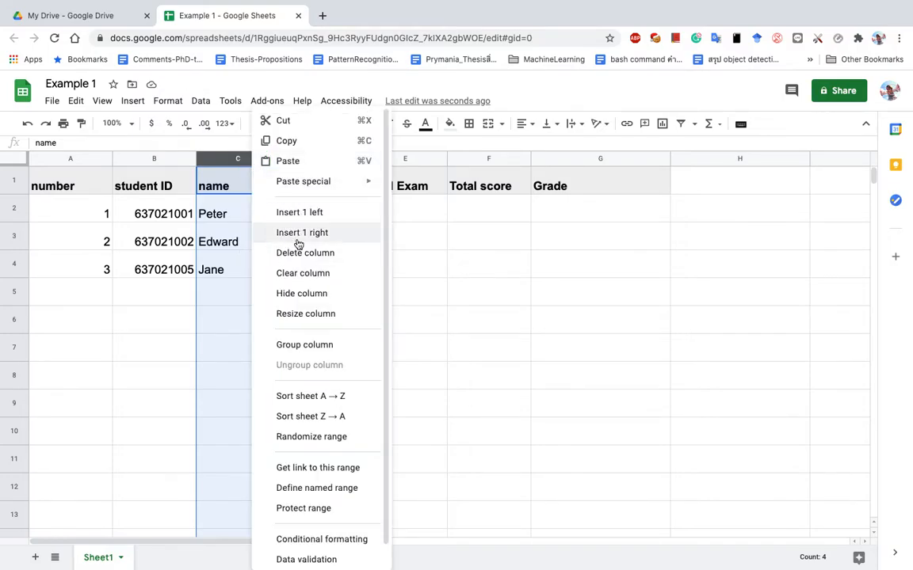
{"action": "left_click", "coordinate": [221, 235]}
{"action": "left_click", "coordinate": [241, 158]}
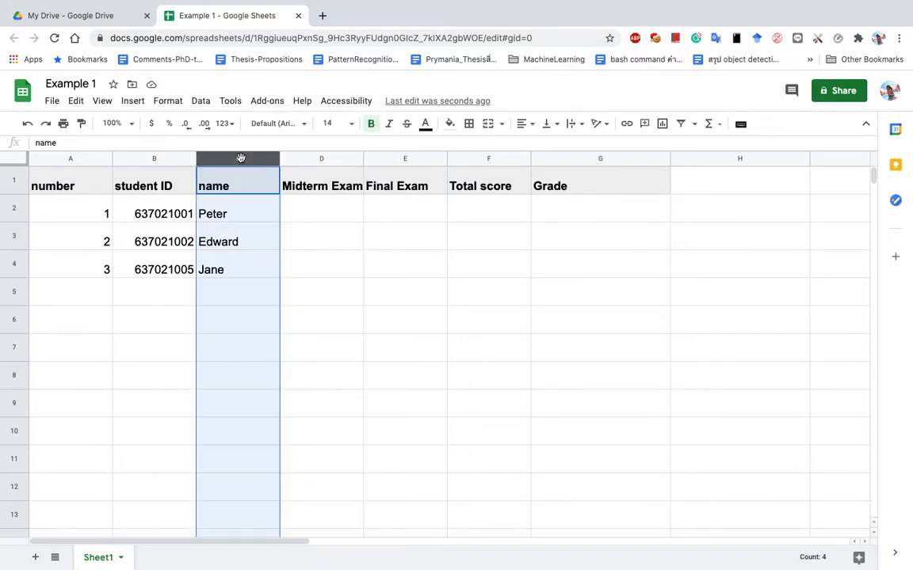
{"action": "right_click", "coordinate": [249, 161]}
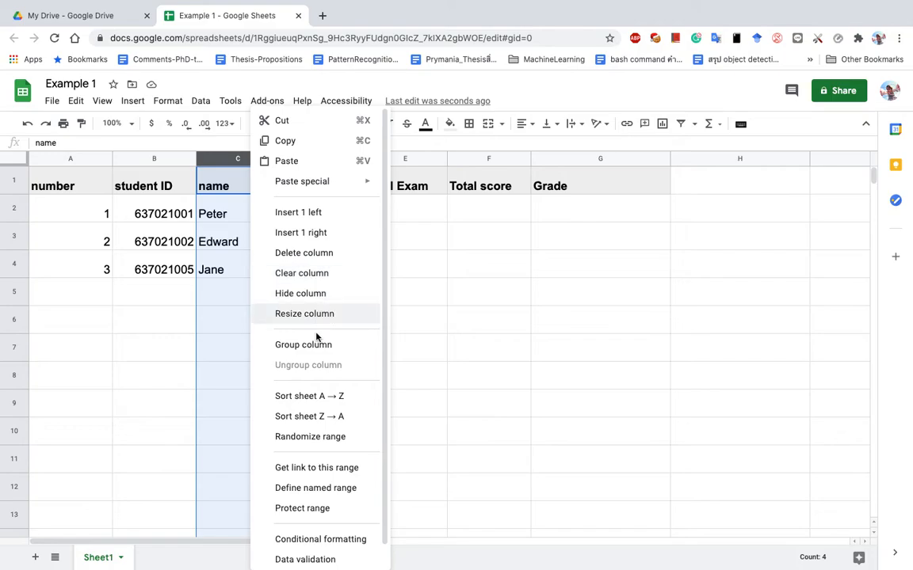
{"action": "left_click", "coordinate": [317, 240]}
{"action": "left_click", "coordinate": [325, 185]}
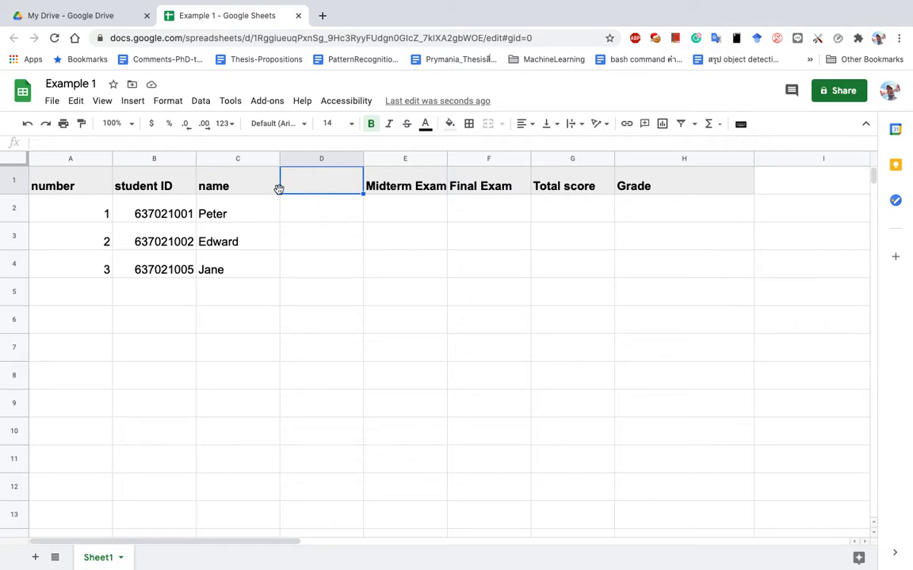
Head column D 'Phone' and enter the first student's phone number in D2.
{"action": "type", "text": "Phone"}
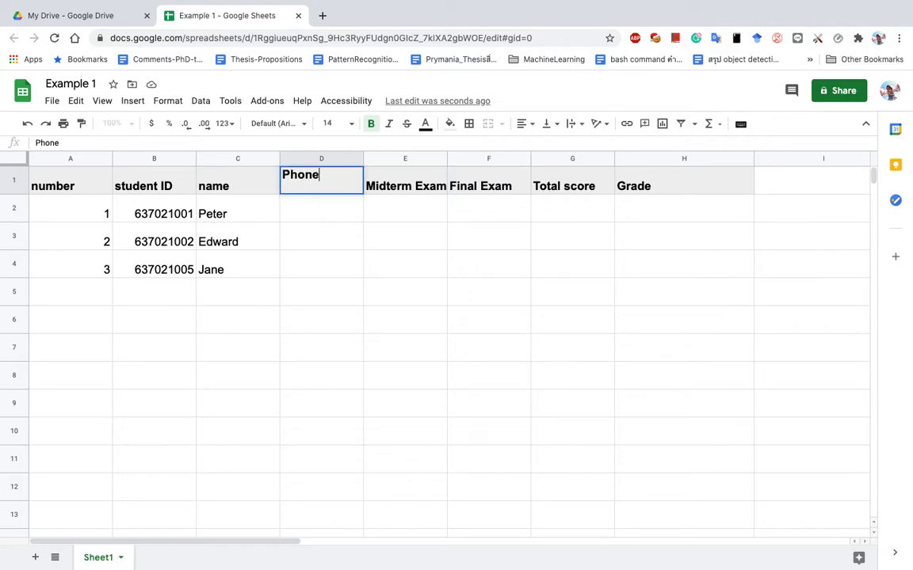
{"action": "key", "text": "Return"}
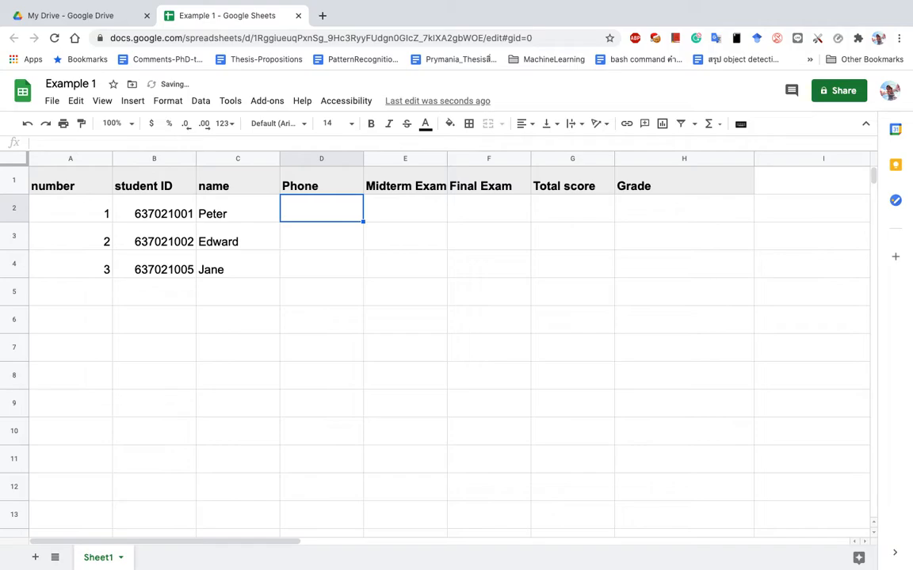
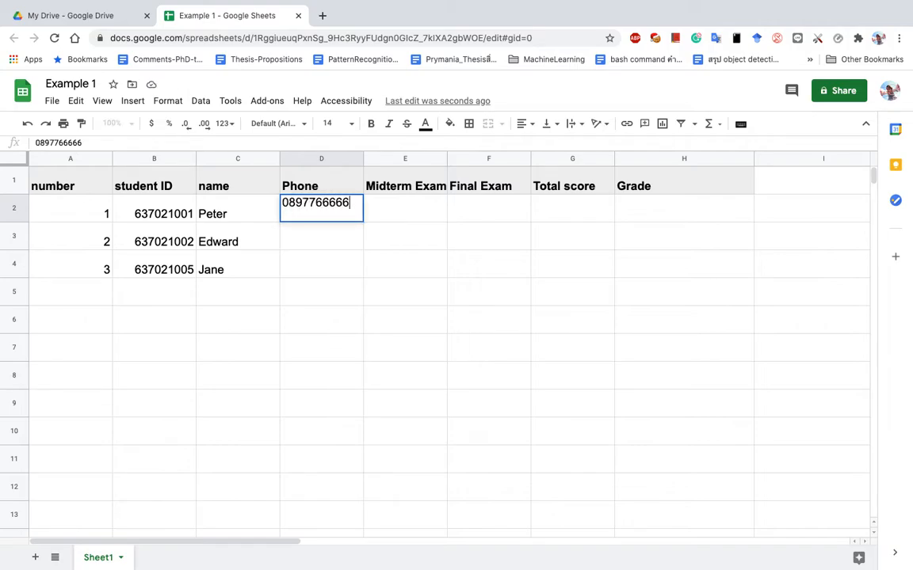
{"action": "key", "text": "Return"}
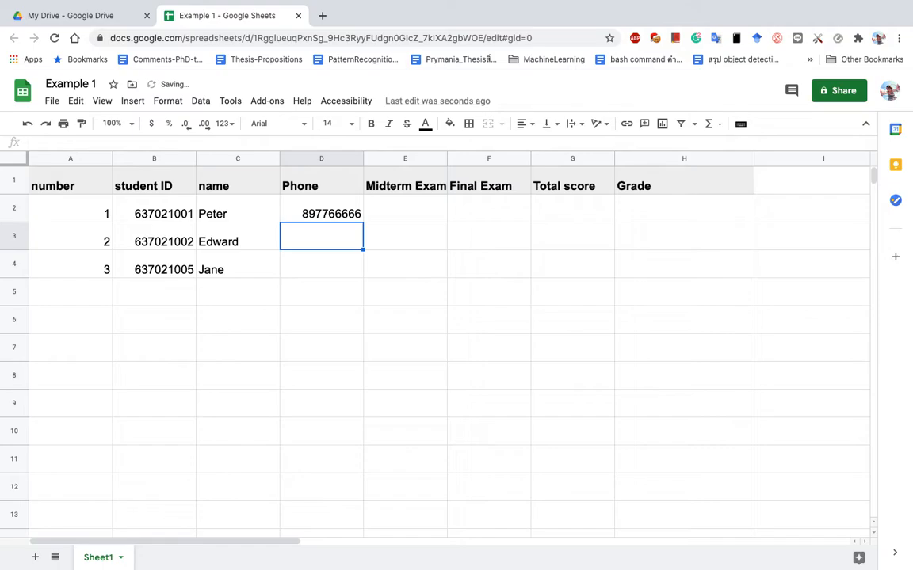
Format the Phone column as Plain text and restore the phone number's leading 0.
{"action": "left_click", "coordinate": [316, 212]}
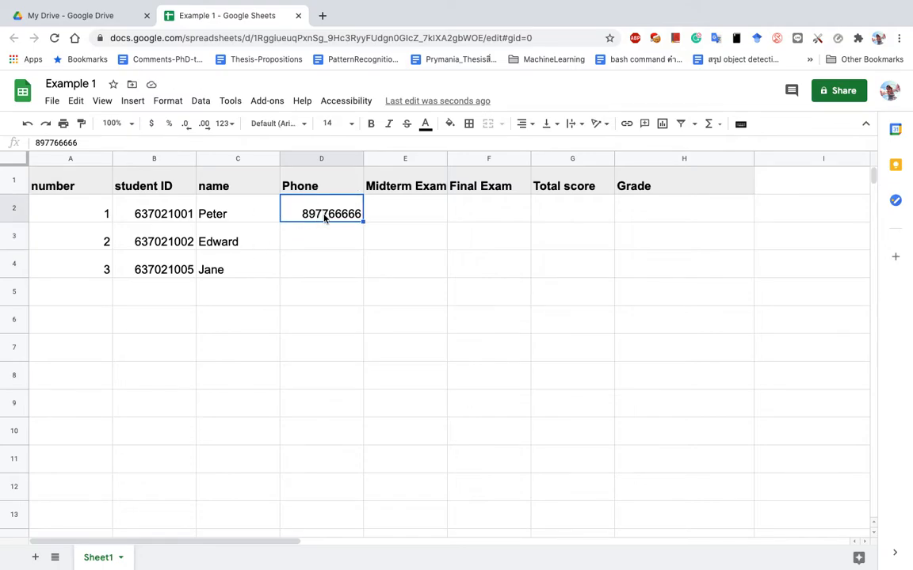
{"action": "left_click", "coordinate": [315, 156]}
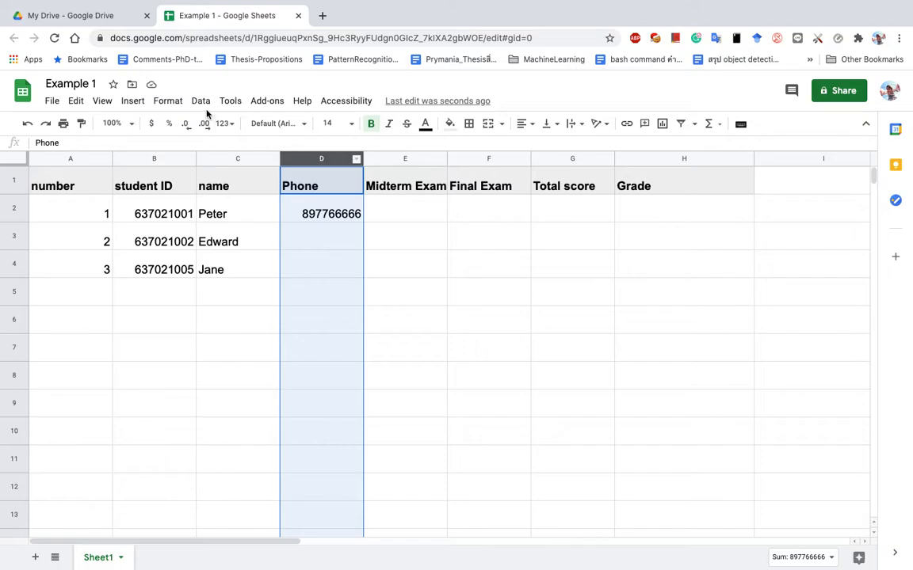
{"action": "left_click", "coordinate": [179, 103]}
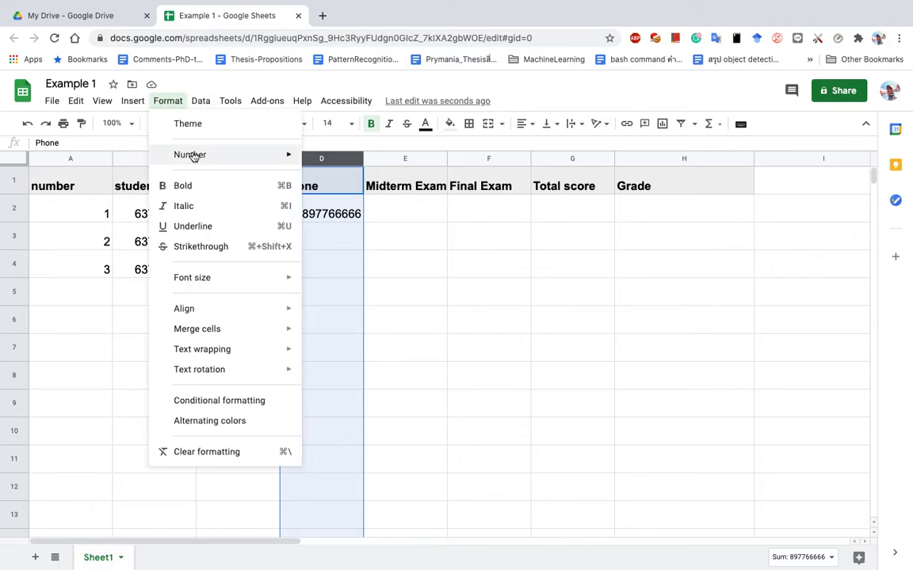
{"action": "mouse_move", "coordinate": [193, 155]}
{"action": "left_click", "coordinate": [353, 183]}
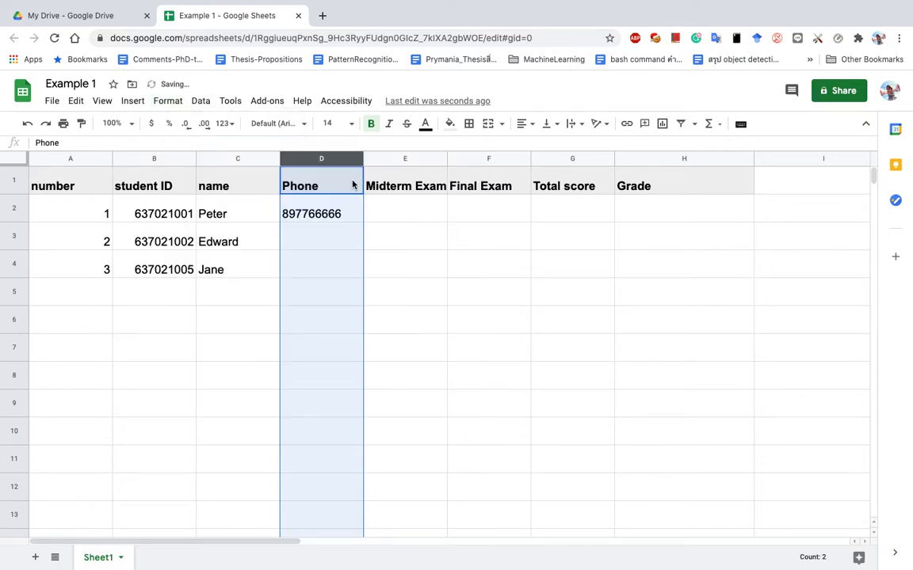
{"action": "left_click", "coordinate": [290, 211]}
{"action": "left_click", "coordinate": [39, 141]}
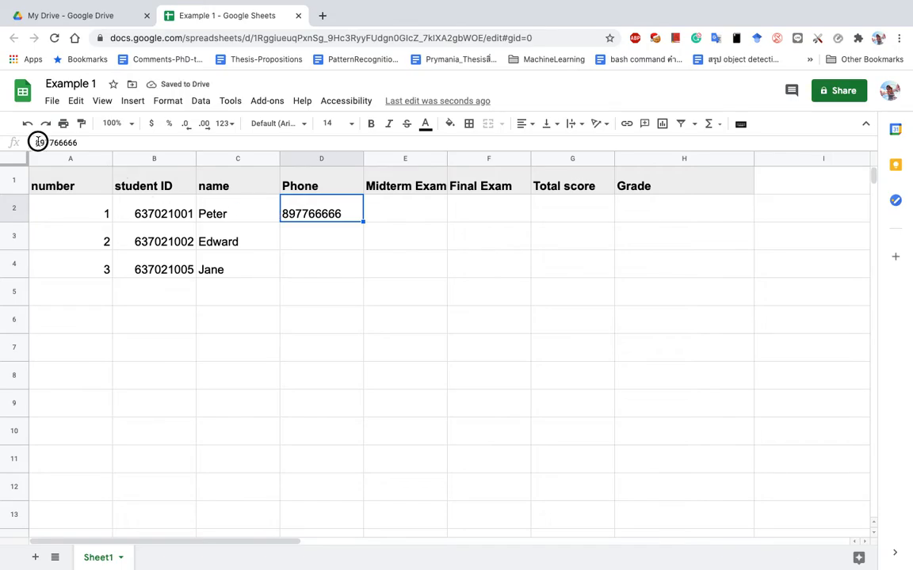
{"action": "type", "text": "0"}
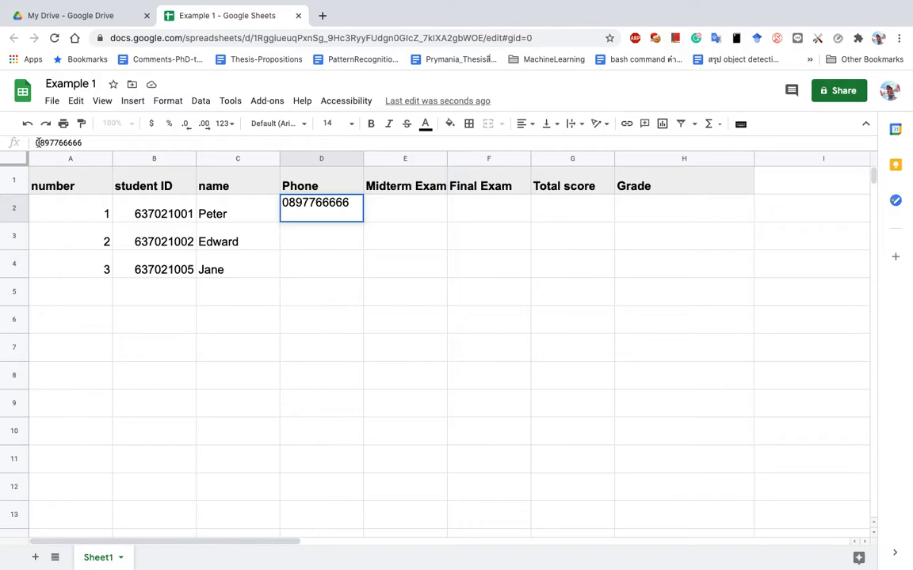
{"action": "double_click", "coordinate": [289, 206]}
{"action": "left_click", "coordinate": [289, 206]}
{"action": "key", "text": "Return"}
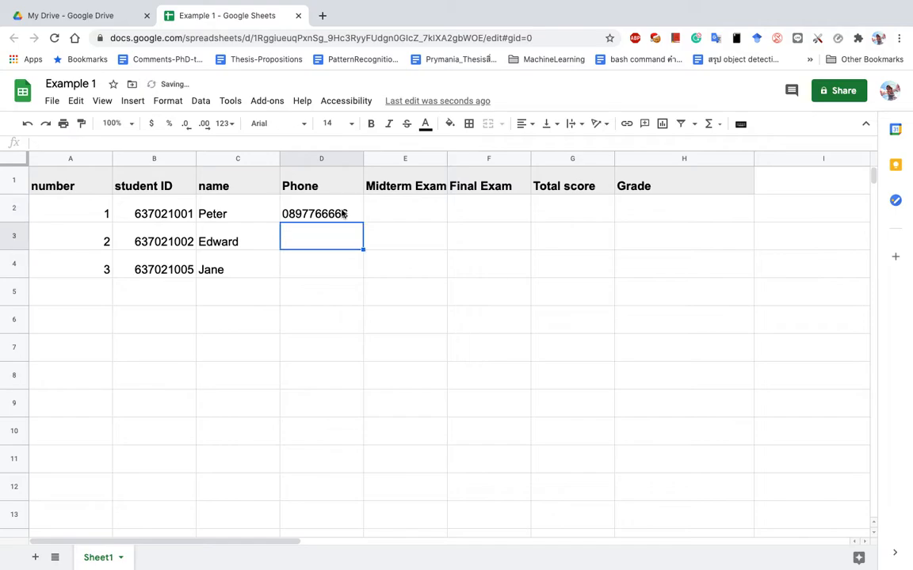
{"action": "left_click", "coordinate": [297, 213]}
Enter the second and third students' phone numbers in D3 and D4.
{"action": "left_click", "coordinate": [309, 247]}
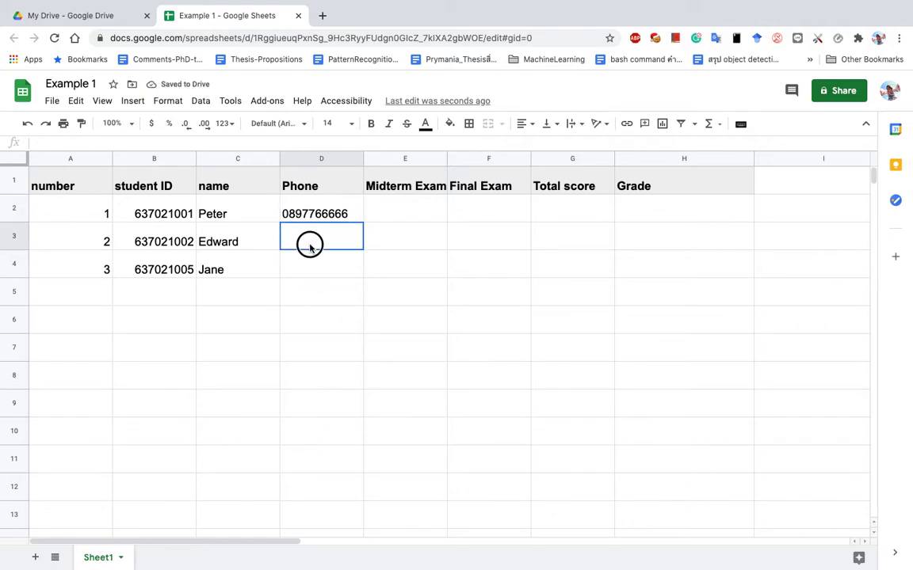
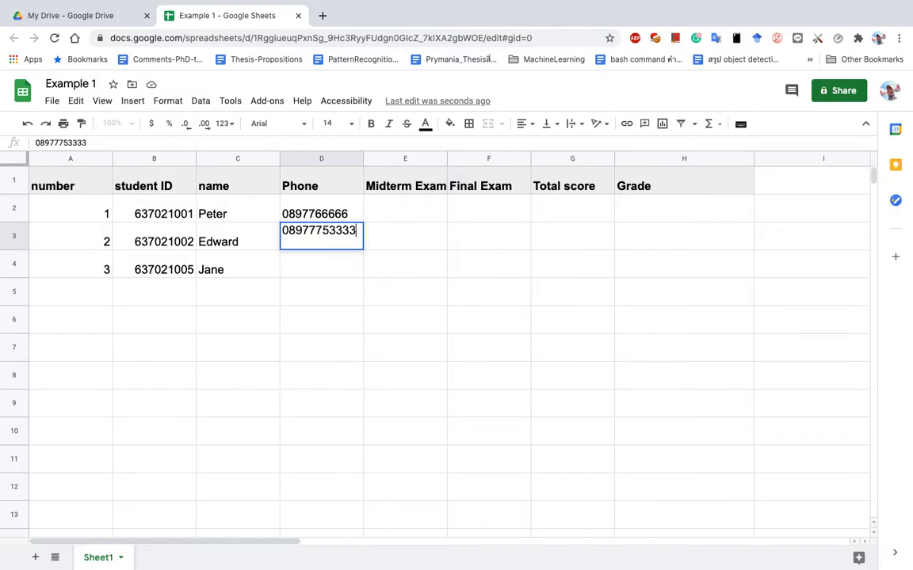
{"action": "key", "text": "Return"}
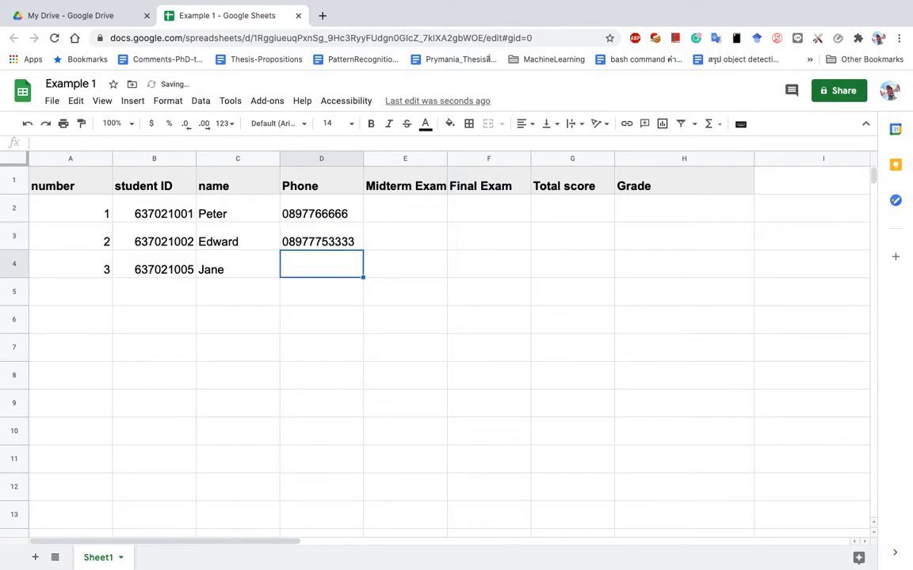
{"action": "type", "text": "099"}
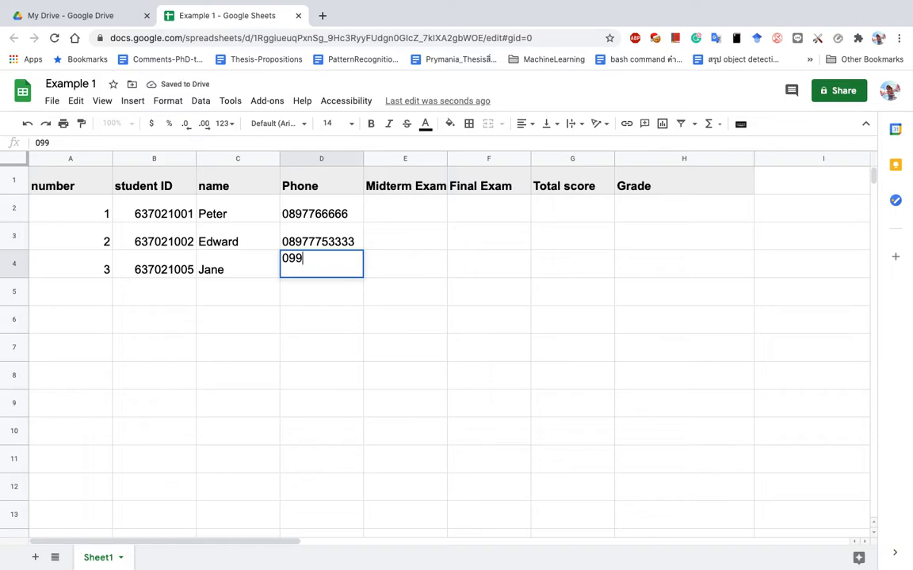
{"action": "type", "text": "22222222"}
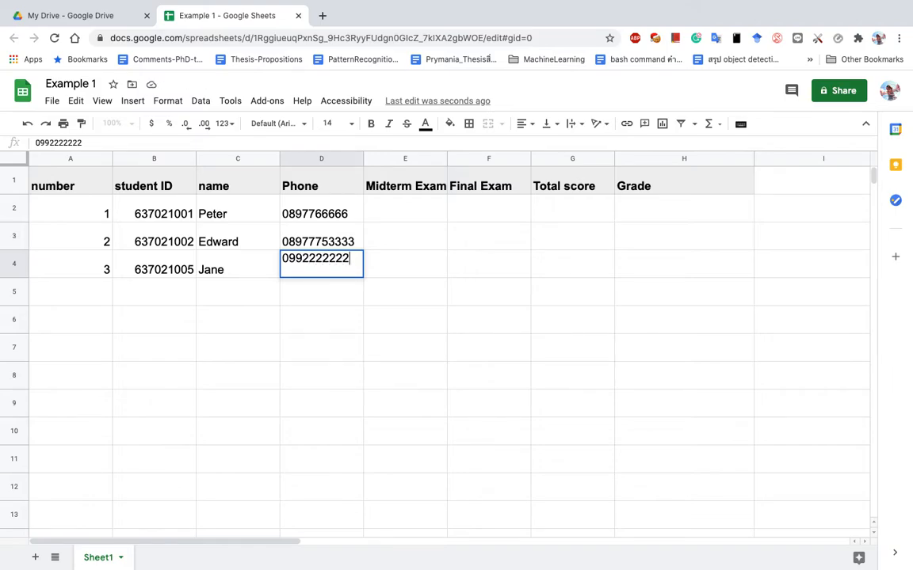
{"action": "key", "text": "Return"}
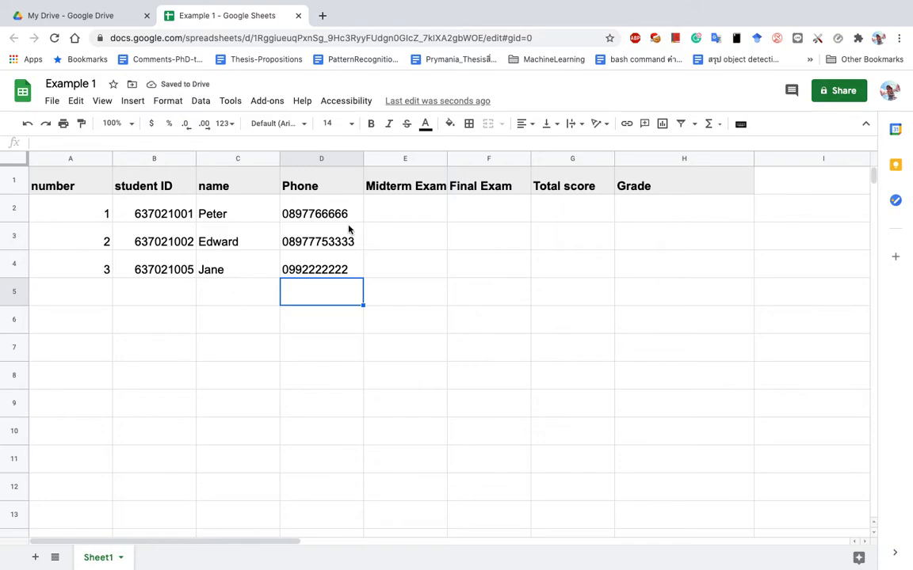
{"action": "left_click", "coordinate": [393, 188]}
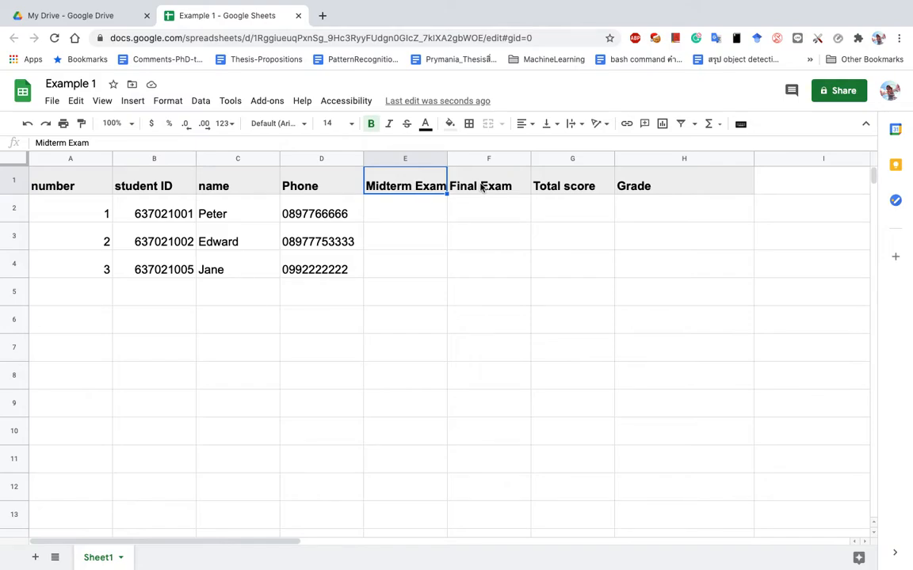
Insert an empty column left of Midterm Exam and head it 'Attendance' in E1.
{"action": "left_click", "coordinate": [405, 161]}
{"action": "right_click", "coordinate": [404, 162]}
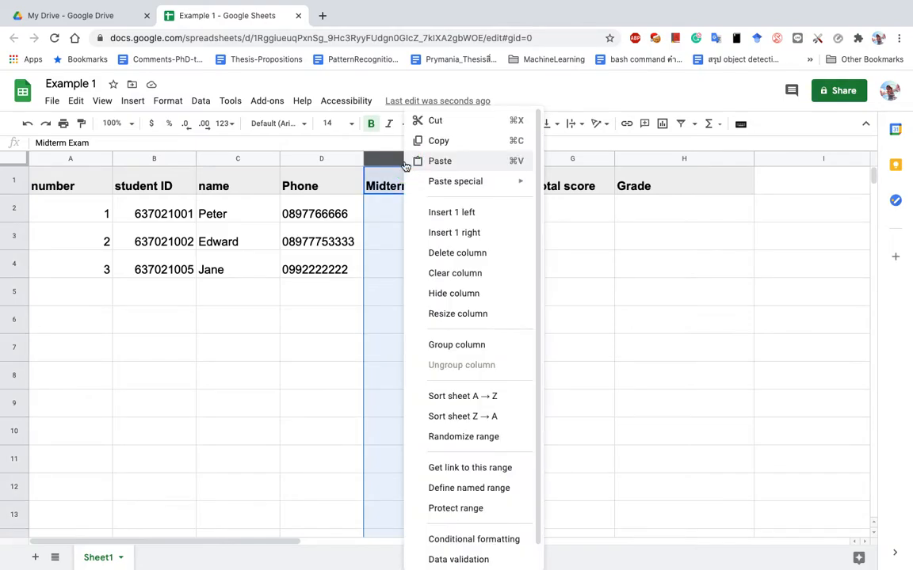
{"action": "left_click", "coordinate": [346, 159]}
{"action": "right_click", "coordinate": [347, 159]}
{"action": "left_click", "coordinate": [515, 240]}
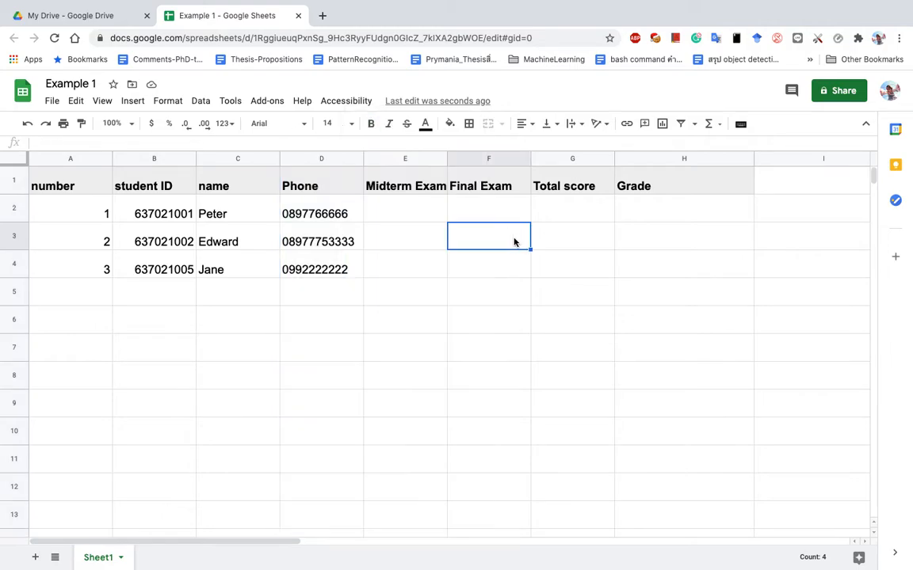
{"action": "left_click", "coordinate": [414, 161]}
{"action": "right_click", "coordinate": [414, 161]}
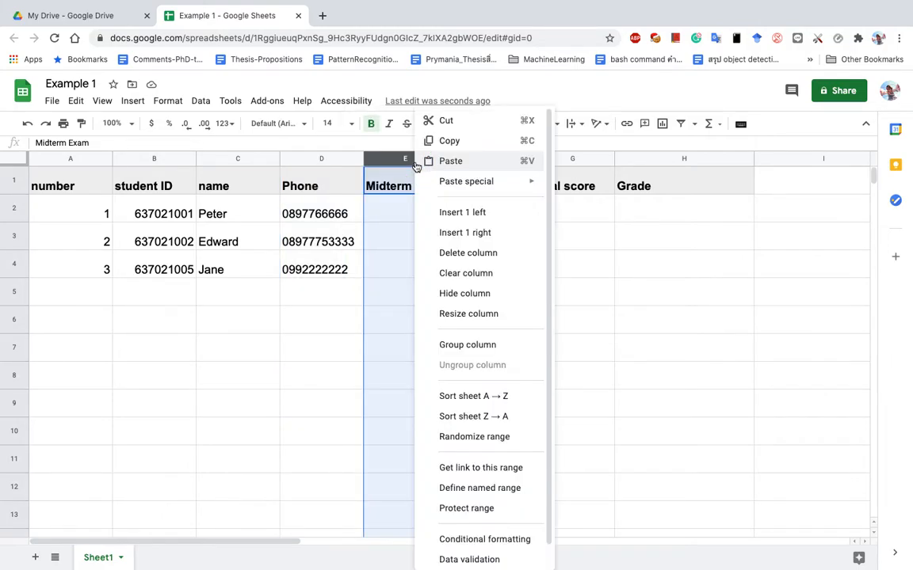
{"action": "left_click", "coordinate": [466, 211]}
{"action": "left_click", "coordinate": [397, 183]}
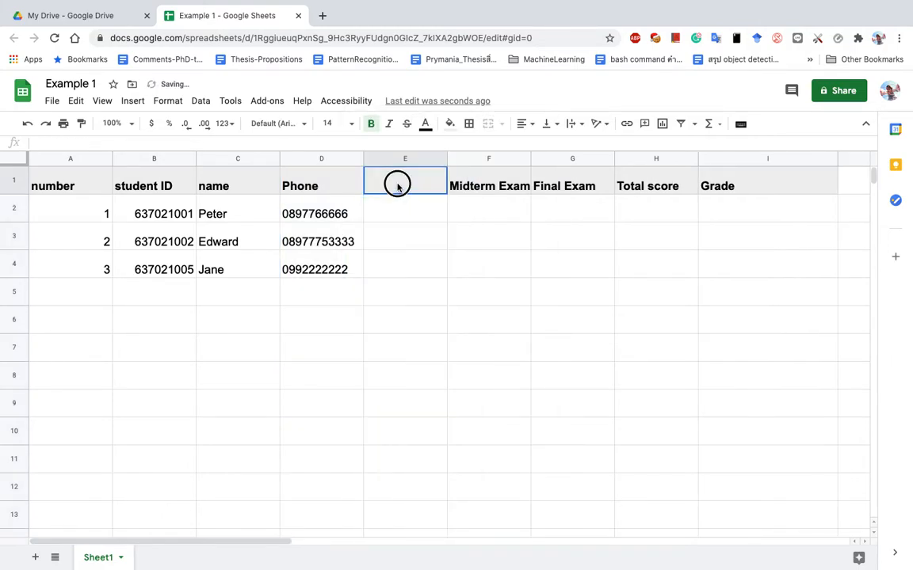
{"action": "type", "text": "Atte"}
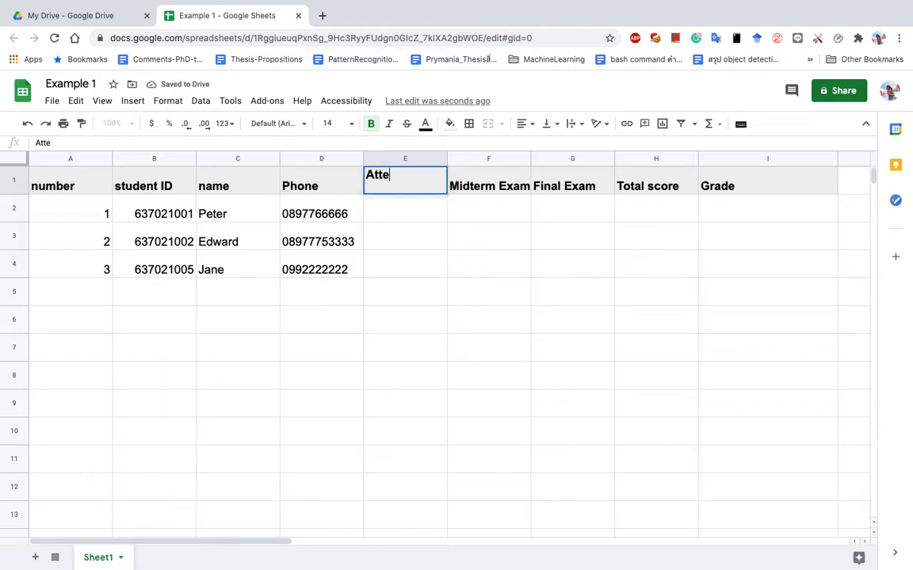
{"action": "type", "text": "ndance"}
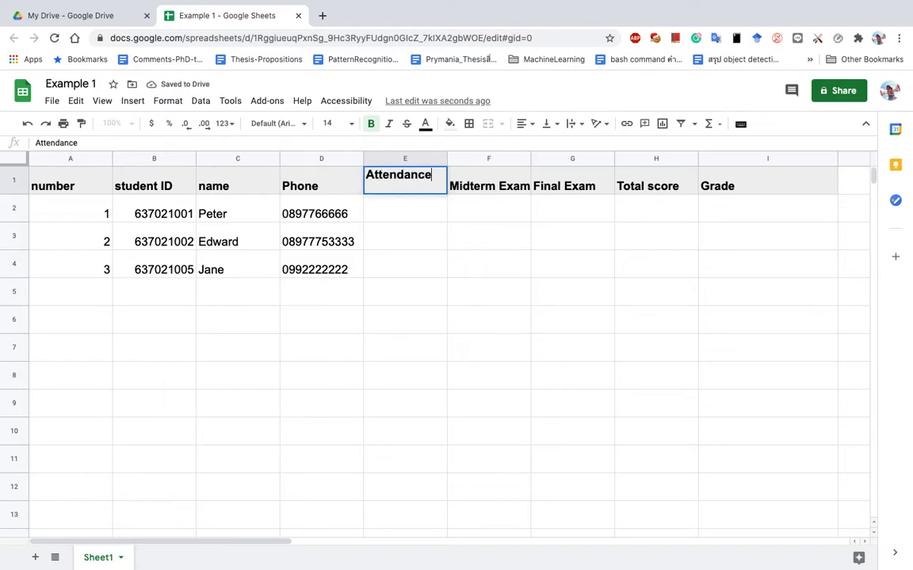
{"action": "key", "text": "Return"}
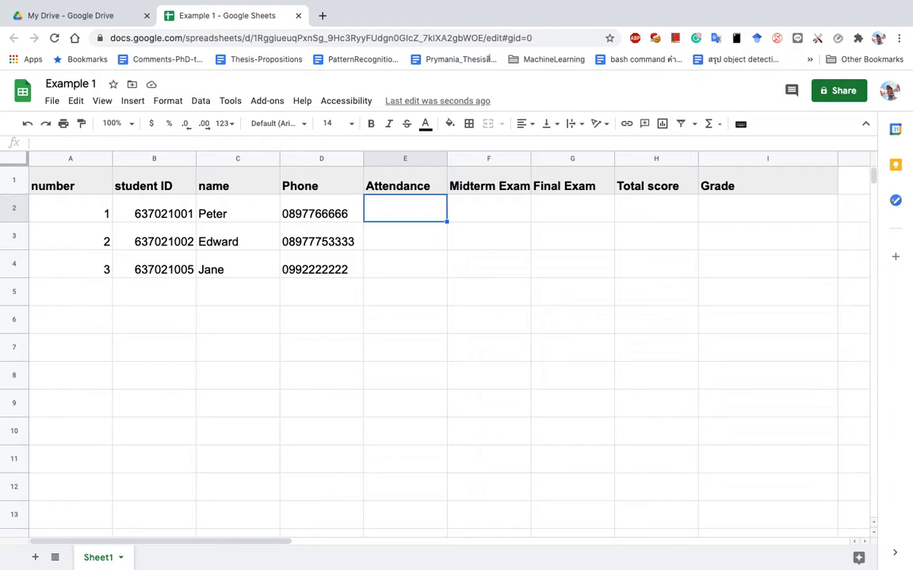
Enter an Attendance score of 10 for all three students in E2:E4.
{"action": "type", "text": "10"}
{"action": "key", "text": "Return"}
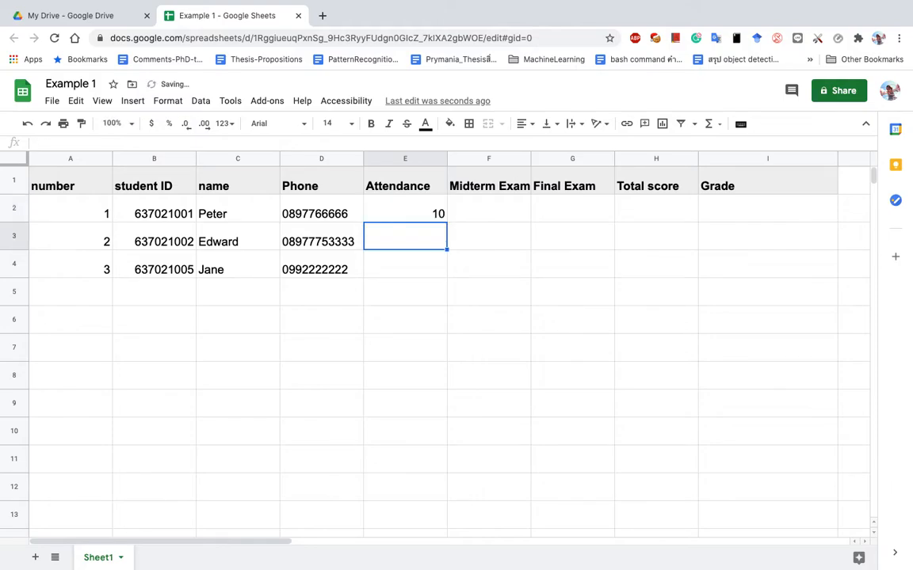
{"action": "type", "text": "10"}
{"action": "key", "text": "Return"}
{"action": "type", "text": "10"}
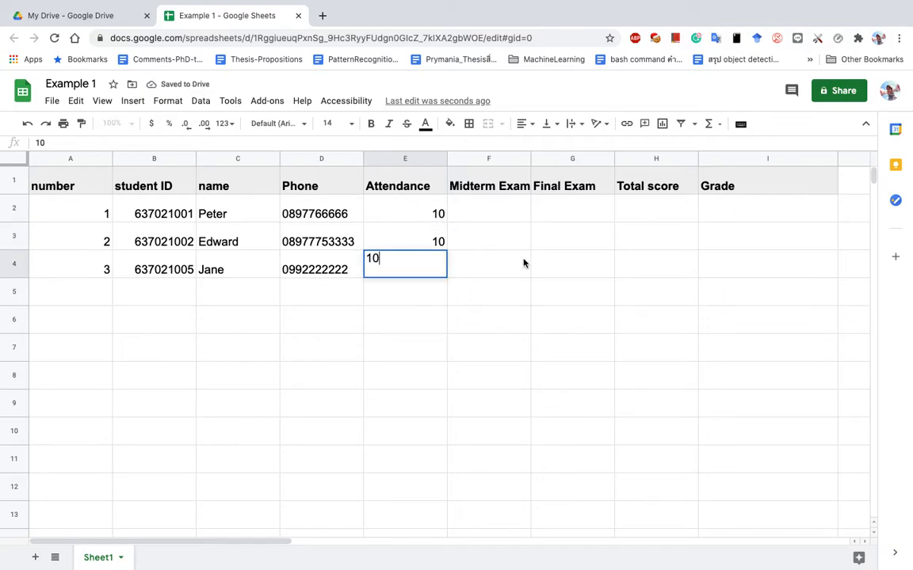
{"action": "left_click", "coordinate": [518, 263]}
Enter Midterm Exam scores 35, 25 and 30 in F2:F4.
{"action": "left_click", "coordinate": [482, 215]}
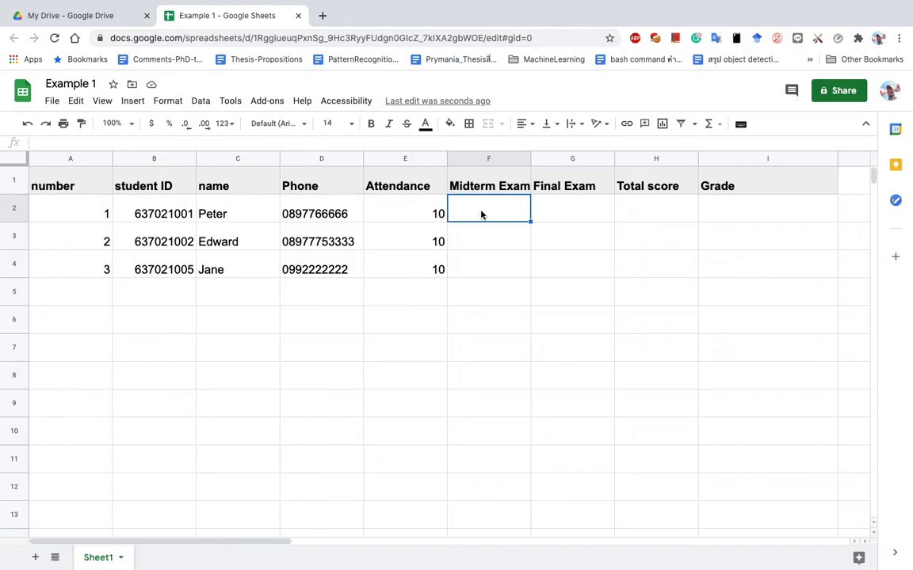
{"action": "type", "text": "35"}
{"action": "key", "text": "Return"}
{"action": "type", "text": "25"}
{"action": "key", "text": "Return"}
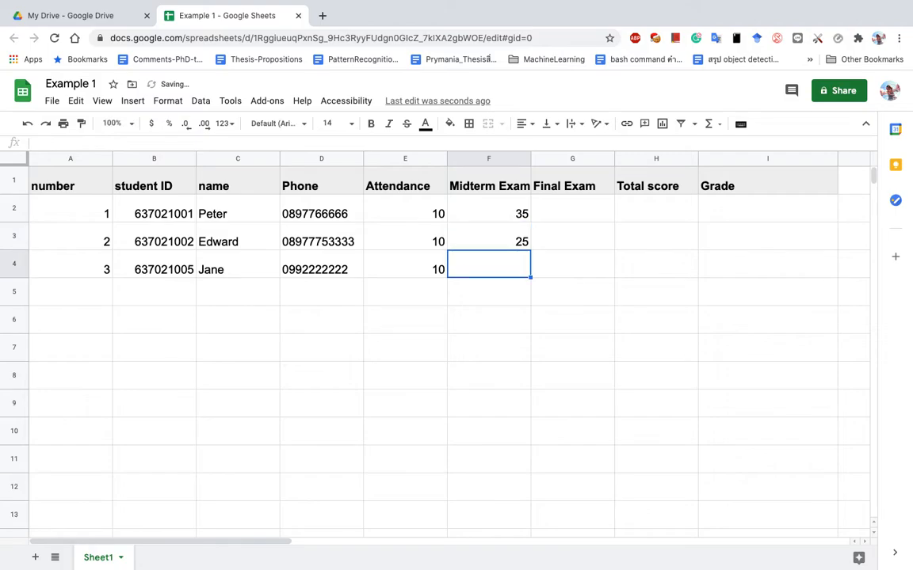
{"action": "type", "text": "30"}
{"action": "key", "text": "Up"}
{"action": "key", "text": "Up"}
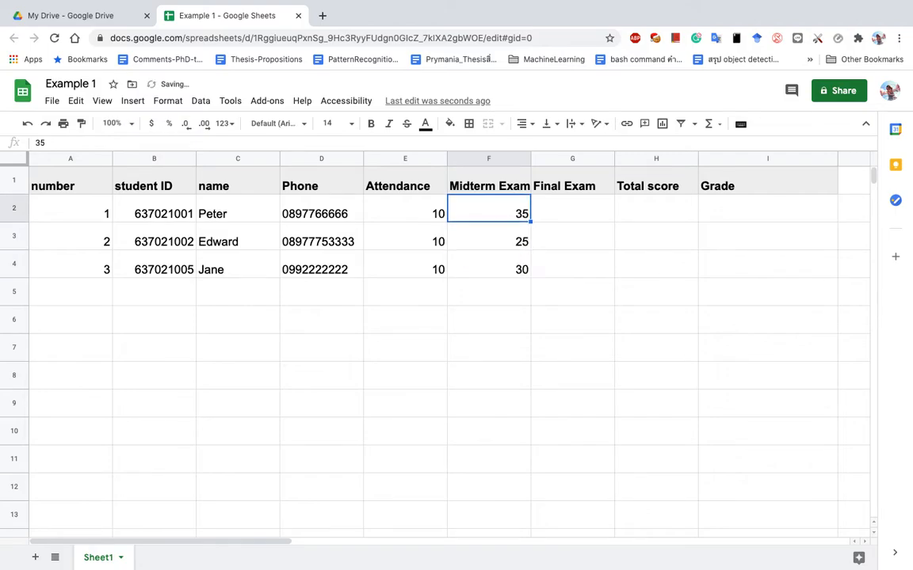
{"action": "key", "text": "Right"}
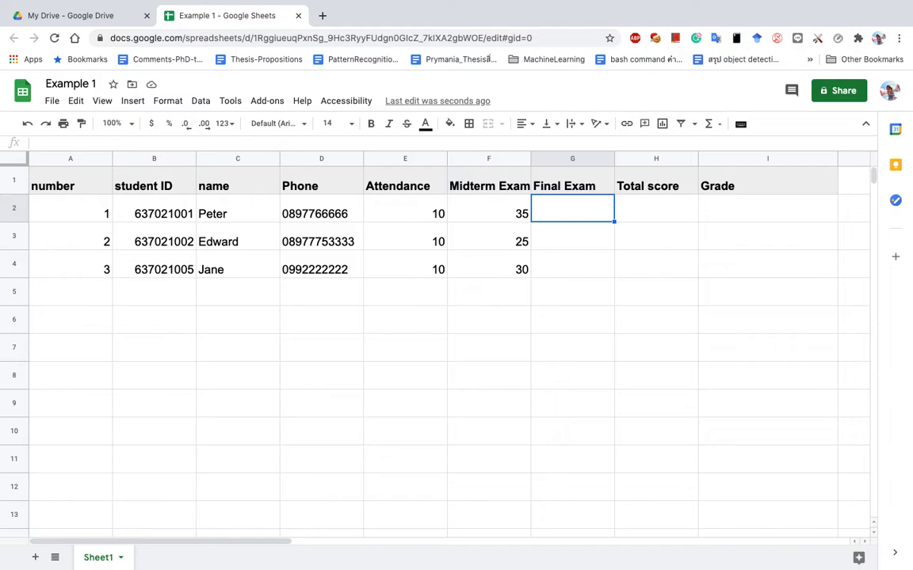
Enter Final Exam scores 30, 40 and 45 in G2:G4.
{"action": "type", "text": "30"}
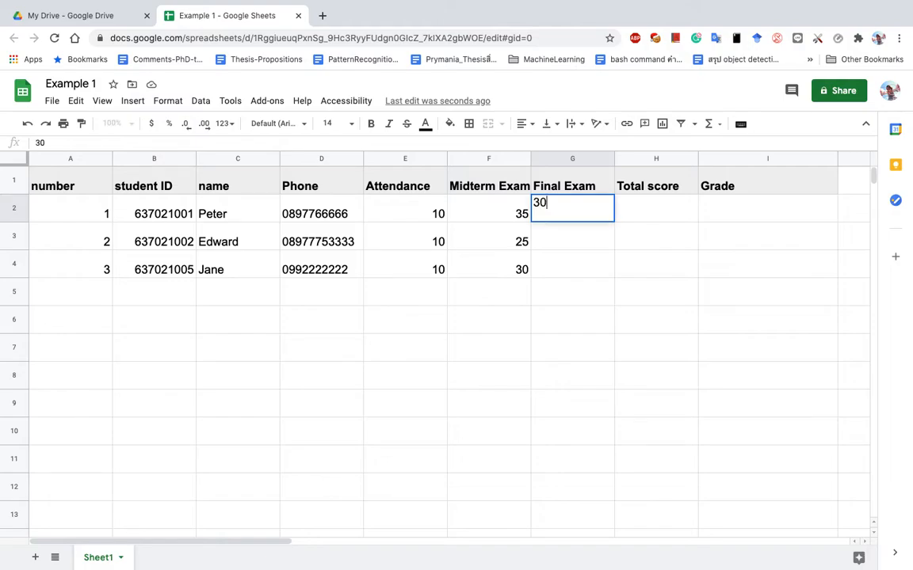
{"action": "key", "text": "Return"}
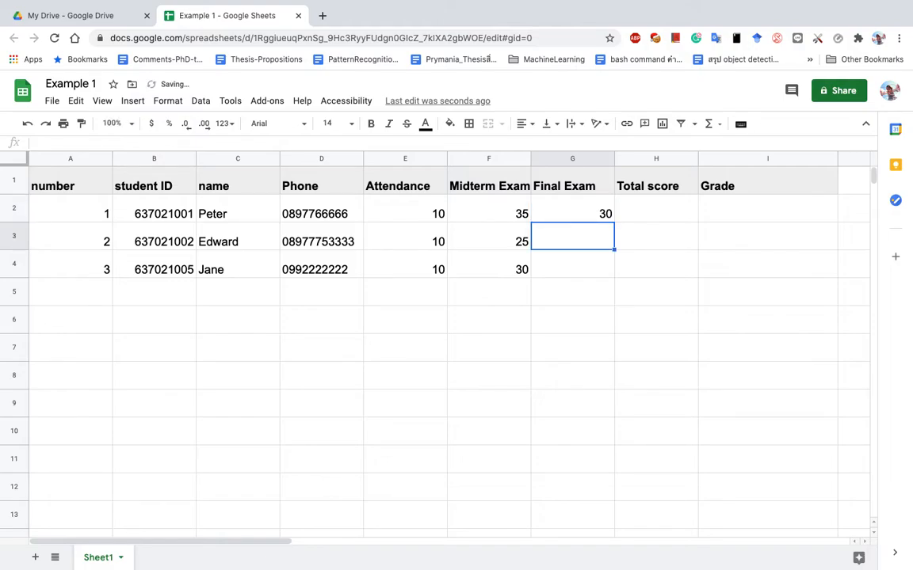
{"action": "type", "text": "40"}
{"action": "key", "text": "Return"}
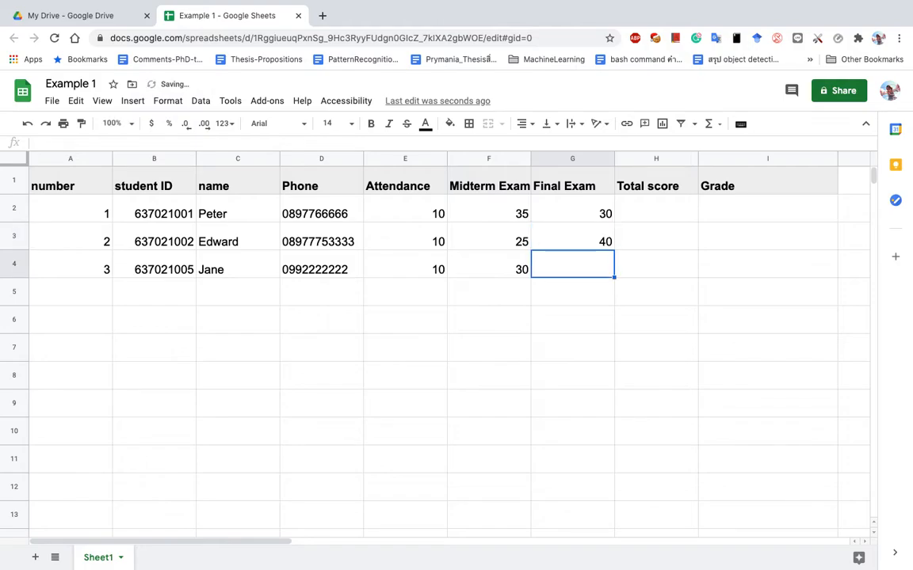
{"action": "type", "text": "45"}
{"action": "key", "text": "Return"}
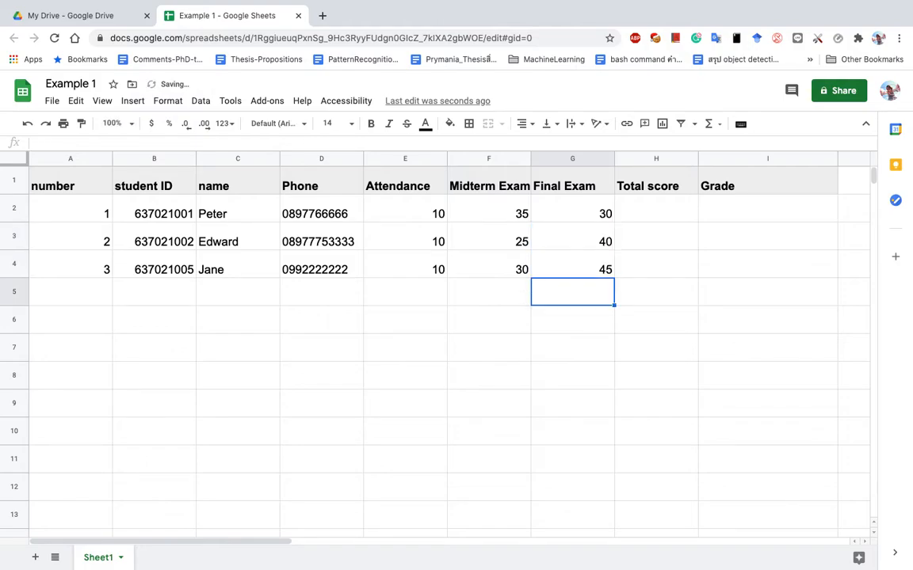
{"action": "left_click", "coordinate": [426, 215]}
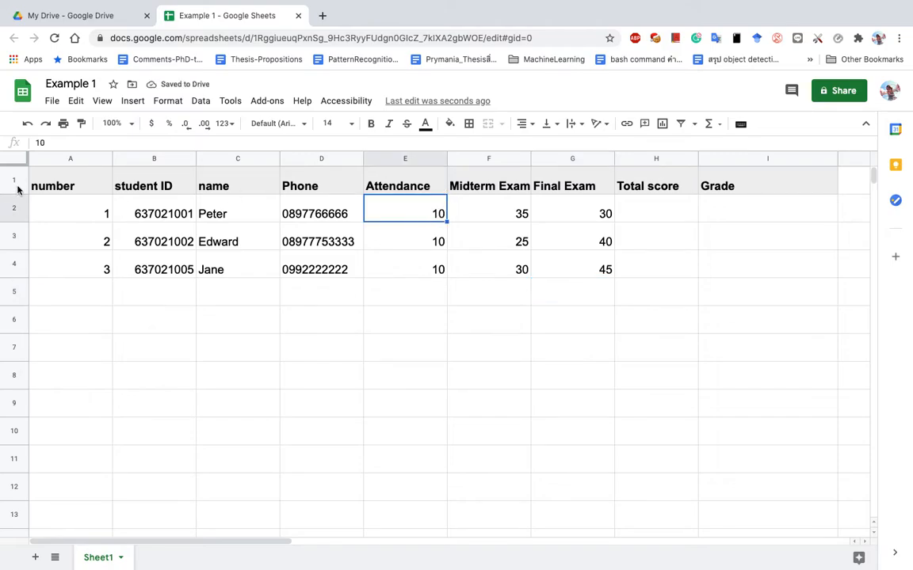
{"action": "left_click", "coordinate": [425, 184]}
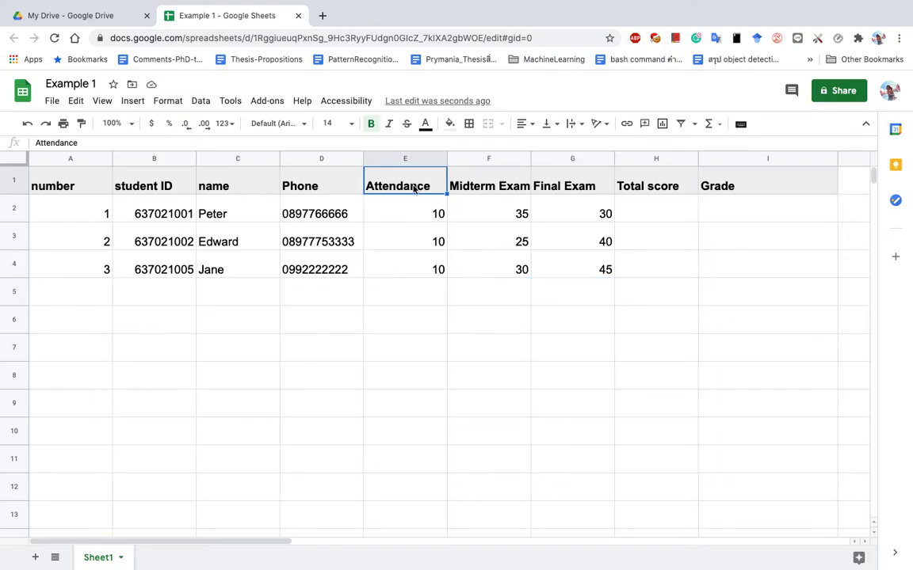
{"action": "left_click", "coordinate": [723, 180]}
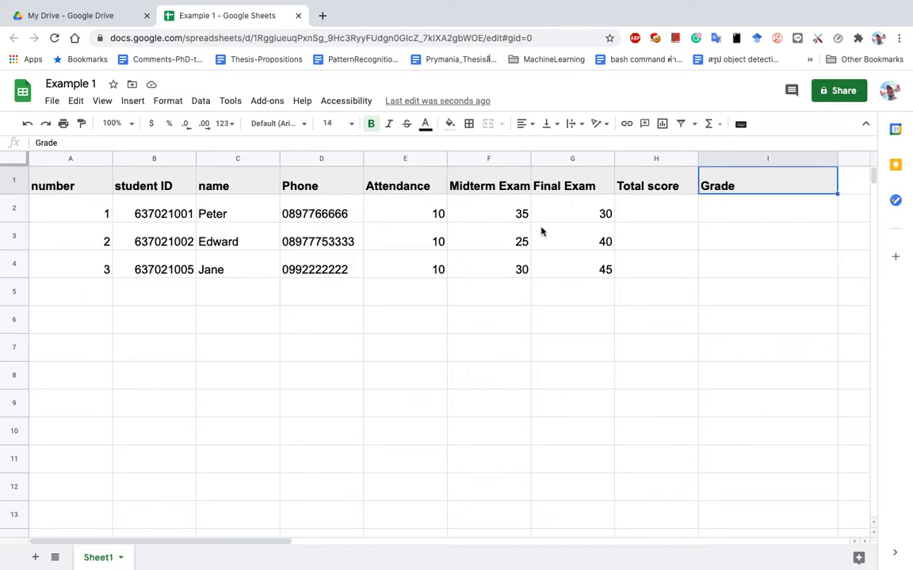
{"action": "left_click_drag", "start_coordinate": [435, 350], "coordinate": [574, 350]}
Type the test letters a, b and c into E7, F7 and G7.
{"action": "left_click", "coordinate": [429, 355]}
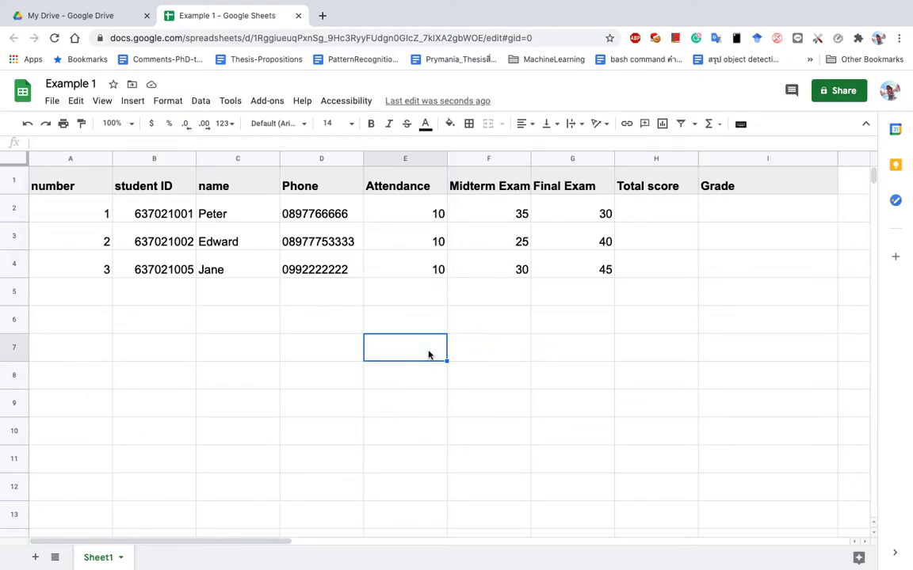
{"action": "type", "text": "a"}
{"action": "key", "text": "Tab"}
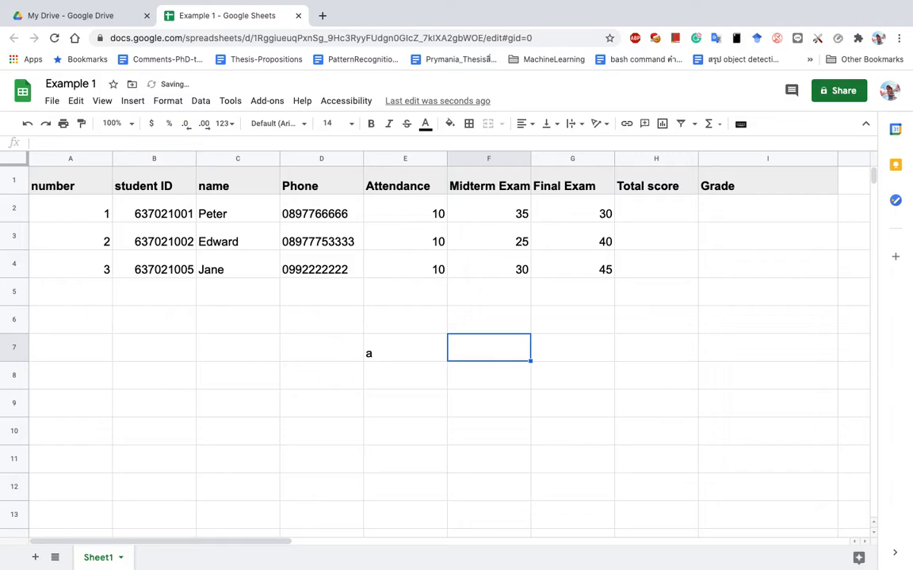
{"action": "type", "text": "b"}
{"action": "key", "text": "Tab"}
{"action": "type", "text": "c"}
{"action": "key", "text": "Tab"}
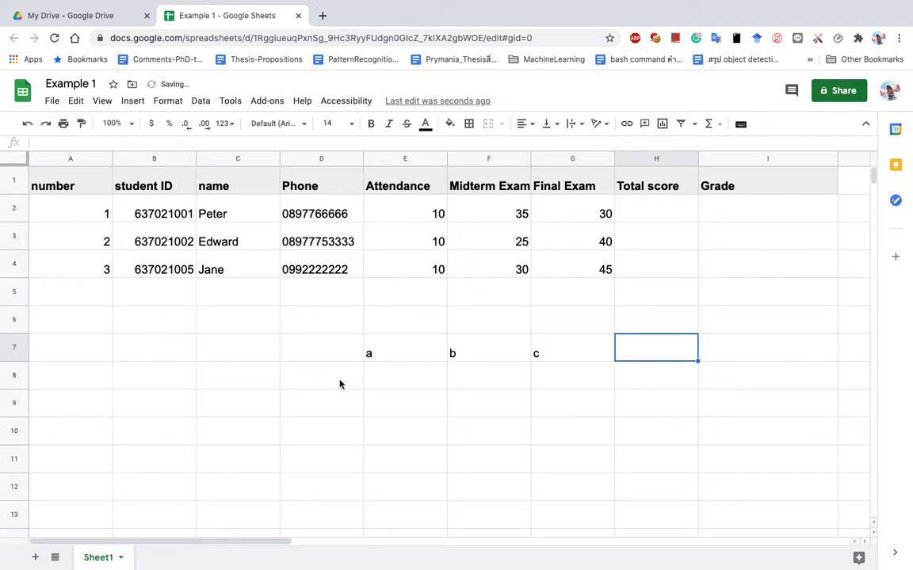
Merge E7:F7 into one cell, keeping only the value a.
{"action": "left_click_drag", "start_coordinate": [434, 353], "coordinate": [462, 358]}
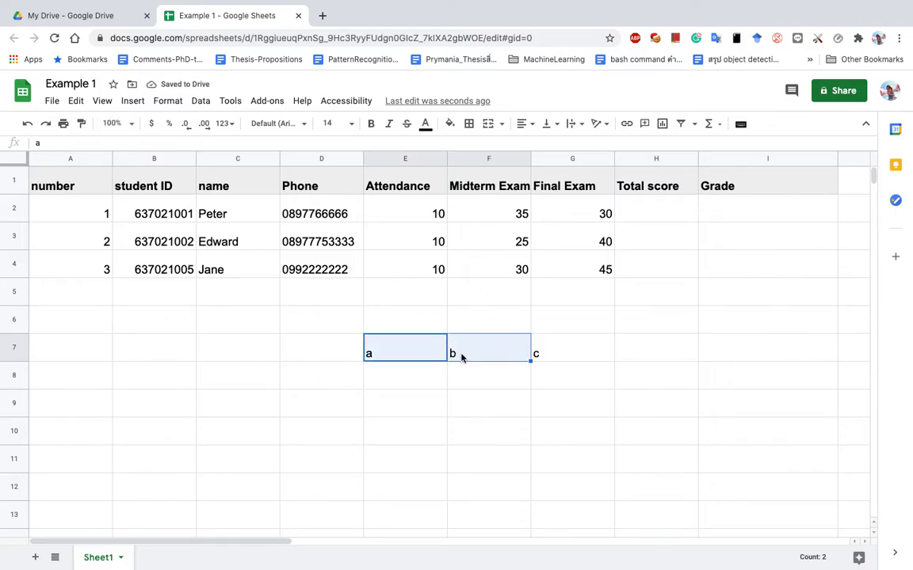
{"action": "left_click", "coordinate": [453, 354]}
{"action": "left_click_drag", "start_coordinate": [416, 359], "coordinate": [477, 350]}
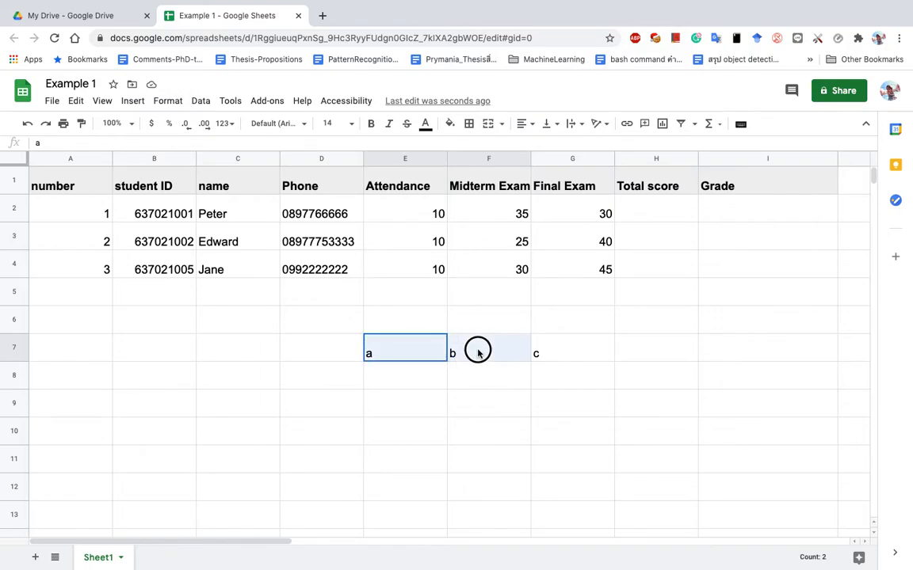
{"action": "left_click", "coordinate": [502, 125]}
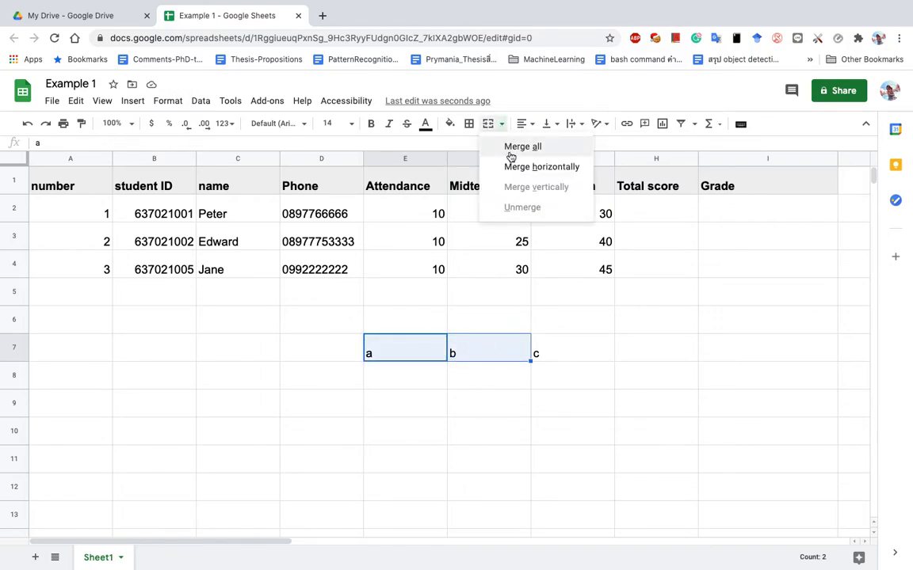
{"action": "left_click", "coordinate": [487, 123]}
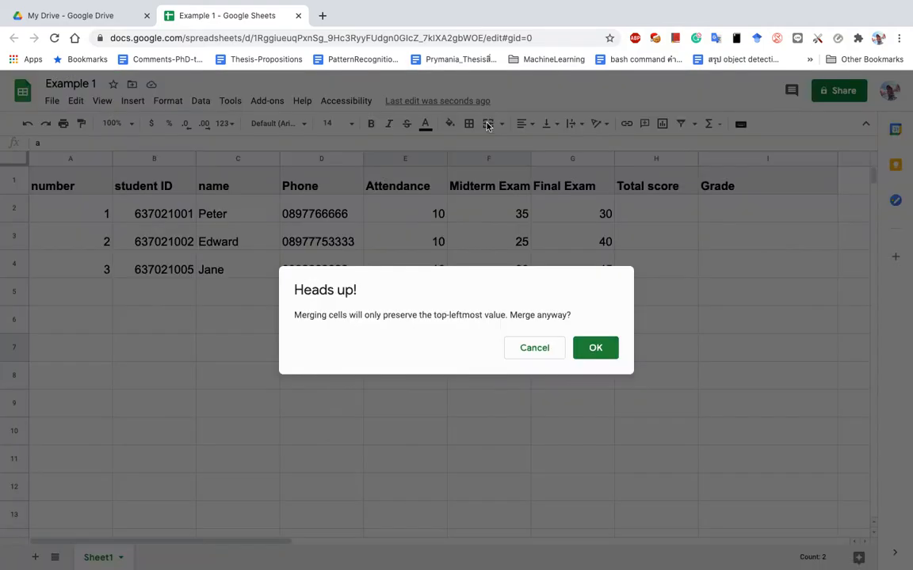
{"action": "left_click", "coordinate": [593, 348]}
{"action": "left_click", "coordinate": [474, 406]}
{"action": "left_click", "coordinate": [482, 346]}
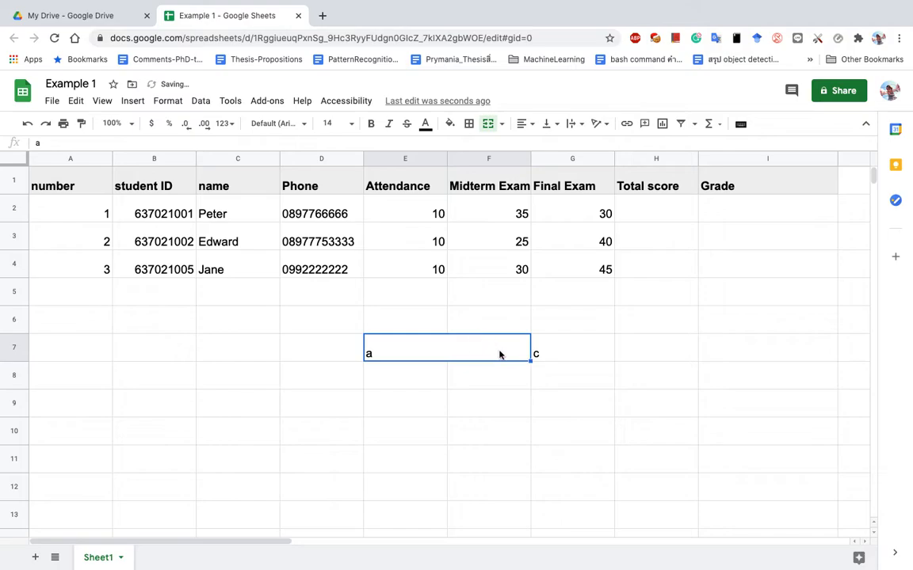
{"action": "left_click", "coordinate": [509, 392]}
{"action": "left_click", "coordinate": [477, 353]}
Merge the empty cells E8:G8 into one cell.
{"action": "left_click_drag", "start_coordinate": [424, 383], "coordinate": [556, 382]}
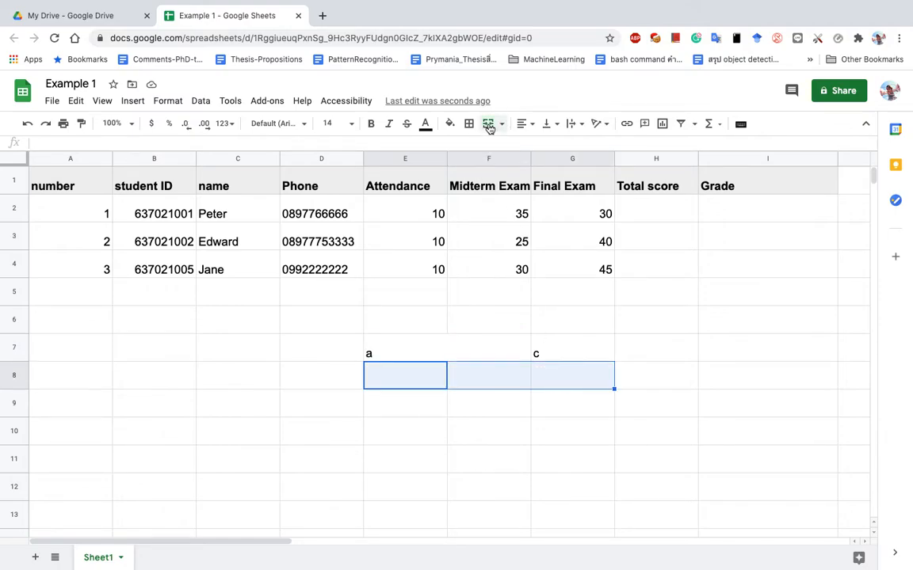
{"action": "left_click", "coordinate": [489, 125]}
{"action": "left_click", "coordinate": [507, 404]}
{"action": "left_click", "coordinate": [578, 381]}
{"action": "left_click", "coordinate": [506, 450]}
{"action": "left_click", "coordinate": [486, 380]}
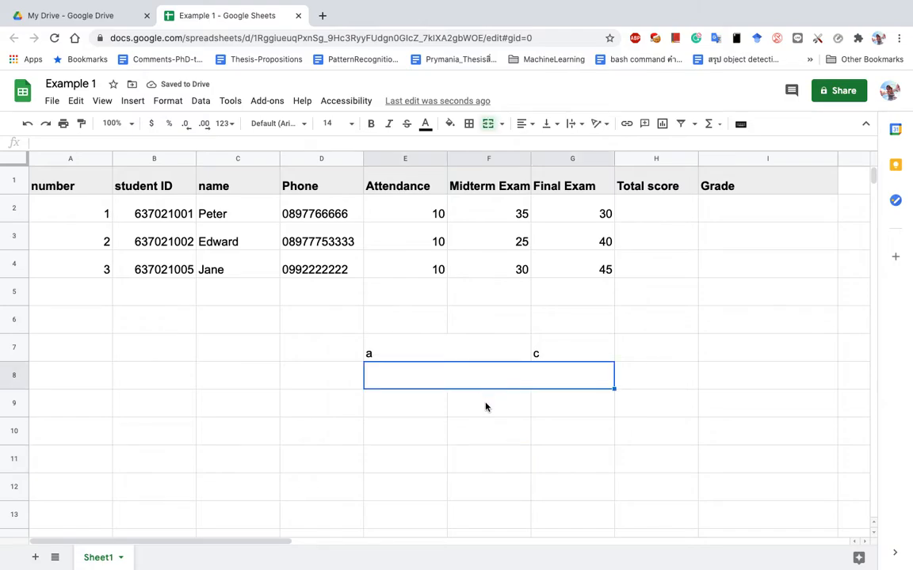
Unmerge both E7:F7 and E8:G8 back into separate cells.
{"action": "left_click", "coordinate": [418, 360]}
{"action": "left_click", "coordinate": [475, 356]}
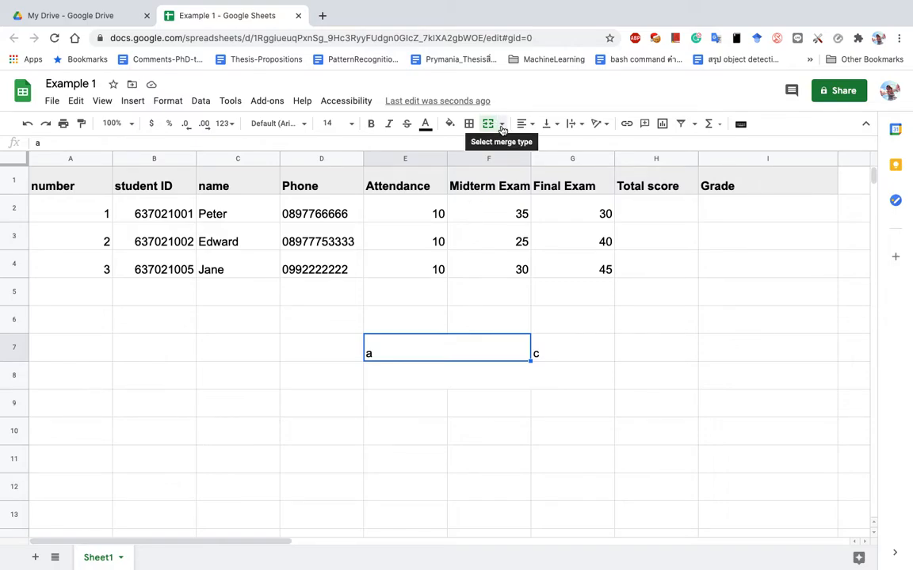
{"action": "left_click", "coordinate": [502, 127]}
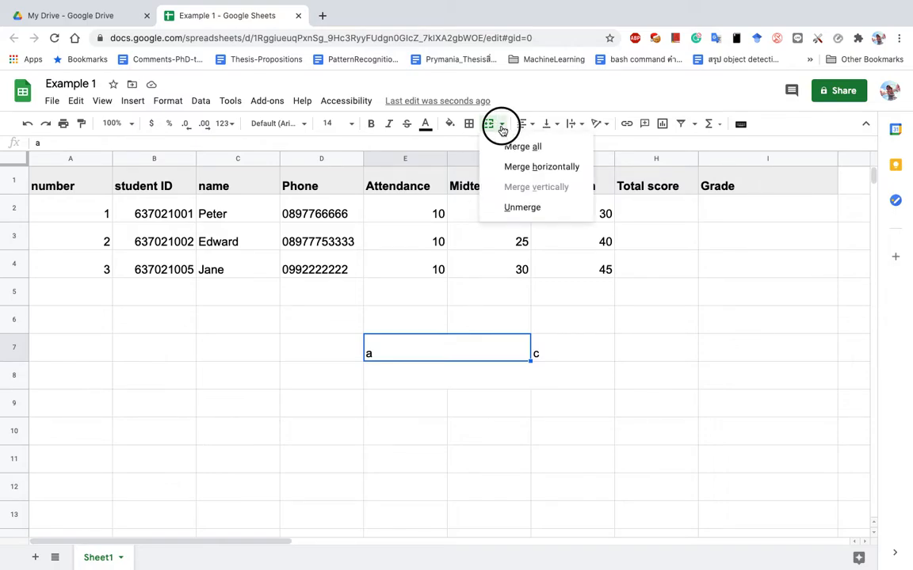
{"action": "left_click", "coordinate": [522, 208]}
{"action": "left_click", "coordinate": [487, 340]}
{"action": "left_click", "coordinate": [430, 347]}
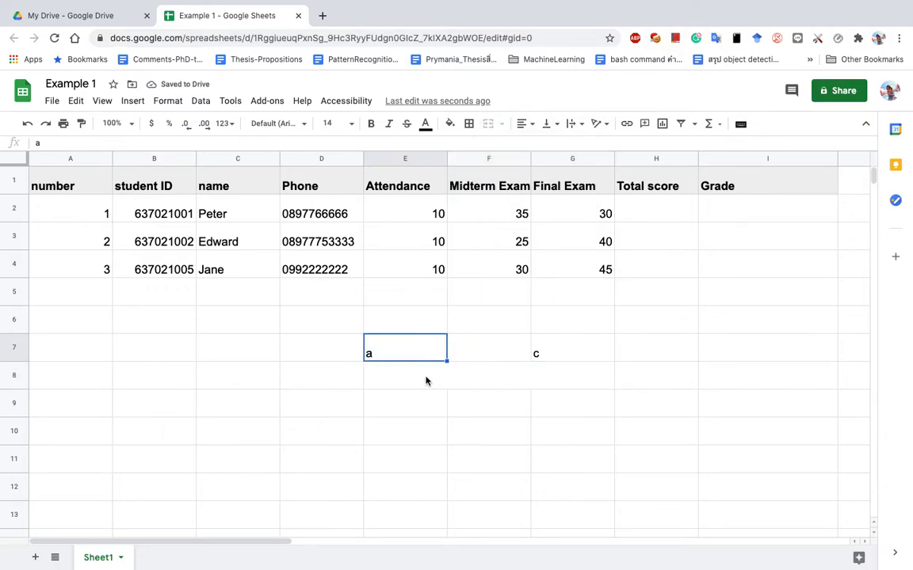
{"action": "left_click", "coordinate": [461, 381]}
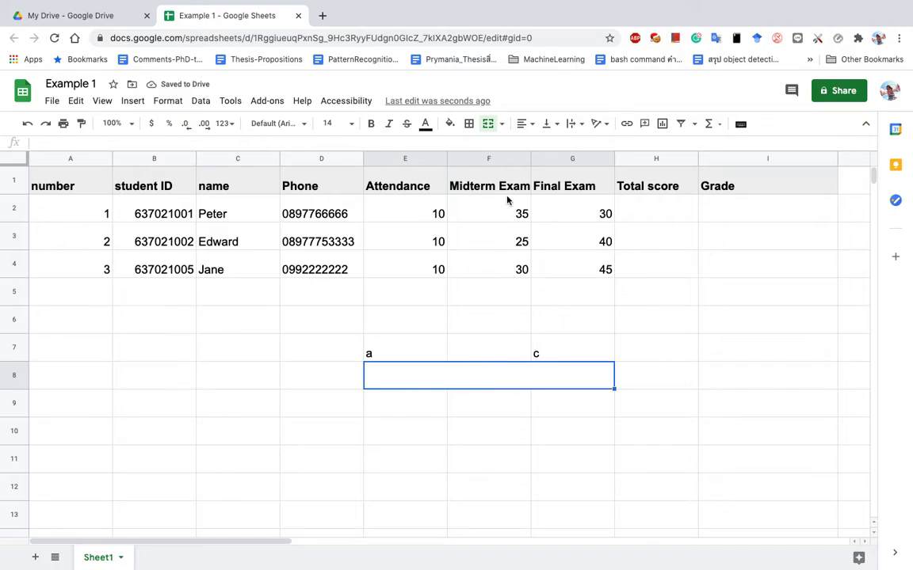
{"action": "left_click", "coordinate": [501, 124]}
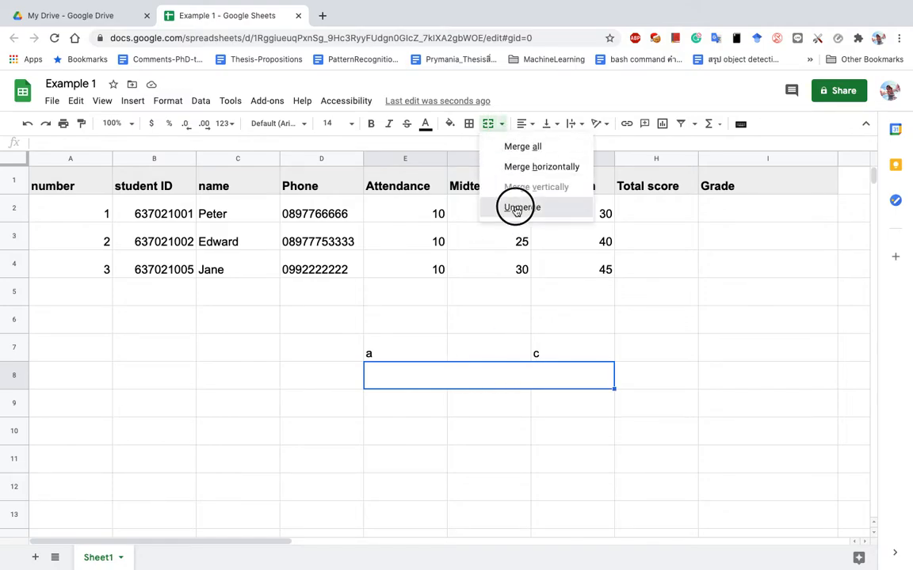
{"action": "left_click", "coordinate": [520, 206]}
{"action": "left_click", "coordinate": [554, 378]}
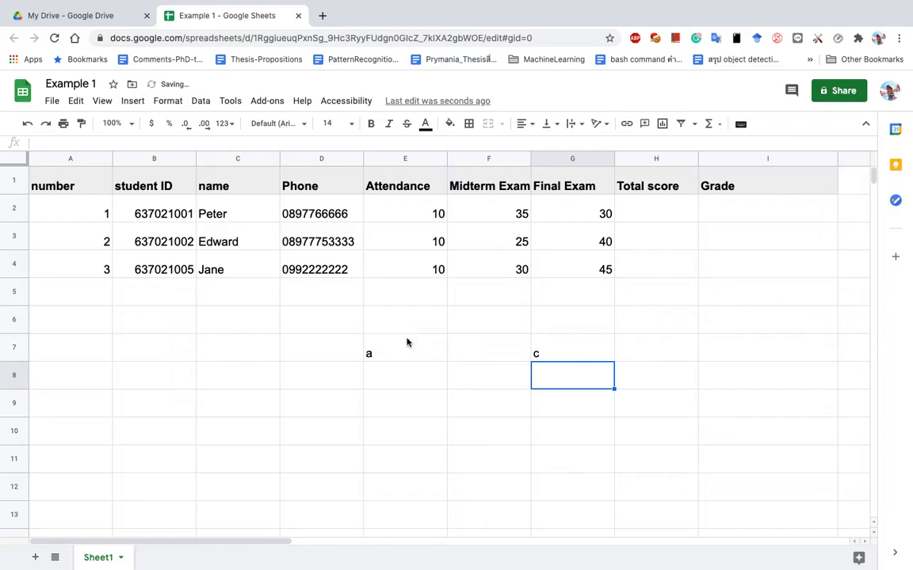
Delete the test letters a and c from E7:G7.
{"action": "left_click_drag", "start_coordinate": [407, 342], "coordinate": [554, 360]}
{"action": "key", "text": "Delete"}
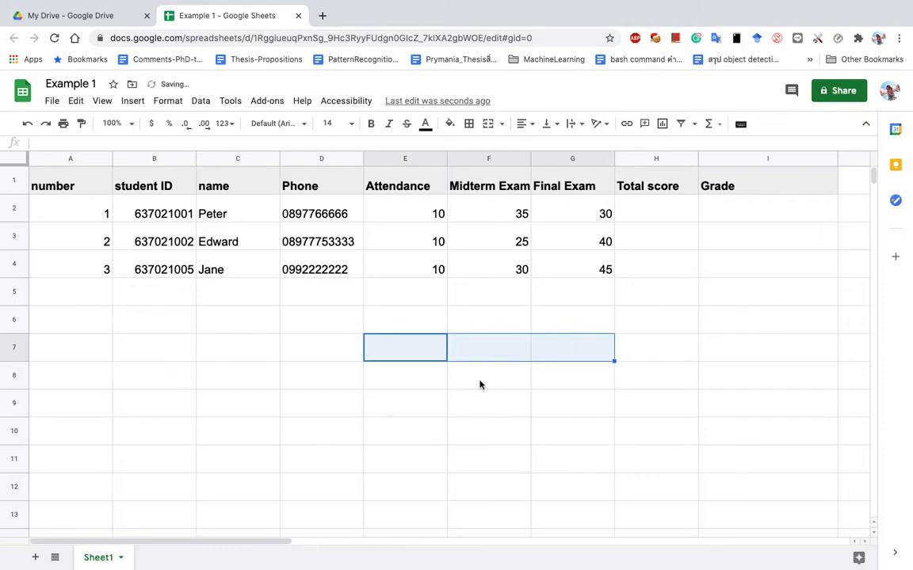
{"action": "left_click", "coordinate": [425, 358]}
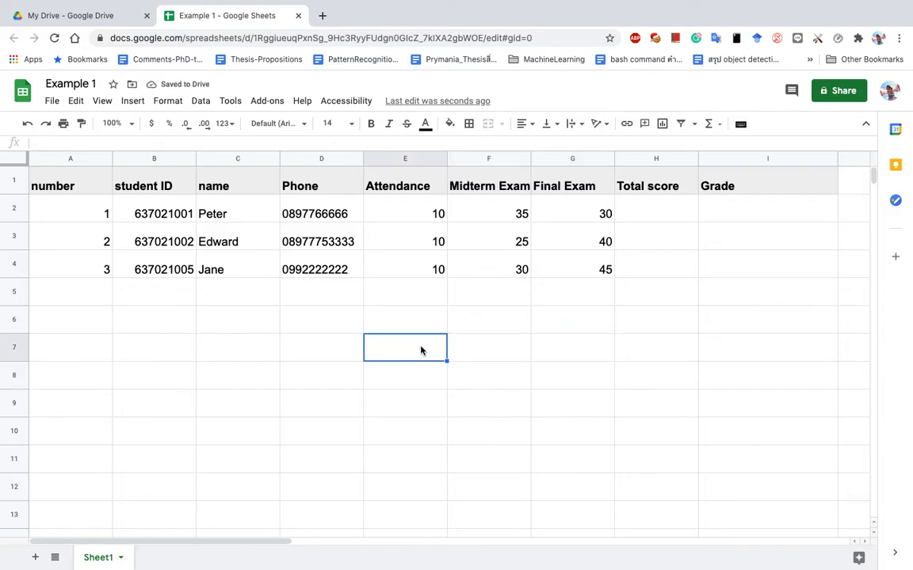
{"action": "left_click_drag", "start_coordinate": [420, 347], "coordinate": [430, 423]}
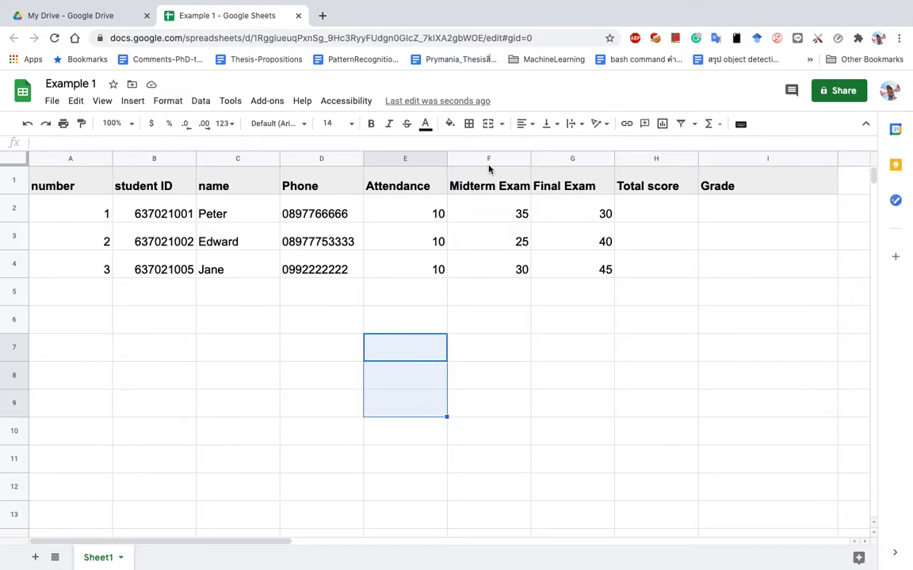
{"action": "left_click", "coordinate": [493, 127]}
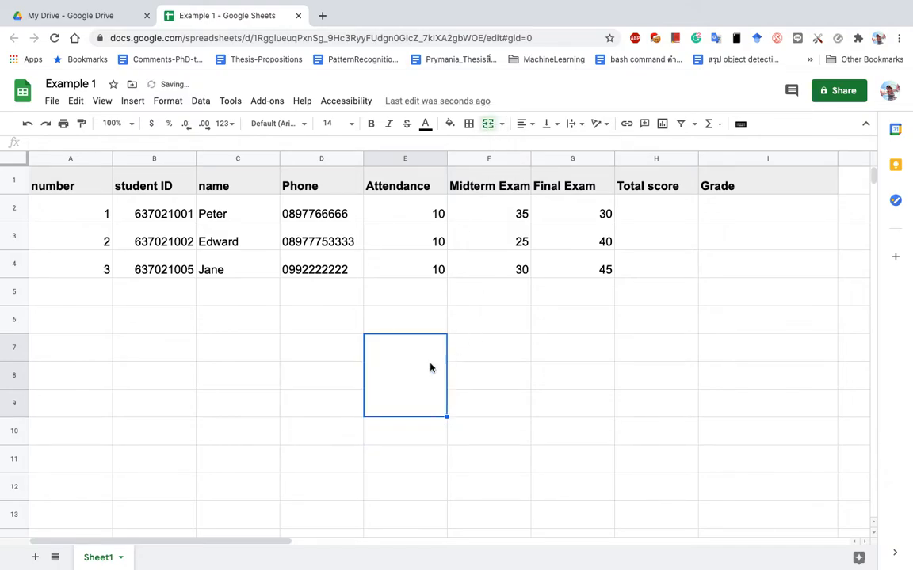
{"action": "left_click", "coordinate": [388, 351]}
{"action": "left_click", "coordinate": [333, 352]}
{"action": "left_click_drag", "start_coordinate": [411, 372], "coordinate": [413, 418]}
{"action": "type", "text": "cgfdgdf"}
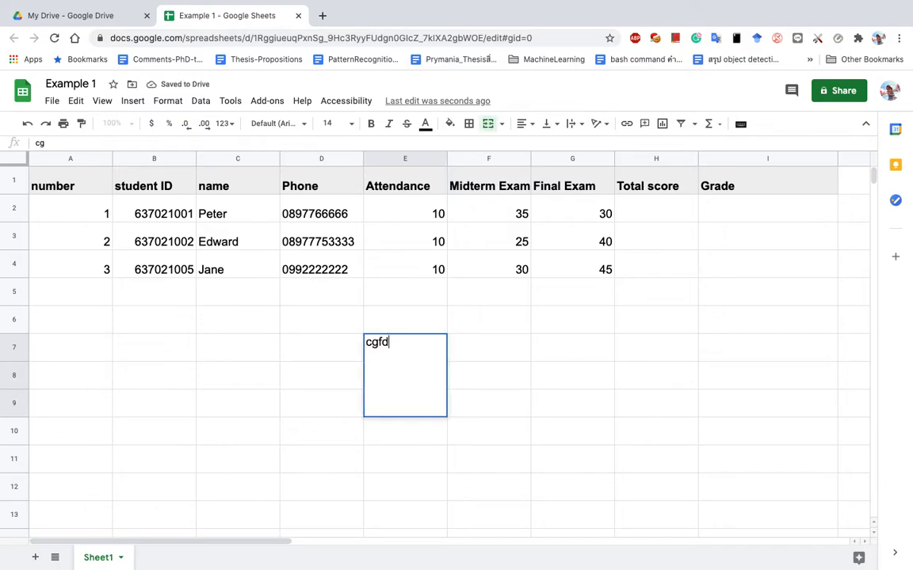
{"action": "left_click", "coordinate": [449, 124]}
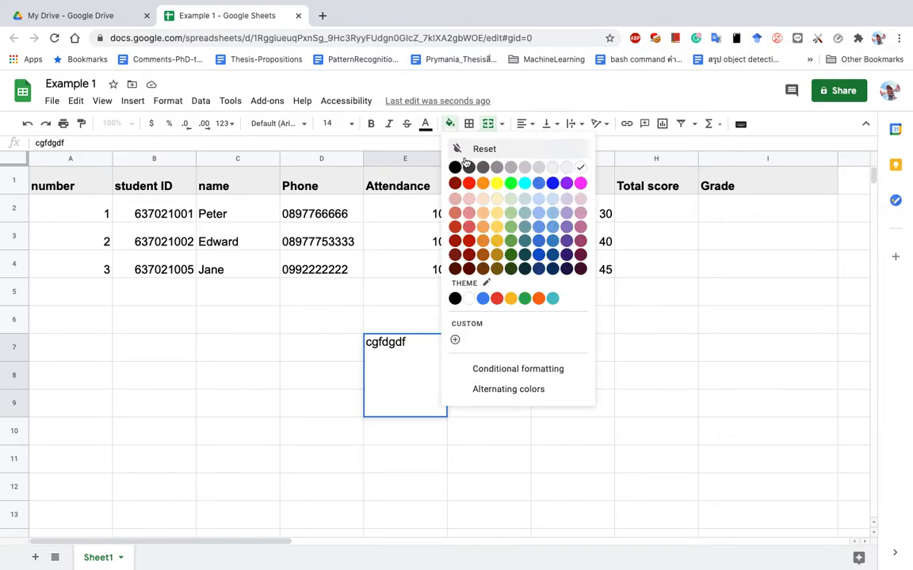
{"action": "left_click", "coordinate": [469, 183]}
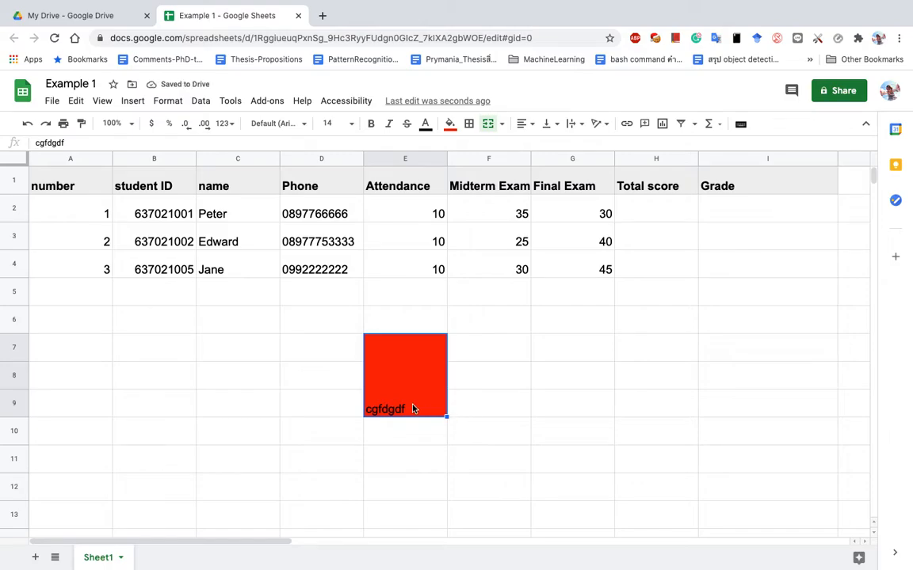
{"action": "key", "text": "ctrl+z"}
{"action": "key", "text": "ctrl+z"}
{"action": "key", "text": "ctrl+z"}
{"action": "left_click", "coordinate": [499, 387]}
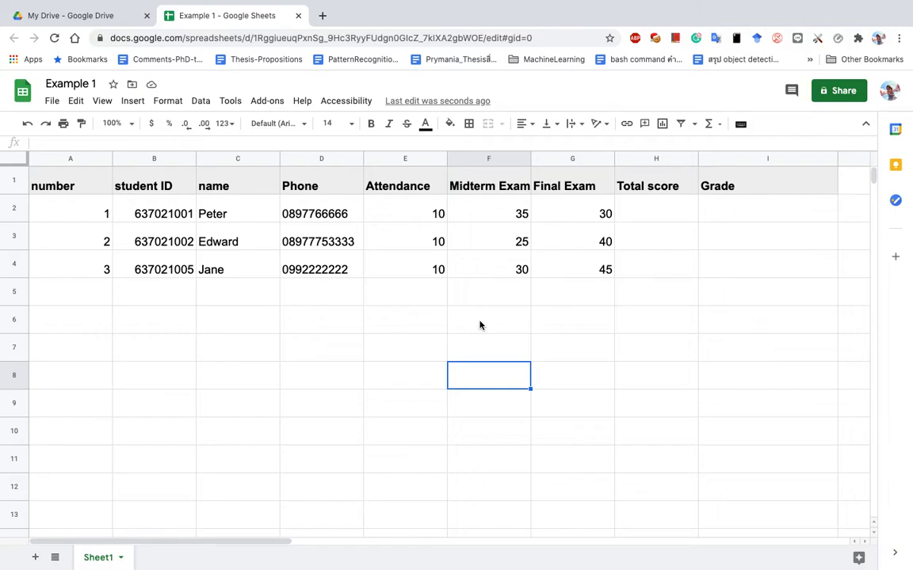
{"action": "key", "text": "ctrl+Right"}
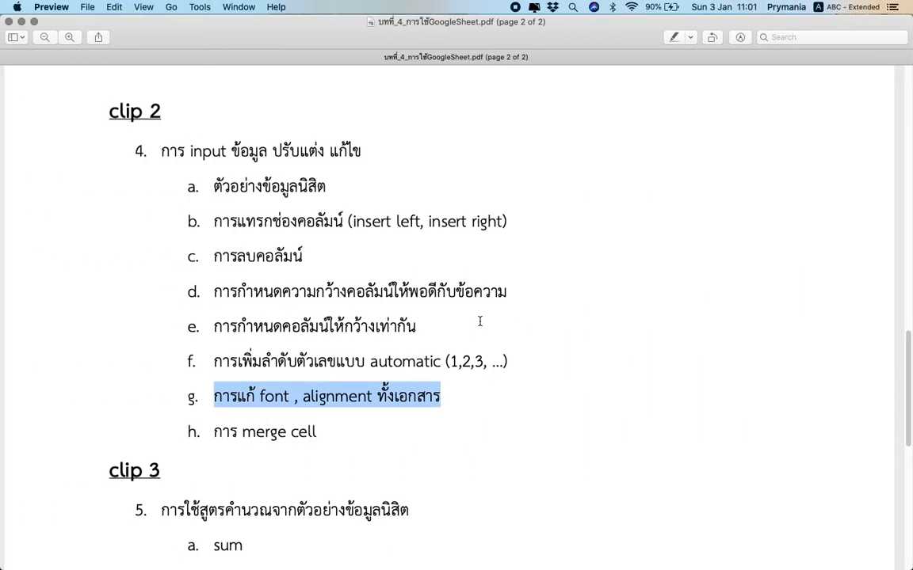
{"action": "scroll", "coordinate": [479, 321], "scroll_direction": "down", "scroll_amount": 5}
{"action": "scroll", "coordinate": [479, 321], "scroll_direction": "up", "scroll_amount": 3}
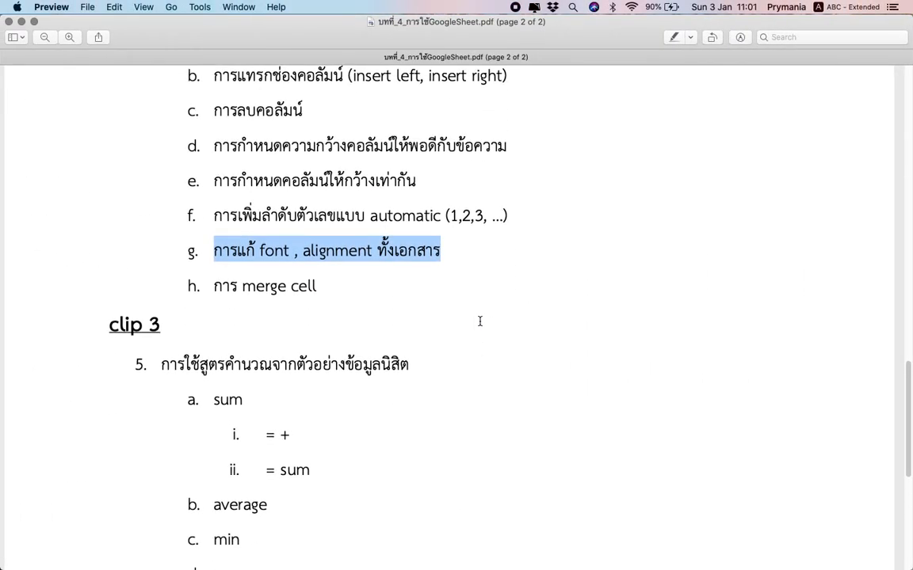
{"action": "scroll", "coordinate": [479, 321], "scroll_direction": "up", "scroll_amount": 3}
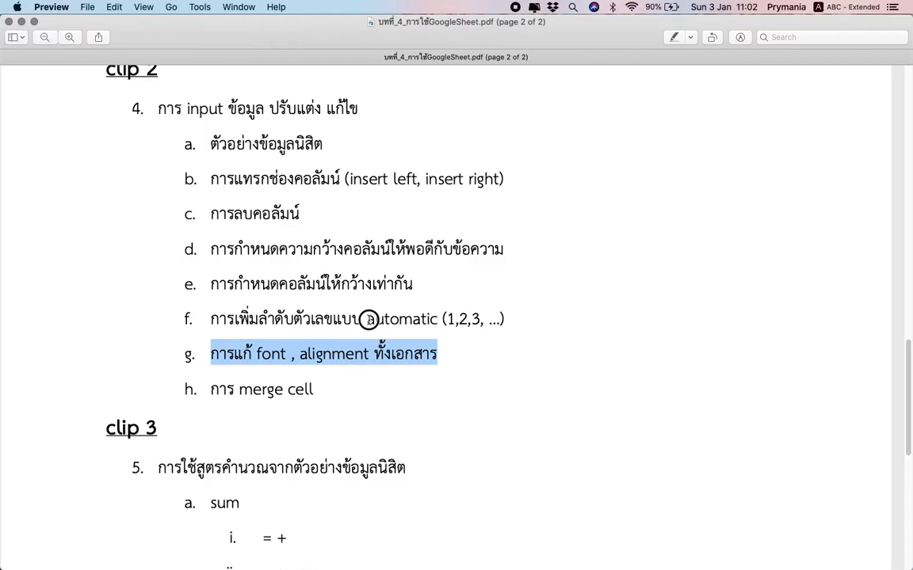
{"action": "left_click_drag", "start_coordinate": [366, 319], "coordinate": [501, 319]}
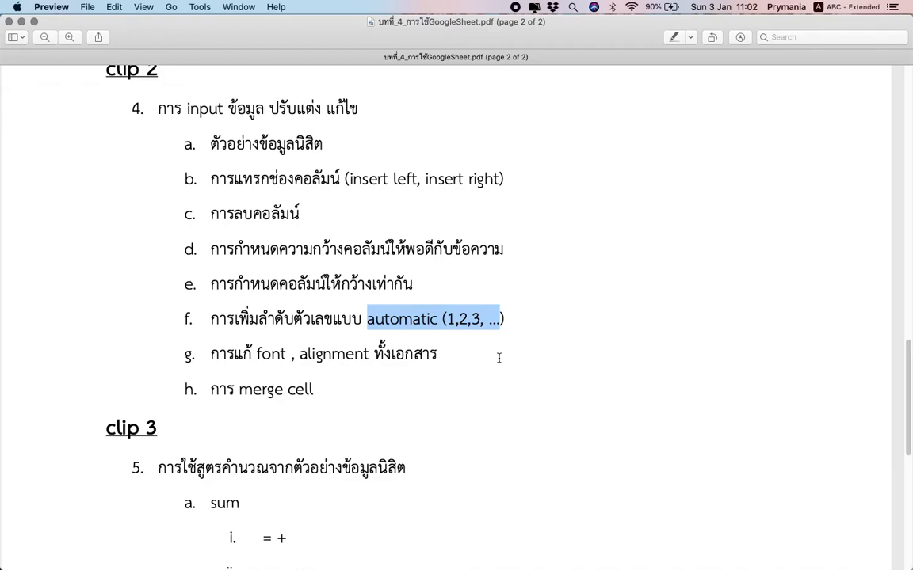
{"action": "scroll", "coordinate": [498, 358], "scroll_direction": "down", "scroll_amount": 5}
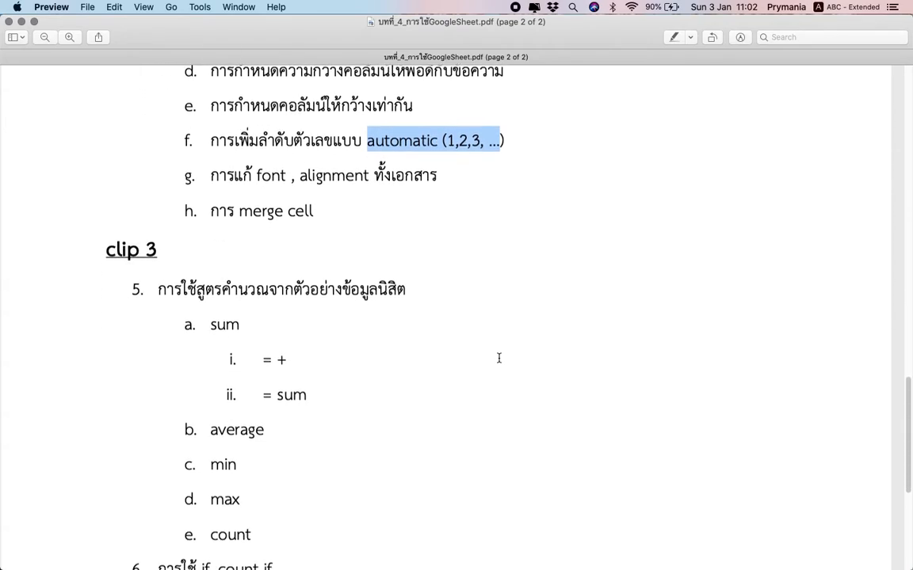
{"action": "key", "text": "ctrl+Right"}
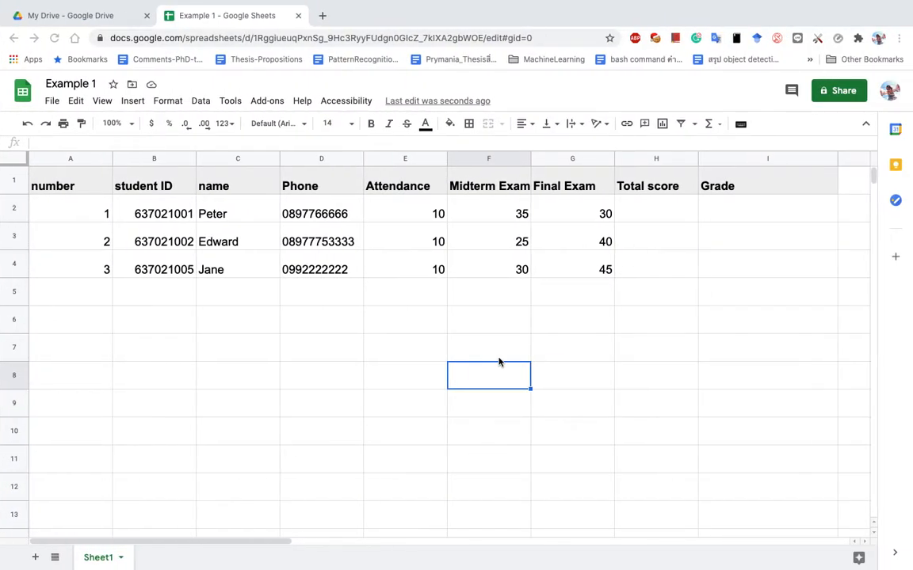
Autofill from A3:A4 down to row 11 so the number column reads 4 through 10.
{"action": "left_click", "coordinate": [96, 211]}
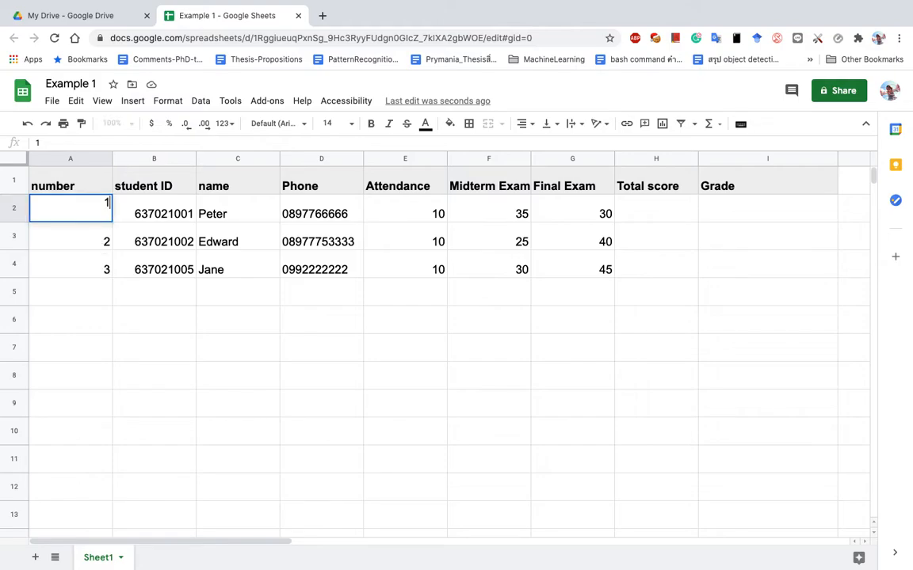
{"action": "key", "text": "Down"}
{"action": "key", "text": "Down"}
{"action": "key", "text": "Return"}
{"action": "key", "text": "Return"}
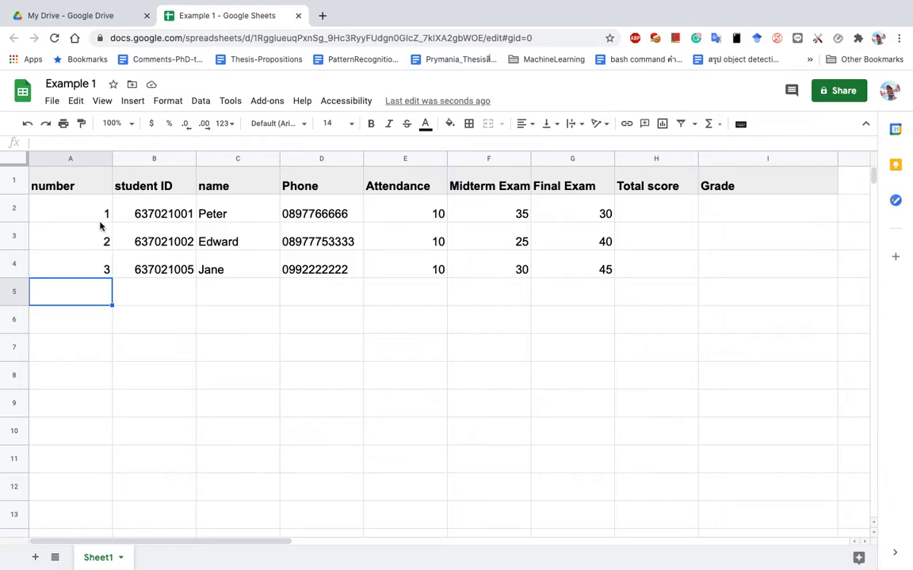
{"action": "left_click_drag", "start_coordinate": [104, 242], "coordinate": [101, 271]}
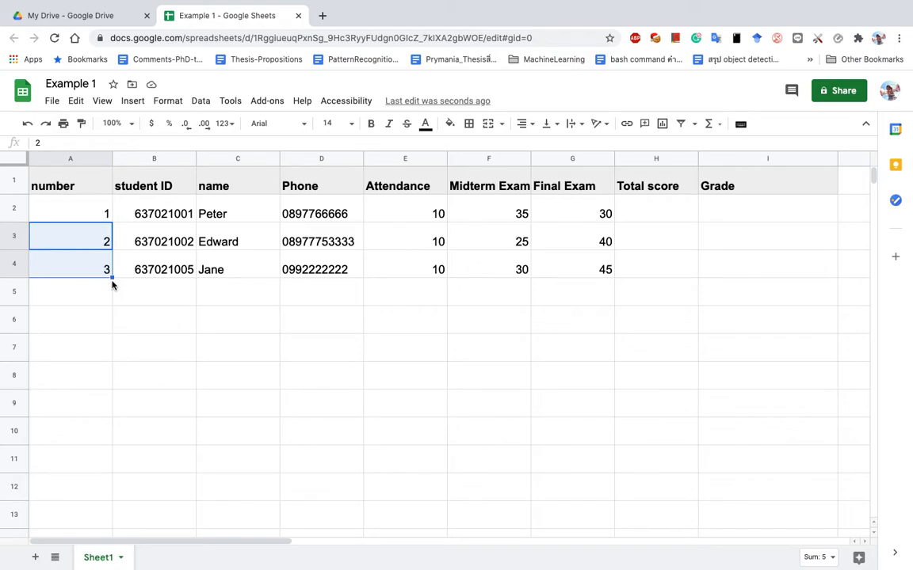
{"action": "left_click_drag", "start_coordinate": [111, 277], "coordinate": [107, 467]}
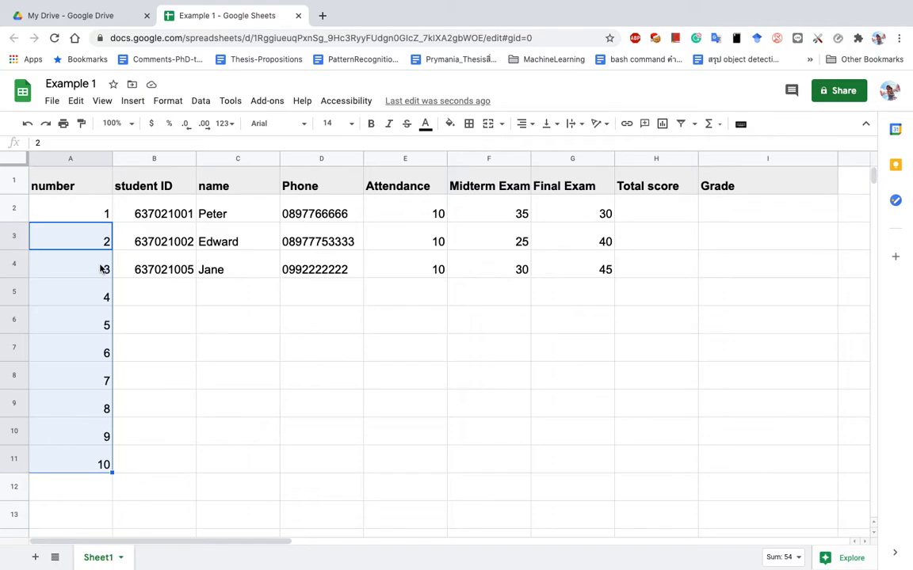
{"action": "left_click", "coordinate": [419, 358]}
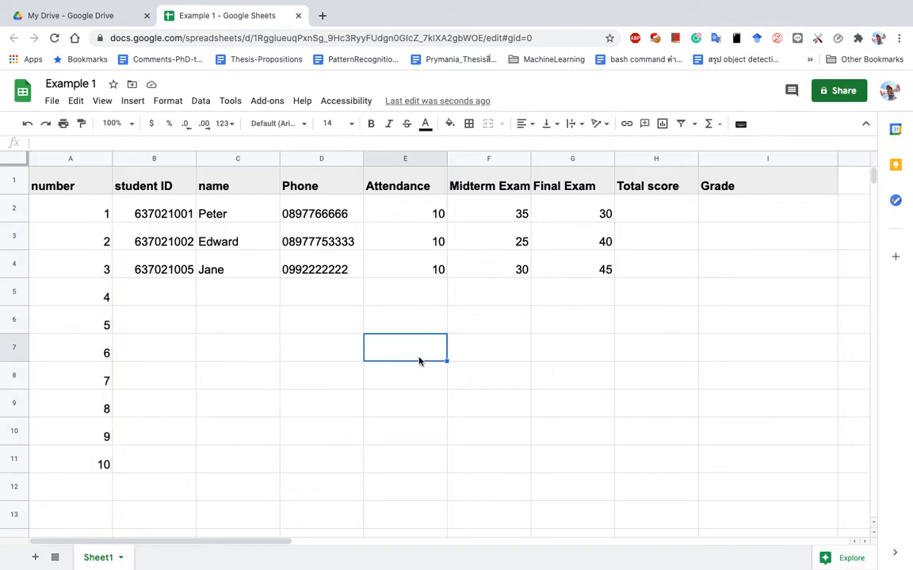
Enter practice values 2 and 4 in E7:E8 and select them.
{"action": "type", "text": "2"}
{"action": "key", "text": "Return"}
{"action": "type", "text": "4"}
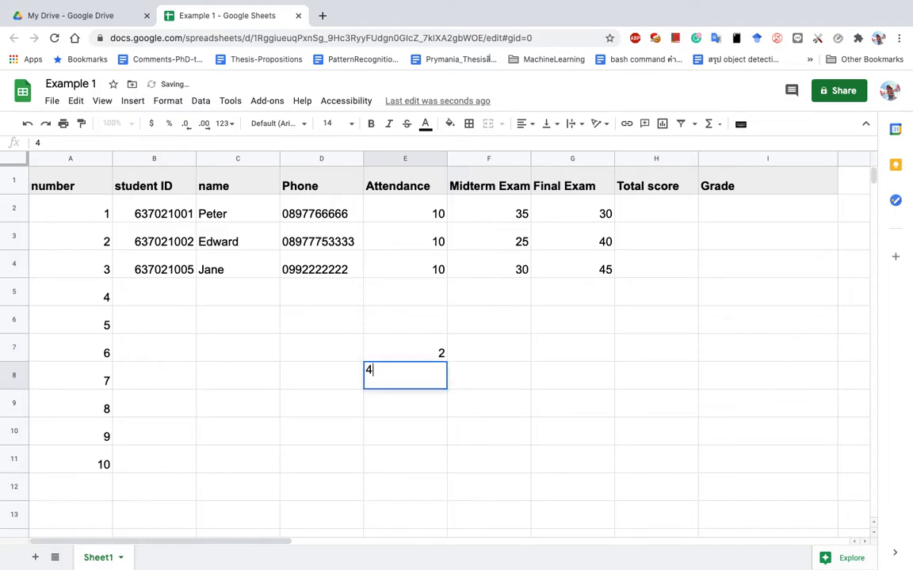
{"action": "key", "text": "Return"}
{"action": "left_click_drag", "start_coordinate": [436, 348], "coordinate": [446, 495]}
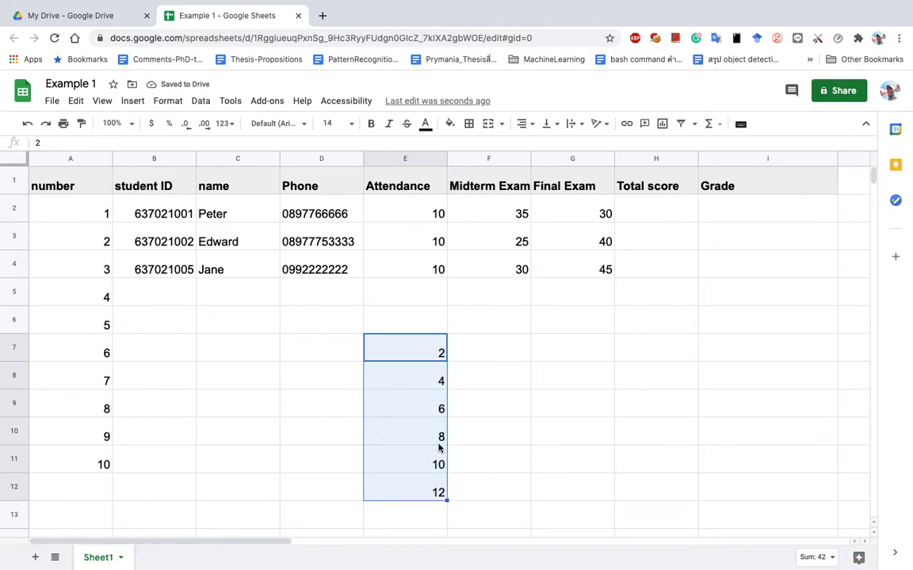
{"action": "left_click_drag", "start_coordinate": [423, 347], "coordinate": [424, 380]}
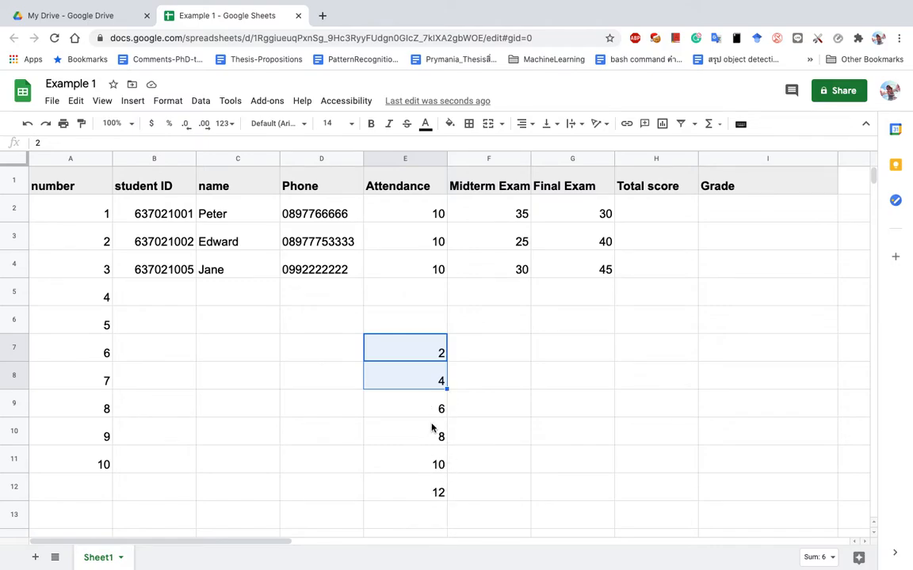
Enter practice values 5 and 10 in F7:F8, then replace them with 10 and 20.
{"action": "left_click", "coordinate": [492, 357]}
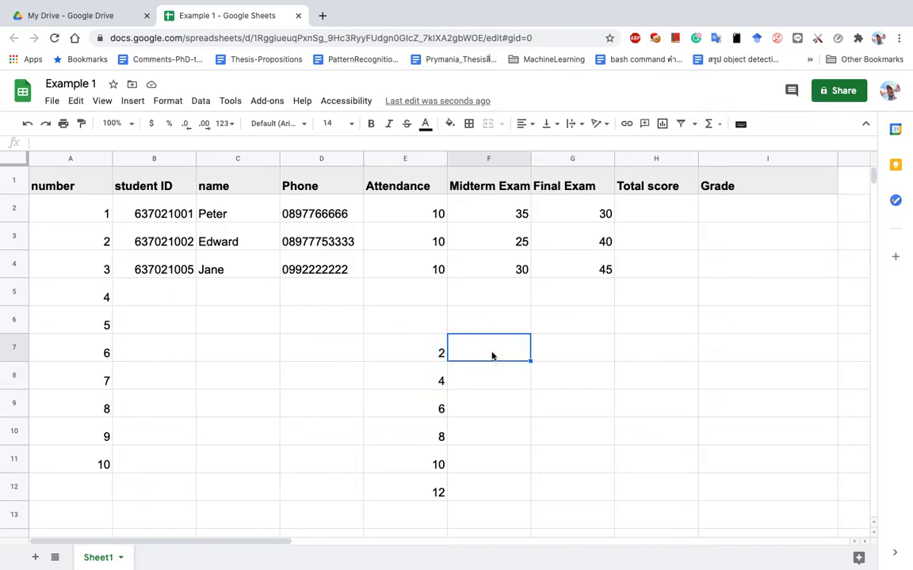
{"action": "type", "text": "5"}
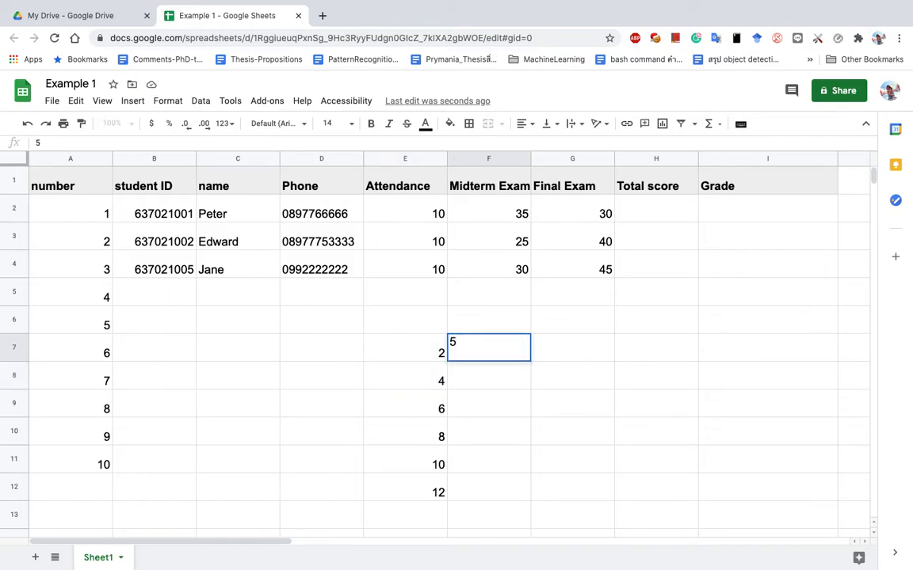
{"action": "key", "text": "Return"}
{"action": "type", "text": "10"}
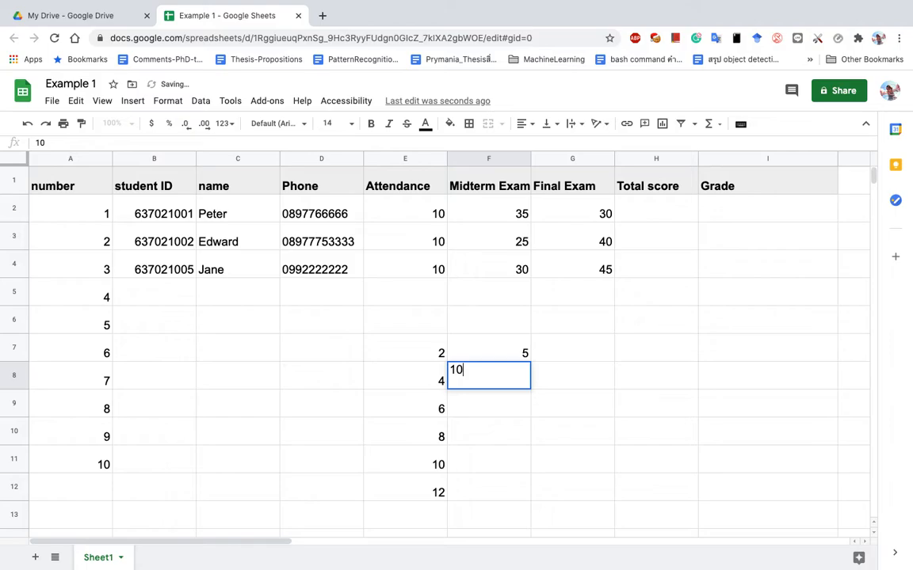
{"action": "key", "text": "Return"}
{"action": "left_click_drag", "start_coordinate": [508, 354], "coordinate": [538, 489]}
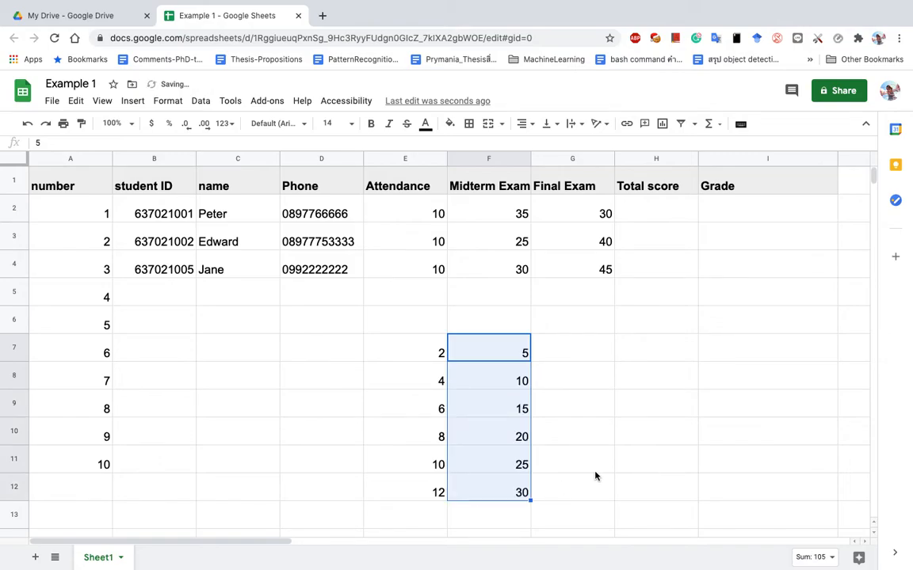
{"action": "left_click", "coordinate": [507, 357]}
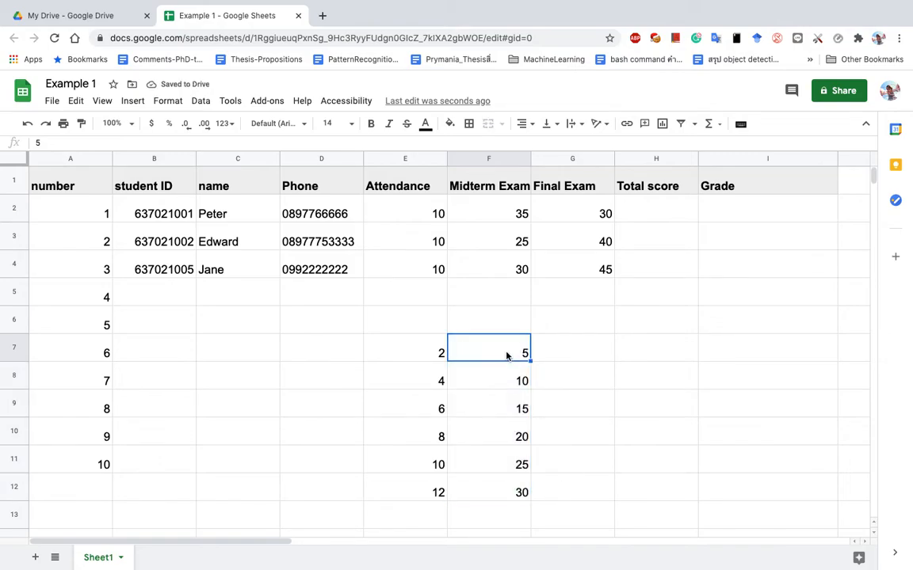
{"action": "type", "text": "10"}
{"action": "key", "text": "Return"}
{"action": "type", "text": "20"}
{"action": "key", "text": "Return"}
Clear F9:F12, extend the 10, 20 series down column F, then delete E7:F12.
{"action": "left_click_drag", "start_coordinate": [507, 410], "coordinate": [508, 496]}
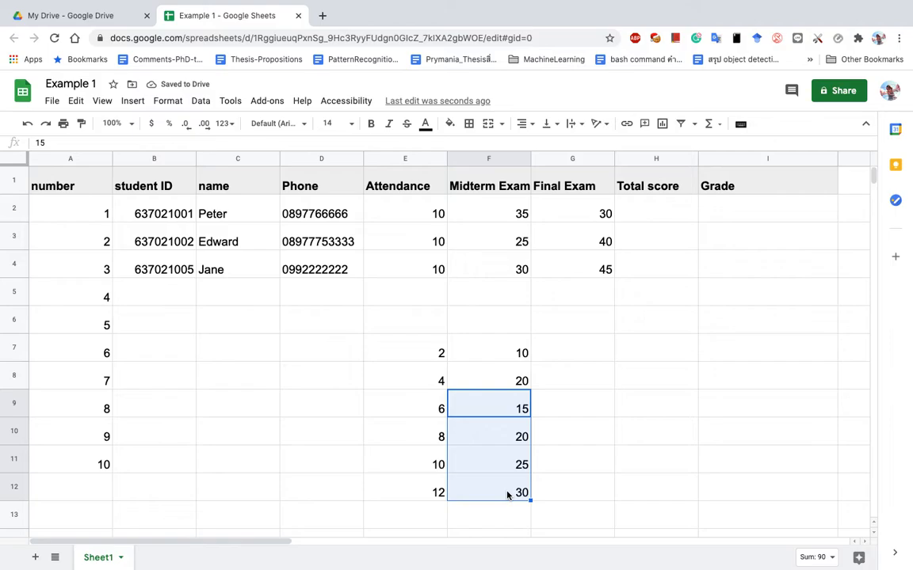
{"action": "key", "text": "Delete"}
{"action": "left_click_drag", "start_coordinate": [520, 353], "coordinate": [527, 493]}
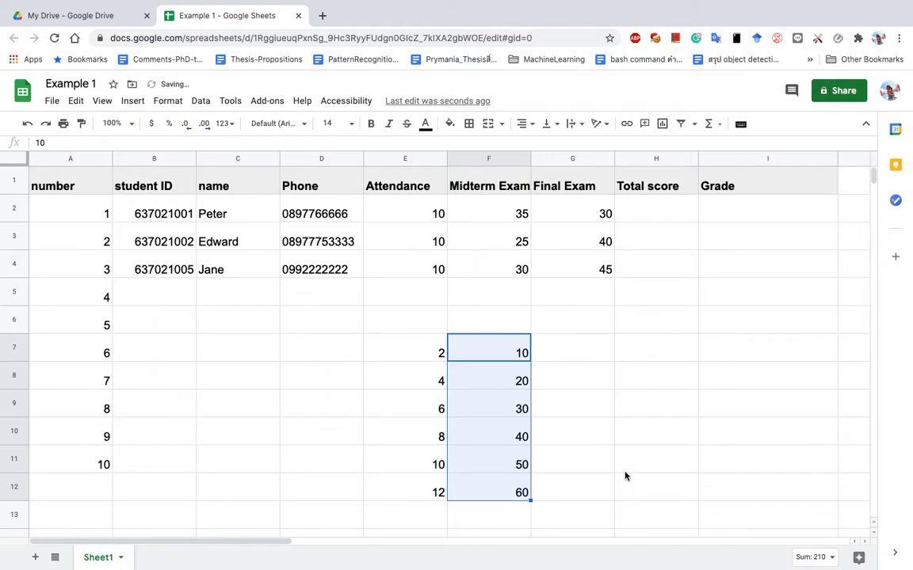
{"action": "left_click_drag", "start_coordinate": [423, 345], "coordinate": [499, 492]}
{"action": "key", "text": "Delete"}
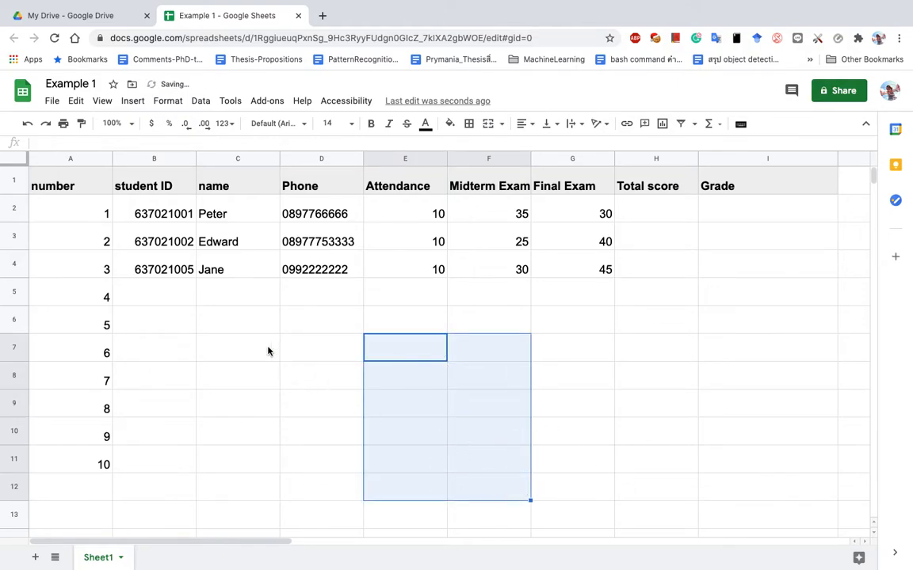
Clear the numbers in A2:A11 and re-enter 1, 2 and 3 in A2:A4.
{"action": "left_click", "coordinate": [106, 212]}
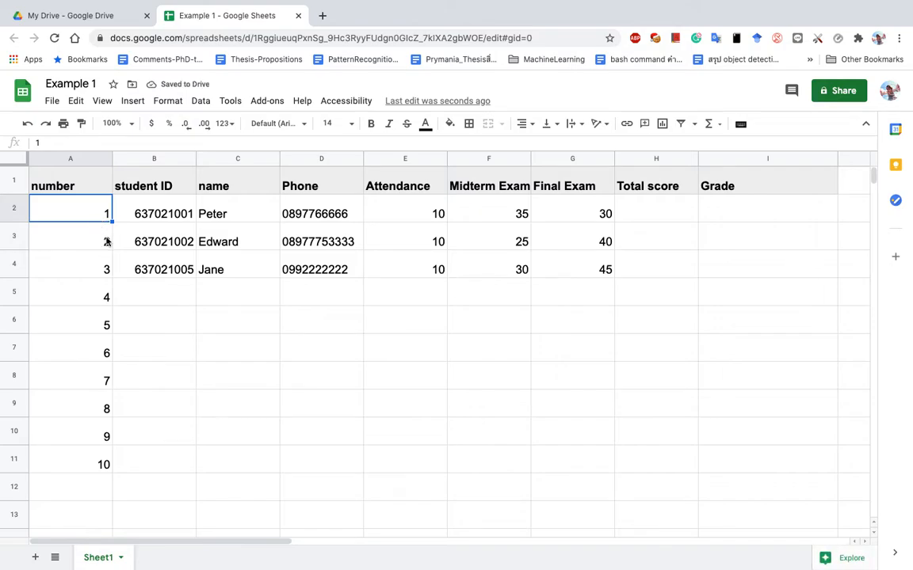
{"action": "left_click_drag", "start_coordinate": [106, 212], "coordinate": [110, 460]}
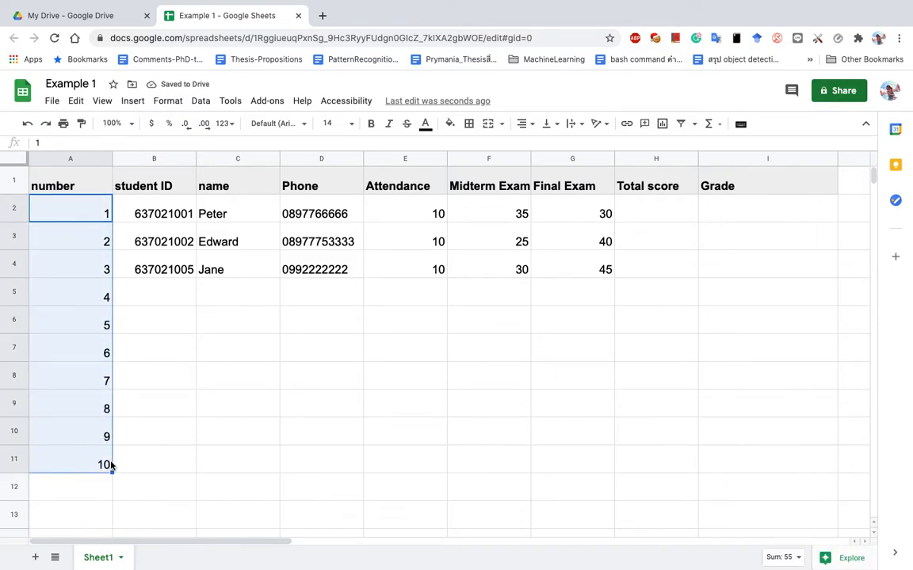
{"action": "key", "text": "Delete"}
{"action": "left_click", "coordinate": [101, 216]}
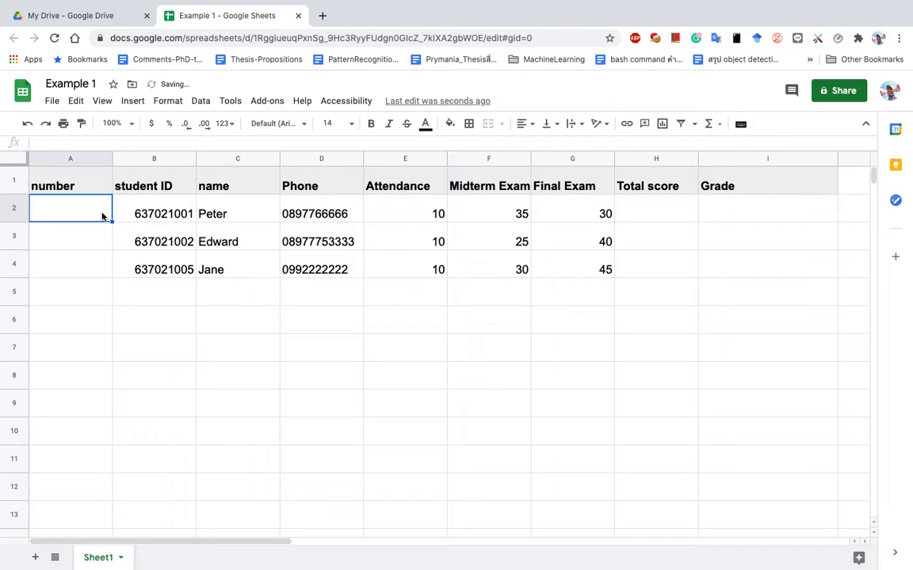
{"action": "type", "text": "1"}
{"action": "key", "text": "Return"}
{"action": "type", "text": "3"}
{"action": "key", "text": "Return"}
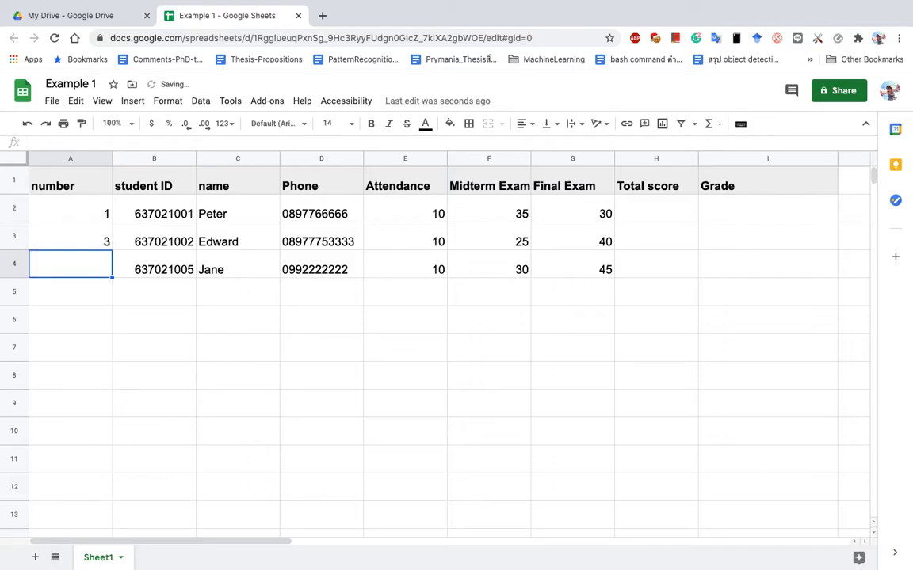
{"action": "key", "text": "Up"}
{"action": "type", "text": "2"}
{"action": "key", "text": "Return"}
Try extending the number sequence down column A with the fill handle.
{"action": "left_click_drag", "start_coordinate": [98, 210], "coordinate": [111, 457]}
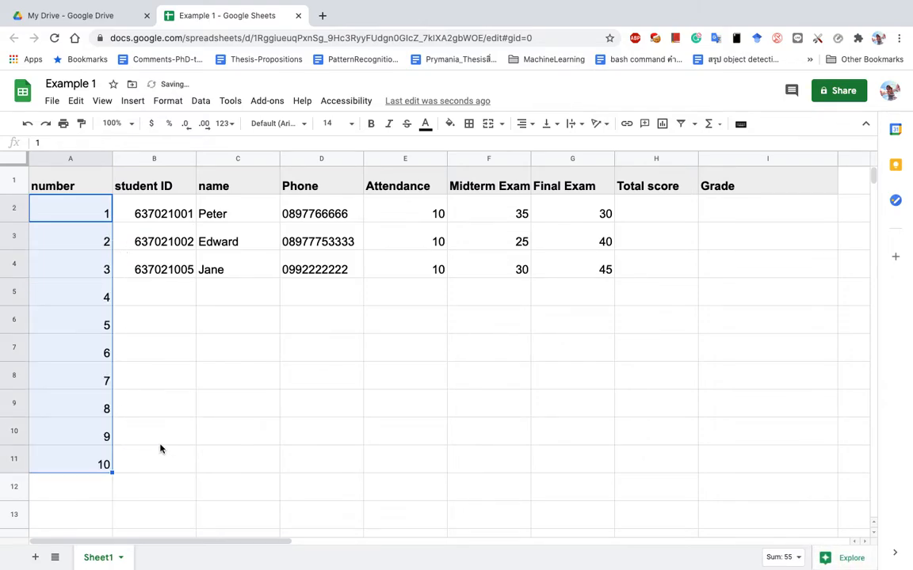
{"action": "left_click", "coordinate": [161, 443]}
{"action": "left_click", "coordinate": [94, 440]}
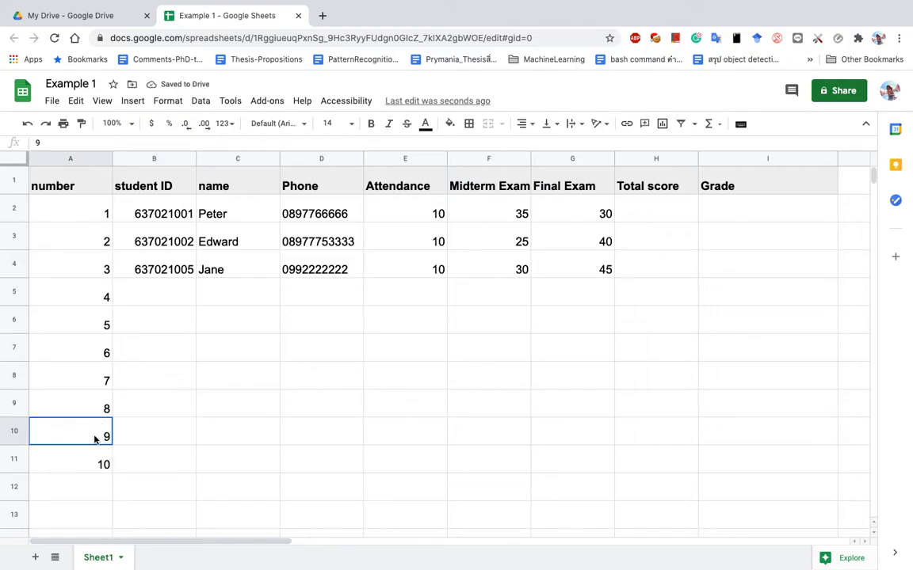
{"action": "left_click_drag", "start_coordinate": [95, 438], "coordinate": [102, 473]}
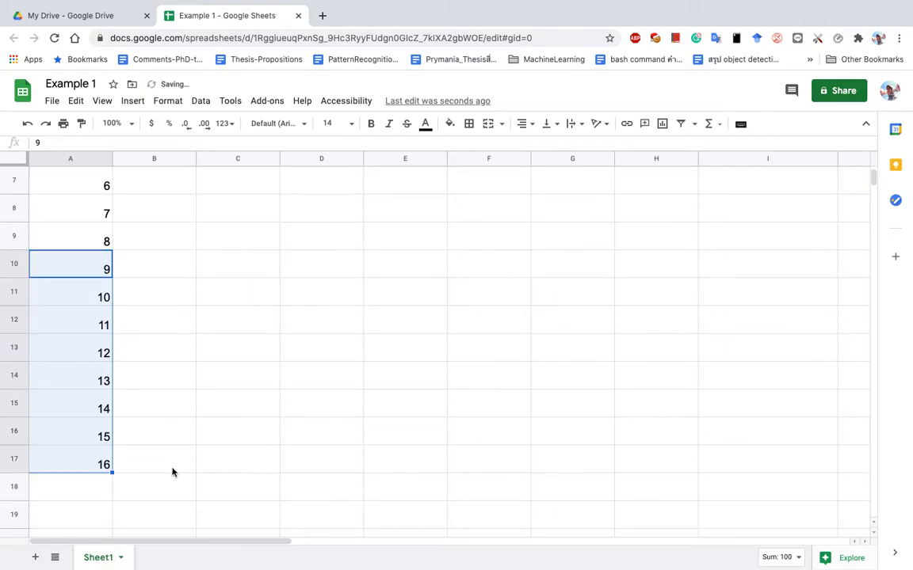
Delete the extra numbers 4 to 16 from A5 downward.
{"action": "scroll", "coordinate": [168, 465], "scroll_direction": "down", "scroll_amount": 2}
{"action": "scroll", "coordinate": [167, 452], "scroll_direction": "up", "scroll_amount": 5}
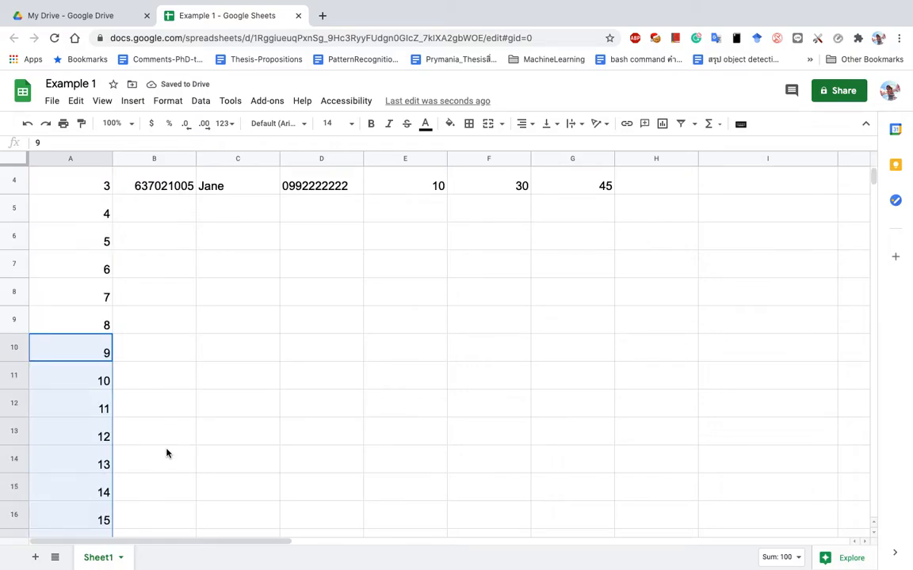
{"action": "left_click_drag", "start_coordinate": [93, 299], "coordinate": [102, 379]}
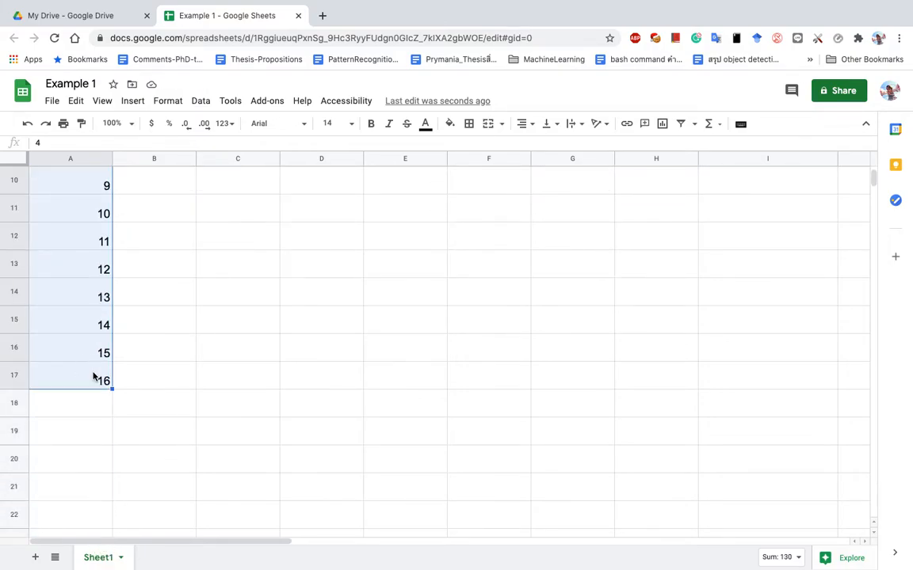
{"action": "key", "text": "Delete"}
{"action": "scroll", "coordinate": [183, 390], "scroll_direction": "up", "scroll_amount": 5}
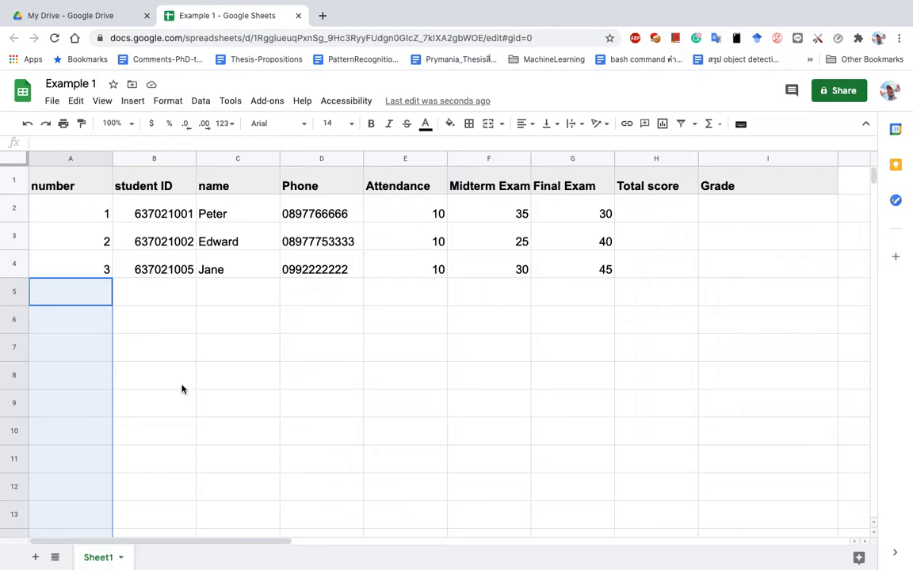
{"action": "left_click", "coordinate": [650, 215]}
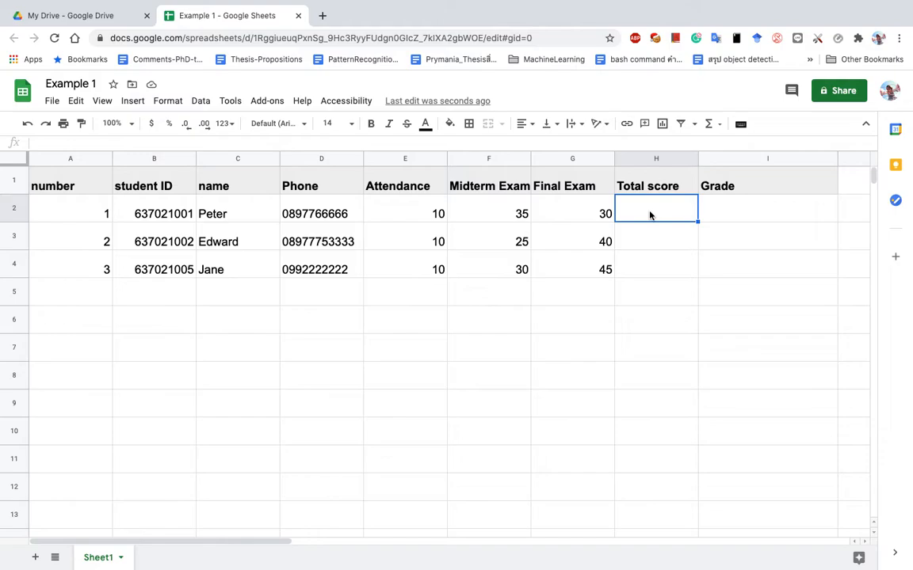
{"action": "type", "text": "=su"}
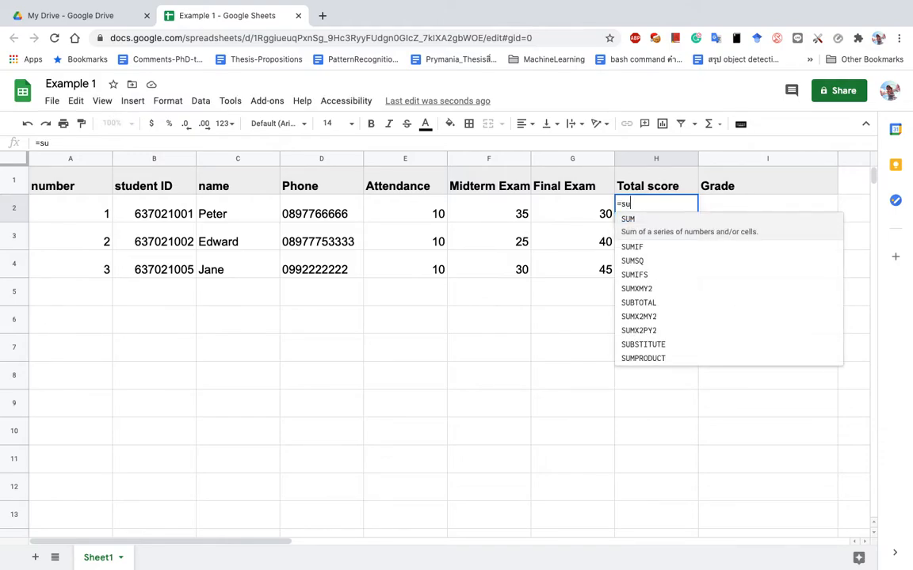
{"action": "key", "text": "BackSpace"}
{"action": "key", "text": "BackSpace"}
{"action": "left_click", "coordinate": [678, 271]}
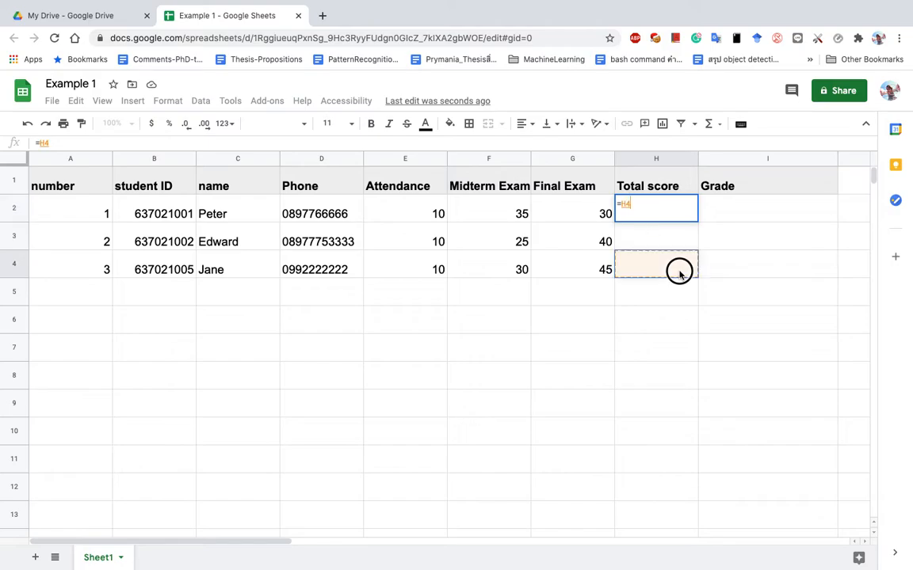
{"action": "left_click", "coordinate": [655, 183]}
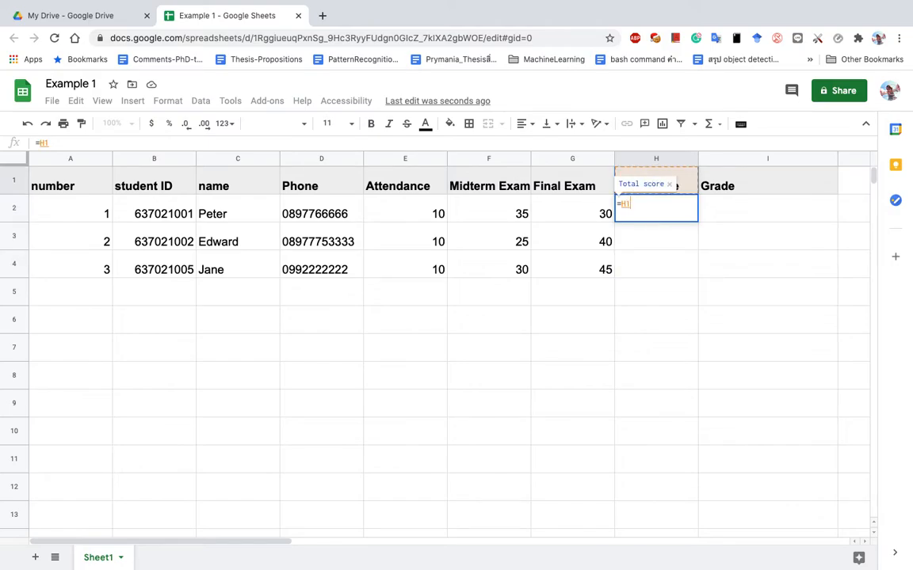
{"action": "key", "text": "Escape"}
{"action": "left_click", "coordinate": [656, 262]}
{"action": "left_click", "coordinate": [648, 179]}
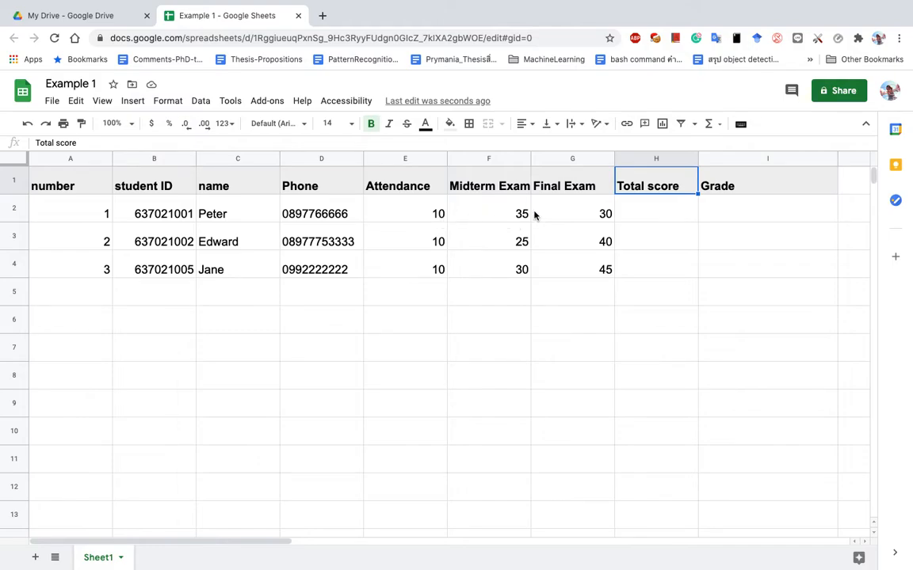
{"action": "left_click", "coordinate": [634, 215]}
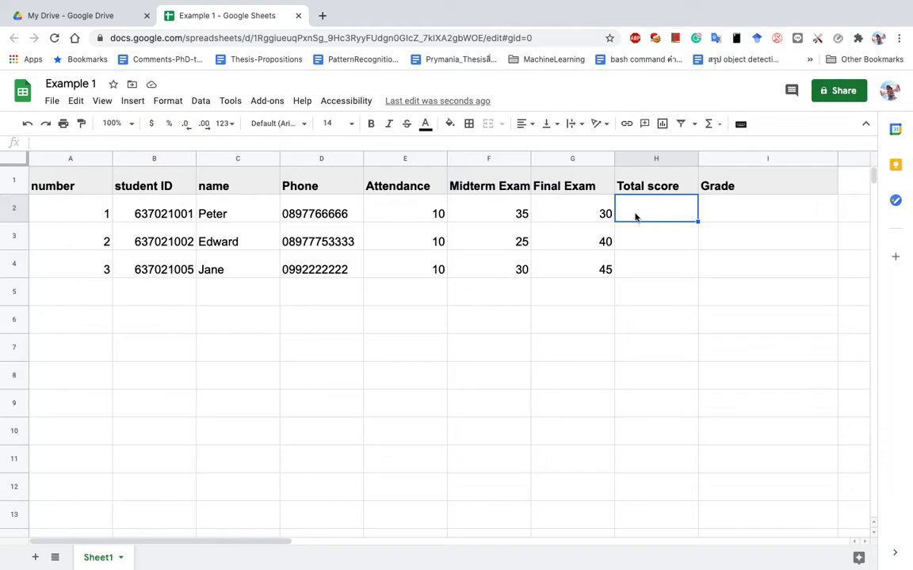
Enter =E2+F2+G2 in H2 as the first student's total score.
{"action": "type", "text": "="}
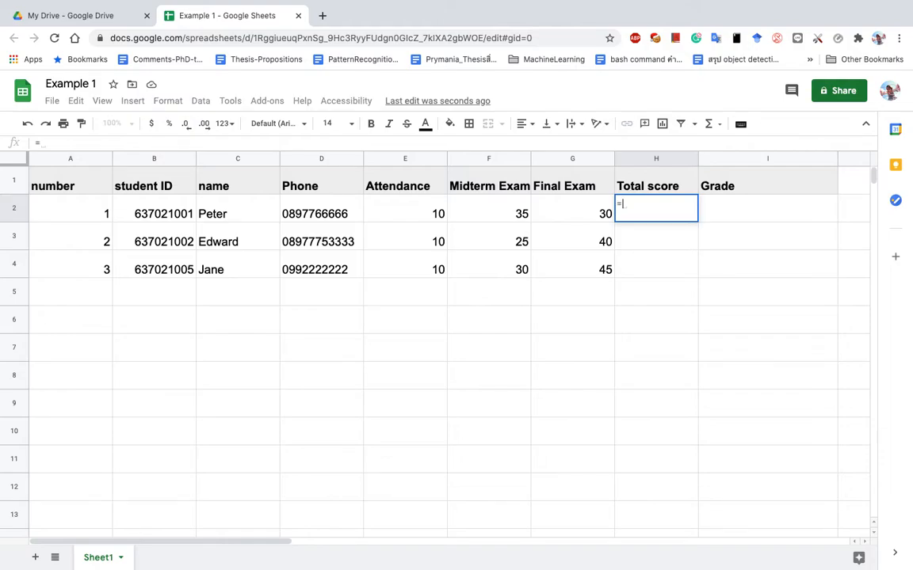
{"action": "key", "text": "Escape"}
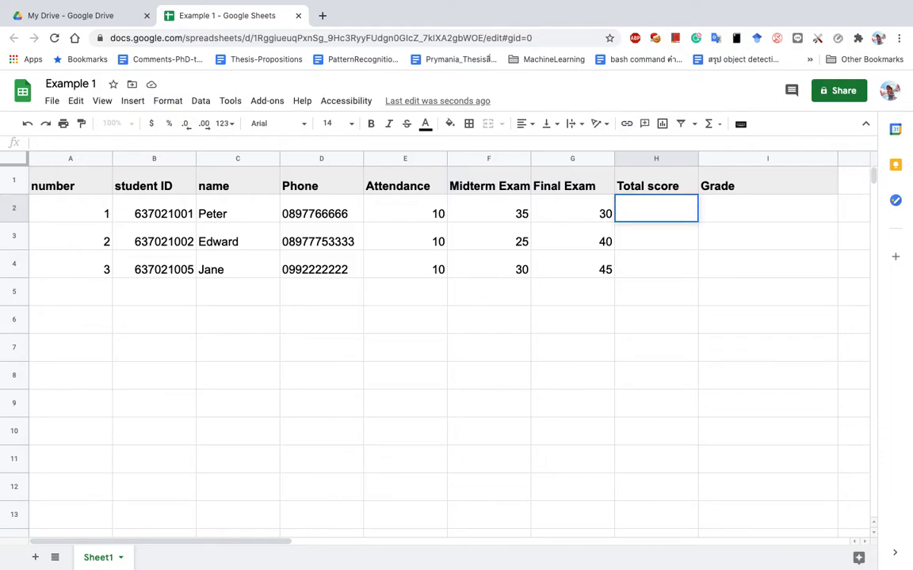
{"action": "type", "text": "="}
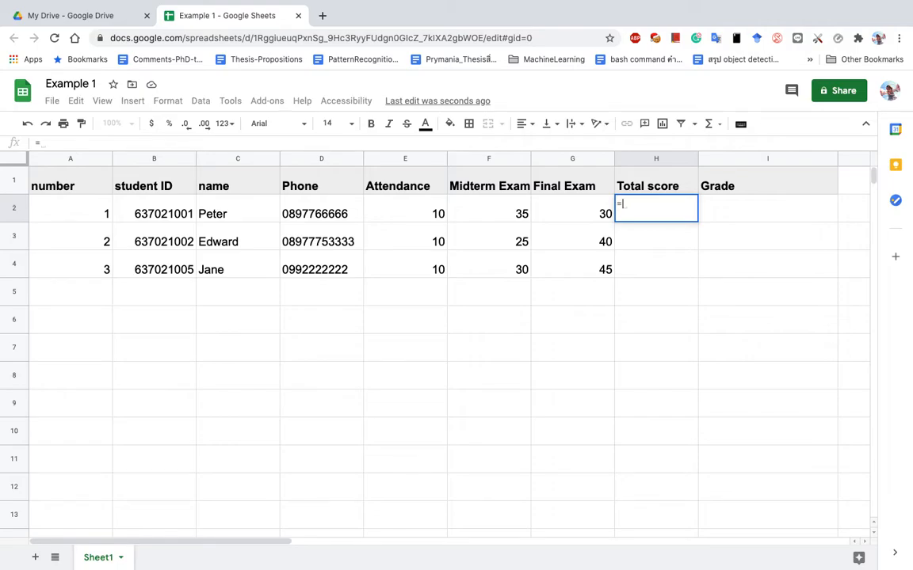
{"action": "left_click", "coordinate": [432, 212]}
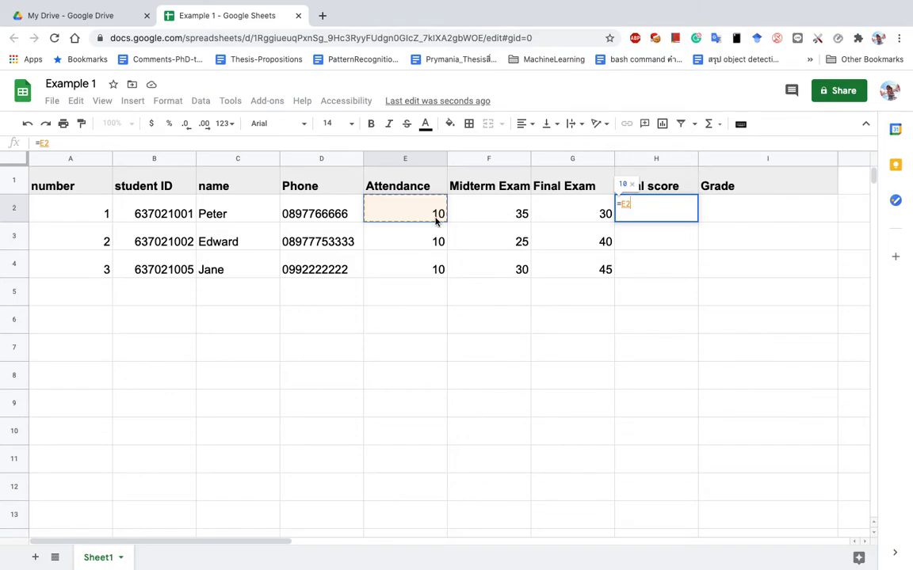
{"action": "type", "text": "+"}
{"action": "left_click", "coordinate": [515, 213]}
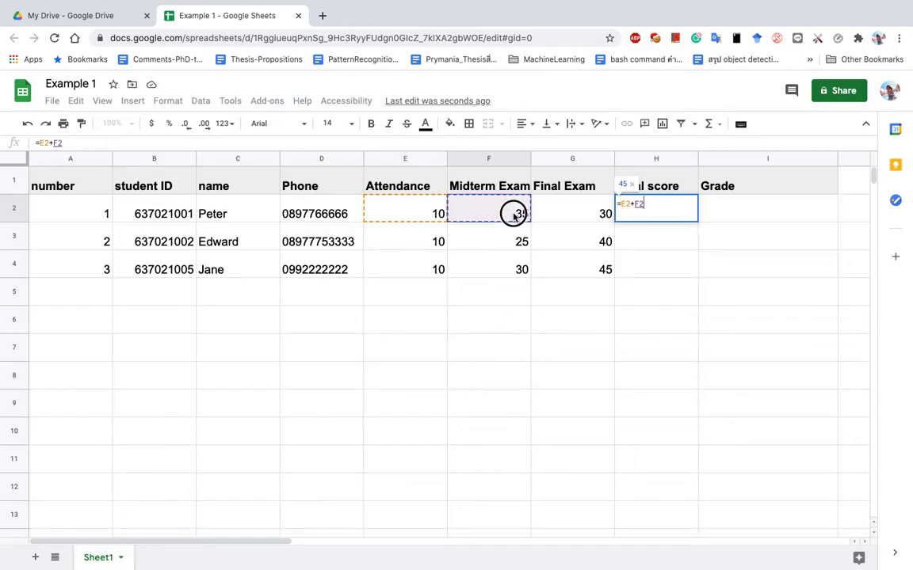
{"action": "type", "text": "+"}
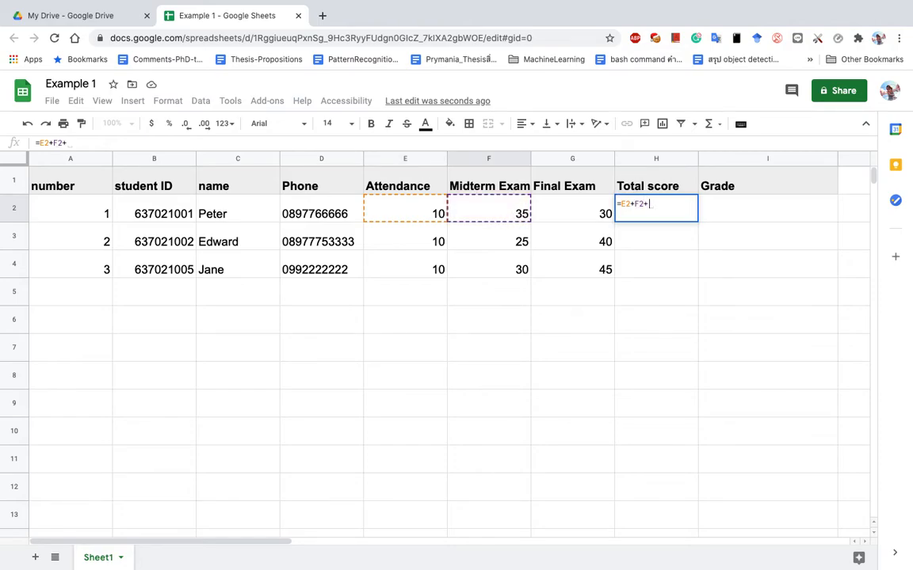
{"action": "left_click", "coordinate": [602, 219]}
{"action": "key", "text": "Return"}
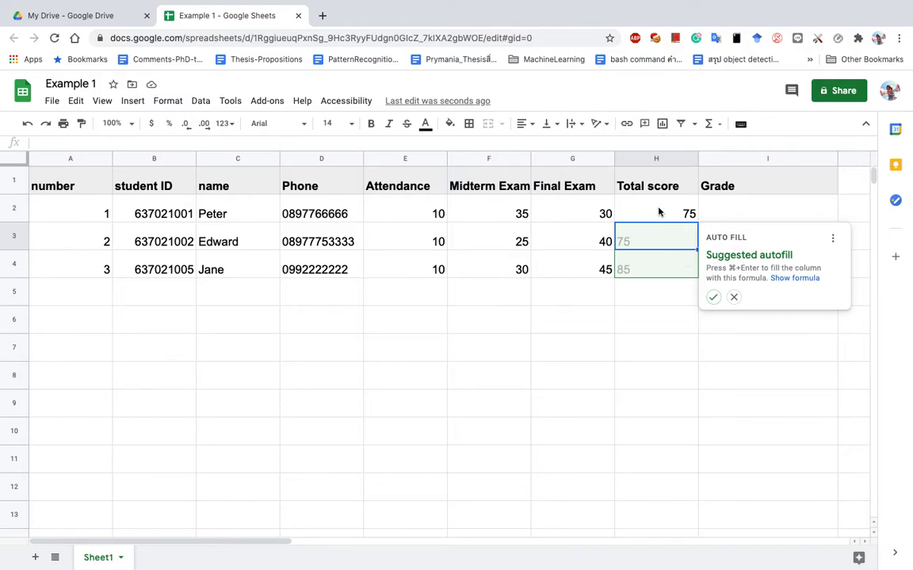
Accept the suggested autofill and check the formulas in H2, H3 and H4.
{"action": "left_click", "coordinate": [713, 297]}
{"action": "left_click", "coordinate": [686, 240]}
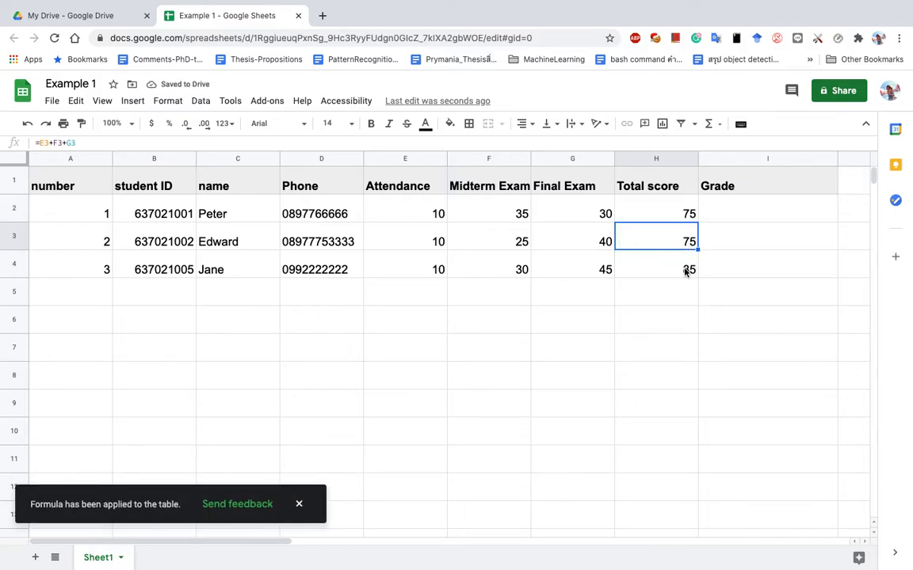
{"action": "left_click", "coordinate": [679, 215]}
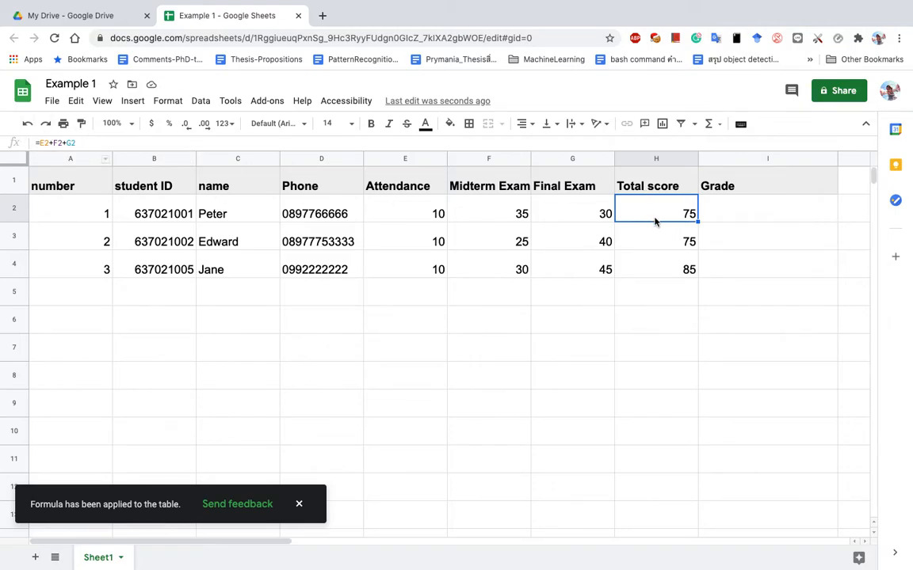
{"action": "left_click", "coordinate": [666, 247]}
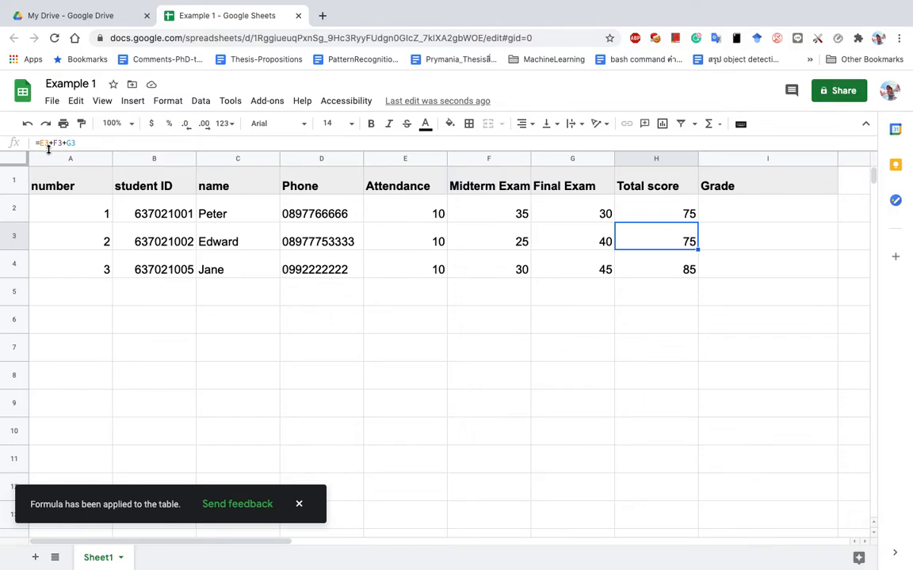
{"action": "left_click", "coordinate": [668, 271]}
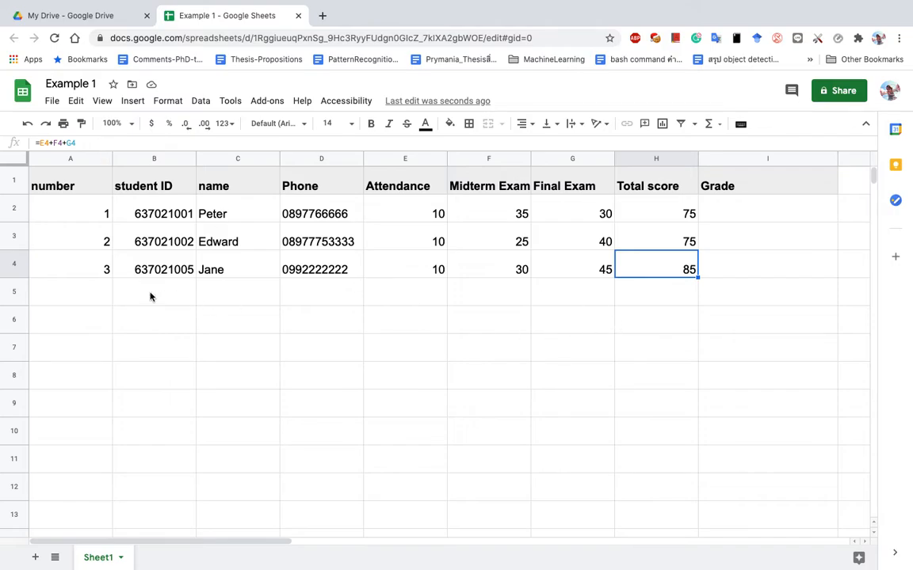
Enter the fourth student's ID in B5.
{"action": "left_click", "coordinate": [95, 295]}
{"action": "left_click", "coordinate": [99, 265]}
{"action": "left_click_drag", "start_coordinate": [100, 239], "coordinate": [113, 294]}
{"action": "left_click", "coordinate": [174, 294]}
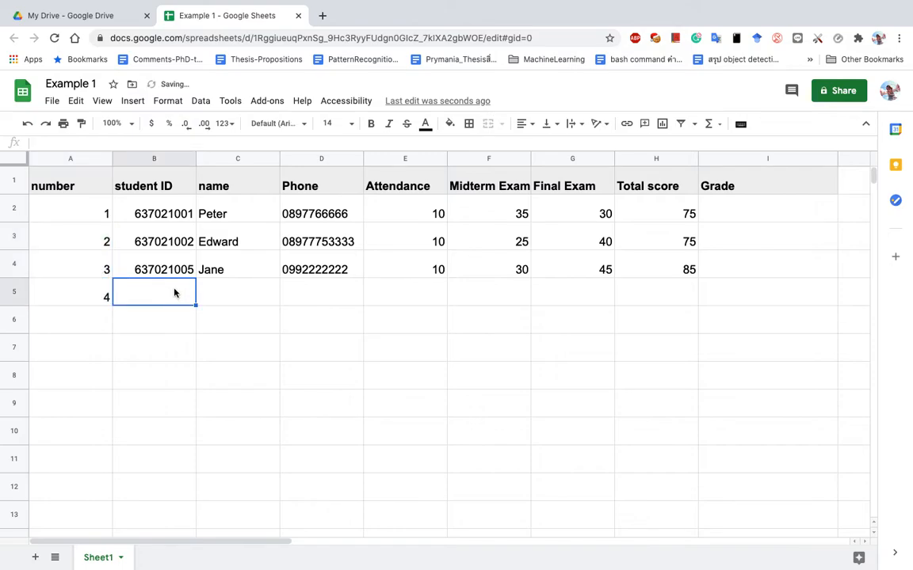
{"action": "type", "text": "64"}
{"action": "key", "text": "BackSpace"}
{"action": "type", "text": "3"}
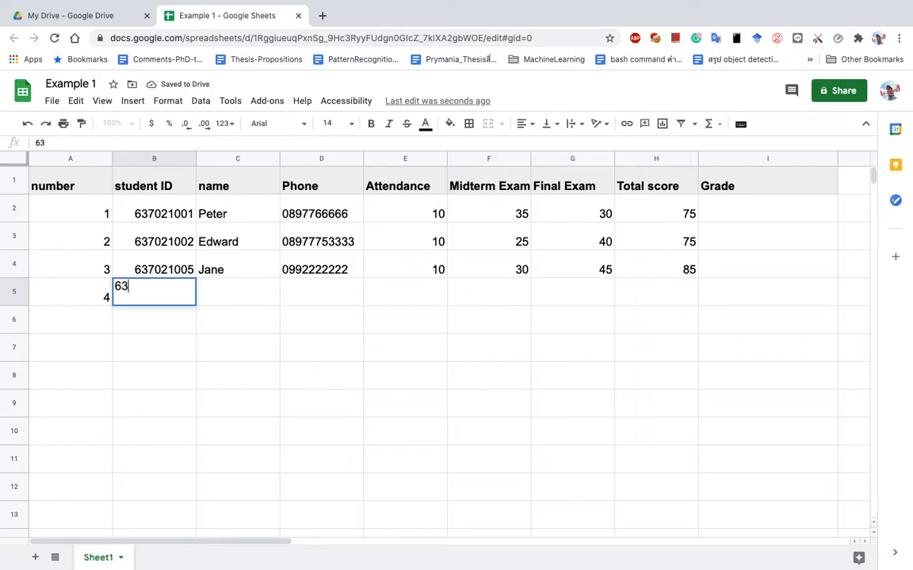
{"action": "type", "text": "5021006"}
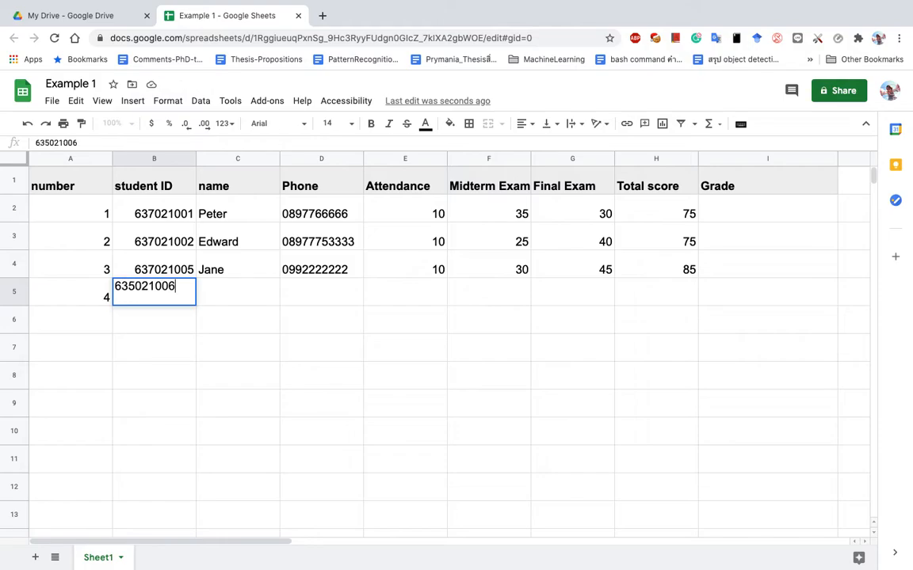
{"action": "key", "text": "Tab"}
Fill in the student's name, attendance 8, midterm 27 and final 43 in row 5.
{"action": "type", "text": "Jo"}
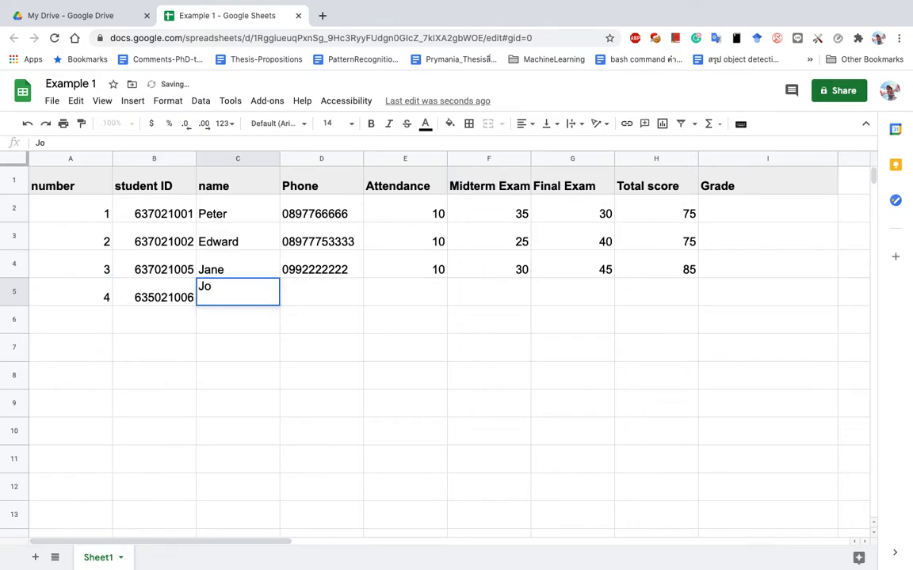
{"action": "type", "text": "y"}
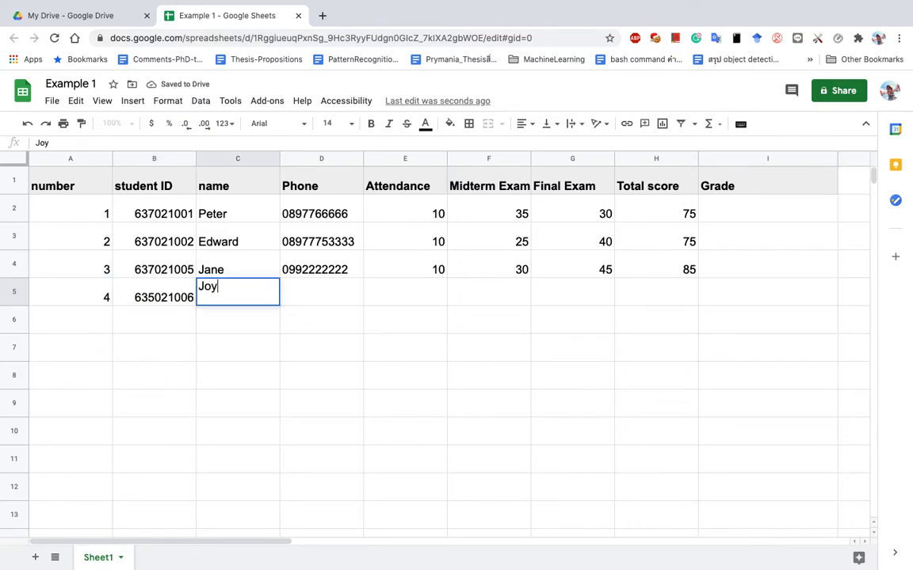
{"action": "key", "text": "Tab"}
{"action": "key", "text": "Tab"}
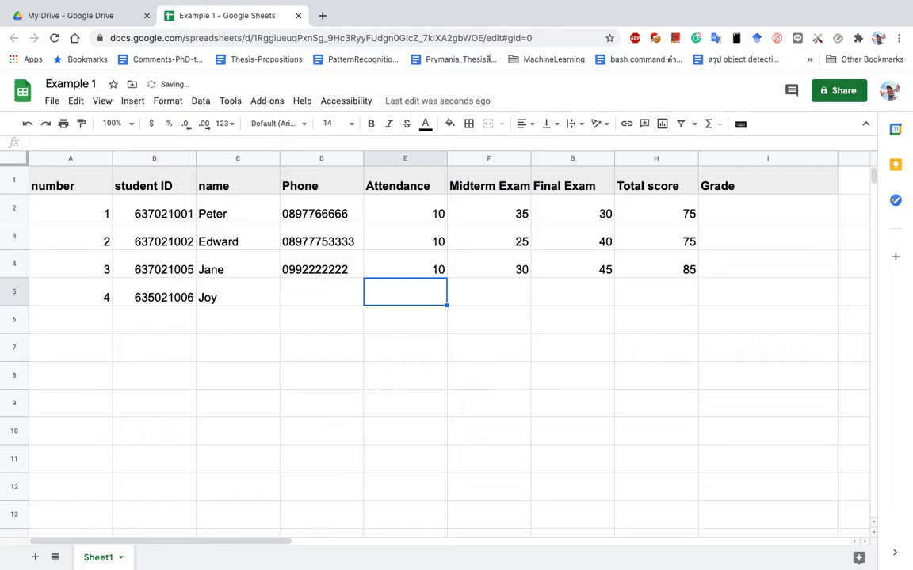
{"action": "type", "text": "8"}
{"action": "key", "text": "Tab"}
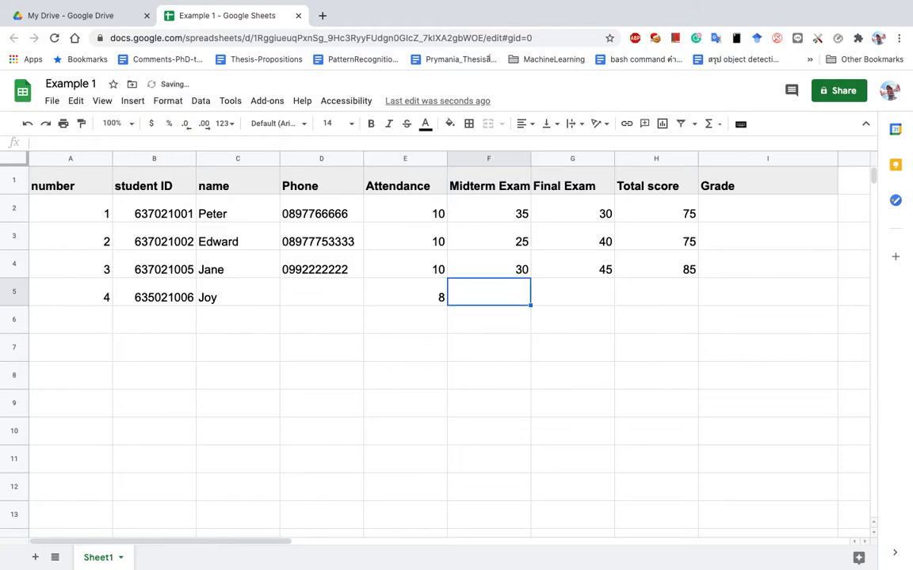
{"action": "type", "text": "2"}
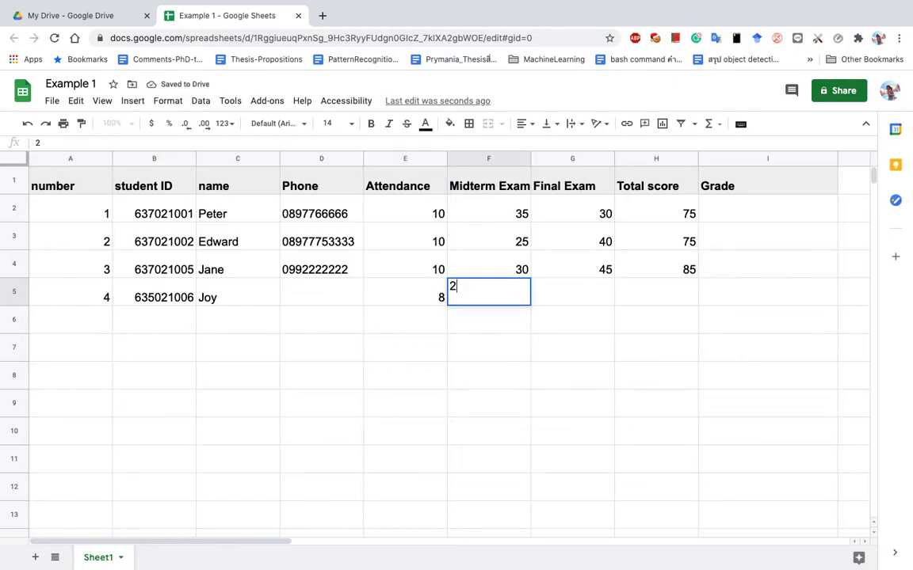
{"action": "type", "text": "7"}
{"action": "key", "text": "Tab"}
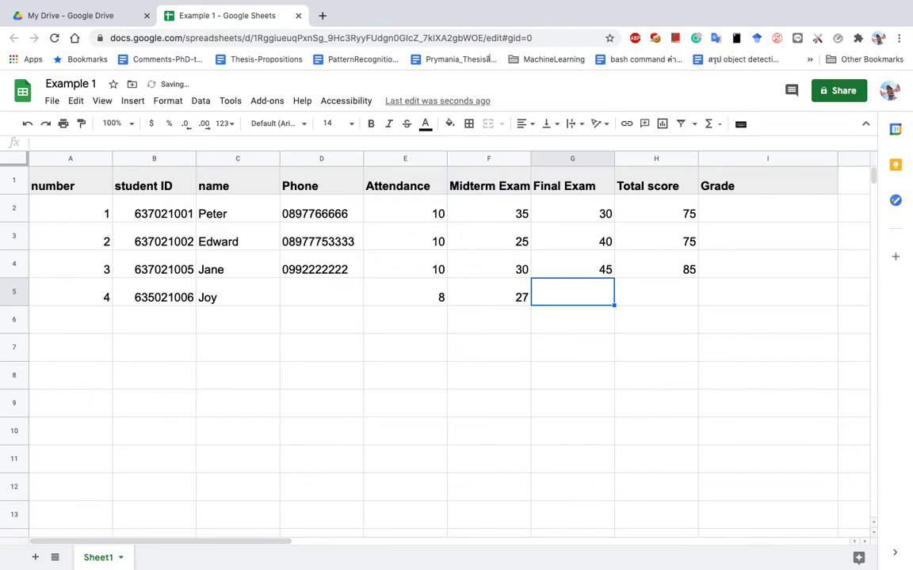
{"action": "type", "text": "43"}
{"action": "key", "text": "Tab"}
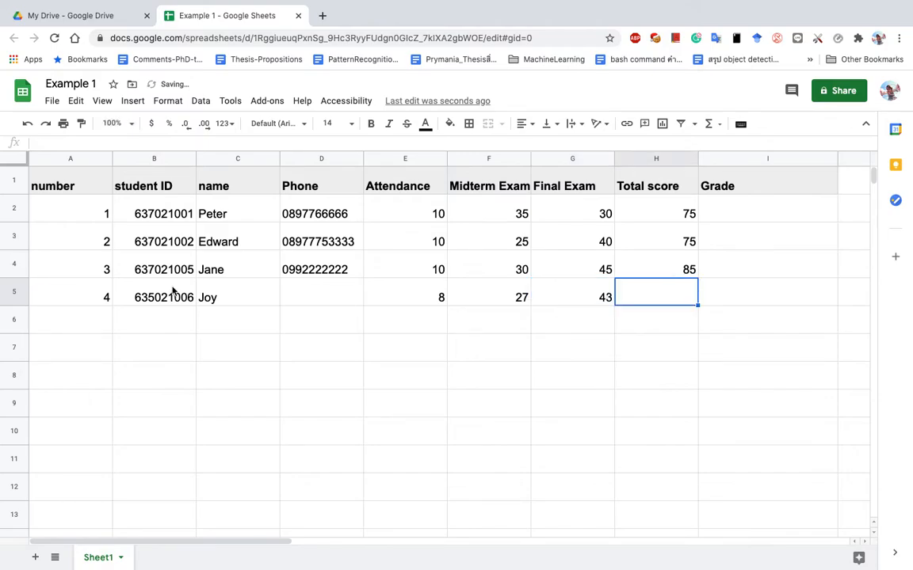
Copy H4's total formula into H5, then clear H5 again.
{"action": "left_click", "coordinate": [333, 300]}
{"action": "left_click", "coordinate": [662, 291]}
{"action": "left_click", "coordinate": [671, 272]}
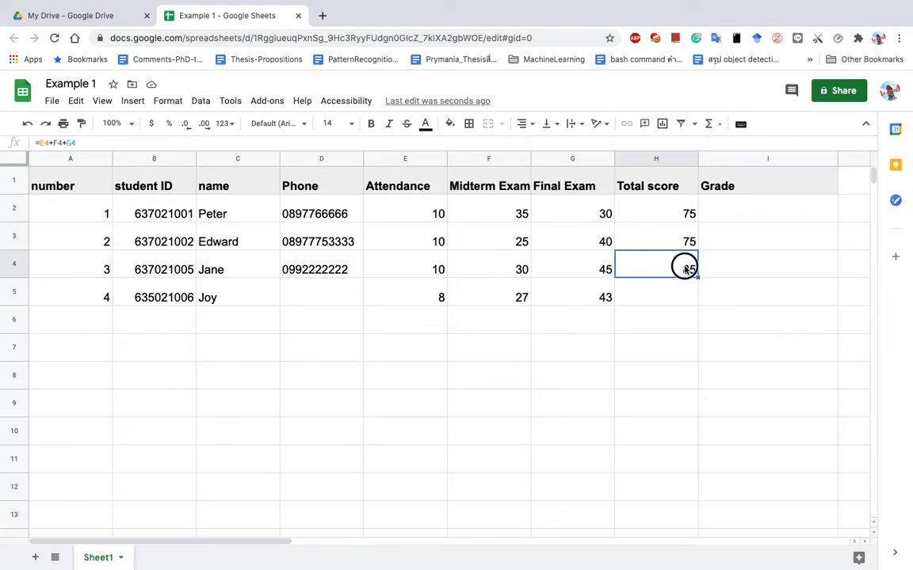
{"action": "left_click_drag", "start_coordinate": [698, 277], "coordinate": [696, 298]}
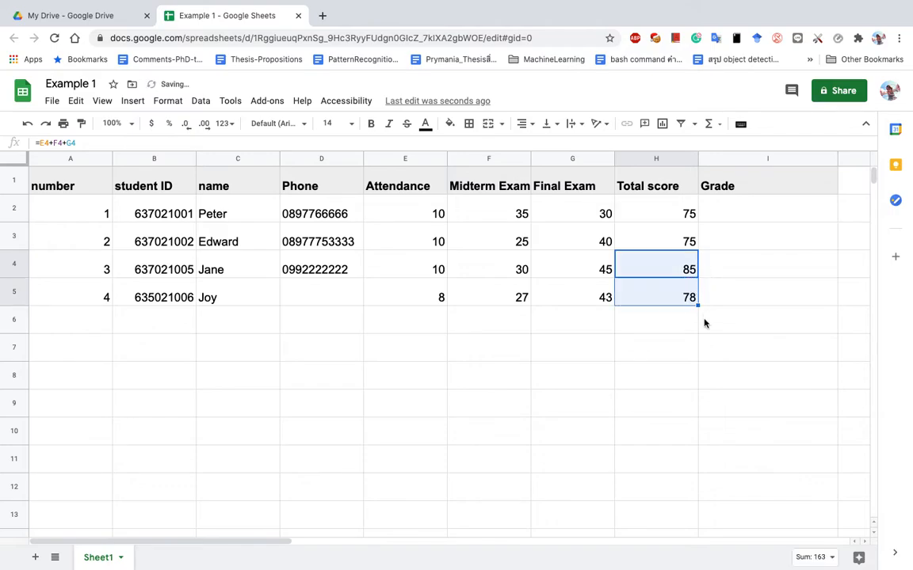
{"action": "left_click", "coordinate": [687, 268]}
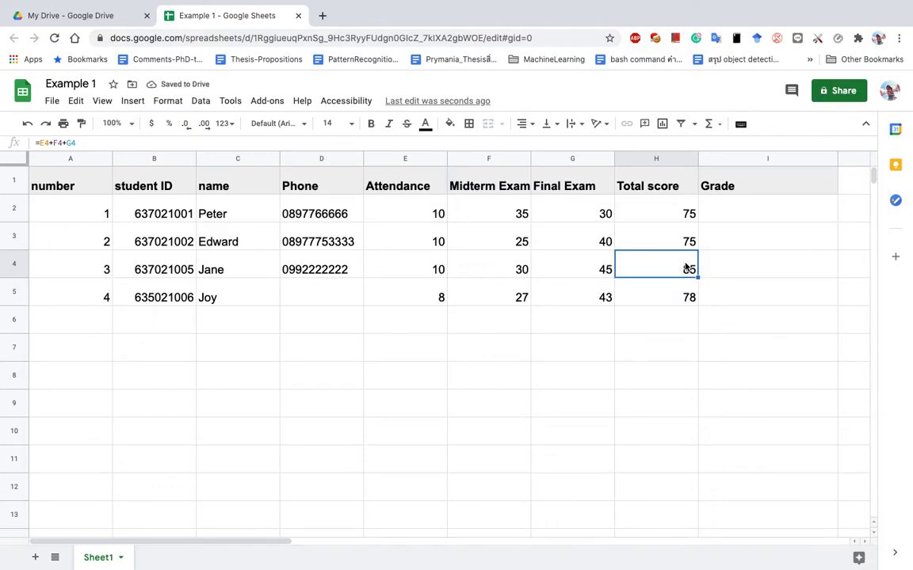
{"action": "left_click", "coordinate": [687, 292]}
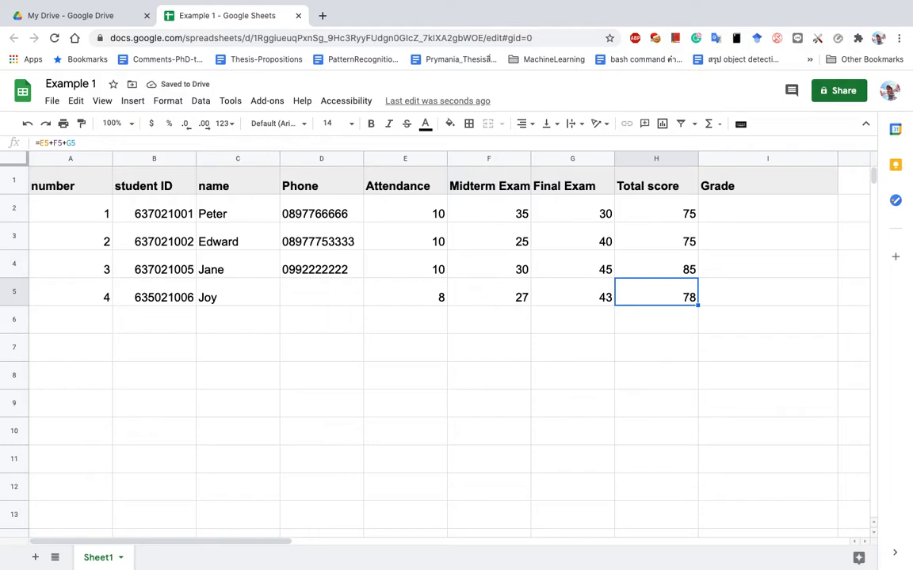
{"action": "key", "text": "Delete"}
Fill H4's total formula down into H5 so it shows 78.
{"action": "left_click", "coordinate": [688, 266]}
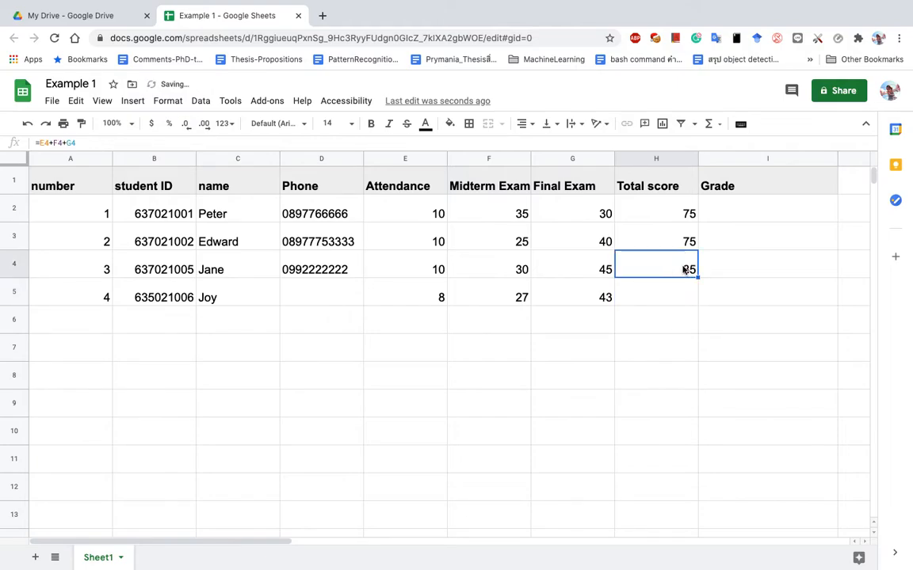
{"action": "left_click", "coordinate": [592, 307]}
{"action": "left_click", "coordinate": [663, 296]}
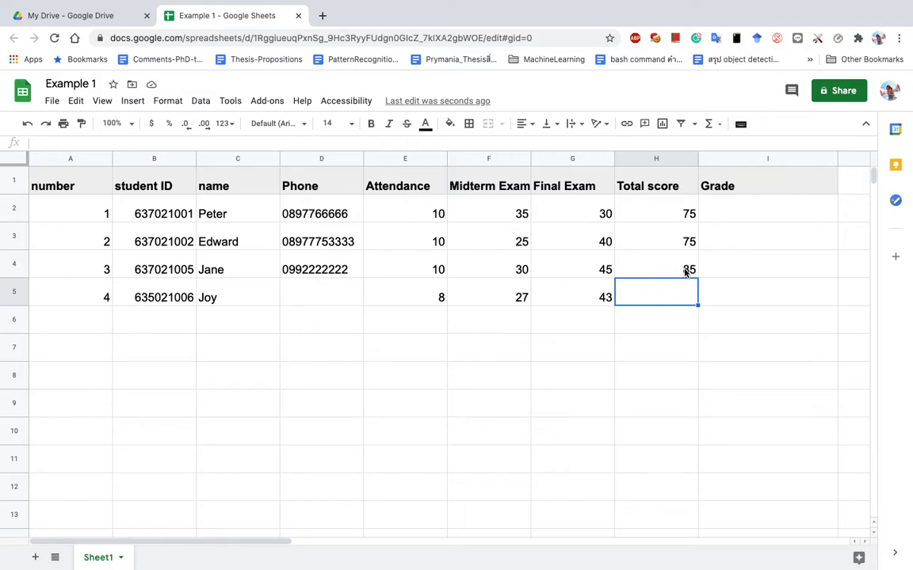
{"action": "left_click", "coordinate": [680, 268]}
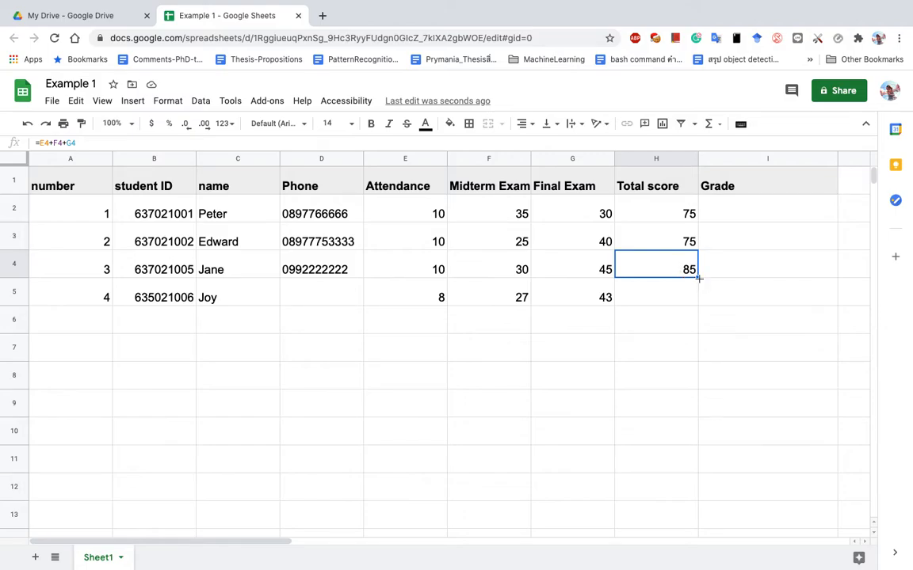
{"action": "left_click_drag", "start_coordinate": [698, 277], "coordinate": [697, 303]}
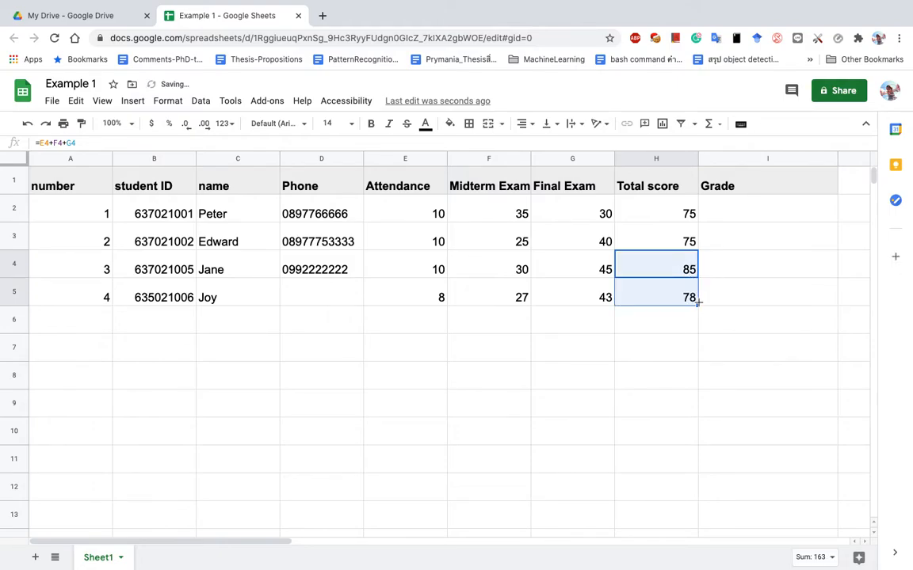
{"action": "left_click", "coordinate": [679, 212]}
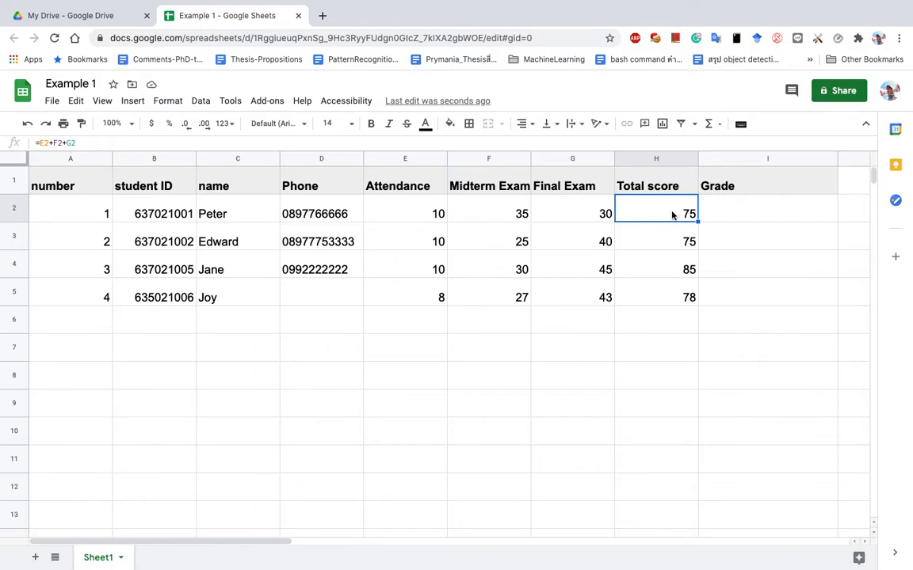
Clear all totals and start a =sum(E2:G2) formula in H2.
{"action": "left_click", "coordinate": [689, 287], "text": "shift"}
{"action": "key", "text": "Delete"}
{"action": "left_click", "coordinate": [634, 208]}
{"action": "type", "text": "="}
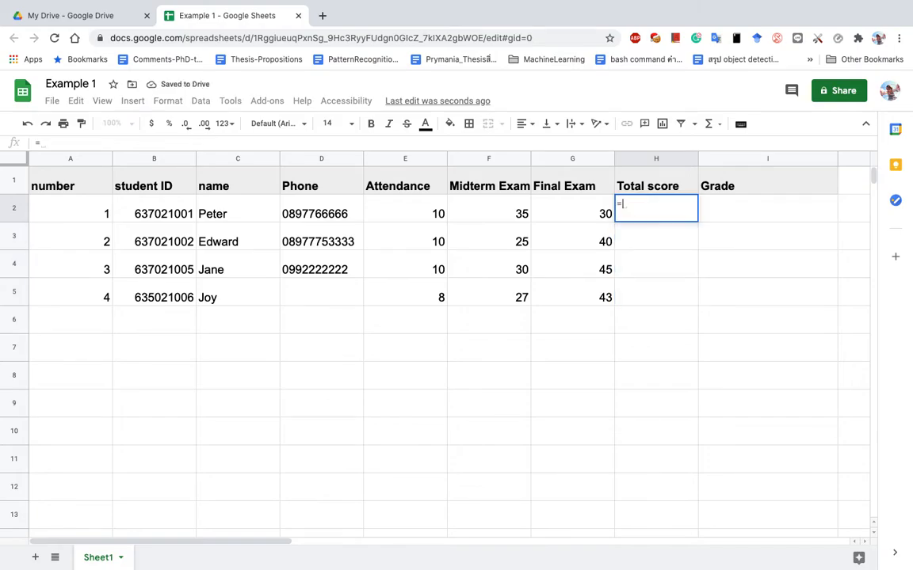
{"action": "type", "text": "su"}
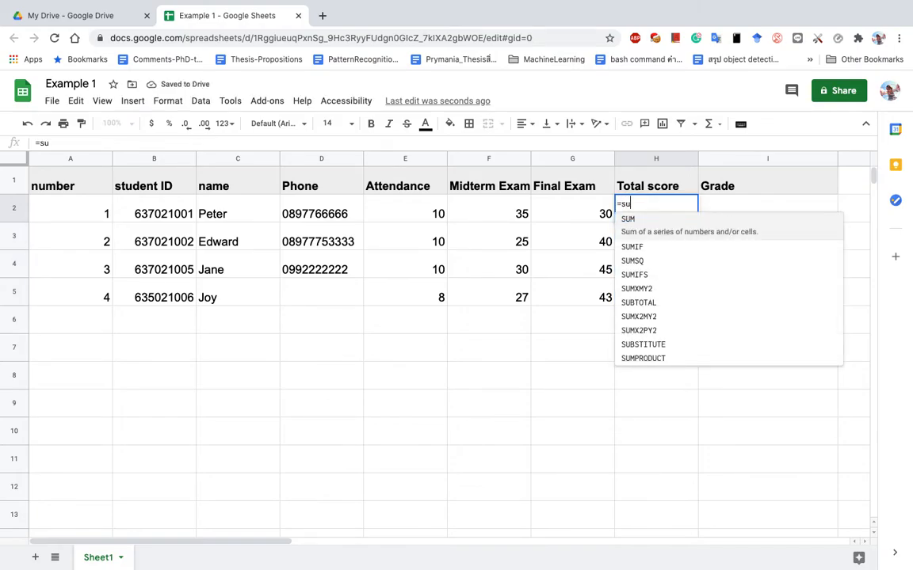
{"action": "type", "text": "m"}
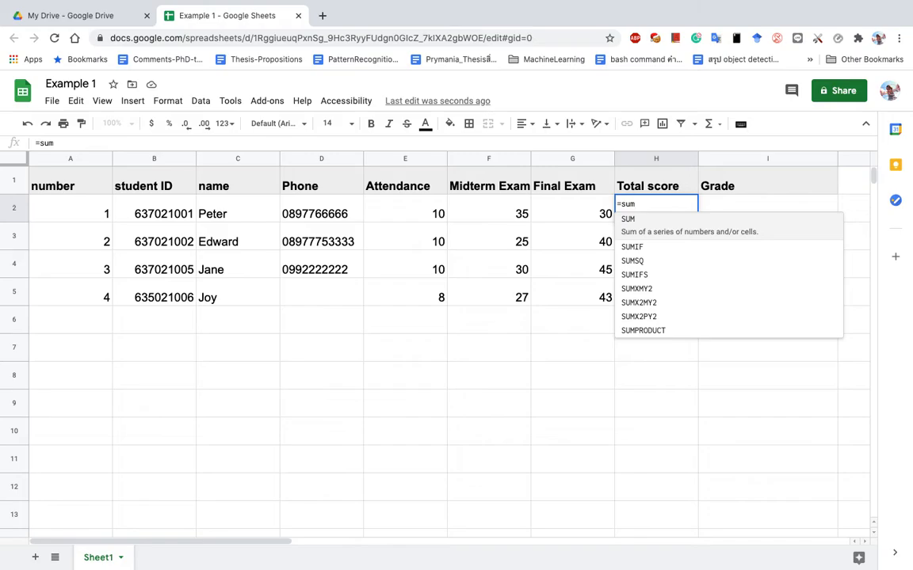
{"action": "key", "text": "BackSpace"}
{"action": "key", "text": "BackSpace"}
{"action": "key", "text": "BackSpace"}
{"action": "key", "text": "BackSpace"}
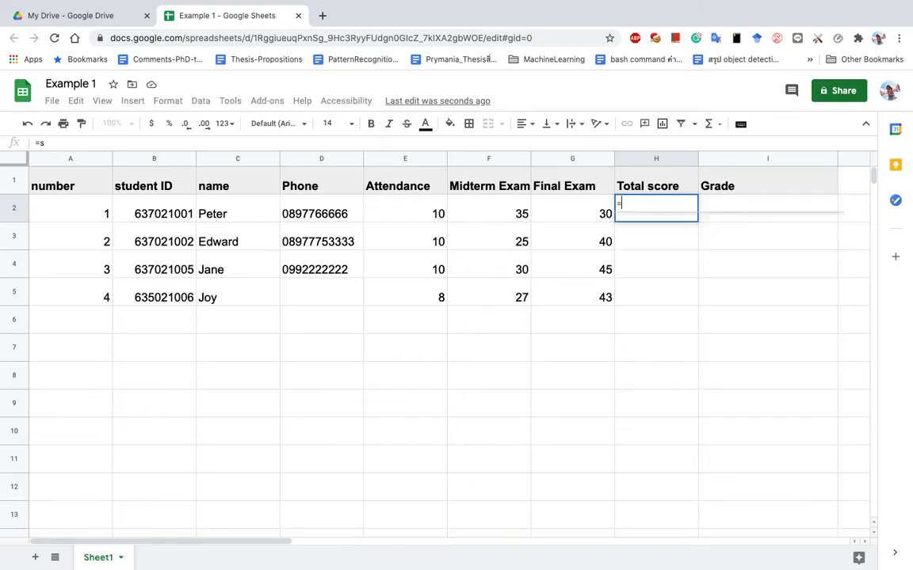
{"action": "type", "text": "=sum"}
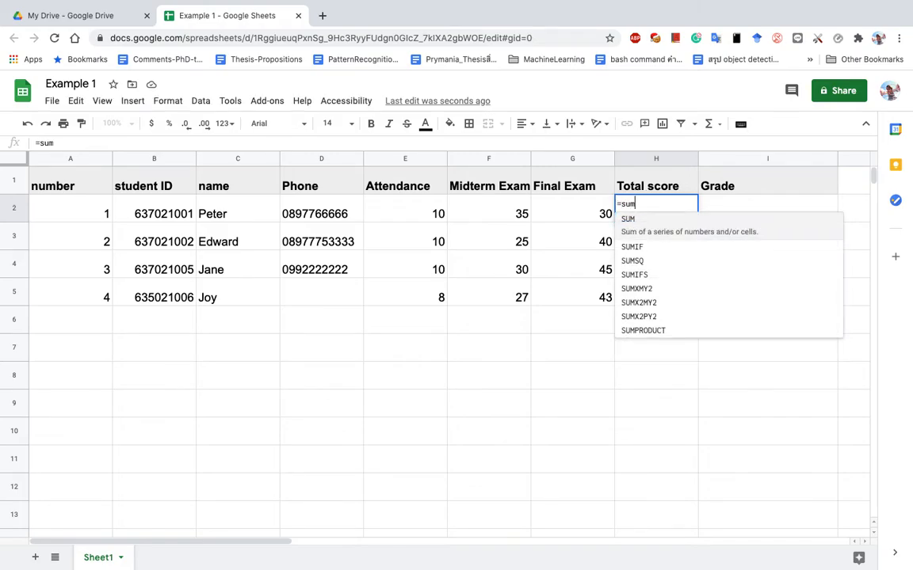
{"action": "type", "text": "("}
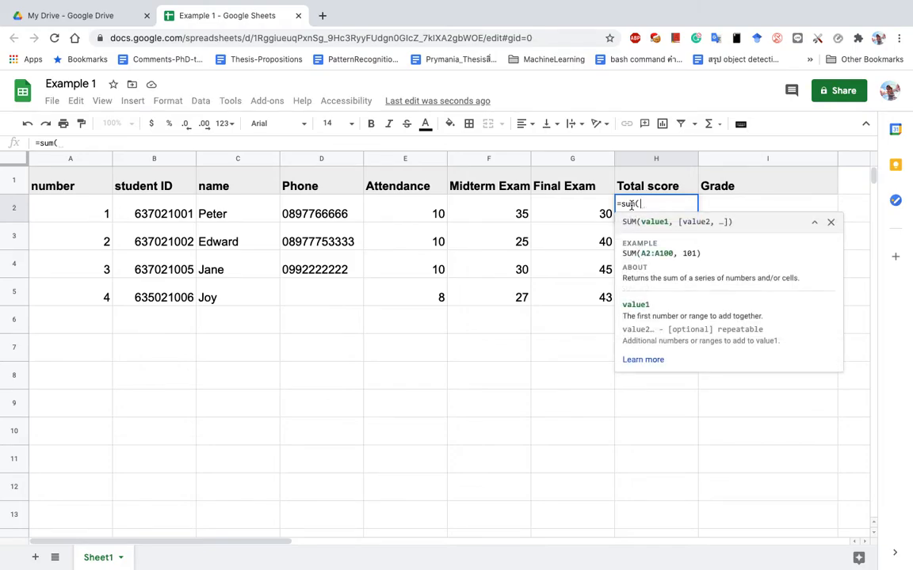
{"action": "left_click_drag", "start_coordinate": [430, 212], "coordinate": [589, 217]}
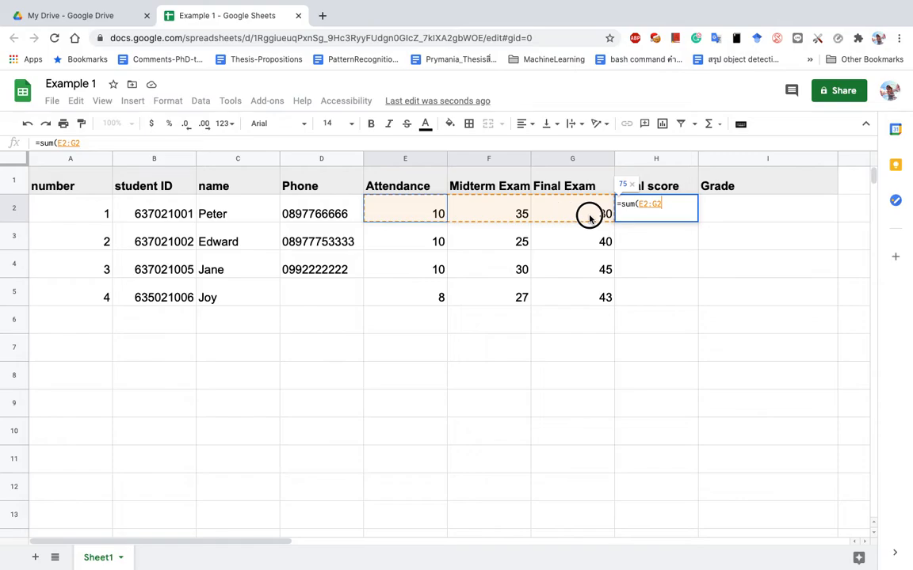
{"action": "type", "text": ")"}
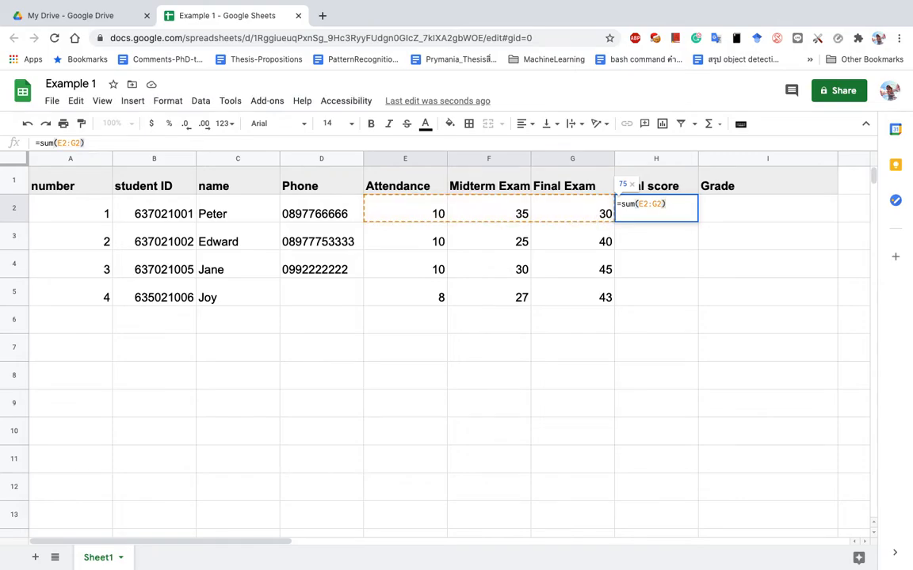
Rewrite H2 as =sum(E2:G2) and confirm it, showing 75.
{"action": "left_click_drag", "start_coordinate": [668, 204], "coordinate": [612, 203]}
{"action": "type", "text": "=sum"}
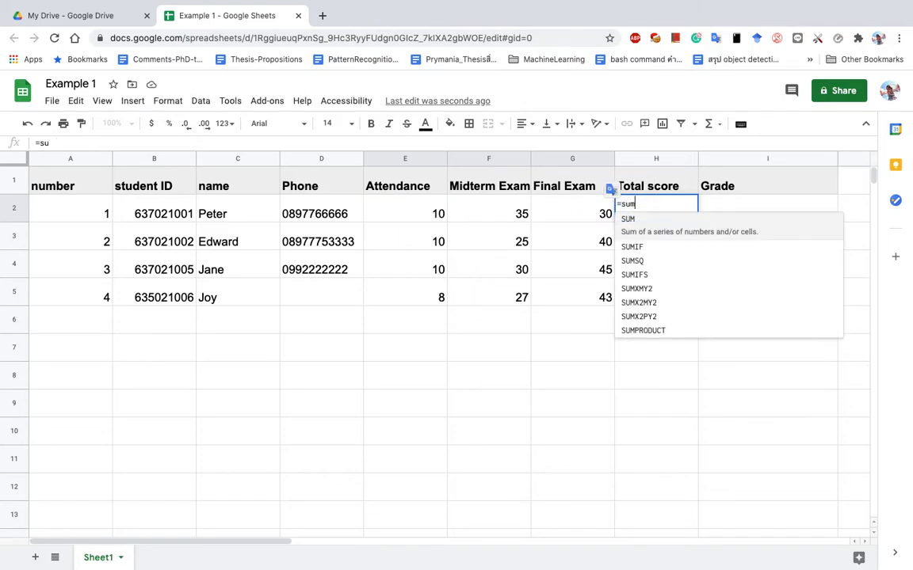
{"action": "type", "text": "("}
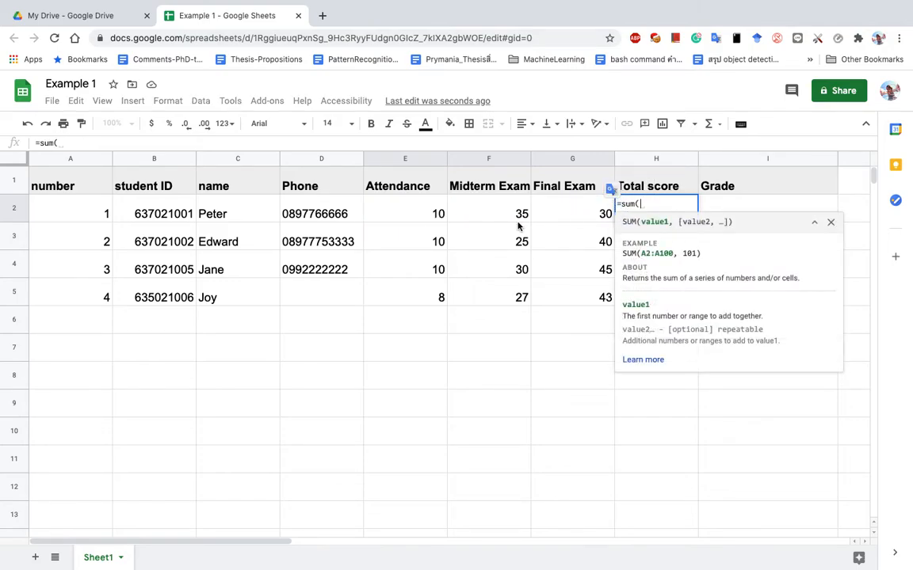
{"action": "left_click", "coordinate": [426, 214]}
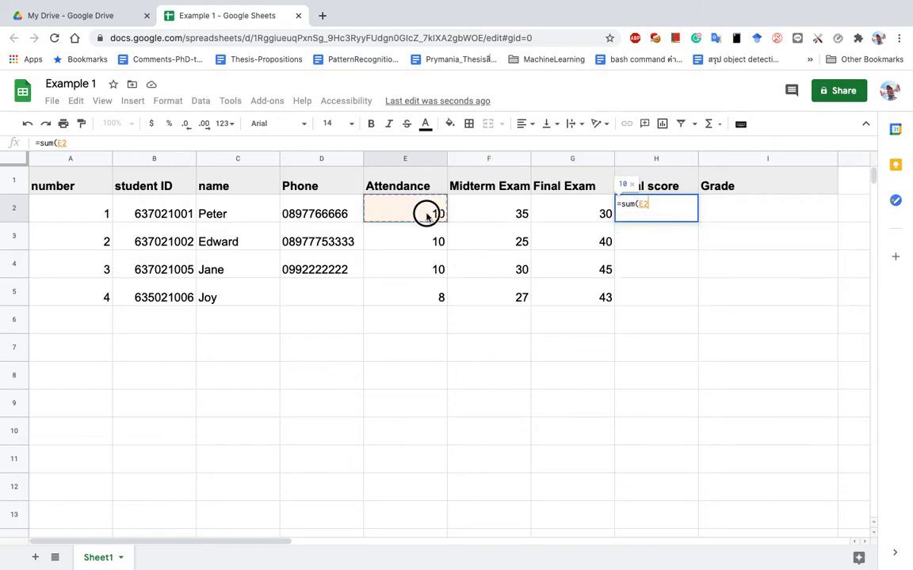
{"action": "left_click_drag", "start_coordinate": [426, 215], "coordinate": [580, 216]}
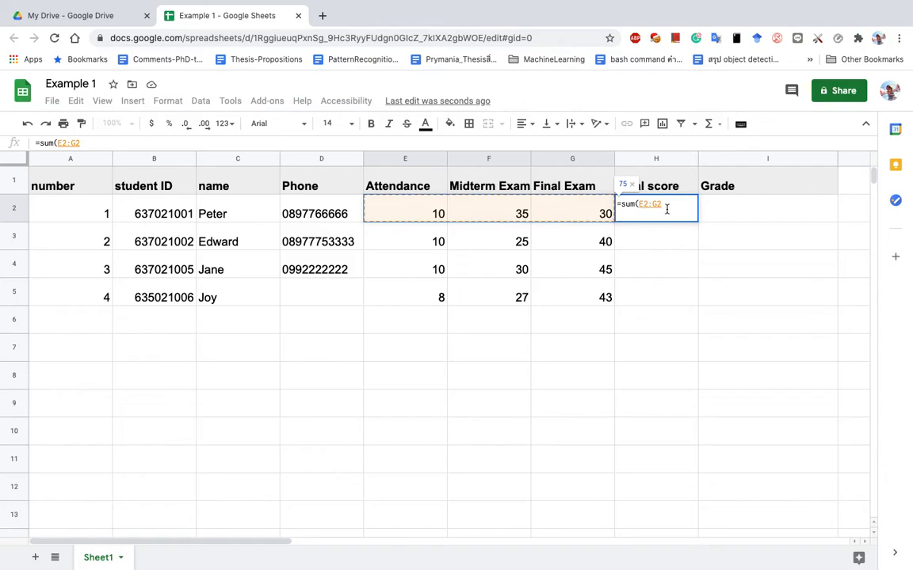
{"action": "type", "text": ")"}
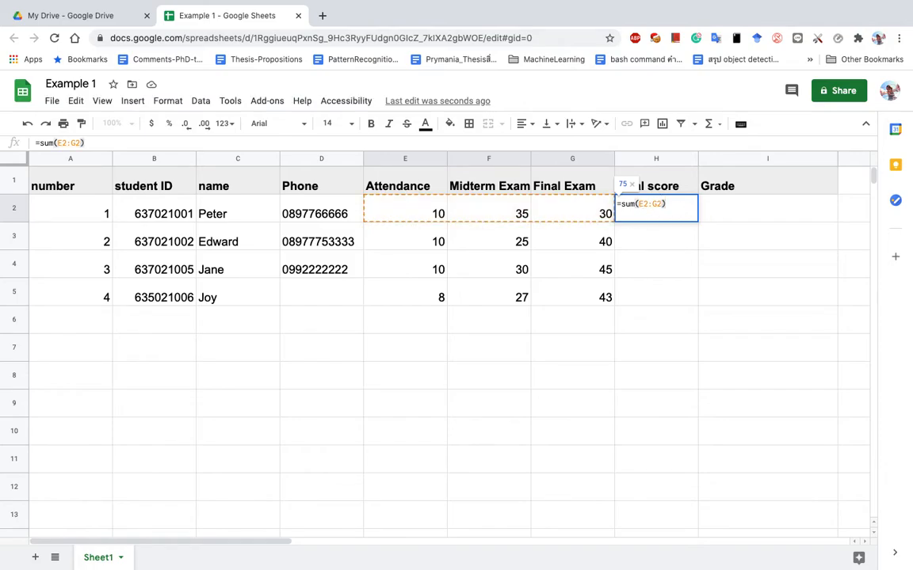
{"action": "key", "text": "Return"}
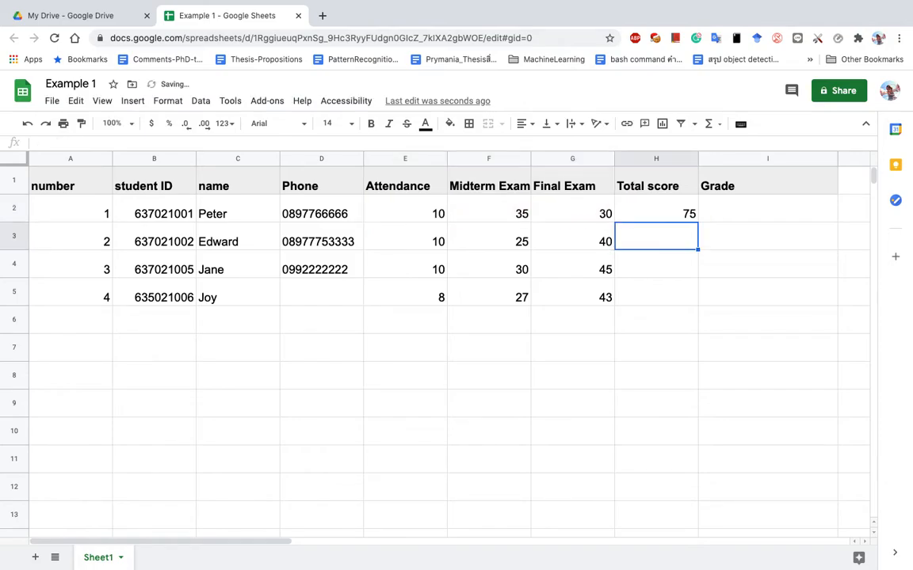
Copy H2's sum formula down and verify H3 reads =sum(E3:G3).
{"action": "left_click", "coordinate": [689, 212]}
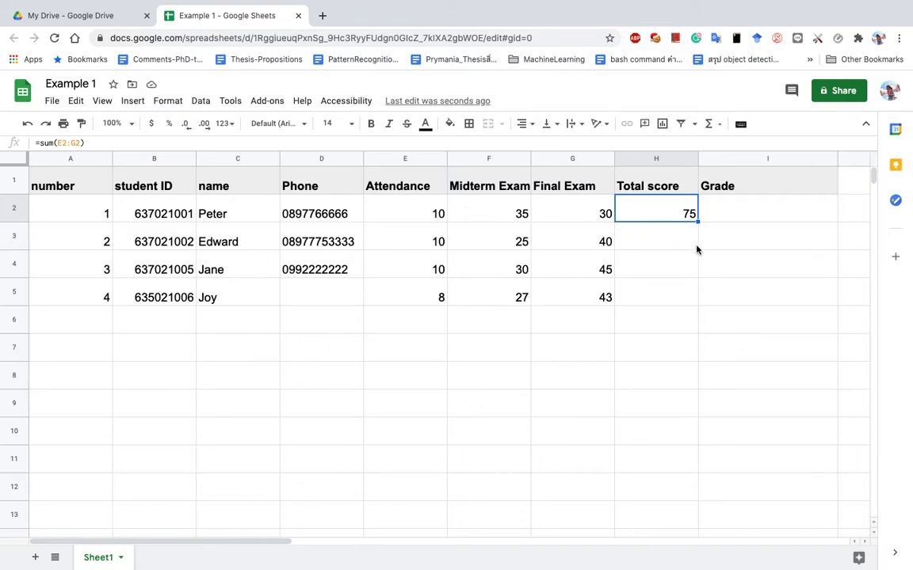
{"action": "left_click_drag", "start_coordinate": [697, 221], "coordinate": [691, 304]}
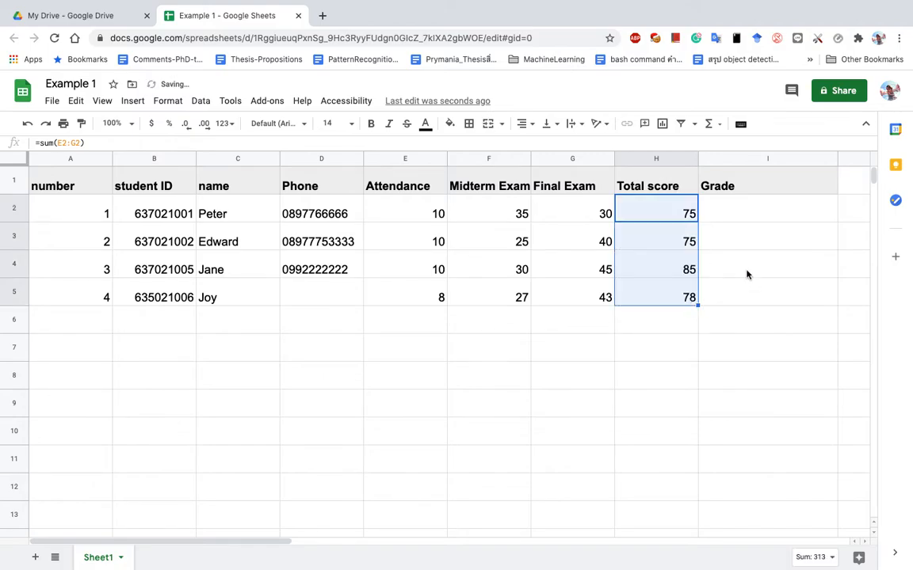
{"action": "left_click", "coordinate": [680, 238]}
{"action": "left_click", "coordinate": [634, 212]}
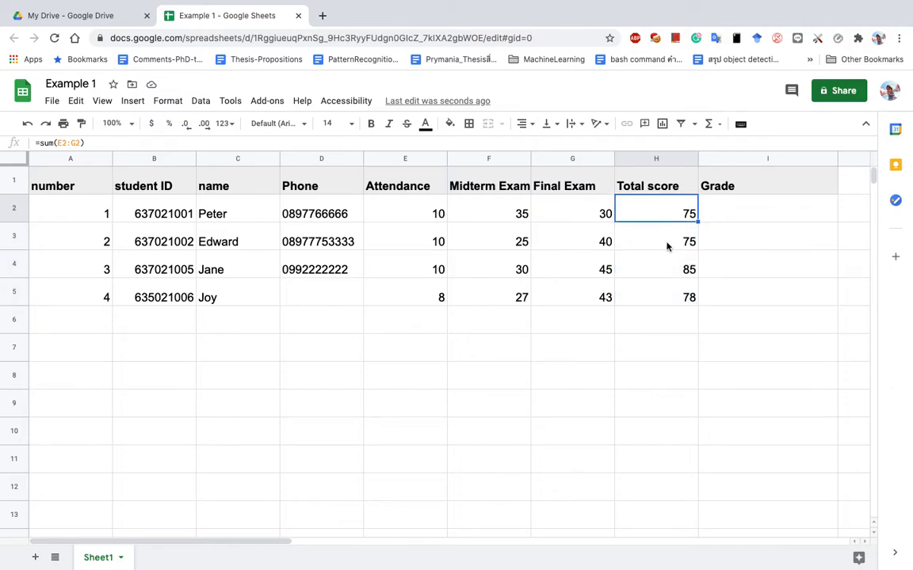
{"action": "left_click", "coordinate": [667, 246]}
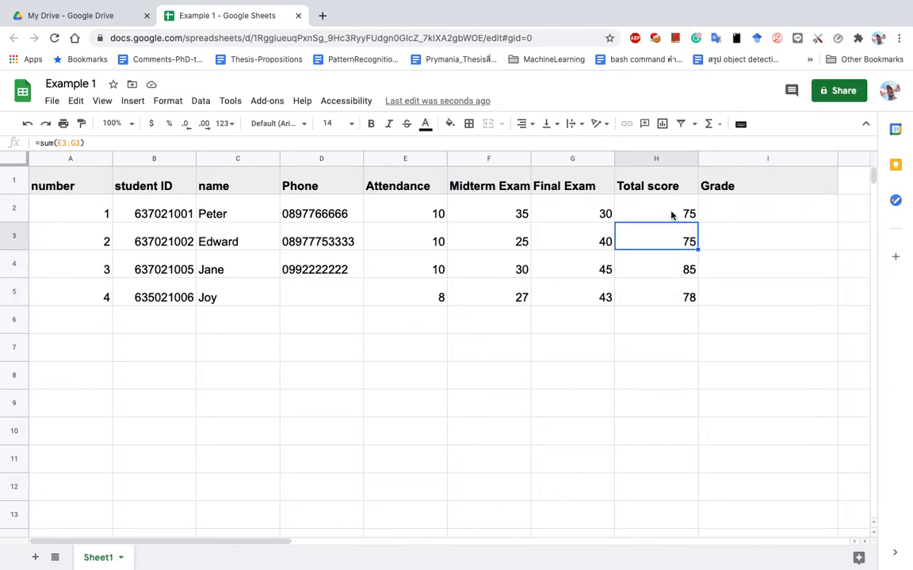
{"action": "left_click", "coordinate": [671, 216]}
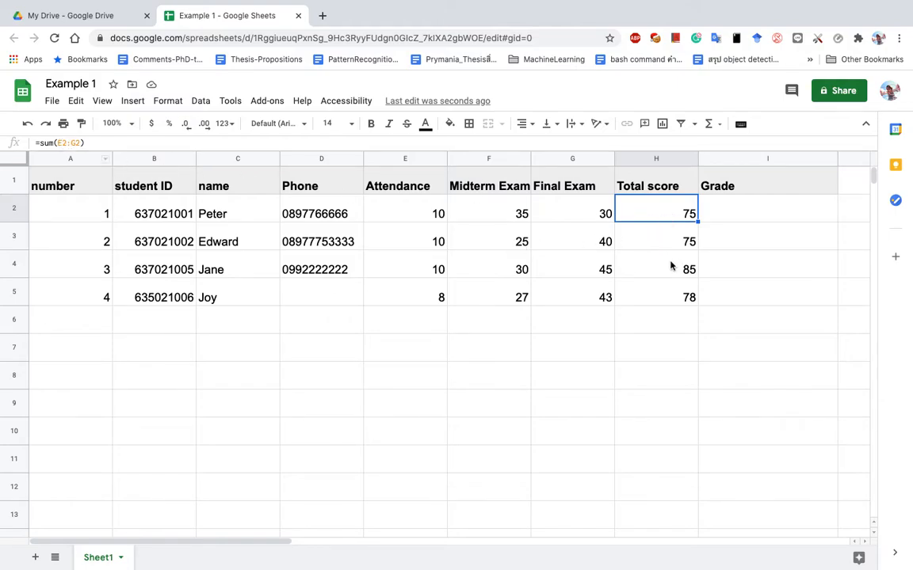
{"action": "left_click", "coordinate": [673, 236]}
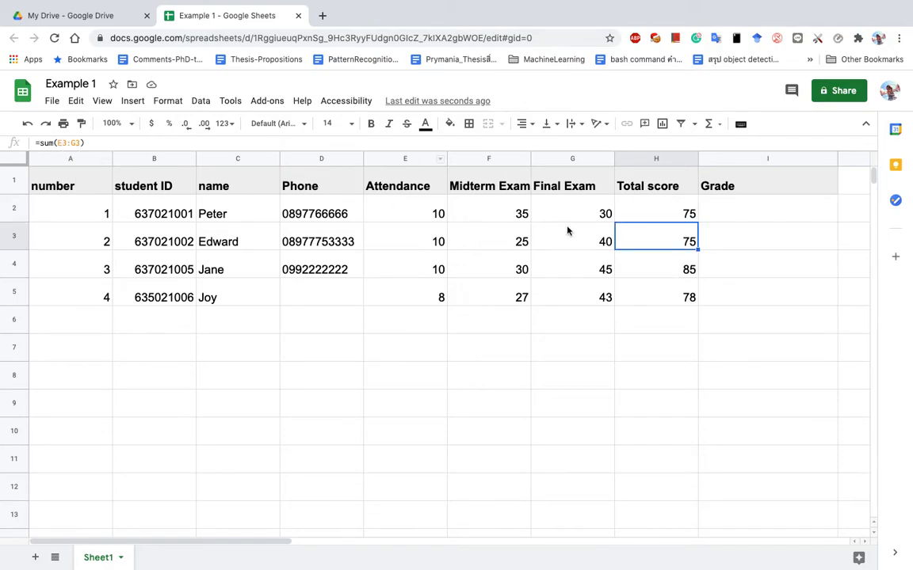
Fill the sum formula through H5, giving totals 75, 75, 85 and 78.
{"action": "left_click", "coordinate": [669, 219]}
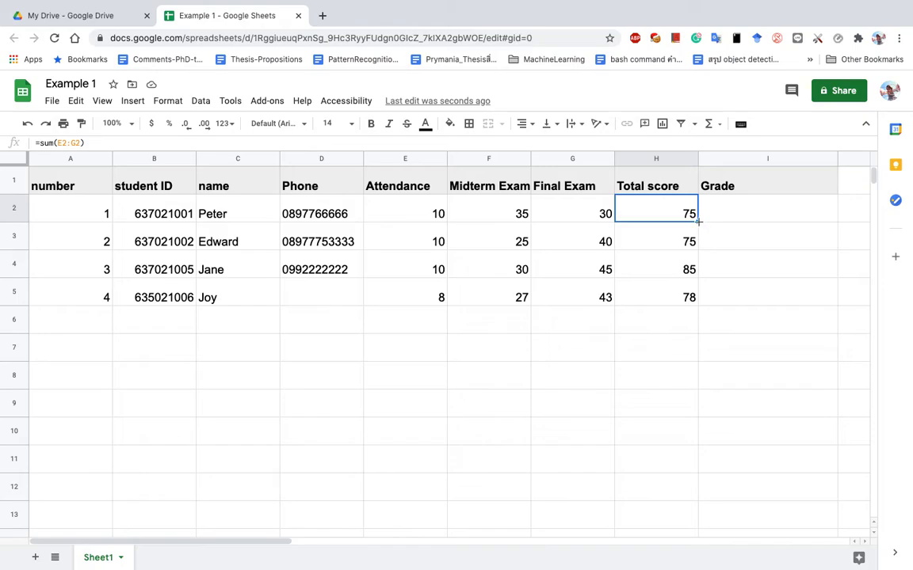
{"action": "left_click_drag", "start_coordinate": [698, 224], "coordinate": [694, 297]}
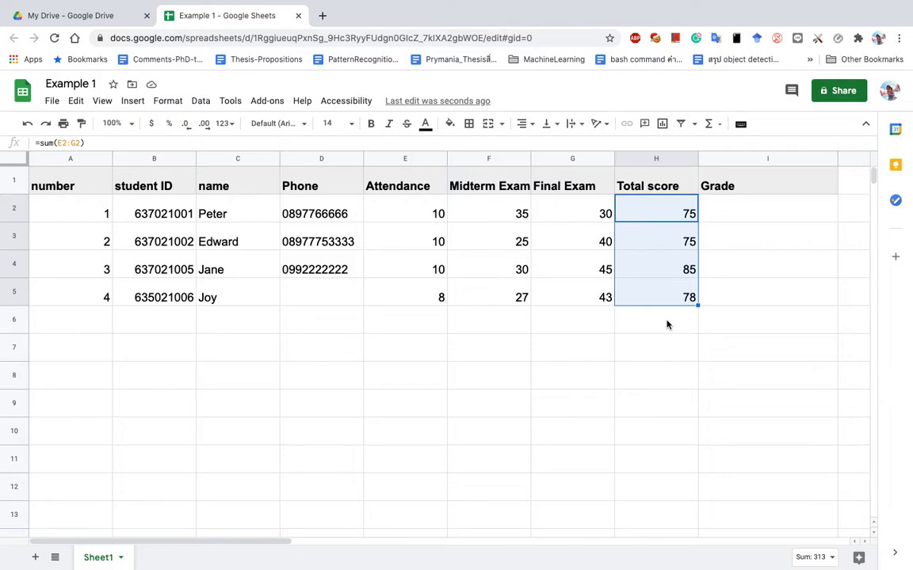
{"action": "left_click", "coordinate": [439, 320]}
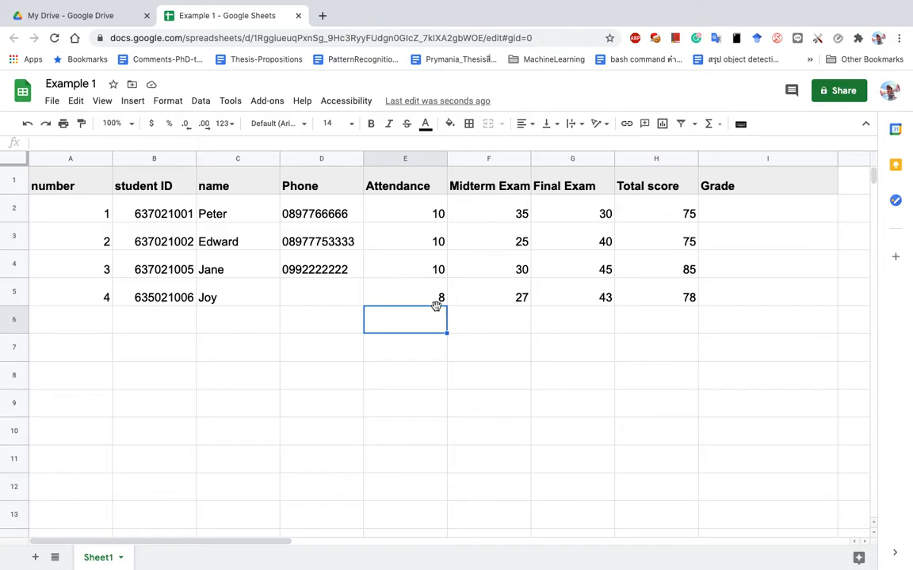
Type the fourth student's phone number into the empty Phone cell D5.
{"action": "left_click_drag", "start_coordinate": [432, 213], "coordinate": [435, 317]}
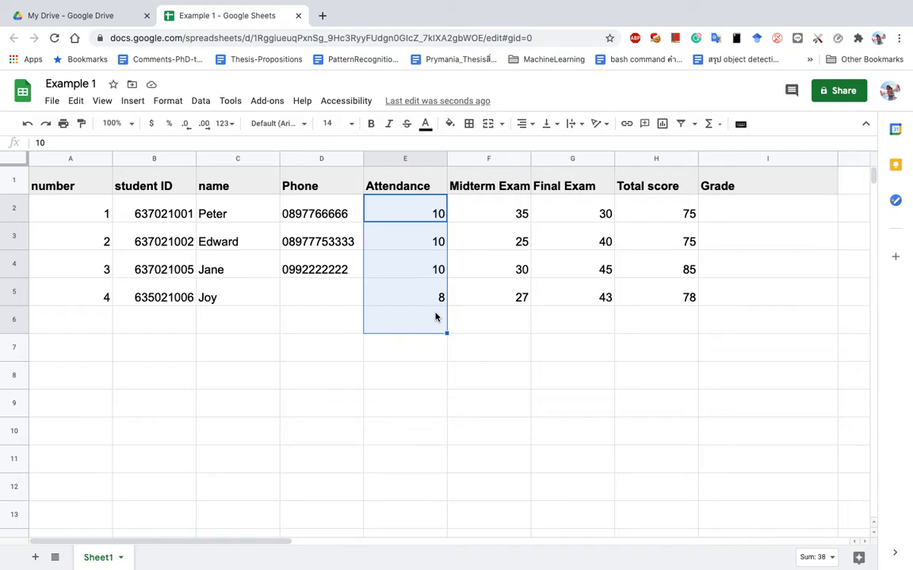
{"action": "left_click", "coordinate": [106, 318]}
{"action": "left_click_drag", "start_coordinate": [94, 209], "coordinate": [666, 299]}
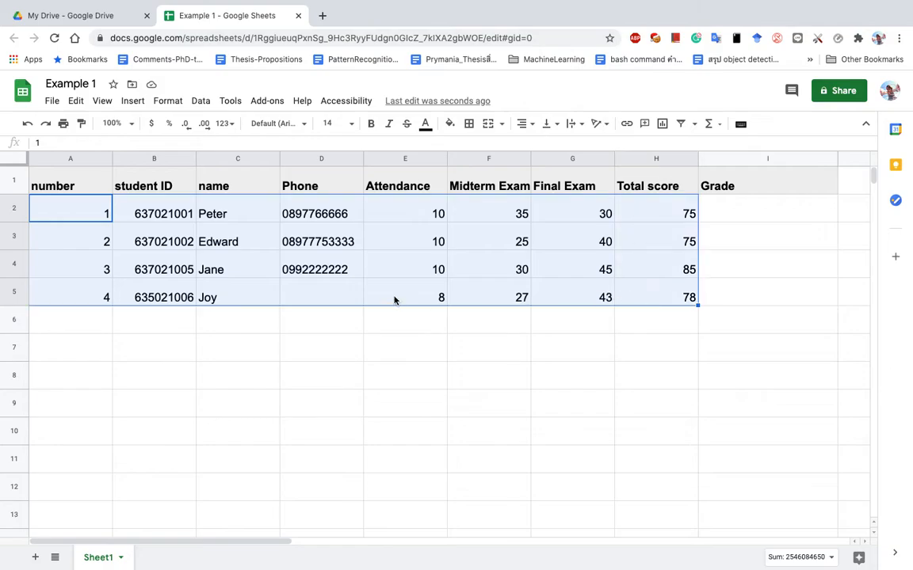
{"action": "left_click", "coordinate": [333, 299]}
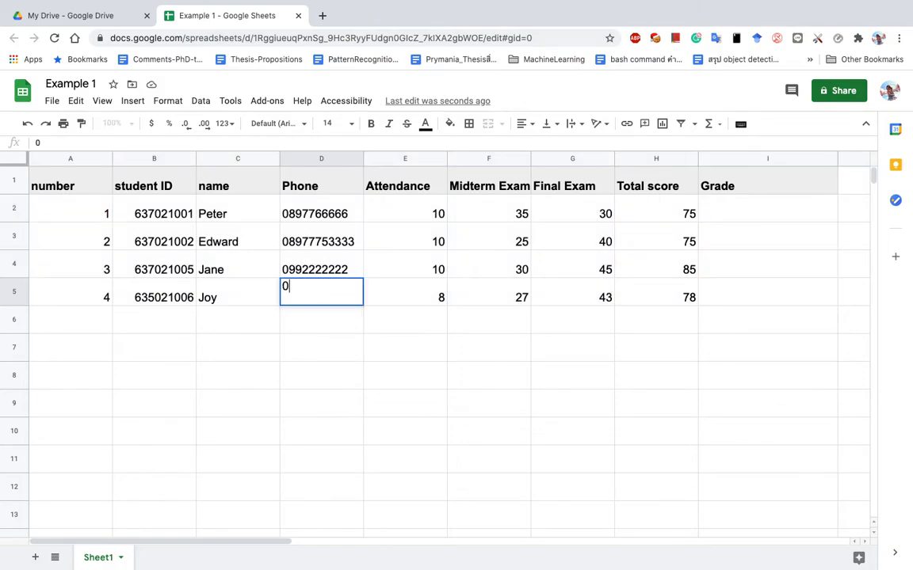
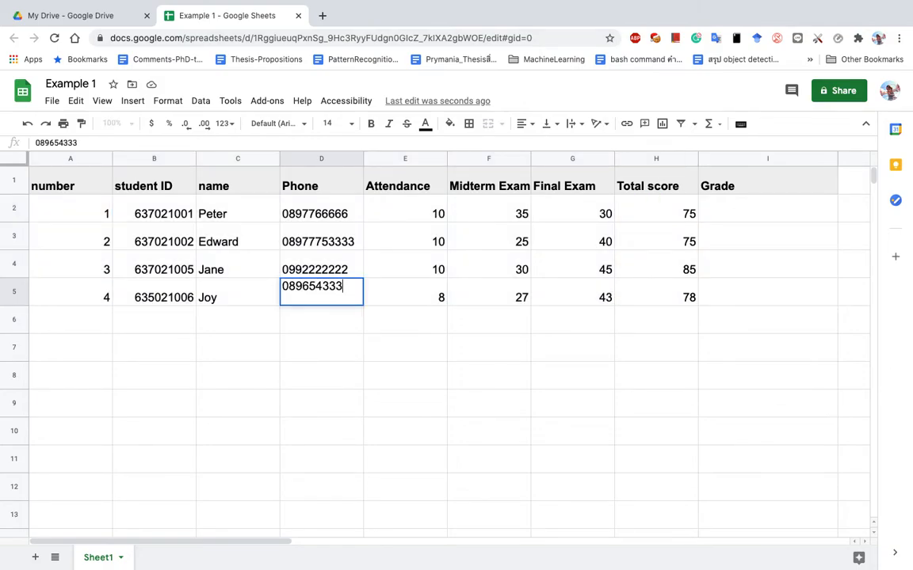
{"action": "key", "text": "Return"}
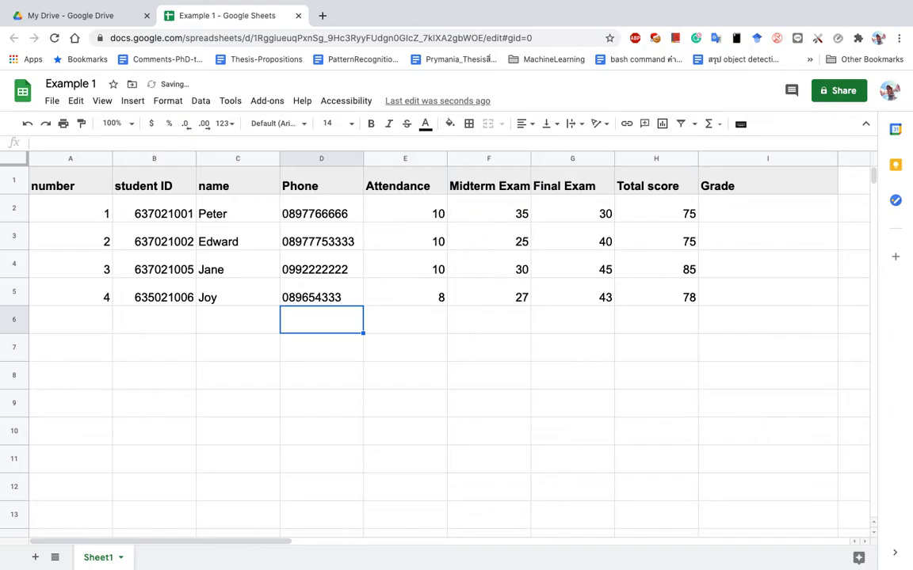
{"action": "left_click", "coordinate": [414, 324]}
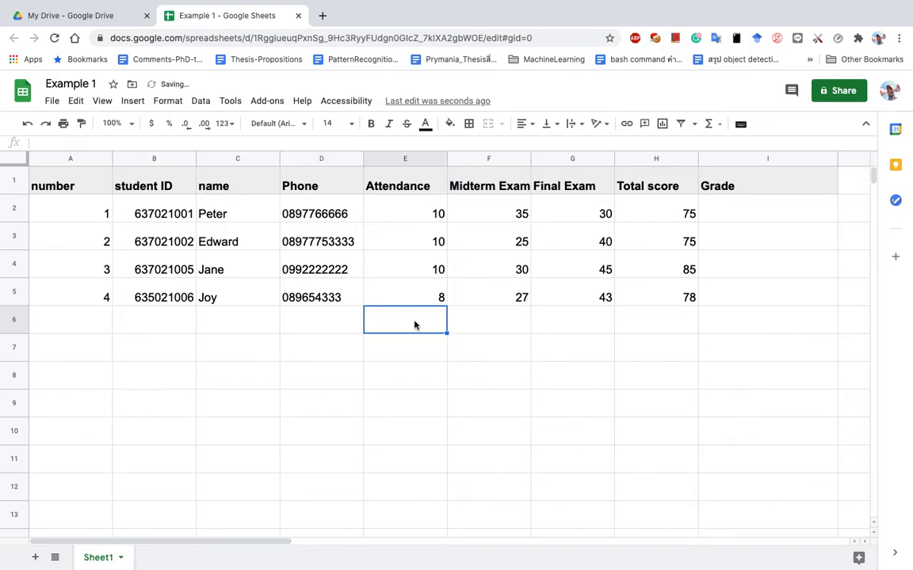
Type the labels Average, Minimum and Maximum into D7, D8 and D9.
{"action": "left_click", "coordinate": [107, 350]}
{"action": "left_click", "coordinate": [156, 354]}
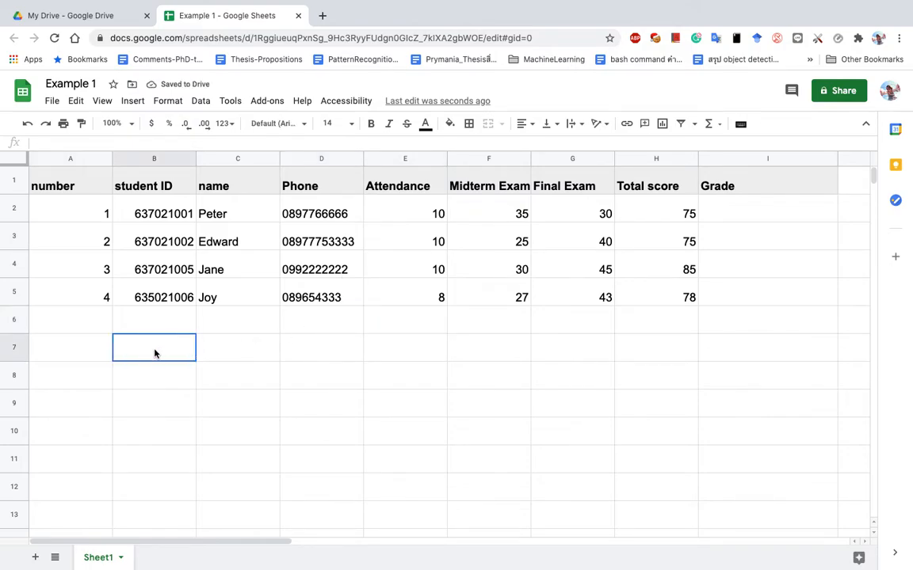
{"action": "key", "text": "Right"}
{"action": "key", "text": "Right"}
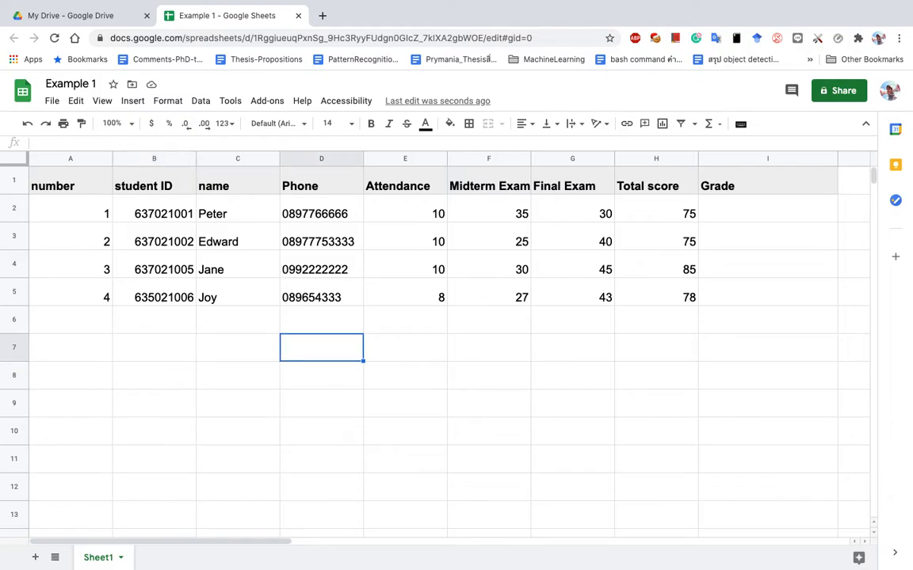
{"action": "type", "text": "Average"}
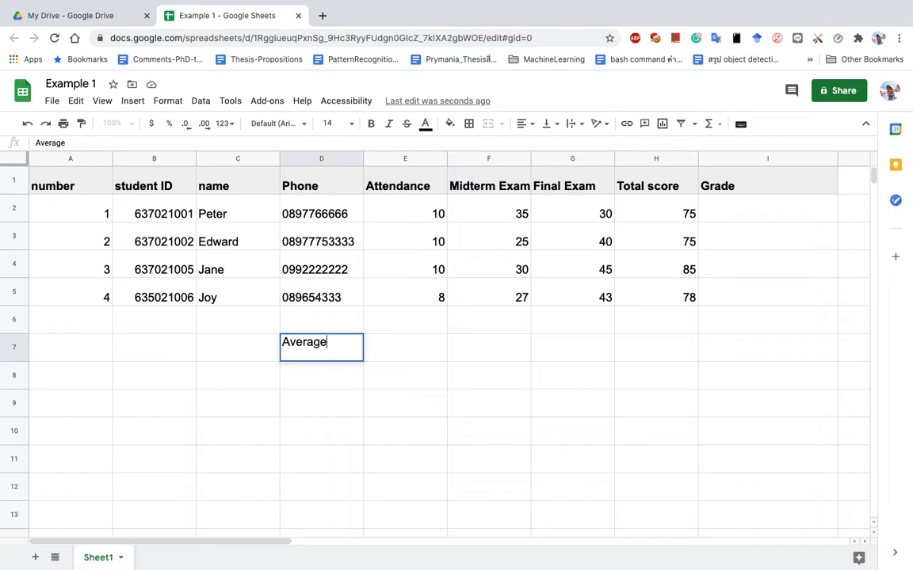
{"action": "key", "text": "Return"}
{"action": "type", "text": "Mi"}
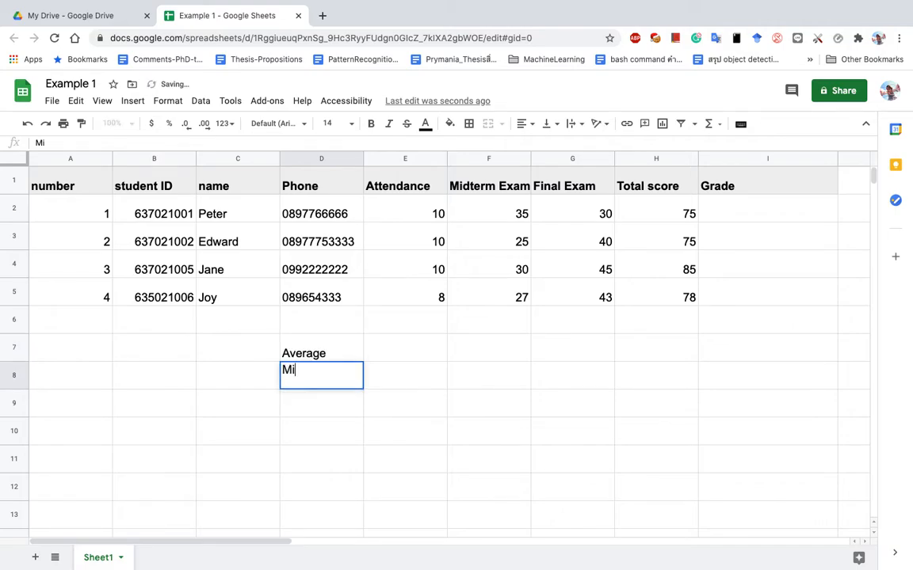
{"action": "type", "text": "nimum"}
{"action": "key", "text": "Return"}
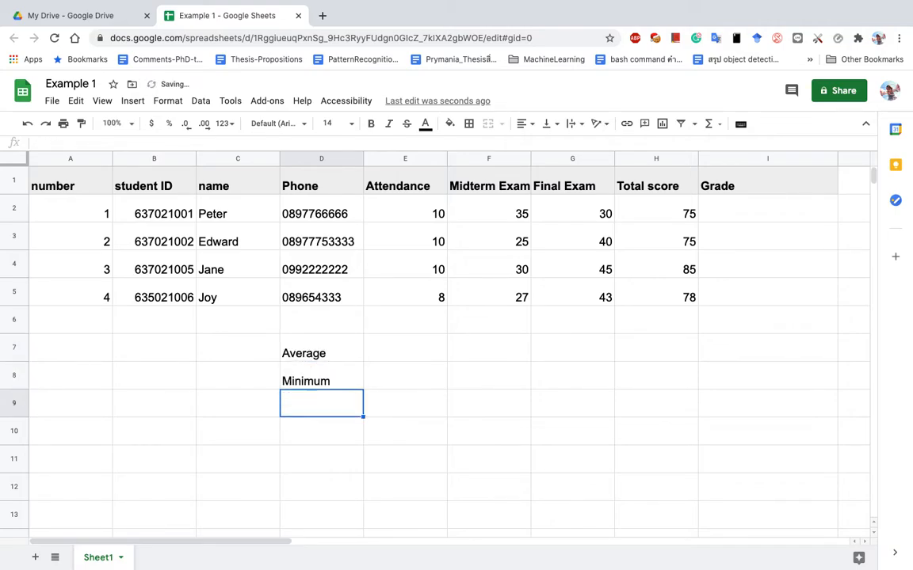
{"action": "type", "text": "Maximu"}
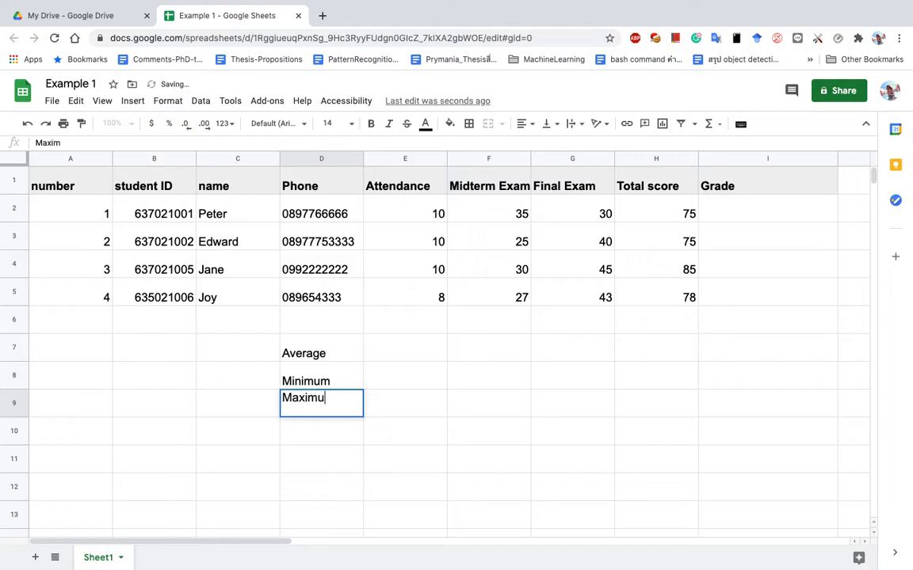
{"action": "type", "text": "m"}
{"action": "key", "text": "Return"}
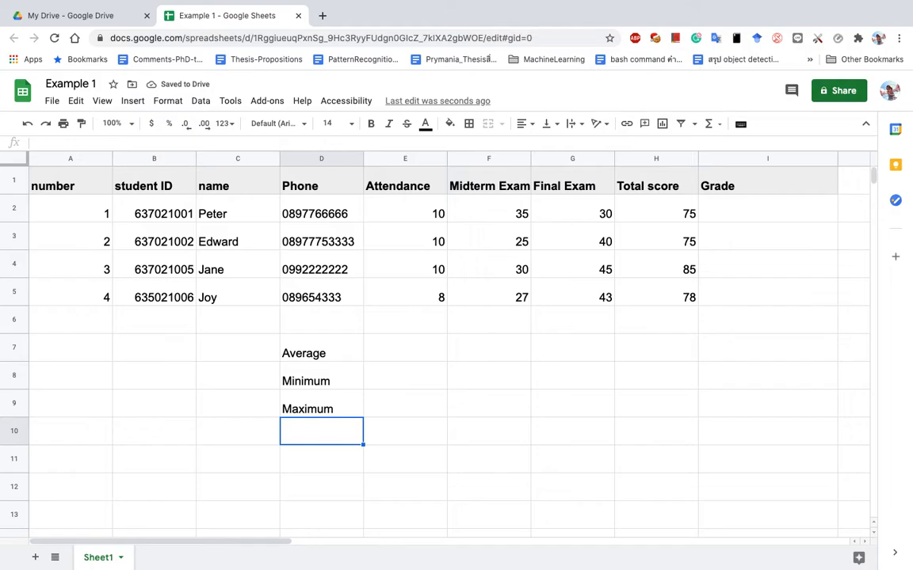
Select the Attendance, Midterm Exam, Final Exam and Total score columns, ending on H7.
{"action": "left_click", "coordinate": [387, 354]}
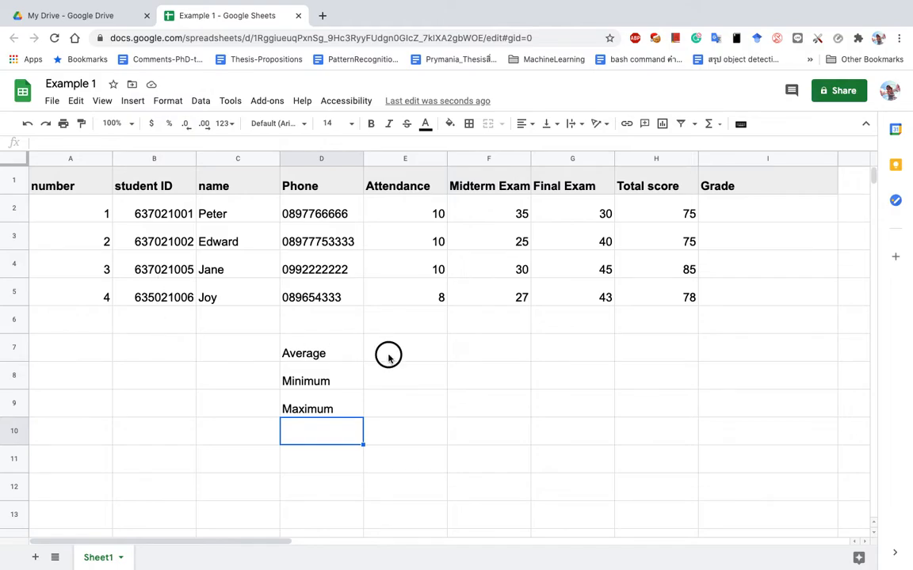
{"action": "left_click", "coordinate": [399, 159]}
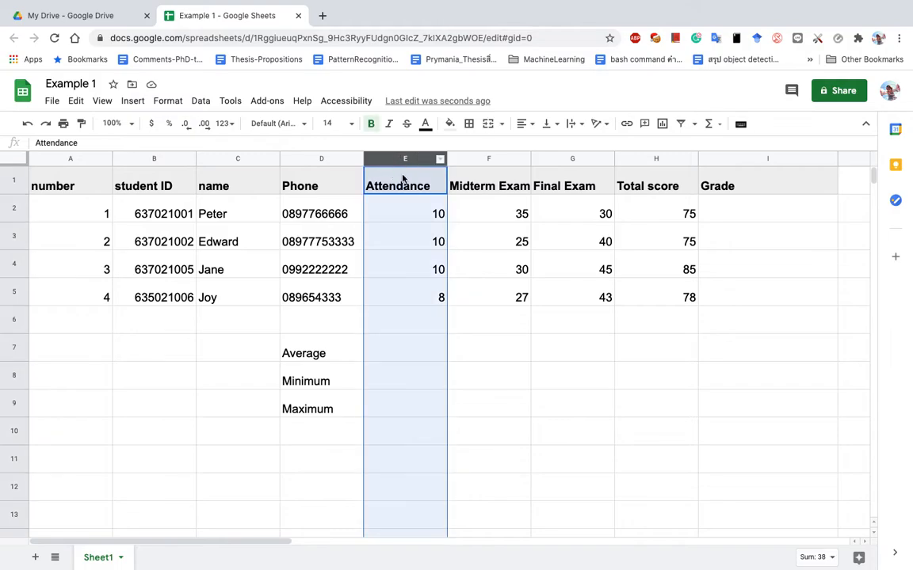
{"action": "left_click", "coordinate": [407, 358]}
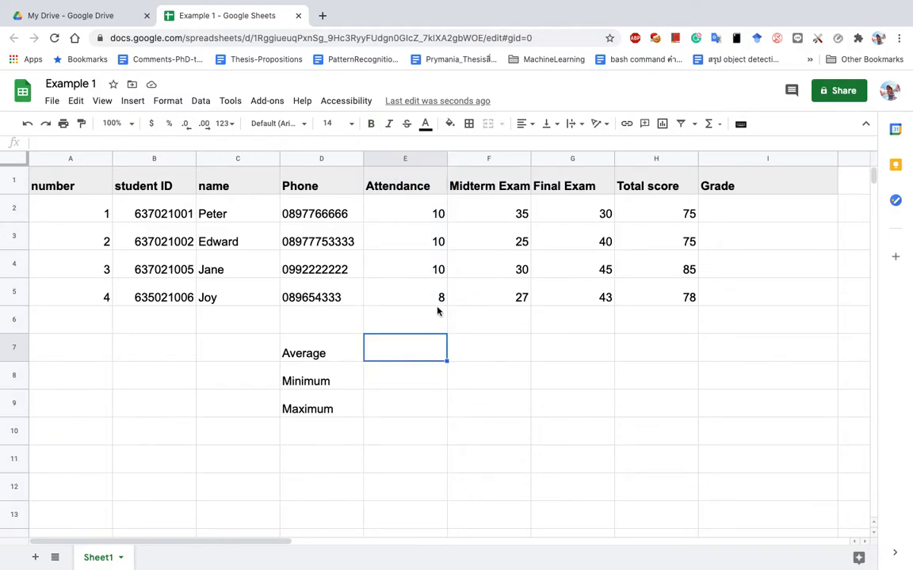
{"action": "left_click", "coordinate": [503, 160]}
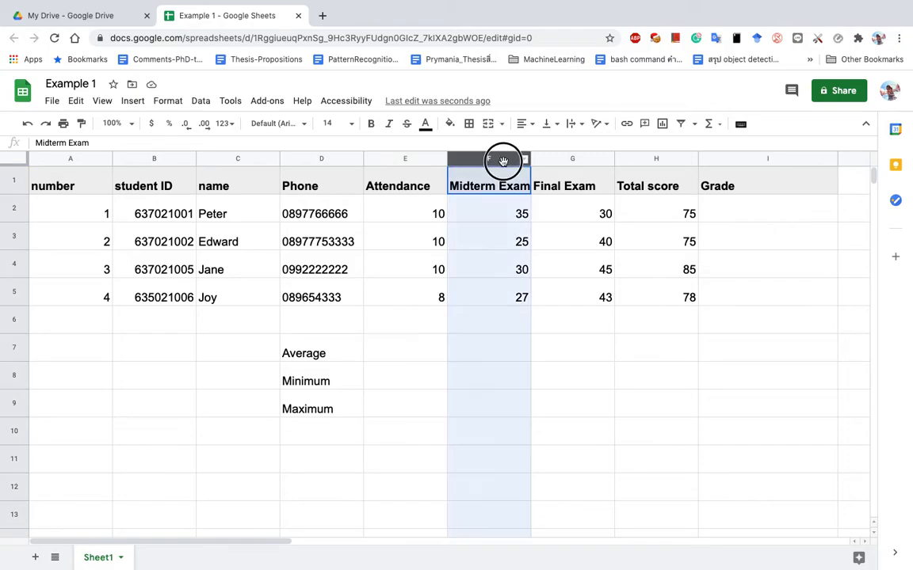
{"action": "left_click", "coordinate": [579, 158]}
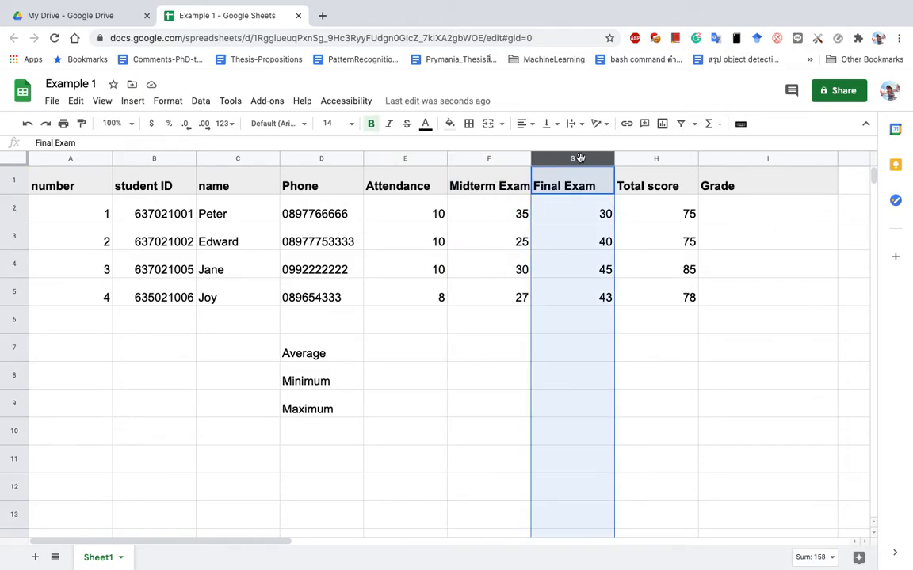
{"action": "left_click", "coordinate": [658, 161]}
{"action": "left_click", "coordinate": [648, 350]}
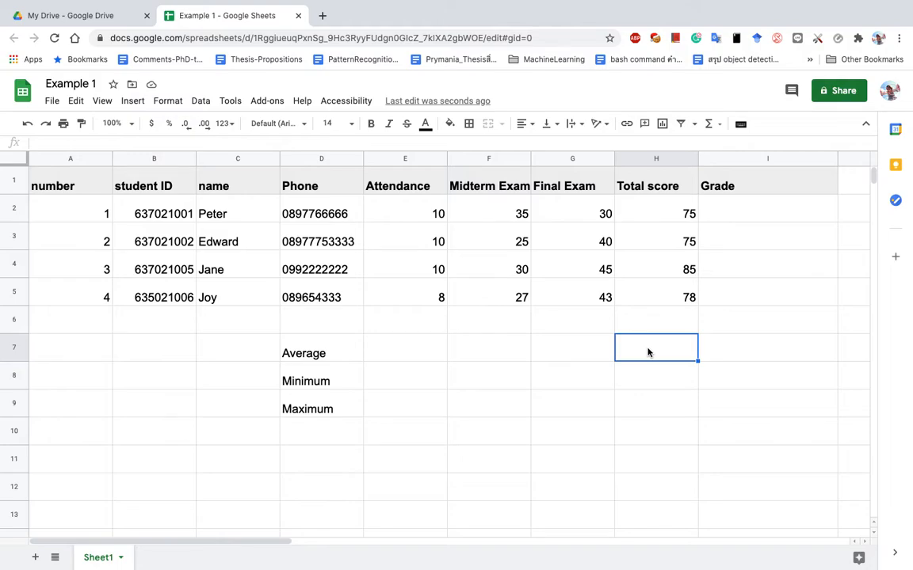
Type =average in E7 and drag over E2:E5, leaving a #NAME? error.
{"action": "left_click", "coordinate": [407, 349]}
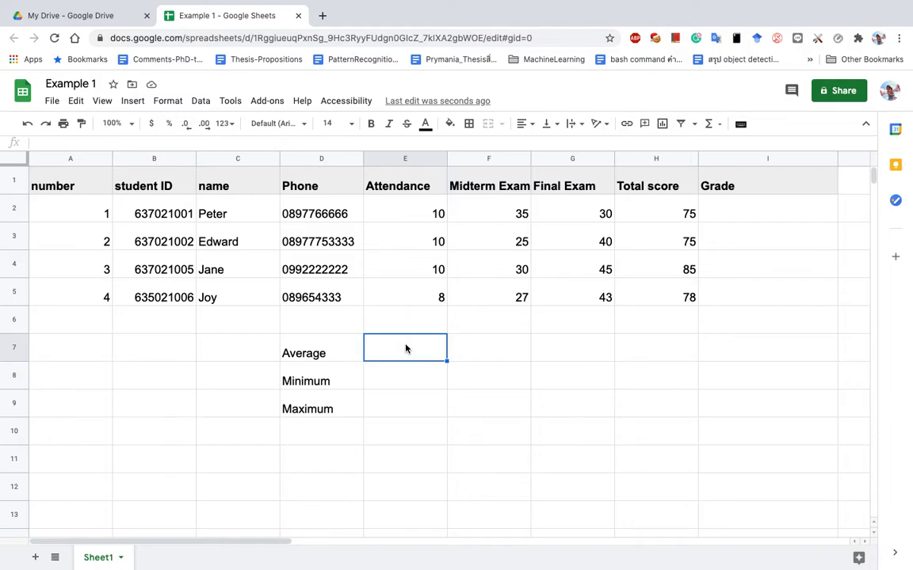
{"action": "type", "text": "=ave"}
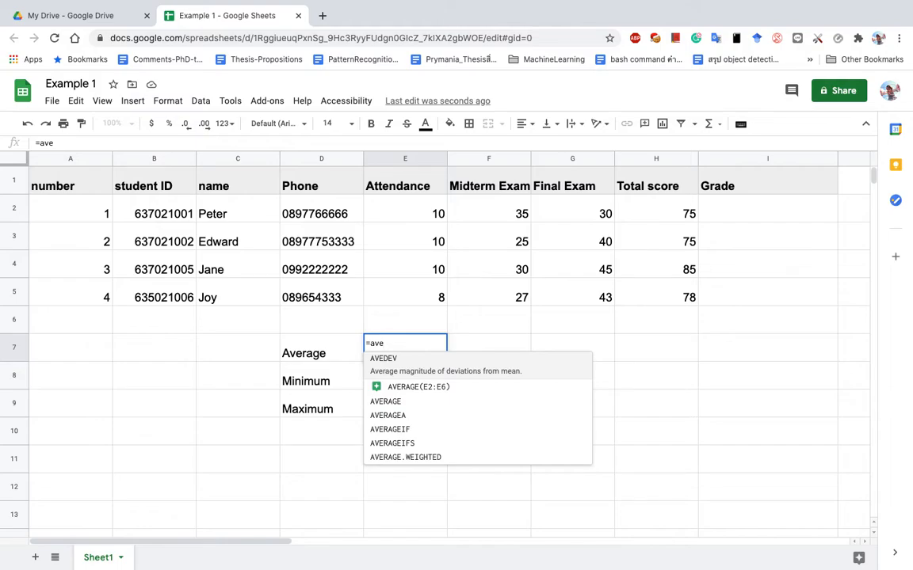
{"action": "type", "text": "rage"}
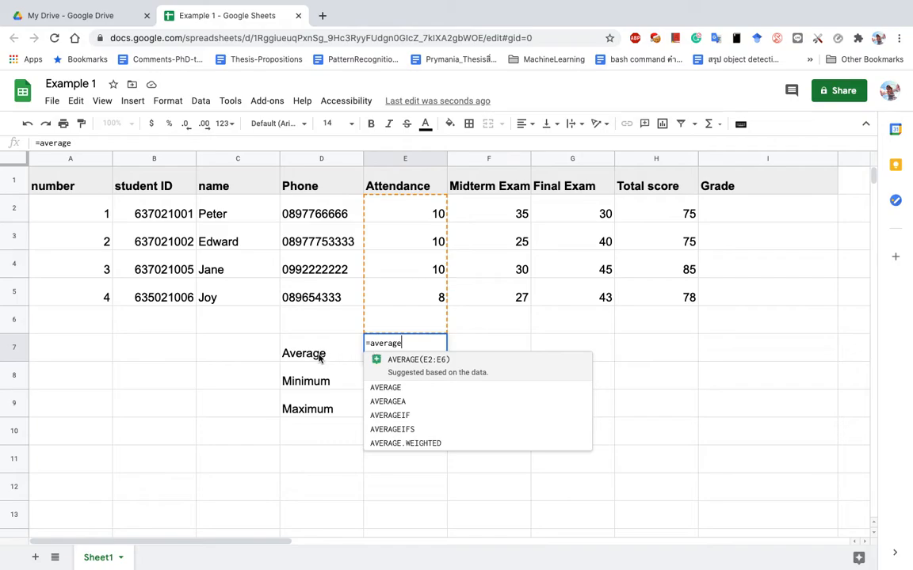
{"action": "left_click_drag", "start_coordinate": [417, 212], "coordinate": [422, 303]}
{"action": "left_click", "coordinate": [435, 355]}
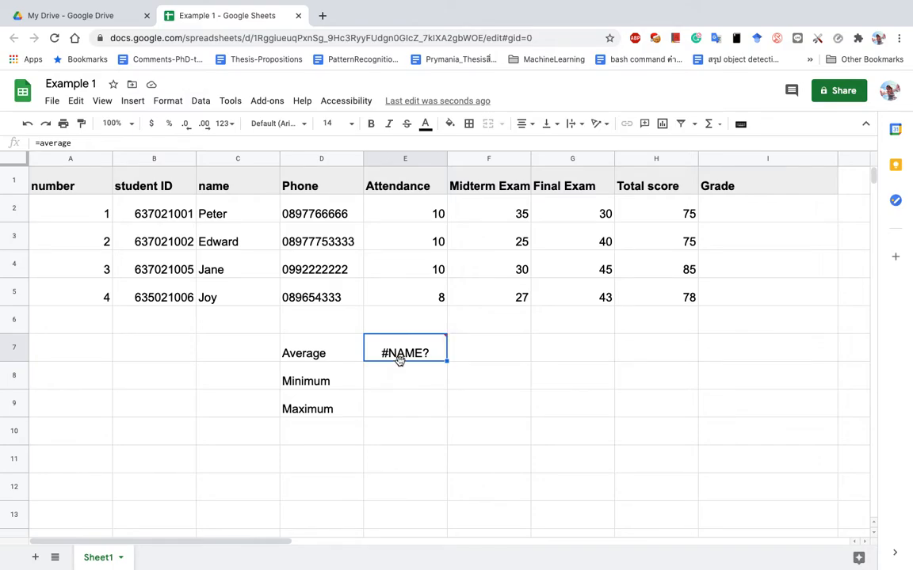
{"action": "mouse_move", "coordinate": [428, 360]}
Correct E7 to =average(E2:E5), giving an Attendance average of 9.5.
{"action": "left_click", "coordinate": [392, 349]}
{"action": "double_click", "coordinate": [392, 350]}
{"action": "double_click", "coordinate": [413, 349]}
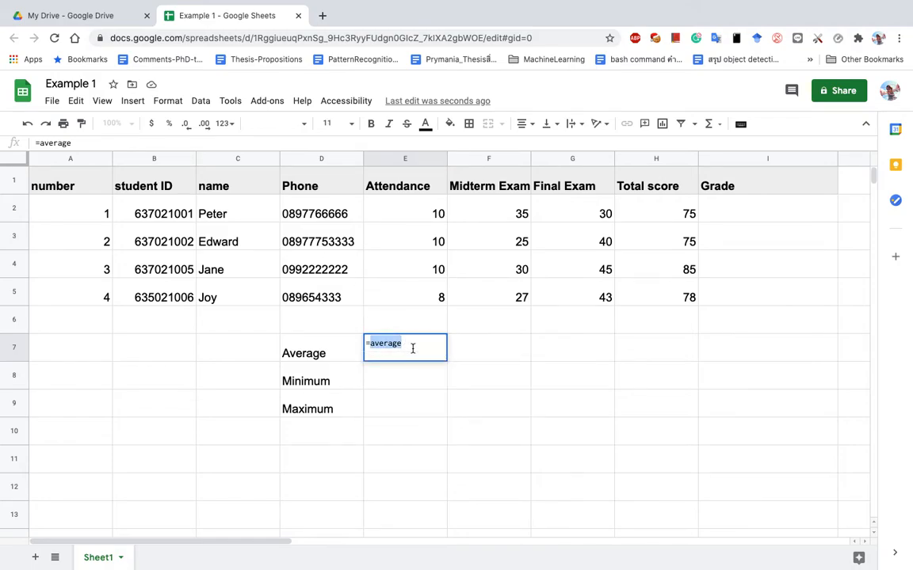
{"action": "left_click", "coordinate": [413, 349]}
{"action": "type", "text": "("}
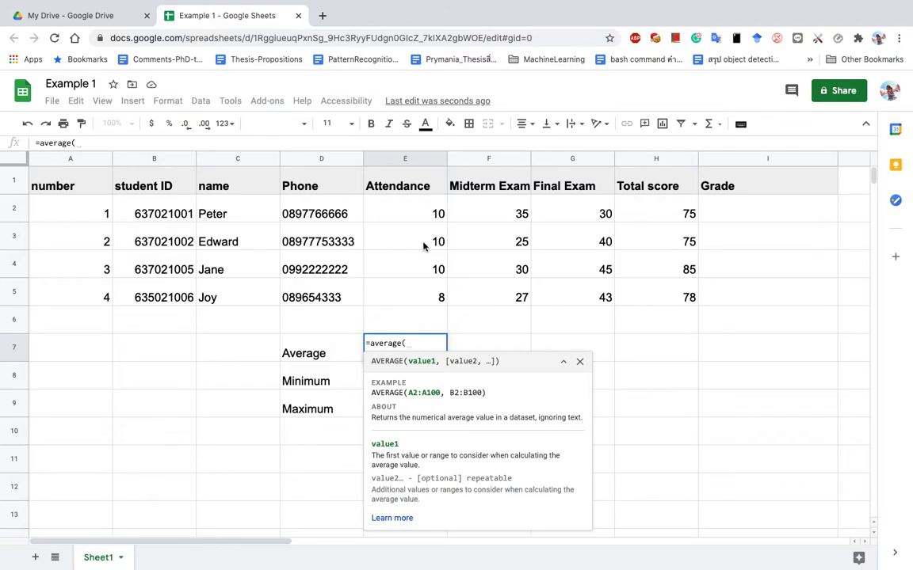
{"action": "left_click_drag", "start_coordinate": [425, 210], "coordinate": [425, 293]}
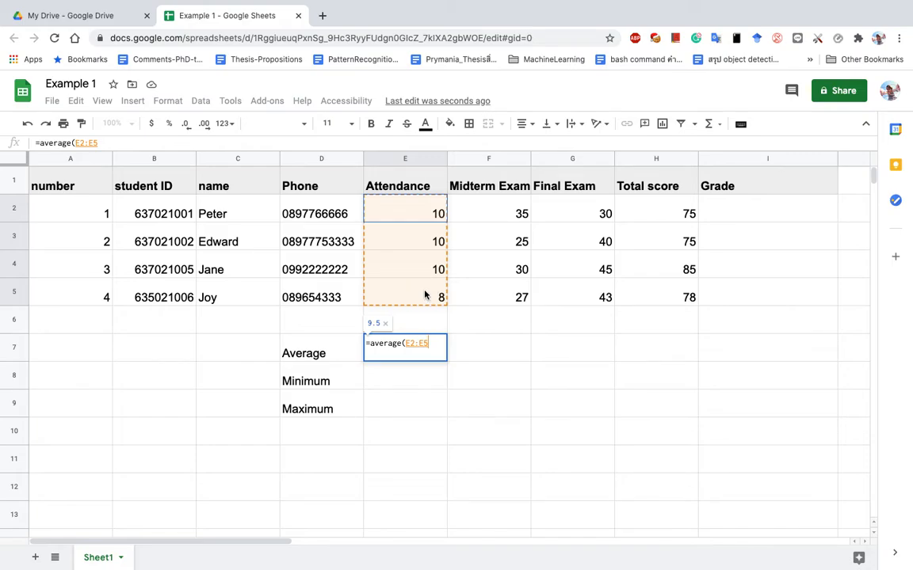
{"action": "type", "text": ")"}
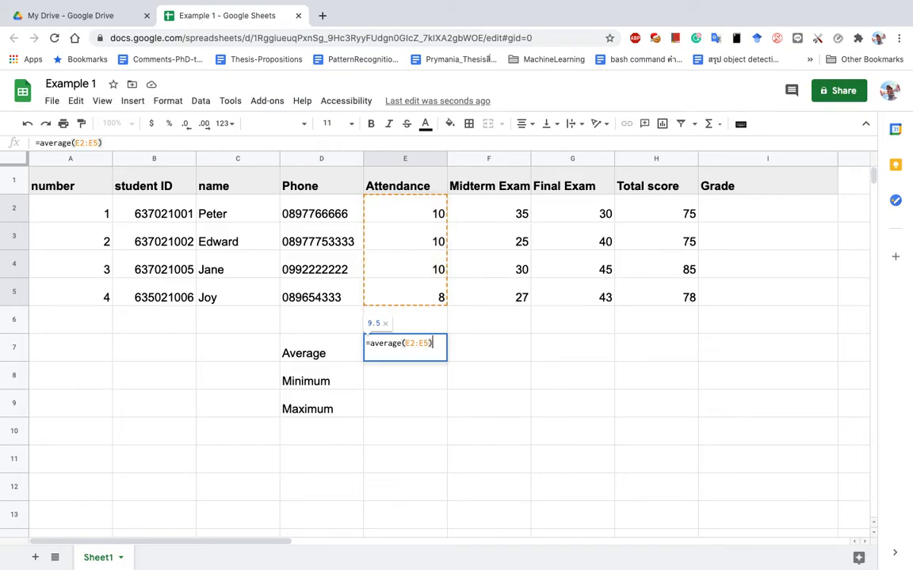
{"action": "key", "text": "Return"}
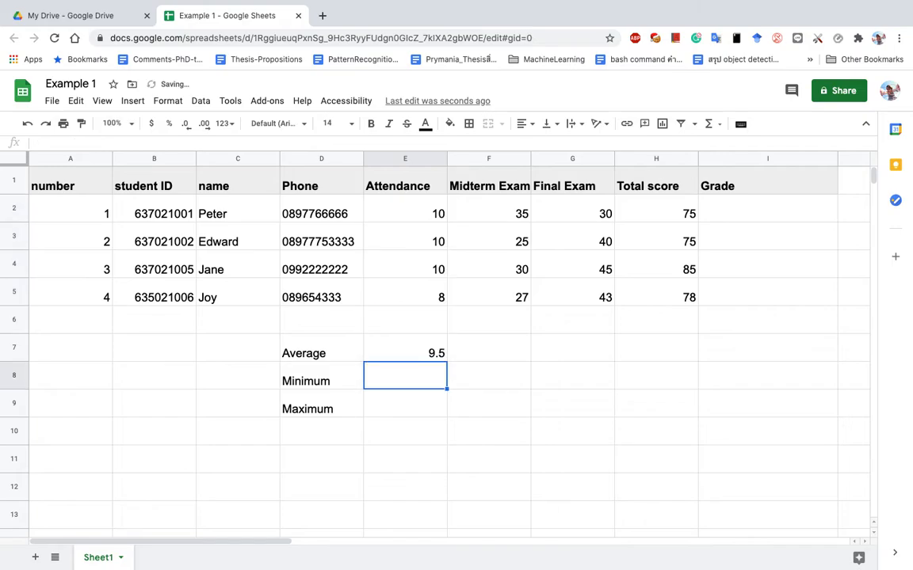
{"action": "left_click", "coordinate": [440, 358]}
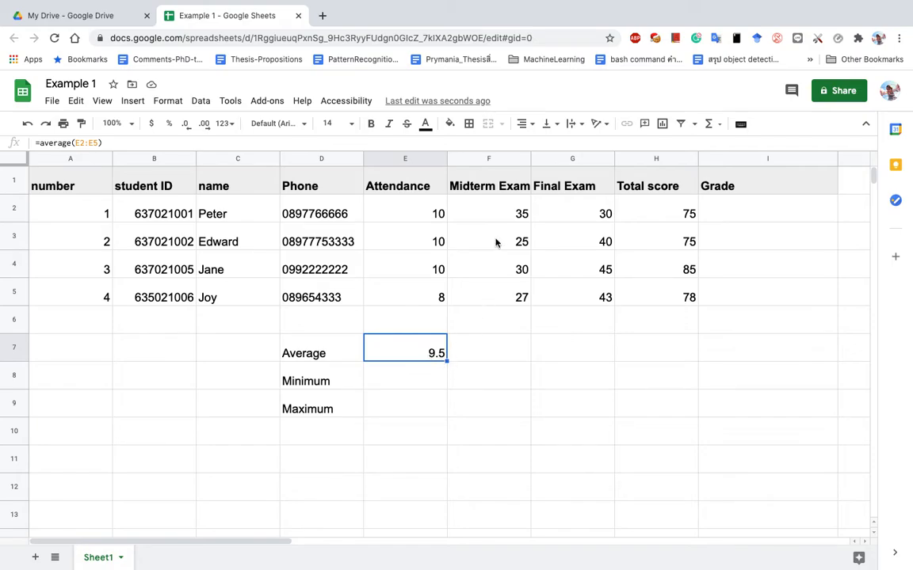
Enter =average(F2:F5) in F7 to get the Midterm Exam average of 29.25.
{"action": "left_click", "coordinate": [496, 160]}
{"action": "left_click", "coordinate": [568, 159]}
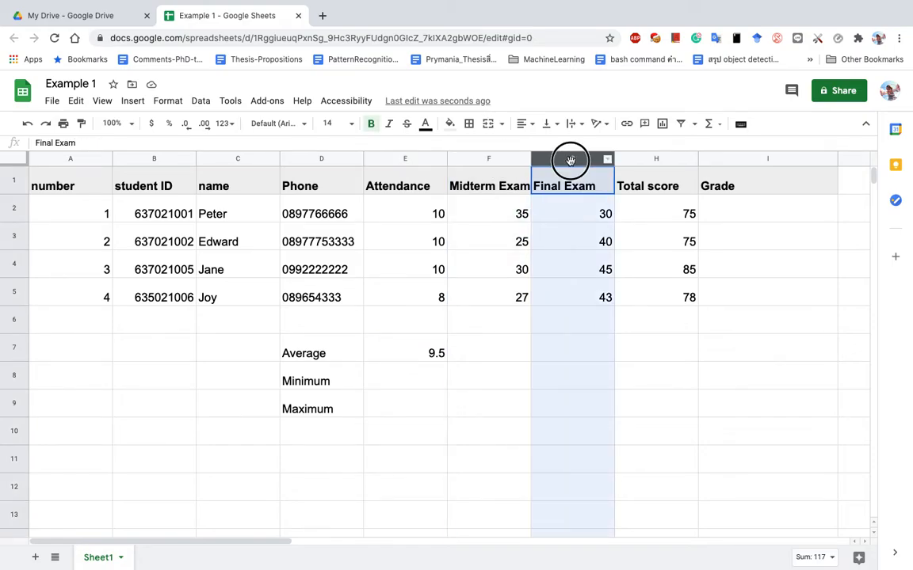
{"action": "left_click", "coordinate": [647, 157]}
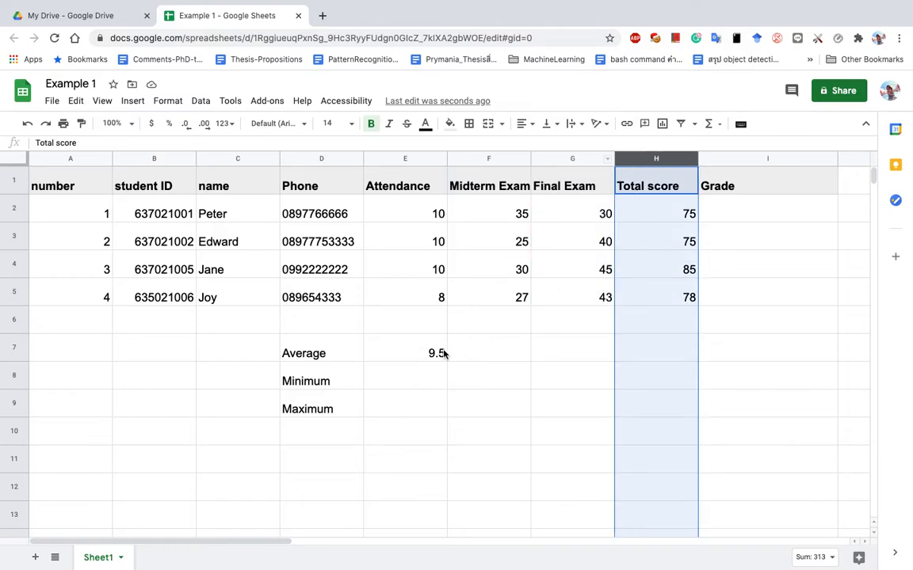
{"action": "left_click", "coordinate": [443, 353]}
{"action": "left_click", "coordinate": [523, 347]}
{"action": "type", "text": "="}
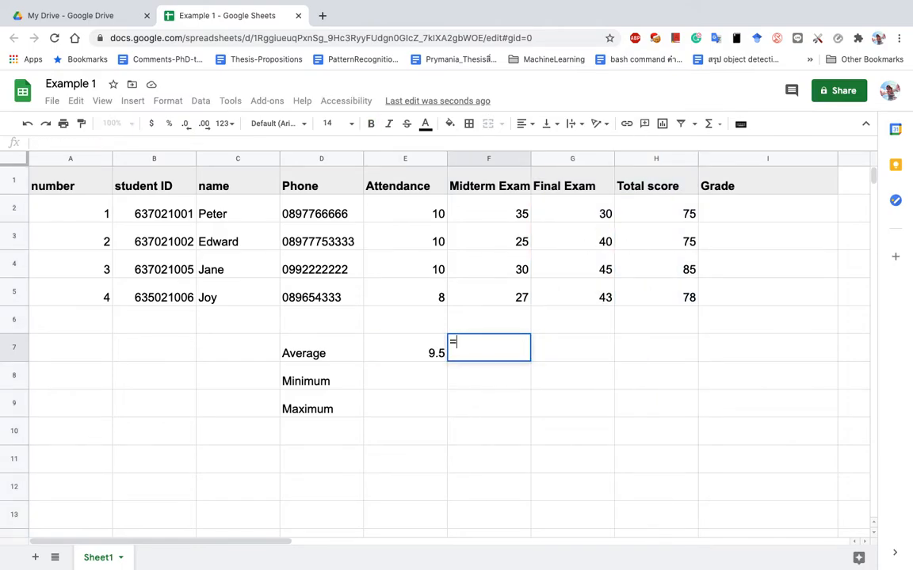
{"action": "type", "text": "ave"}
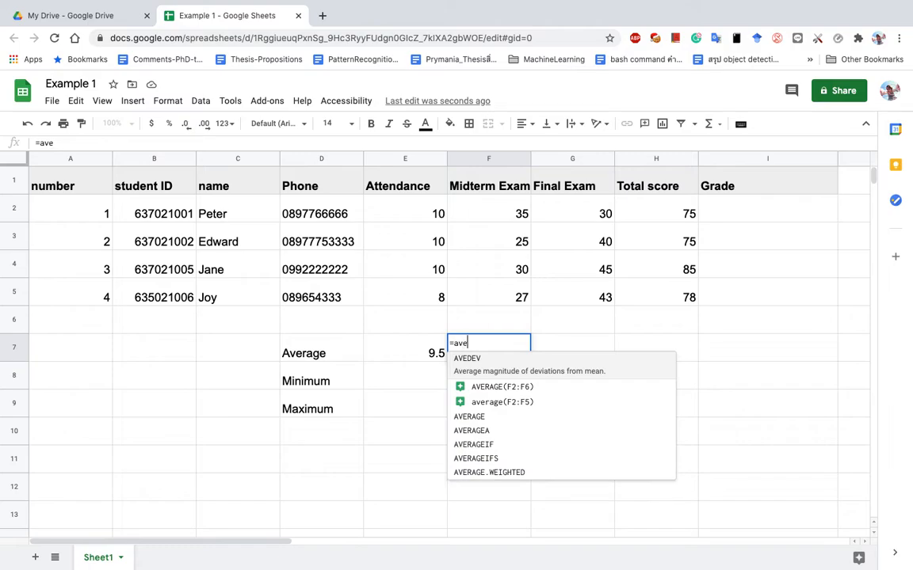
{"action": "type", "text": "rage("}
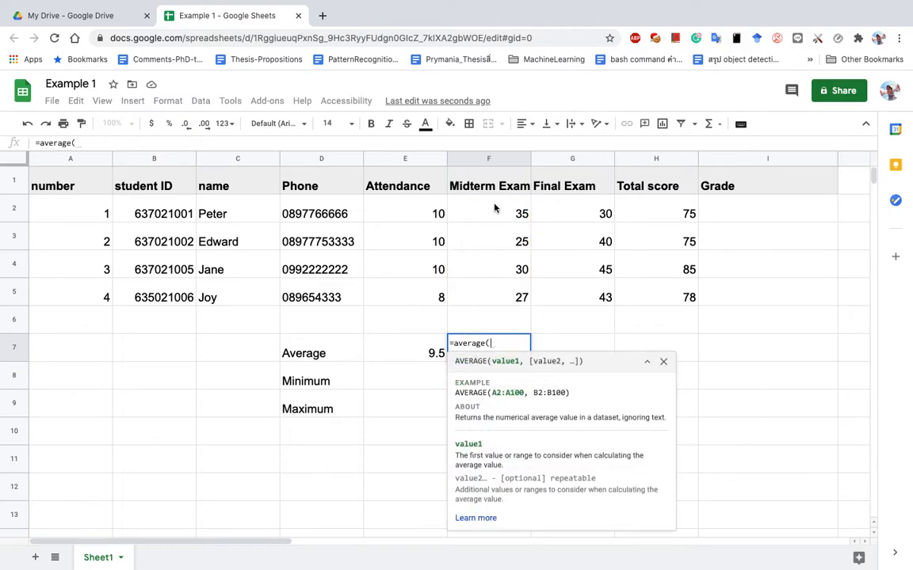
{"action": "left_click_drag", "start_coordinate": [493, 206], "coordinate": [503, 297]}
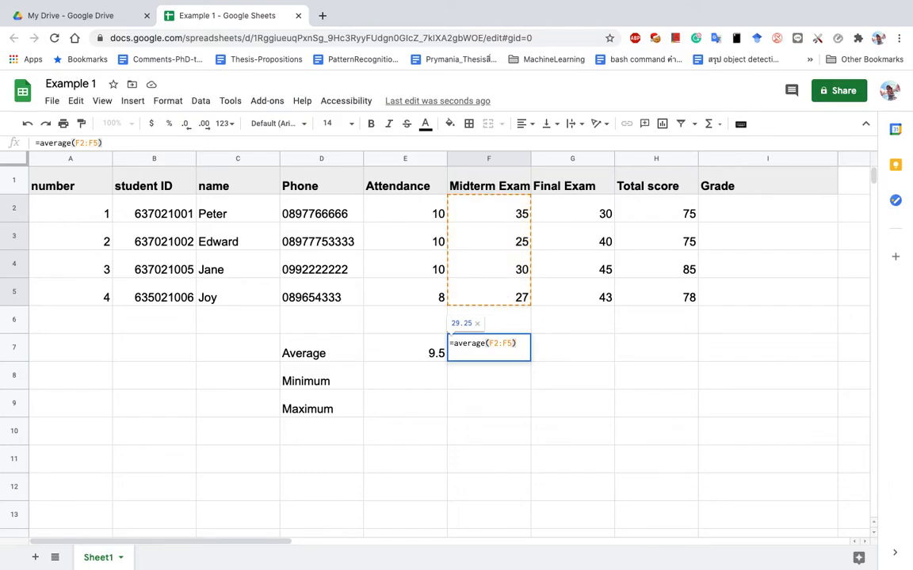
{"action": "key", "text": "Return"}
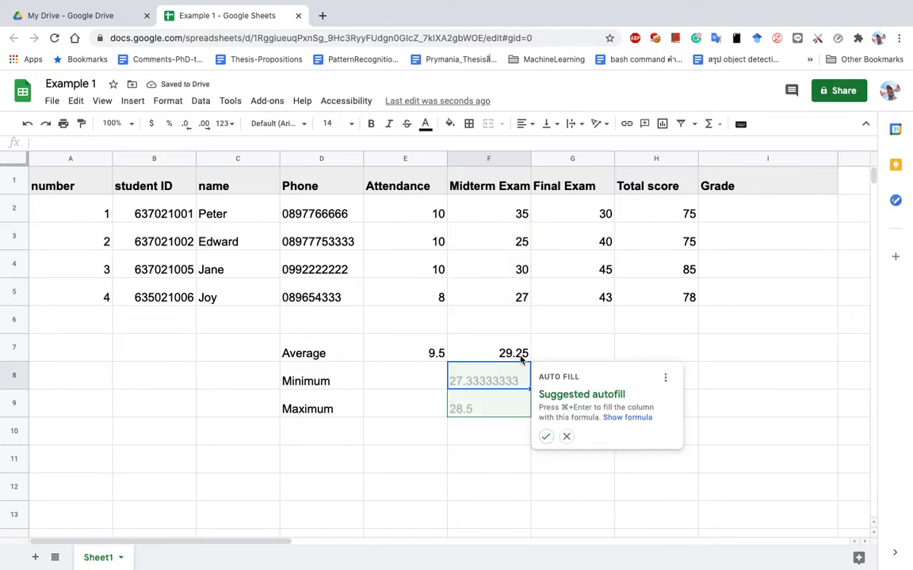
{"action": "left_click", "coordinate": [521, 359]}
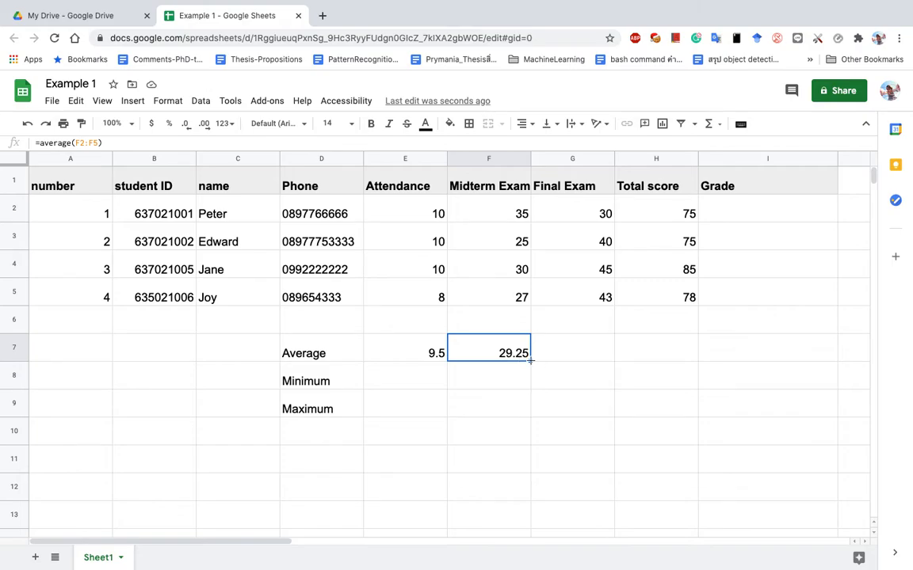
Fill the average formula across G7 and H7, giving 39.5 and 78.25.
{"action": "left_click", "coordinate": [597, 157]}
{"action": "left_click", "coordinate": [635, 160]}
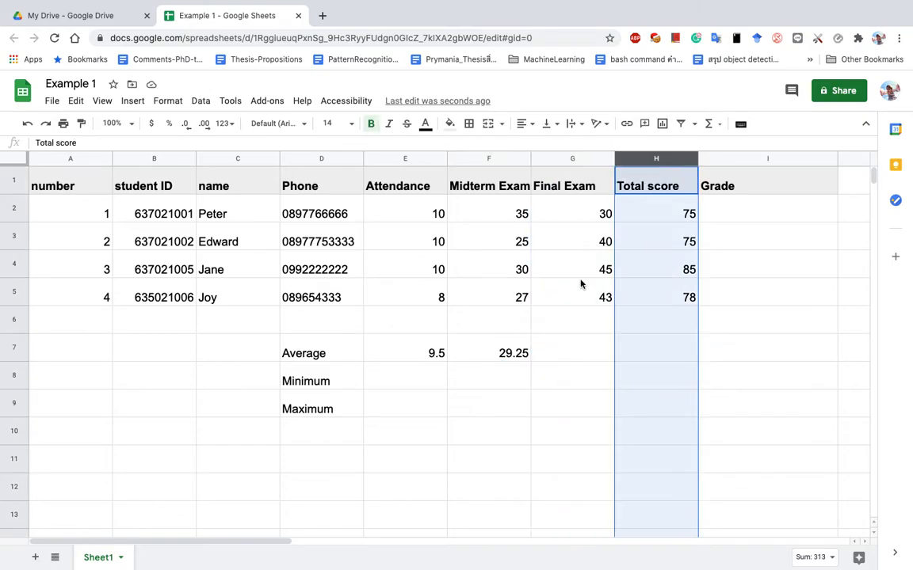
{"action": "left_click", "coordinate": [522, 353]}
{"action": "left_click_drag", "start_coordinate": [530, 361], "coordinate": [671, 355]}
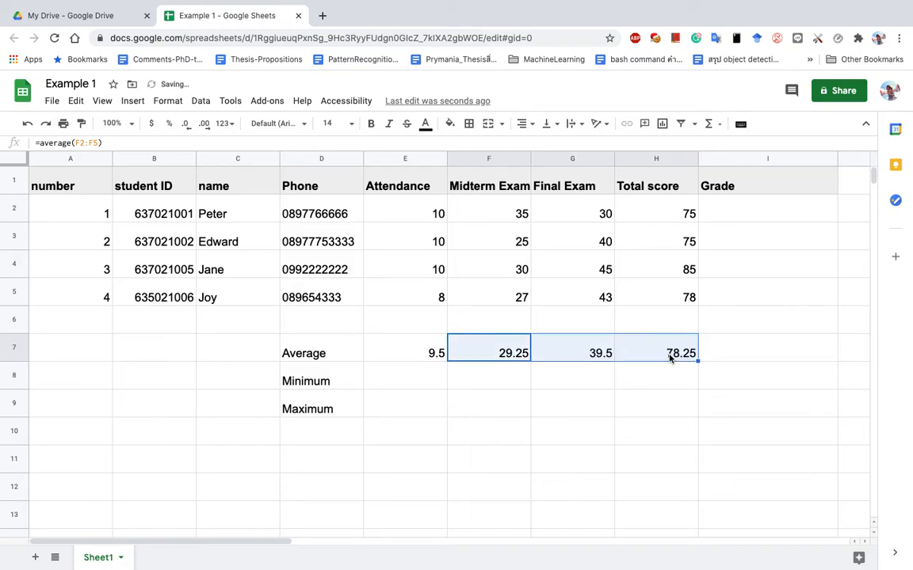
{"action": "left_click", "coordinate": [595, 351]}
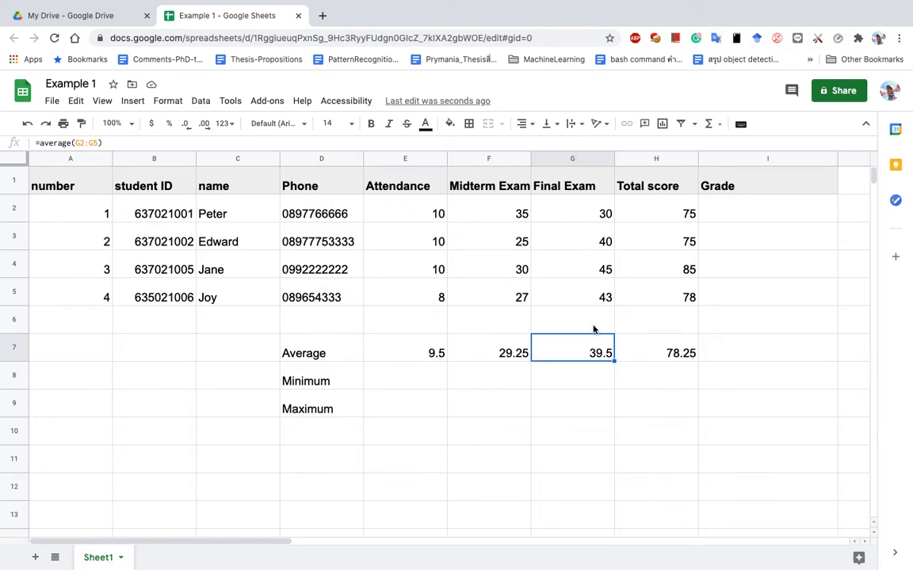
{"action": "left_click", "coordinate": [683, 352]}
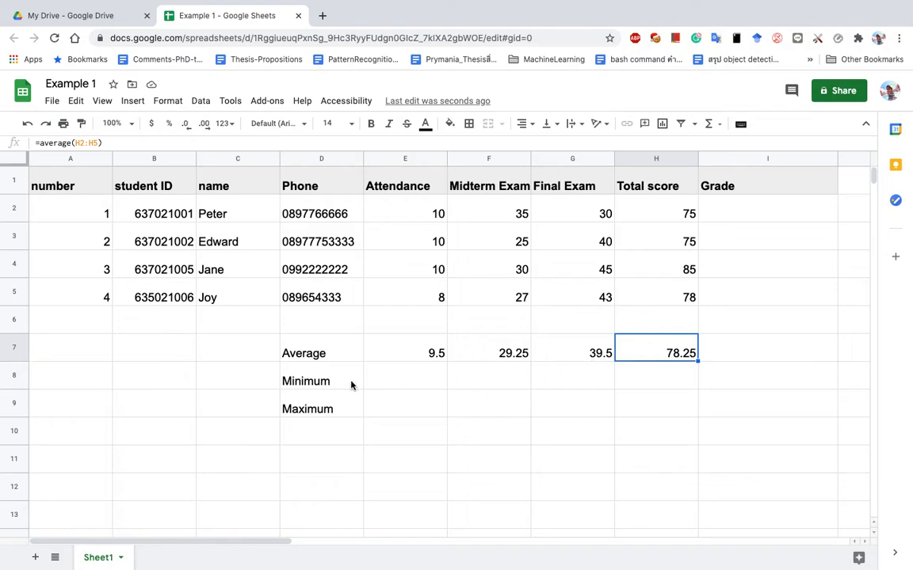
{"action": "left_click", "coordinate": [389, 355]}
{"action": "left_click", "coordinate": [322, 356]}
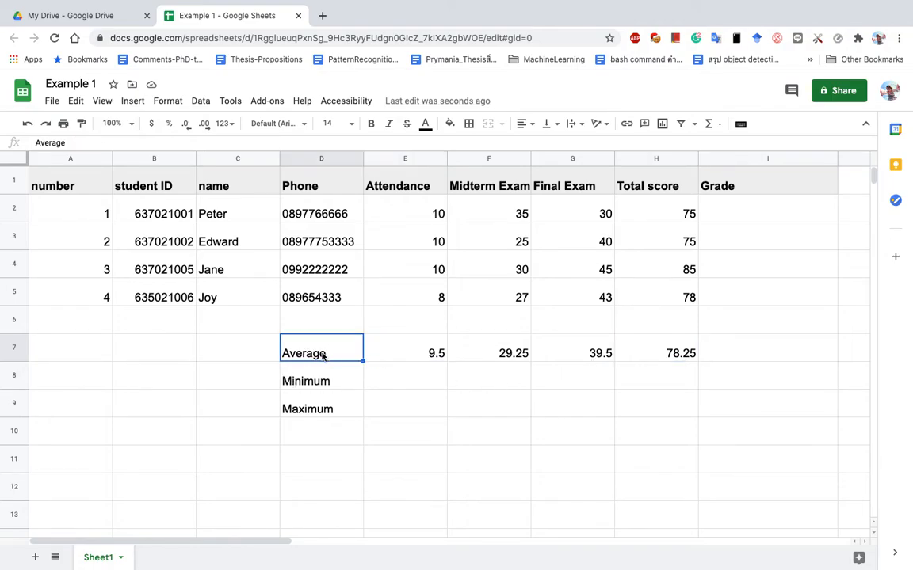
{"action": "left_click", "coordinate": [404, 358]}
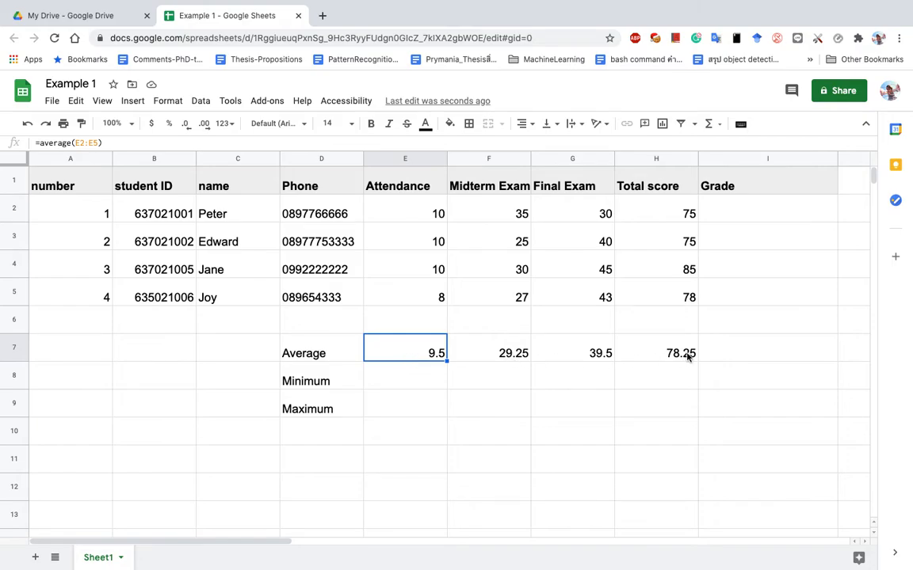
{"action": "left_click", "coordinate": [677, 217]}
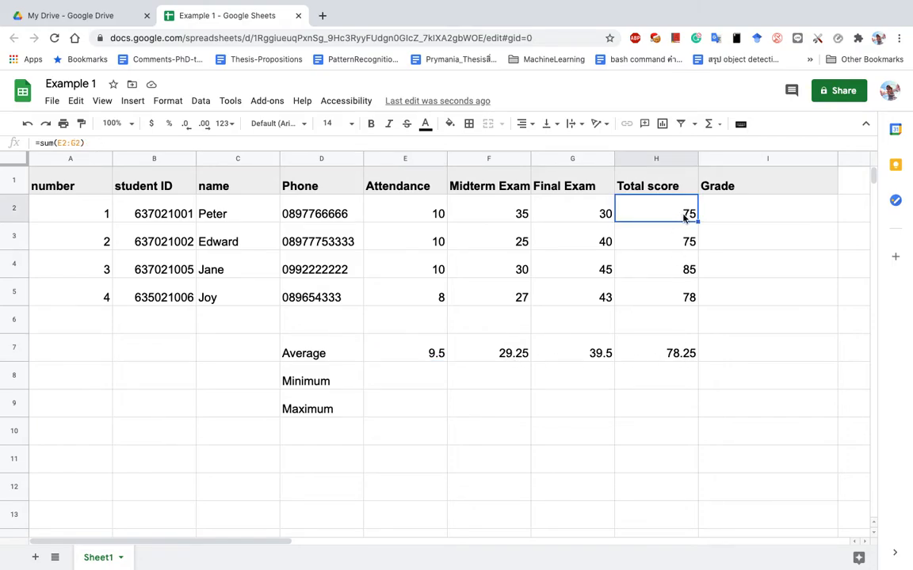
{"action": "left_click", "coordinate": [320, 357]}
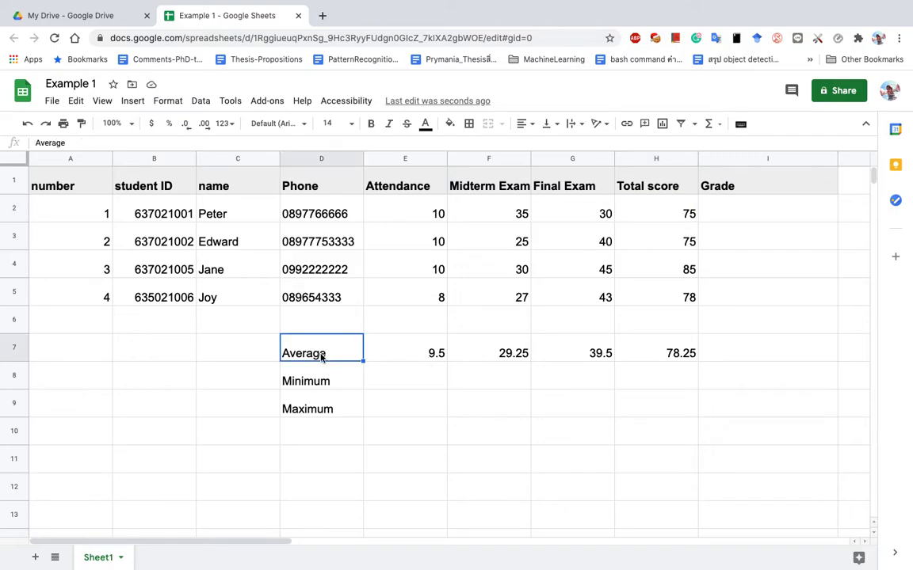
{"action": "left_click", "coordinate": [405, 383]}
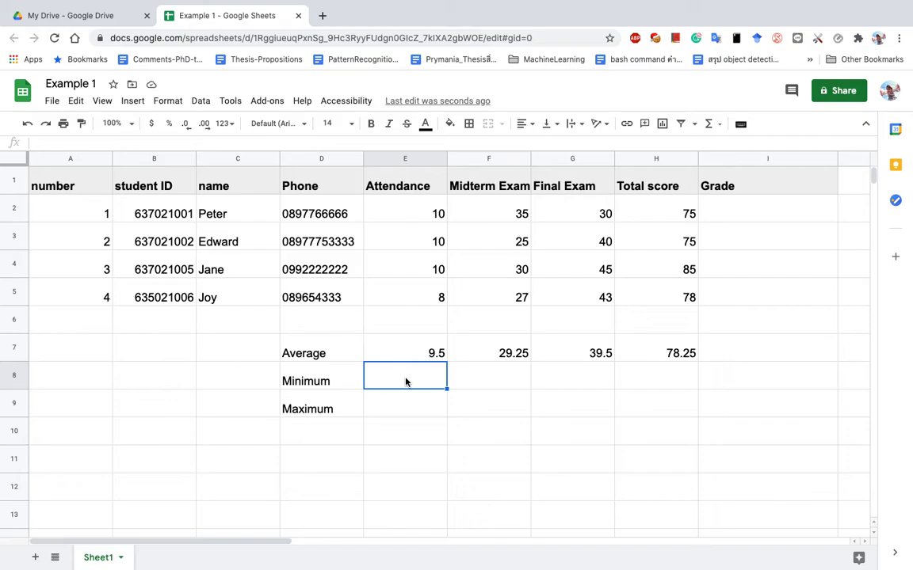
Enter =min(E2:E5) in E8 for the Attendance minimum of 8.
{"action": "type", "text": "=min"}
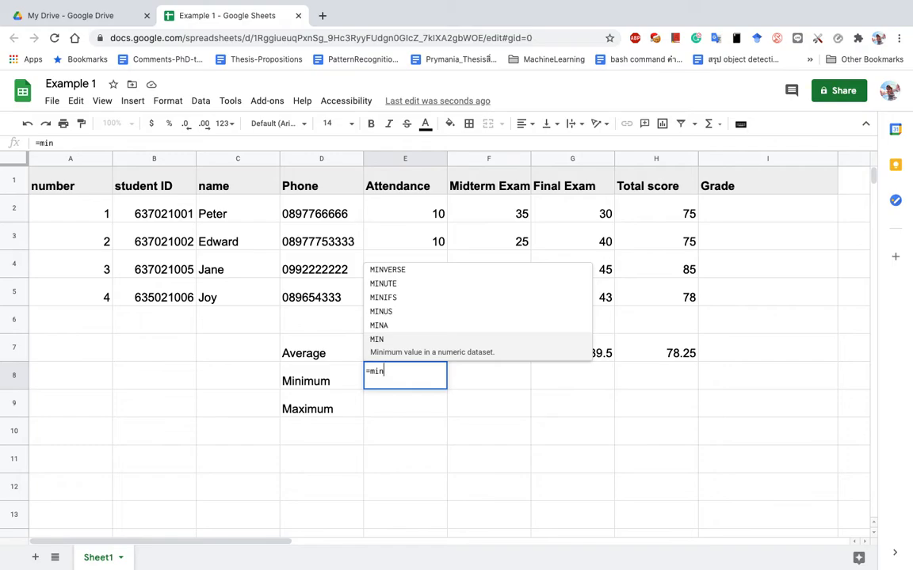
{"action": "type", "text": "("}
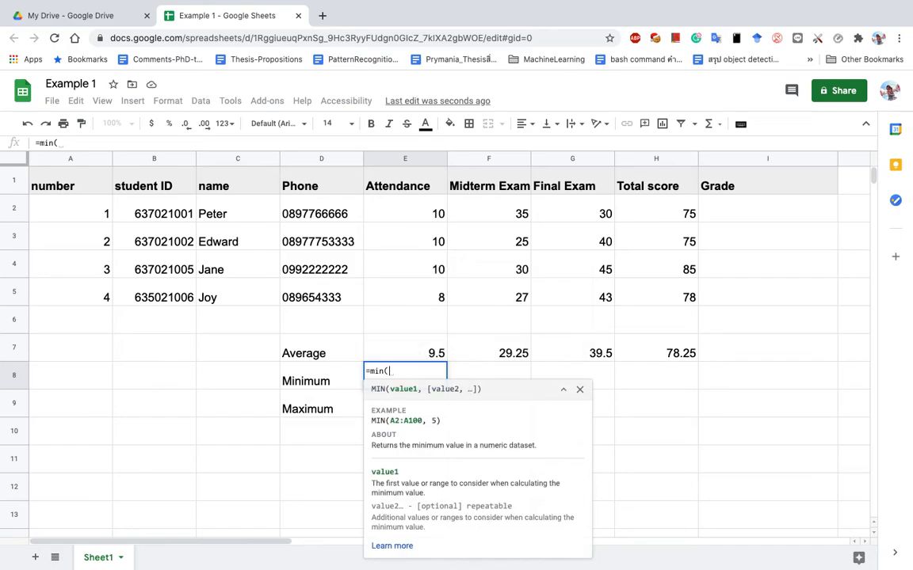
{"action": "left_click_drag", "start_coordinate": [415, 214], "coordinate": [421, 292]}
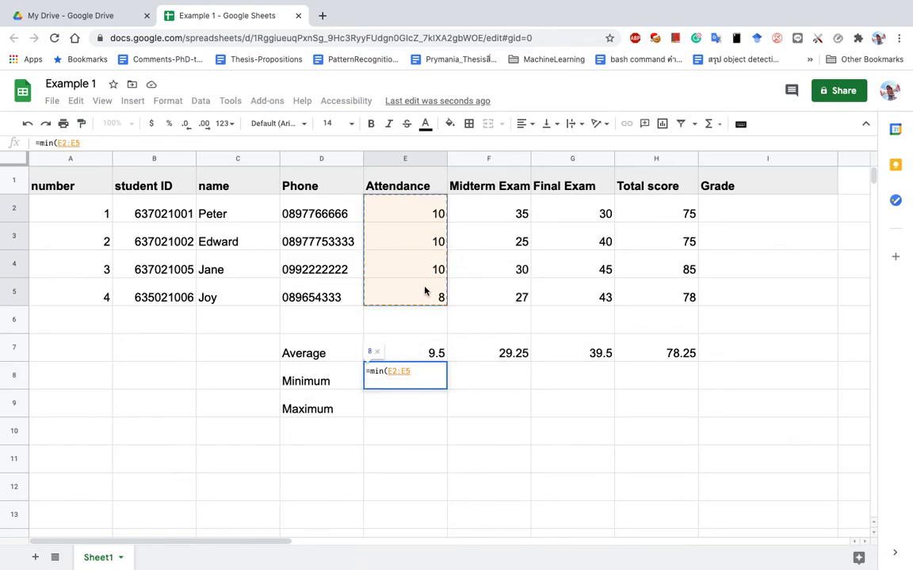
{"action": "type", "text": ")"}
{"action": "key", "text": "Return"}
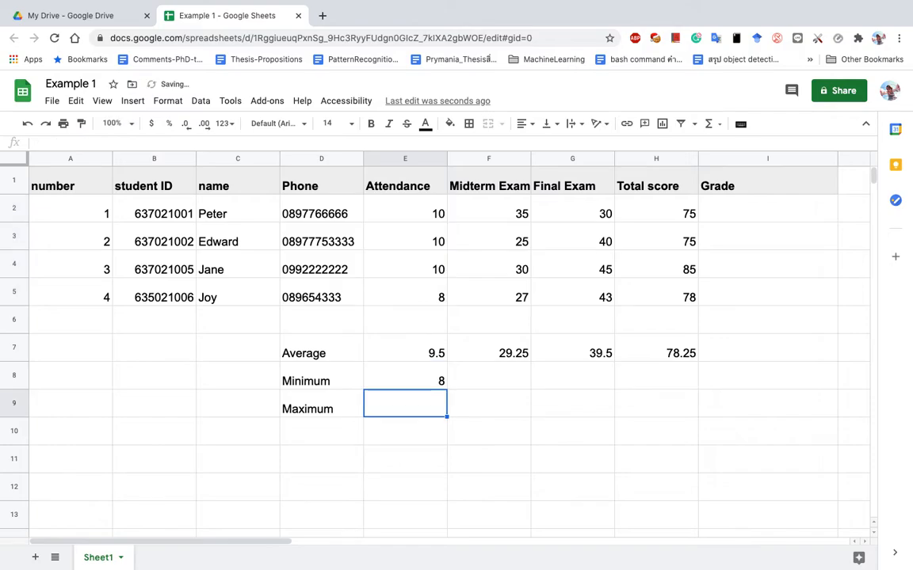
{"action": "left_click", "coordinate": [434, 376]}
Copy the MIN formula across F8:H8, showing 25, 30 and 75.
{"action": "left_click_drag", "start_coordinate": [446, 389], "coordinate": [636, 389]}
{"action": "left_click", "coordinate": [521, 383]}
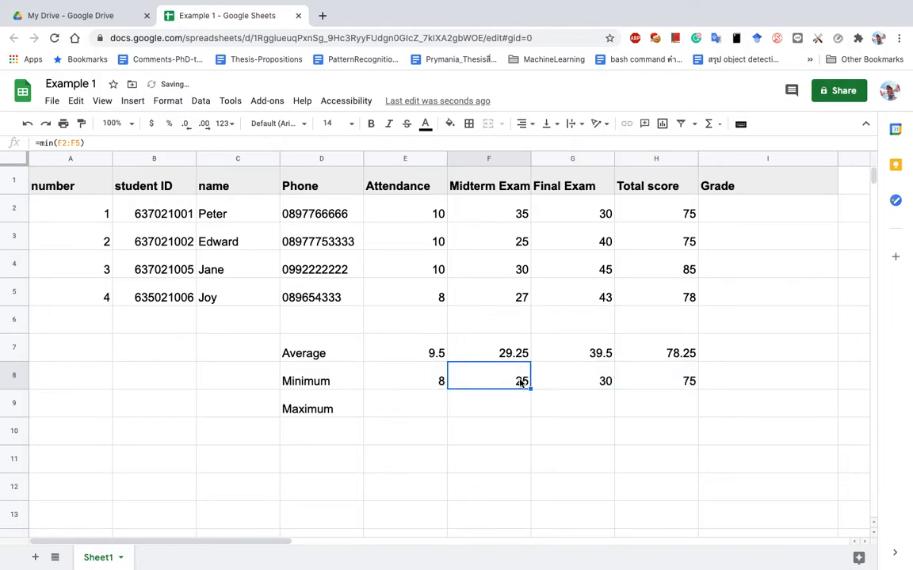
{"action": "left_click", "coordinate": [595, 386]}
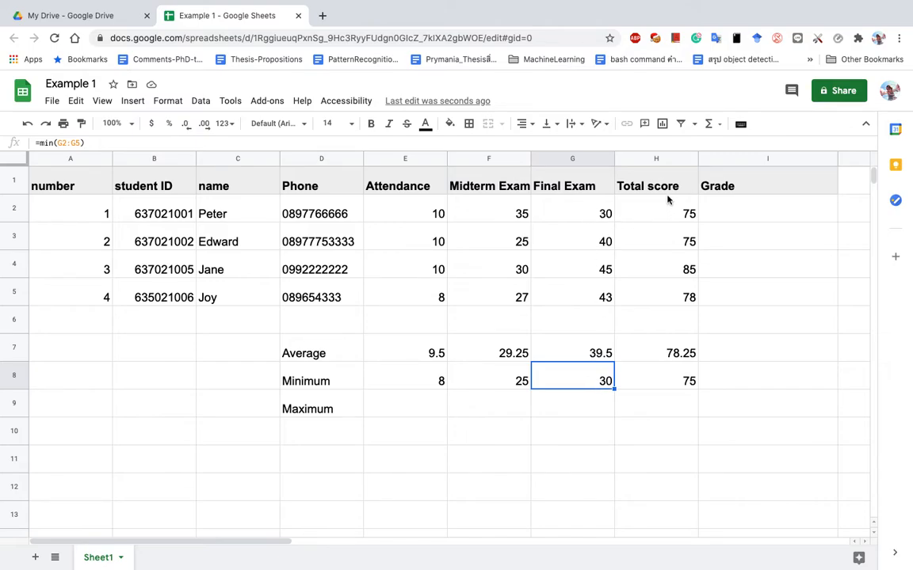
{"action": "left_click", "coordinate": [688, 385]}
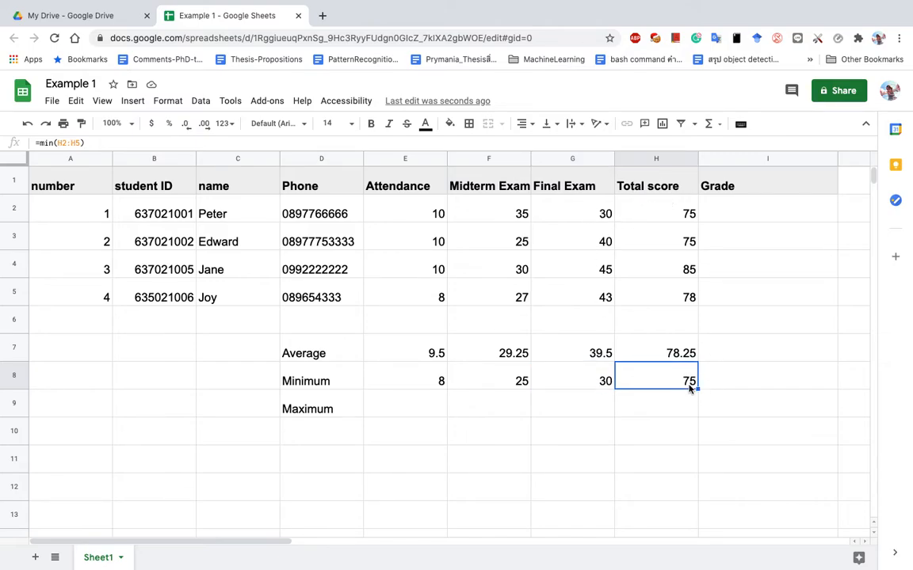
{"action": "left_click", "coordinate": [420, 411]}
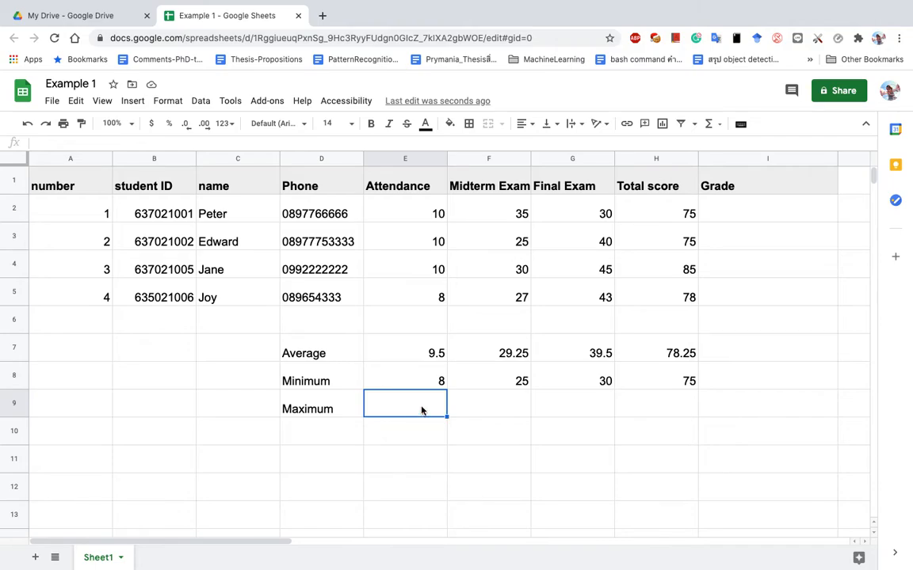
Enter =max(E2:E5) in E9 for the Attendance maximum of 10.
{"action": "type", "text": "=max"}
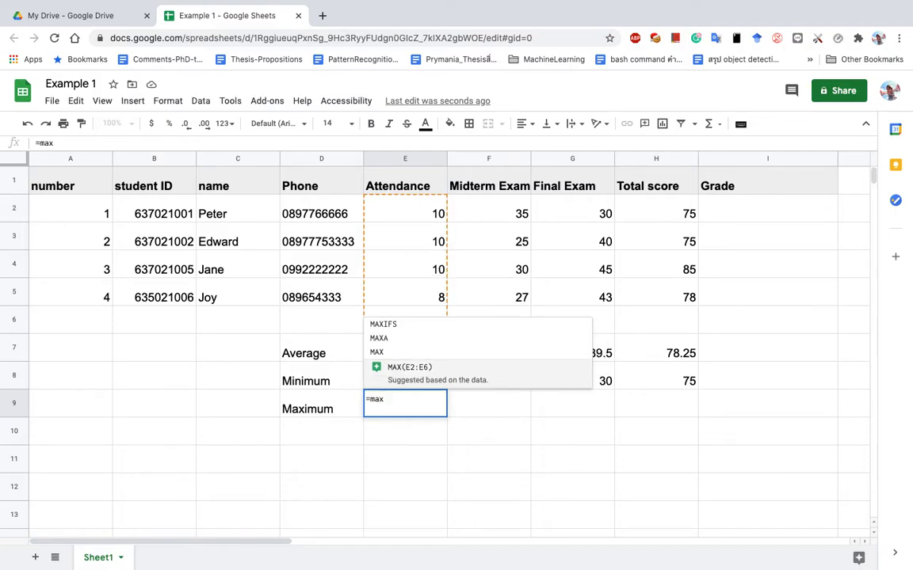
{"action": "type", "text": "("}
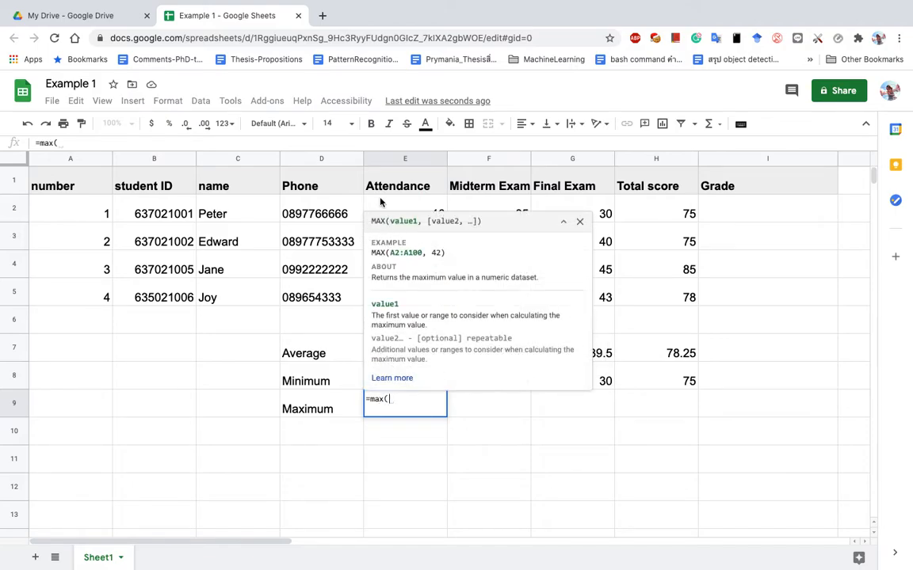
{"action": "left_click", "coordinate": [387, 206]}
{"action": "left_click_drag", "start_coordinate": [387, 205], "coordinate": [401, 297]}
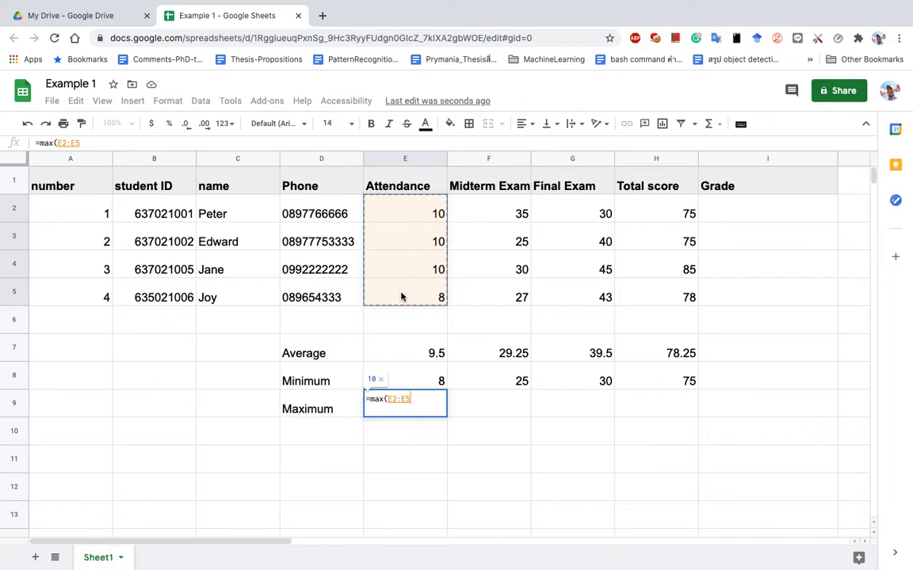
{"action": "key", "text": "Return"}
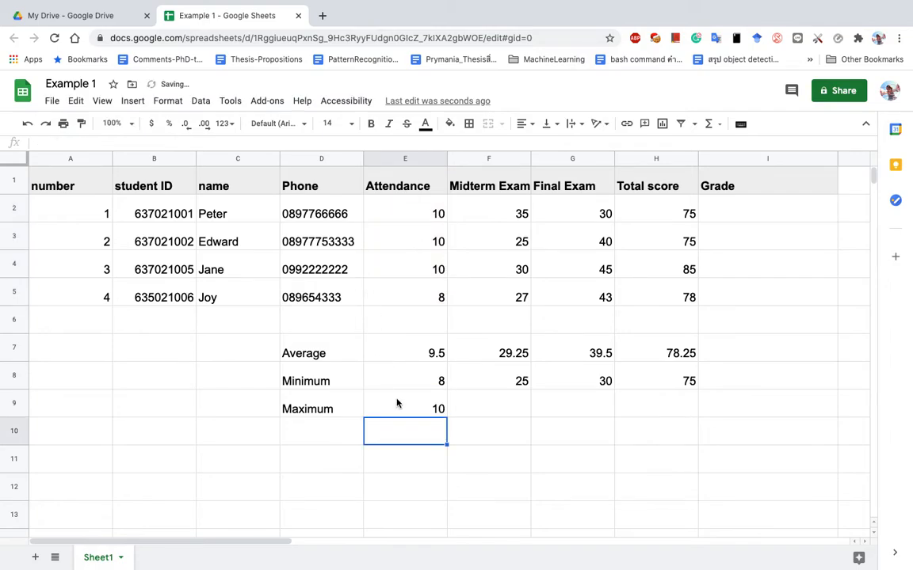
{"action": "left_click", "coordinate": [423, 413]}
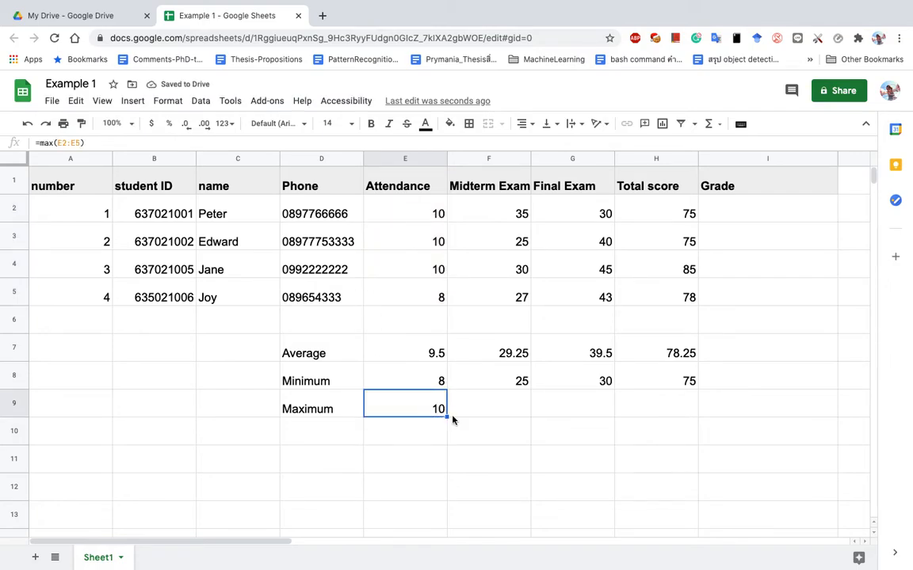
Copy the MAX formula across to H9 and verify 35, 45 and 85 against the data.
{"action": "left_click_drag", "start_coordinate": [448, 416], "coordinate": [656, 413]}
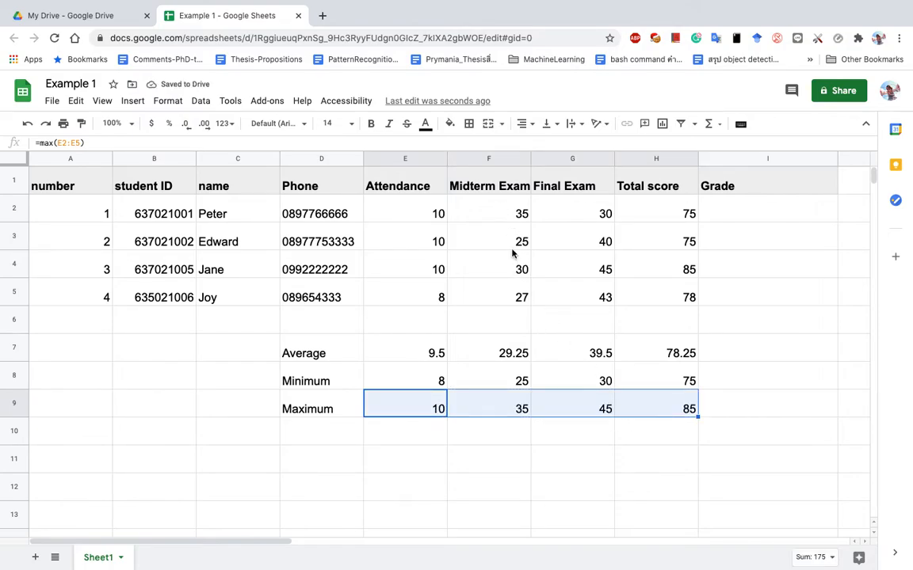
{"action": "left_click", "coordinate": [515, 224]}
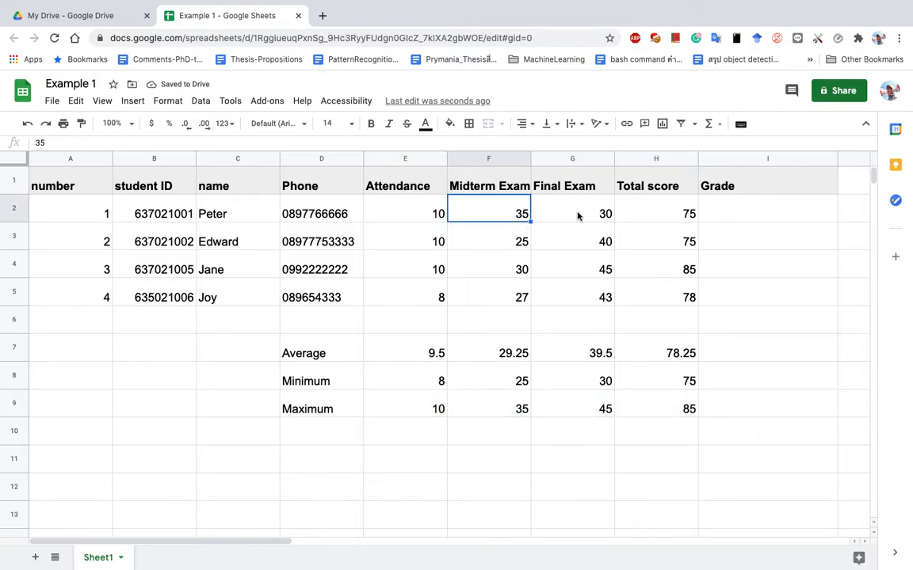
{"action": "left_click", "coordinate": [610, 405]}
{"action": "left_click", "coordinate": [602, 269]}
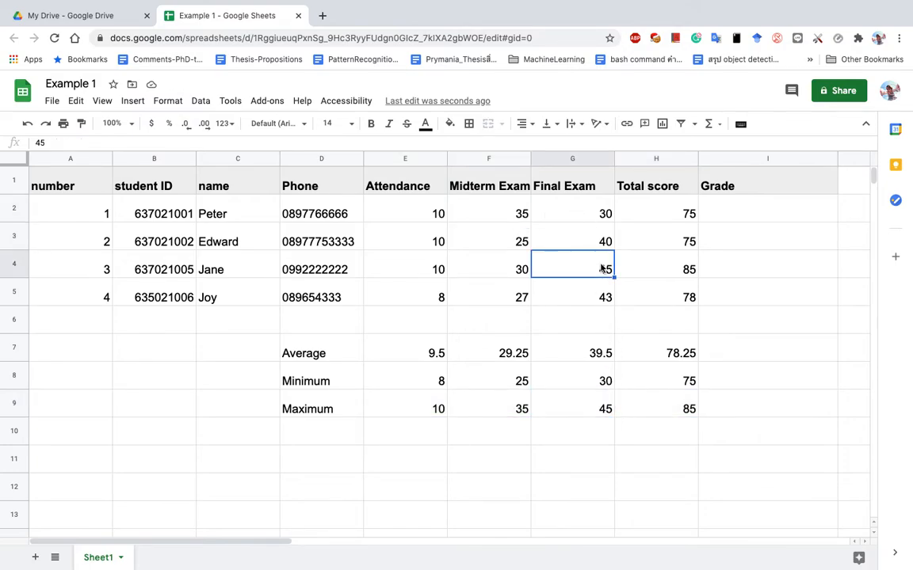
{"action": "left_click", "coordinate": [686, 407]}
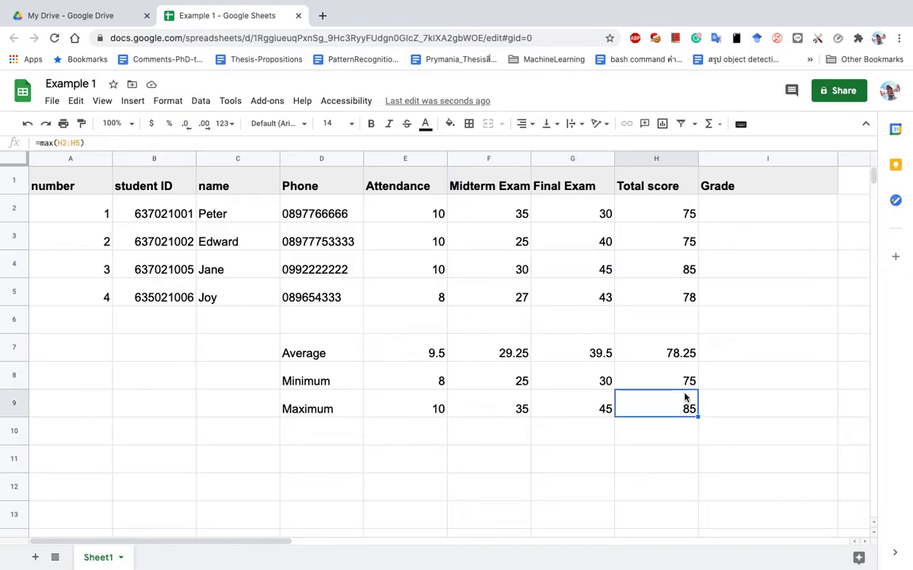
{"action": "left_click", "coordinate": [688, 262]}
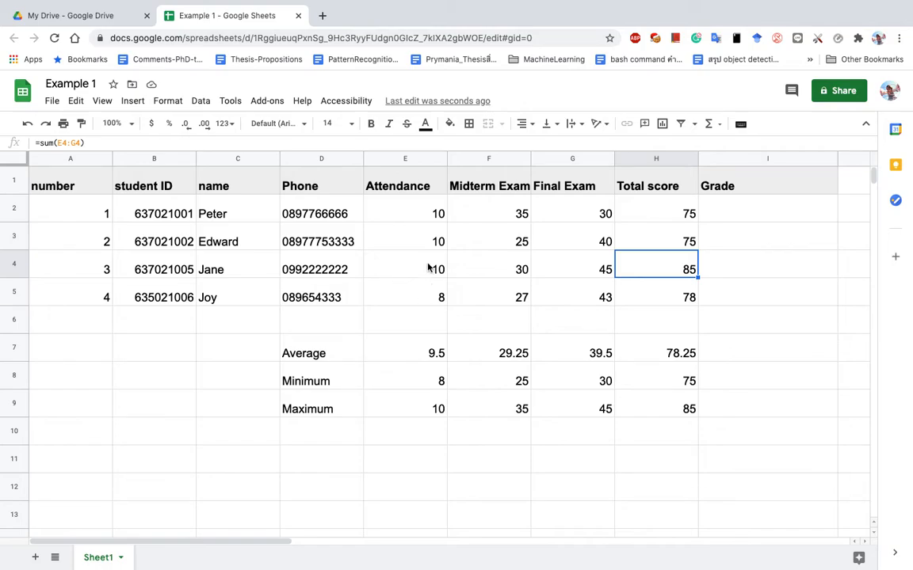
Change the first student's Attendance score in E2 to 6.
{"action": "left_click", "coordinate": [432, 212]}
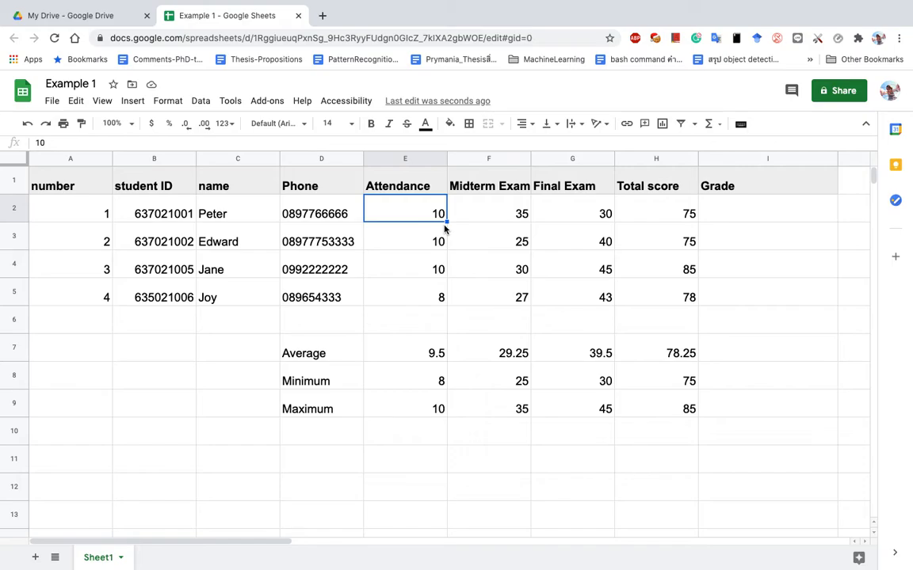
{"action": "type", "text": "6"}
{"action": "key", "text": "Return"}
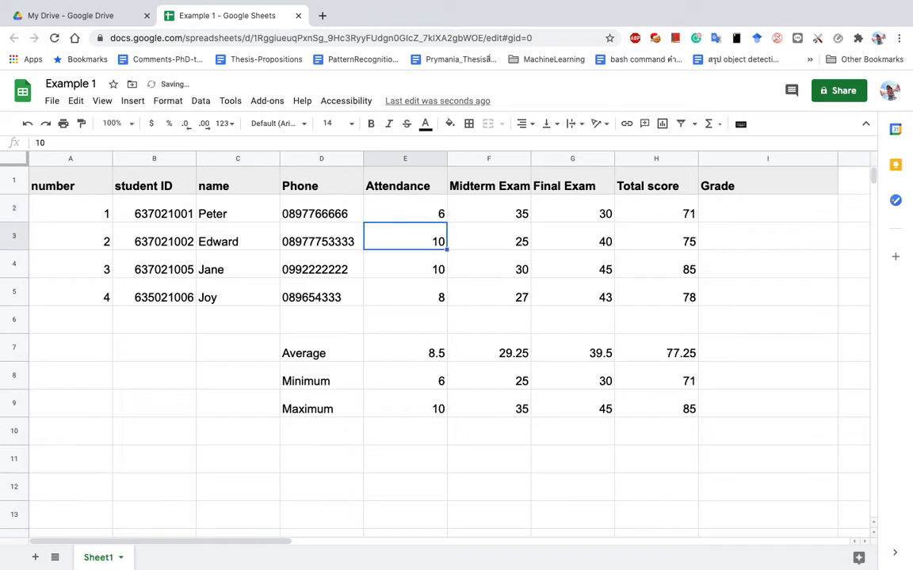
{"action": "left_click", "coordinate": [439, 380]}
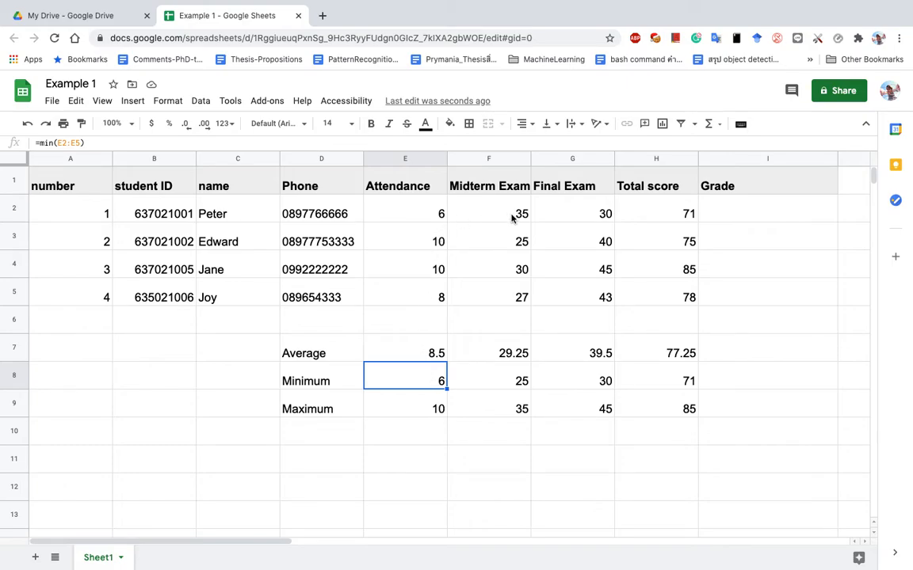
{"action": "left_click", "coordinate": [429, 219]}
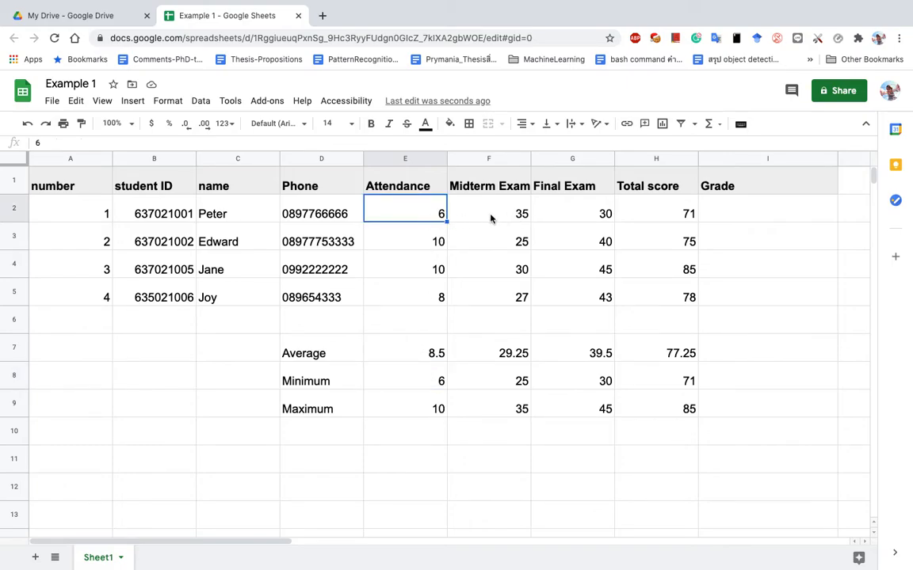
Change the first student's Final Exam score in G2 to 20, making the total 61.
{"action": "left_click", "coordinate": [603, 217]}
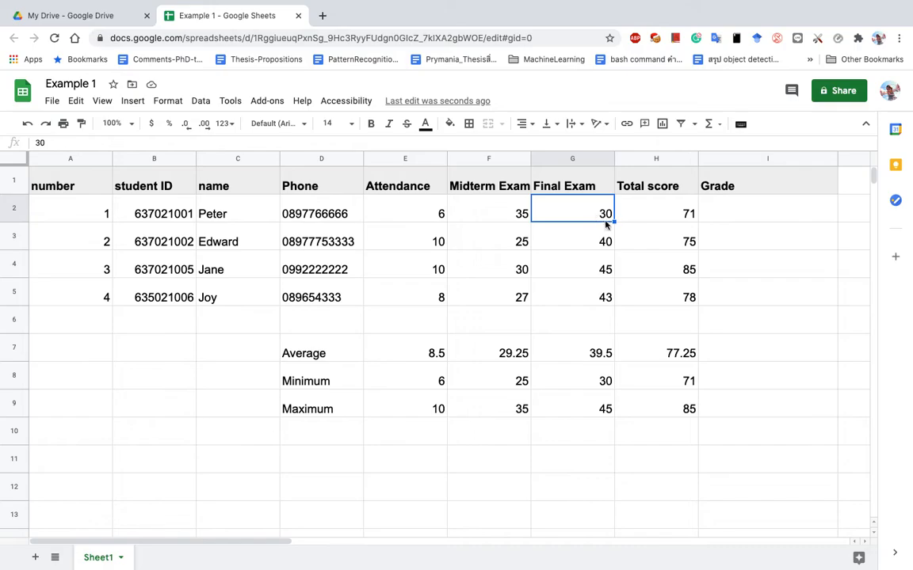
{"action": "left_click", "coordinate": [668, 220]}
{"action": "left_click", "coordinate": [585, 216]}
{"action": "left_click", "coordinate": [666, 215]}
{"action": "left_click", "coordinate": [602, 217]}
{"action": "type", "text": "20"}
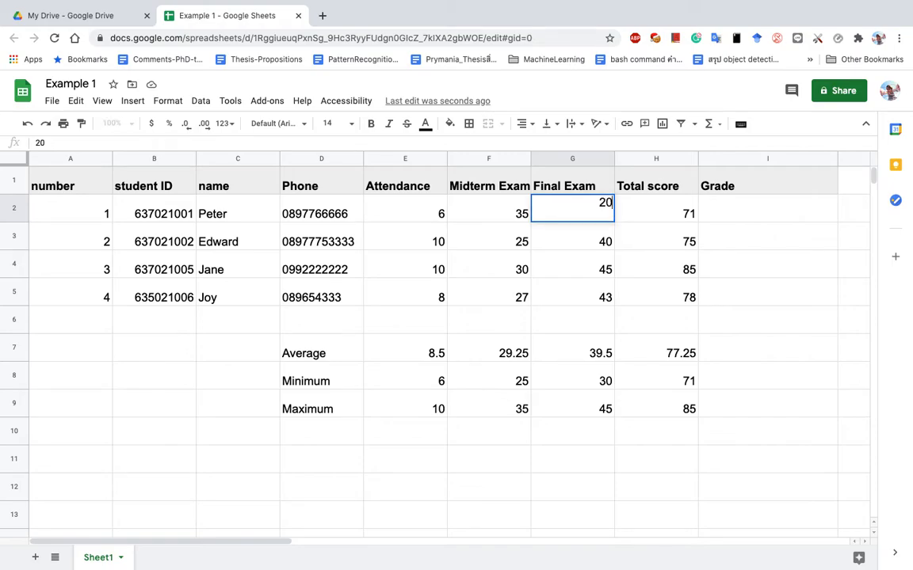
{"action": "key", "text": "Return"}
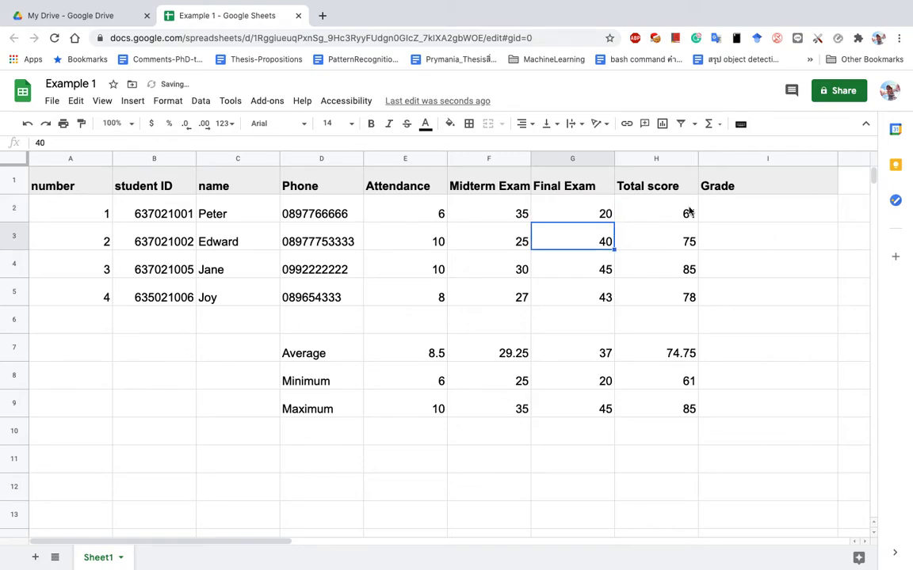
{"action": "left_click", "coordinate": [689, 212]}
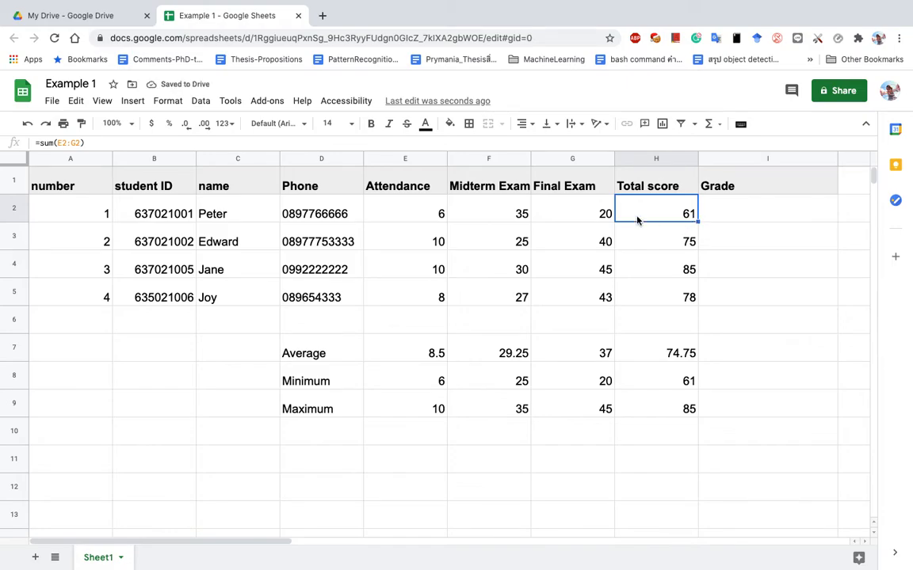
{"action": "left_click", "coordinate": [310, 388]}
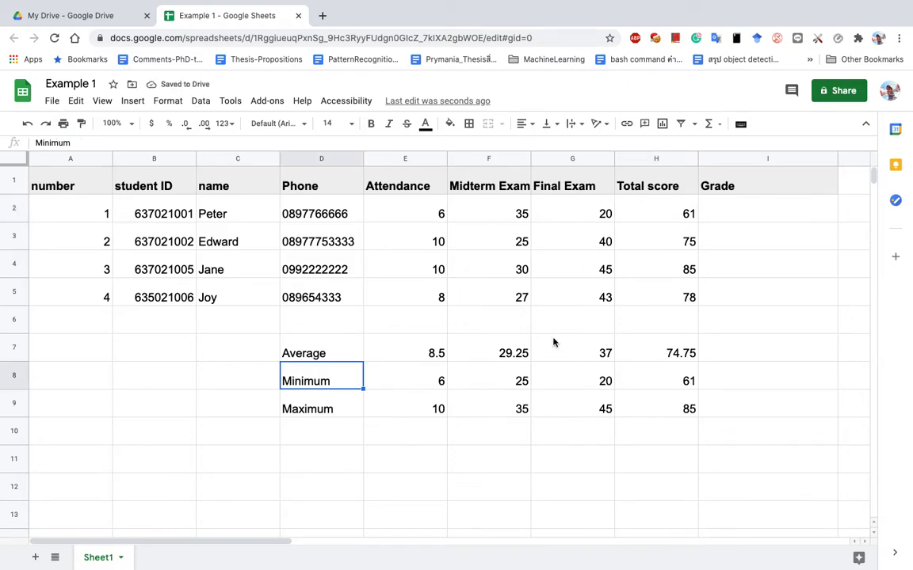
{"action": "left_click", "coordinate": [562, 176]}
{"action": "left_click", "coordinate": [605, 382]}
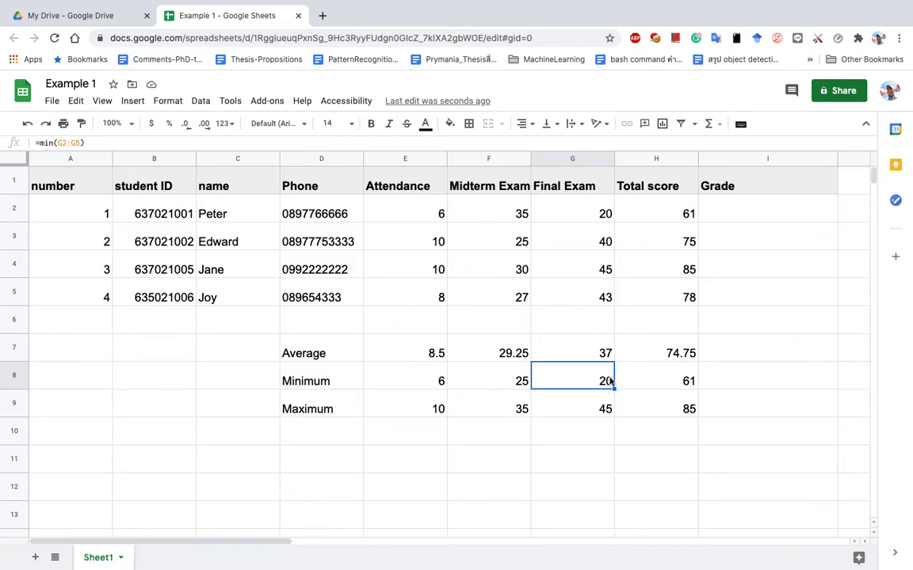
{"action": "left_click_drag", "start_coordinate": [393, 208], "coordinate": [591, 304]}
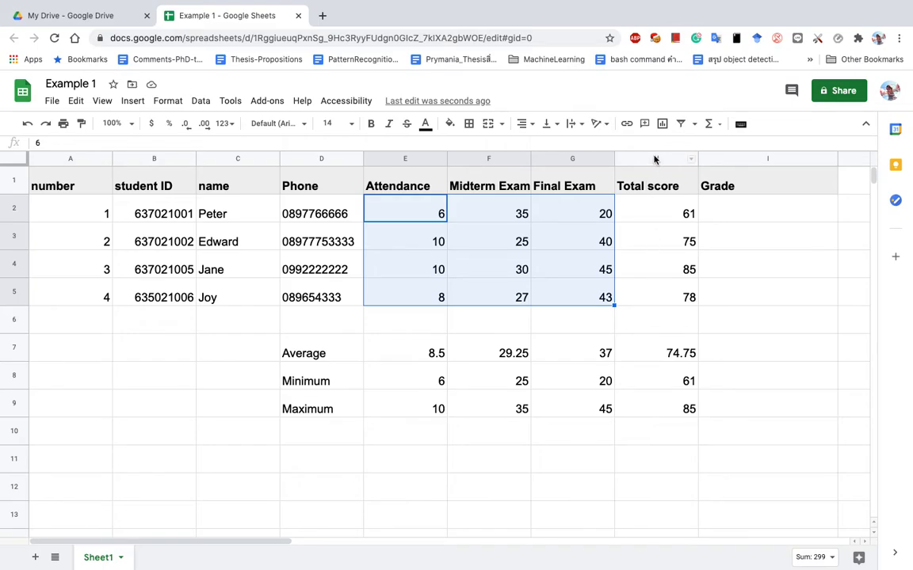
{"action": "left_click", "coordinate": [655, 159]}
{"action": "left_click_drag", "start_coordinate": [403, 358], "coordinate": [686, 407]}
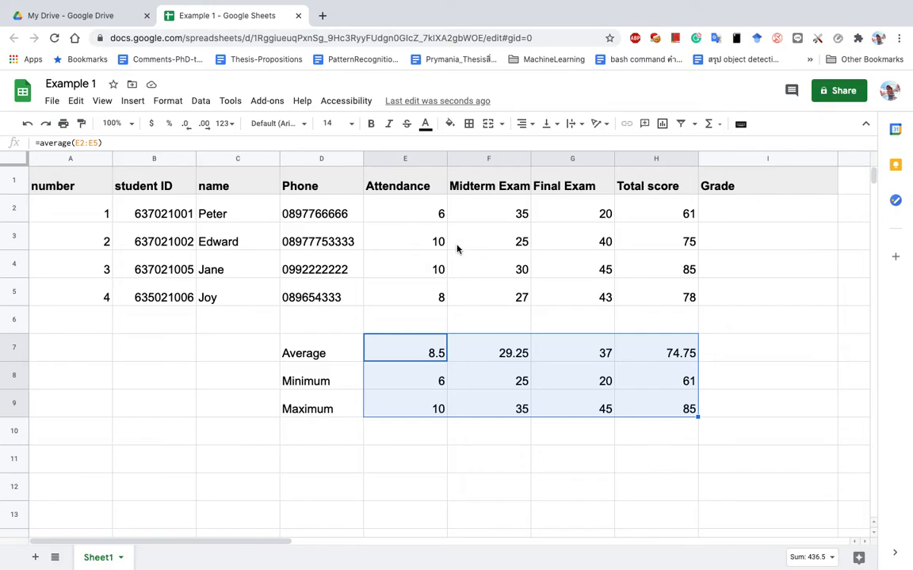
{"action": "left_click_drag", "start_coordinate": [410, 207], "coordinate": [581, 298]}
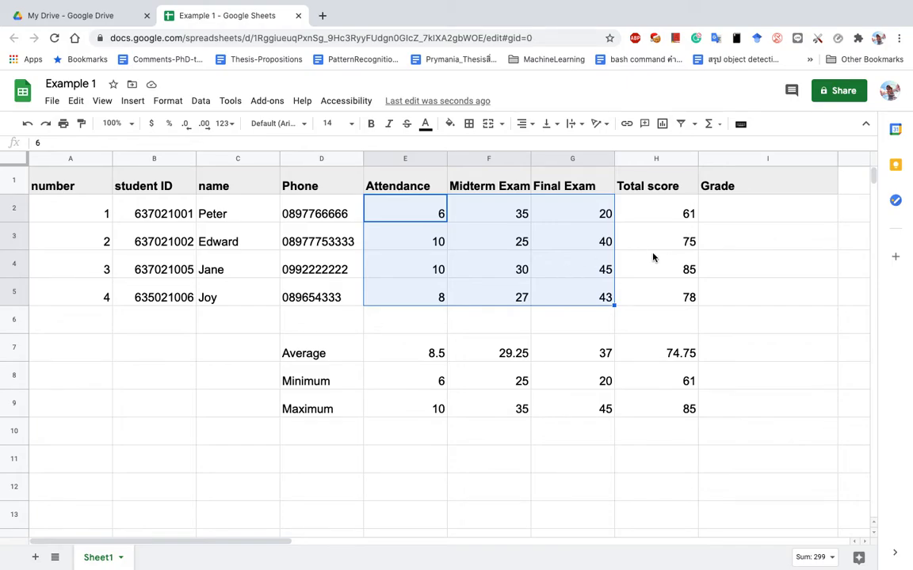
Set the Midterm Exam scores in F5 to 15 and F4 to 12.
{"action": "left_click", "coordinate": [513, 300]}
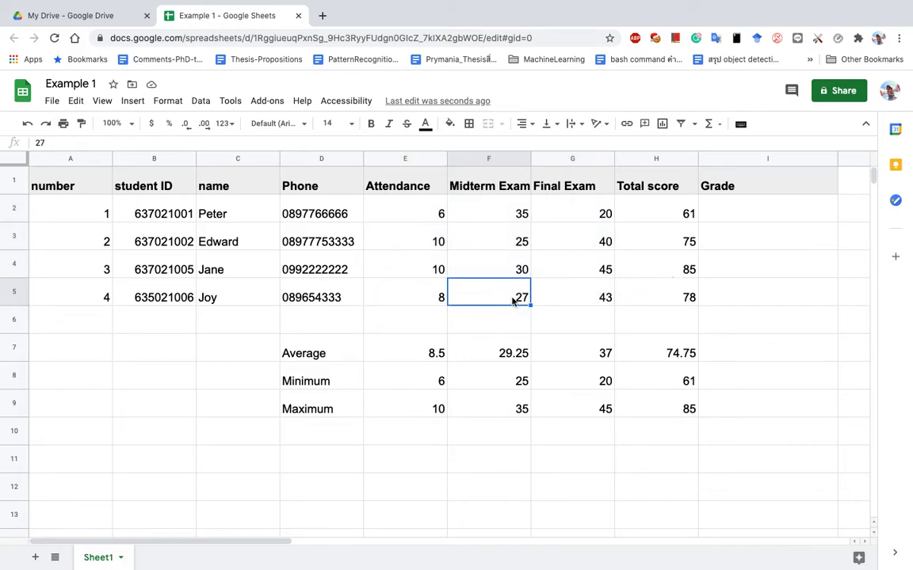
{"action": "type", "text": "15"}
{"action": "key", "text": "Return"}
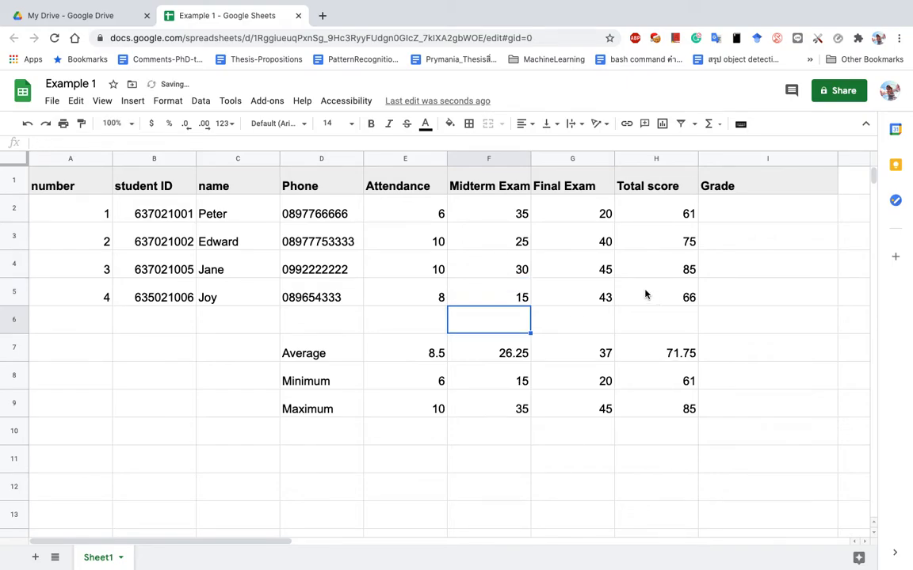
{"action": "left_click", "coordinate": [525, 270]}
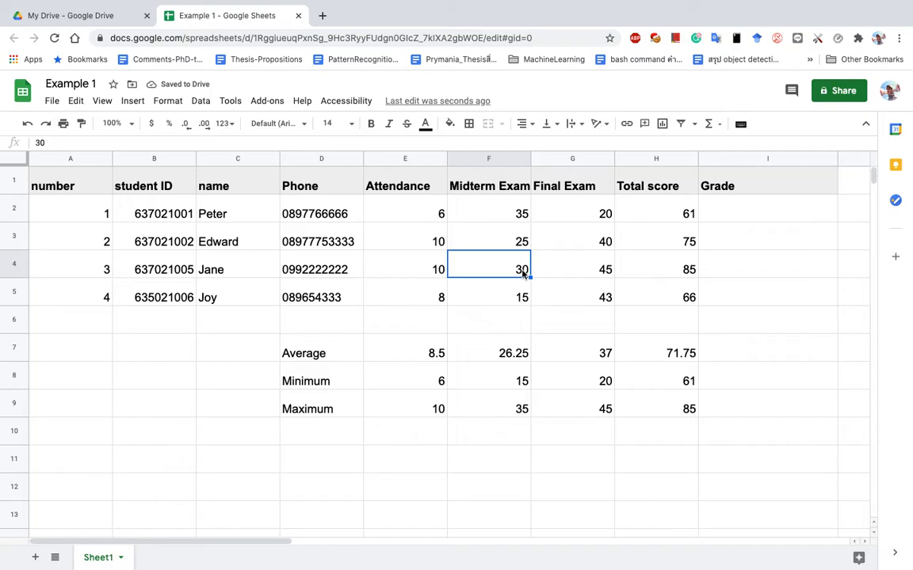
{"action": "type", "text": "2"}
{"action": "key", "text": "BackSpace"}
{"action": "type", "text": "12"}
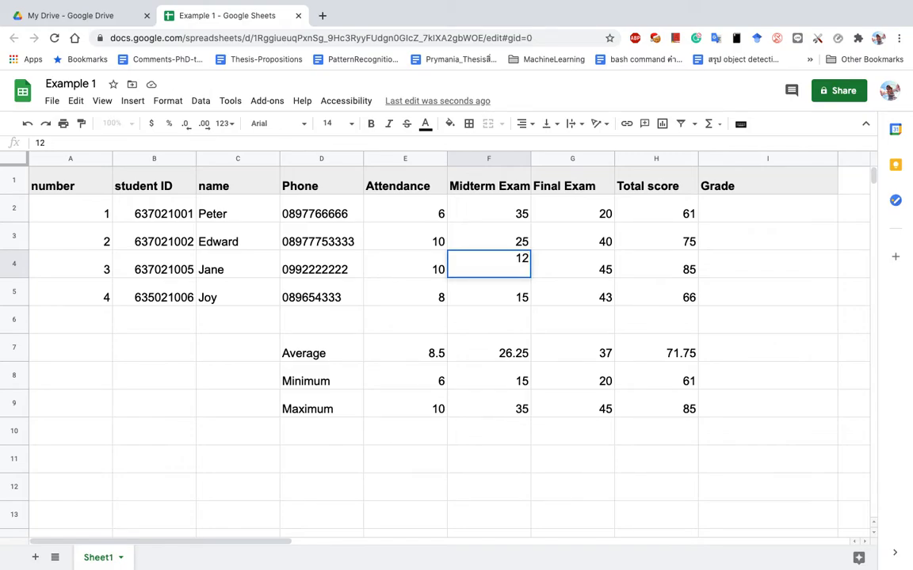
{"action": "key", "text": "Return"}
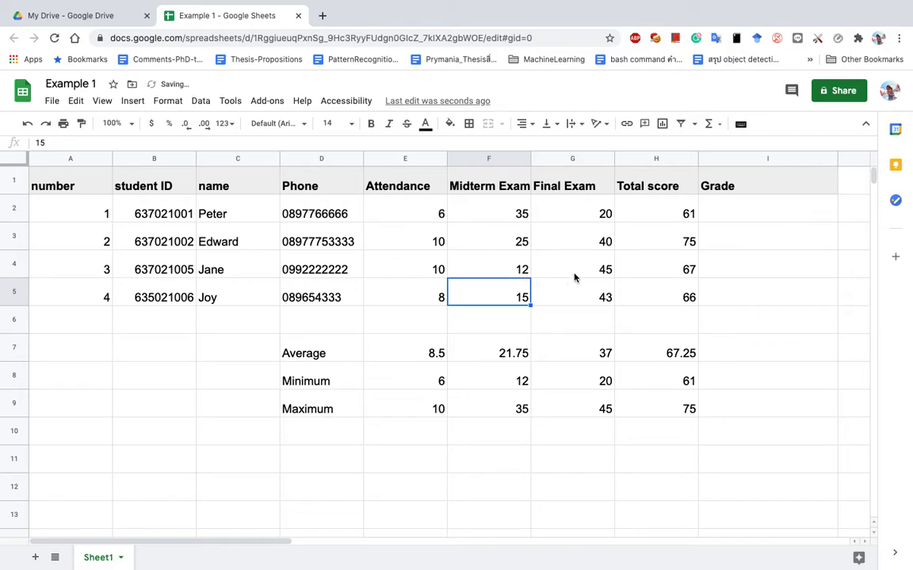
Set G4's Final Exam score to 20 and F3's Midterm Exam score to 30.
{"action": "left_click", "coordinate": [577, 275]}
{"action": "type", "text": "20"}
{"action": "key", "text": "Return"}
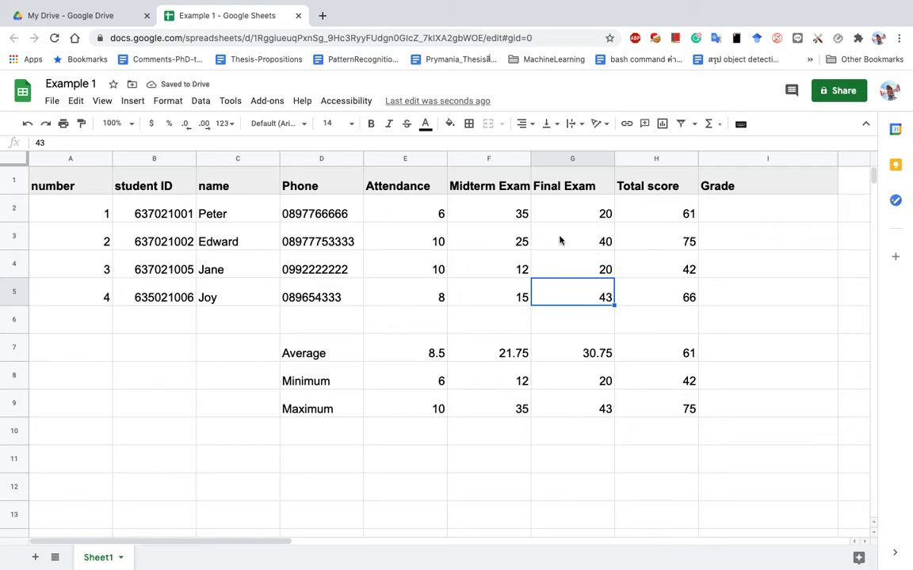
{"action": "left_click", "coordinate": [588, 245]}
{"action": "left_click", "coordinate": [504, 247]}
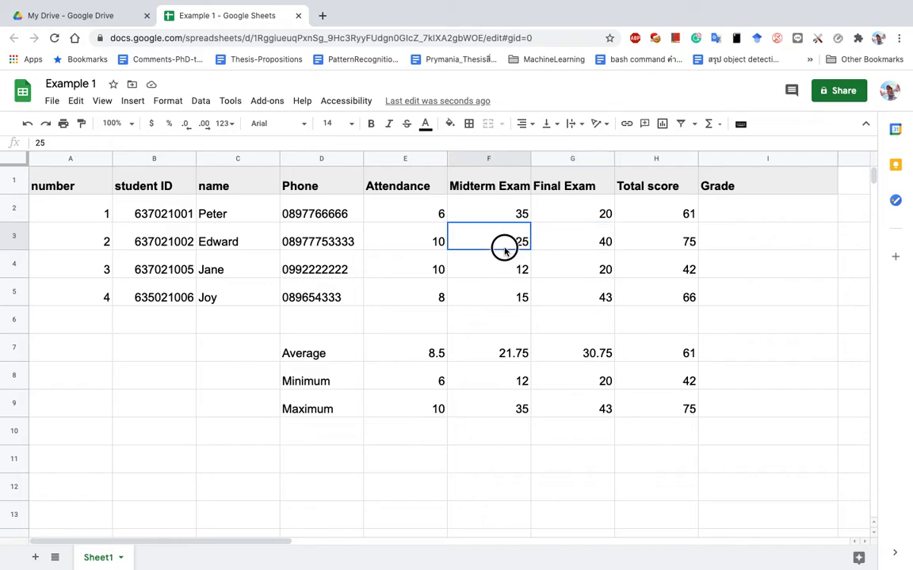
{"action": "type", "text": "30"}
{"action": "key", "text": "Return"}
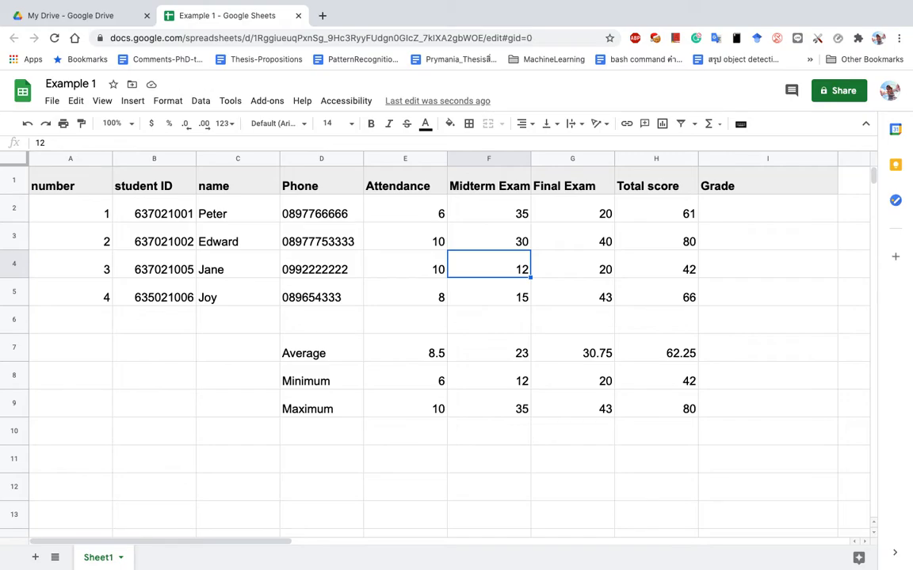
Switch to the lesson outline PDF and highlight the word count.
{"action": "key", "text": "ctrl+Left"}
{"action": "scroll", "coordinate": [210, 372], "scroll_direction": "down", "scroll_amount": 3}
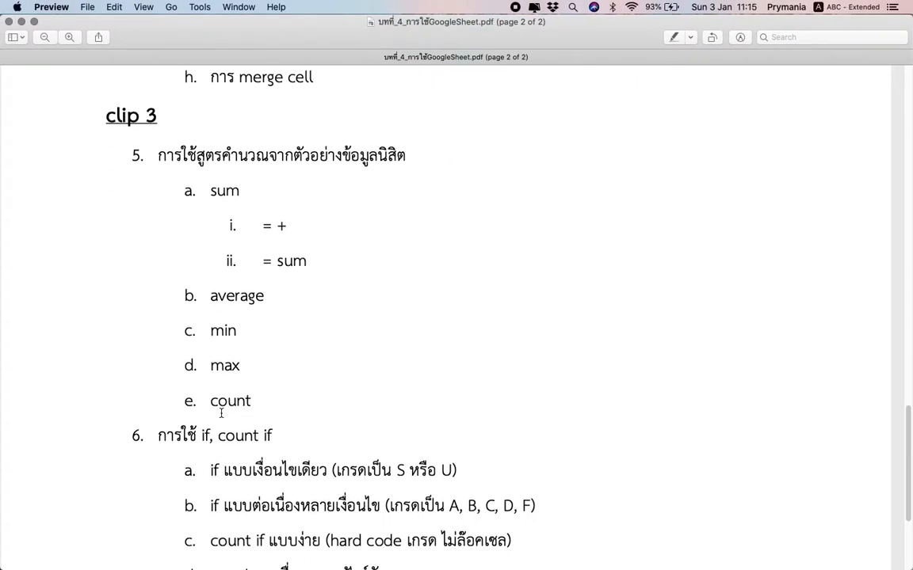
{"action": "left_click_drag", "start_coordinate": [211, 381], "coordinate": [252, 383]}
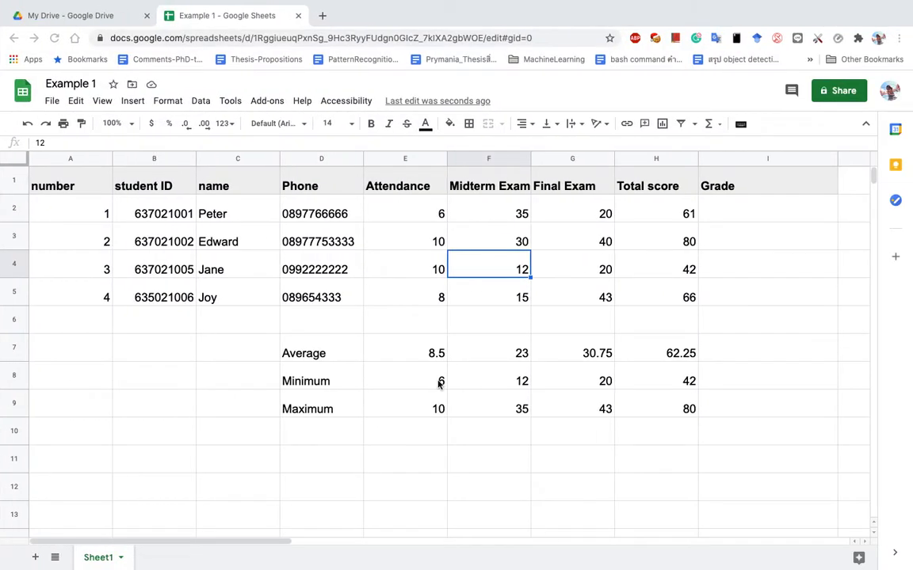
Label cell D11 'Number of student'.
{"action": "left_click", "coordinate": [305, 435]}
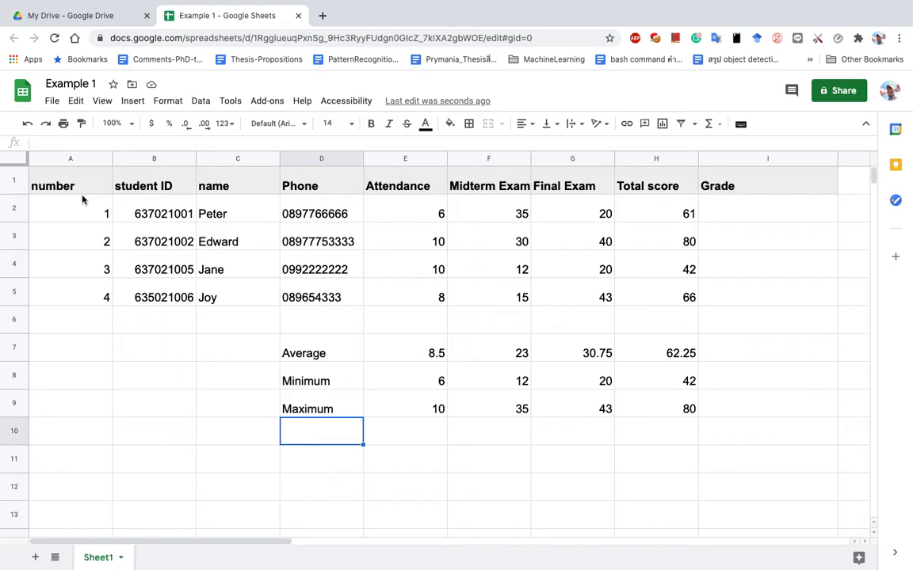
{"action": "left_click", "coordinate": [78, 320]}
{"action": "left_click", "coordinate": [311, 431]}
{"action": "key", "text": "Left"}
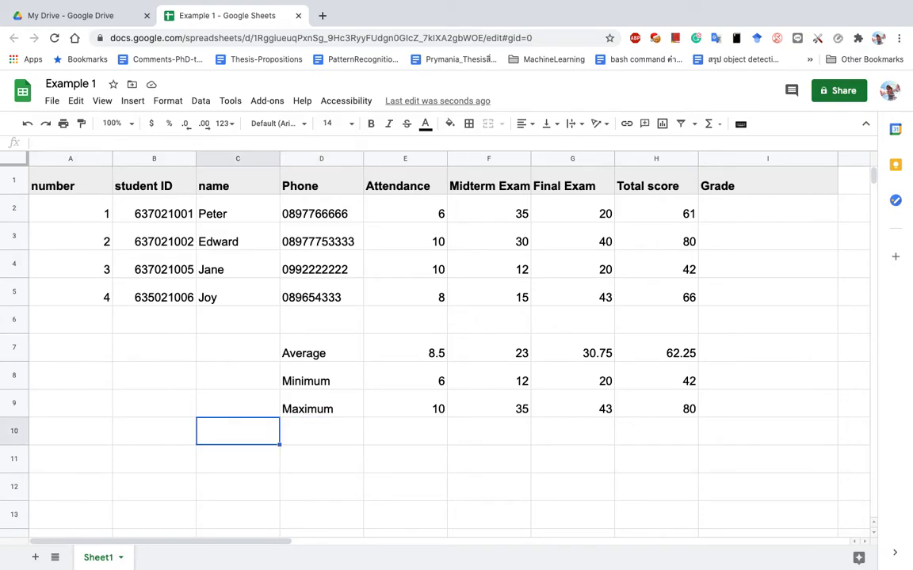
{"action": "key", "text": "Right"}
{"action": "key", "text": "Up"}
{"action": "key", "text": "Up"}
{"action": "key", "text": "Up"}
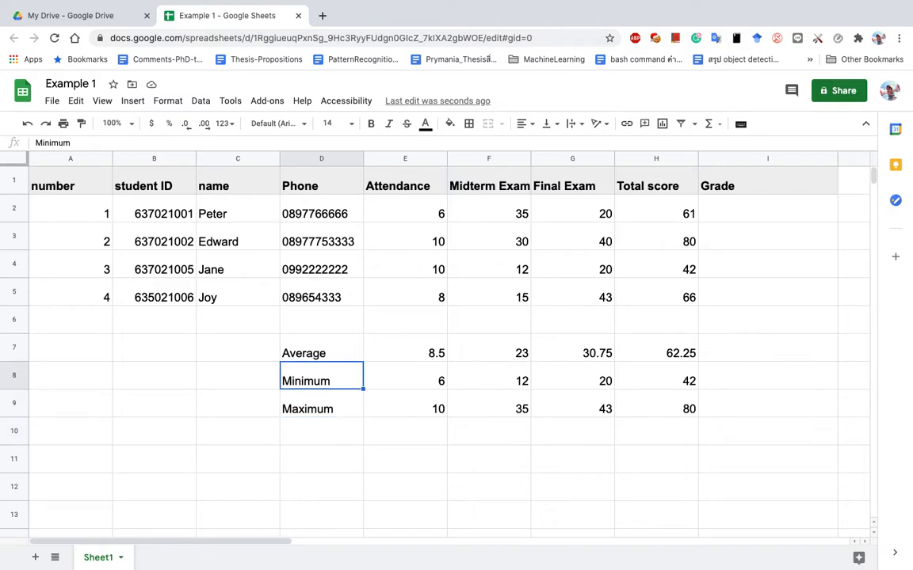
{"action": "key", "text": "Up"}
{"action": "key", "text": "Down"}
{"action": "key", "text": "Down"}
{"action": "key", "text": "Down"}
{"action": "key", "text": "Down"}
{"action": "key", "text": "Up"}
{"action": "key", "text": "Up"}
{"action": "key", "text": "Up"}
{"action": "key", "text": "Up"}
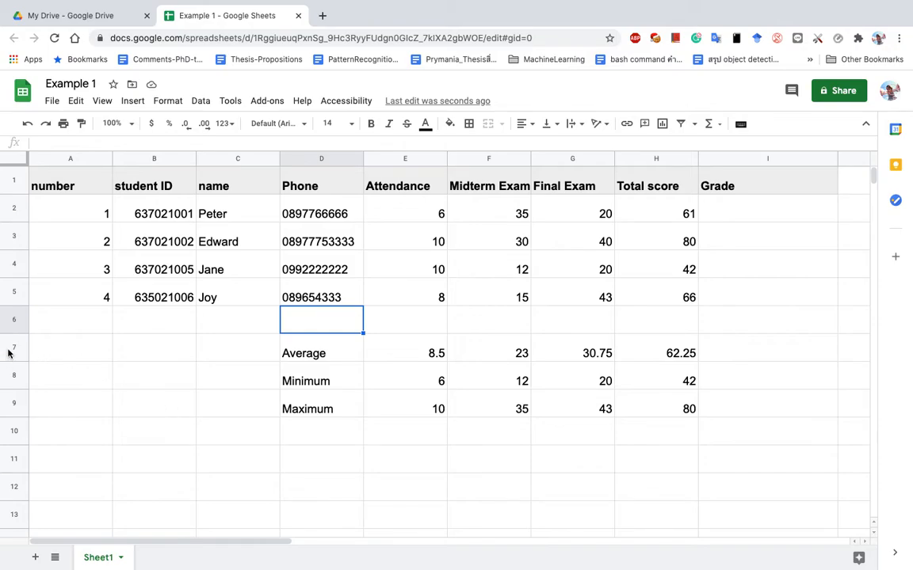
{"action": "left_click", "coordinate": [310, 438]}
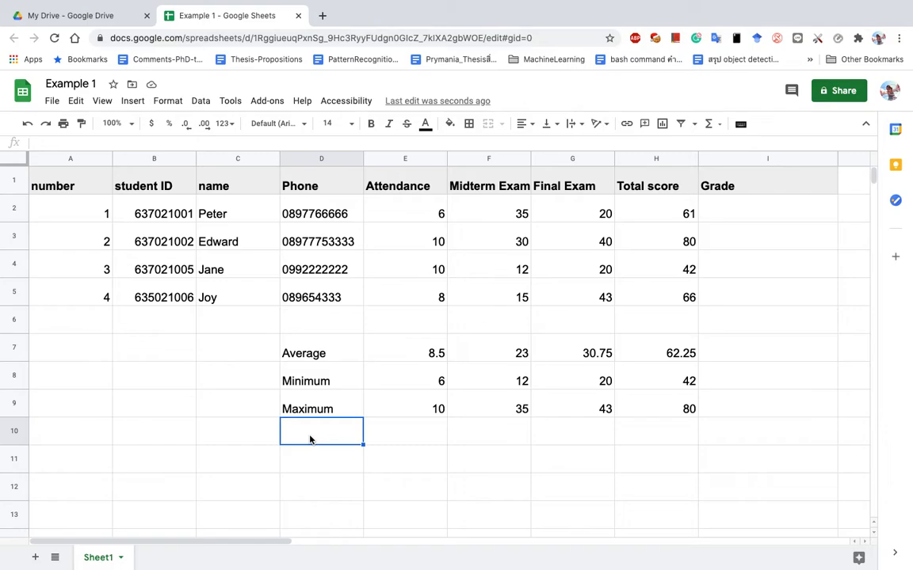
{"action": "key", "text": "Down"}
{"action": "type", "text": "Num"}
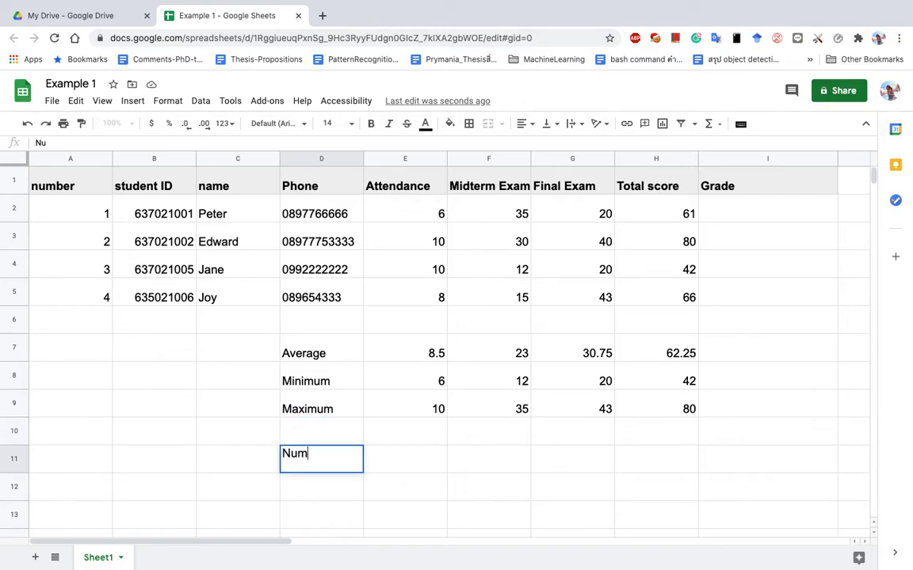
{"action": "type", "text": "ber of student"}
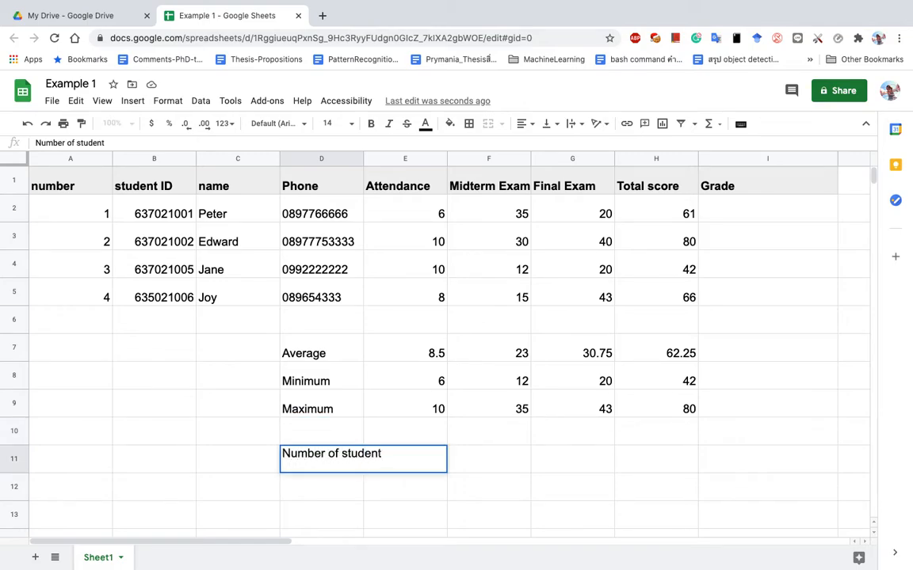
{"action": "key", "text": "Tab"}
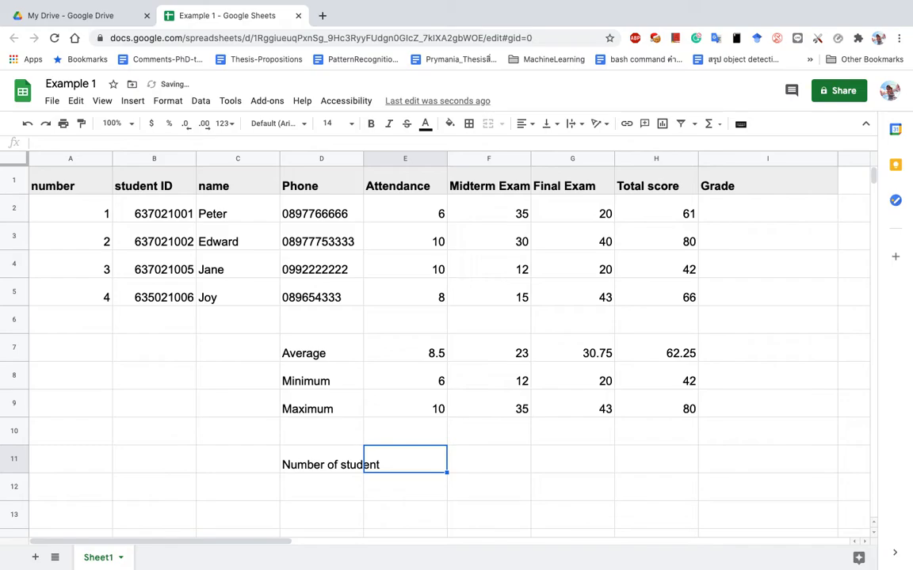
Enter =count(E2:E5) in E11 to count the Attendance scores.
{"action": "type", "text": "=count"}
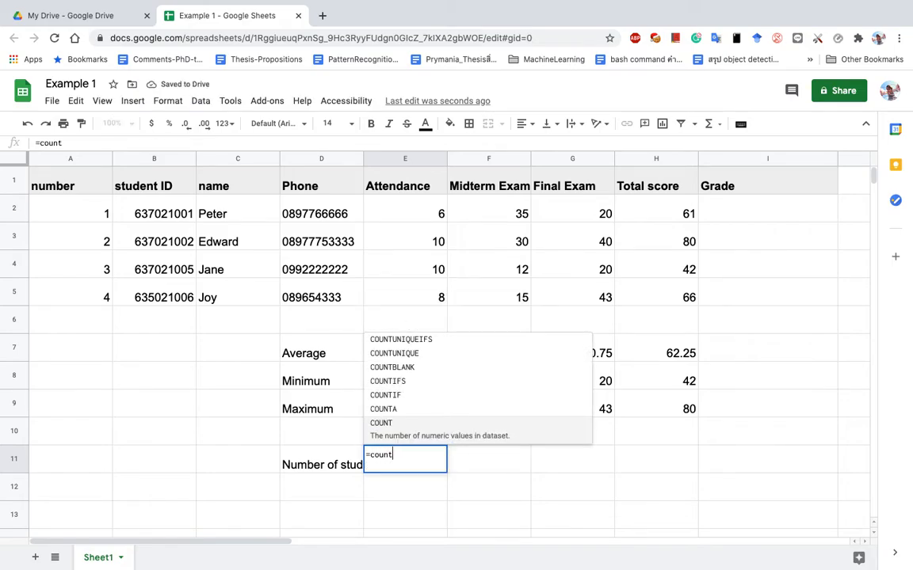
{"action": "type", "text": "("}
{"action": "left_click_drag", "start_coordinate": [389, 215], "coordinate": [397, 299]}
{"action": "type", "text": ")"}
{"action": "key", "text": "Return"}
{"action": "left_click", "coordinate": [426, 471]}
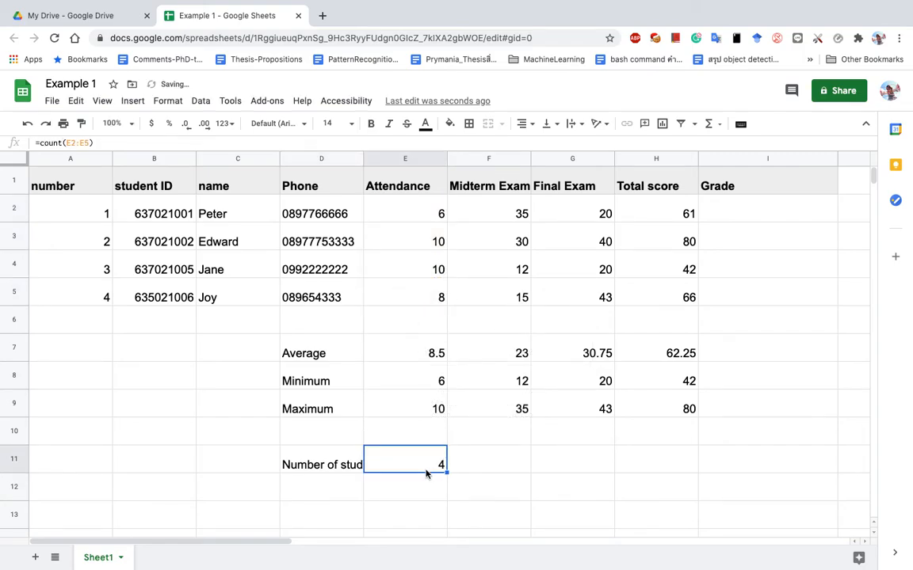
{"action": "left_click", "coordinate": [310, 468]}
{"action": "left_click", "coordinate": [395, 474]}
{"action": "left_click_drag", "start_coordinate": [418, 208], "coordinate": [416, 297]}
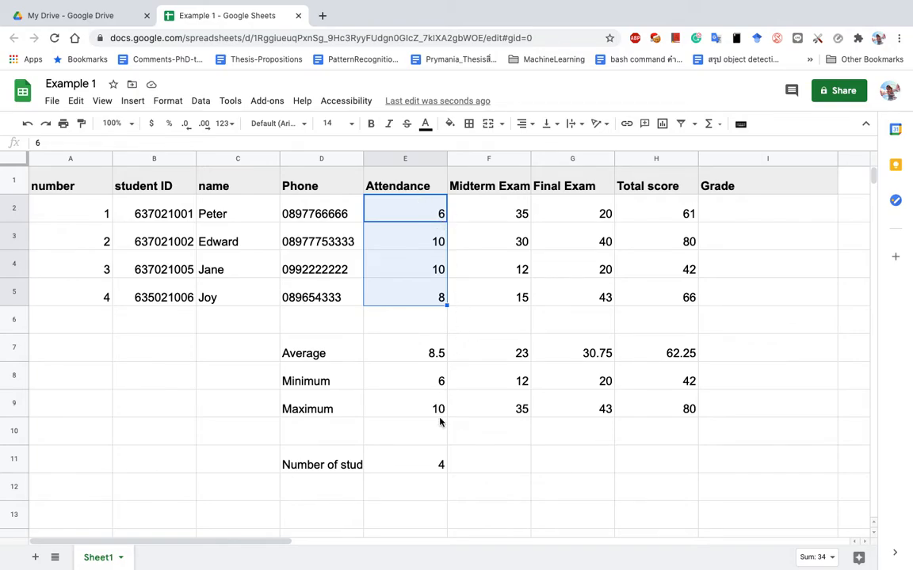
{"action": "left_click", "coordinate": [436, 469]}
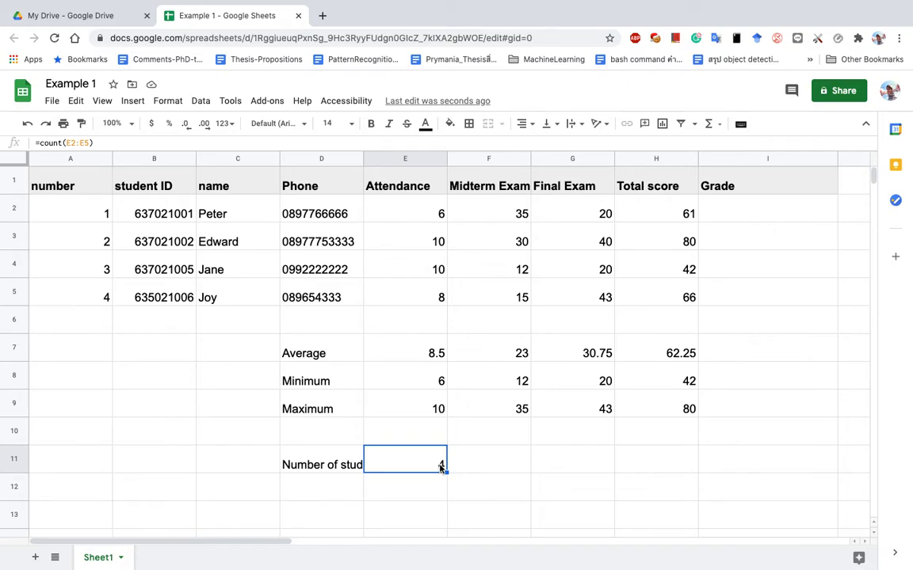
Edit E11's formula to =count(E1:E5).
{"action": "left_click", "coordinate": [77, 143]}
{"action": "key", "text": "BackSpace"}
{"action": "type", "text": "1"}
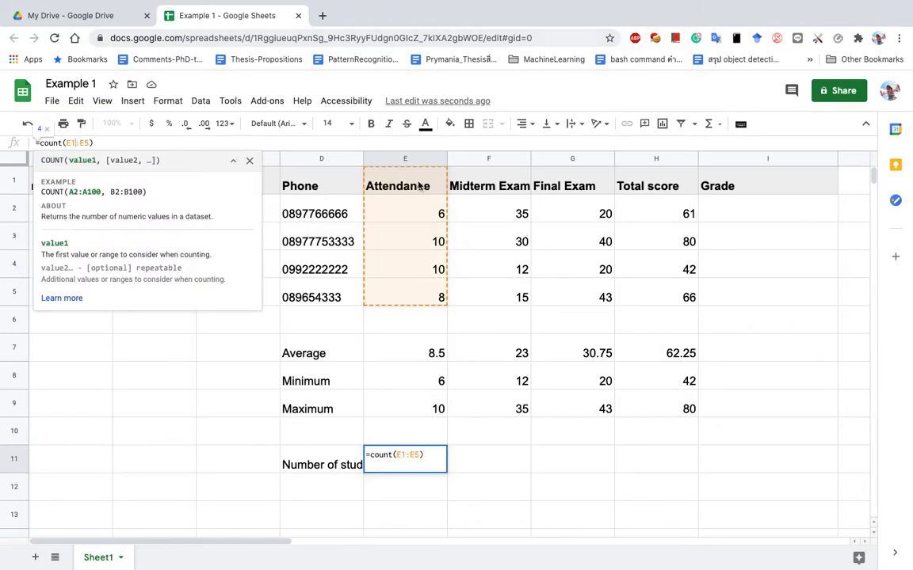
{"action": "key", "text": "Return"}
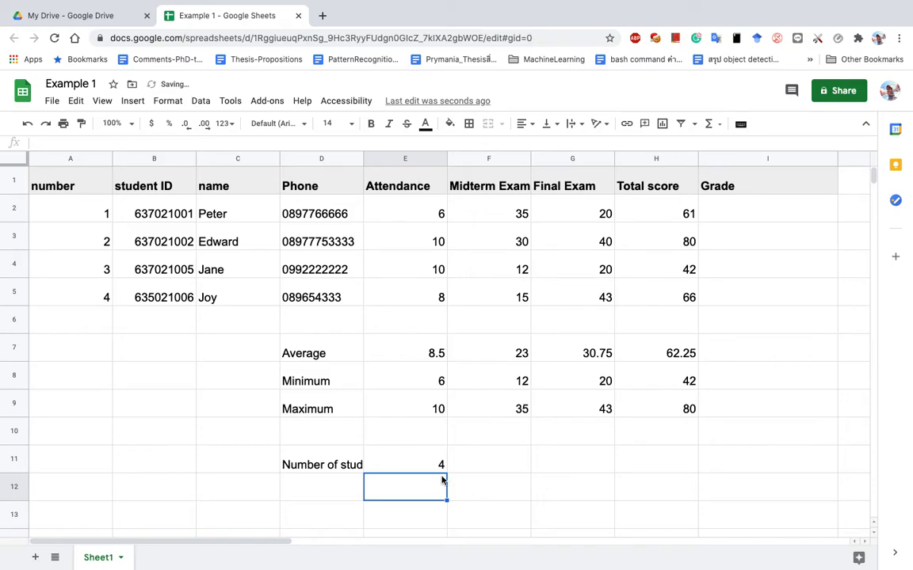
{"action": "left_click", "coordinate": [424, 175]}
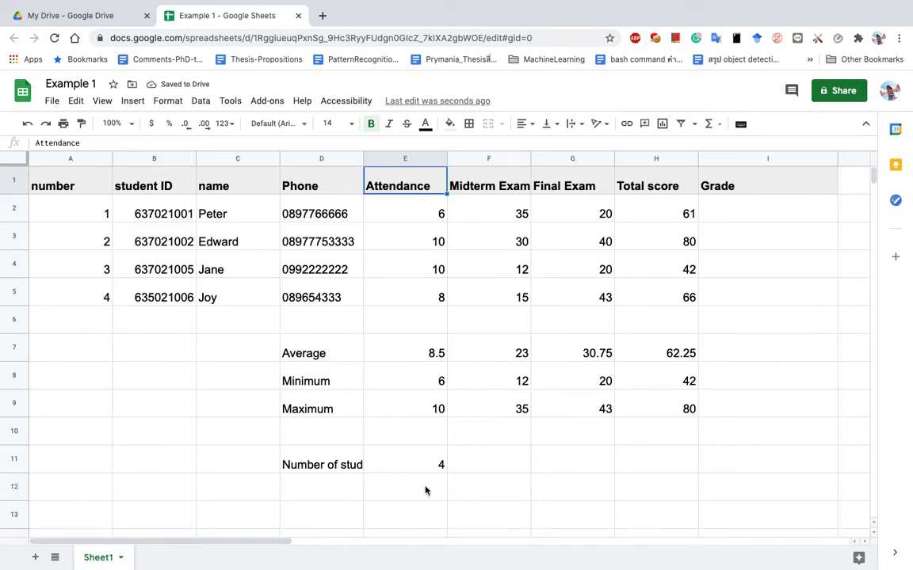
{"action": "left_click", "coordinate": [428, 465]}
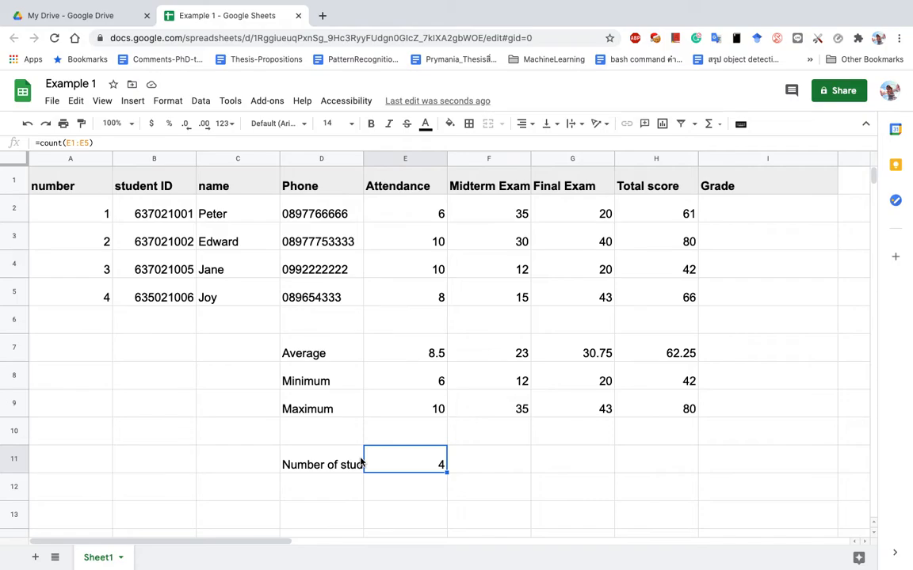
{"action": "left_click_drag", "start_coordinate": [320, 464], "coordinate": [436, 471]}
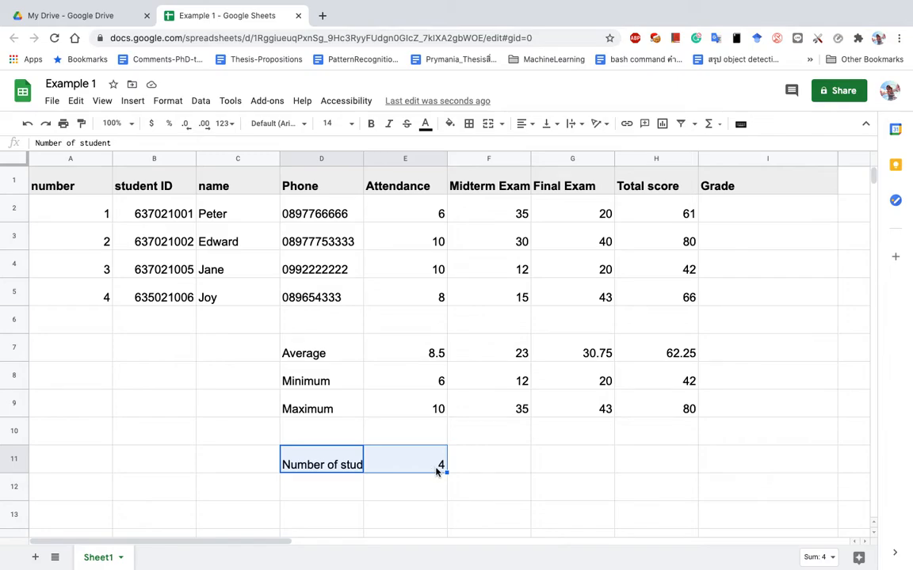
{"action": "left_click_drag", "start_coordinate": [424, 208], "coordinate": [428, 297]}
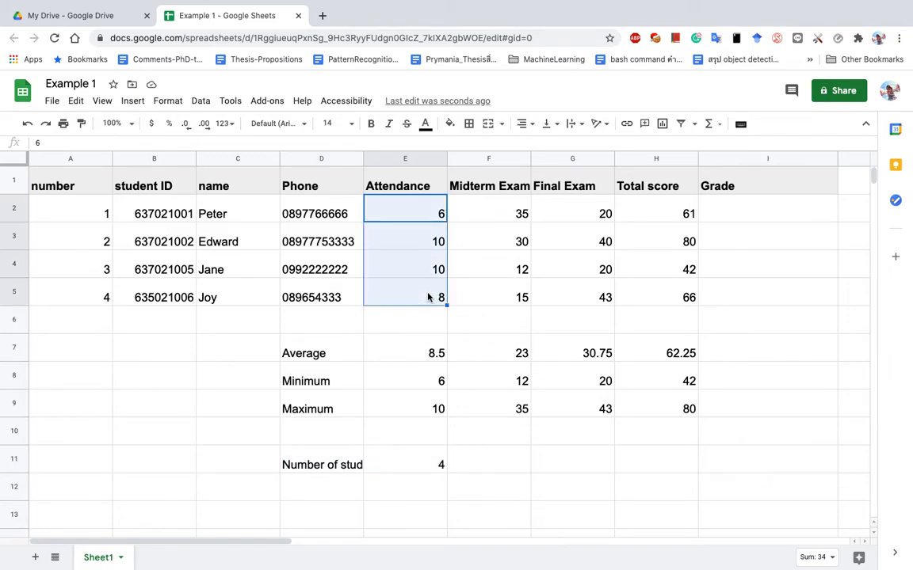
{"action": "left_click_drag", "start_coordinate": [313, 467], "coordinate": [407, 475]}
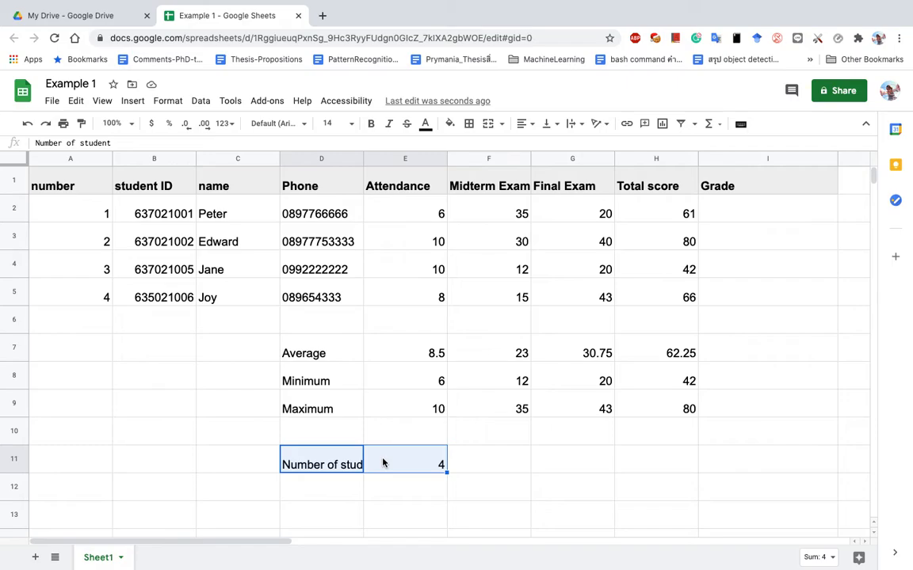
In the lesson outline PDF, highlight the start of item 6a on single-condition if.
{"action": "key", "text": "super+Tab"}
{"action": "scroll", "coordinate": [381, 393], "scroll_direction": "down", "scroll_amount": 5}
{"action": "scroll", "coordinate": [379, 391], "scroll_direction": "up", "scroll_amount": 1}
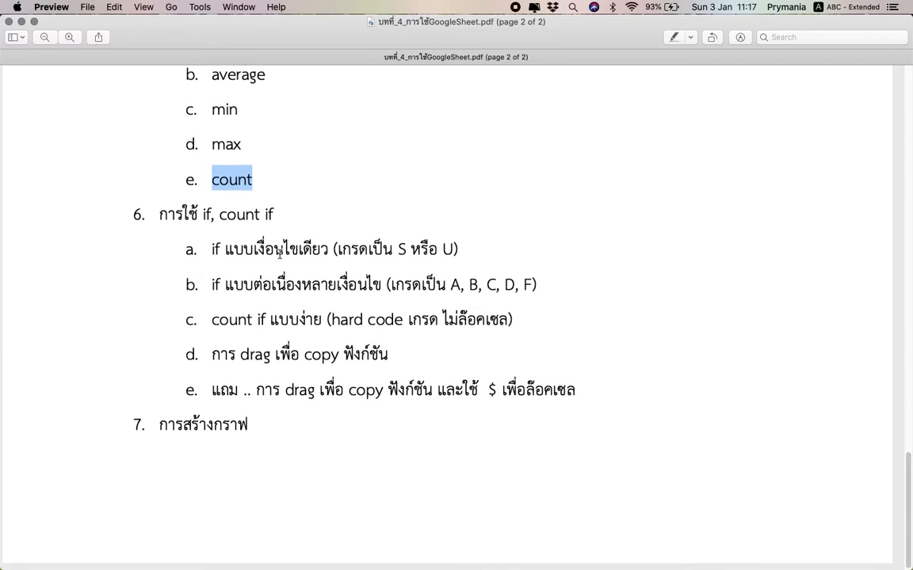
{"action": "left_click", "coordinate": [210, 250]}
{"action": "left_click_drag", "start_coordinate": [210, 249], "coordinate": [386, 250]}
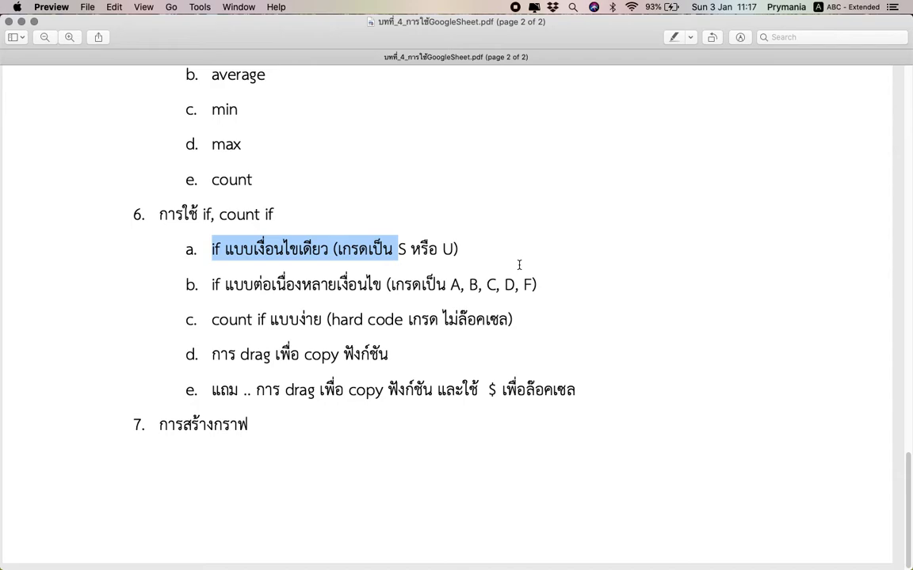
Switch from the lesson outline PDF to the Example 1 spreadsheet in Chrome.
{"action": "key", "text": "ctrl+Right"}
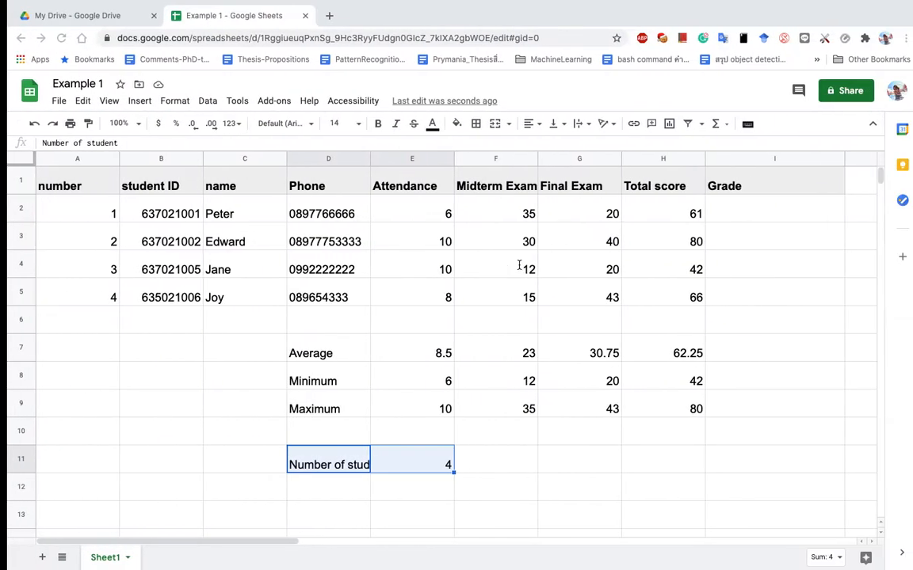
Narrow column A and the name column C, and auto-fit the Phone column D.
{"action": "left_click", "coordinate": [771, 194]}
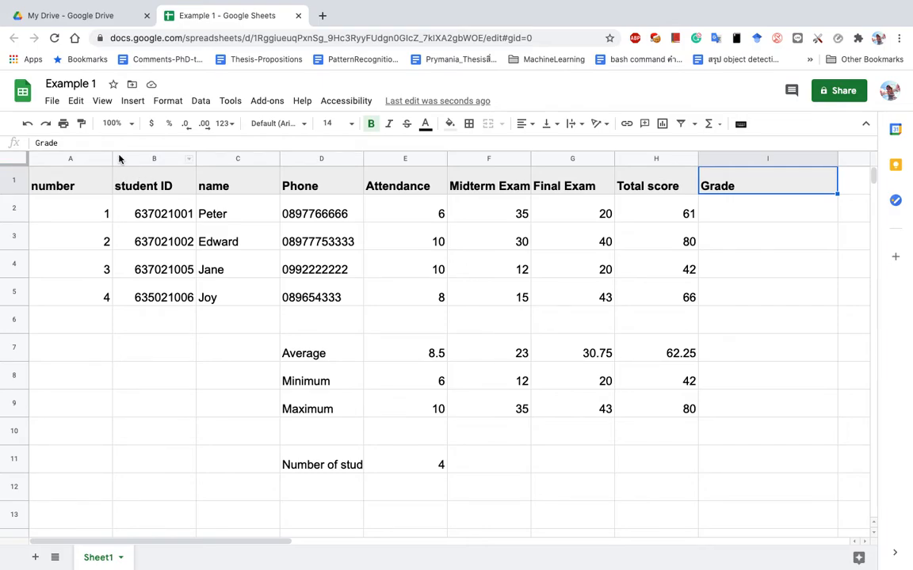
{"action": "left_click_drag", "start_coordinate": [113, 157], "coordinate": [88, 157]}
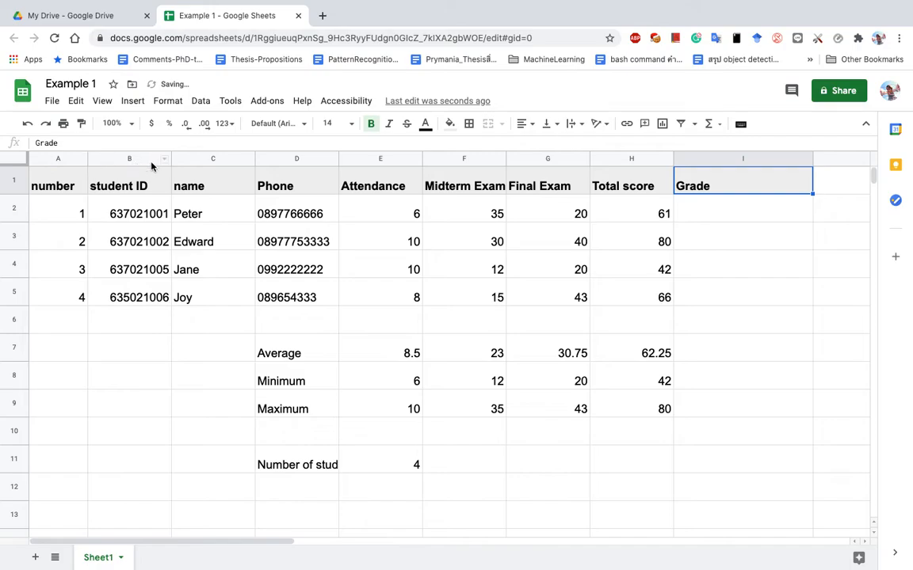
{"action": "left_click", "coordinate": [230, 157]}
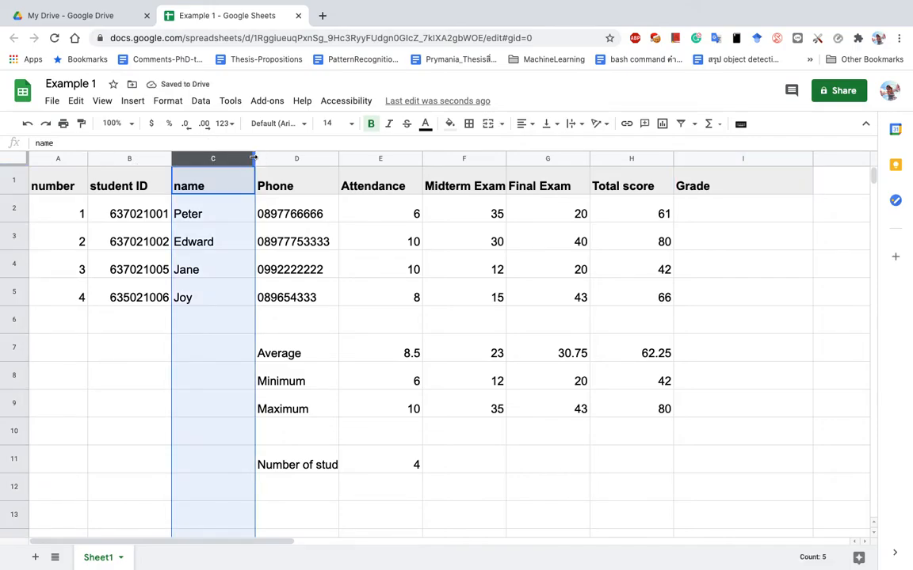
{"action": "left_click_drag", "start_coordinate": [250, 159], "coordinate": [217, 159]}
{"action": "left_click", "coordinate": [244, 157]}
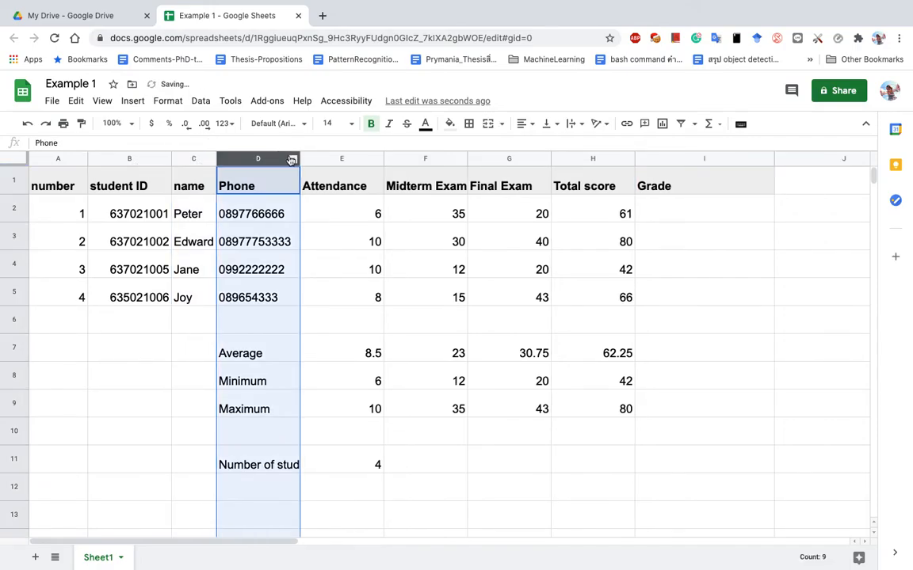
{"action": "double_click", "coordinate": [299, 157]}
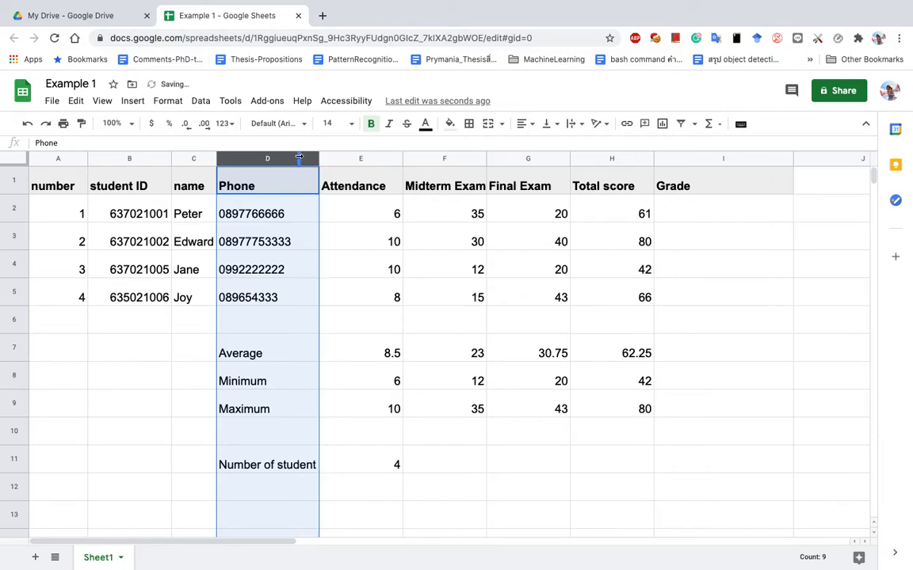
Clear the Number of student label and its count in D11:E11.
{"action": "left_click", "coordinate": [294, 466]}
{"action": "left_click_drag", "start_coordinate": [282, 453], "coordinate": [371, 461]}
{"action": "key", "text": "Delete"}
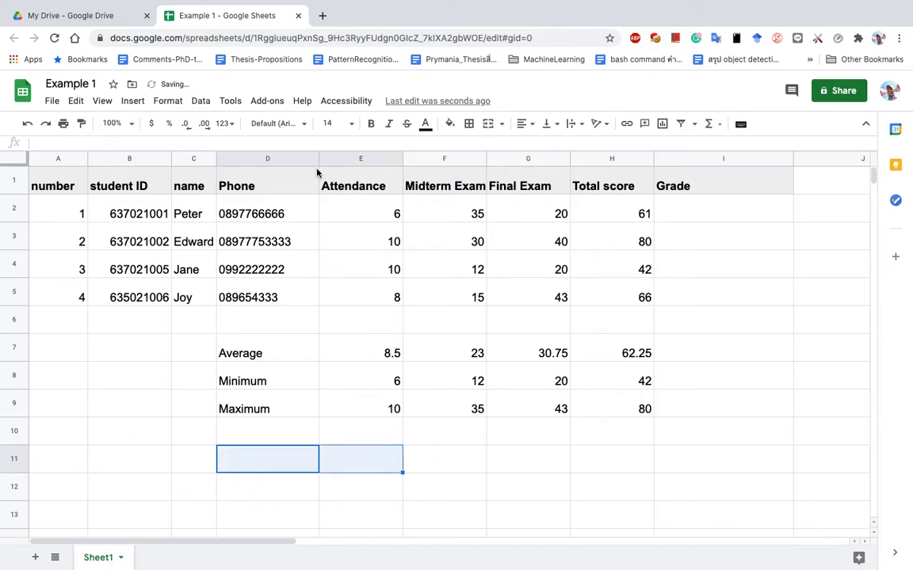
Narrow the Phone and Grade columns and centre the Attendance-to-Total score columns E–H.
{"action": "left_click_drag", "start_coordinate": [317, 158], "coordinate": [294, 159]}
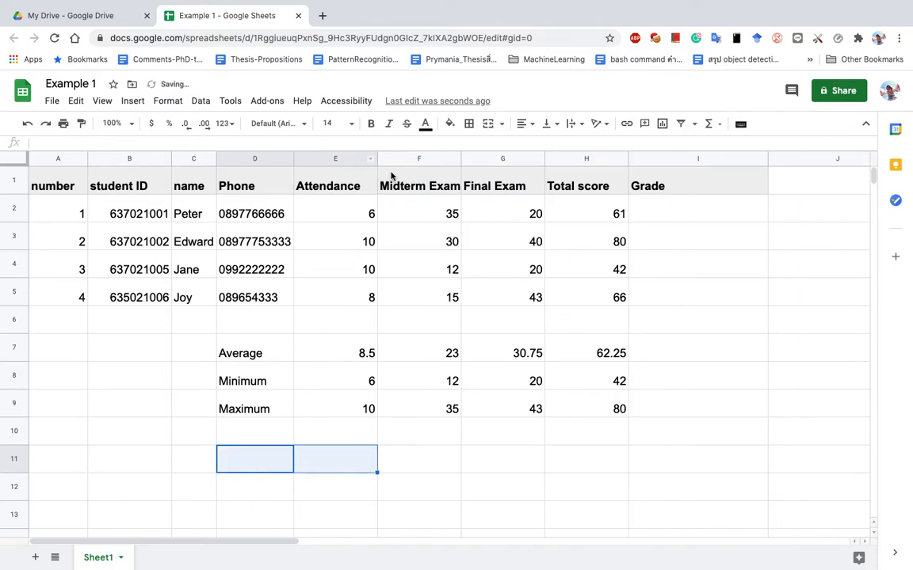
{"action": "left_click_drag", "start_coordinate": [364, 159], "coordinate": [577, 163]}
{"action": "left_click_drag", "start_coordinate": [373, 157], "coordinate": [366, 157]}
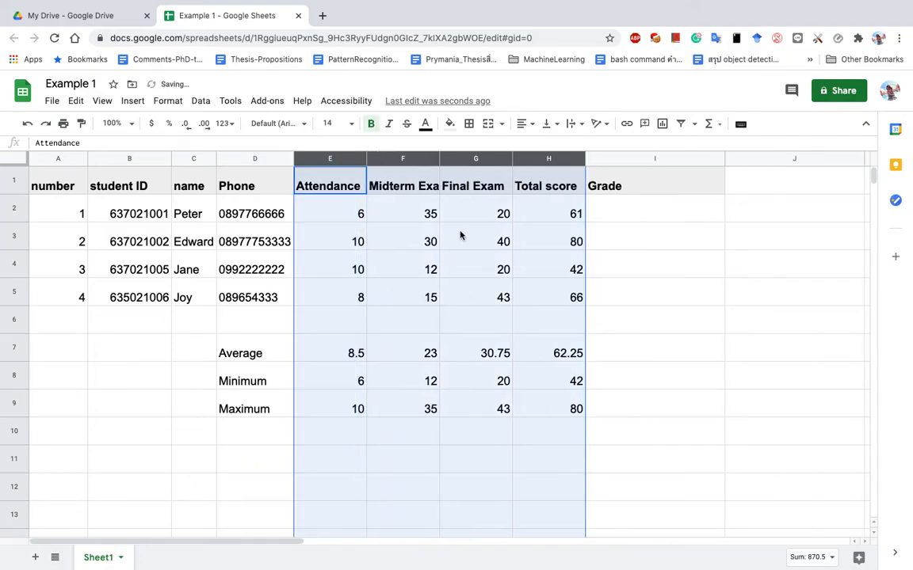
{"action": "left_click", "coordinate": [525, 124]}
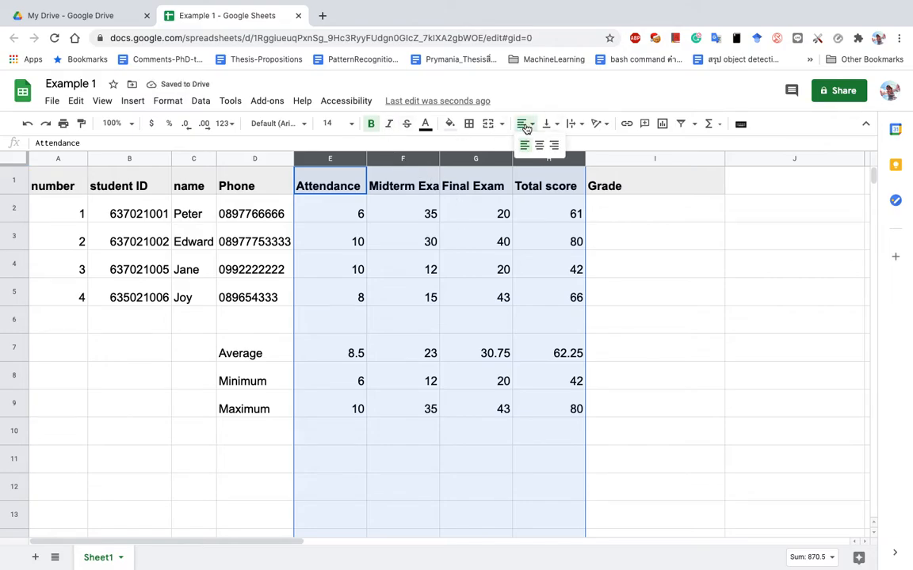
{"action": "left_click", "coordinate": [539, 145]}
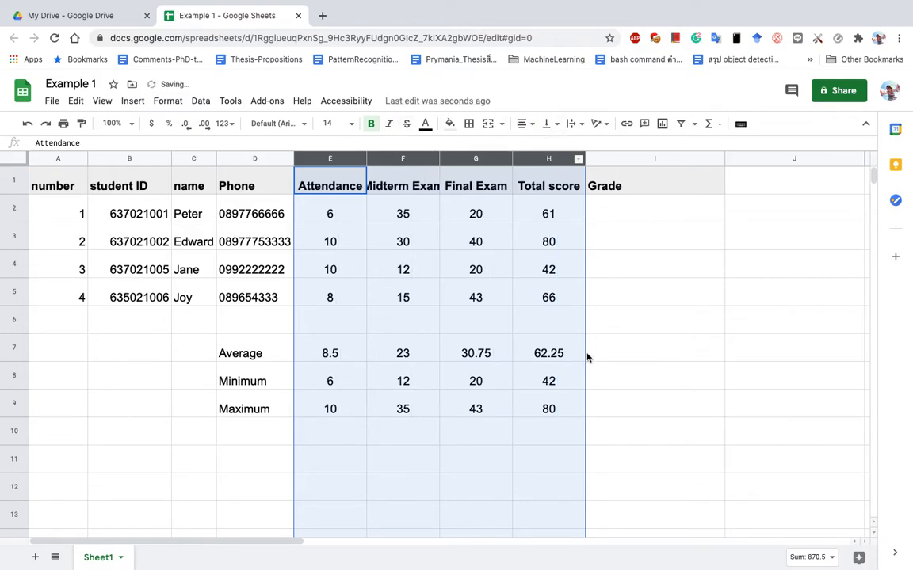
{"action": "left_click", "coordinate": [628, 213]}
{"action": "left_click_drag", "start_coordinate": [724, 158], "coordinate": [658, 169]}
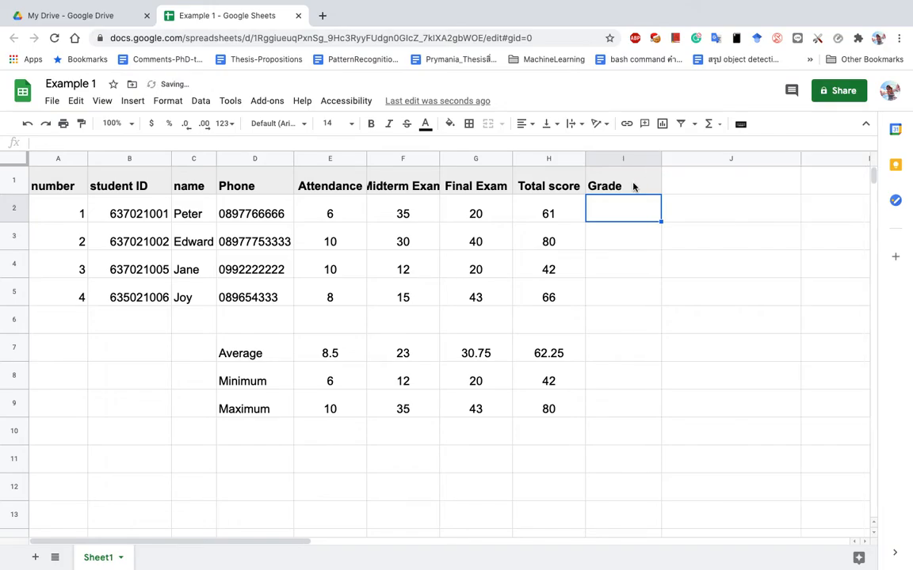
Rename the I1 header to 'Grade (S/U)'.
{"action": "double_click", "coordinate": [635, 183]}
{"action": "type", "text": "("}
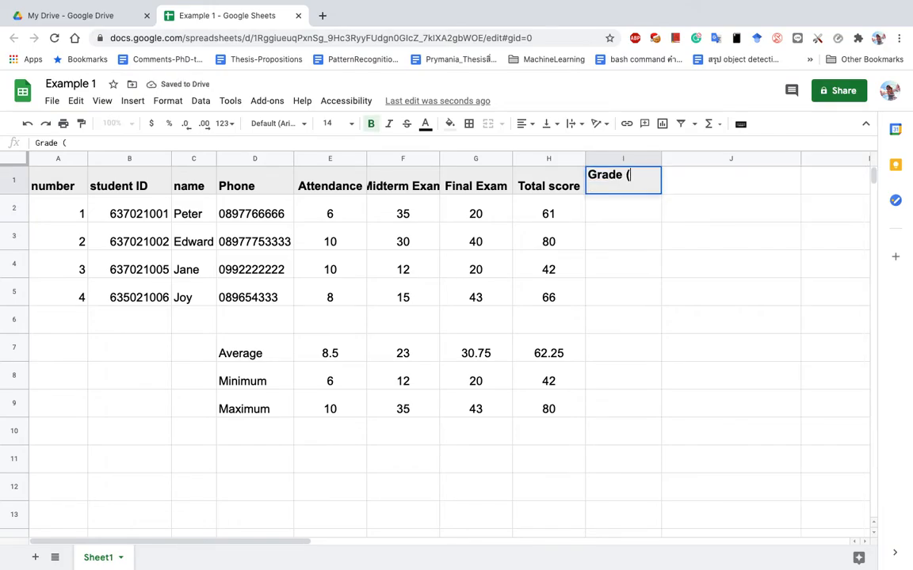
{"action": "type", "text": "S/U)"}
{"action": "key", "text": "Return"}
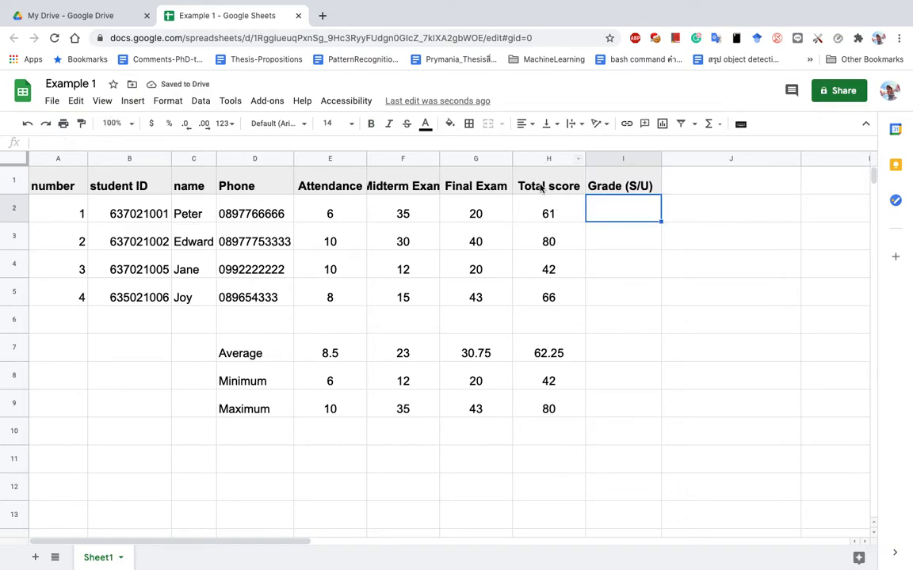
Fill the Total score cells H1:H5 light pink and the Grade (S/U) cells I1:I5 light blue.
{"action": "left_click_drag", "start_coordinate": [541, 185], "coordinate": [549, 300]}
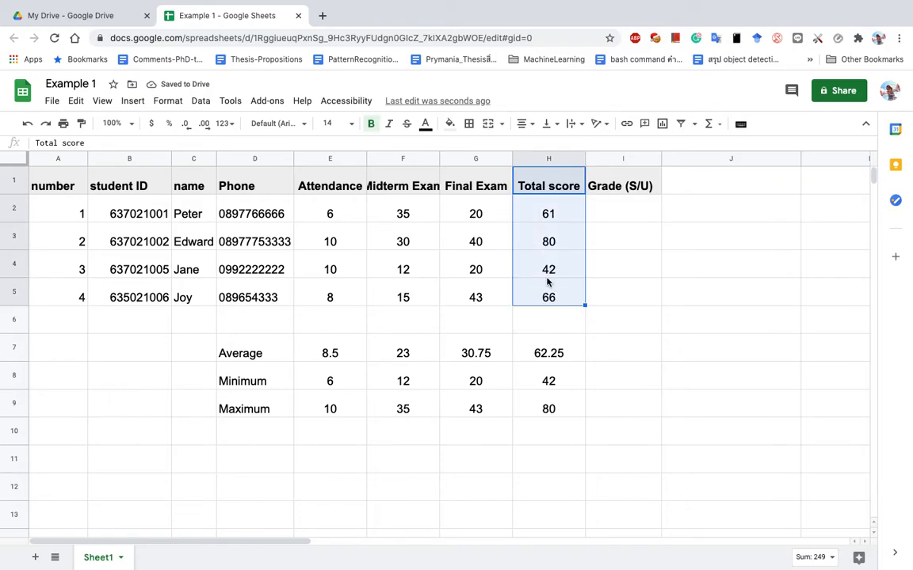
{"action": "left_click", "coordinate": [449, 124]}
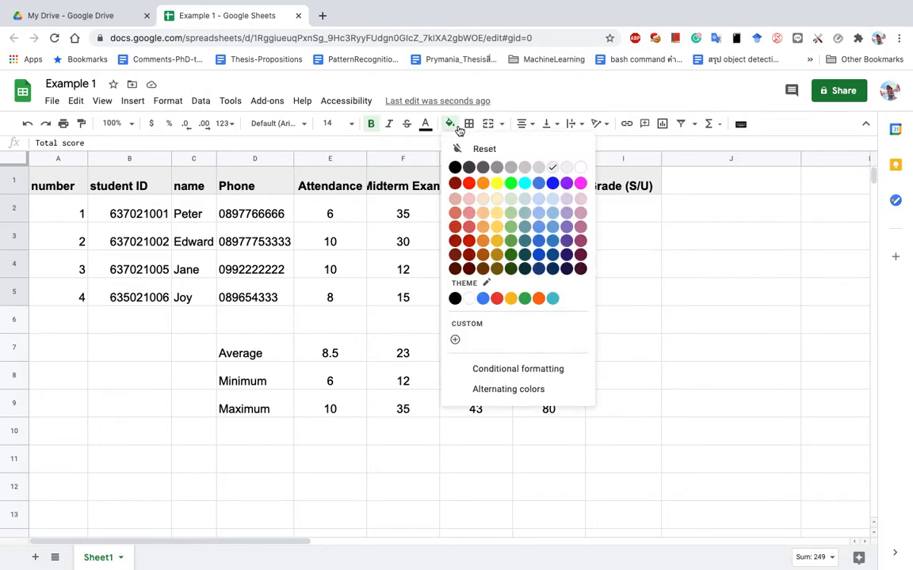
{"action": "left_click", "coordinate": [474, 204]}
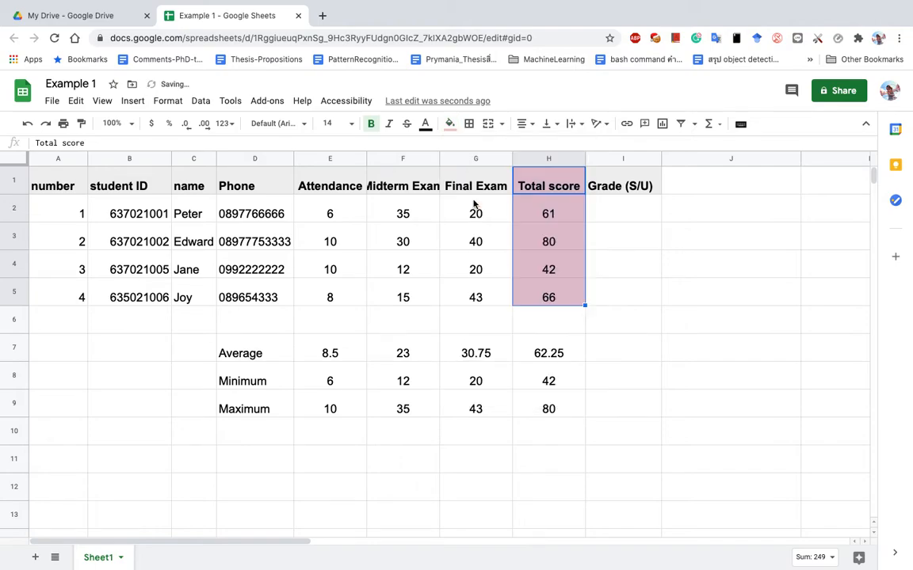
{"action": "left_click", "coordinate": [596, 236]}
{"action": "left_click", "coordinate": [600, 210]}
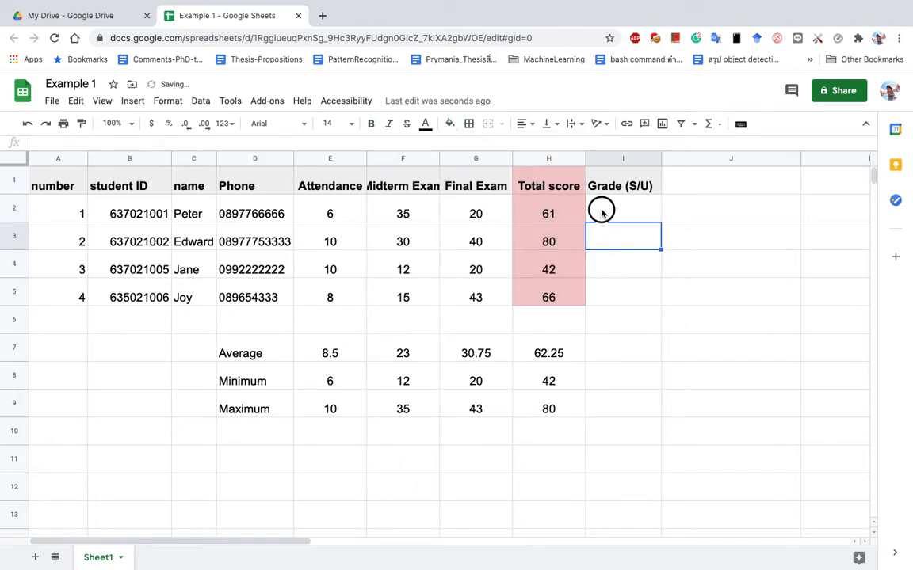
{"action": "left_click", "coordinate": [617, 159]}
{"action": "left_click_drag", "start_coordinate": [638, 193], "coordinate": [614, 297]}
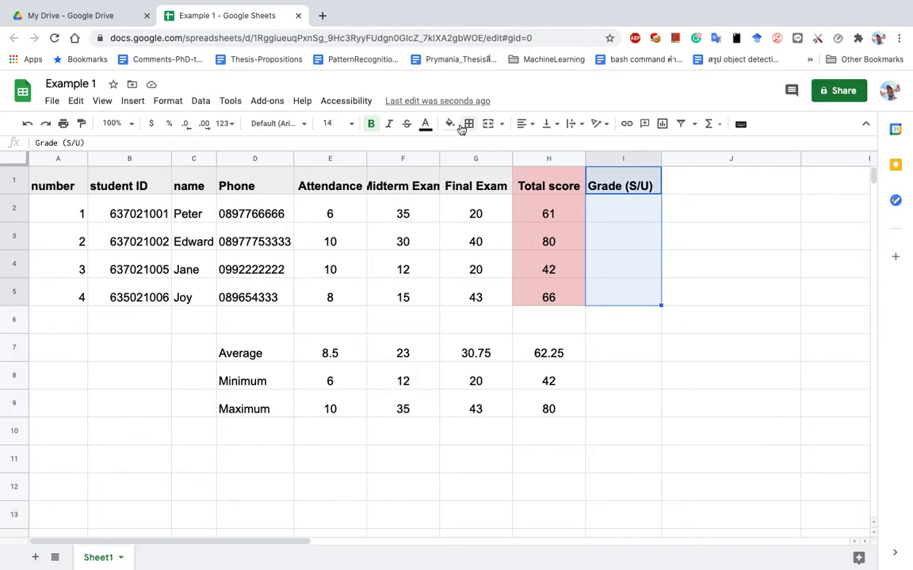
{"action": "left_click", "coordinate": [452, 125]}
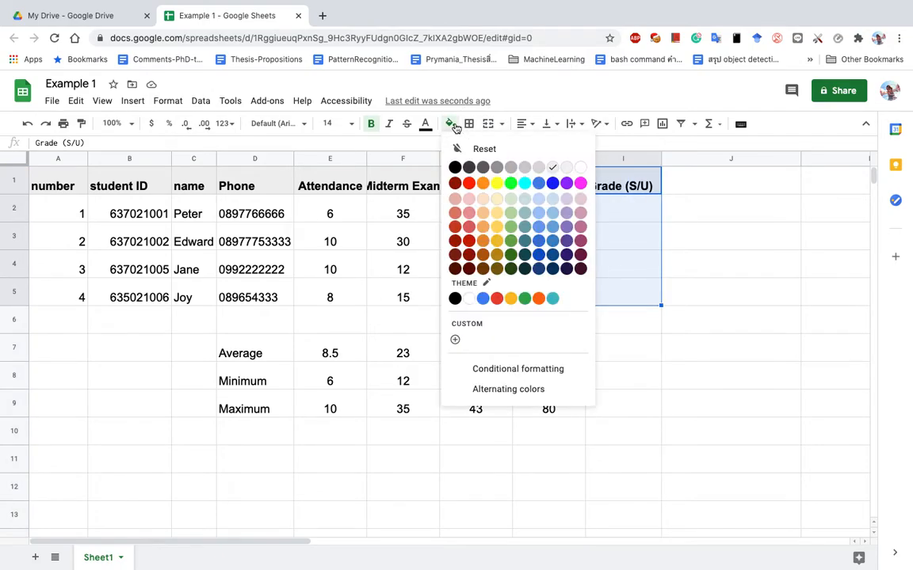
{"action": "left_click", "coordinate": [539, 228]}
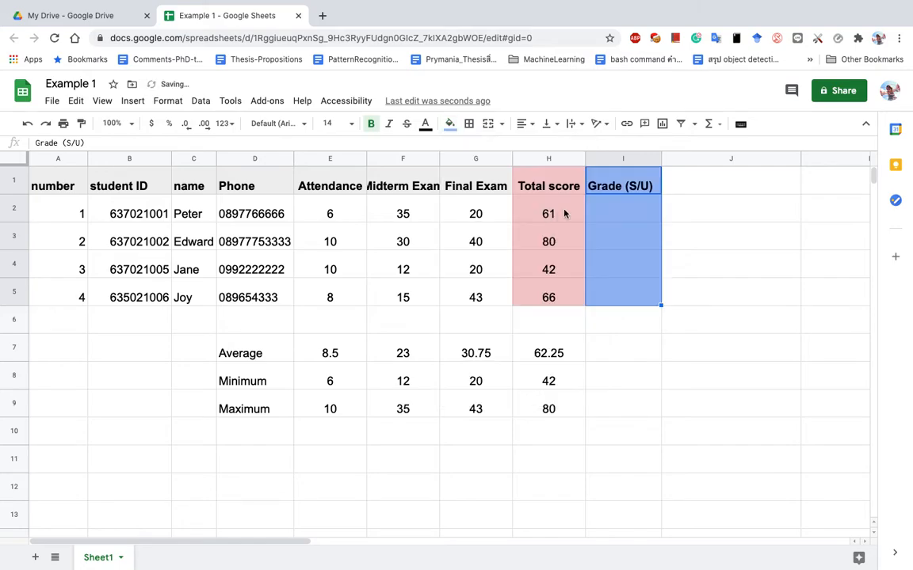
Add a bold 'Grade(A,B,C,...)' header in J1 with J1:J5 filled magenta.
{"action": "left_click", "coordinate": [679, 186]}
{"action": "type", "text": "Grade"}
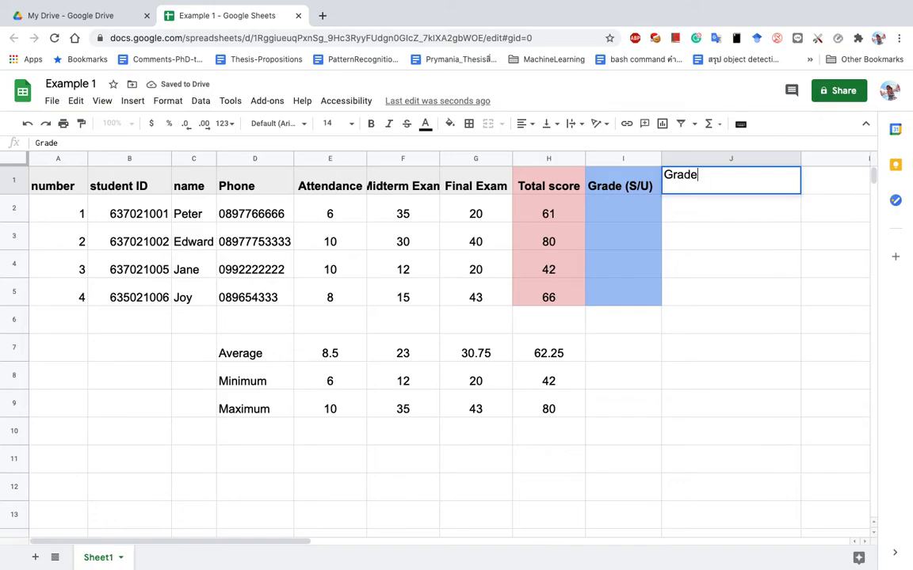
{"action": "type", "text": "(A,B,C"}
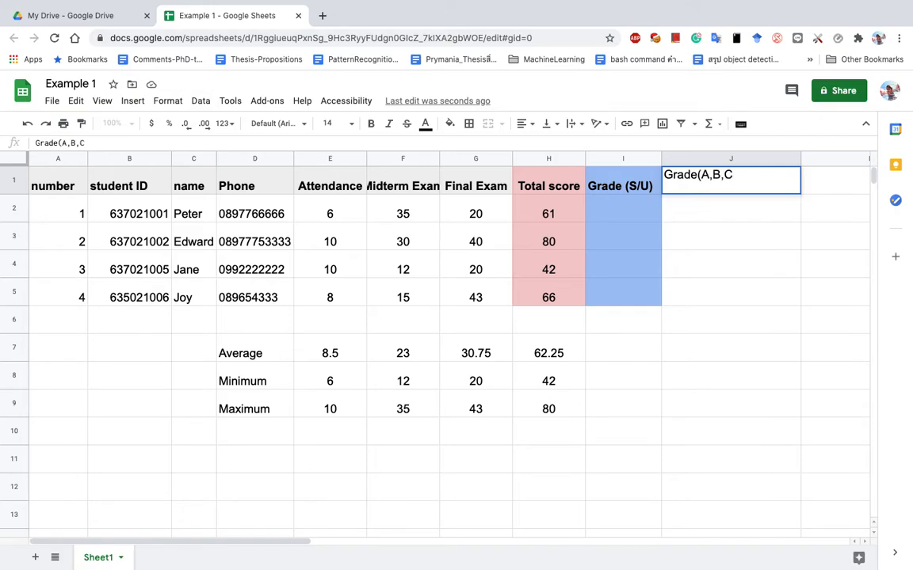
{"action": "type", "text": ",...)"}
{"action": "key", "text": "Return"}
{"action": "left_click_drag", "start_coordinate": [691, 179], "coordinate": [706, 298]}
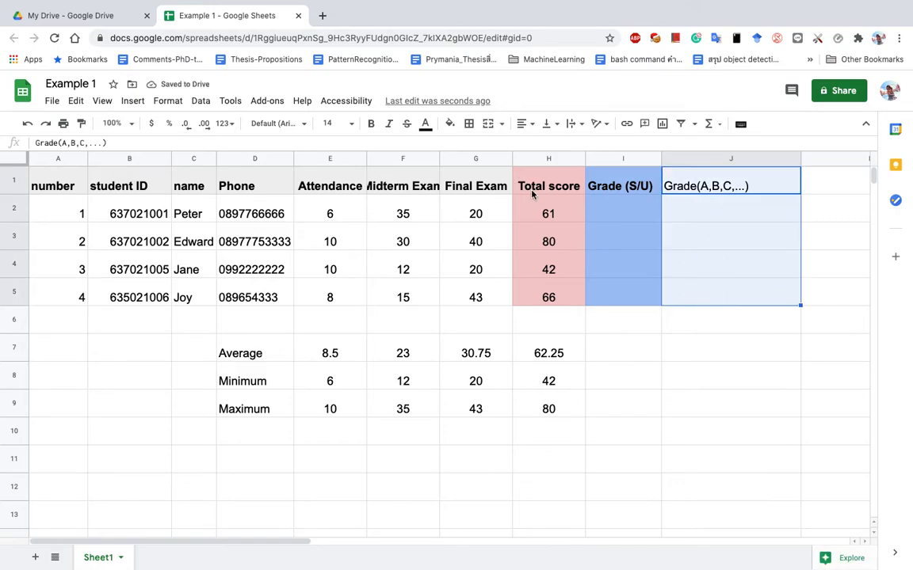
{"action": "left_click", "coordinate": [449, 124]}
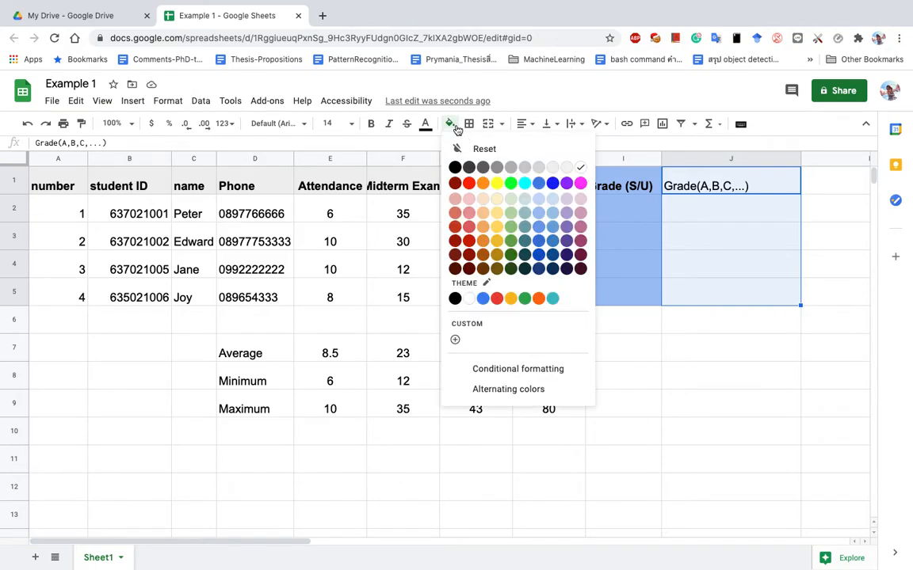
{"action": "left_click", "coordinate": [581, 227]}
{"action": "left_click", "coordinate": [697, 186]}
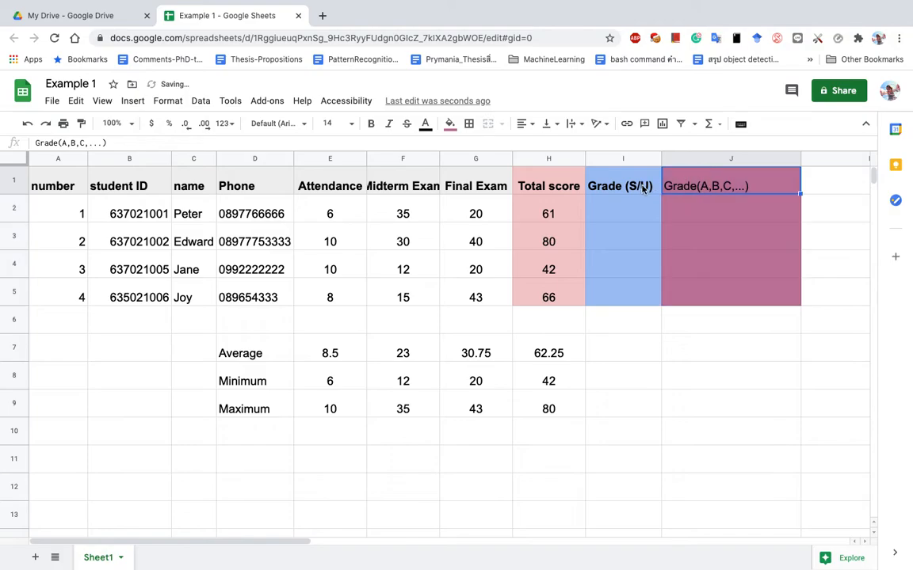
{"action": "left_click", "coordinate": [371, 124]}
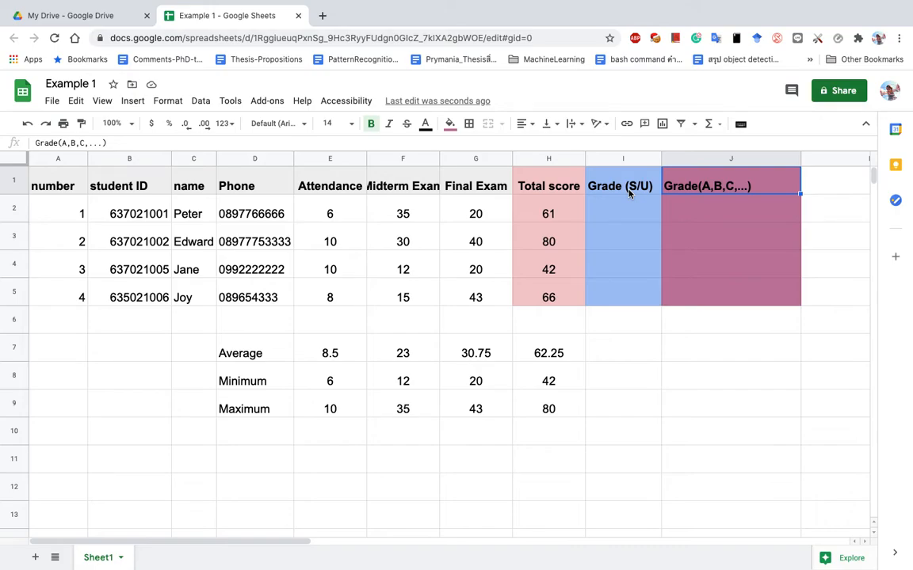
Enter =if(H2>=50,"S","U") in I2 to grade the total as S or U.
{"action": "left_click", "coordinate": [624, 205]}
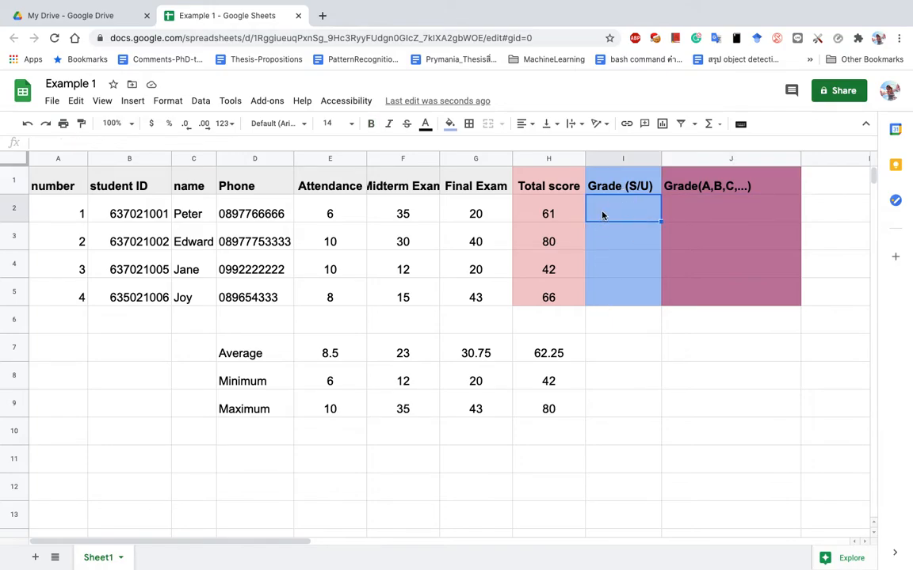
{"action": "type", "text": "=if"}
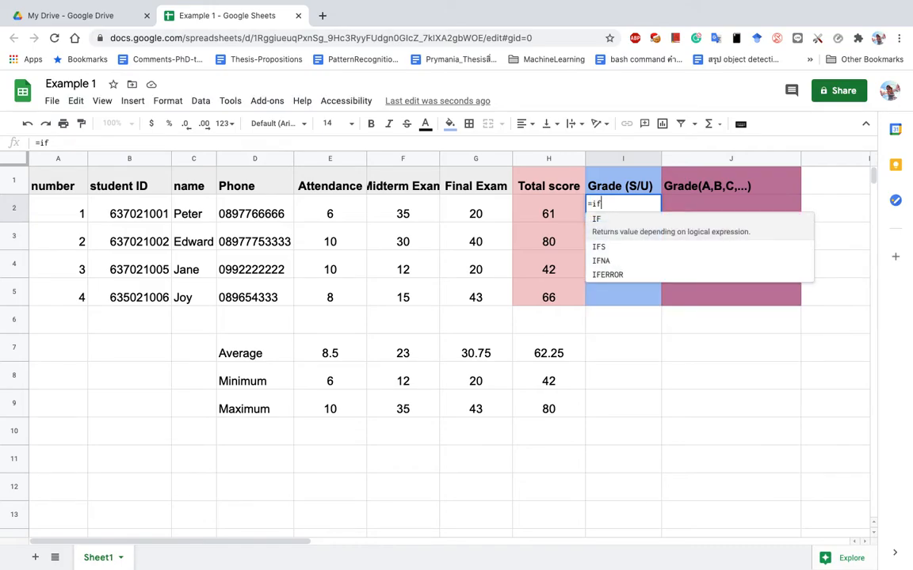
{"action": "type", "text": "("}
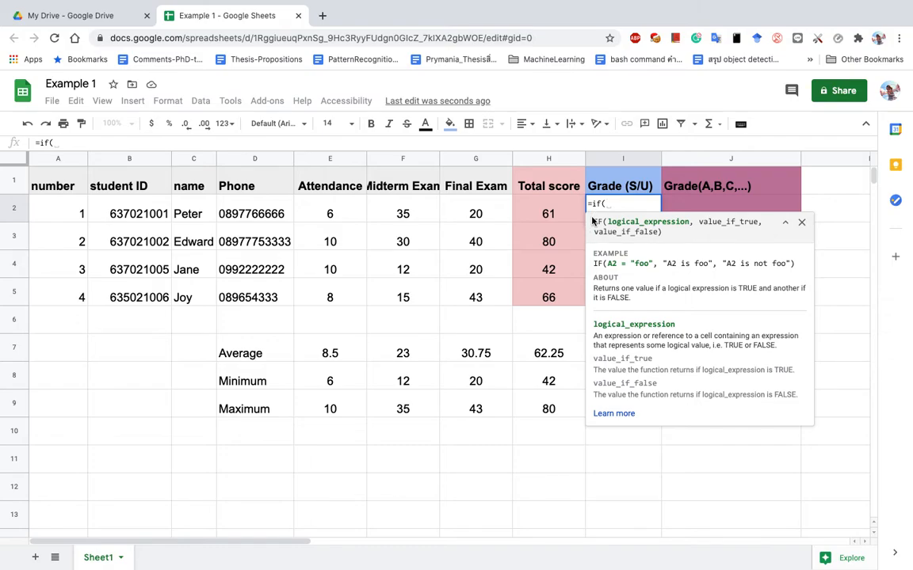
{"action": "left_click", "coordinate": [542, 214]}
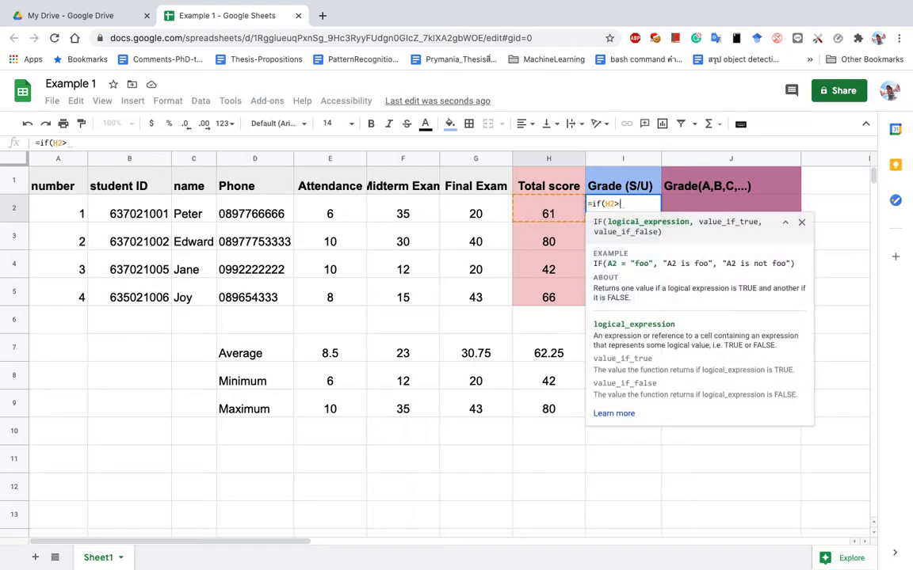
{"action": "type", "text": ">=50,"}
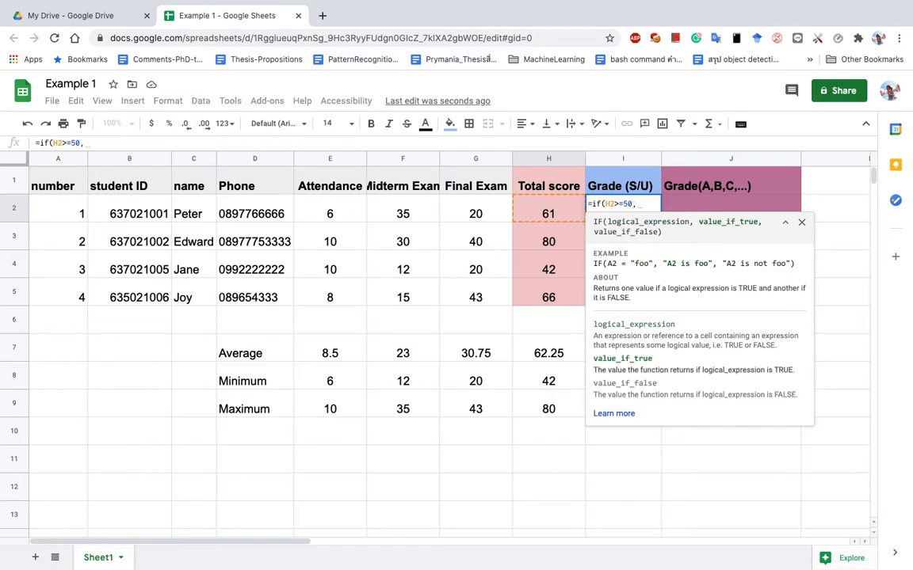
{"action": "type", "text": "\"S\""}
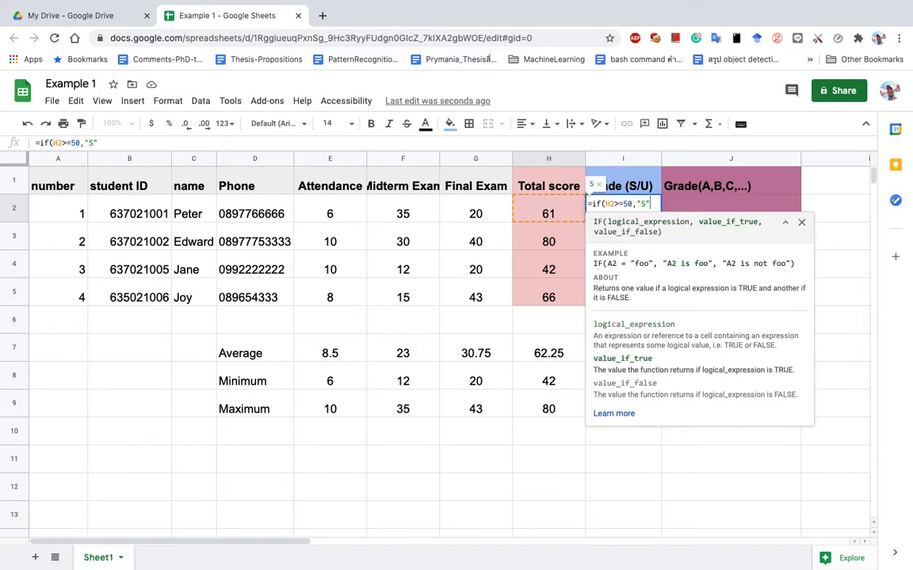
{"action": "type", "text": ","}
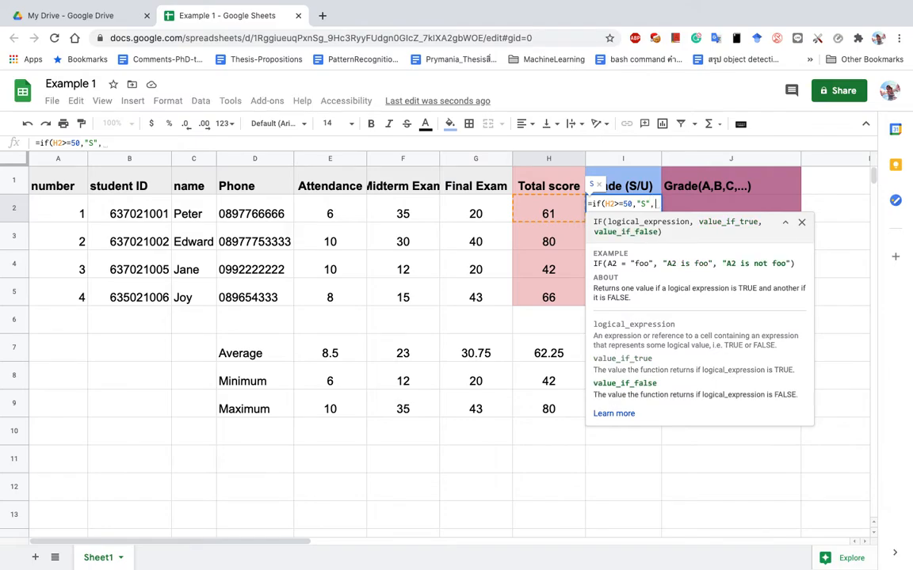
{"action": "type", "text": "\"U\")"}
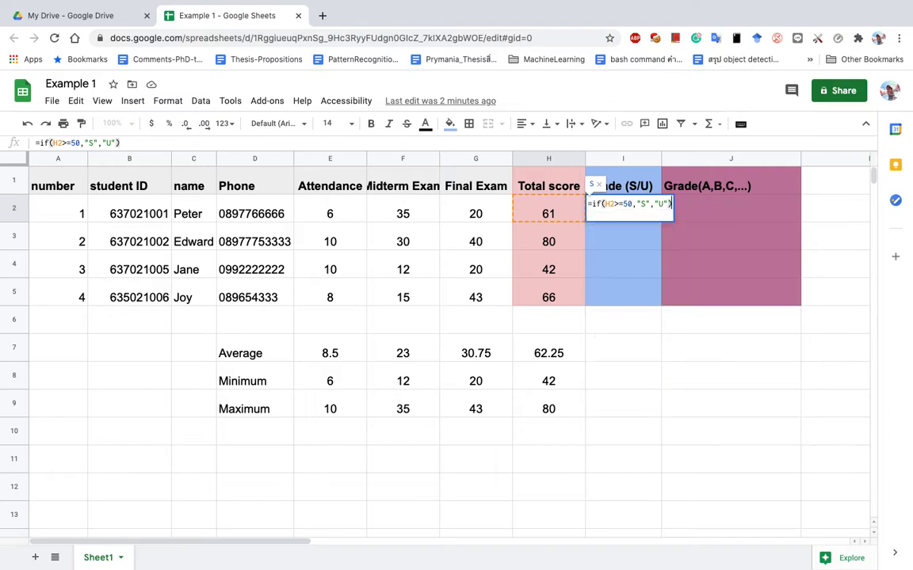
{"action": "key", "text": "Return"}
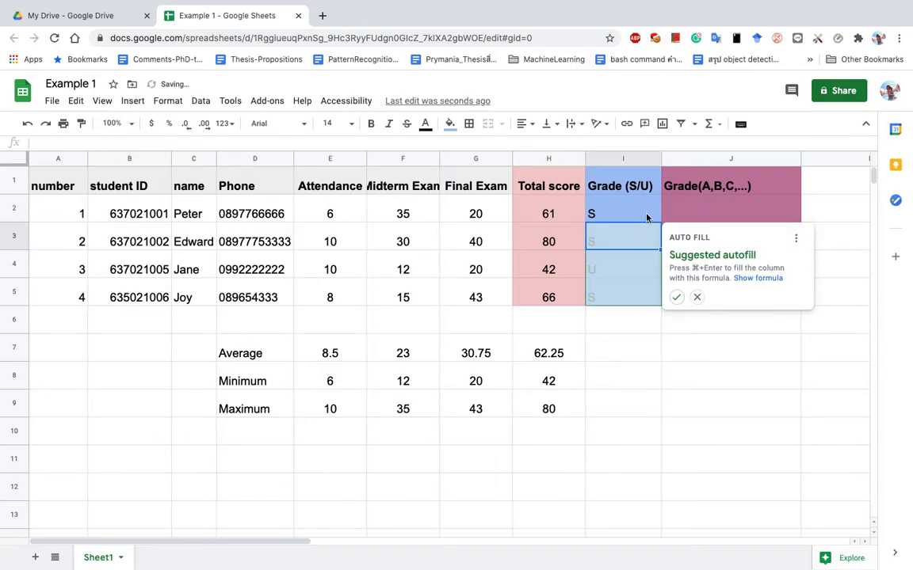
Copy I2's S/U formula down to I5 and verify the copied formulas in I3, I4 and I5.
{"action": "left_click", "coordinate": [600, 216]}
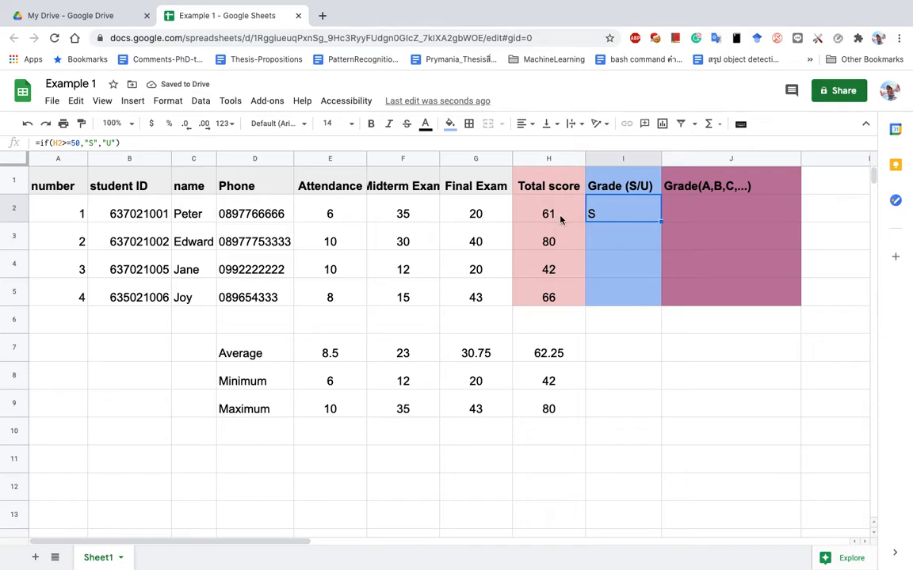
{"action": "left_click", "coordinate": [621, 212]}
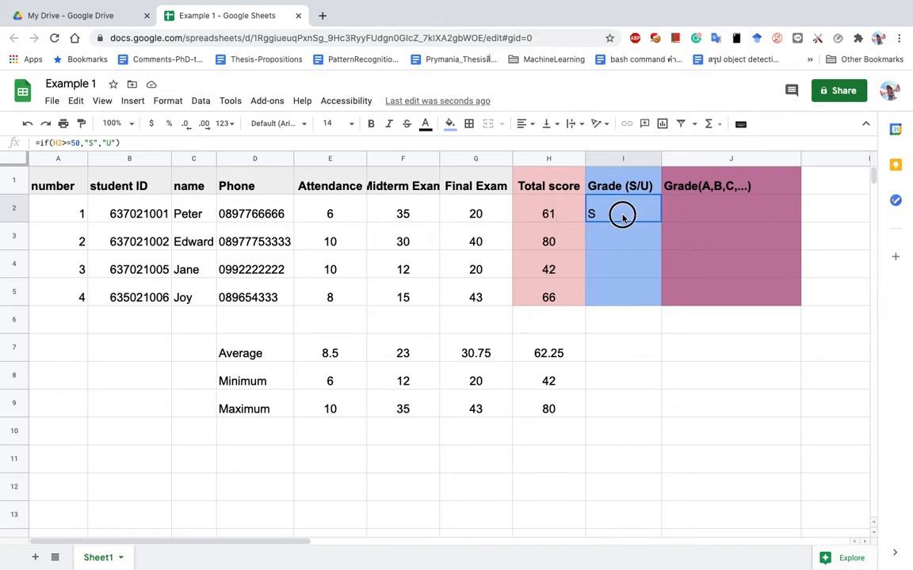
{"action": "left_click_drag", "start_coordinate": [661, 223], "coordinate": [659, 305]}
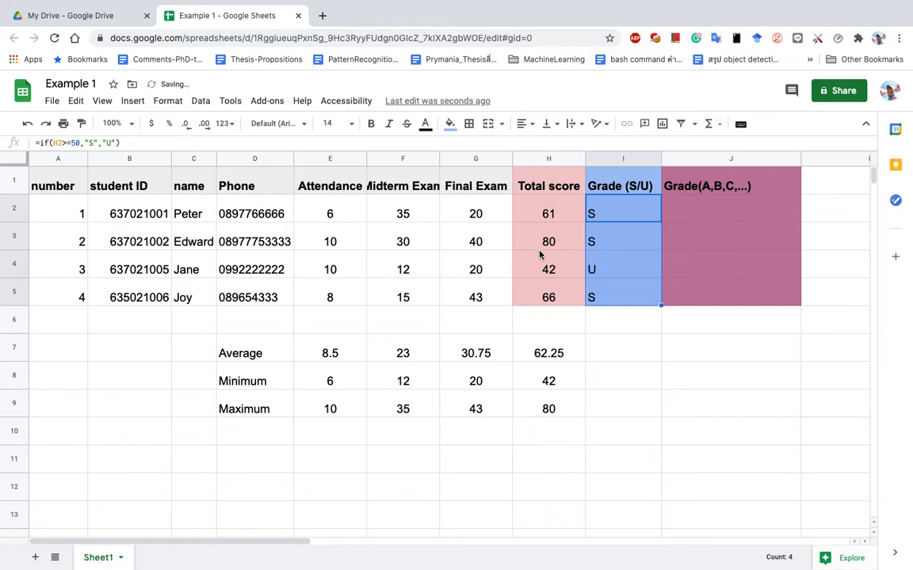
{"action": "left_click", "coordinate": [595, 246]}
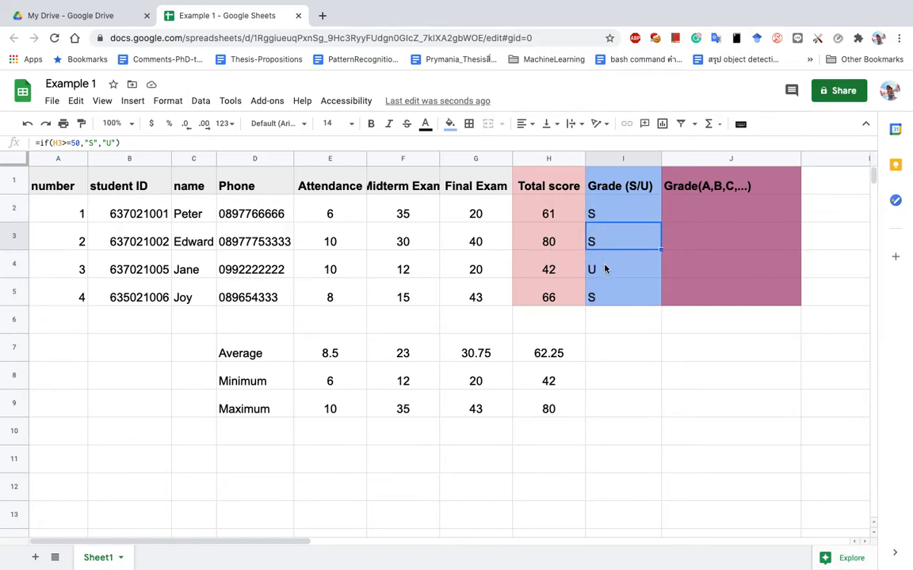
{"action": "left_click", "coordinate": [605, 269]}
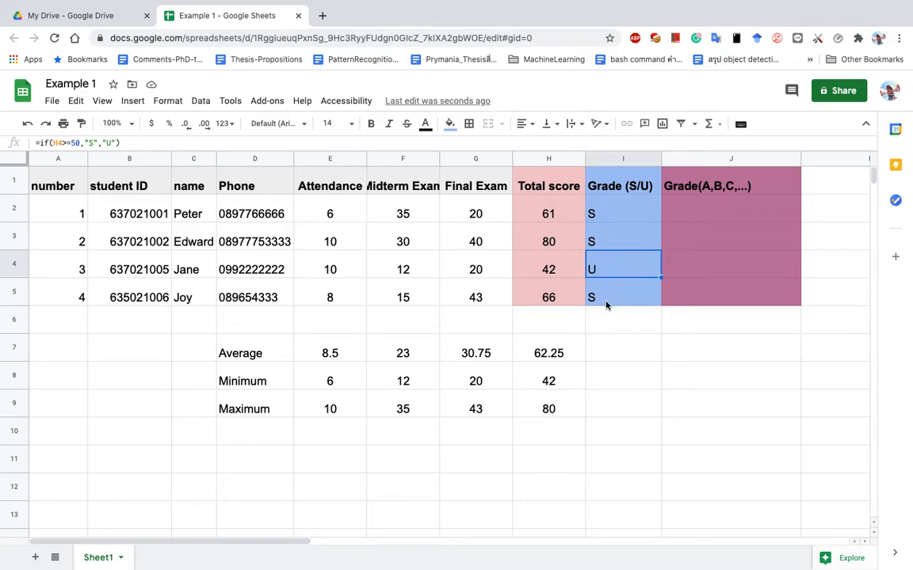
{"action": "left_click", "coordinate": [561, 268]}
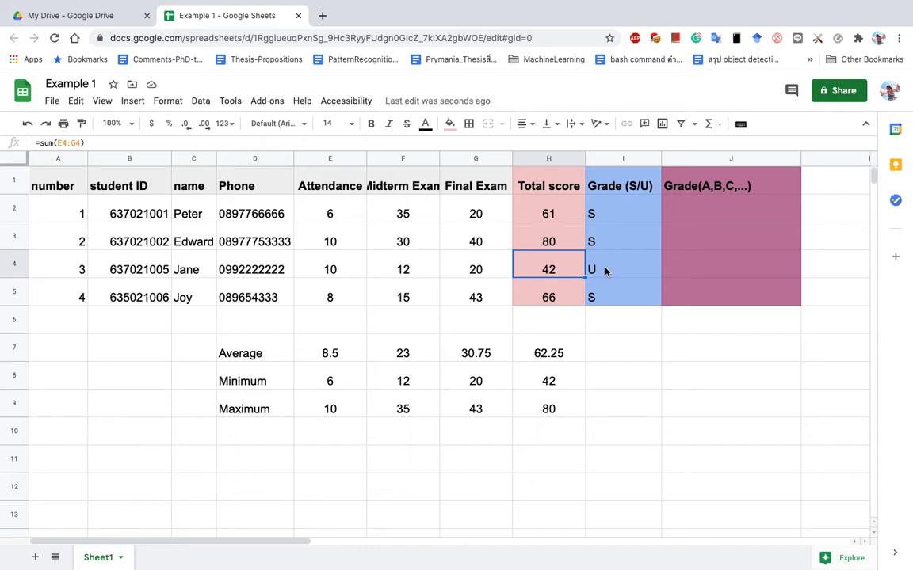
{"action": "left_click", "coordinate": [609, 211]}
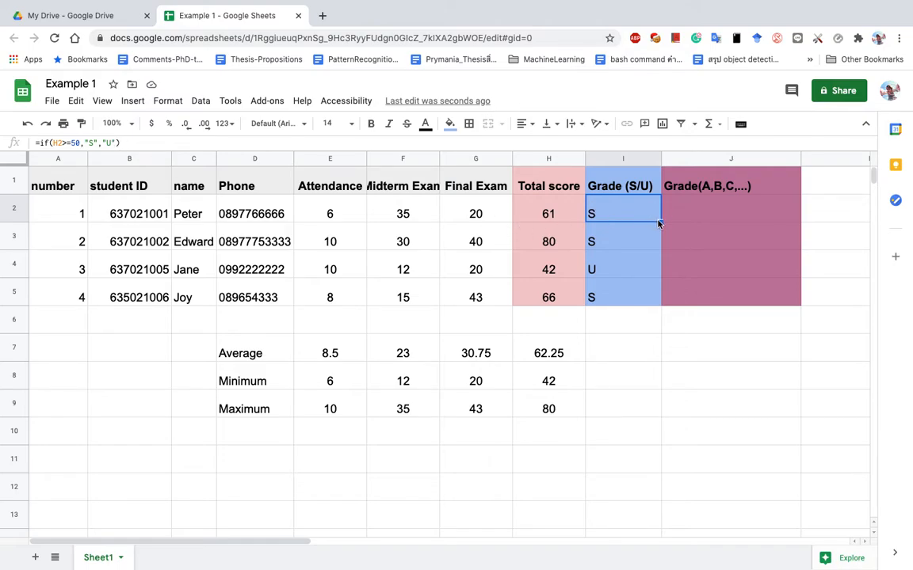
{"action": "left_click_drag", "start_coordinate": [660, 222], "coordinate": [660, 303]}
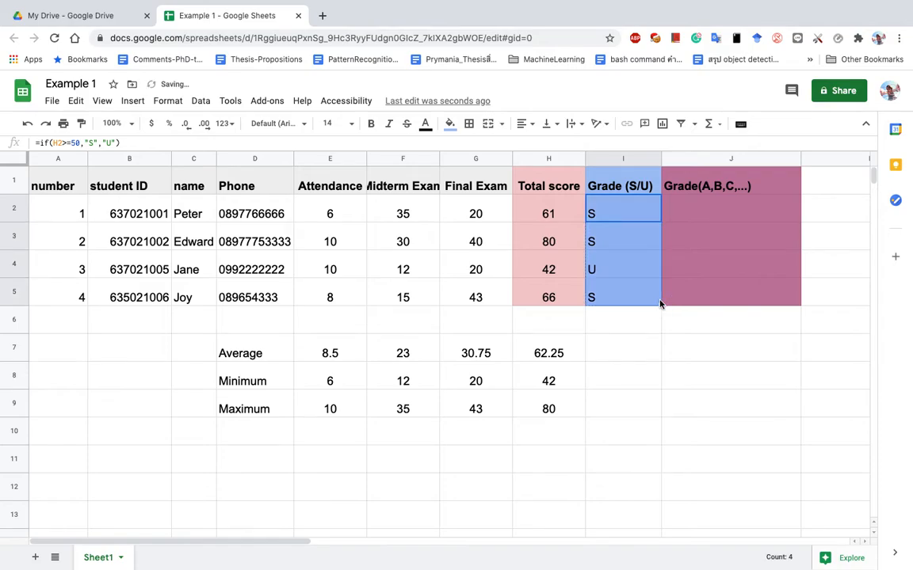
{"action": "left_click", "coordinate": [612, 245]}
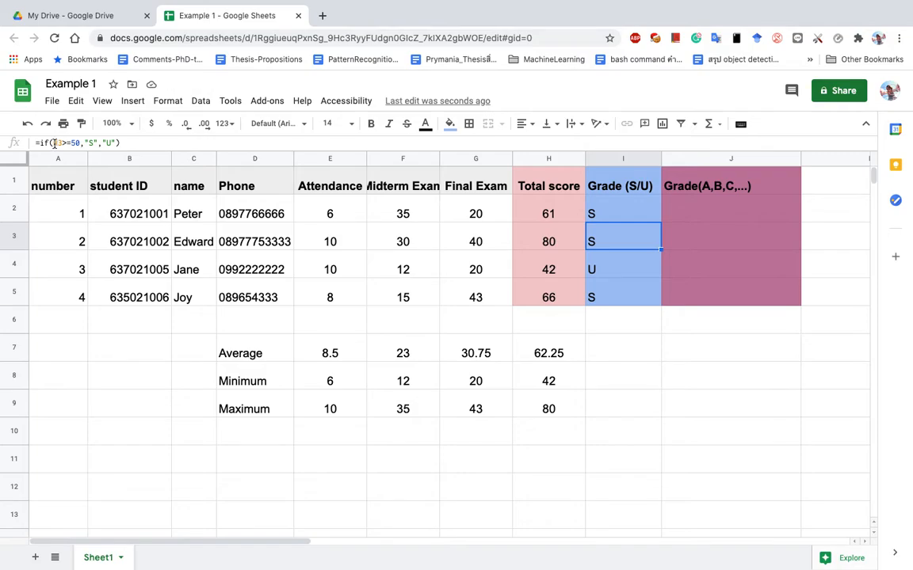
{"action": "left_click", "coordinate": [651, 273]}
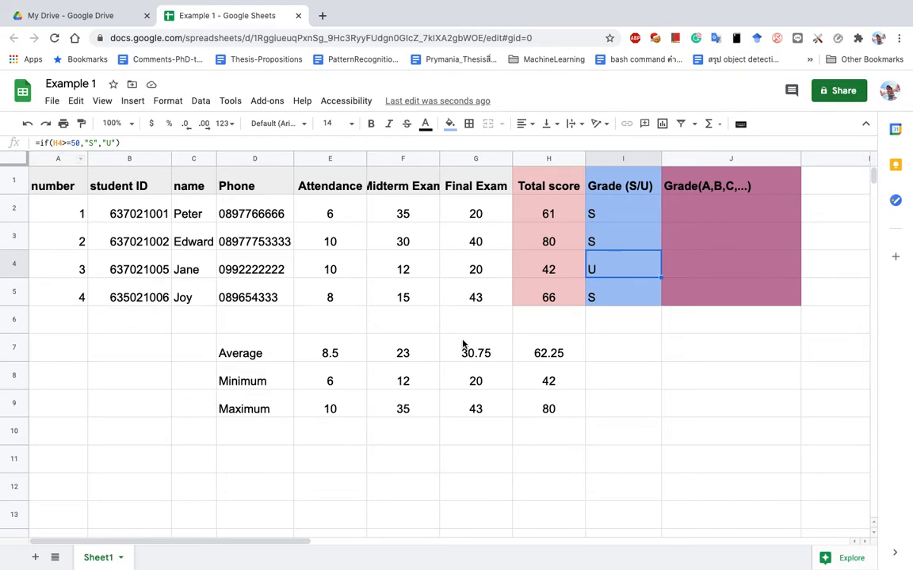
{"action": "left_click", "coordinate": [611, 299]}
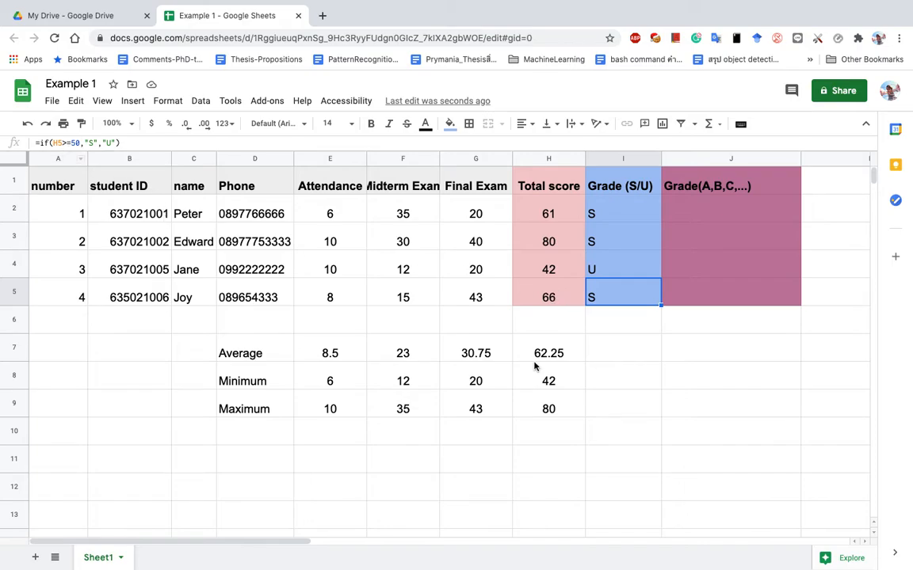
{"action": "left_click", "coordinate": [607, 294]}
Change the Final Exam score in G4 to 28 and check the recalculated total.
{"action": "left_click", "coordinate": [476, 272]}
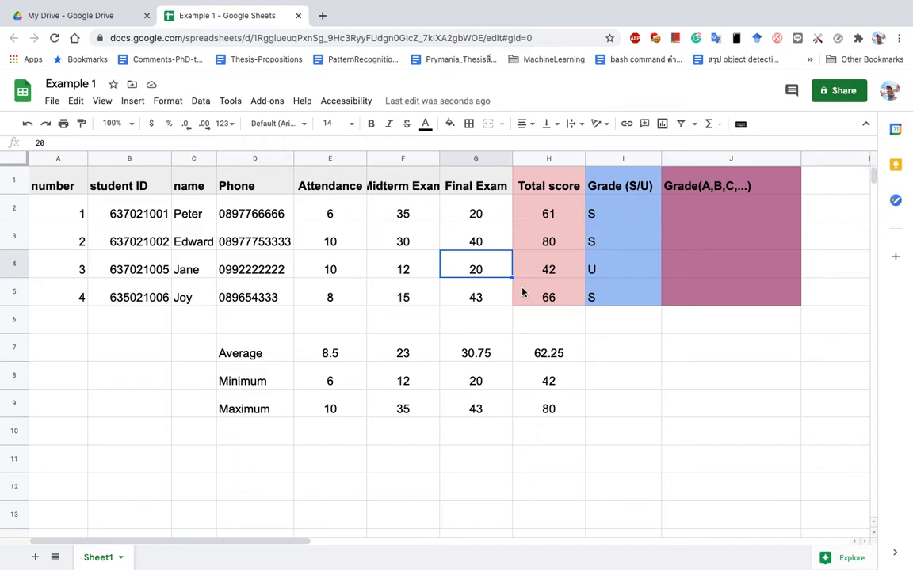
{"action": "type", "text": "28"}
{"action": "key", "text": "Return"}
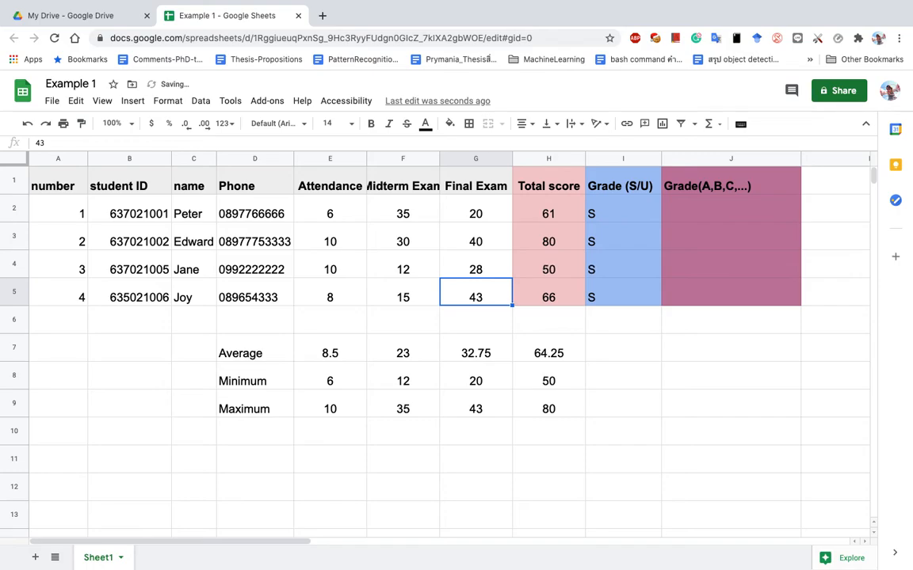
{"action": "left_click", "coordinate": [566, 273]}
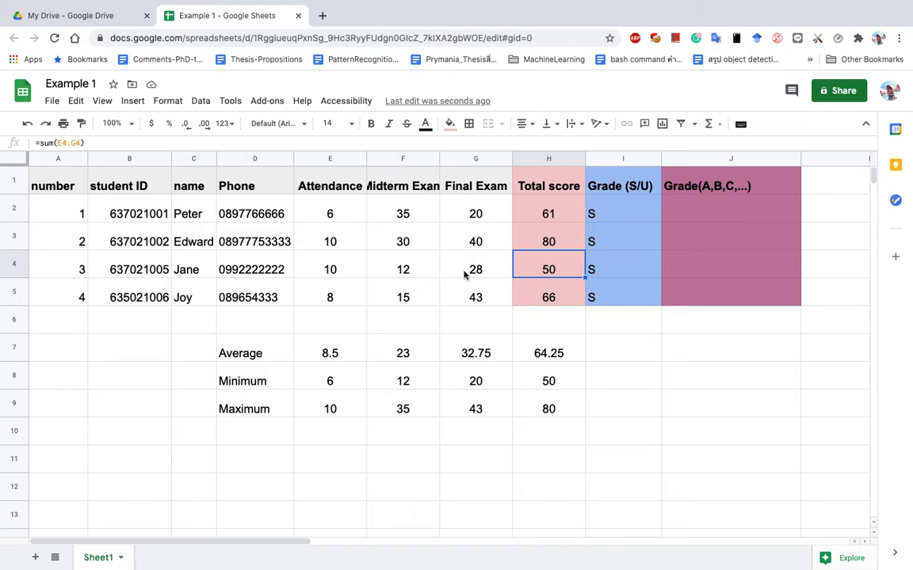
Set G3 to 10 and G4 to 8, giving totals 50 and 30 with grades S and U.
{"action": "left_click", "coordinate": [460, 243]}
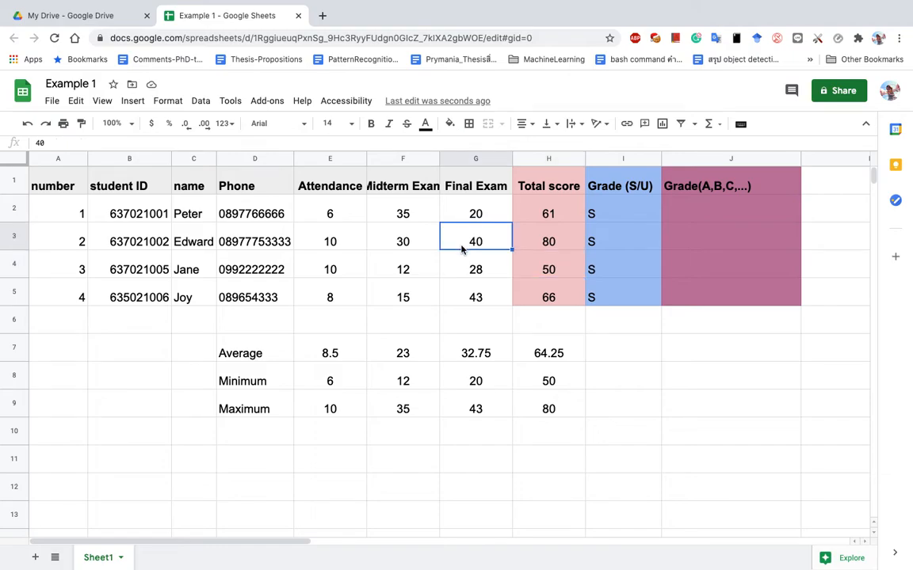
{"action": "type", "text": "10"}
{"action": "key", "text": "Return"}
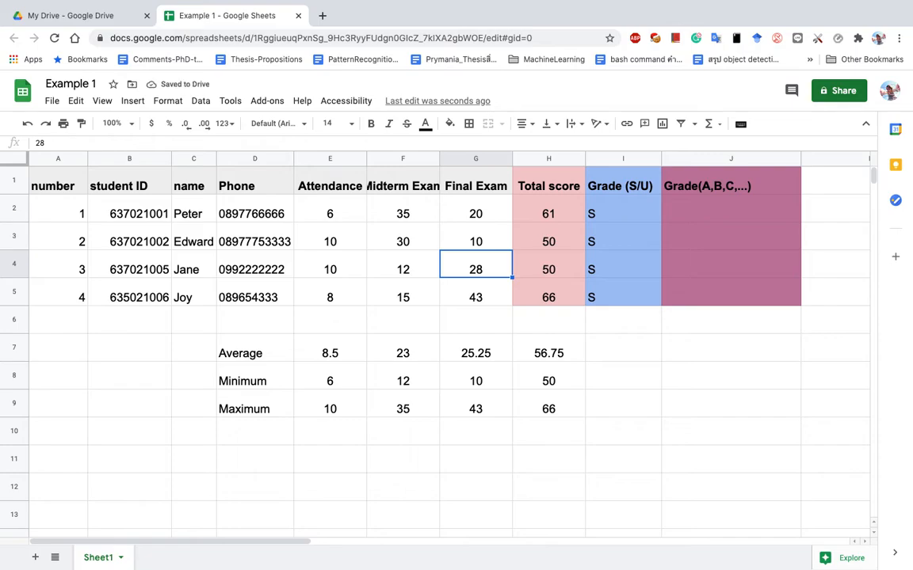
{"action": "key", "text": "Up"}
{"action": "key", "text": "Down"}
{"action": "type", "text": "8"}
{"action": "key", "text": "Return"}
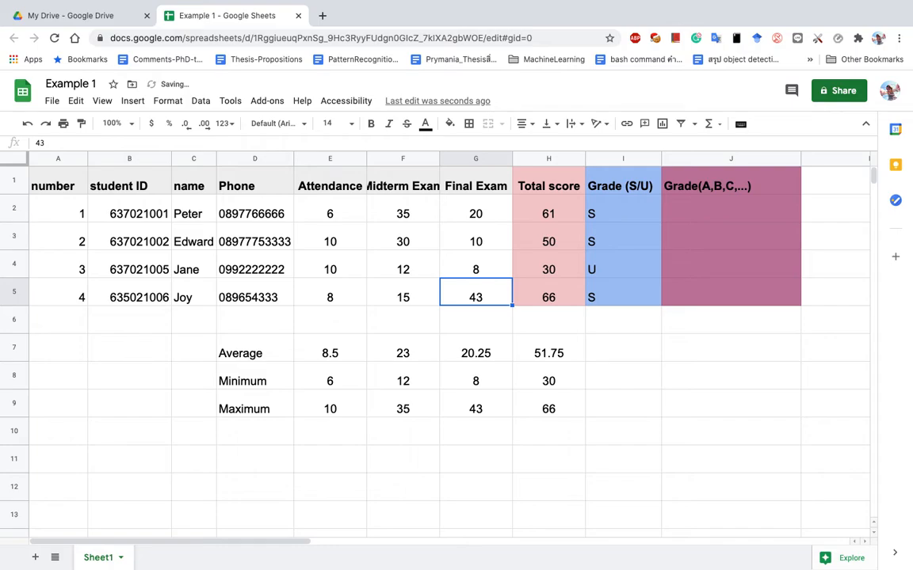
{"action": "left_click", "coordinate": [619, 220]}
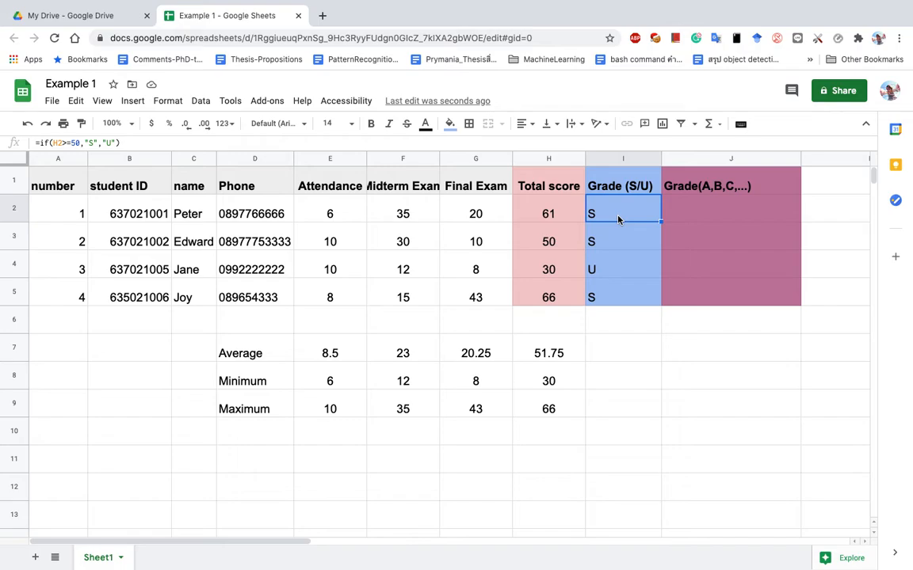
{"action": "left_click", "coordinate": [734, 211]}
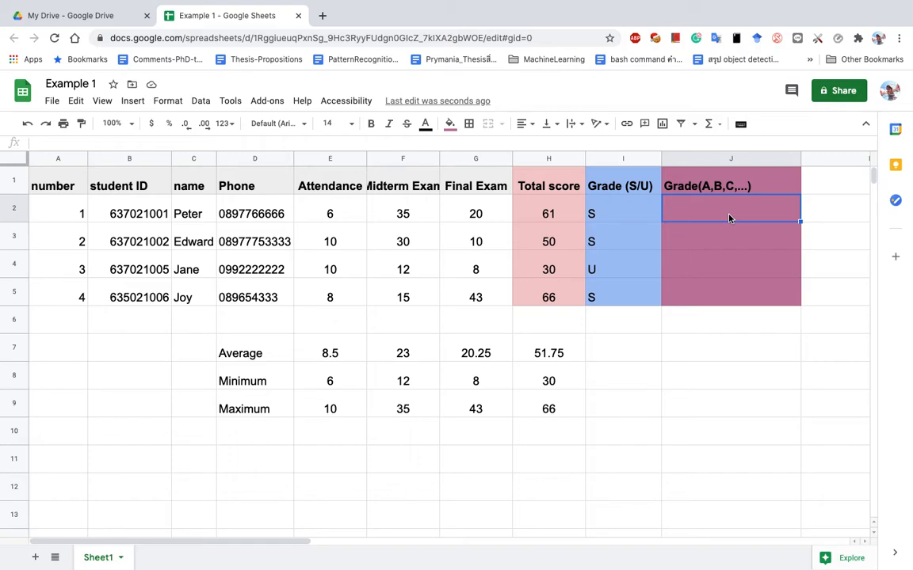
{"action": "type", "text": "=if"}
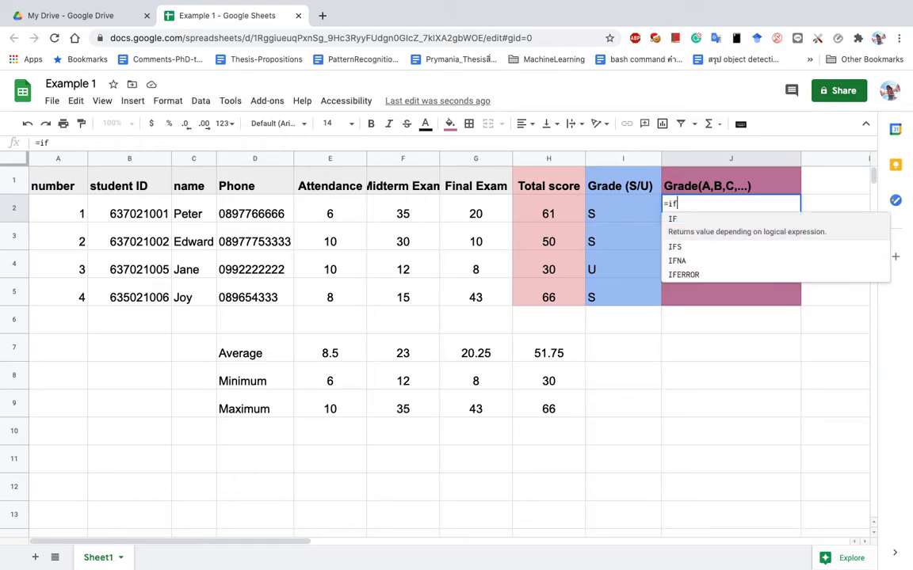
{"action": "type", "text": "("}
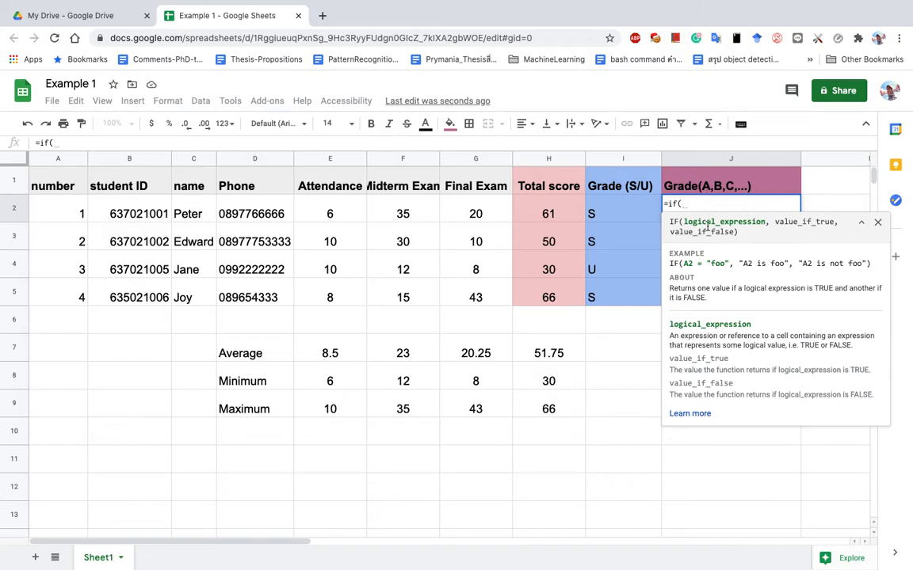
{"action": "left_click", "coordinate": [547, 215]}
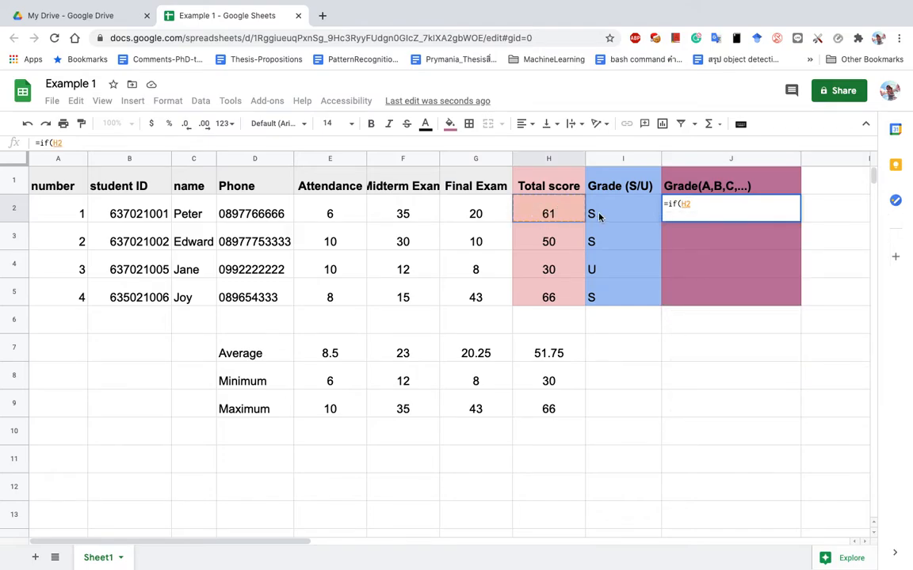
{"action": "type", "text": ">"}
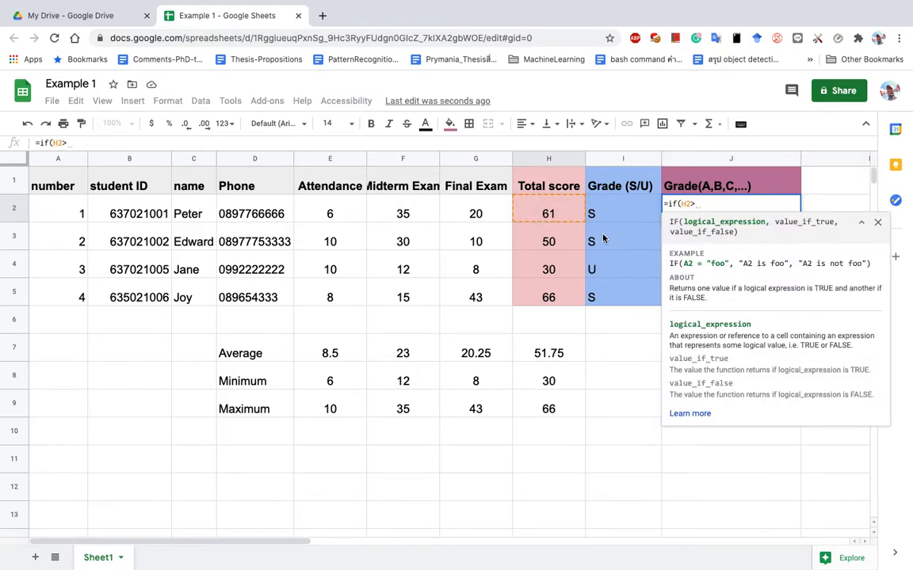
{"action": "left_click", "coordinate": [618, 361]}
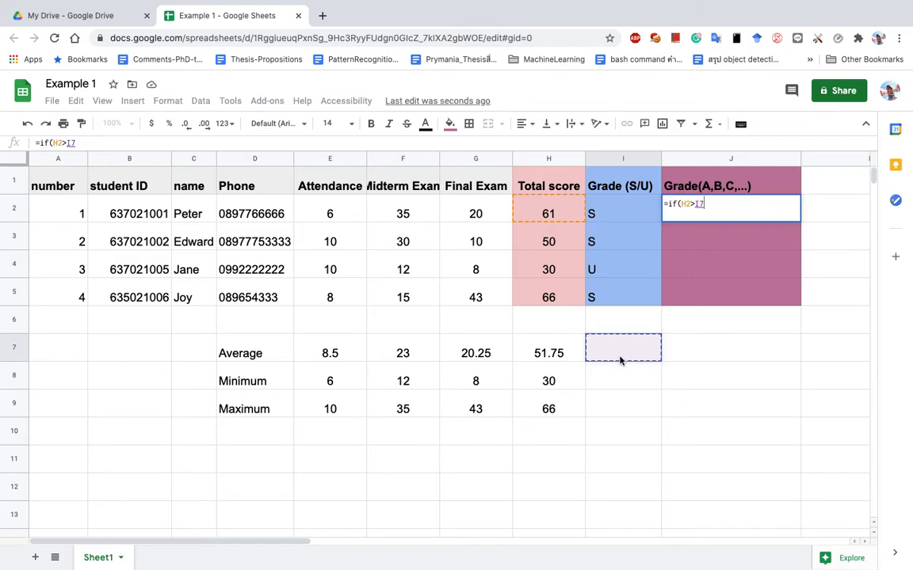
{"action": "type", "text": "A"}
{"action": "left_click_drag", "start_coordinate": [734, 205], "coordinate": [664, 204]}
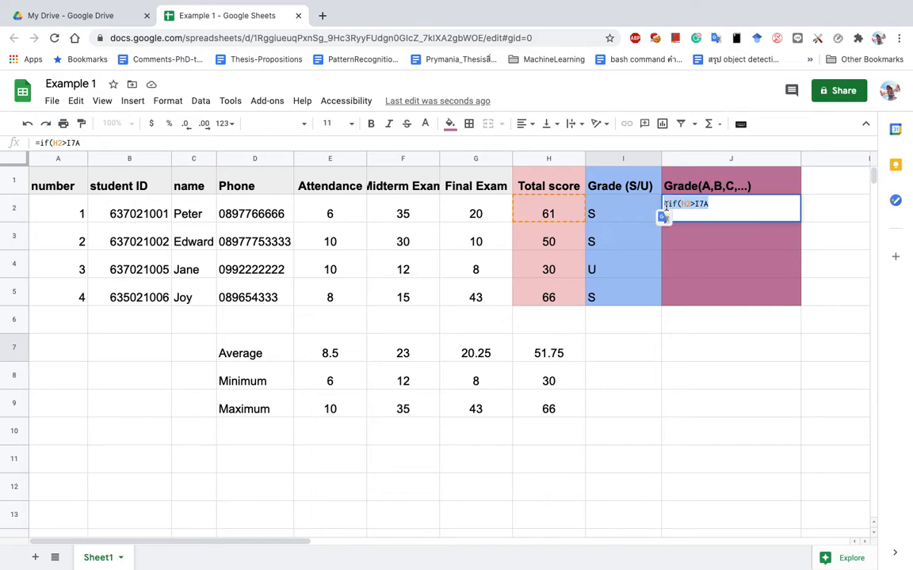
{"action": "key", "text": "BackSpace"}
{"action": "left_click", "coordinate": [713, 340]}
{"action": "left_click", "coordinate": [632, 363]}
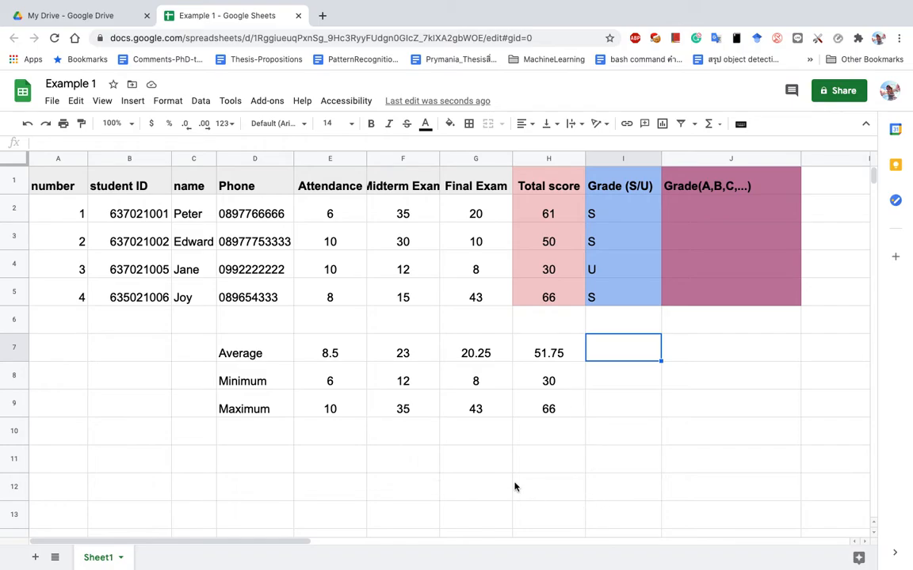
Enter the grade letters A, B, C, D and F in D11:D15.
{"action": "left_click", "coordinate": [264, 465]}
{"action": "type", "text": "A"}
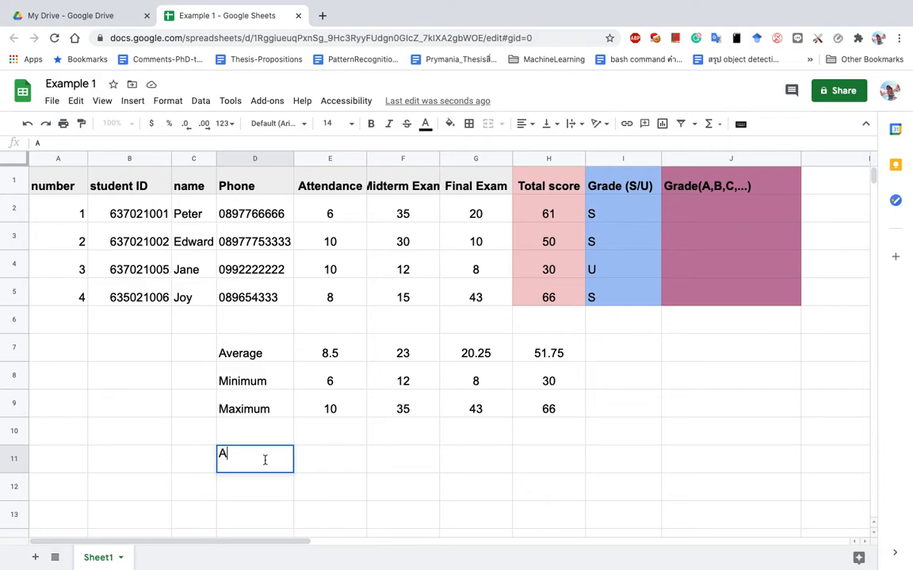
{"action": "key", "text": "Return"}
{"action": "type", "text": "B"}
{"action": "key", "text": "Return"}
{"action": "type", "text": "C"}
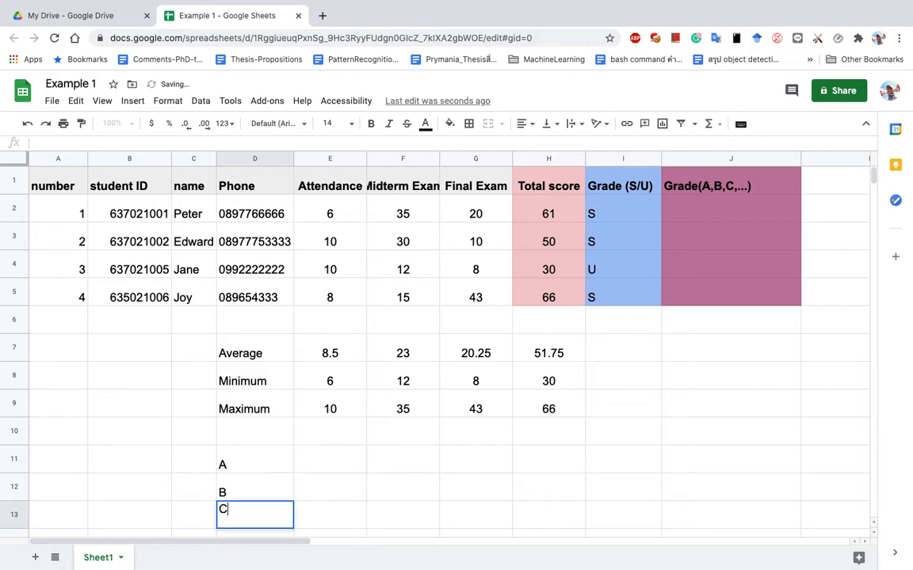
{"action": "key", "text": "Return"}
{"action": "type", "text": "D"}
{"action": "key", "text": "Return"}
{"action": "type", "text": "F"}
{"action": "key", "text": "Up"}
Enter the cutoff scores 80, 70, 60 and 50 in E11:E14 beside grades A–D.
{"action": "left_click", "coordinate": [345, 415]}
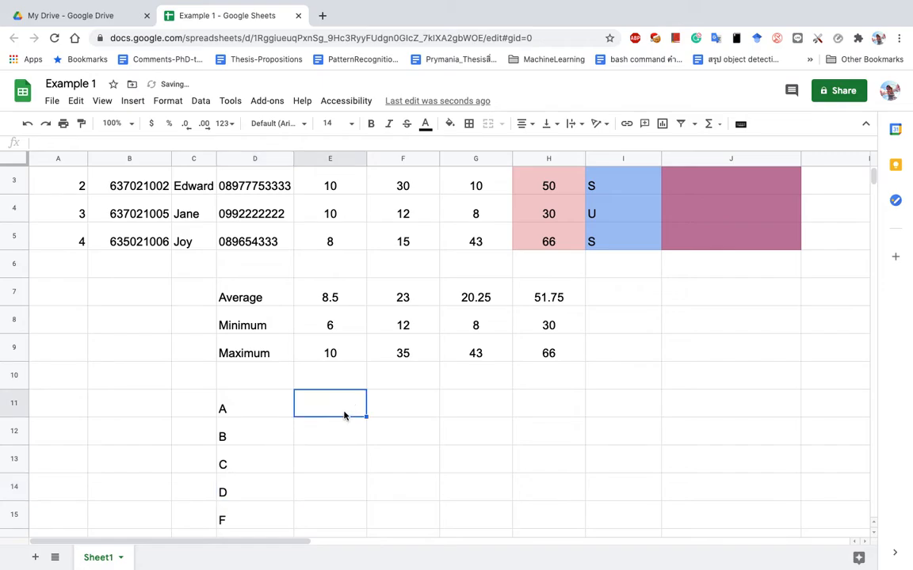
{"action": "type", "text": "80"}
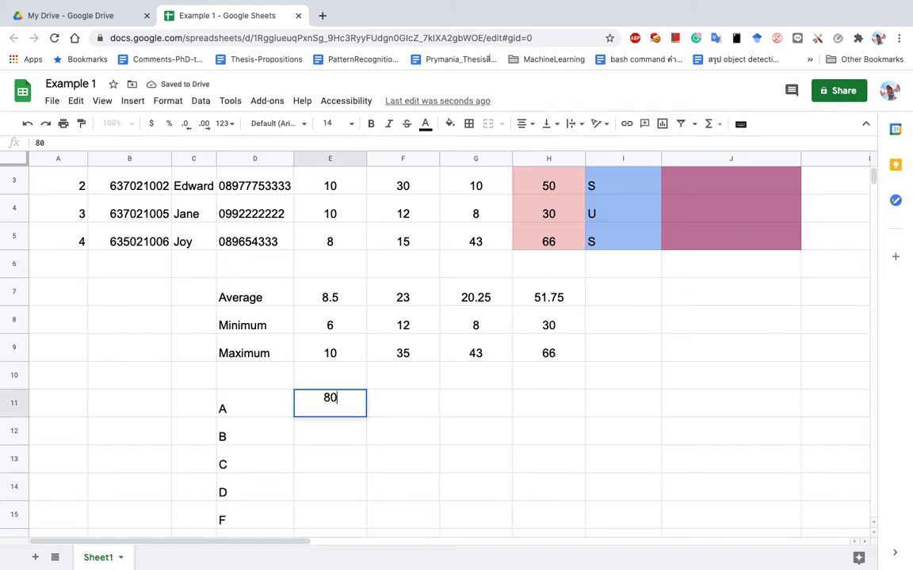
{"action": "key", "text": "Return"}
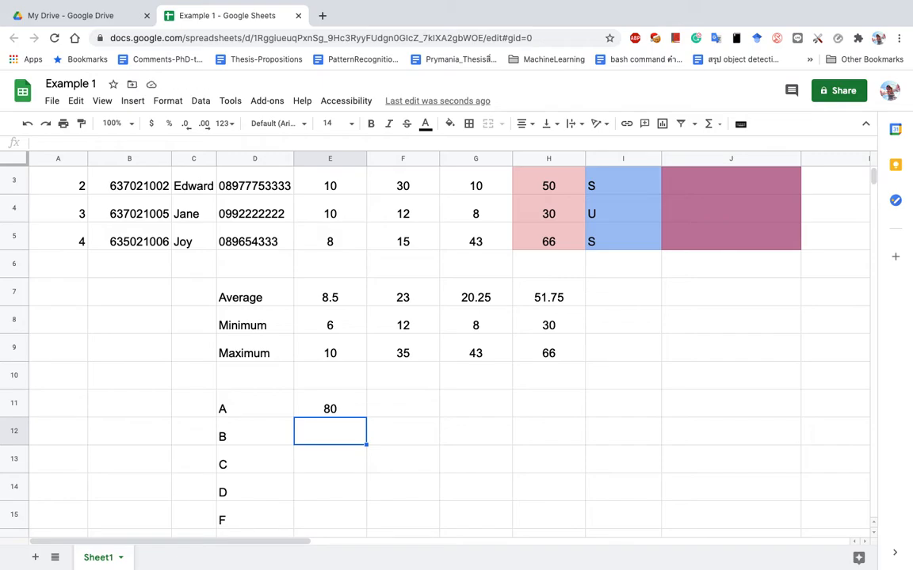
{"action": "type", "text": "70"}
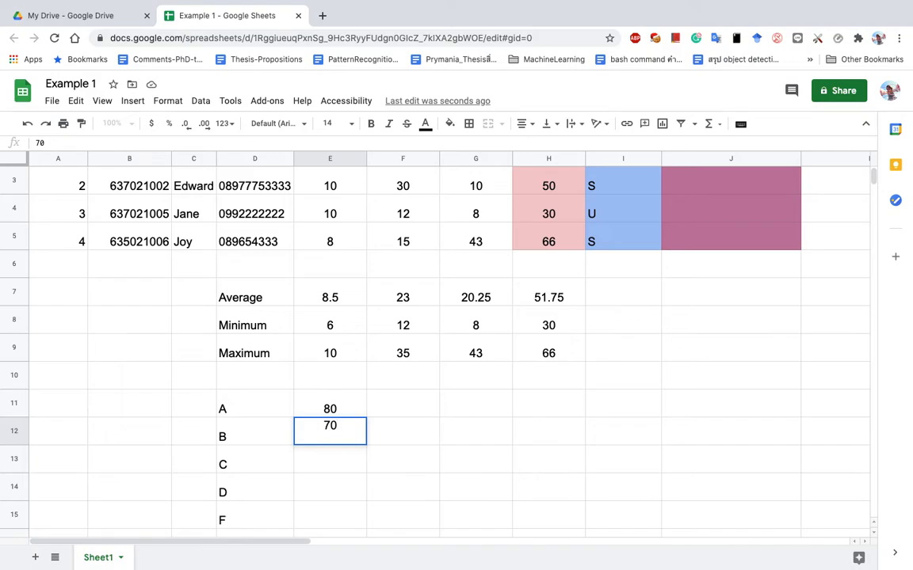
{"action": "key", "text": "Return"}
{"action": "type", "text": "6"}
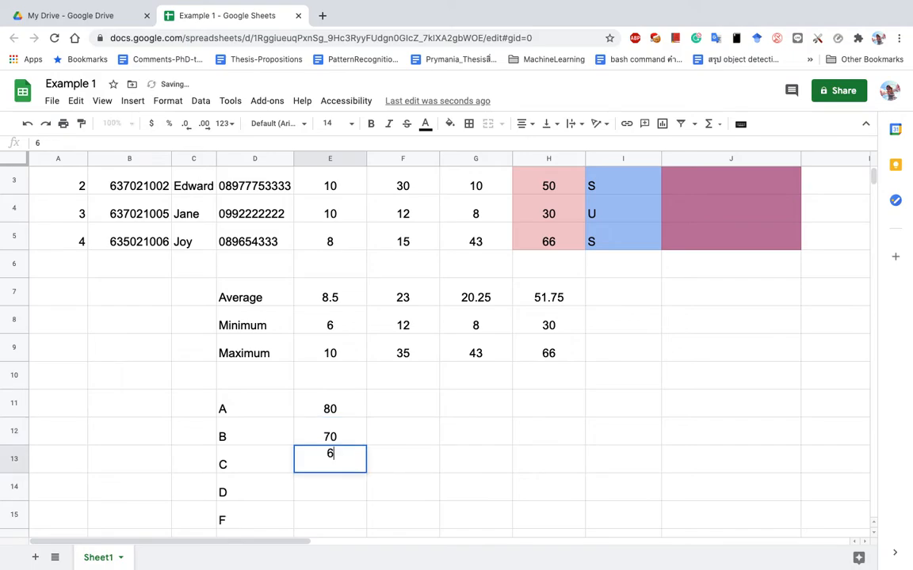
{"action": "type", "text": "0"}
{"action": "key", "text": "Return"}
{"action": "type", "text": "50"}
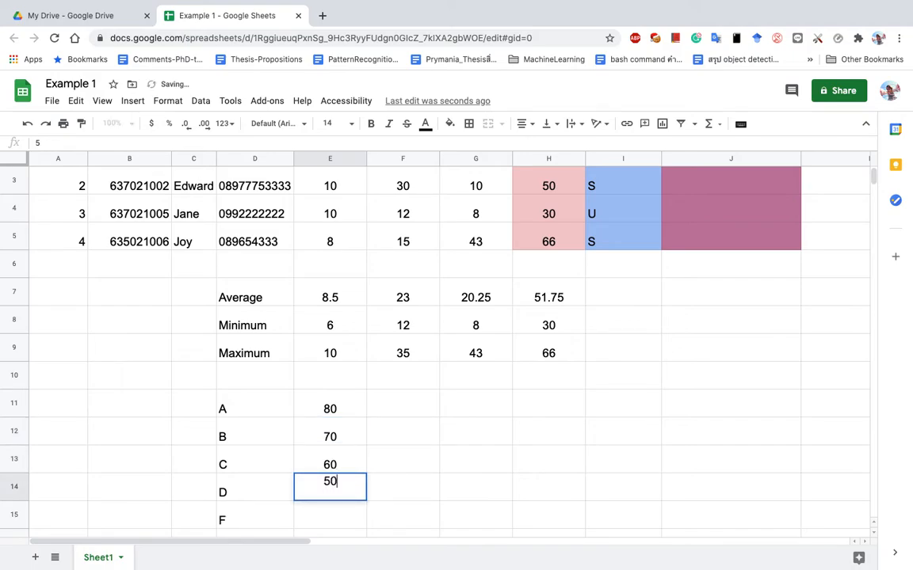
{"action": "key", "text": "Return"}
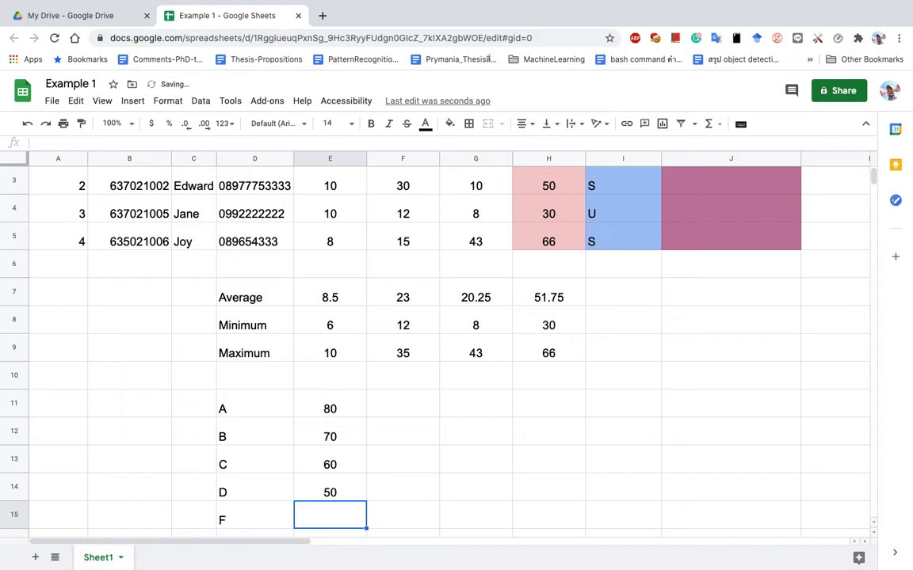
{"action": "left_click", "coordinate": [303, 408]}
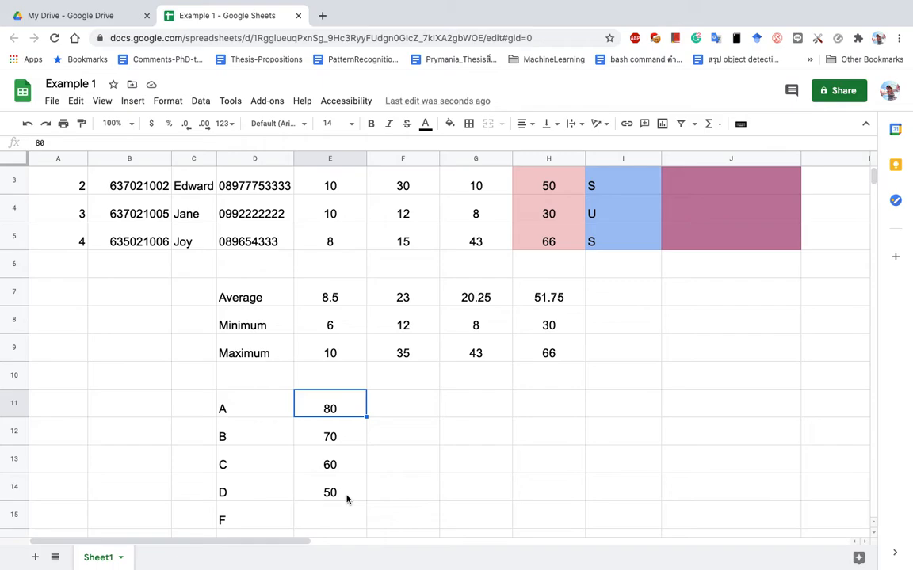
{"action": "left_click", "coordinate": [235, 523]}
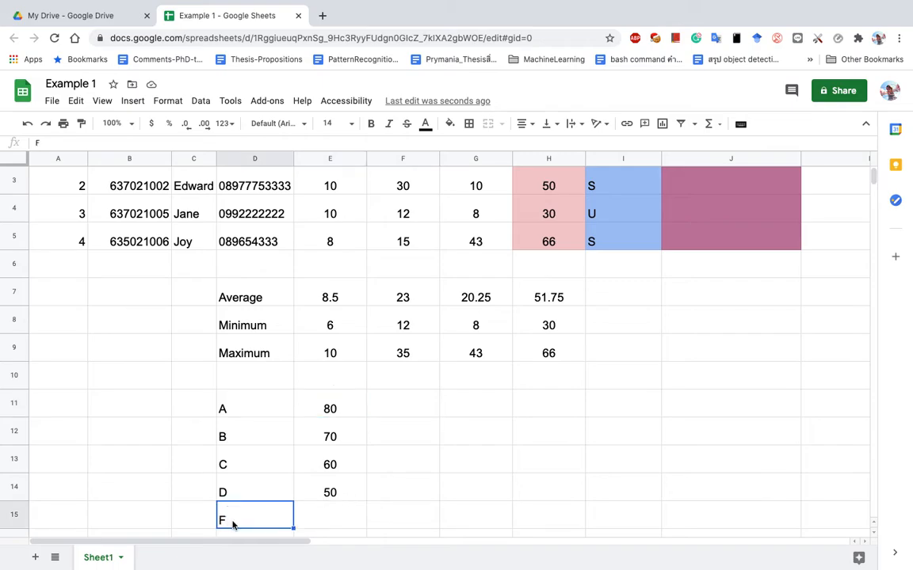
{"action": "scroll", "coordinate": [574, 375], "scroll_direction": "down", "scroll_amount": 3}
{"action": "scroll", "coordinate": [574, 376], "scroll_direction": "up", "scroll_amount": 4}
{"action": "left_click", "coordinate": [691, 212]}
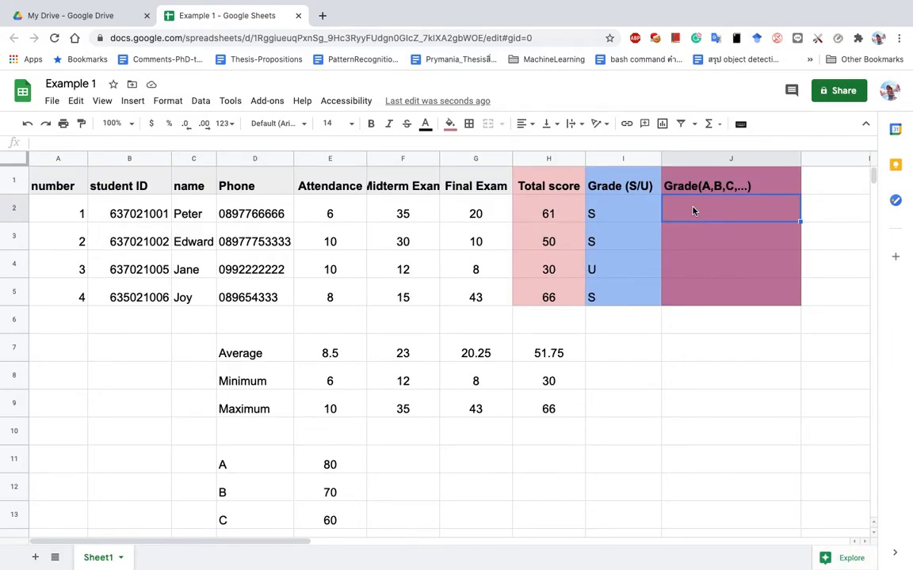
Enter =IF(H2>=80,"A","F") in J2 as the first letter-grade formula.
{"action": "type", "text": "="}
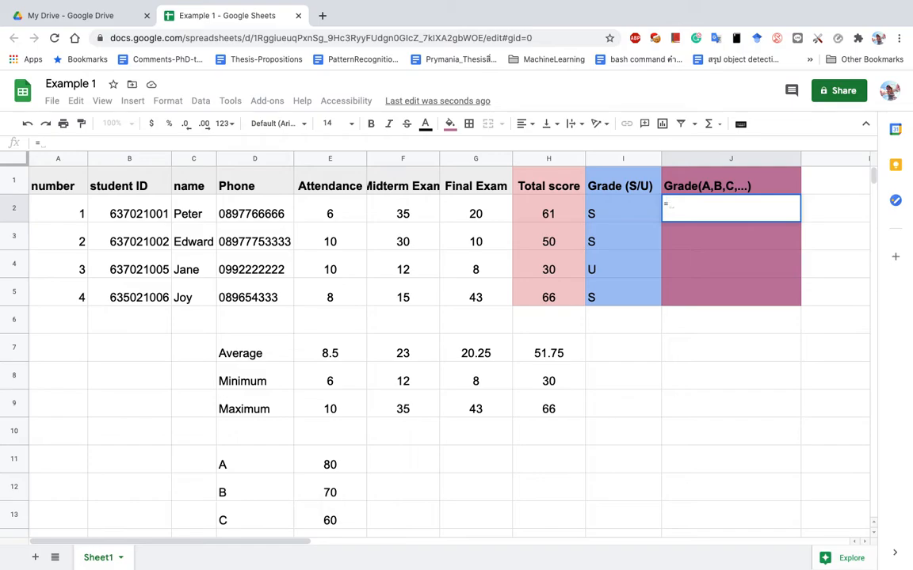
{"action": "type", "text": "IF("}
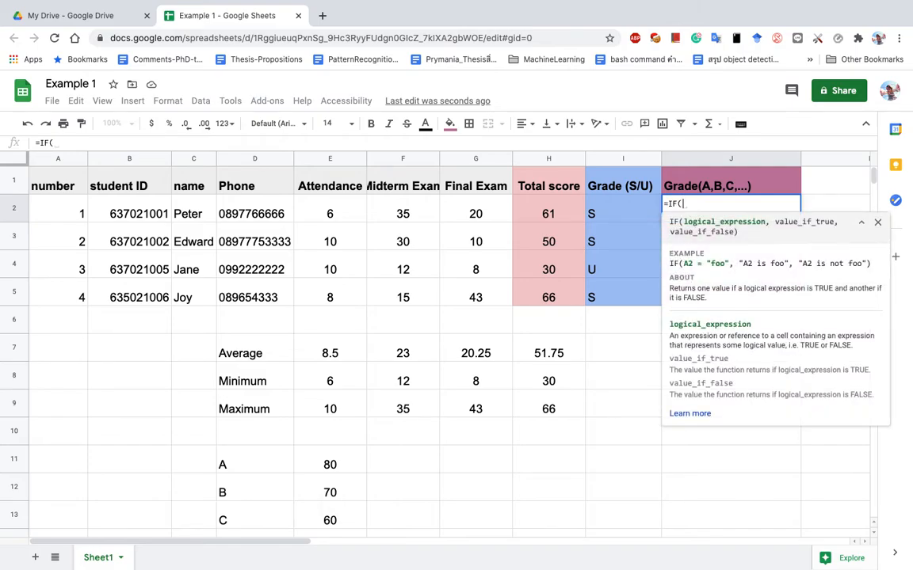
{"action": "left_click", "coordinate": [558, 211]}
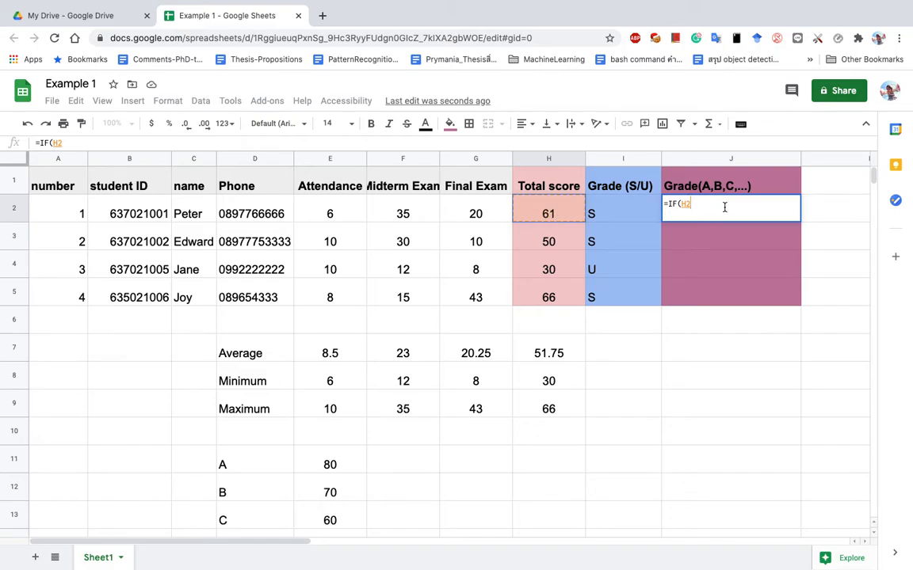
{"action": "type", "text": ">="}
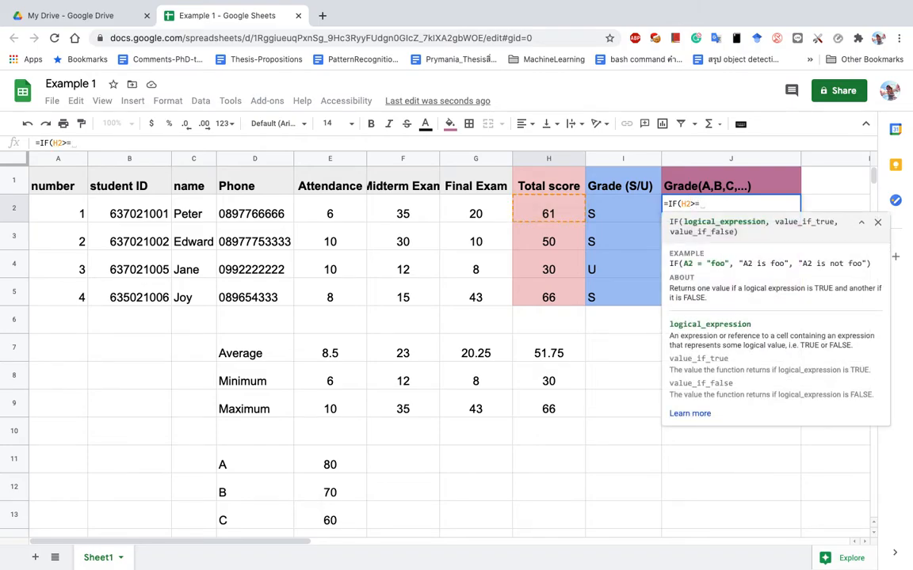
{"action": "type", "text": "80"}
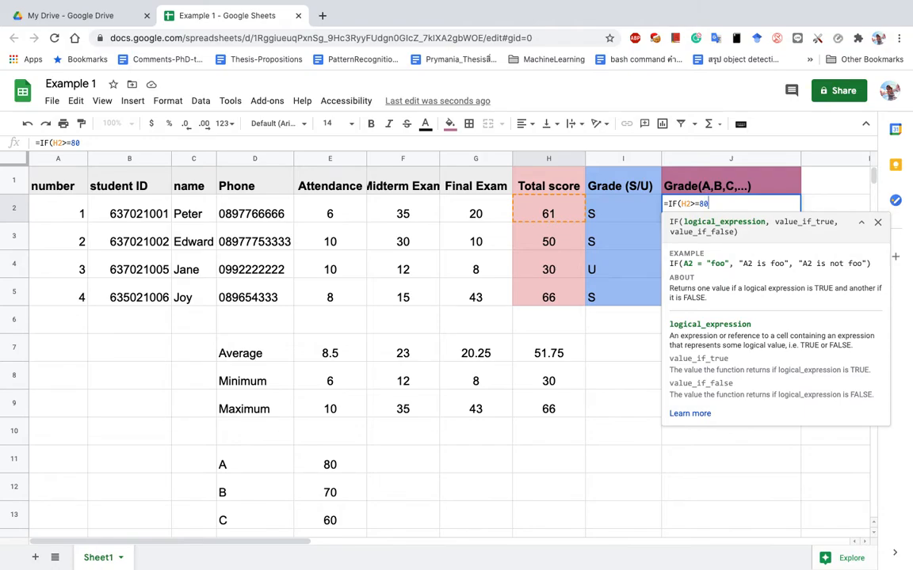
{"action": "type", "text": ",\"A\""}
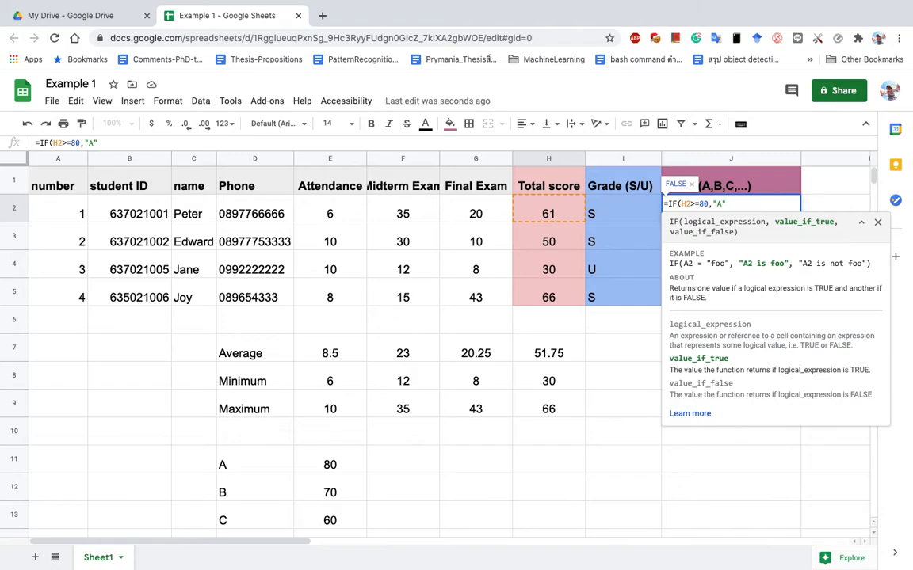
{"action": "type", "text": ","}
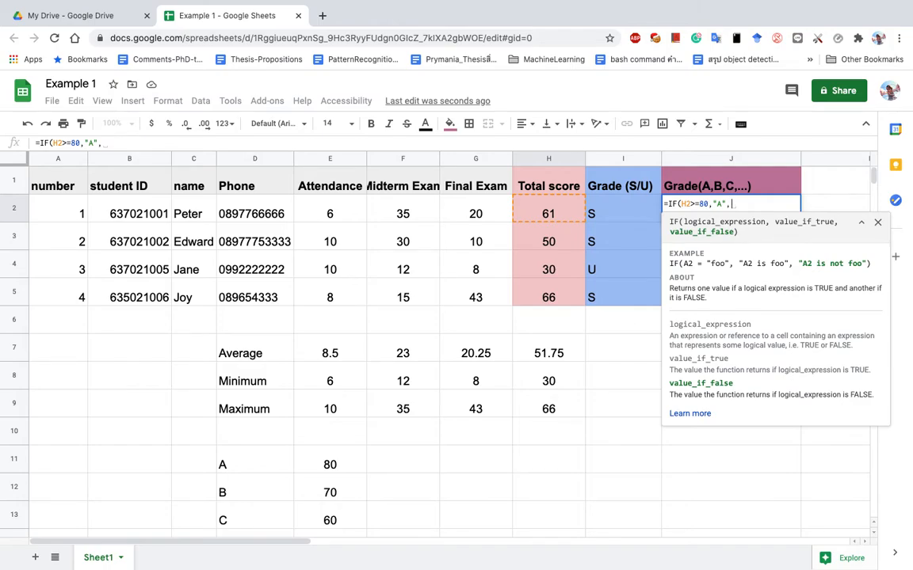
{"action": "type", "text": "\"F"}
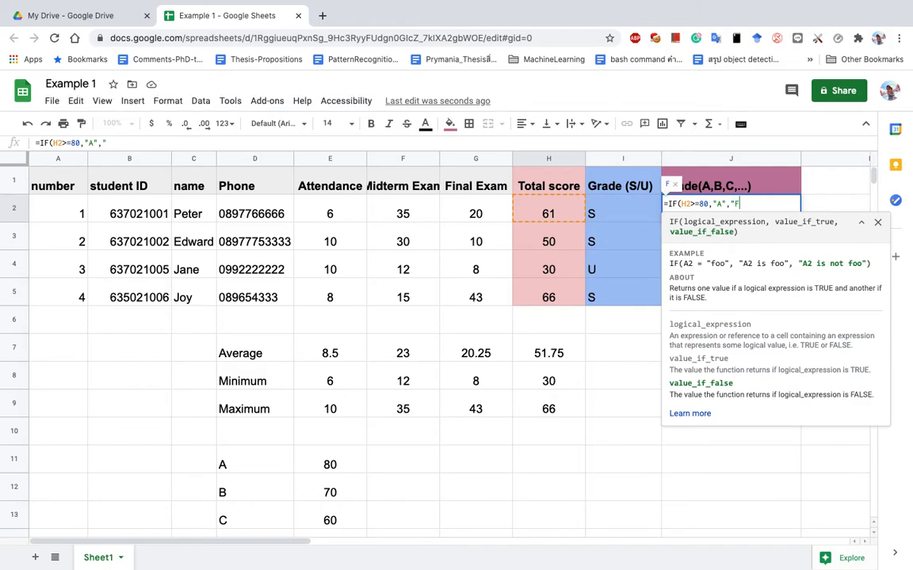
{"action": "type", "text": "\")"}
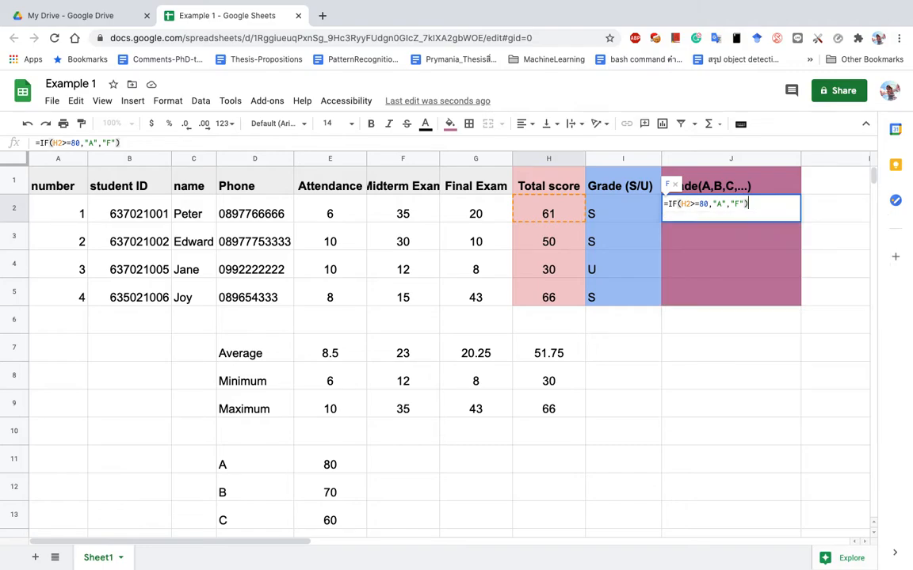
{"action": "key", "text": "Return"}
{"action": "left_click", "coordinate": [736, 207]}
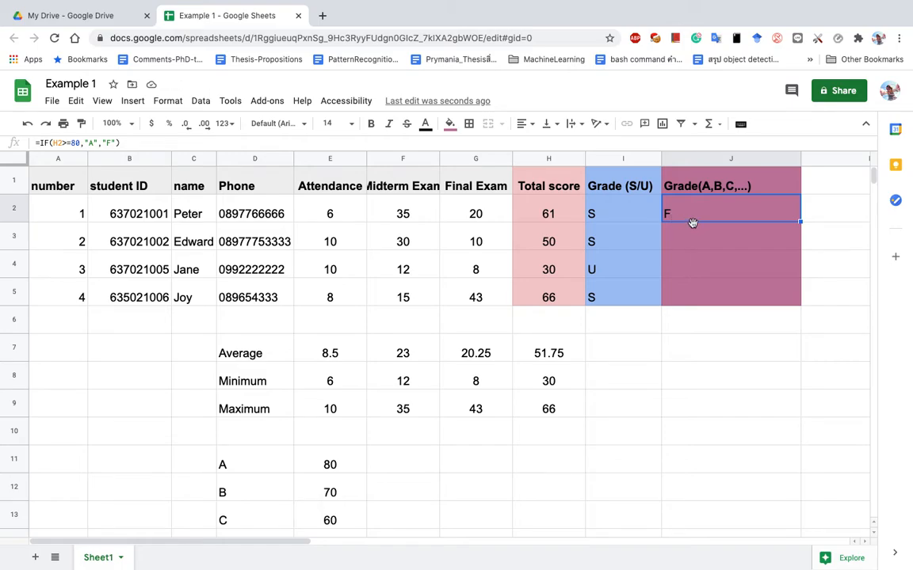
Change the first student's Final Exam score G2 to 40, then to 4, so J2 shows F.
{"action": "left_click", "coordinate": [477, 217]}
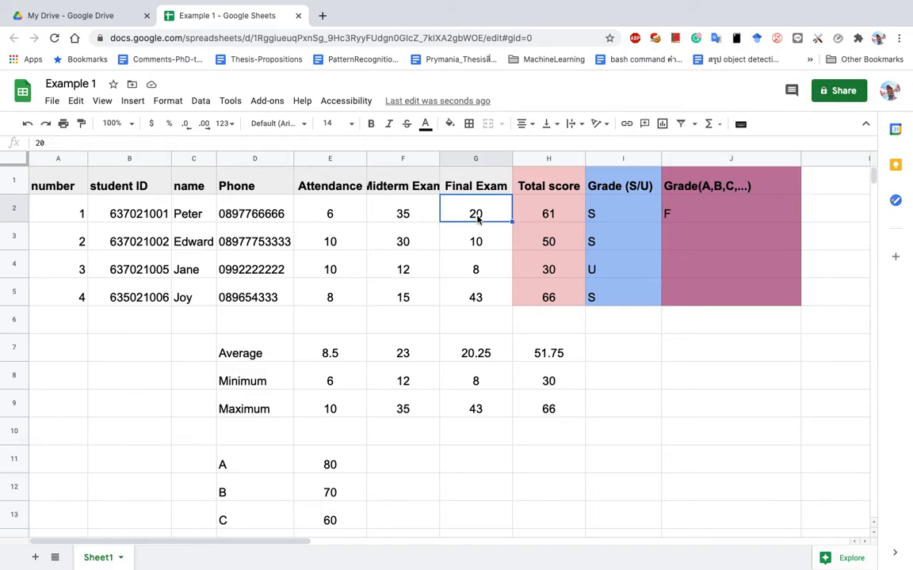
{"action": "type", "text": "40"}
{"action": "key", "text": "Return"}
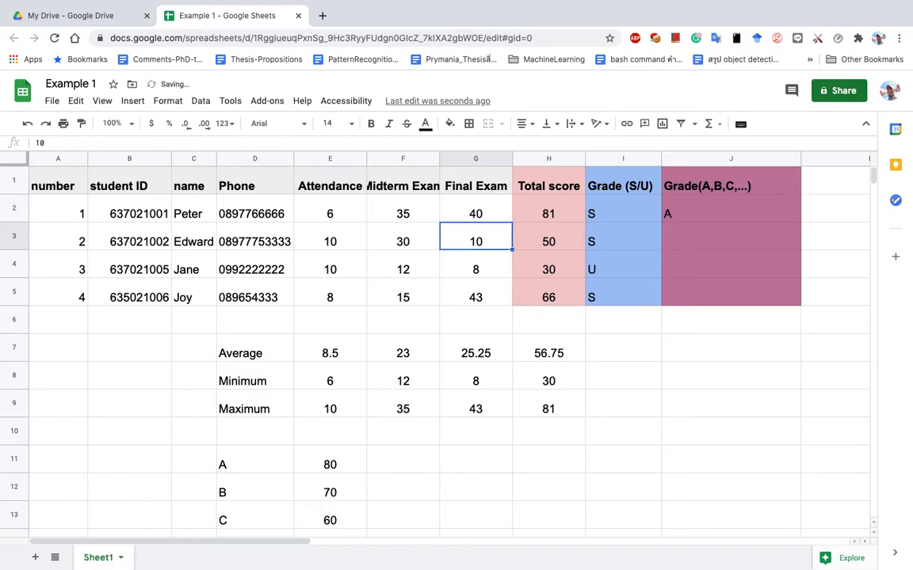
{"action": "left_click", "coordinate": [697, 207]}
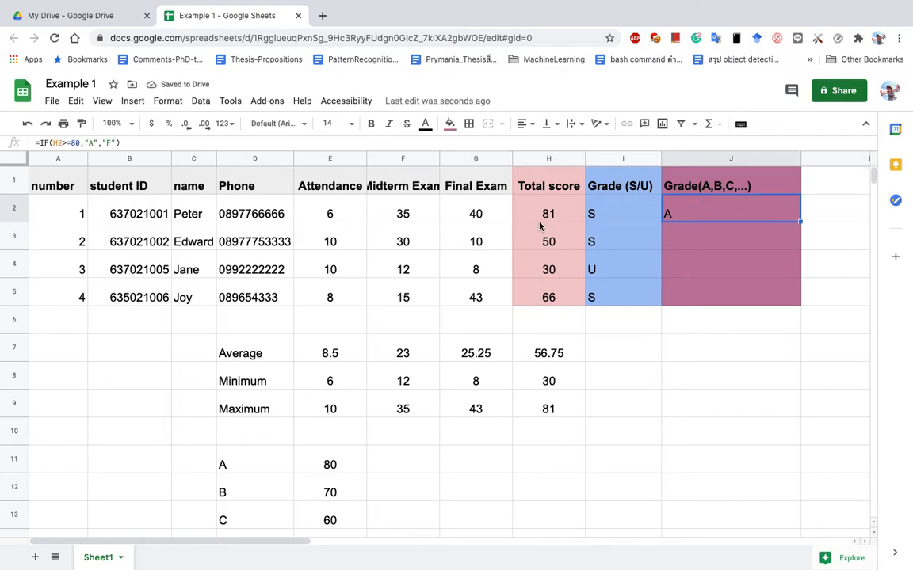
{"action": "left_click", "coordinate": [497, 216]}
{"action": "type", "text": "4"}
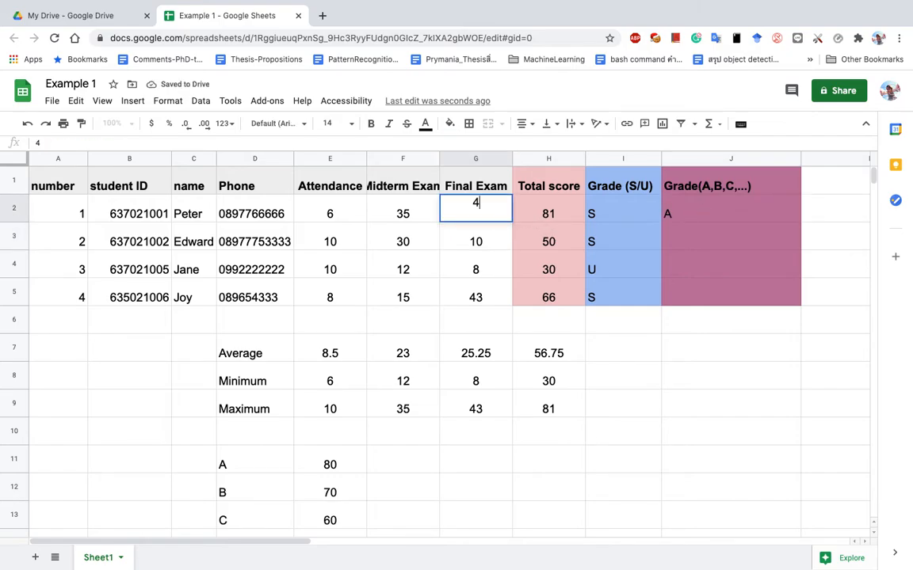
{"action": "key", "text": "Return"}
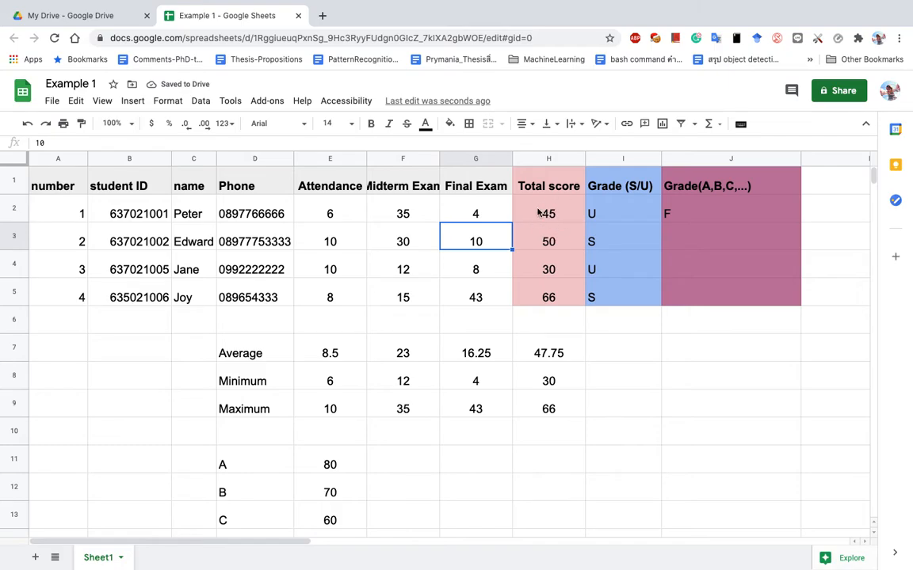
{"action": "left_click", "coordinate": [618, 159]}
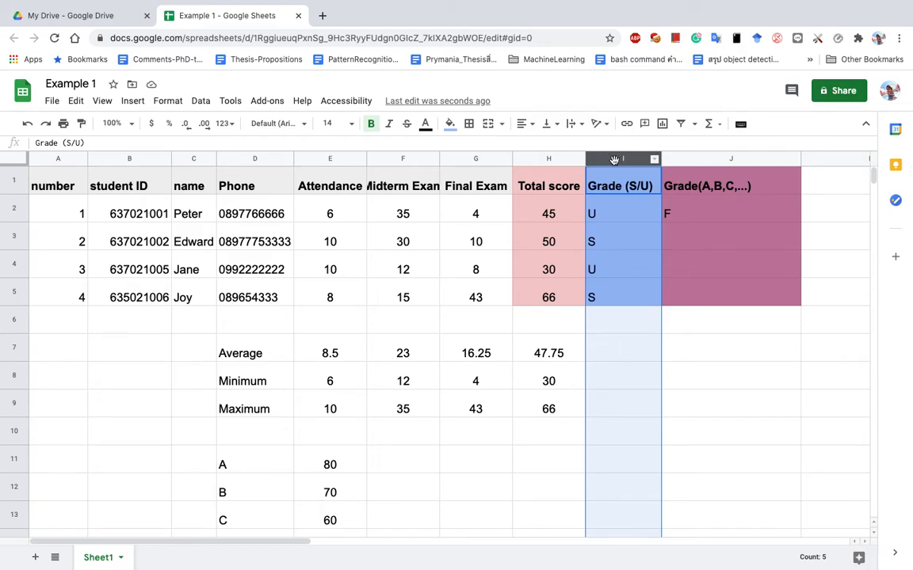
Hide column I, the Grade (S/U) column.
{"action": "right_click", "coordinate": [607, 160]}
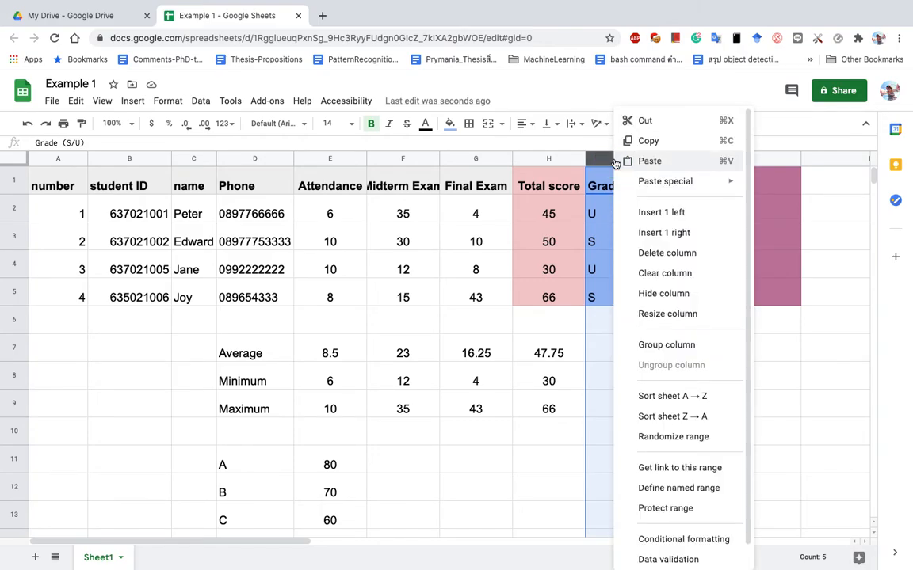
{"action": "right_click", "coordinate": [607, 162]}
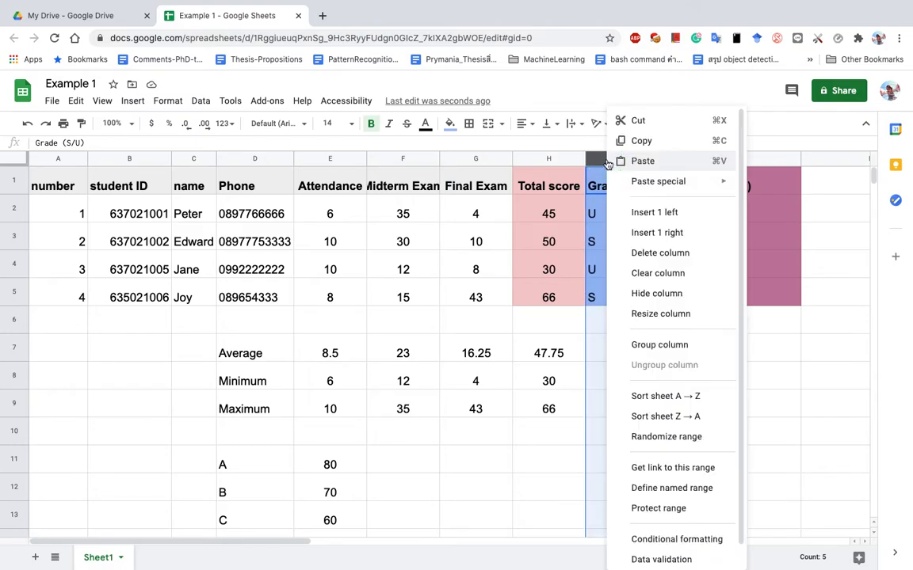
{"action": "left_click", "coordinate": [661, 300]}
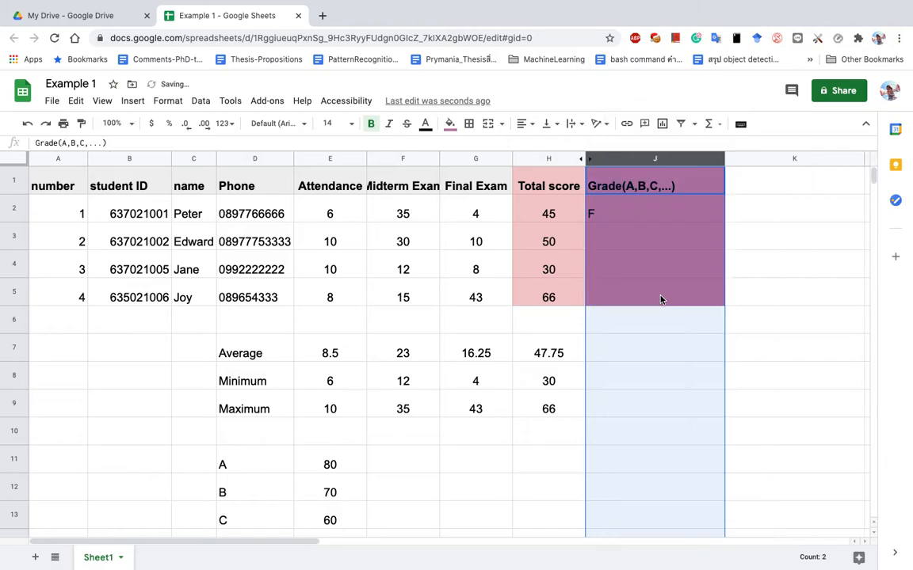
{"action": "left_click", "coordinate": [588, 163]}
{"action": "left_click", "coordinate": [591, 161]}
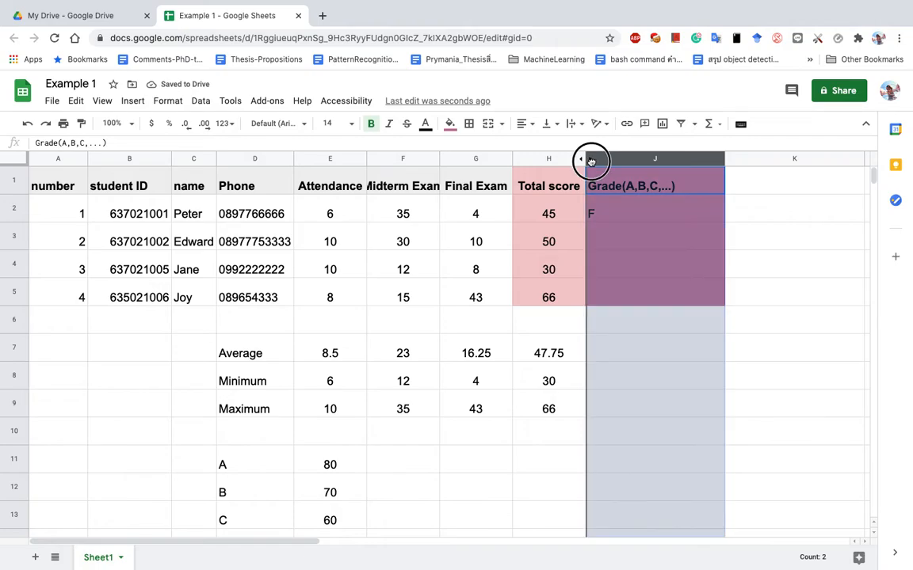
{"action": "right_click", "coordinate": [580, 158]}
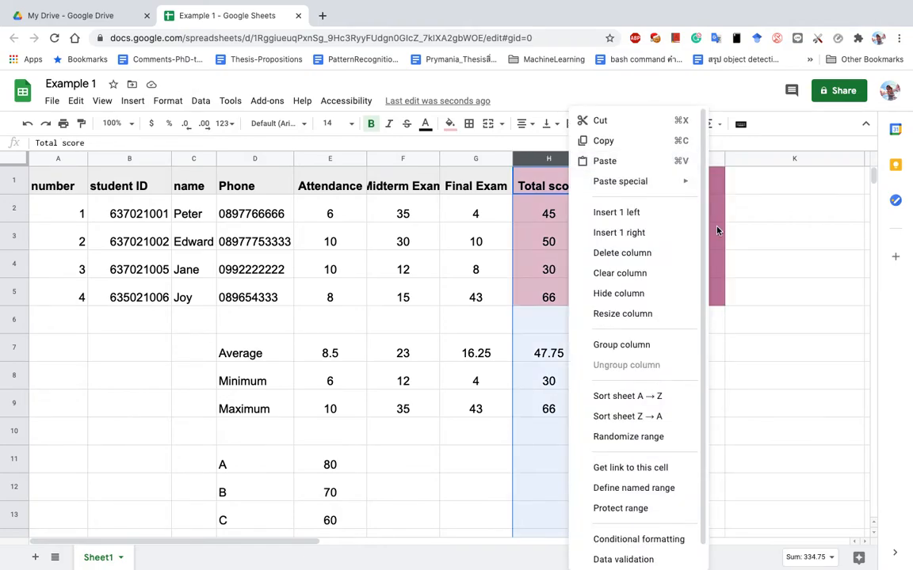
{"action": "left_click", "coordinate": [717, 230]}
{"action": "left_click", "coordinate": [590, 160]}
{"action": "left_click_drag", "start_coordinate": [574, 164], "coordinate": [592, 160]}
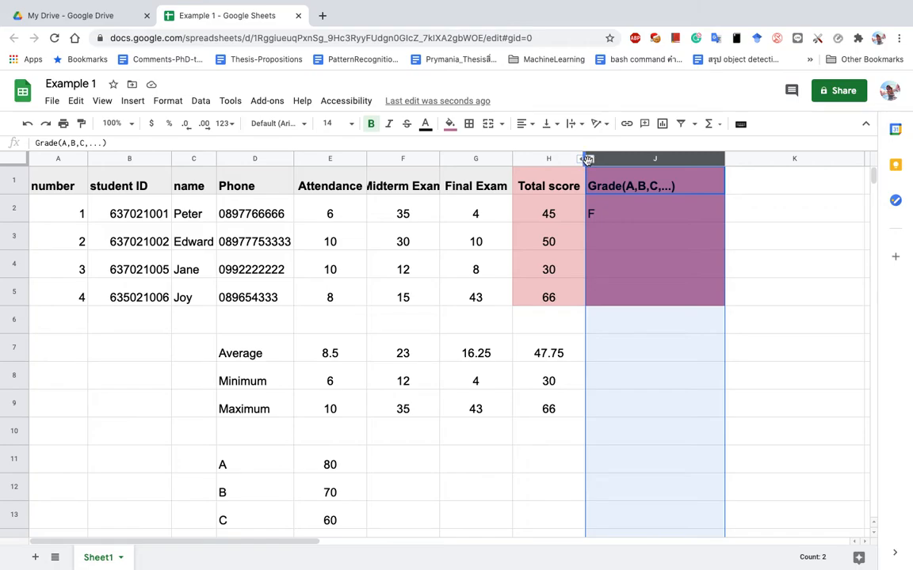
{"action": "left_click", "coordinate": [588, 161]}
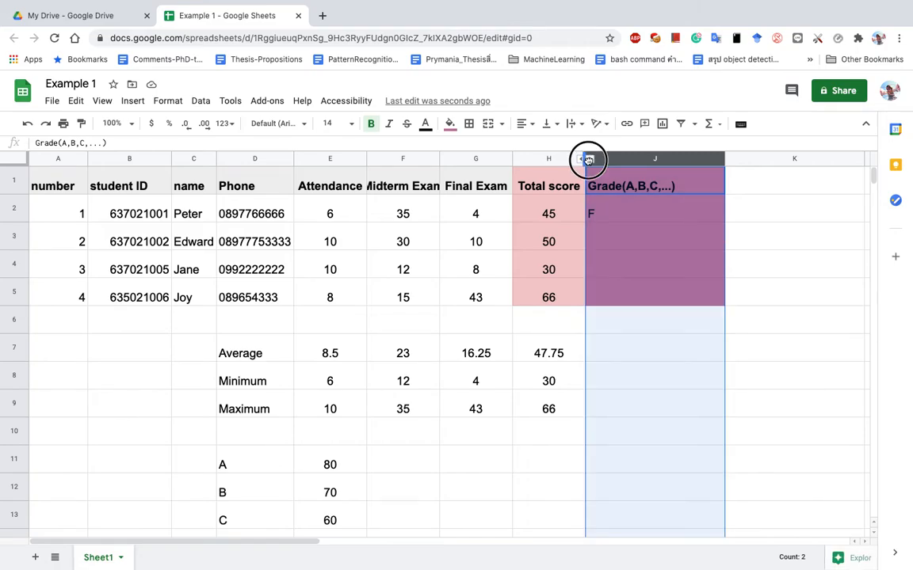
{"action": "right_click", "coordinate": [572, 159]}
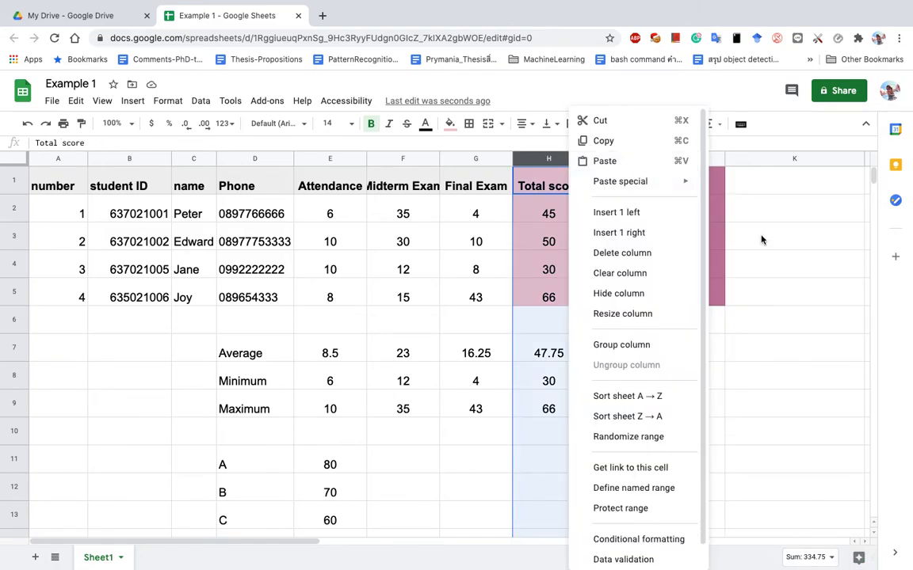
{"action": "left_click", "coordinate": [761, 240]}
{"action": "left_click_drag", "start_coordinate": [564, 162], "coordinate": [621, 158]}
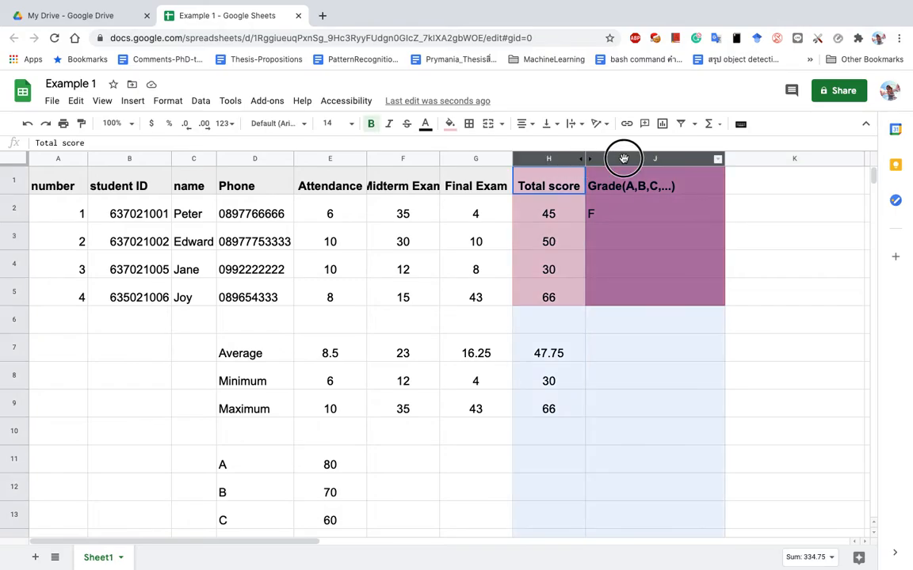
{"action": "right_click", "coordinate": [611, 161]}
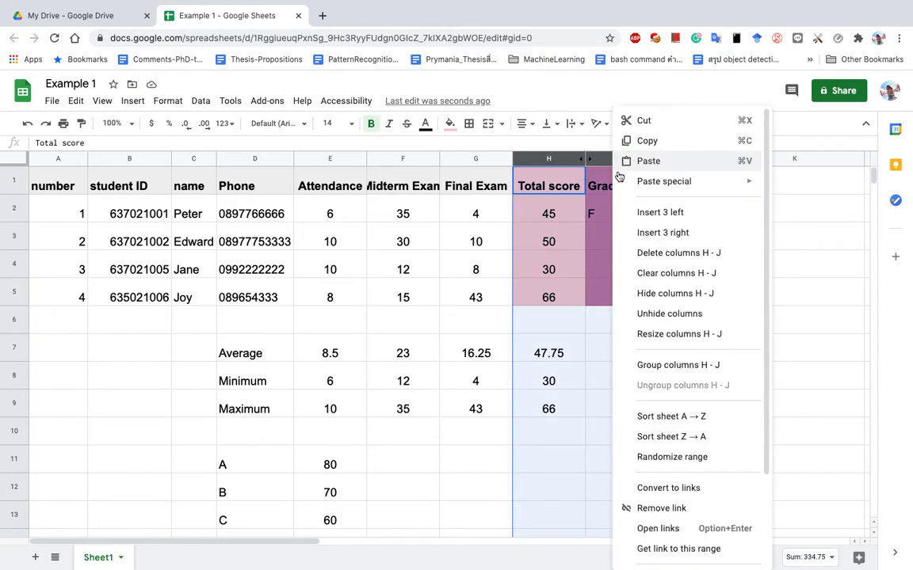
{"action": "left_click", "coordinate": [659, 314]}
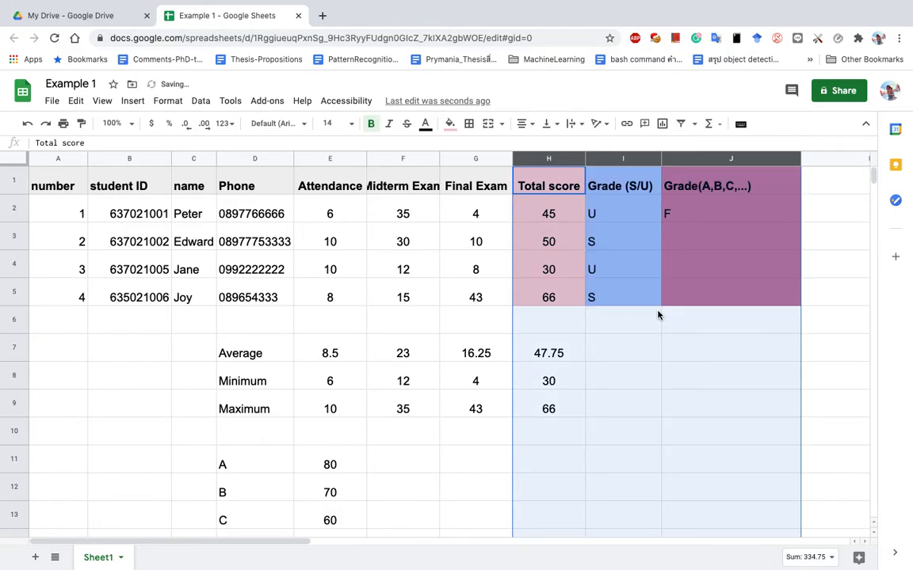
{"action": "left_click", "coordinate": [650, 240]}
{"action": "left_click", "coordinate": [633, 159]}
{"action": "right_click", "coordinate": [632, 162]}
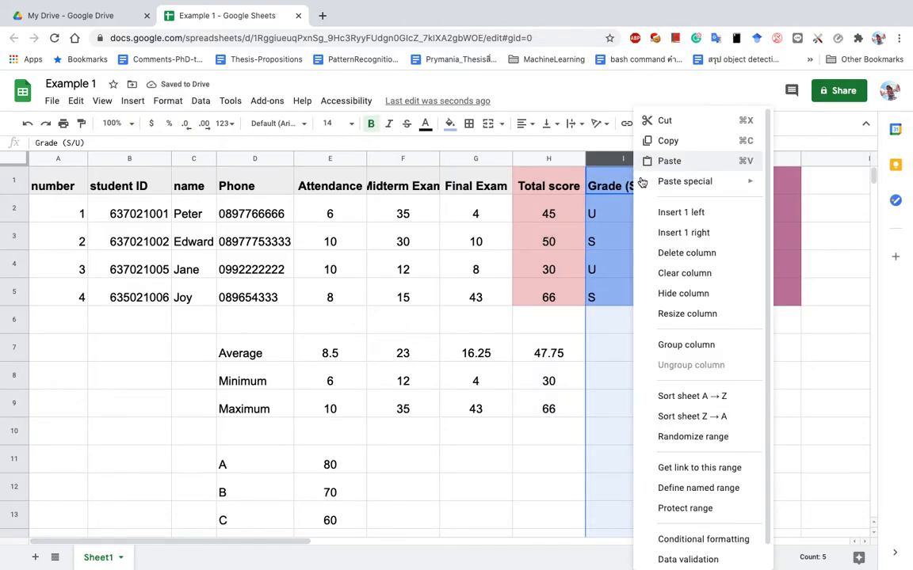
{"action": "left_click", "coordinate": [683, 294]}
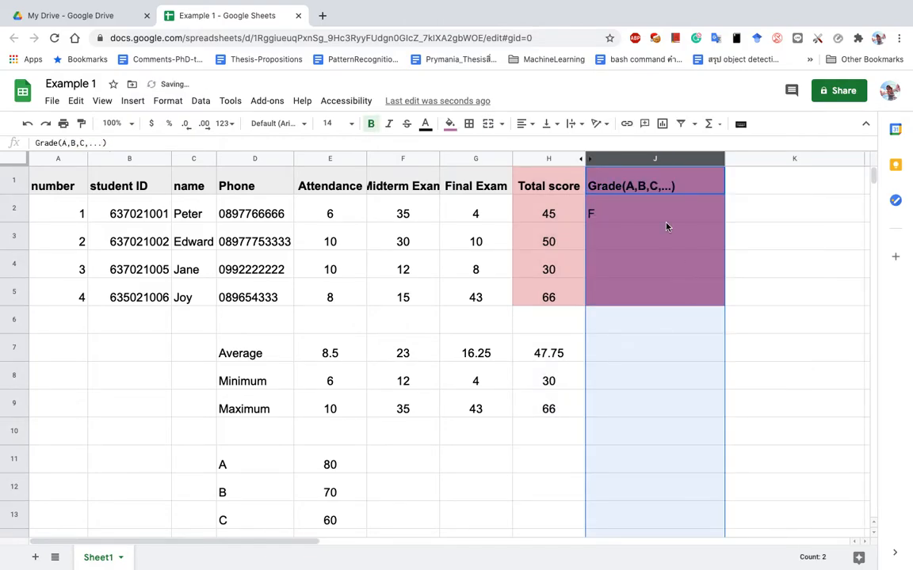
{"action": "left_click", "coordinate": [664, 221]}
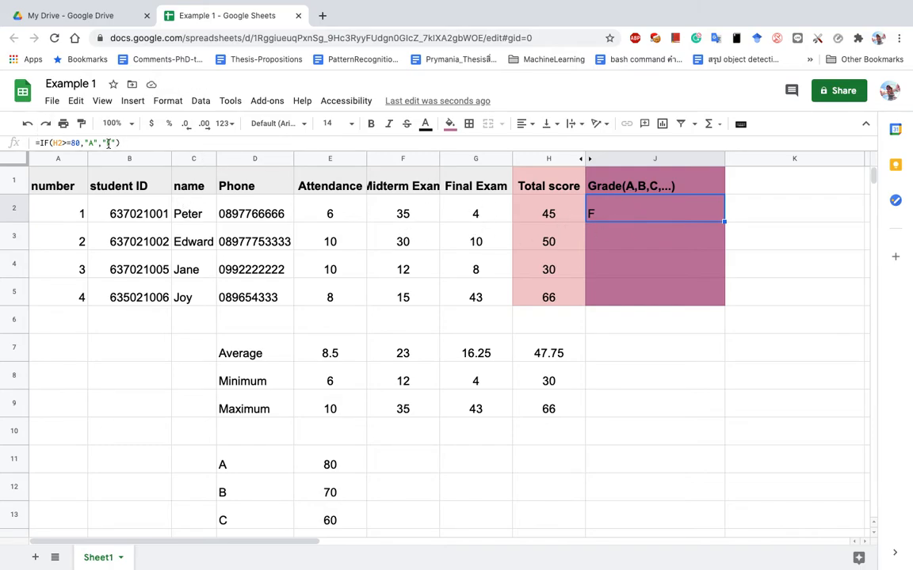
Extend J2 into nested IFs: A at 80, B at 70, C at 60, D at 50, else F.
{"action": "left_click_drag", "start_coordinate": [119, 143], "coordinate": [38, 142]}
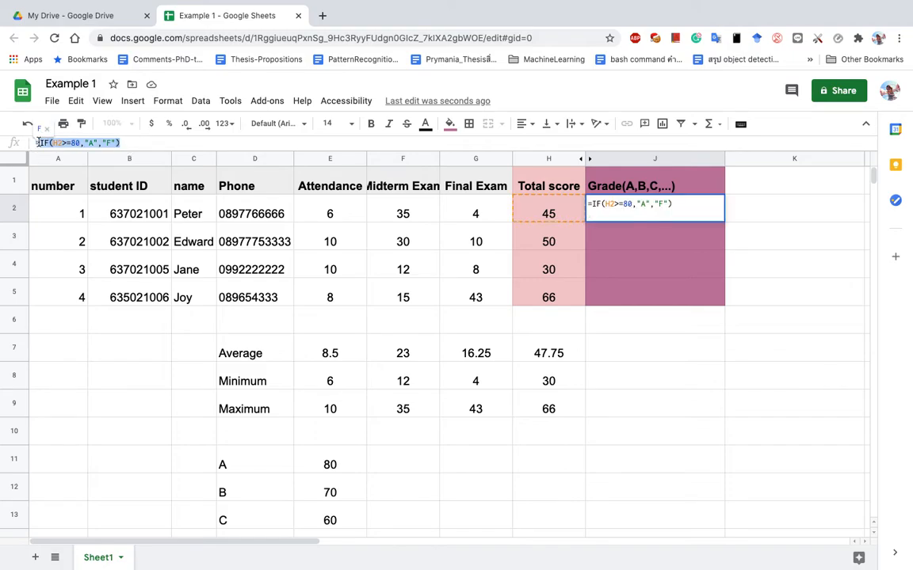
{"action": "double_click", "coordinate": [657, 205]}
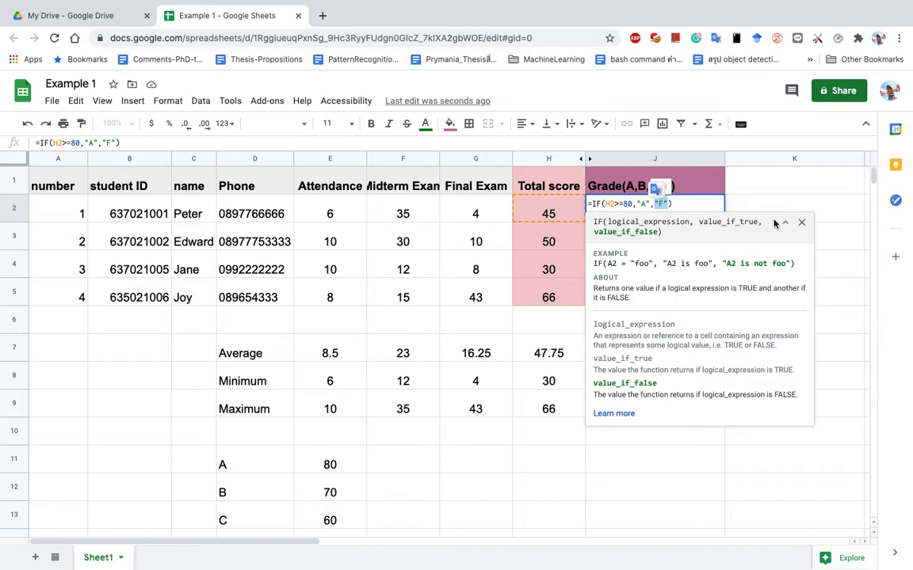
{"action": "type", "text": "IF"}
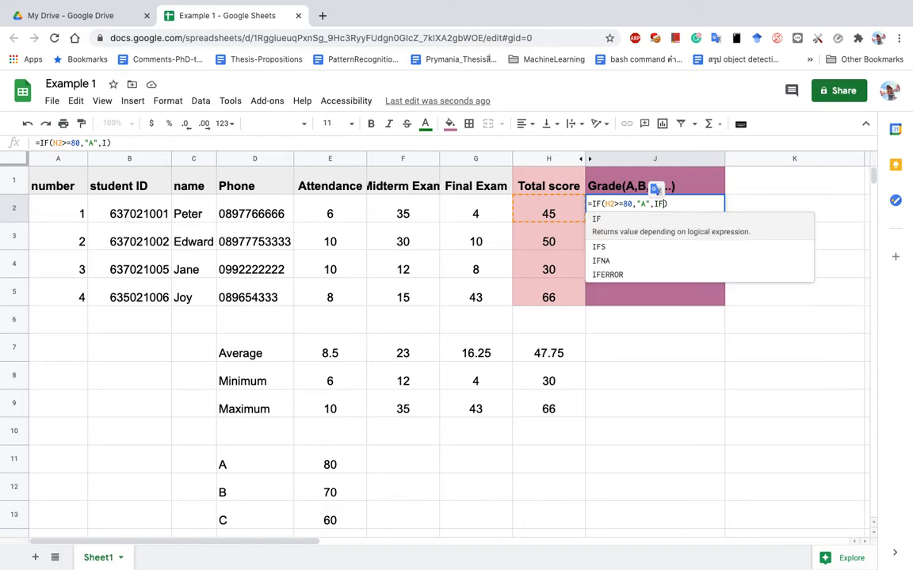
{"action": "type", "text": "(H"}
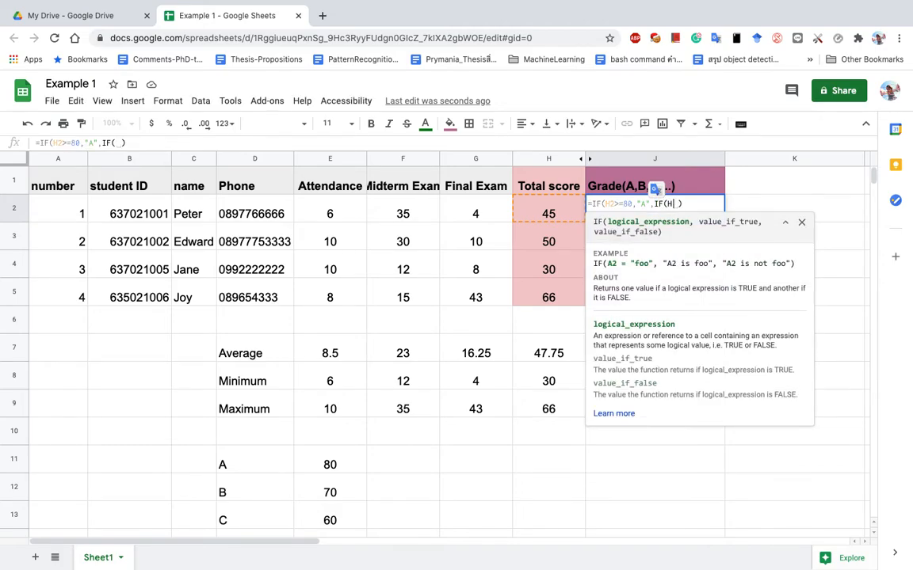
{"action": "type", "text": "2>="}
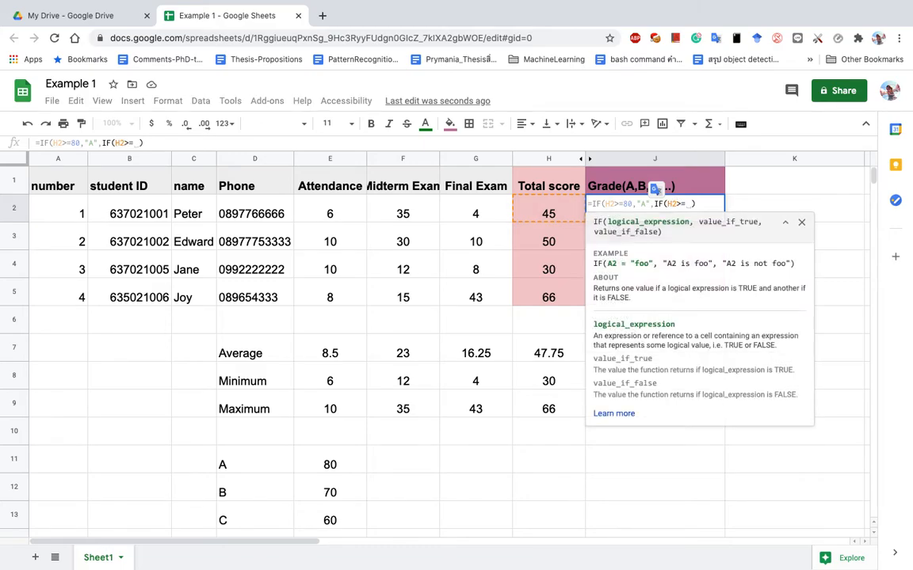
{"action": "type", "text": "70,"}
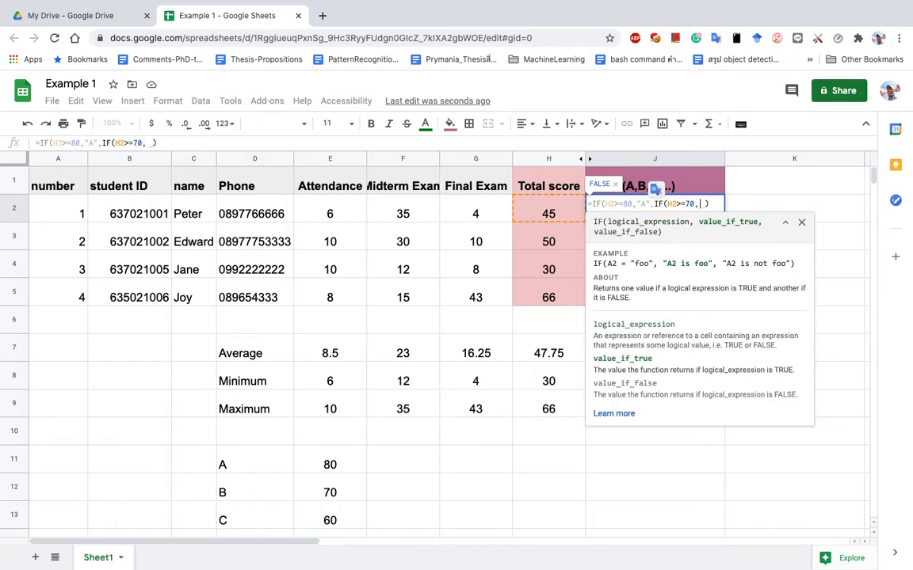
{"action": "type", "text": "\"B"}
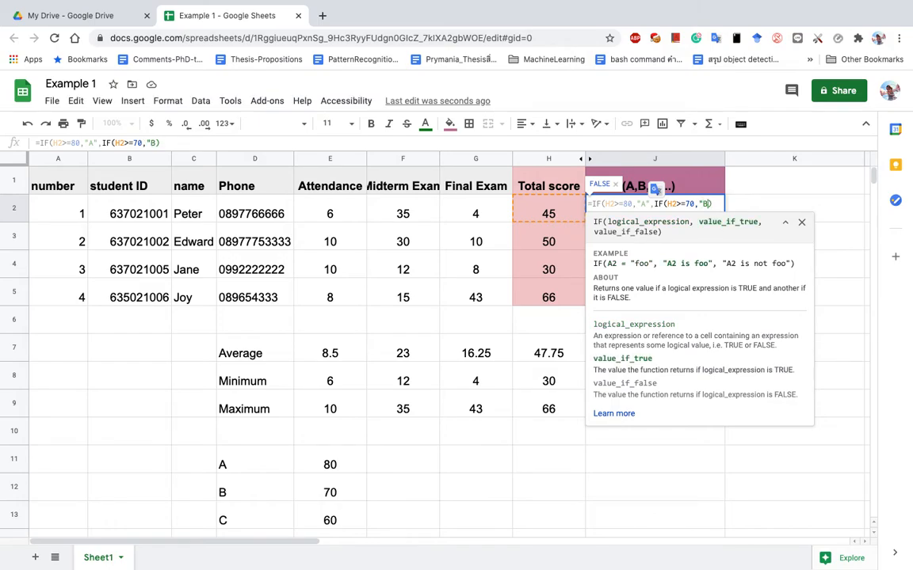
{"action": "type", "text": "\""}
{"action": "type", "text": ","}
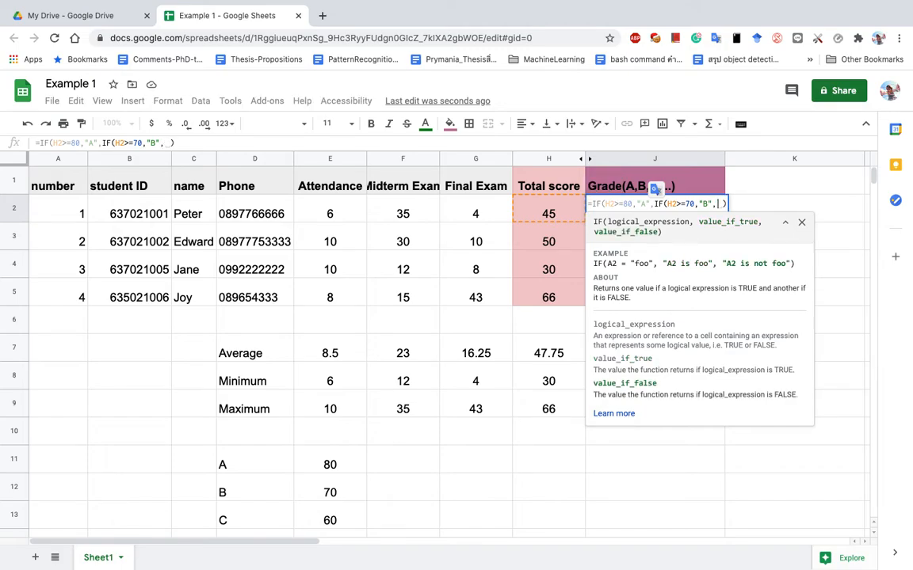
{"action": "type", "text": "IF(H"}
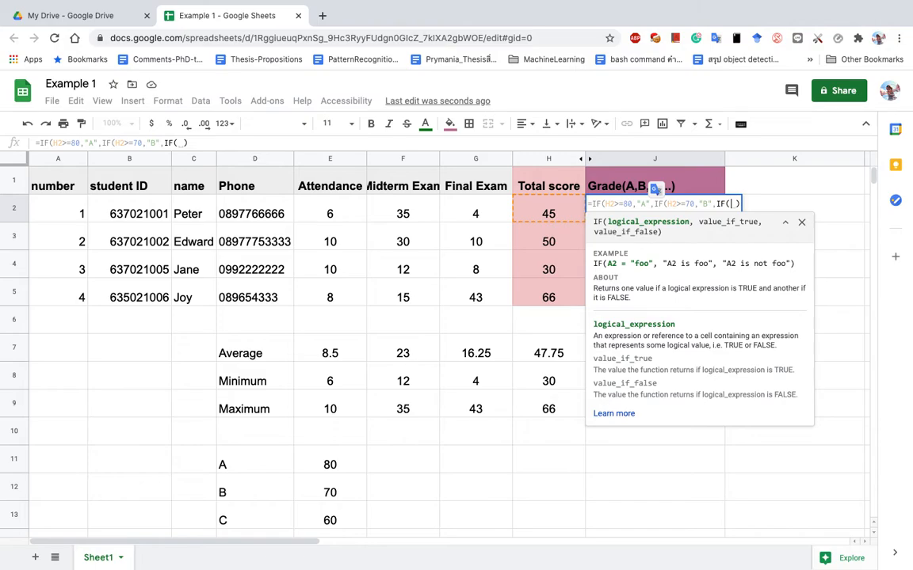
{"action": "type", "text": "2"}
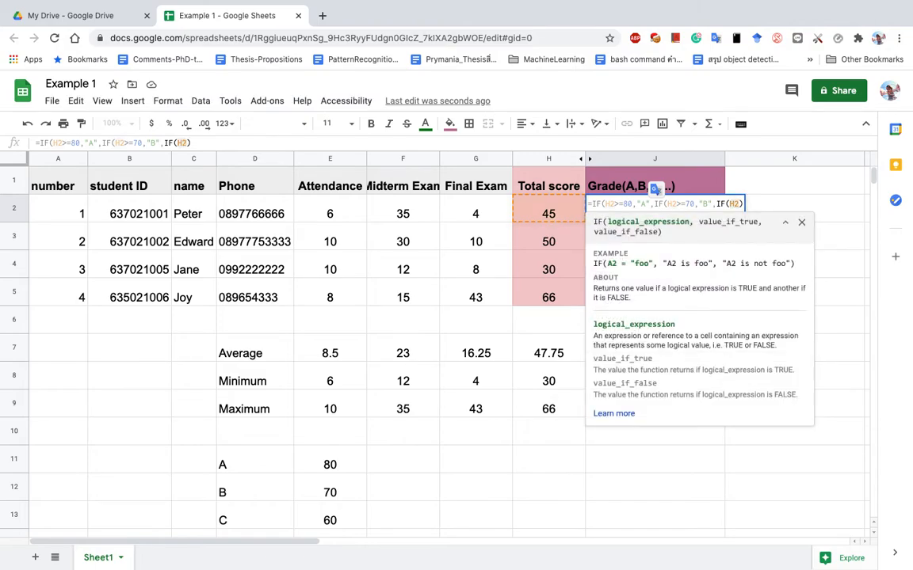
{"action": "type", "text": ">="}
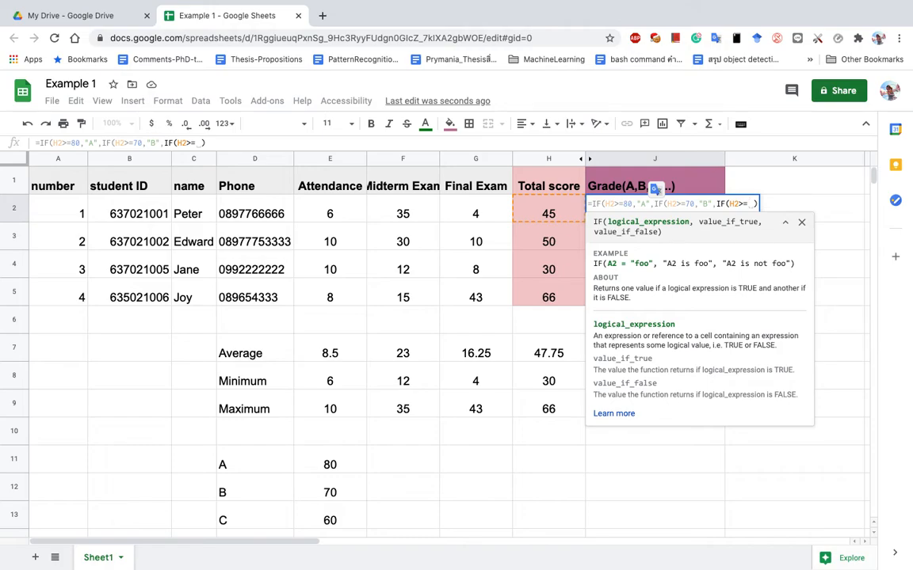
{"action": "type", "text": "60,\"C"}
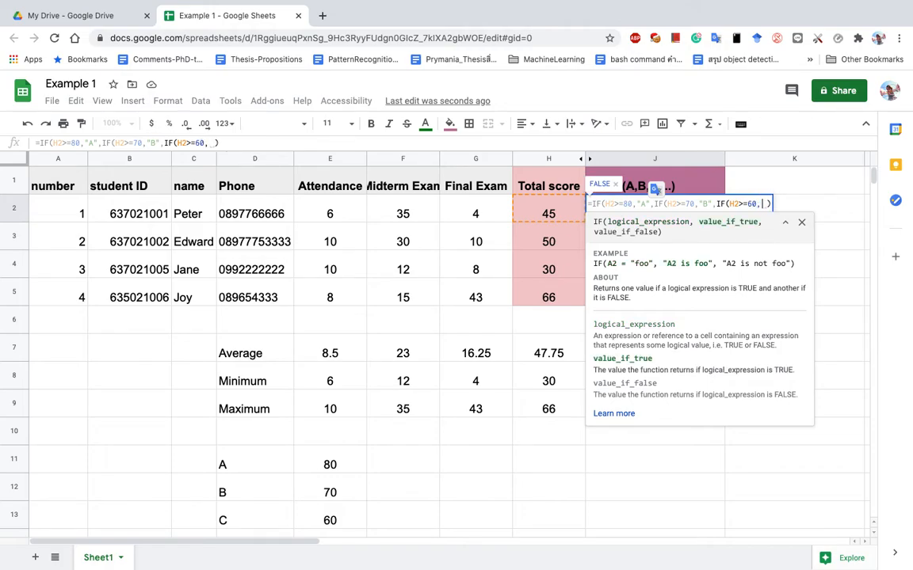
{"action": "type", "text": "\", "}
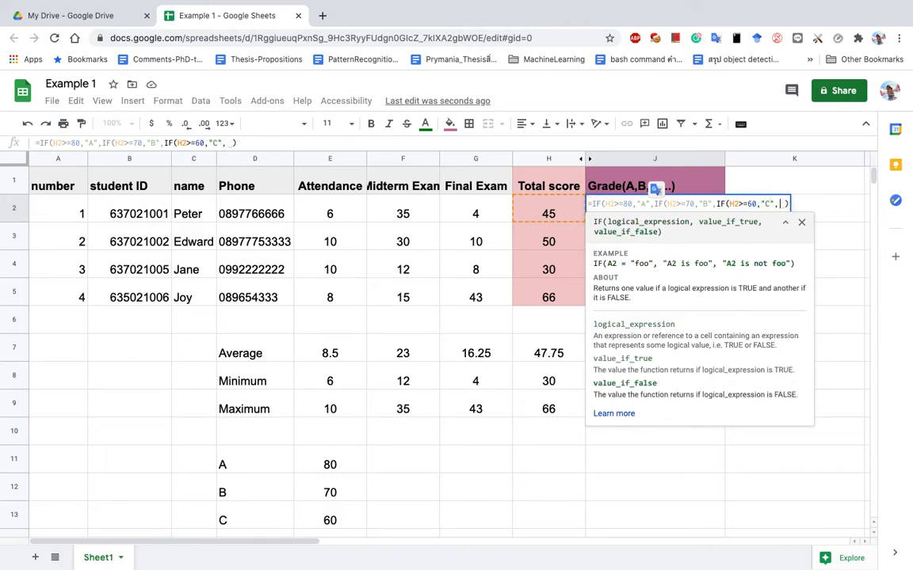
{"action": "type", "text": "IF"}
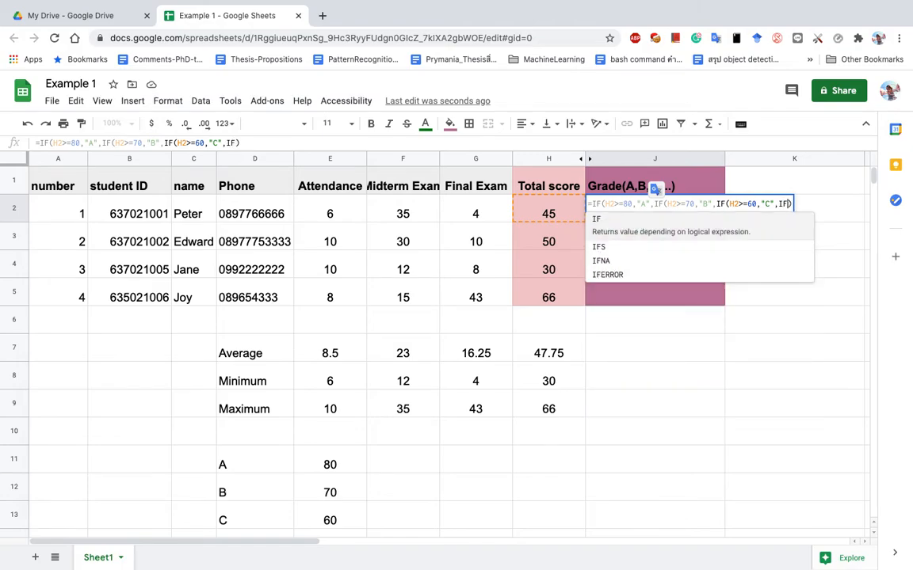
{"action": "type", "text": "(H2"}
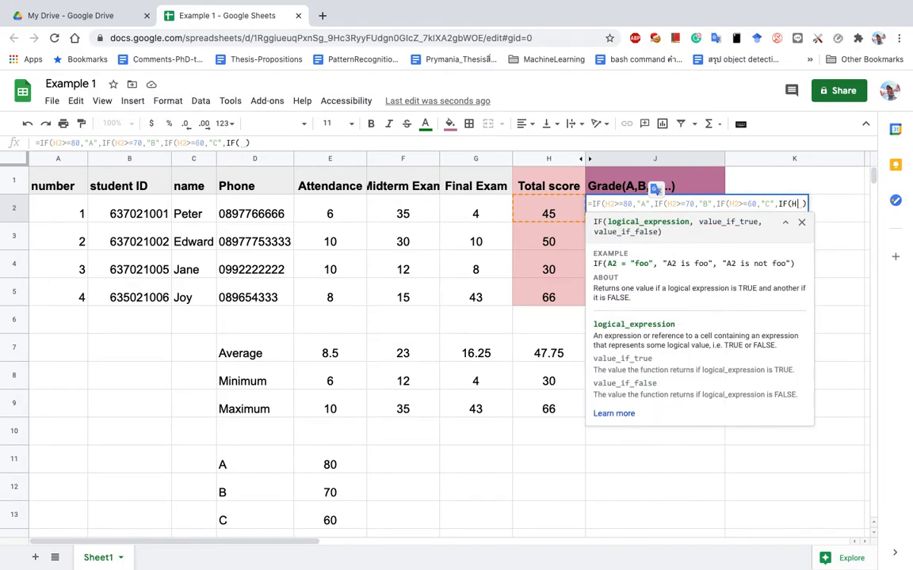
{"action": "key", "text": "BackSpace"}
{"action": "type", "text": ">="}
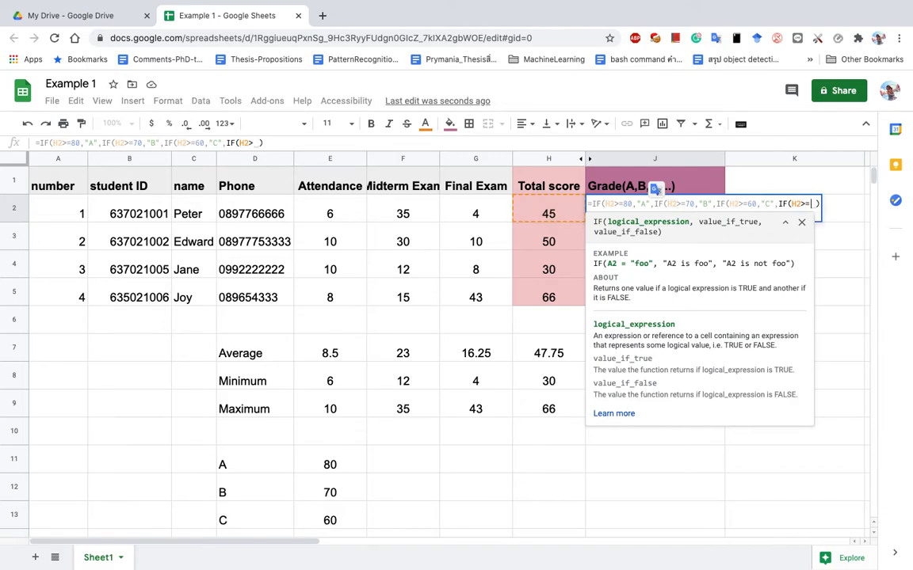
{"action": "type", "text": "50"}
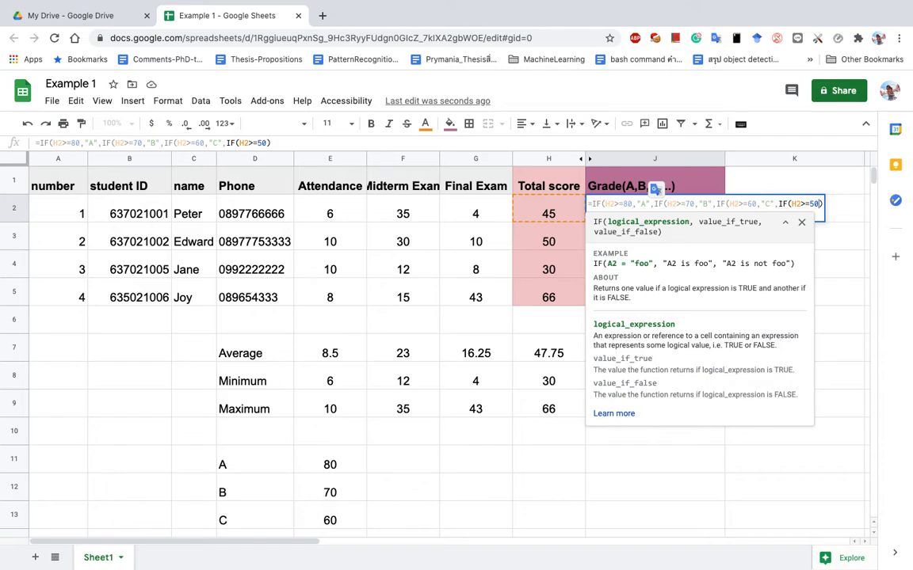
{"action": "type", "text": ",\"F\""}
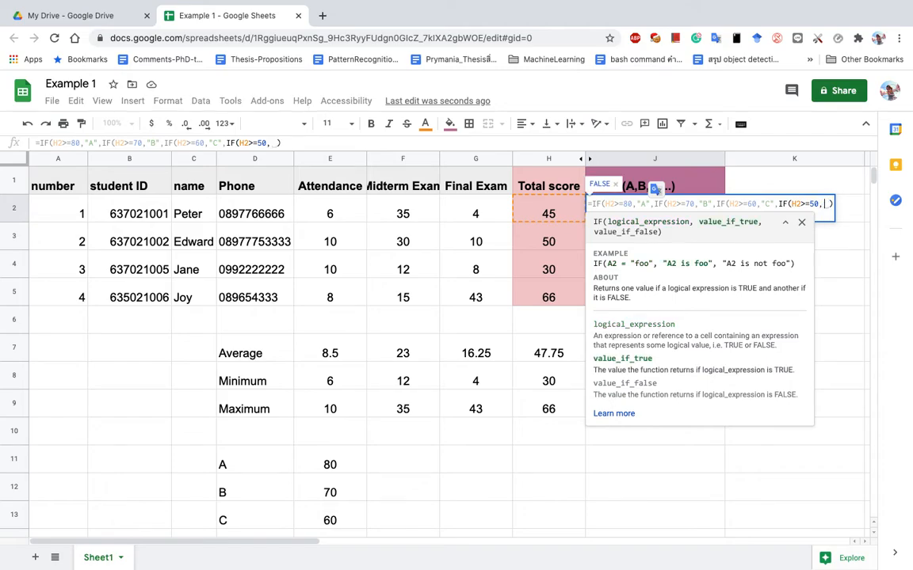
{"action": "type", "text": "D\","}
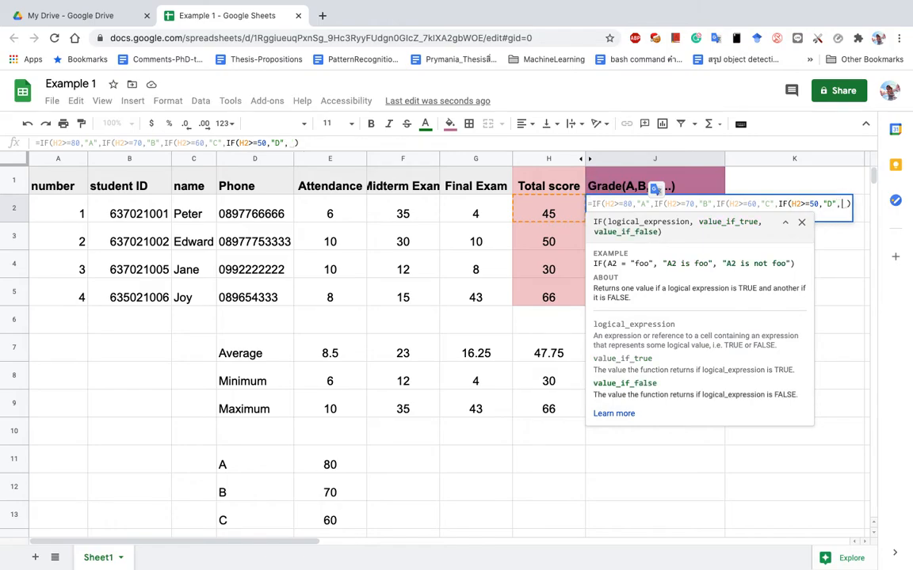
{"action": "type", "text": "\"F\""}
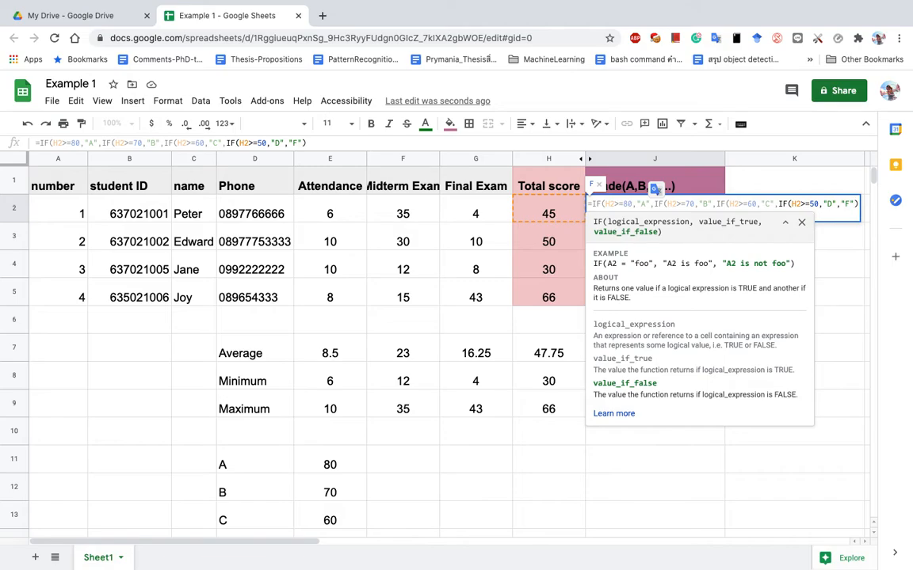
{"action": "type", "text": ")"}
{"action": "key", "text": "BackSpace"}
{"action": "type", "text": ")"}
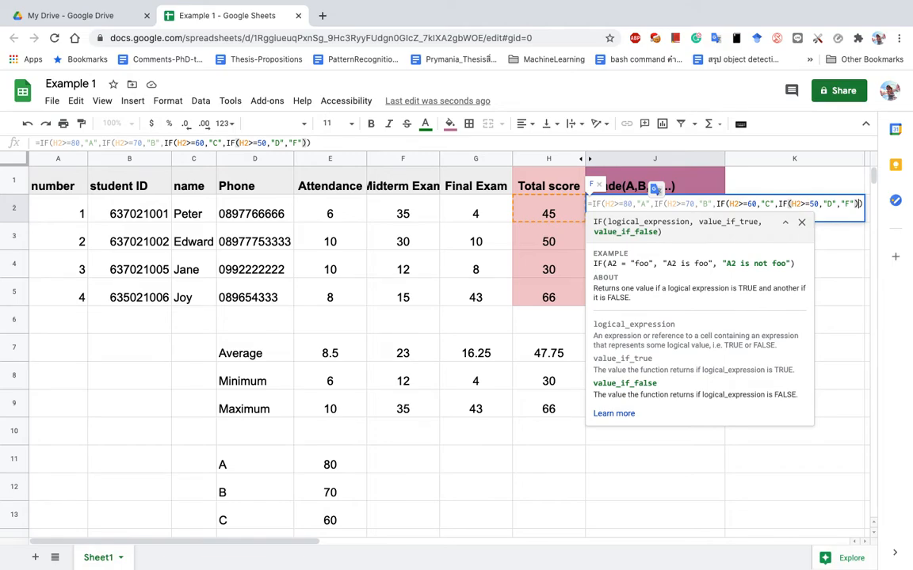
{"action": "type", "text": "))"}
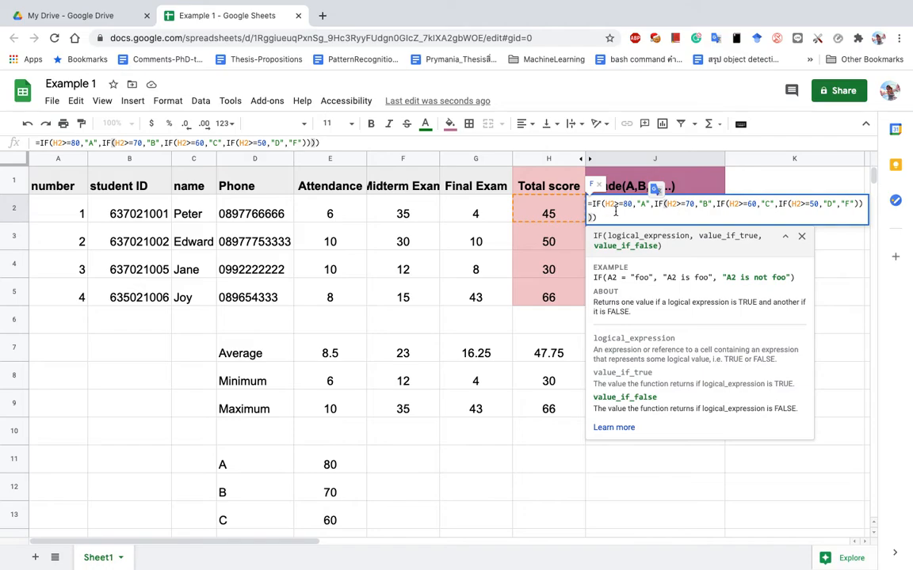
{"action": "key", "text": "Return"}
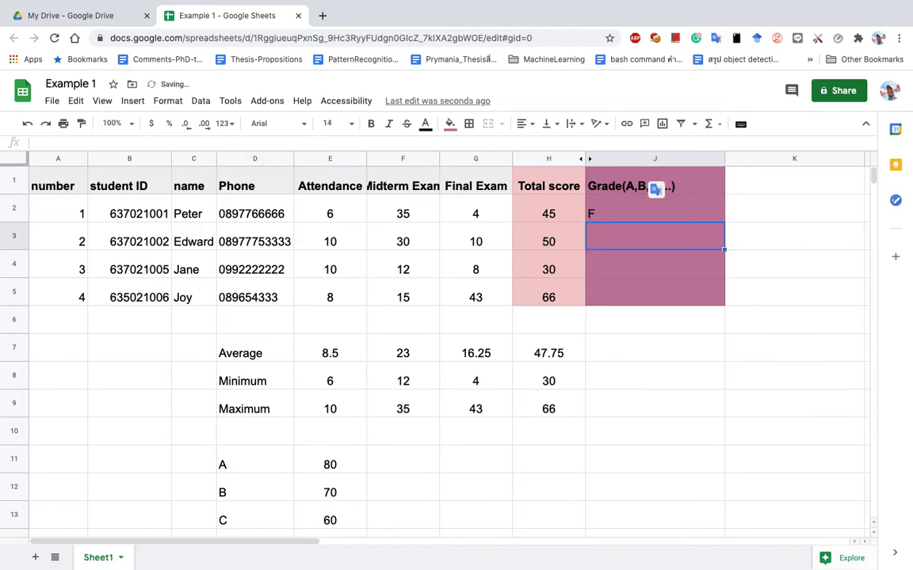
Enter 40 as the first student's Final Exam score in G2 and confirm H2 totals 81 and J2 shows A.
{"action": "left_click", "coordinate": [553, 220]}
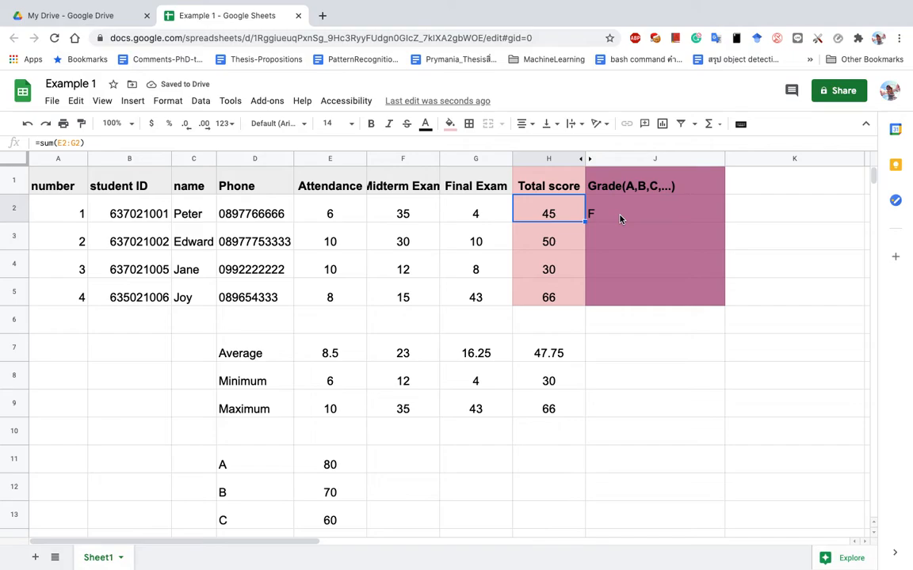
{"action": "left_click", "coordinate": [618, 218]}
{"action": "left_click", "coordinate": [492, 215]}
{"action": "type", "text": "40"}
{"action": "key", "text": "Return"}
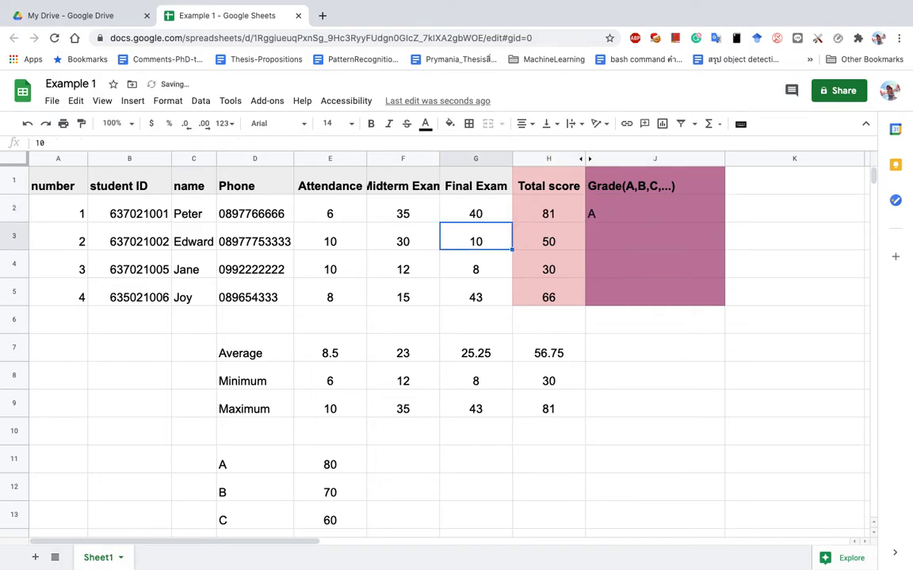
{"action": "left_click", "coordinate": [546, 214]}
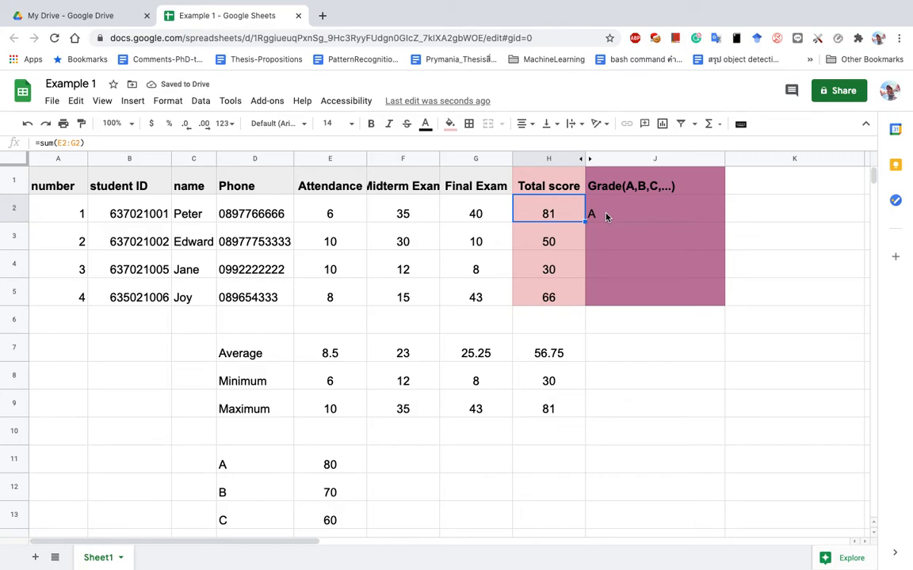
{"action": "left_click", "coordinate": [607, 218]}
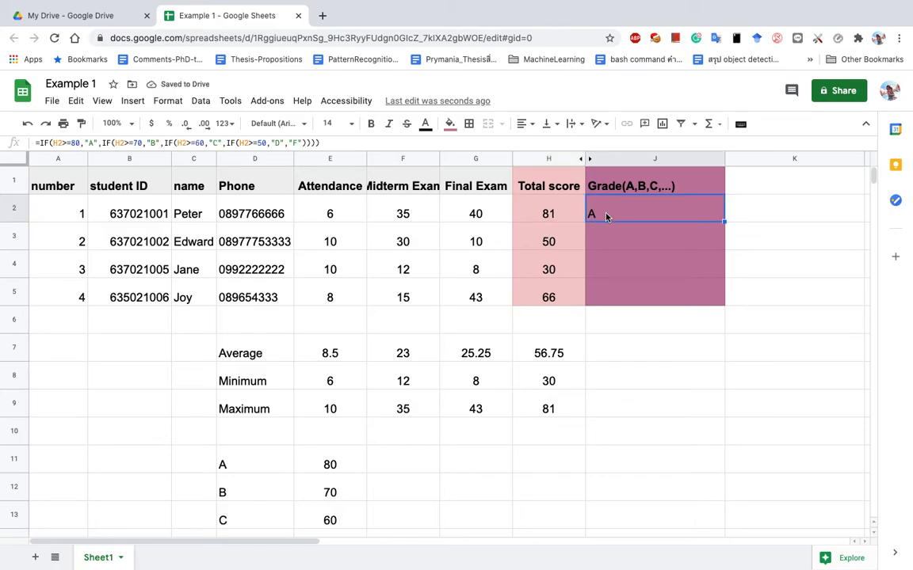
Enlarge the formula bar for J2's long formula, then narrow and hide the Phone column.
{"action": "left_click", "coordinate": [335, 142]}
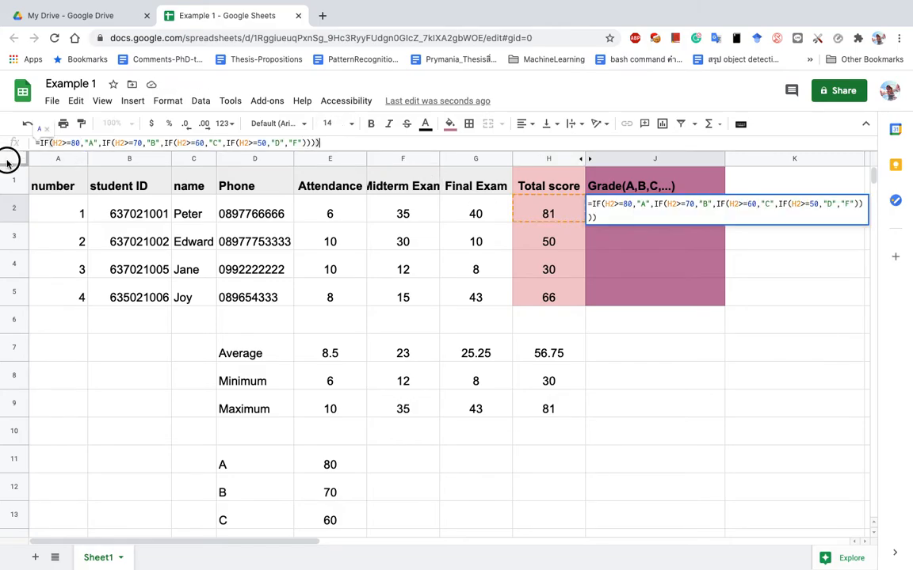
{"action": "left_click_drag", "start_coordinate": [8, 158], "coordinate": [8, 166]}
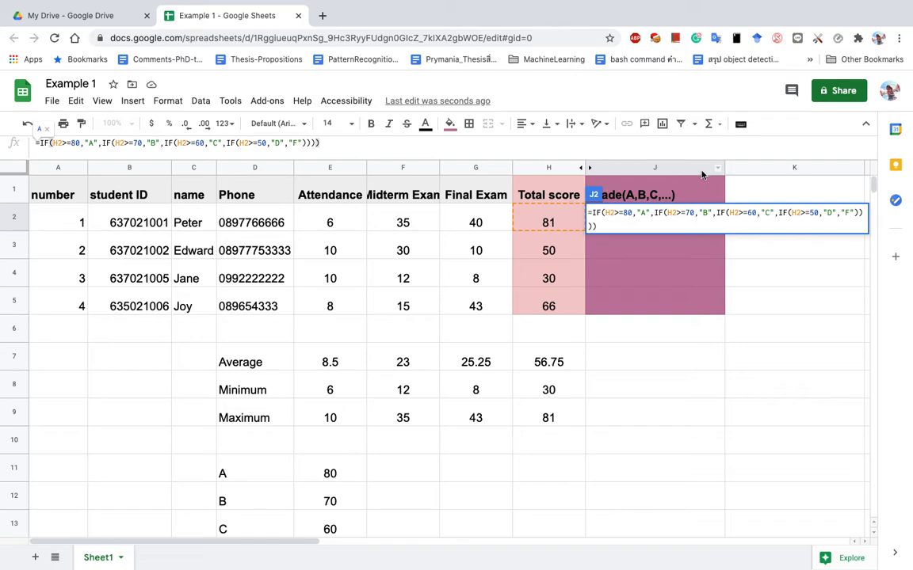
{"action": "left_click_drag", "start_coordinate": [294, 171], "coordinate": [271, 168]}
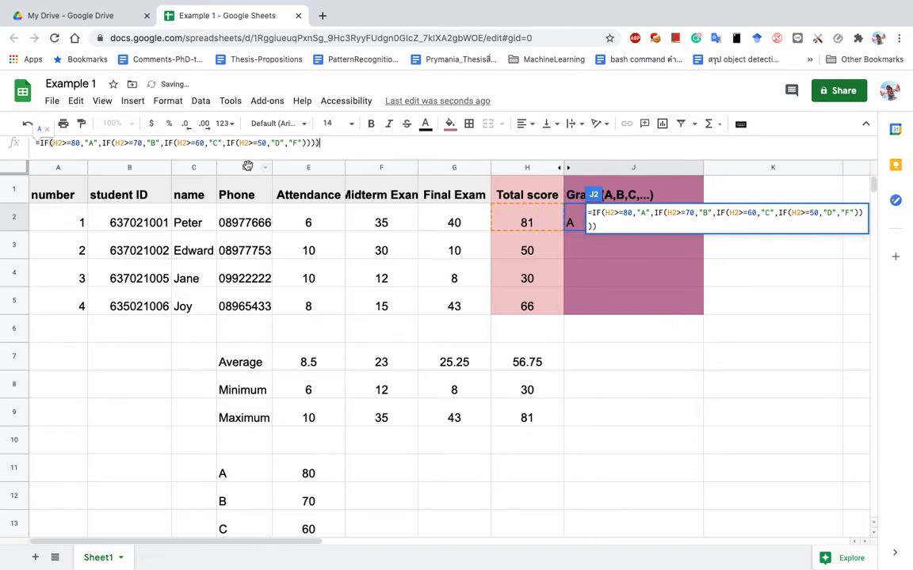
{"action": "right_click", "coordinate": [248, 166]}
{"action": "left_click", "coordinate": [286, 295]}
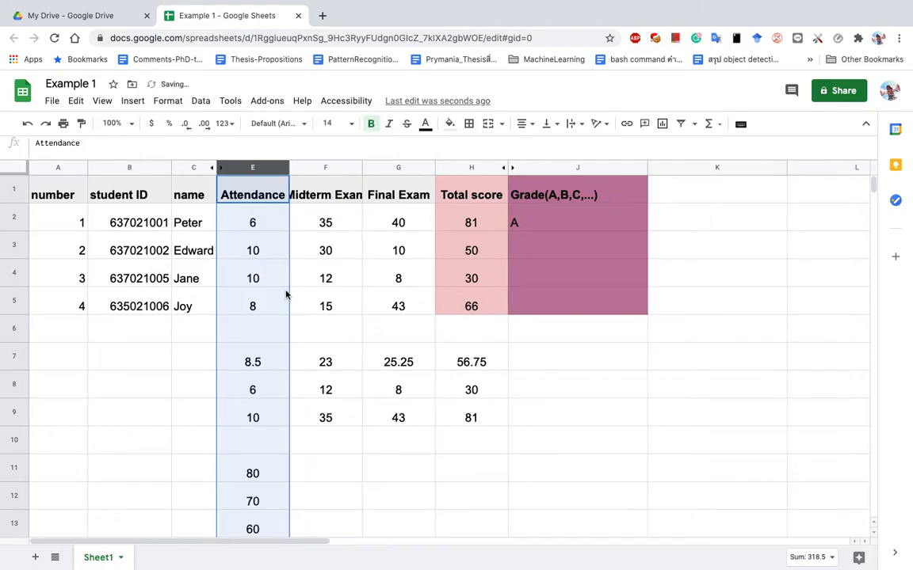
Hide the student ID column and widen the Grade column J.
{"action": "right_click", "coordinate": [125, 169]}
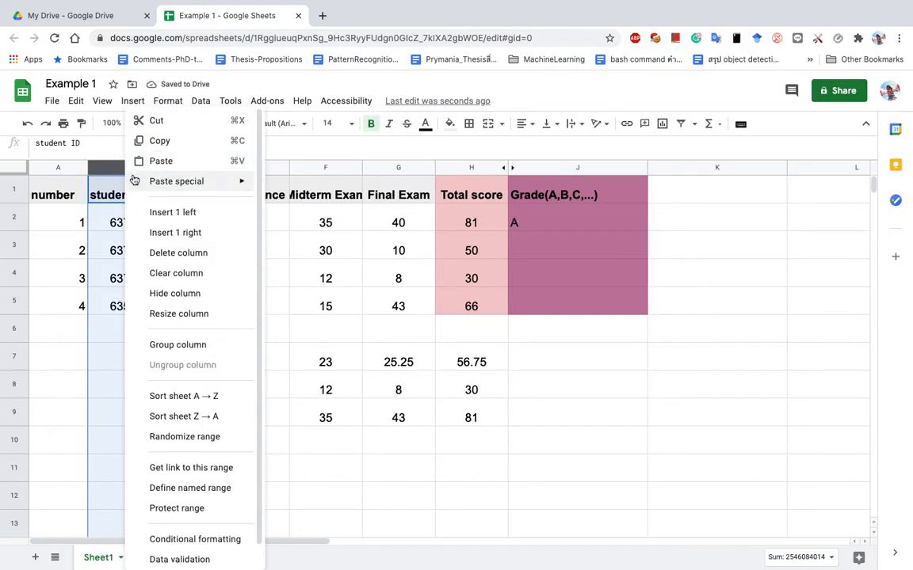
{"action": "left_click", "coordinate": [180, 293]}
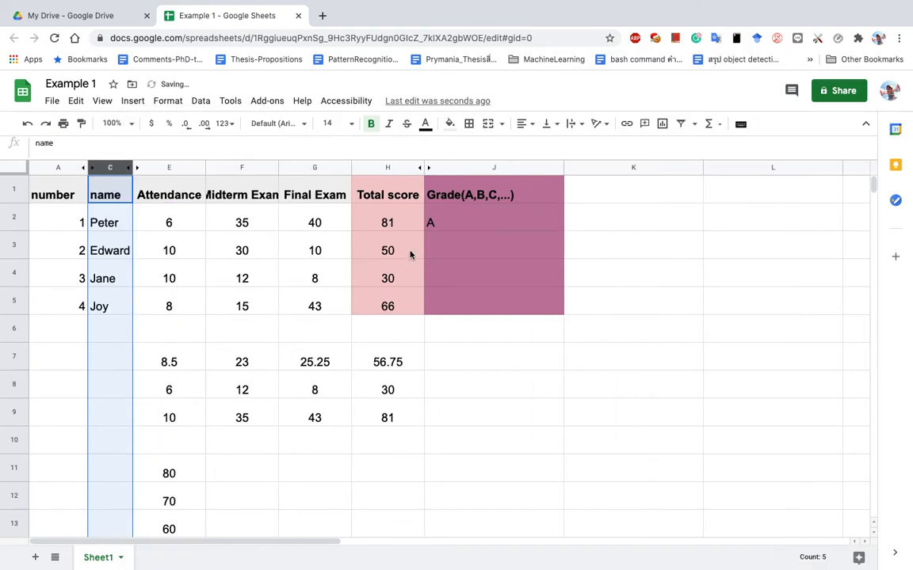
{"action": "left_click", "coordinate": [504, 222]}
{"action": "left_click_drag", "start_coordinate": [563, 165], "coordinate": [658, 166]}
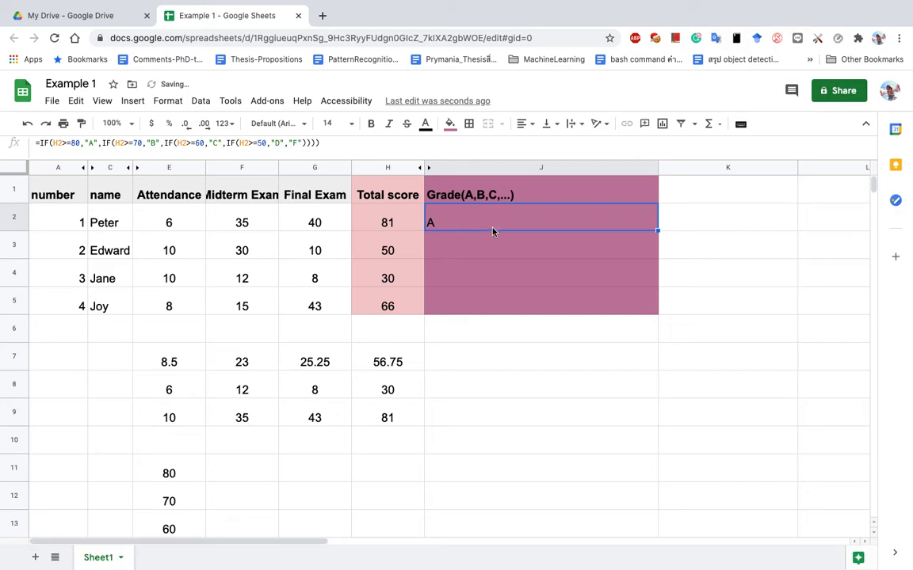
{"action": "double_click", "coordinate": [467, 225]}
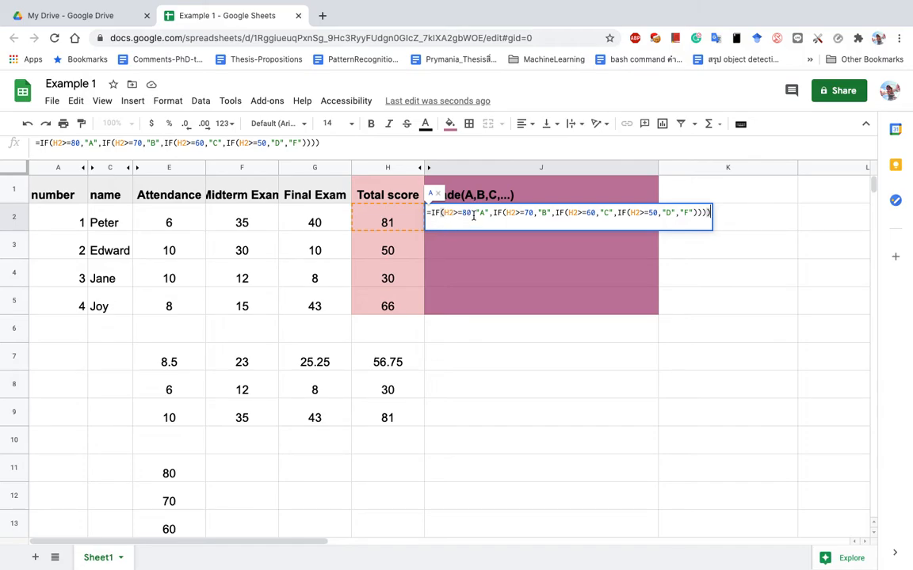
{"action": "left_click_drag", "start_coordinate": [493, 215], "coordinate": [672, 214]}
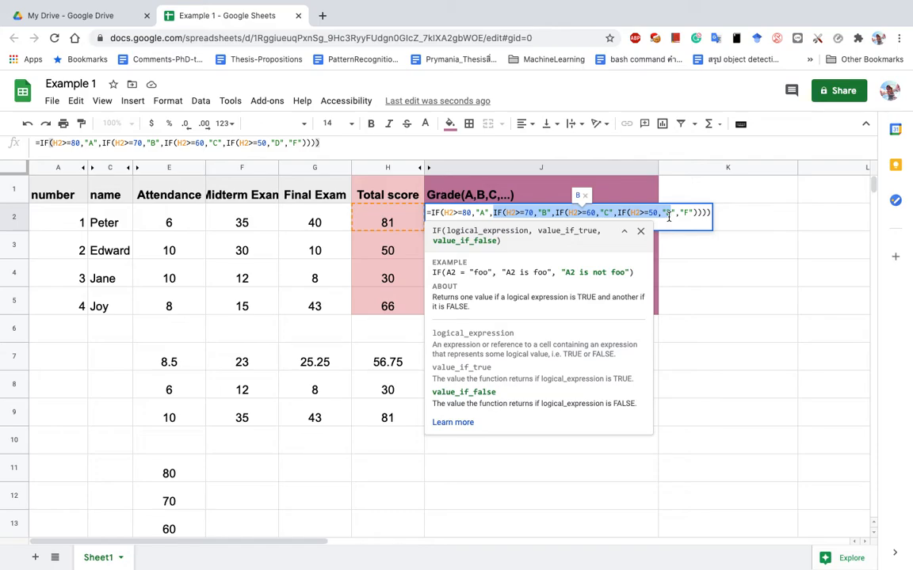
{"action": "left_click_drag", "start_coordinate": [690, 212], "coordinate": [682, 212]}
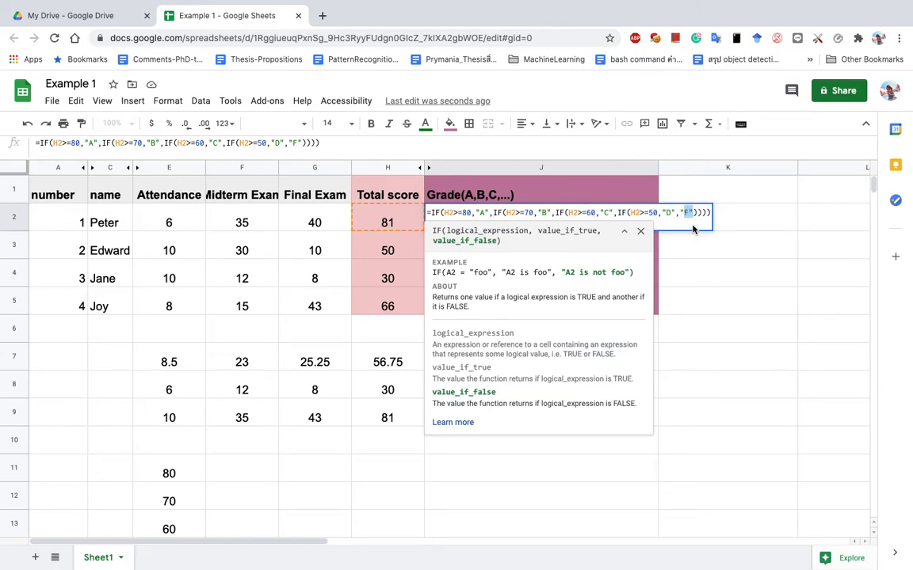
{"action": "left_click", "coordinate": [696, 215]}
{"action": "left_click", "coordinate": [694, 212]}
{"action": "left_click_drag", "start_coordinate": [694, 212], "coordinate": [714, 214]}
{"action": "left_click", "coordinate": [707, 271]}
{"action": "left_click", "coordinate": [492, 228]}
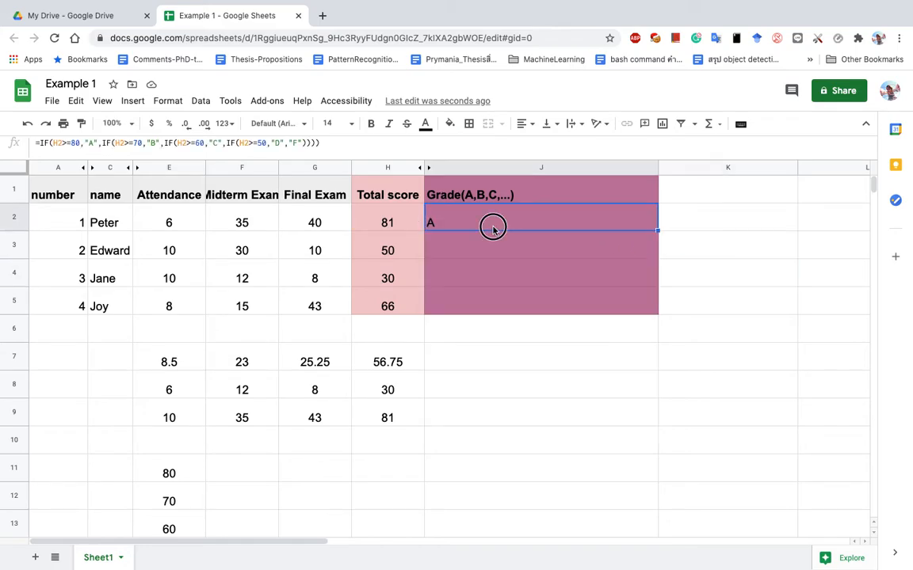
{"action": "double_click", "coordinate": [492, 228]}
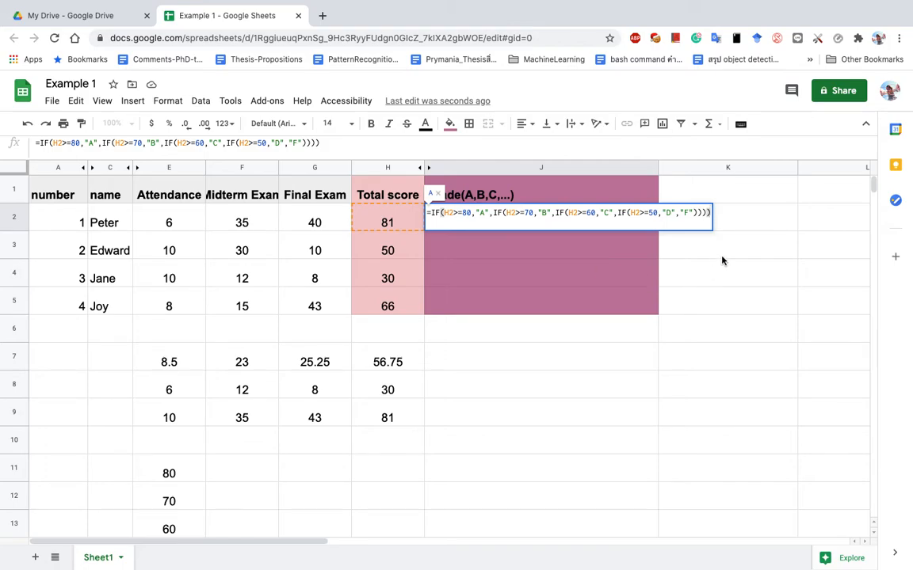
{"action": "left_click", "coordinate": [595, 255]}
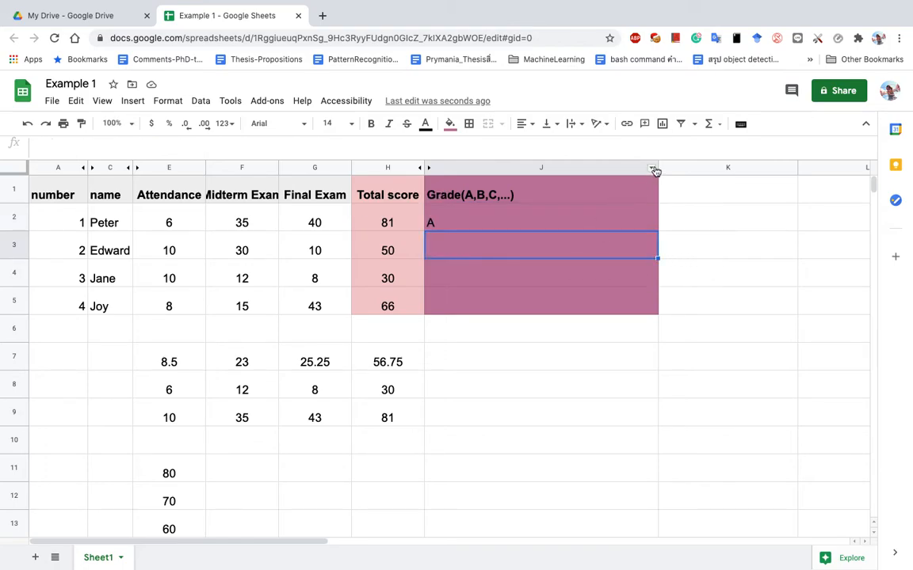
Copy J2's grade formula down to J5, giving grades D, F and C in J3:J5.
{"action": "left_click", "coordinate": [515, 224]}
{"action": "left_click_drag", "start_coordinate": [657, 232], "coordinate": [656, 312]}
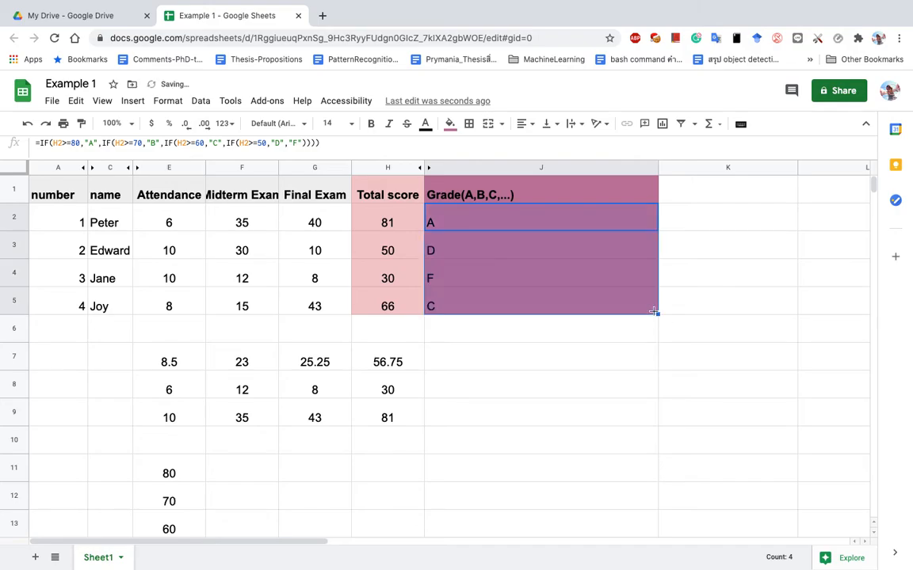
{"action": "left_click", "coordinate": [458, 261]}
{"action": "left_click", "coordinate": [453, 281]}
{"action": "left_click", "coordinate": [452, 303]}
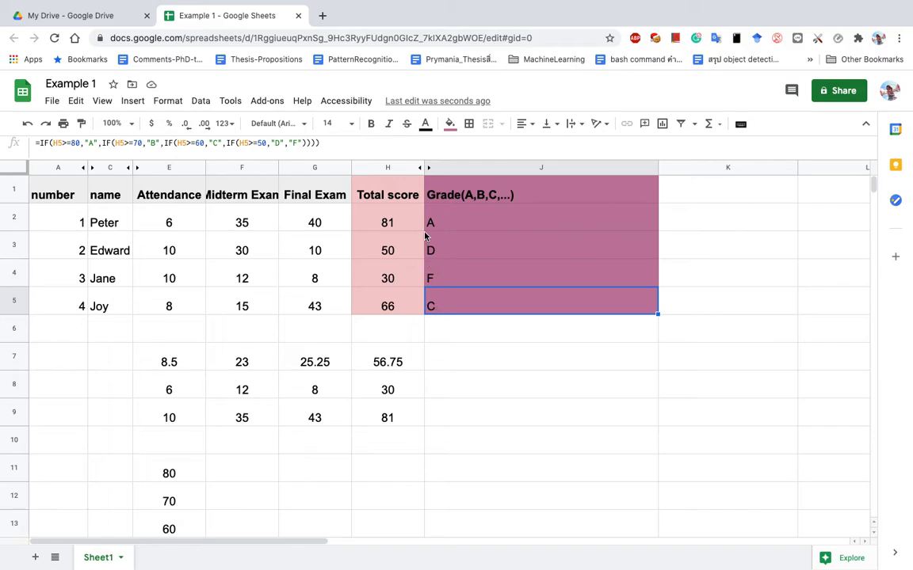
Verify the total and grade formulas in H2, J2, J5 and H3, then select rows 4–6.
{"action": "left_click", "coordinate": [412, 228]}
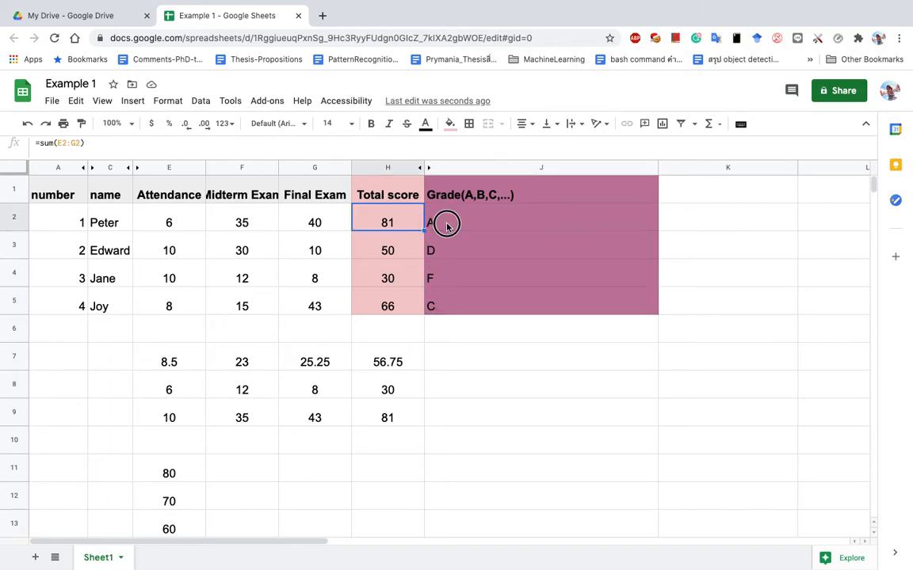
{"action": "left_click", "coordinate": [446, 227]}
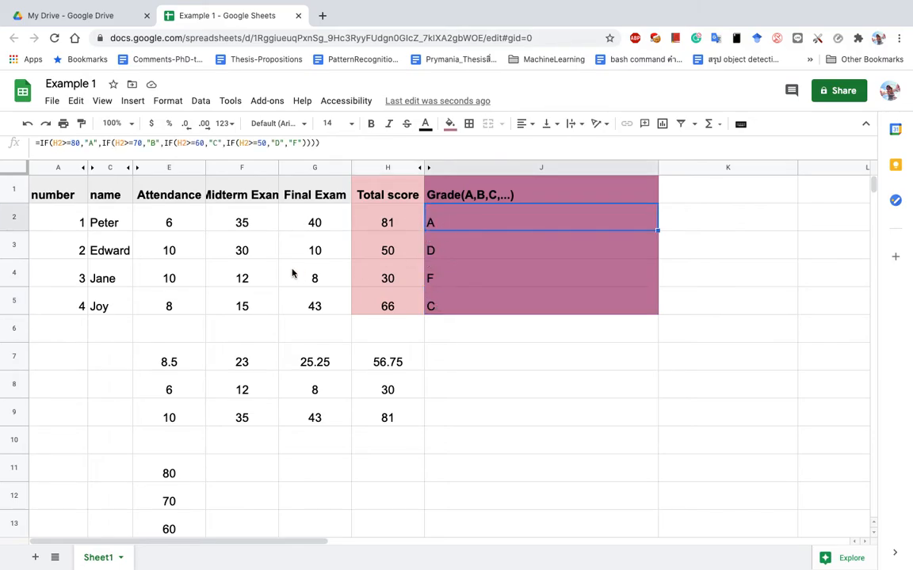
{"action": "left_click", "coordinate": [478, 297]}
{"action": "left_click", "coordinate": [388, 255]}
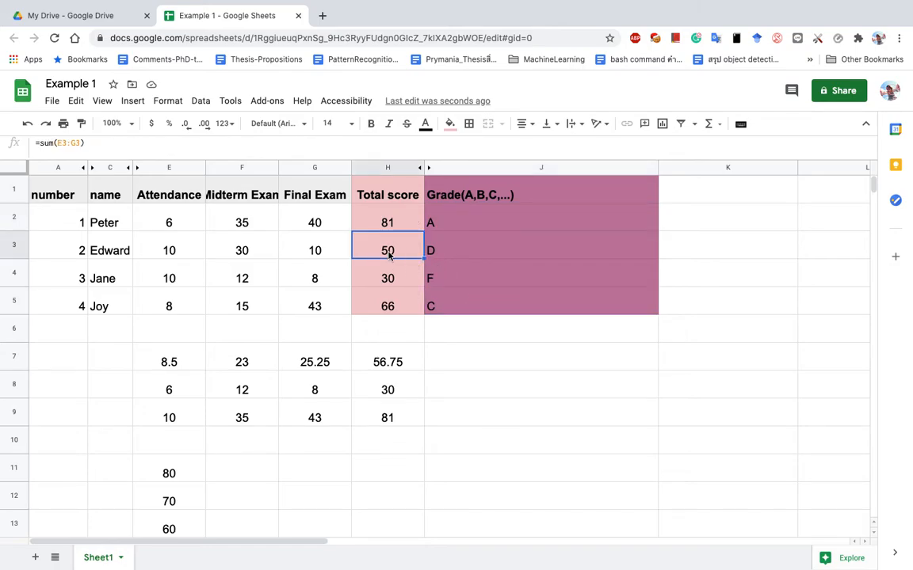
{"action": "left_click_drag", "start_coordinate": [232, 542], "coordinate": [164, 539]}
{"action": "left_click_drag", "start_coordinate": [11, 329], "coordinate": [11, 268]}
Insert three blank rows below Joy's row.
{"action": "right_click", "coordinate": [11, 268]}
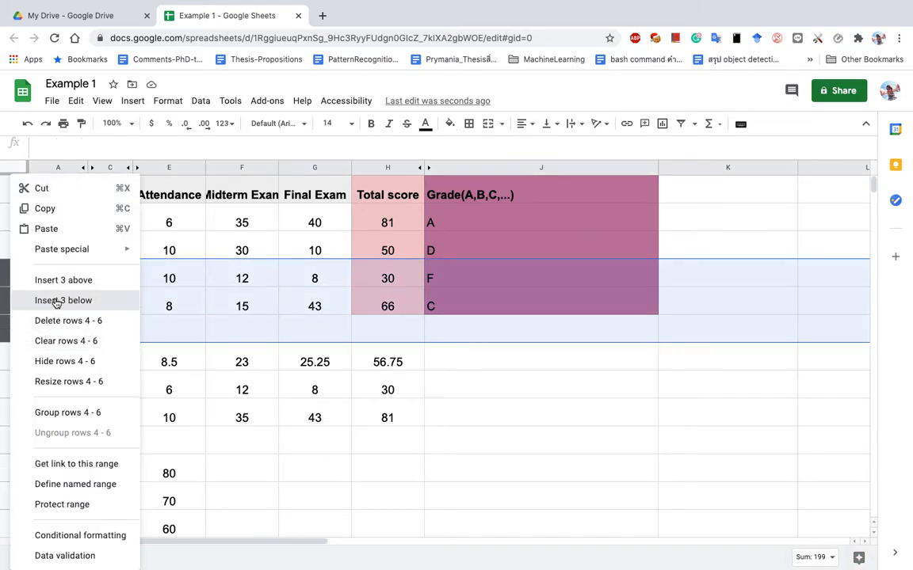
{"action": "left_click", "coordinate": [56, 303]}
{"action": "left_click", "coordinate": [152, 366]}
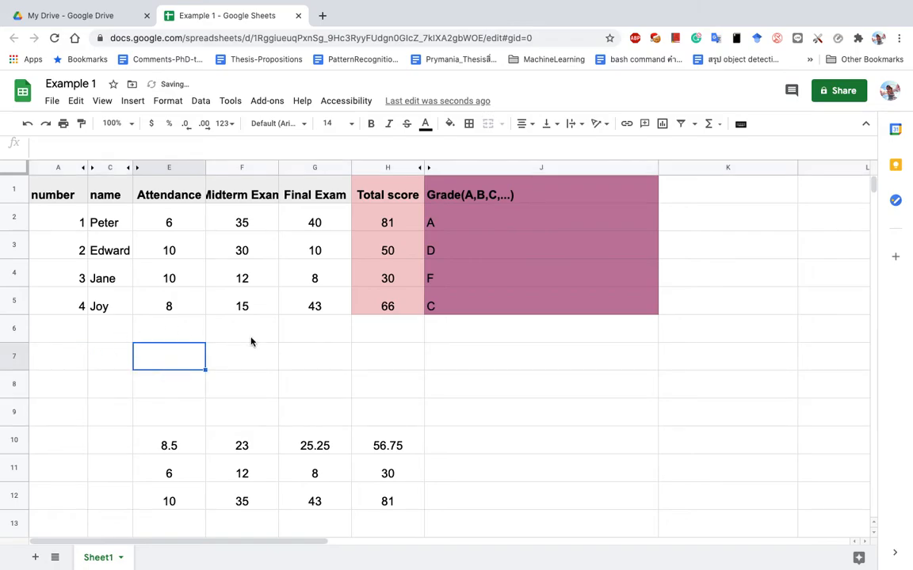
Enter attendance scores of 10, 10 and 10 in E6:E8.
{"action": "left_click", "coordinate": [187, 336]}
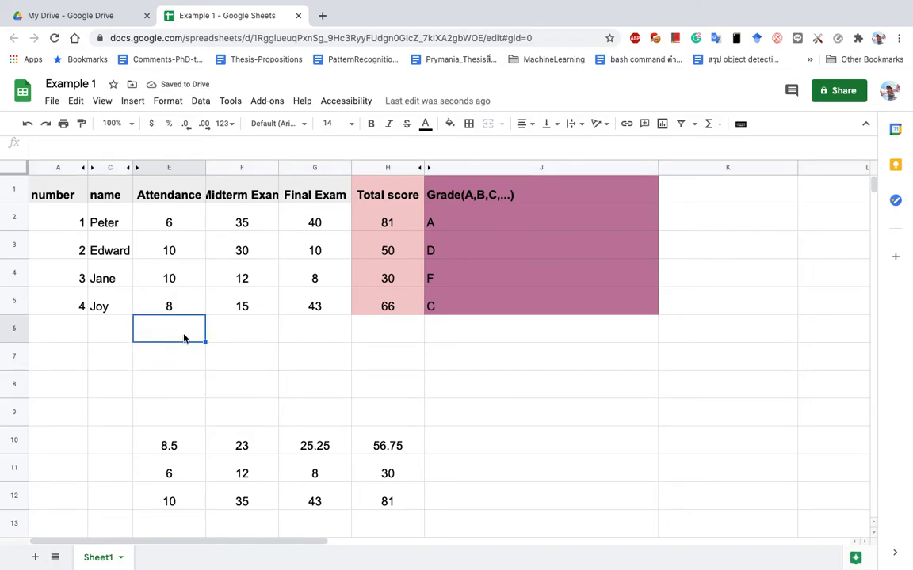
{"action": "type", "text": "30"}
{"action": "key", "text": "Tab"}
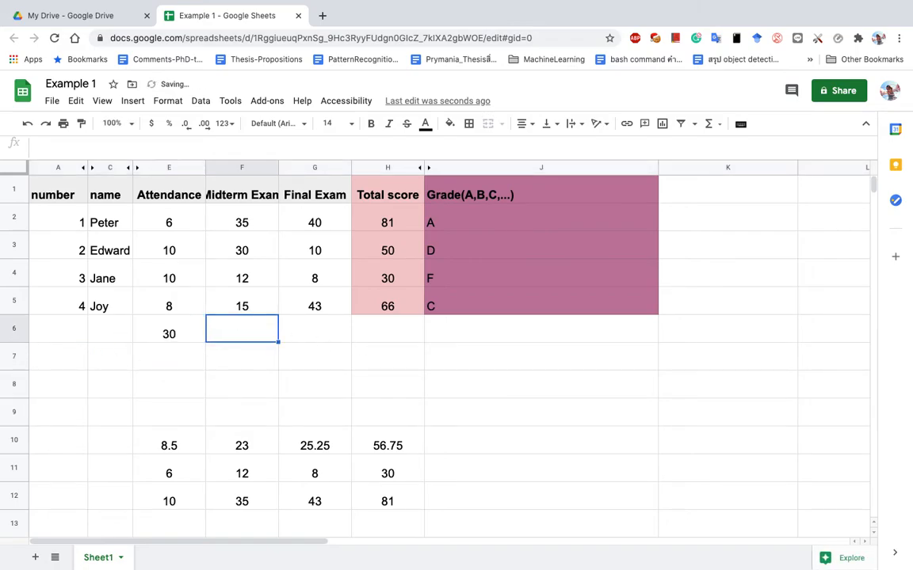
{"action": "left_click", "coordinate": [169, 328]}
{"action": "type", "text": "10"}
{"action": "key", "text": "Return"}
{"action": "type", "text": "10"}
{"action": "key", "text": "Return"}
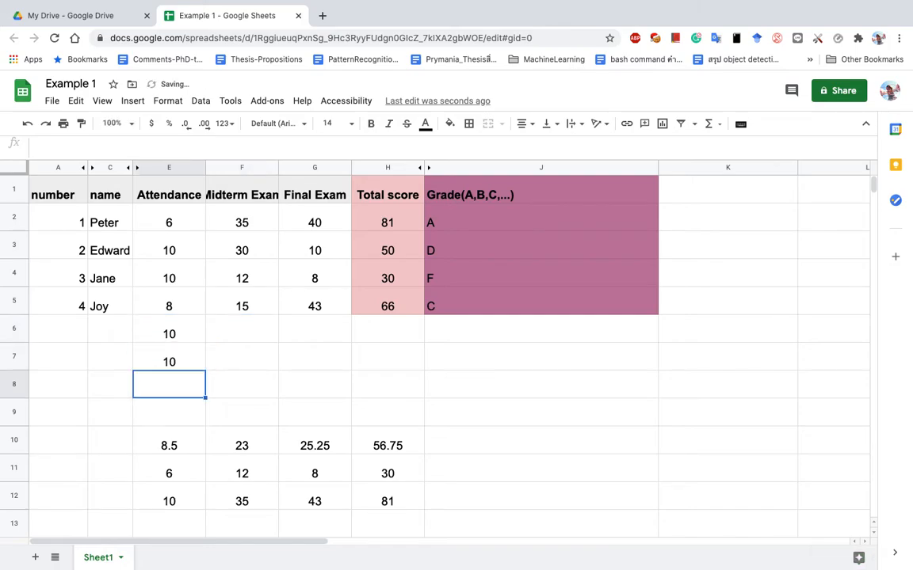
{"action": "type", "text": "10"}
{"action": "key", "text": "Return"}
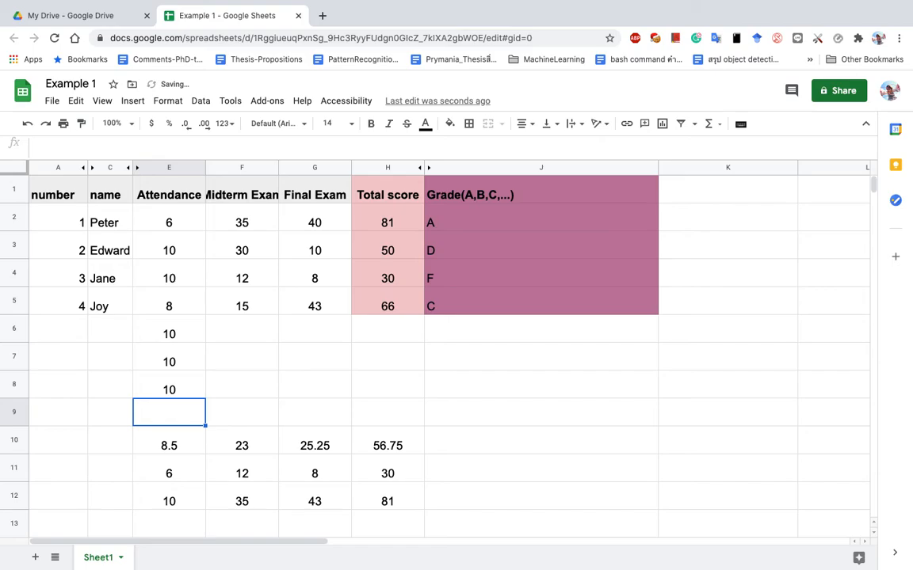
Enter midterm scores of 15, 30 and 30 in F6:F8.
{"action": "key", "text": "Up"}
{"action": "key", "text": "Up"}
{"action": "key", "text": "Up"}
{"action": "key", "text": "Right"}
{"action": "type", "text": "1"}
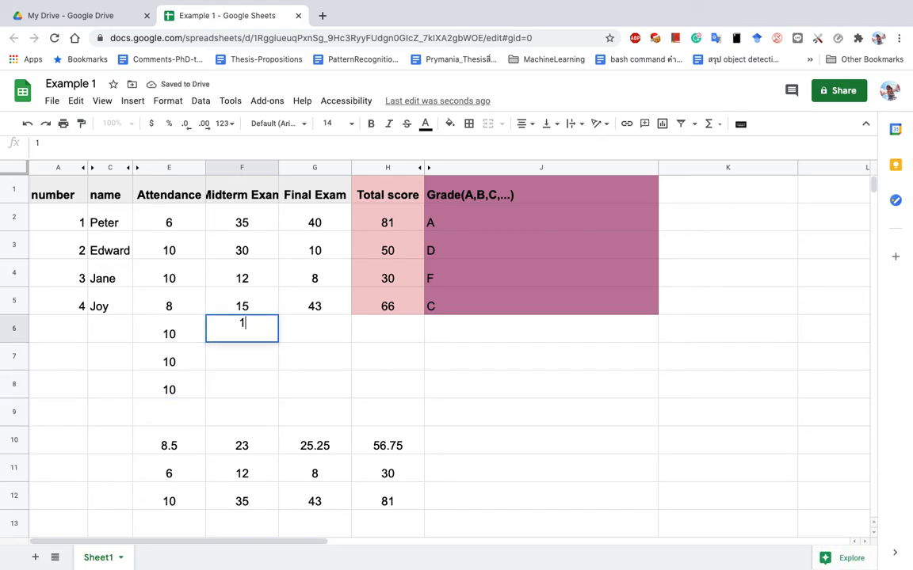
{"action": "type", "text": "5"}
{"action": "key", "text": "Return"}
{"action": "type", "text": "30"}
{"action": "key", "text": "Return"}
{"action": "type", "text": "30"}
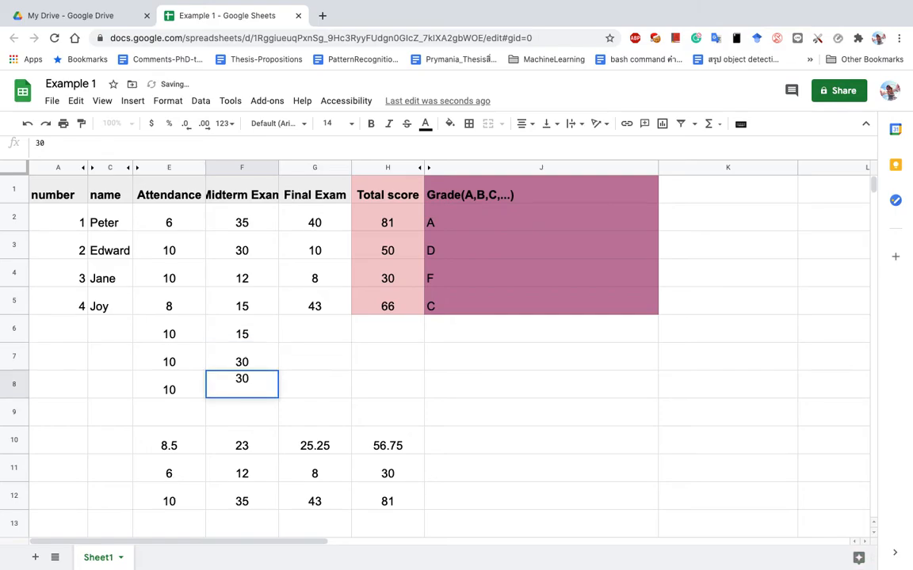
{"action": "key", "text": "Return"}
Enter final exam scores of 20, 45 and 23 in G6:G8, then select rows 6–8.
{"action": "key", "text": "Up"}
{"action": "key", "text": "Up"}
{"action": "key", "text": "Up"}
{"action": "key", "text": "Right"}
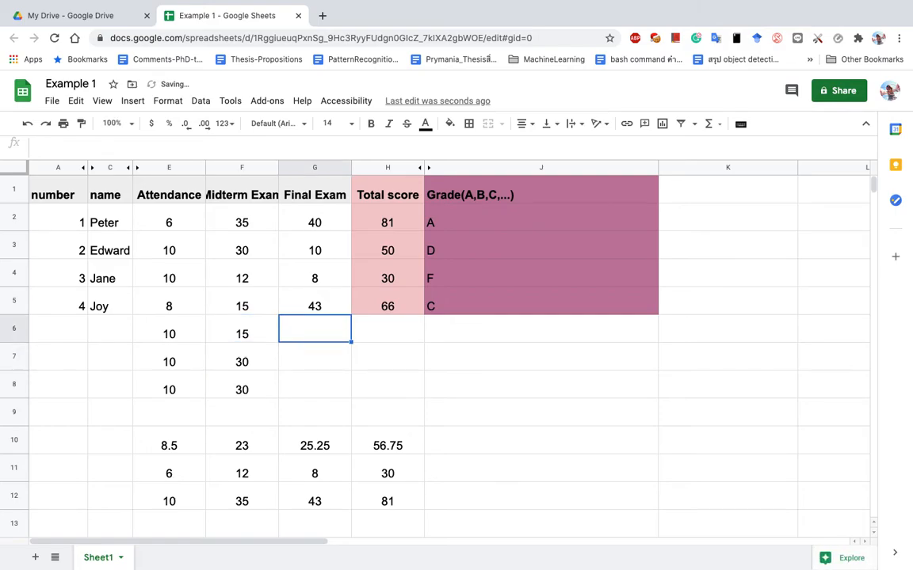
{"action": "type", "text": "20"}
{"action": "key", "text": "Return"}
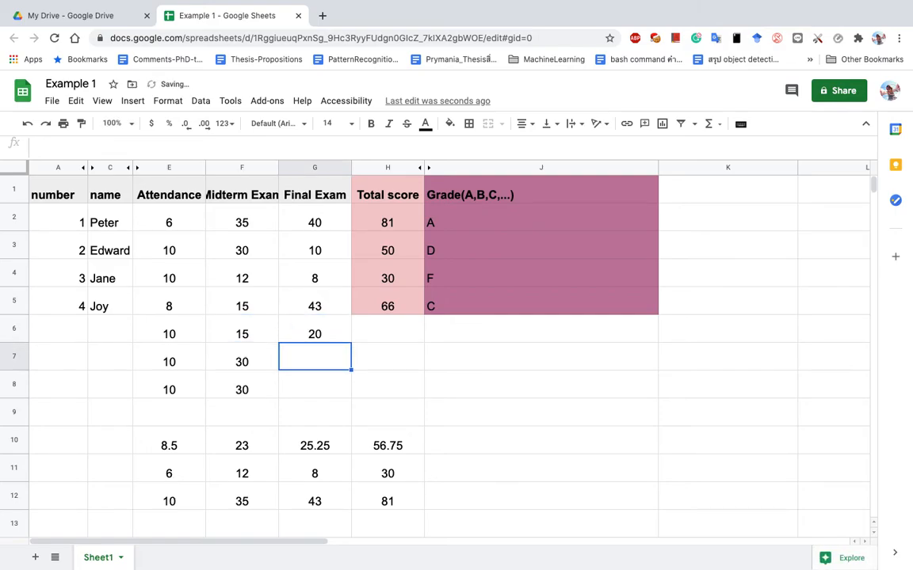
{"action": "type", "text": "45"}
{"action": "key", "text": "Return"}
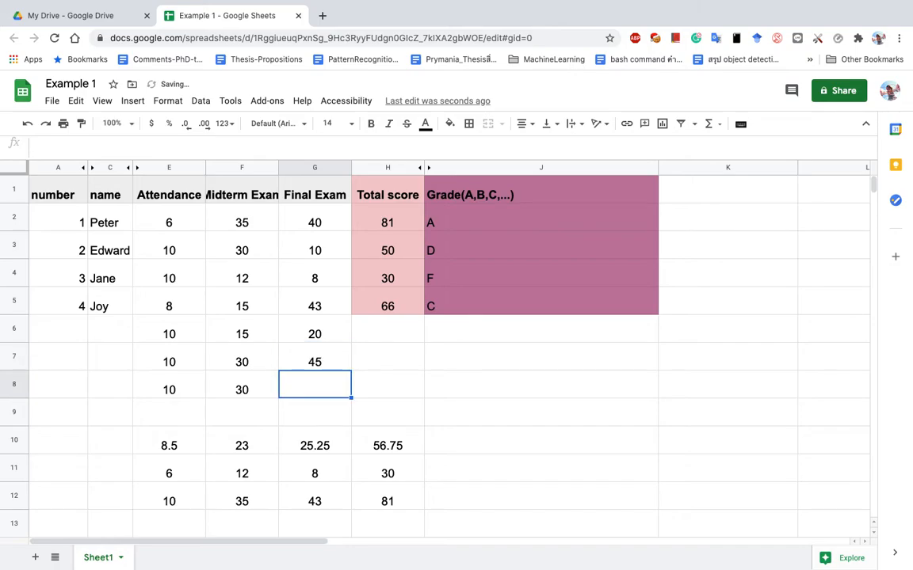
{"action": "type", "text": "23"}
{"action": "key", "text": "Return"}
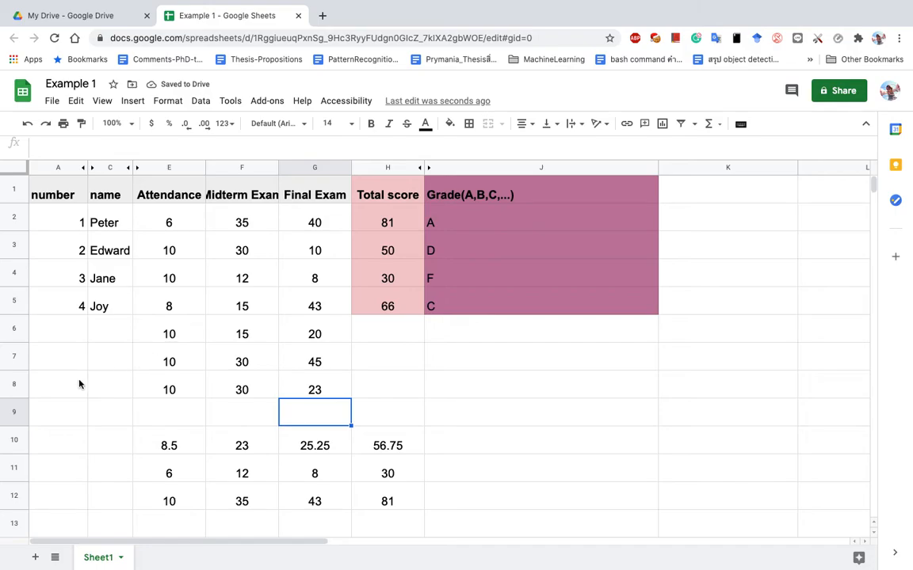
{"action": "left_click_drag", "start_coordinate": [17, 328], "coordinate": [17, 383]}
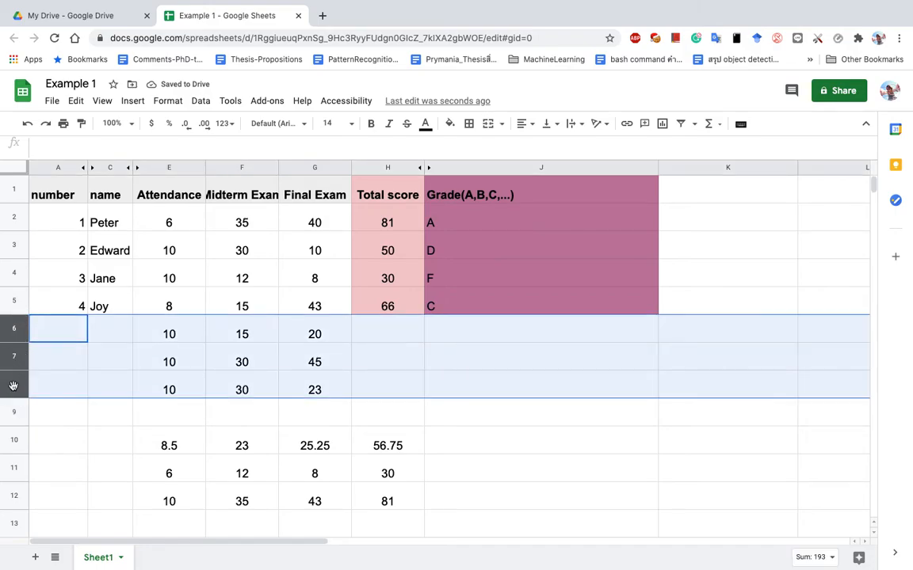
Insert three rows above rows 6–8 and copy the E9:G11 scores into E6:G8.
{"action": "right_click", "coordinate": [16, 382]}
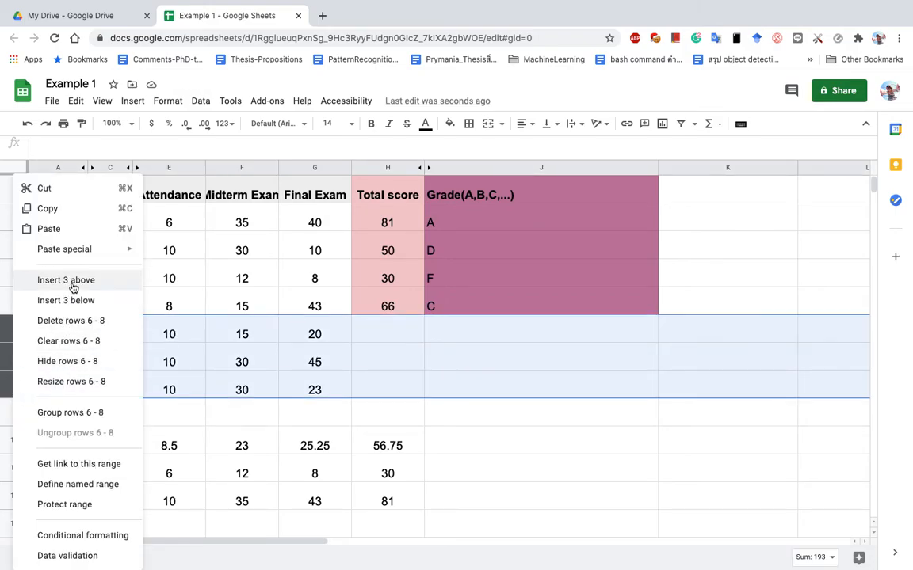
{"action": "key", "text": "Escape"}
{"action": "left_click_drag", "start_coordinate": [173, 418], "coordinate": [298, 474]}
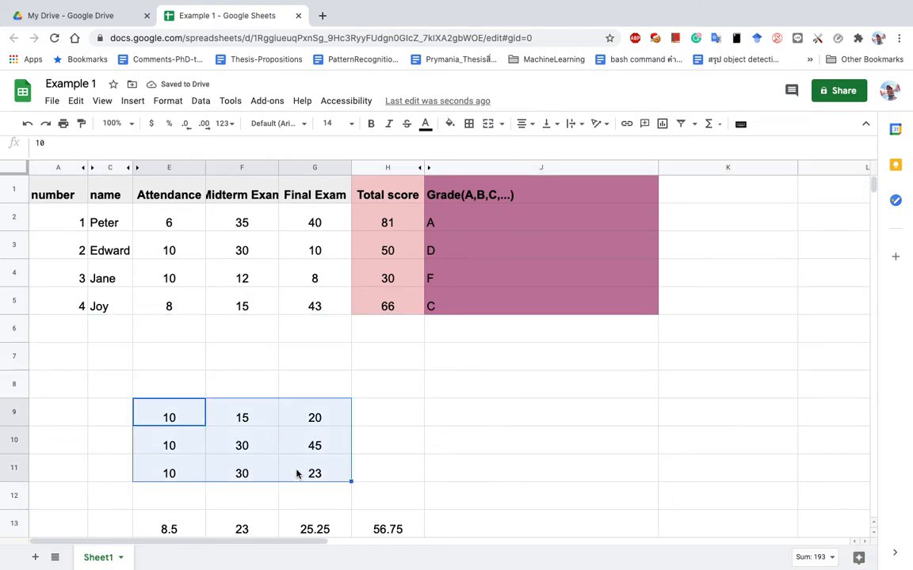
{"action": "key", "text": "ctrl+c"}
{"action": "left_click", "coordinate": [167, 328]}
{"action": "key", "text": "ctrl+v"}
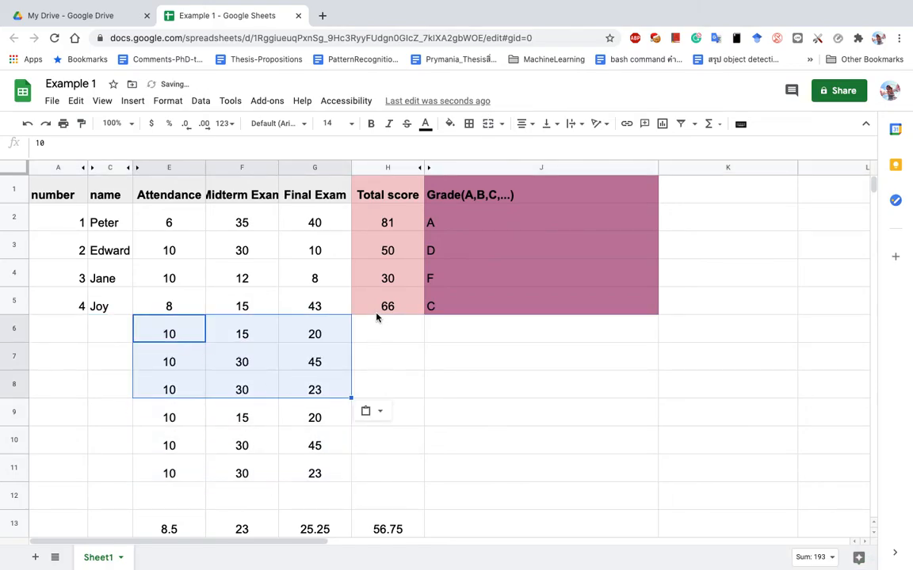
Change the final exam scores in G7 and G8 to 20 and 28.
{"action": "left_click", "coordinate": [309, 362]}
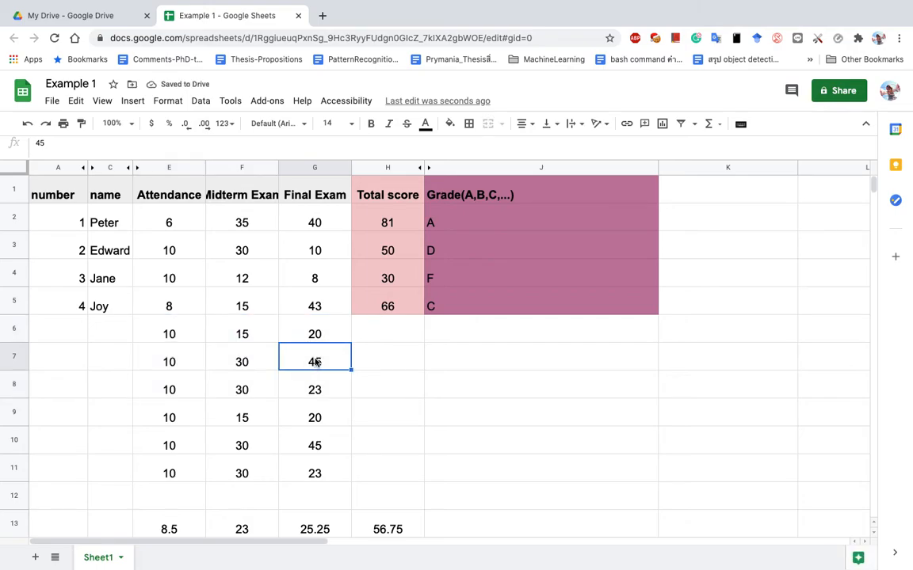
{"action": "type", "text": "20"}
{"action": "key", "text": "Return"}
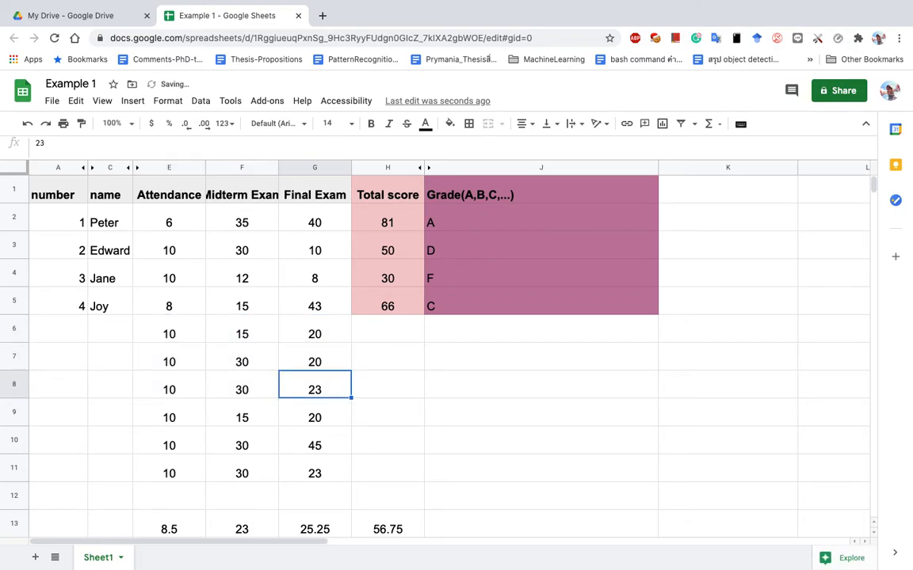
{"action": "type", "text": "28"}
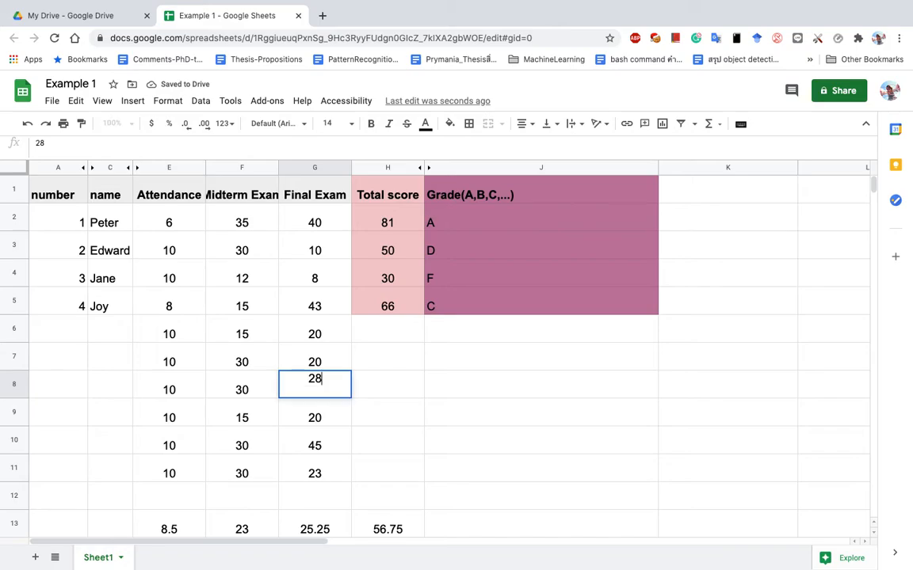
{"action": "key", "text": "Return"}
Shade the Total score column light pink and the Grade column purple down to row 11.
{"action": "left_click_drag", "start_coordinate": [384, 196], "coordinate": [391, 480]}
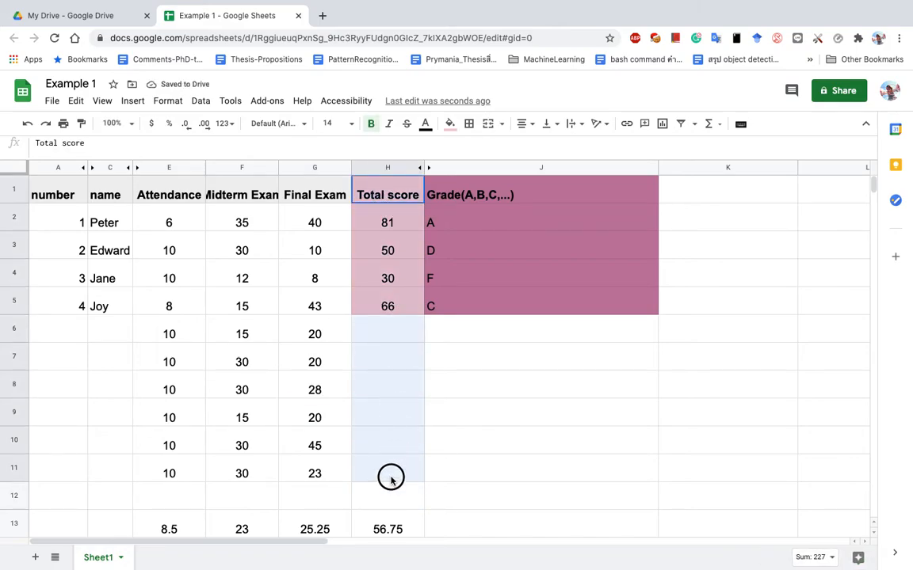
{"action": "left_click", "coordinate": [448, 124]}
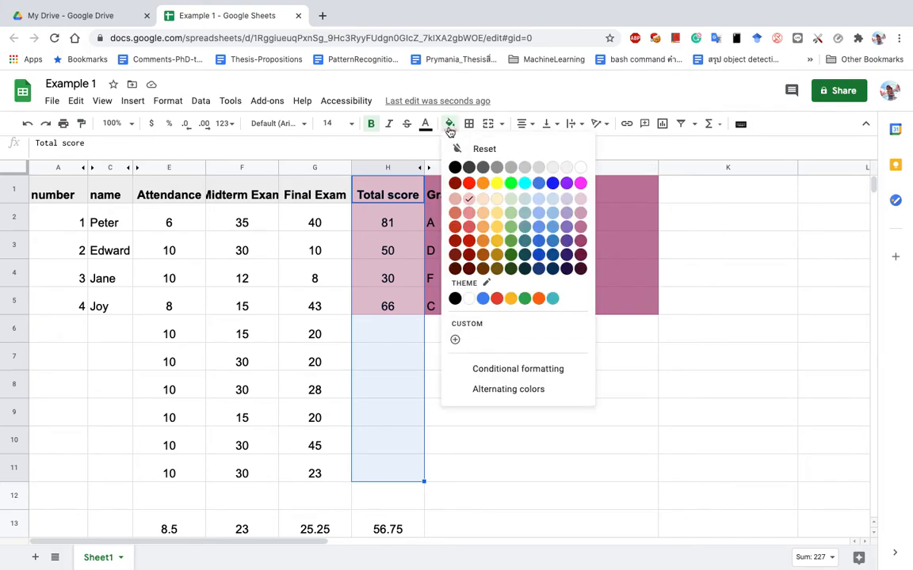
{"action": "left_click", "coordinate": [469, 199]}
{"action": "left_click_drag", "start_coordinate": [451, 188], "coordinate": [544, 469]}
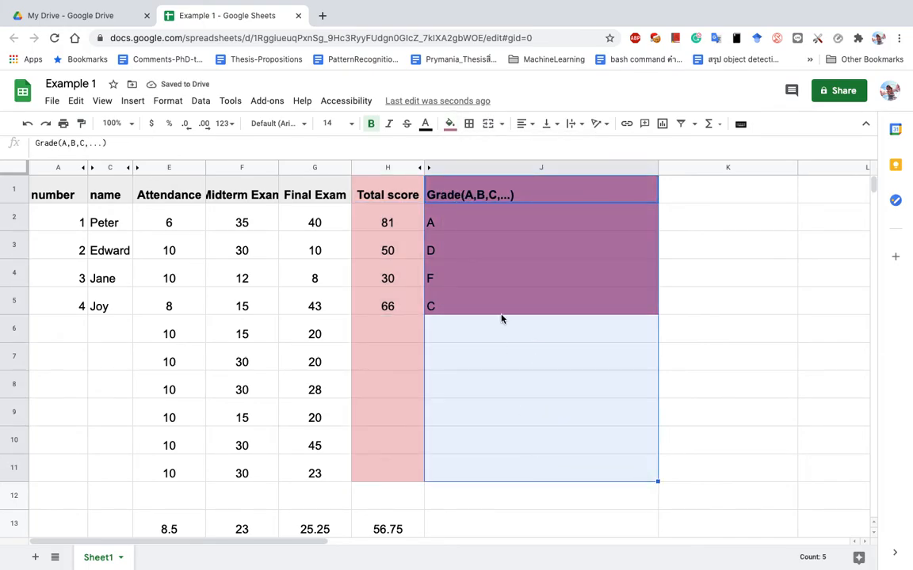
{"action": "left_click", "coordinate": [448, 124]}
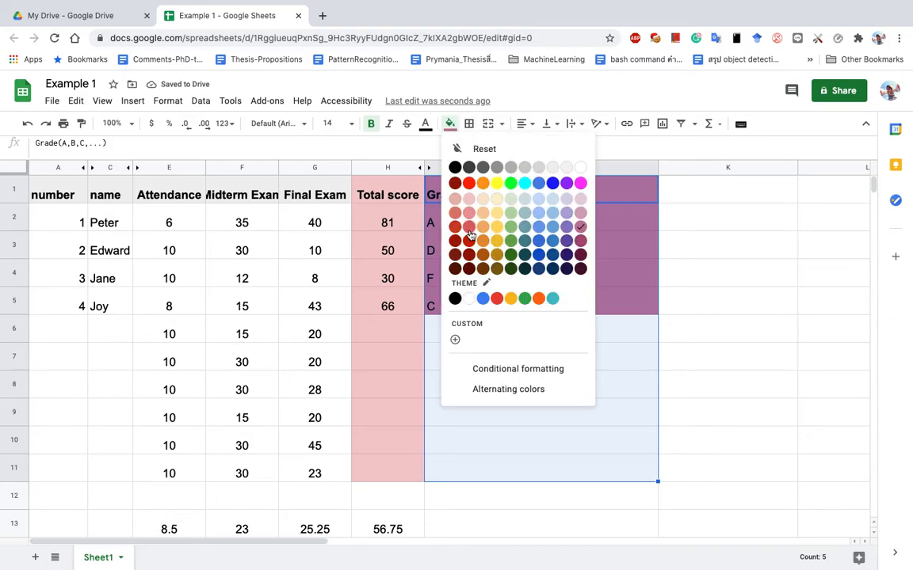
{"action": "left_click", "coordinate": [582, 227]}
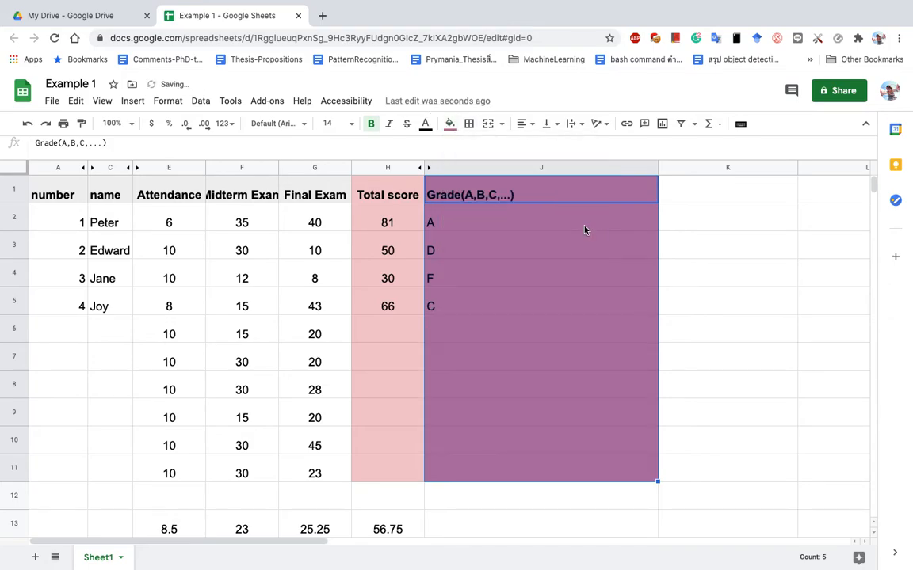
Fill the total and grade formulas from row 5 down to row 11, then narrow column J.
{"action": "left_click", "coordinate": [412, 331]}
{"action": "left_click", "coordinate": [418, 314]}
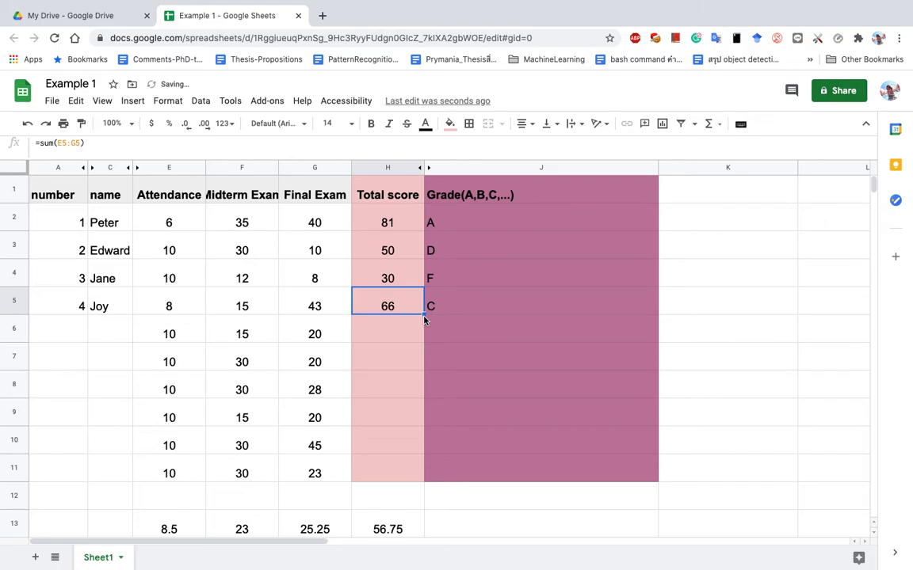
{"action": "left_click_drag", "start_coordinate": [424, 316], "coordinate": [408, 475]}
{"action": "left_click", "coordinate": [500, 296]}
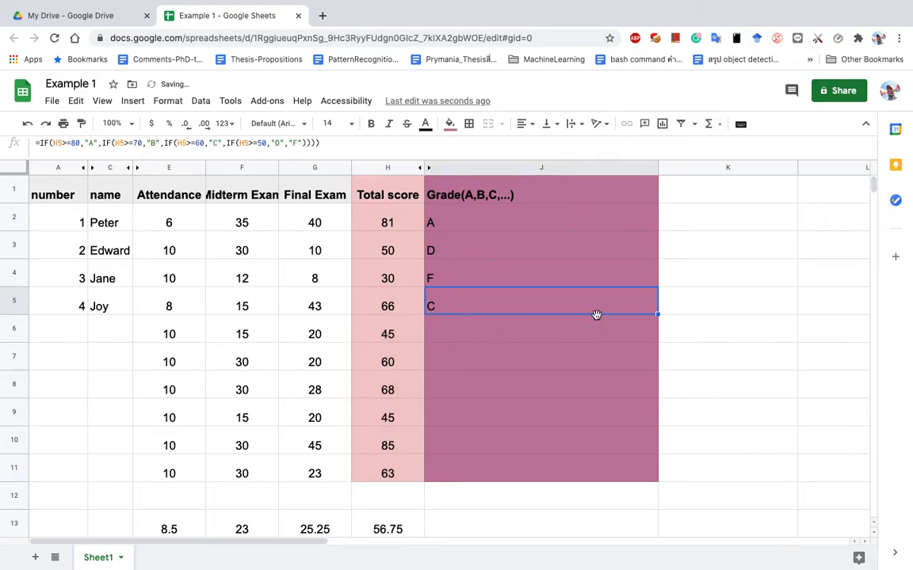
{"action": "left_click_drag", "start_coordinate": [658, 314], "coordinate": [650, 482]}
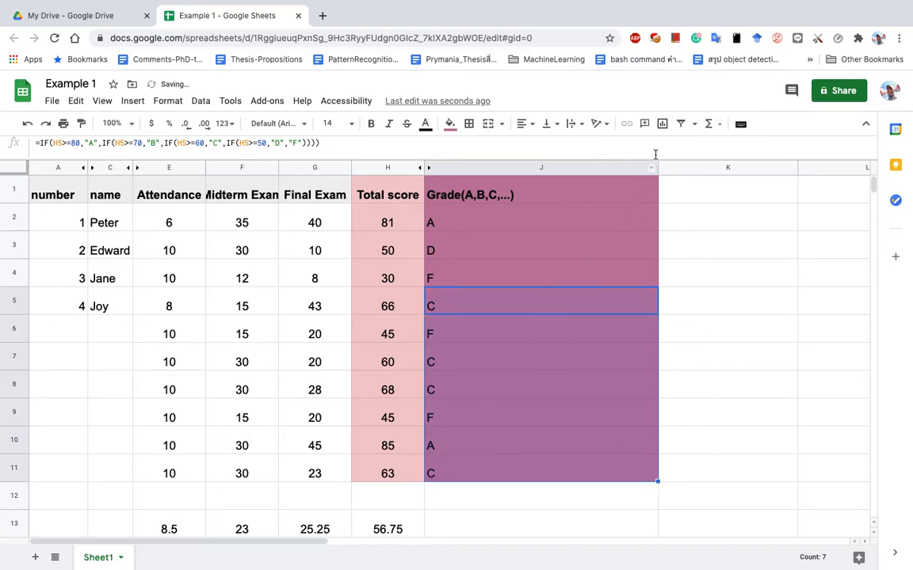
{"action": "left_click_drag", "start_coordinate": [656, 165], "coordinate": [486, 173]}
Change row 11's final exam score to 33, giving total 73 and grade B, and unhide Grade (S/U).
{"action": "left_click", "coordinate": [557, 332]}
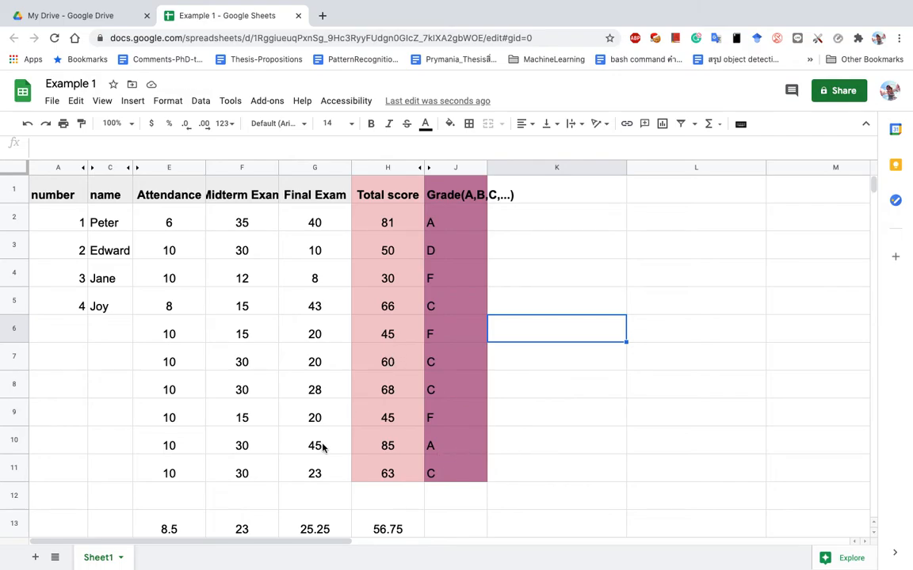
{"action": "left_click", "coordinate": [325, 475]}
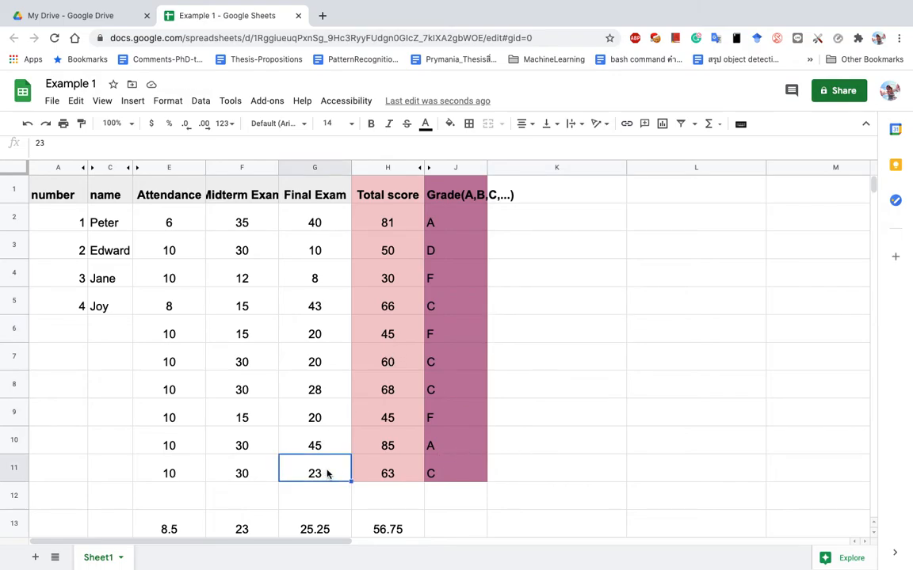
{"action": "type", "text": "33"}
{"action": "key", "text": "Return"}
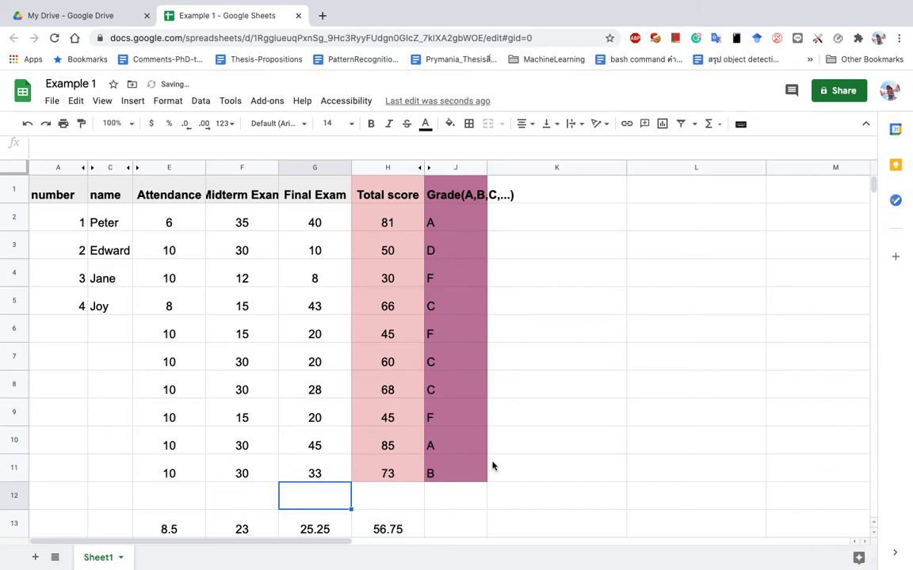
{"action": "scroll", "coordinate": [485, 458], "scroll_direction": "down", "scroll_amount": 2}
{"action": "scroll", "coordinate": [481, 467], "scroll_direction": "up", "scroll_amount": 2}
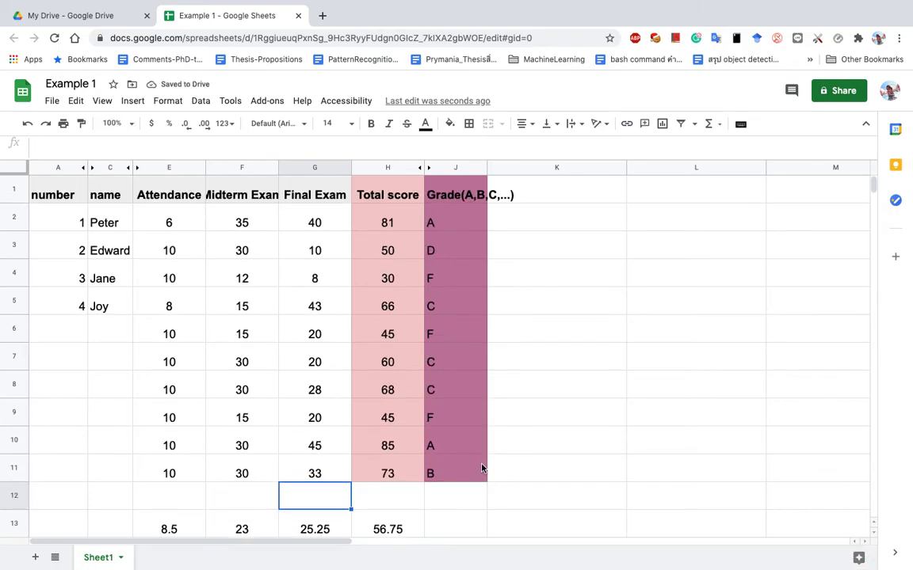
{"action": "left_click", "coordinate": [424, 167]}
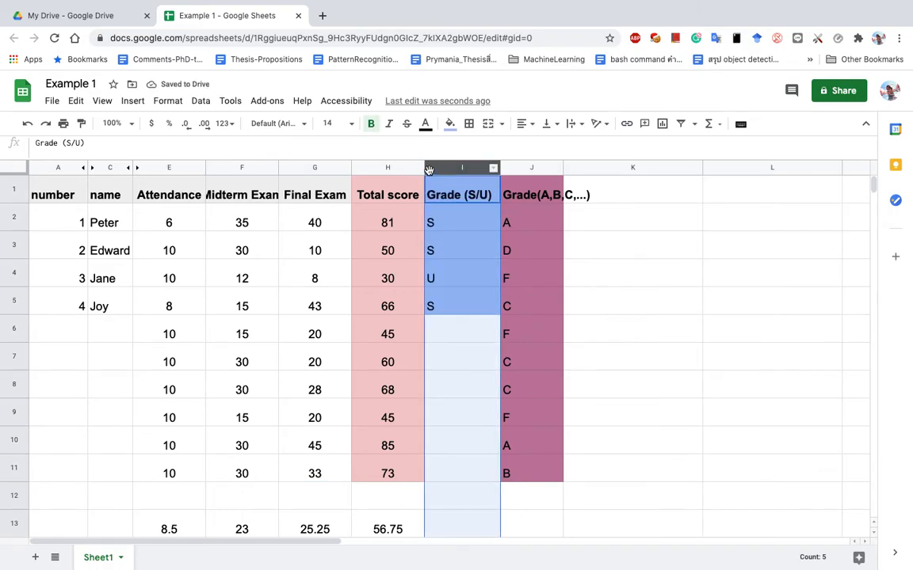
Shade I1:I11 light blue and fill the S/U formula from I5 down to I11.
{"action": "left_click_drag", "start_coordinate": [460, 190], "coordinate": [460, 474]}
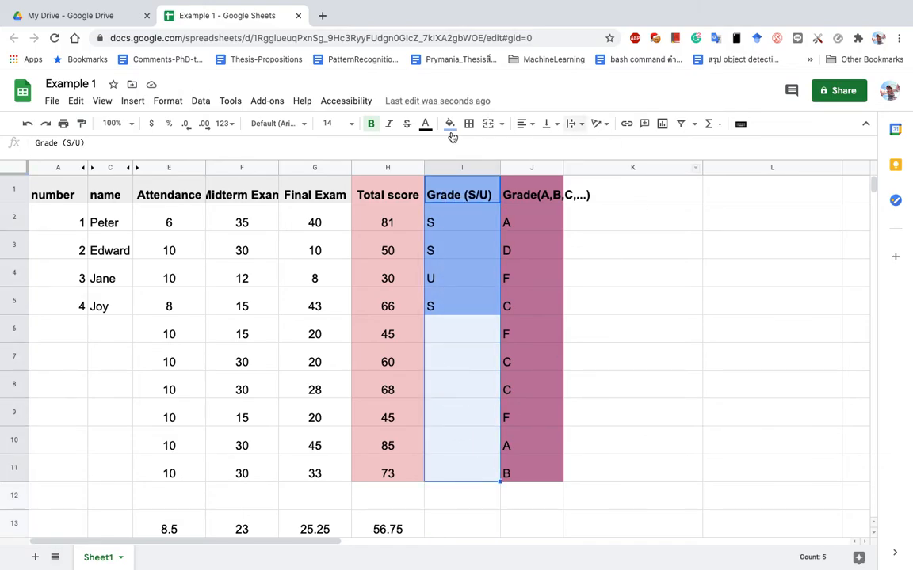
{"action": "left_click", "coordinate": [450, 124]}
{"action": "left_click", "coordinate": [539, 213]}
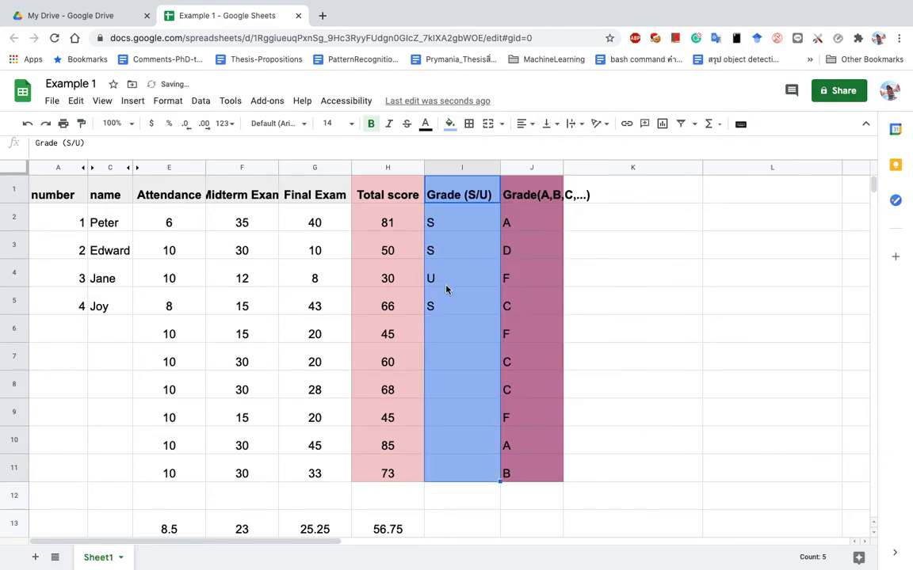
{"action": "left_click", "coordinate": [446, 279]}
{"action": "left_click", "coordinate": [462, 315]}
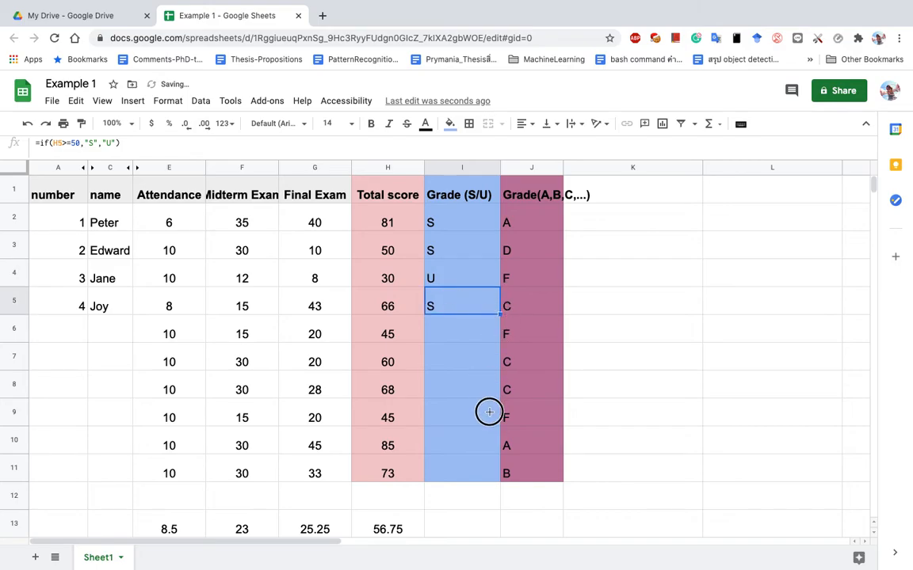
{"action": "key", "text": "ctrl+Return"}
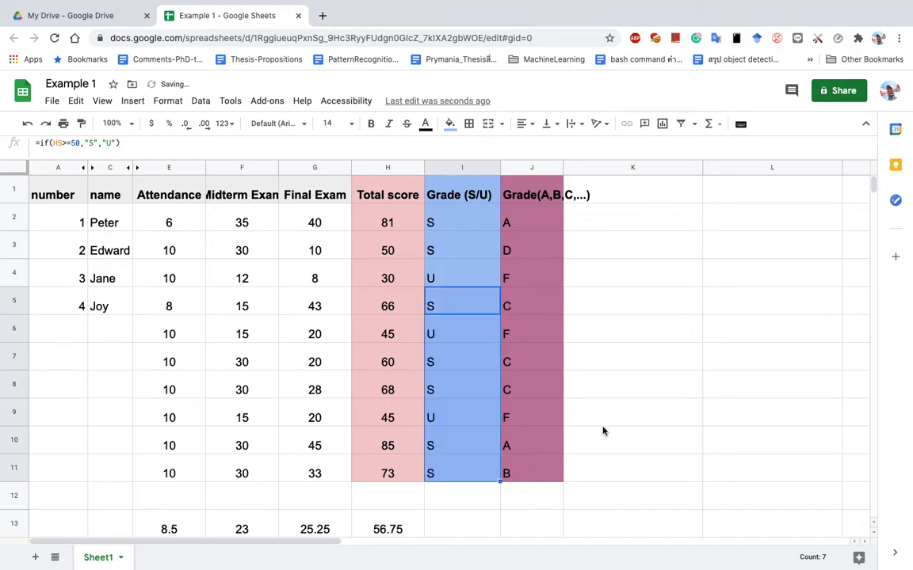
Review the letter-grade, S/U, total, average, minimum and maximum score formulas.
{"action": "left_click", "coordinate": [509, 480]}
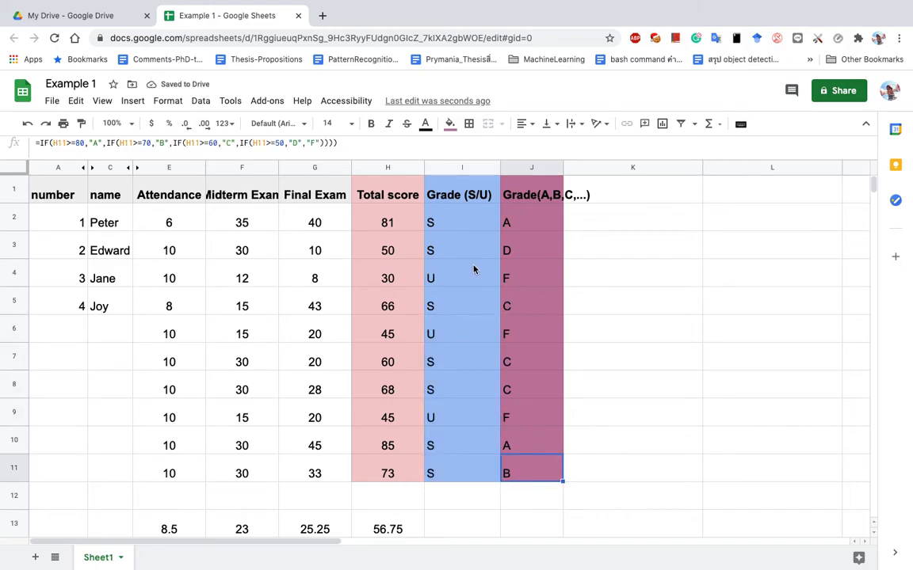
{"action": "left_click", "coordinate": [463, 231]}
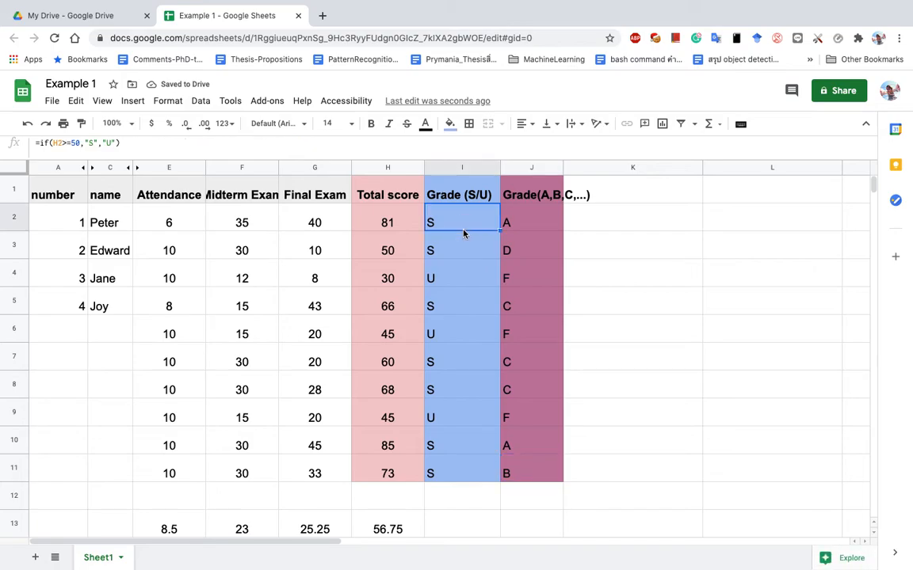
{"action": "left_click", "coordinate": [374, 230]}
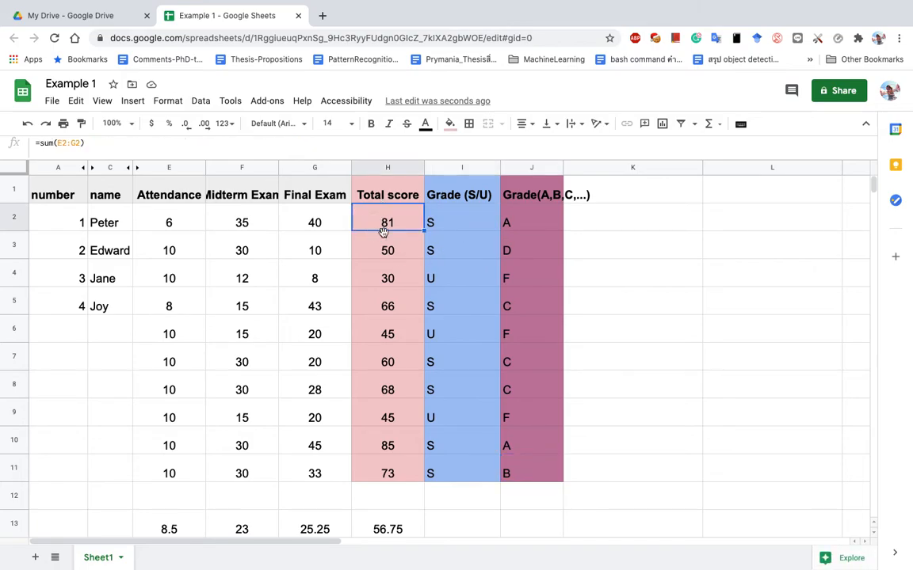
{"action": "left_click", "coordinate": [381, 531]}
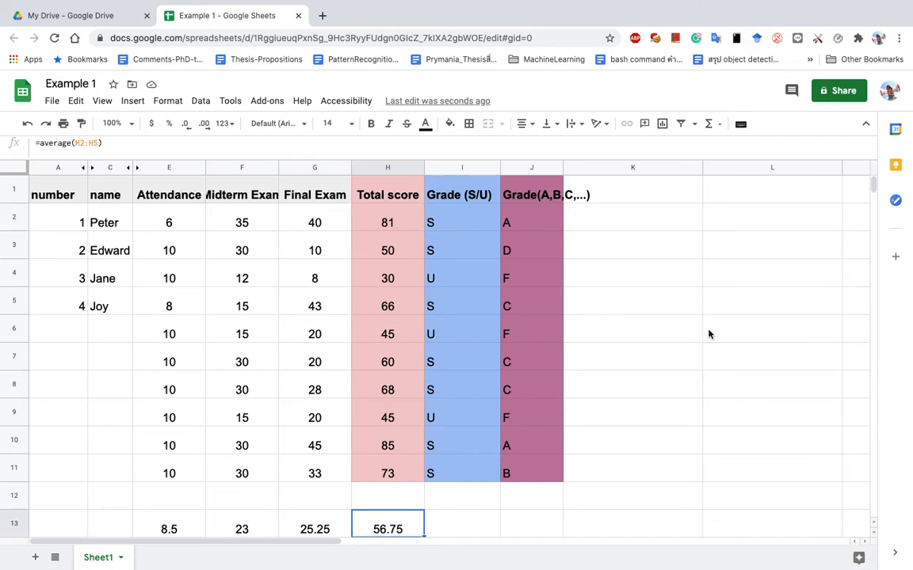
{"action": "scroll", "coordinate": [709, 334], "scroll_direction": "down", "scroll_amount": 3}
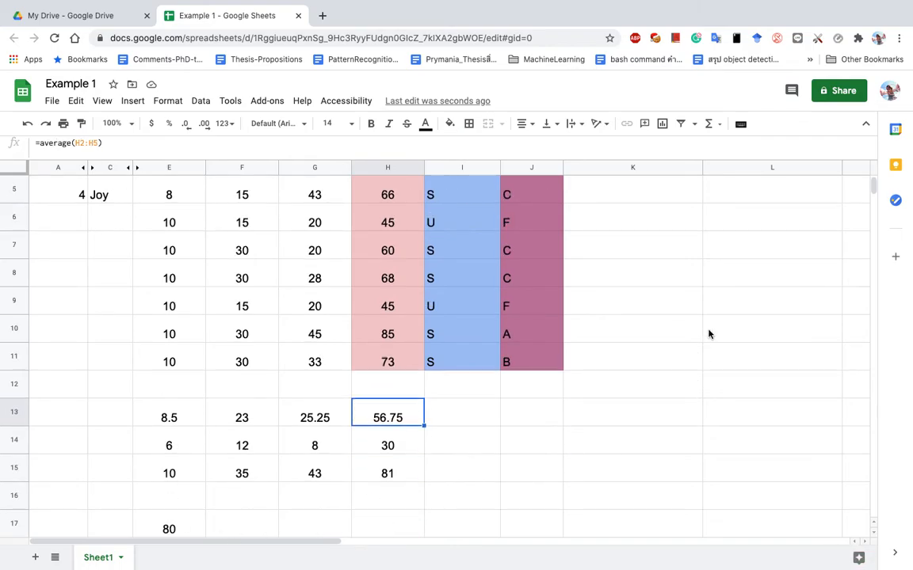
{"action": "left_click", "coordinate": [387, 449]}
{"action": "left_click", "coordinate": [391, 478]}
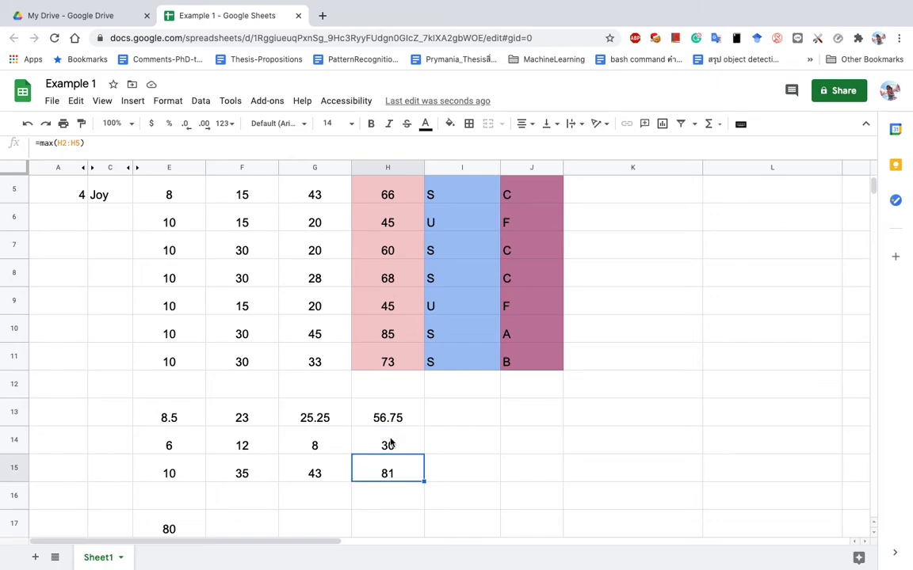
{"action": "scroll", "coordinate": [428, 396], "scroll_direction": "up", "scroll_amount": 3}
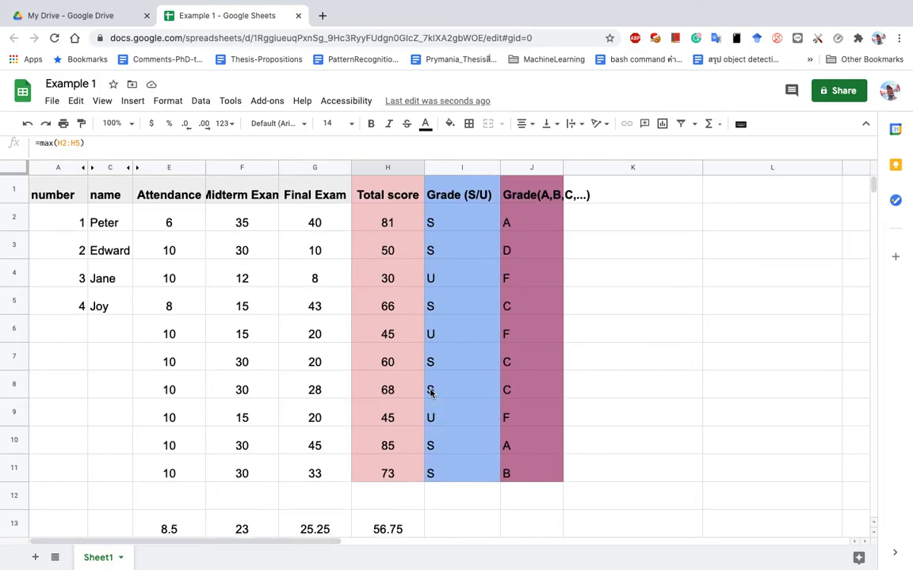
{"action": "left_click", "coordinate": [457, 228]}
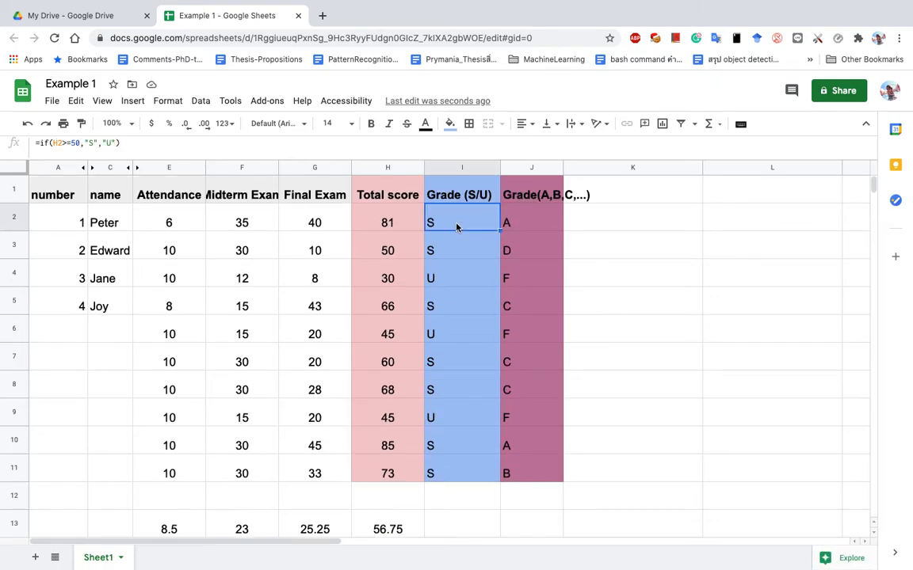
{"action": "left_click", "coordinate": [546, 223]}
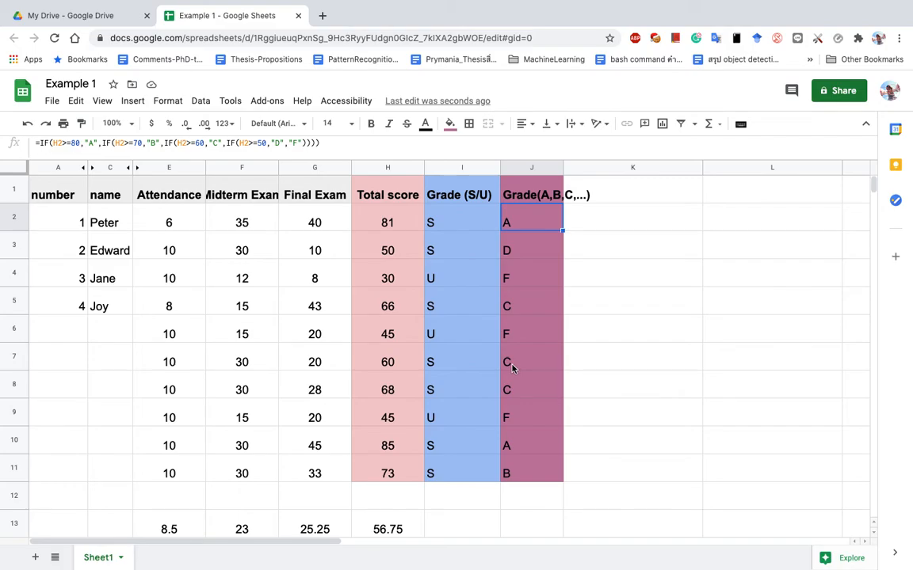
{"action": "scroll", "coordinate": [230, 482], "scroll_direction": "down", "scroll_amount": 5}
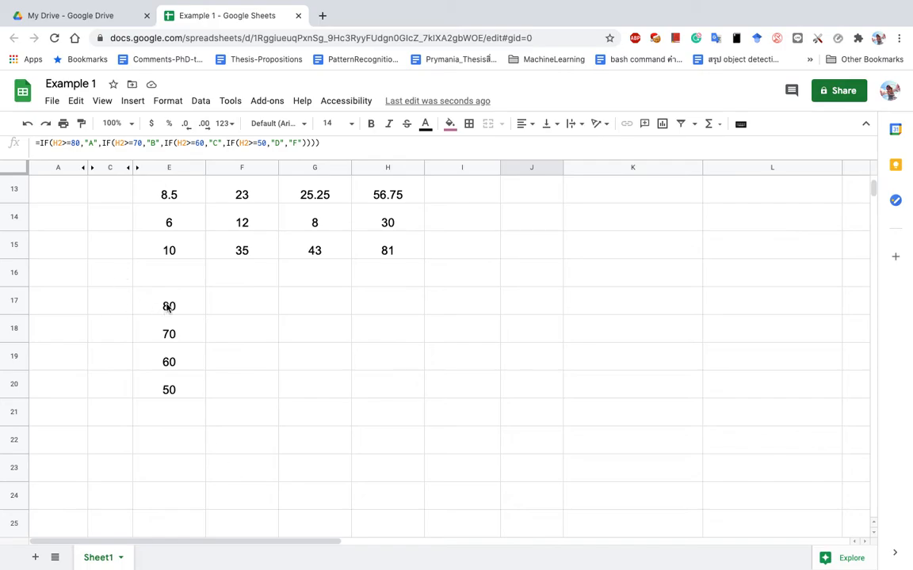
Type the grade letters A, B, C and D down a column below the table.
{"action": "left_click", "coordinate": [161, 308]}
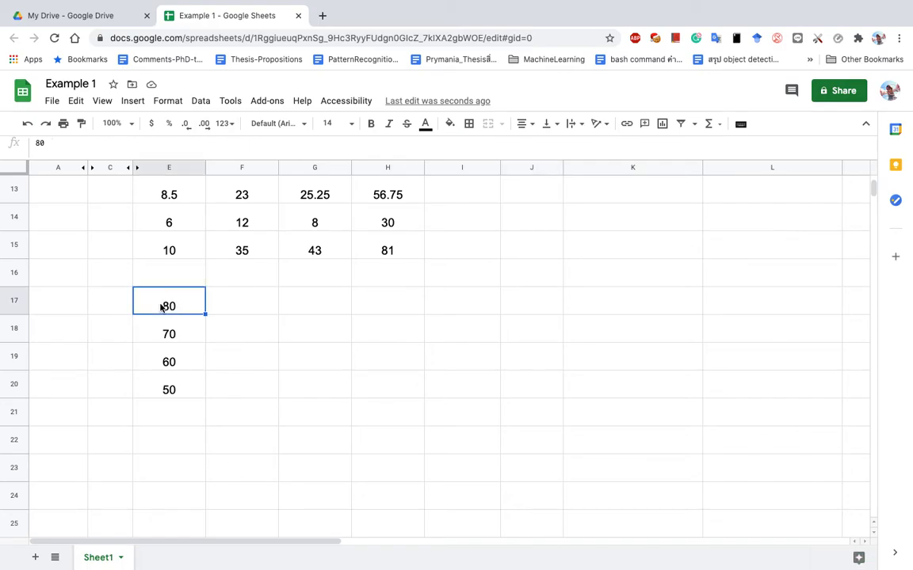
{"action": "type", "text": "A"}
{"action": "key", "text": "Return"}
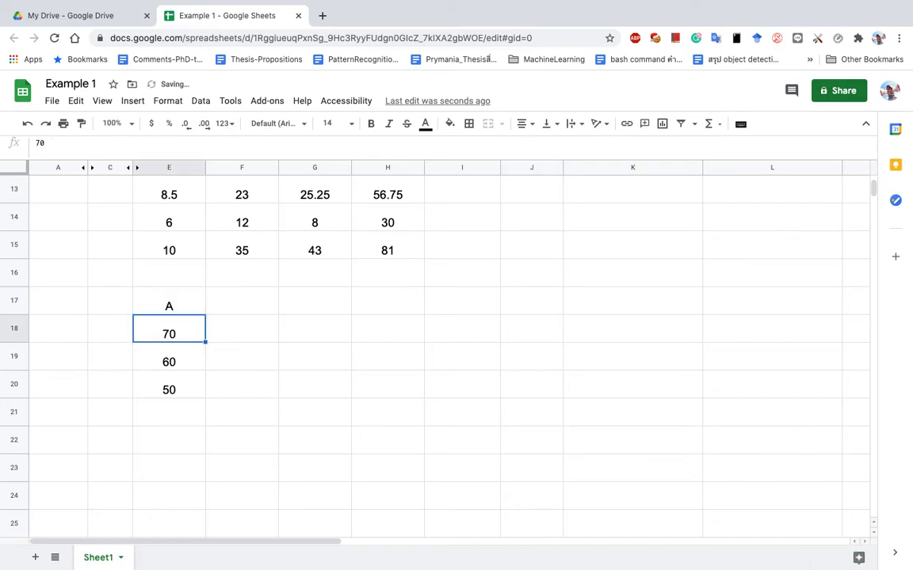
{"action": "type", "text": "B"}
{"action": "key", "text": "Return"}
{"action": "type", "text": "C"}
{"action": "key", "text": "Return"}
{"action": "type", "text": "D"}
{"action": "left_click", "coordinate": [169, 305]}
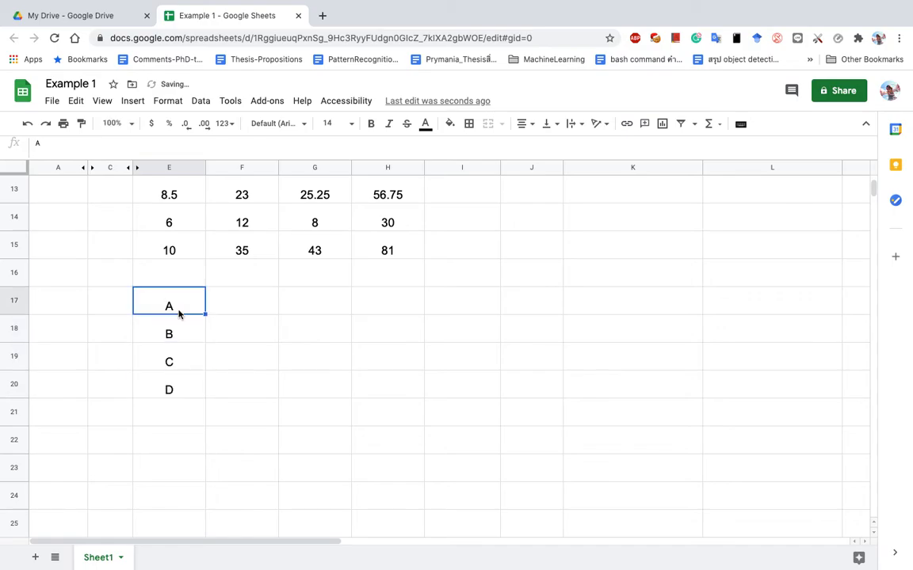
{"action": "scroll", "coordinate": [181, 318], "scroll_direction": "down", "scroll_amount": 2}
{"action": "scroll", "coordinate": [183, 318], "scroll_direction": "up", "scroll_amount": 2}
{"action": "scroll", "coordinate": [182, 319], "scroll_direction": "up", "scroll_amount": 2}
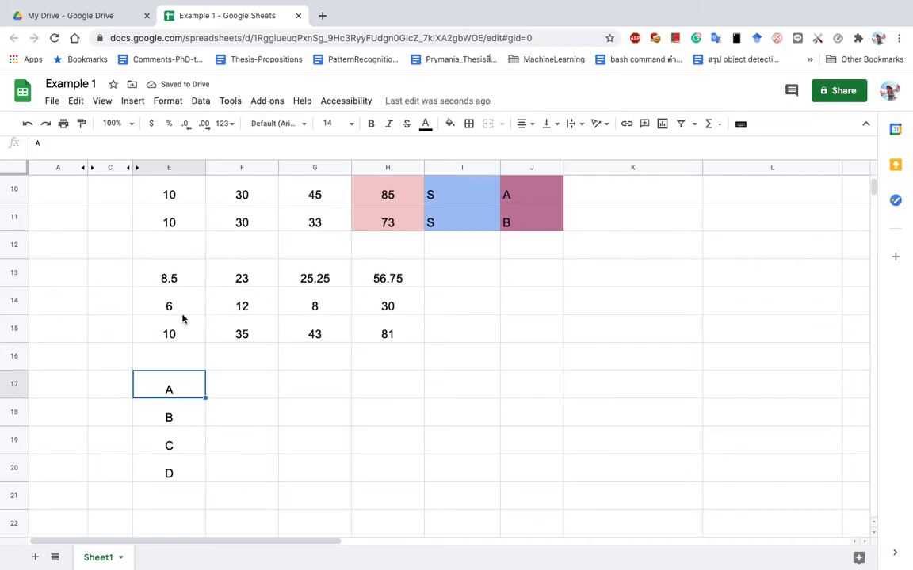
Insert four rows above the summary figures and copy the A–D letters into F13:F16.
{"action": "left_click", "coordinate": [19, 306]}
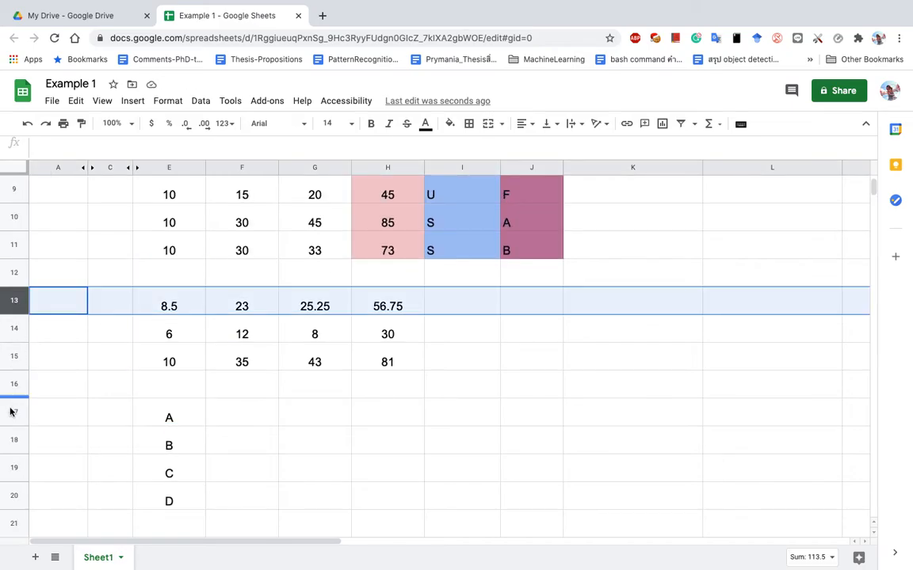
{"action": "left_click", "coordinate": [12, 386], "text": "shift"}
{"action": "right_click", "coordinate": [13, 386]}
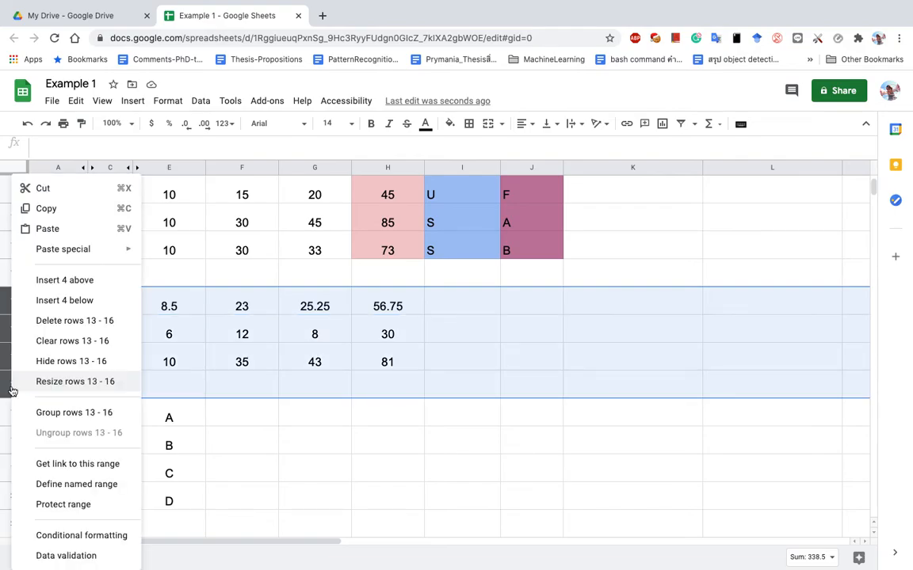
{"action": "left_click", "coordinate": [82, 282]}
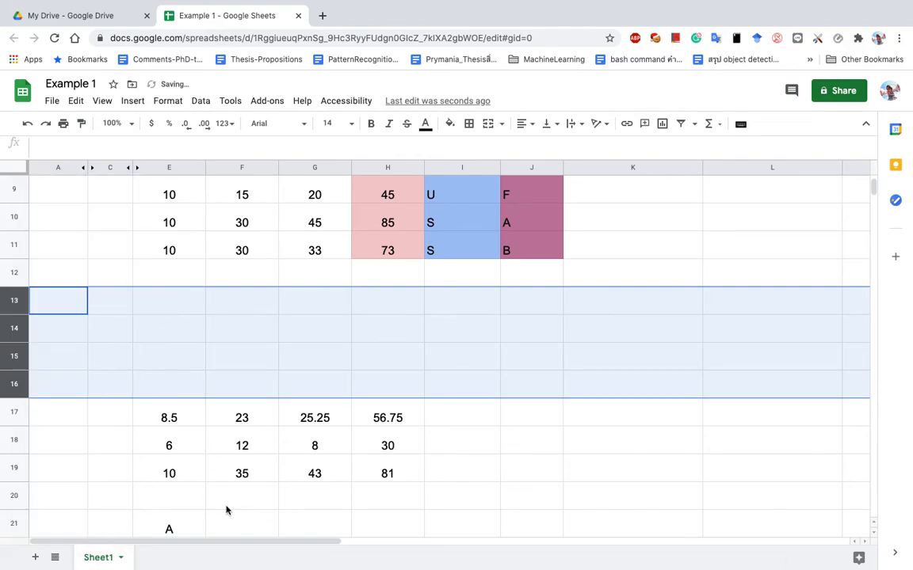
{"action": "scroll", "coordinate": [226, 511], "scroll_direction": "down", "scroll_amount": 1}
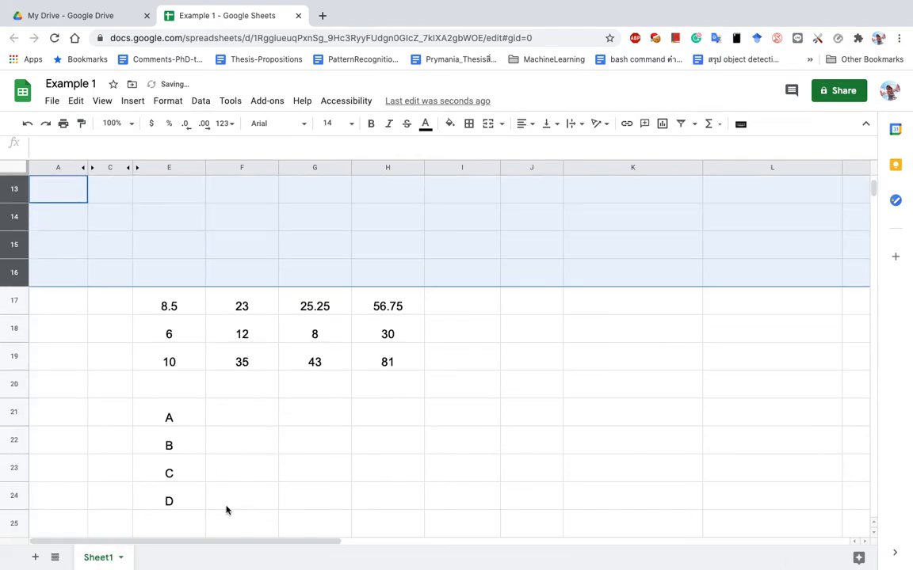
{"action": "left_click", "coordinate": [175, 505], "text": "shift"}
{"action": "key", "text": "ctrl+c"}
{"action": "scroll", "coordinate": [176, 503], "scroll_direction": "up", "scroll_amount": 3}
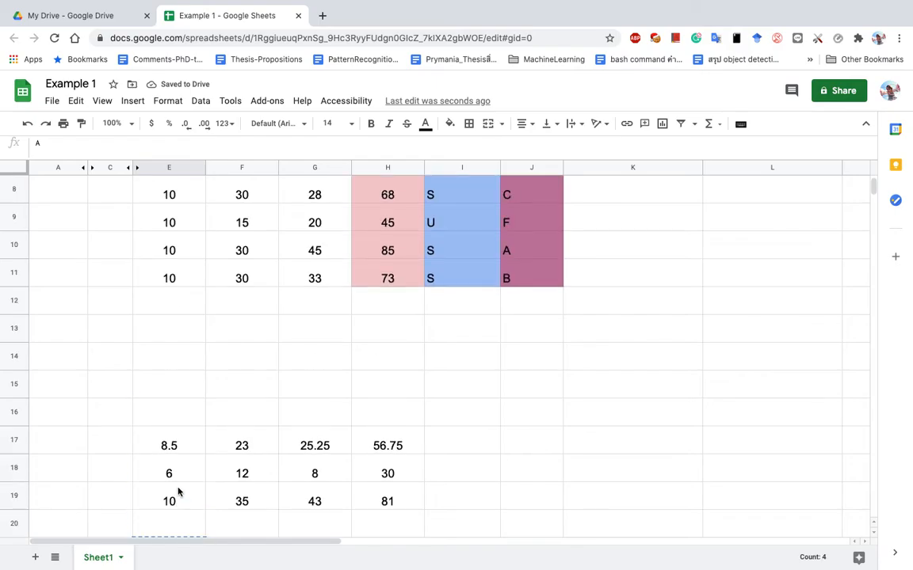
{"action": "scroll", "coordinate": [244, 341], "scroll_direction": "up", "scroll_amount": 1}
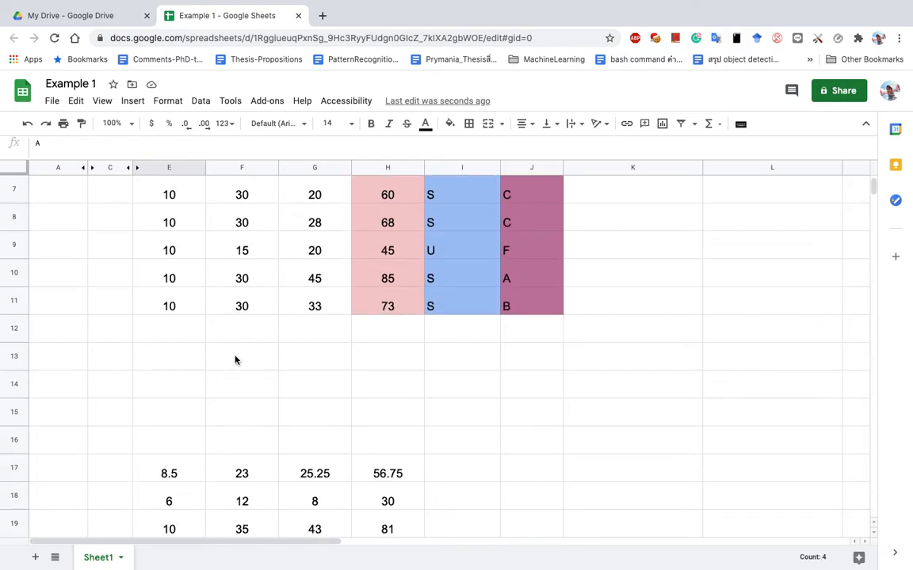
{"action": "left_click", "coordinate": [234, 360]}
{"action": "key", "text": "ctrl+v"}
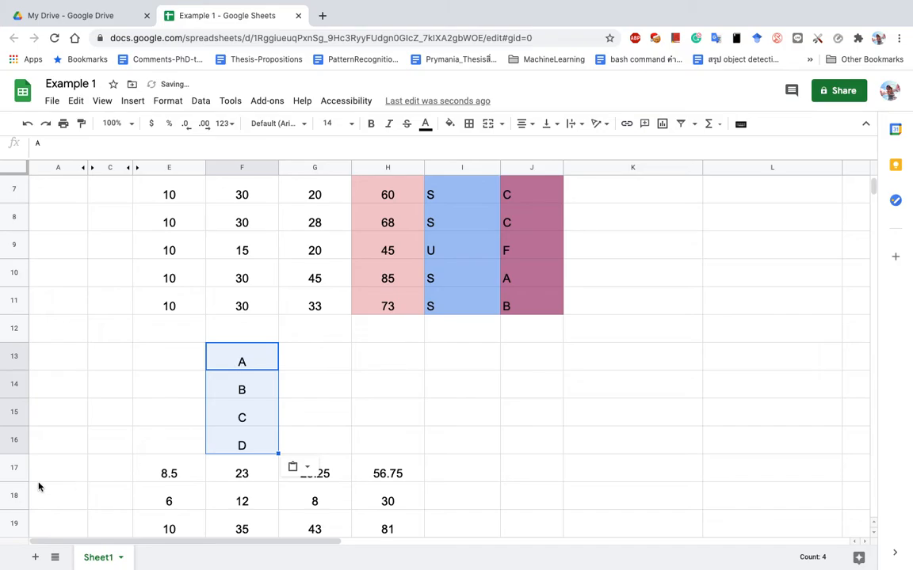
Insert two more rows above the average figures and add the letter F in F17.
{"action": "left_click", "coordinate": [17, 466]}
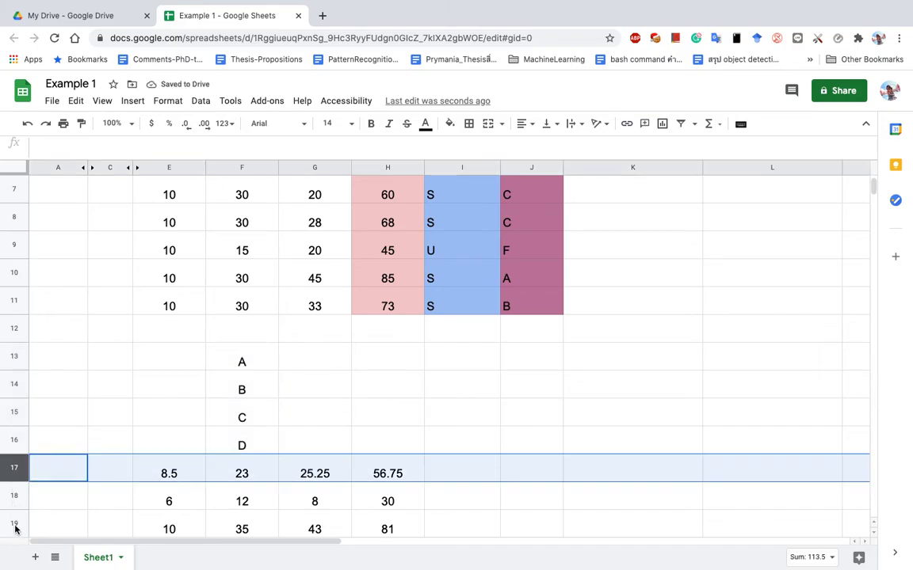
{"action": "left_click", "coordinate": [16, 493], "text": "shift"}
{"action": "right_click", "coordinate": [16, 494]}
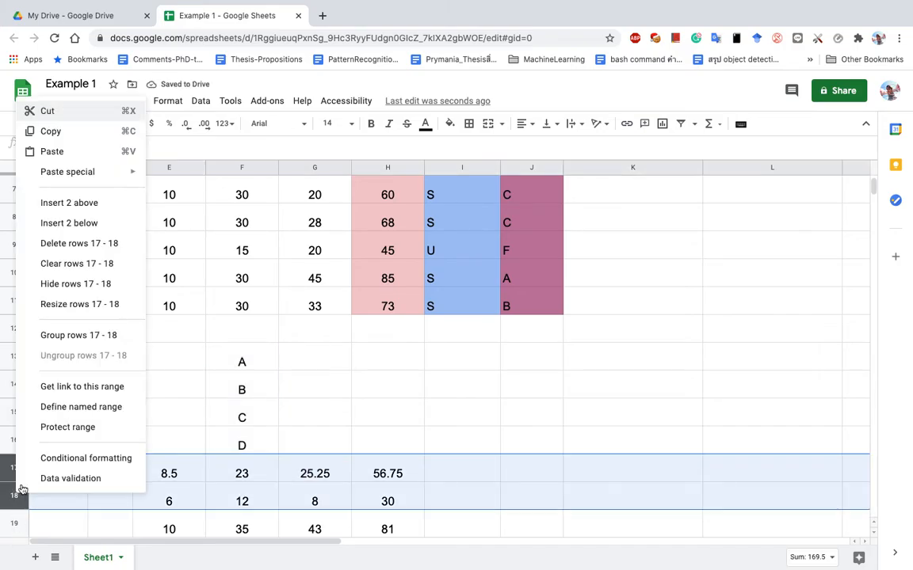
{"action": "left_click", "coordinate": [76, 203]}
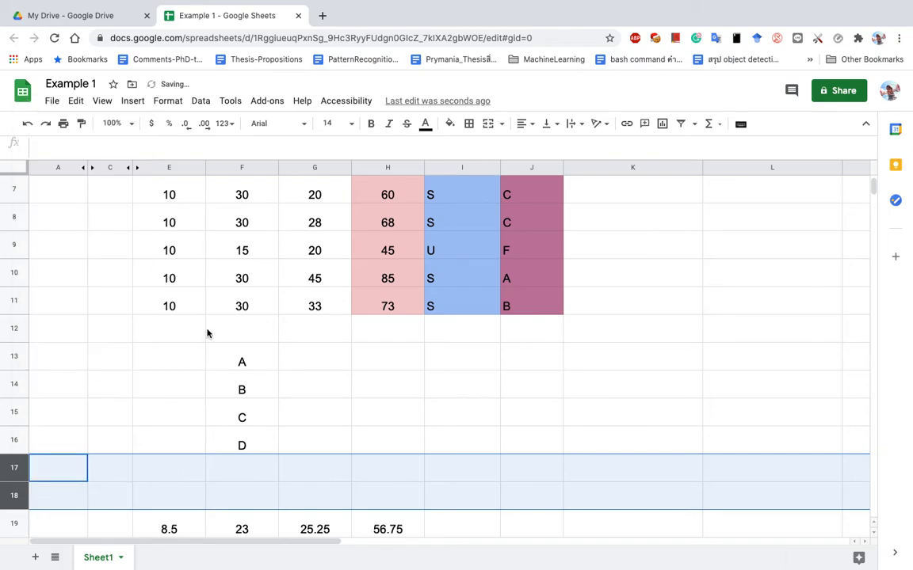
{"action": "left_click", "coordinate": [256, 364]}
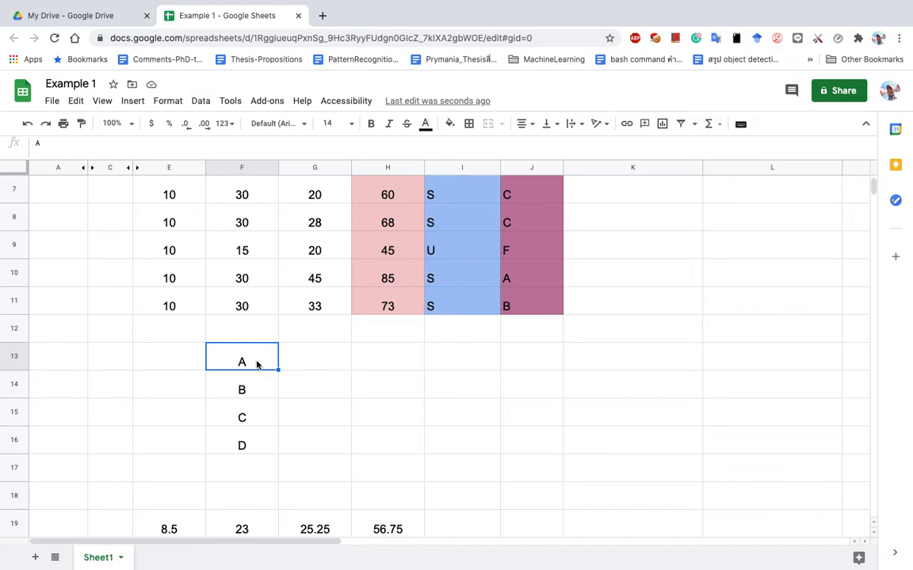
{"action": "left_click", "coordinate": [240, 473]}
{"action": "type", "text": "F"}
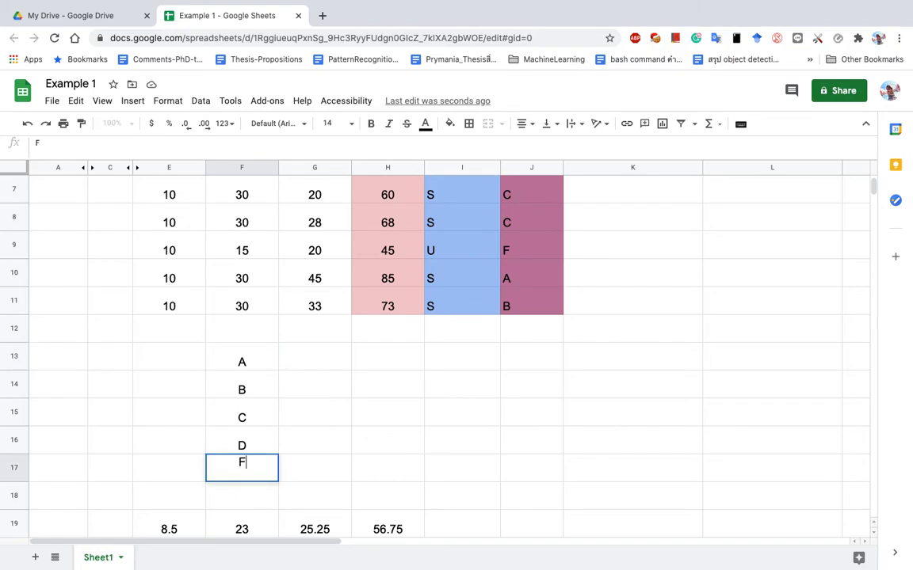
{"action": "left_click", "coordinate": [299, 386]}
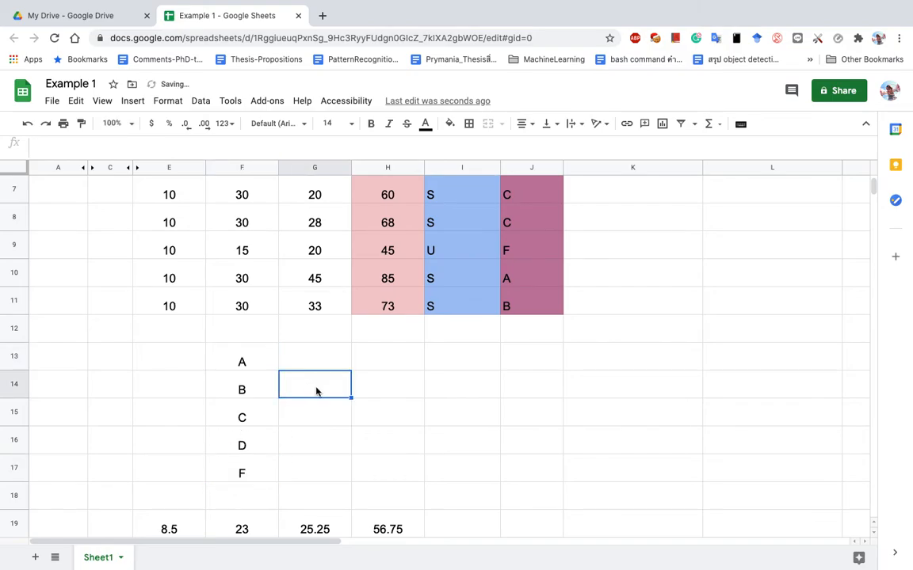
{"action": "scroll", "coordinate": [317, 389], "scroll_direction": "up", "scroll_amount": 3}
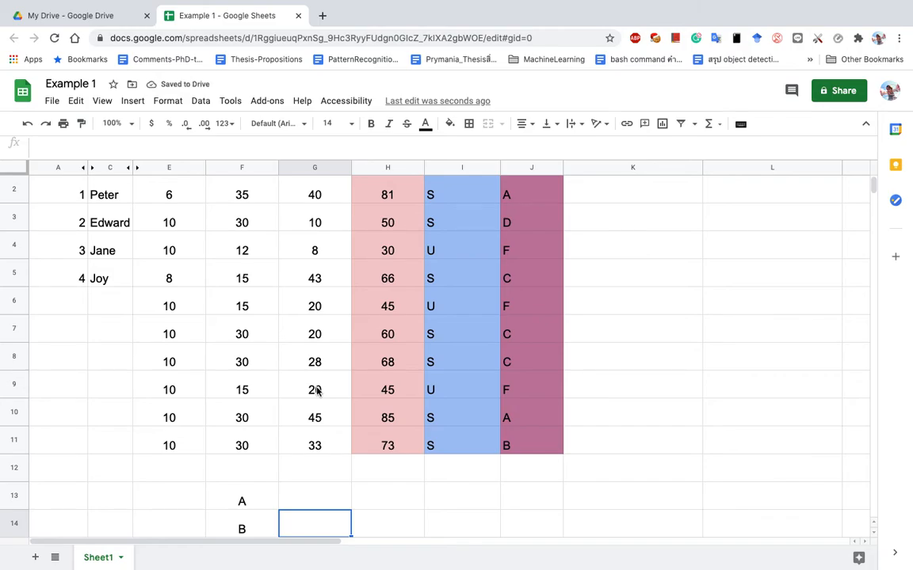
{"action": "scroll", "coordinate": [315, 390], "scroll_direction": "up", "scroll_amount": 1}
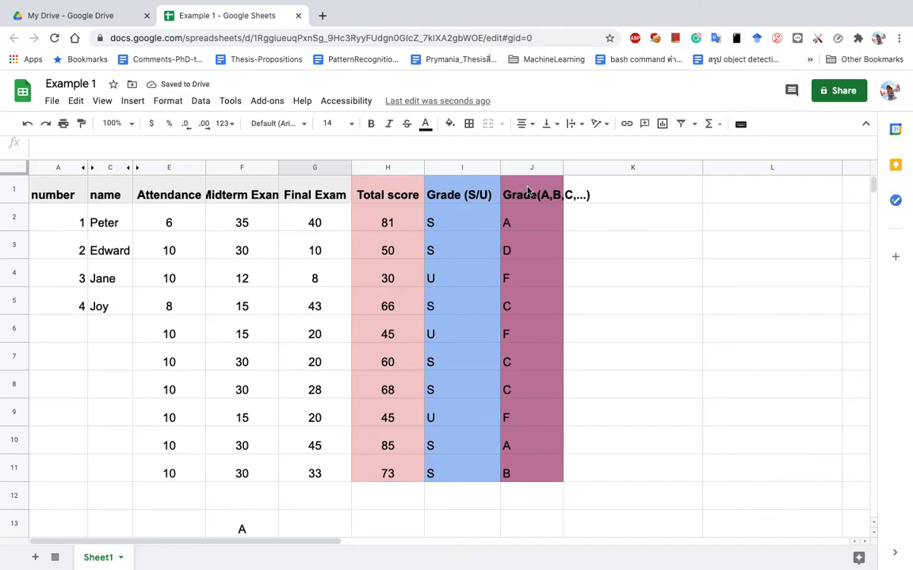
Extend the student numbering in column A down to row 11 so it runs 1 to 10.
{"action": "left_click", "coordinate": [57, 338]}
{"action": "left_click", "coordinate": [79, 283]}
{"action": "left_click_drag", "start_coordinate": [80, 294], "coordinate": [79, 483]}
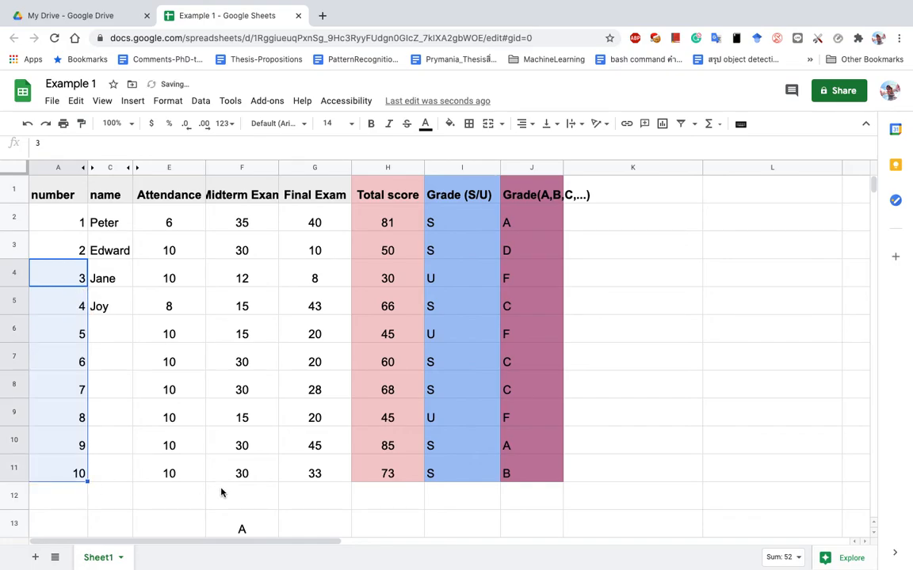
Check the letter-grade IF formulas in cells J2, J10 and J11.
{"action": "left_click", "coordinate": [532, 219]}
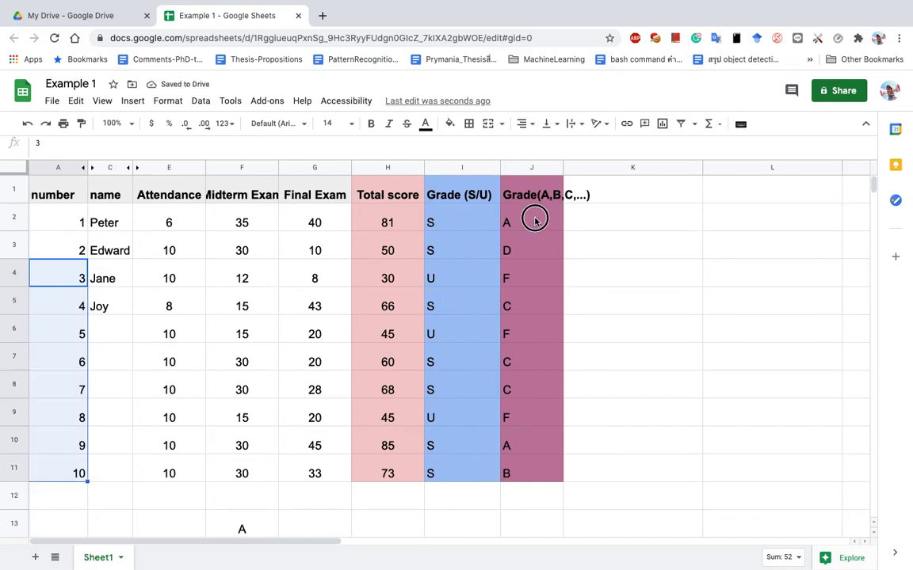
{"action": "left_click", "coordinate": [544, 453]}
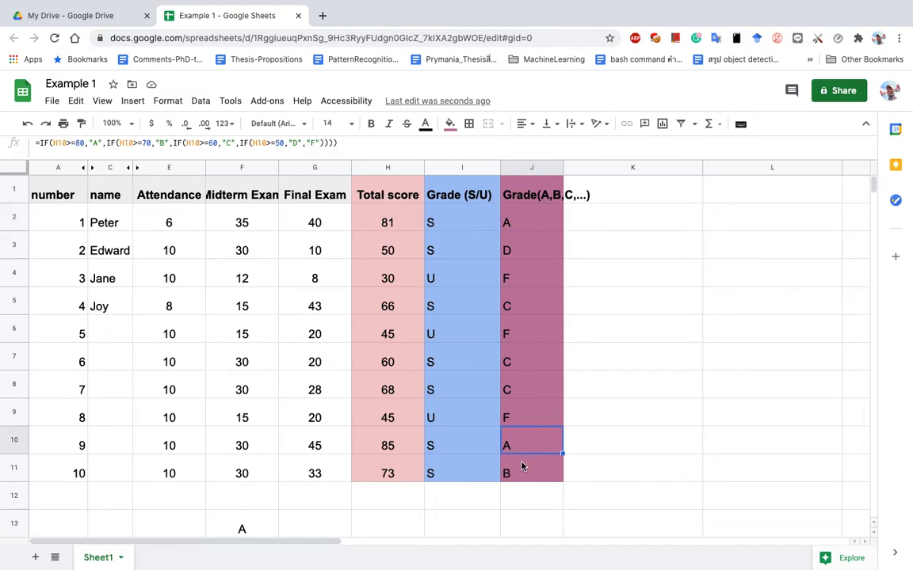
{"action": "left_click", "coordinate": [528, 474]}
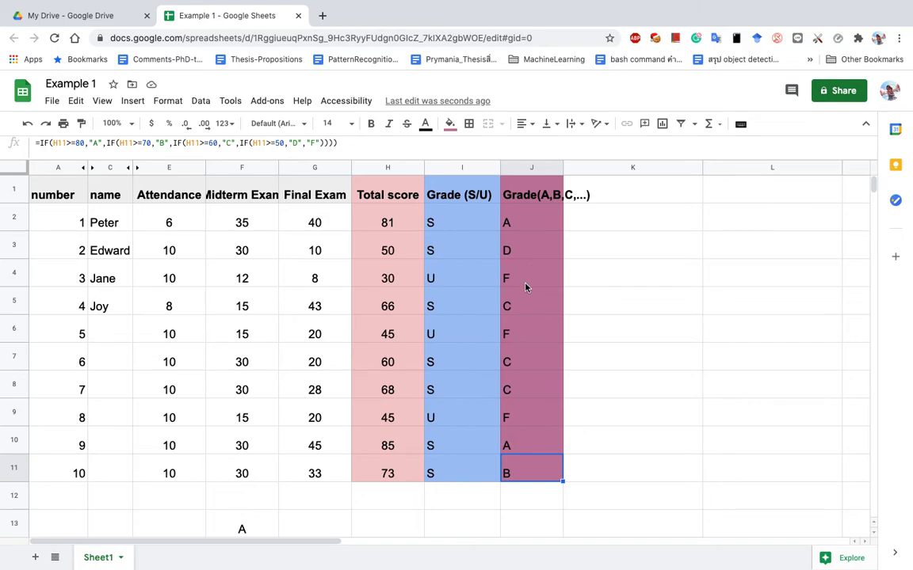
{"action": "scroll", "coordinate": [525, 287], "scroll_direction": "down", "scroll_amount": 2}
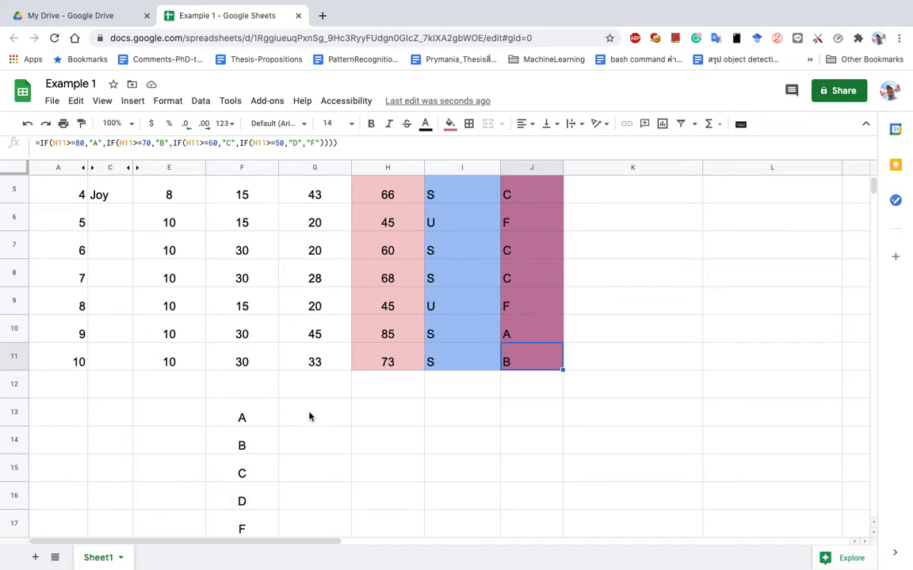
{"action": "scroll", "coordinate": [309, 417], "scroll_direction": "down", "scroll_amount": 1}
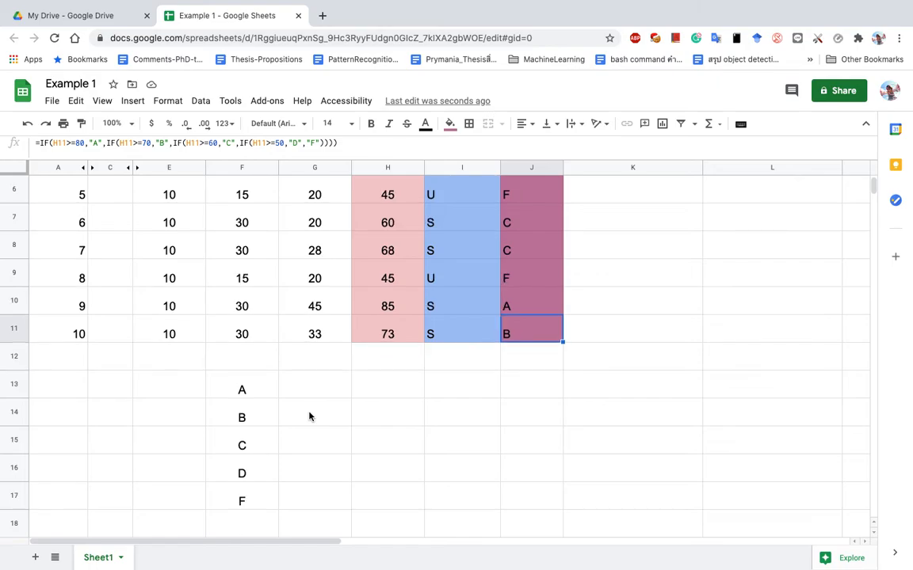
Begin a =countif( formula in cell G13 beside grade letter A.
{"action": "left_click", "coordinate": [307, 385]}
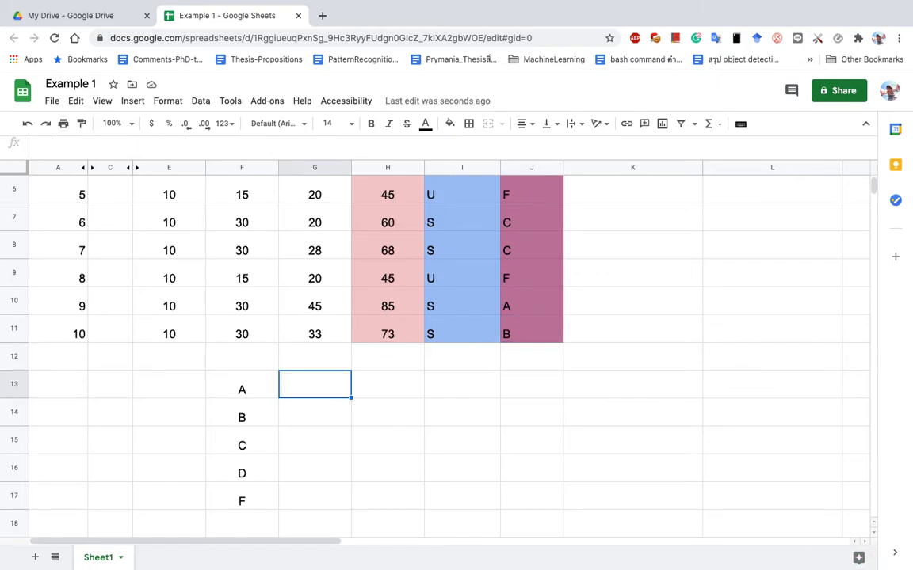
{"action": "type", "text": "="}
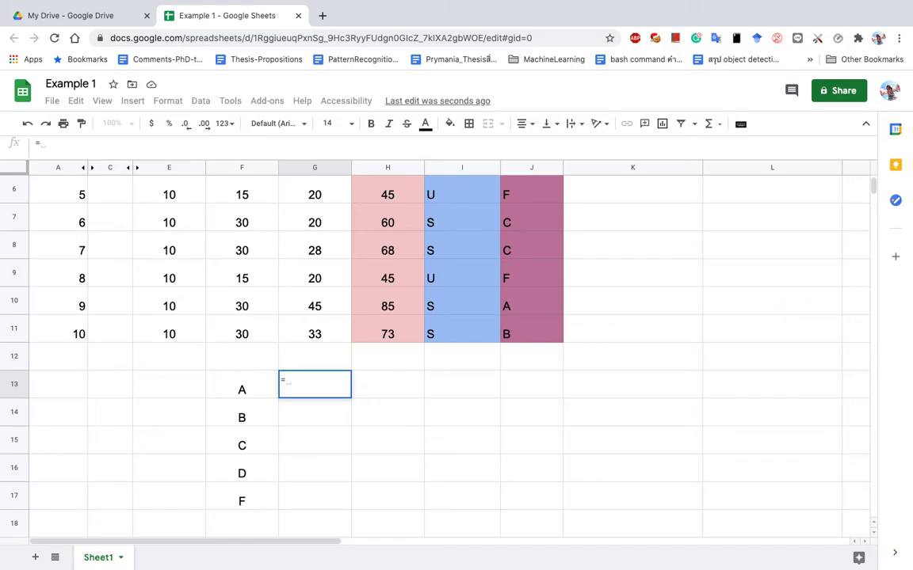
{"action": "type", "text": "count"}
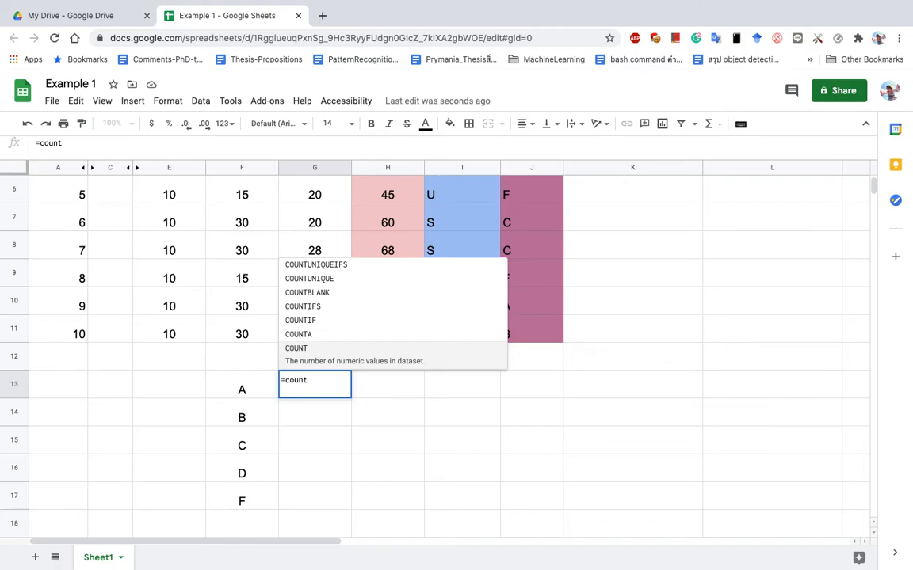
{"action": "type", "text": "if"}
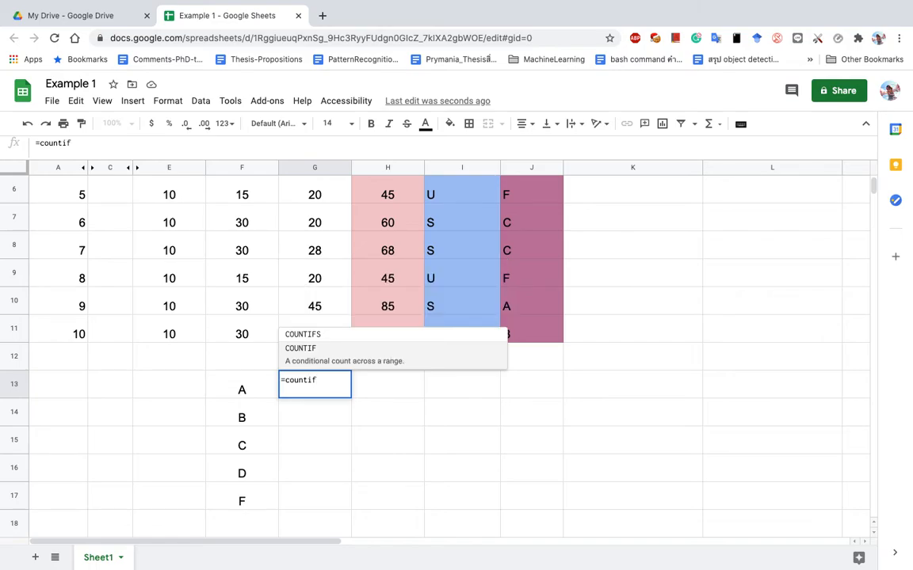
{"action": "type", "text": "("}
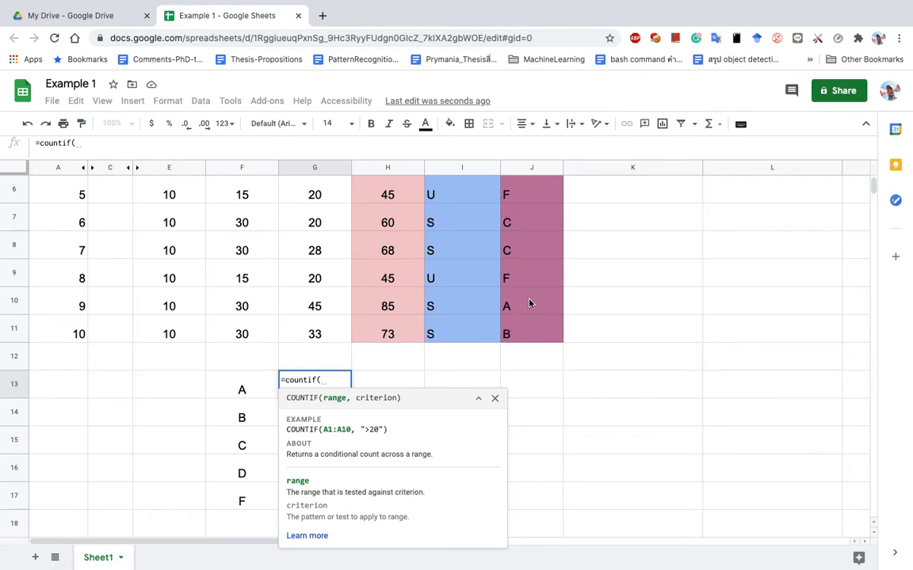
Try grade references in the formula: J3, then the range J2:J11, and back to J2.
{"action": "left_click", "coordinate": [525, 269]}
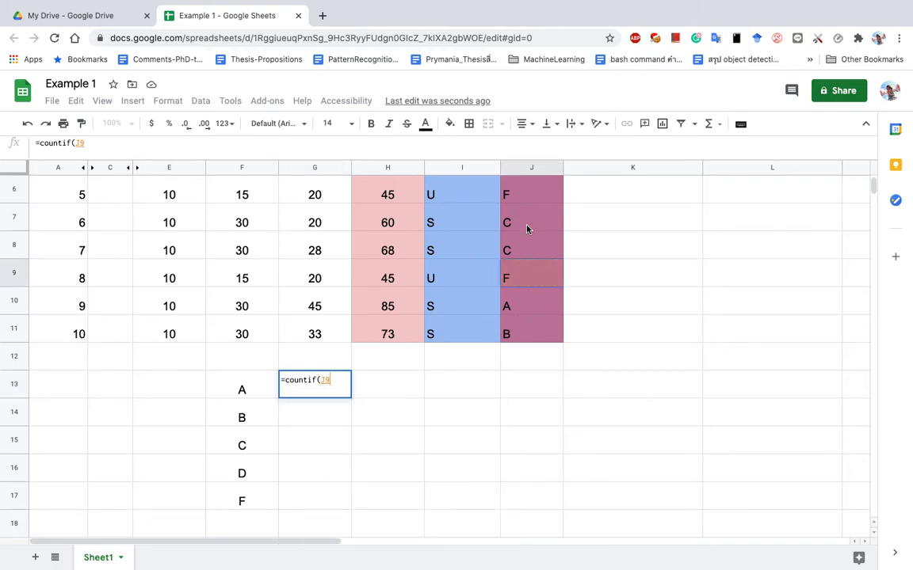
{"action": "scroll", "coordinate": [675, 239], "scroll_direction": "down", "scroll_amount": 2}
{"action": "scroll", "coordinate": [674, 239], "scroll_direction": "up", "scroll_amount": 3}
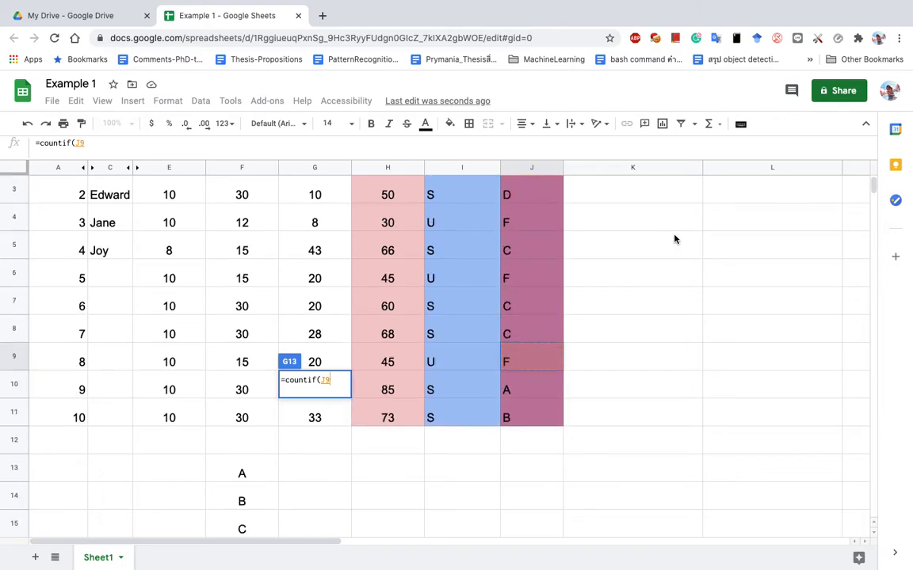
{"action": "left_click", "coordinate": [558, 196]}
{"action": "scroll", "coordinate": [523, 206], "scroll_direction": "up", "scroll_amount": 2}
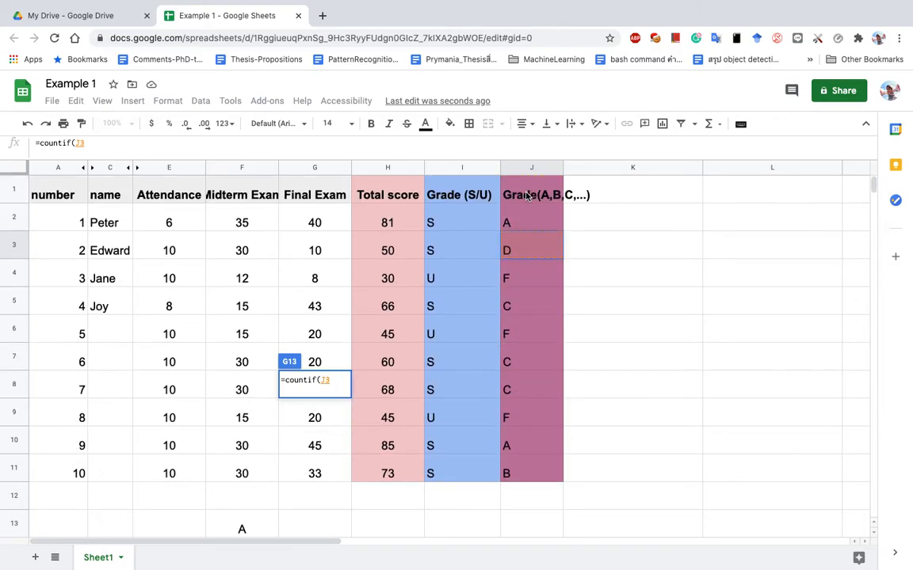
{"action": "left_click", "coordinate": [521, 212]}
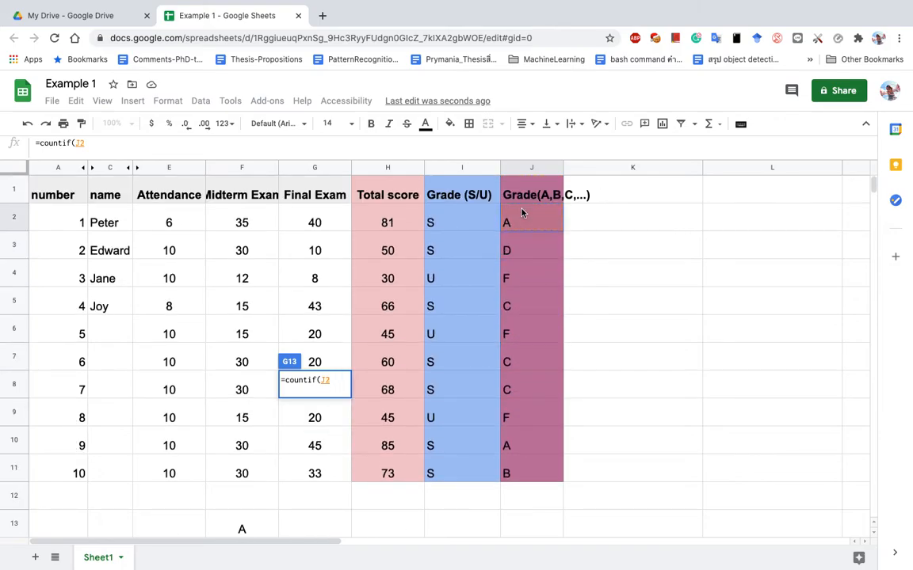
{"action": "left_click_drag", "start_coordinate": [521, 213], "coordinate": [526, 481]}
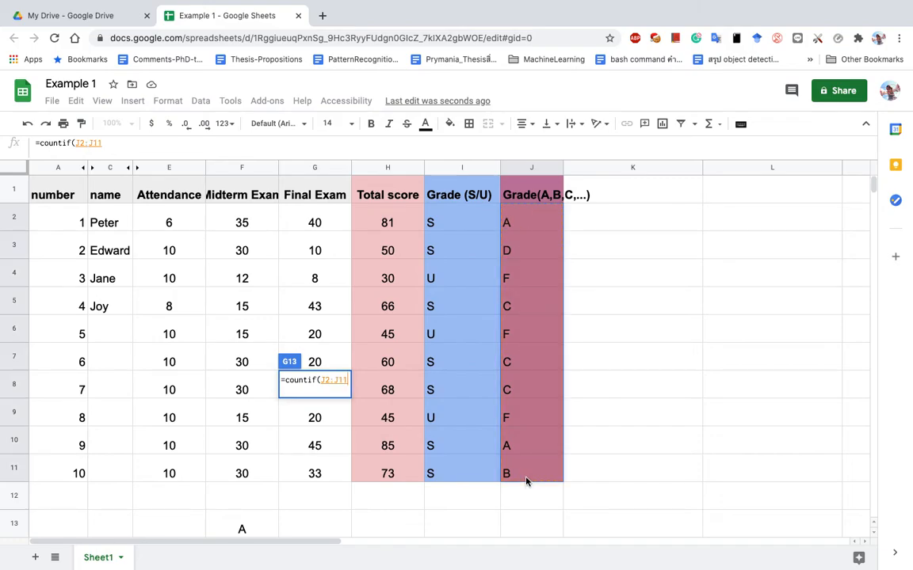
{"action": "left_click", "coordinate": [638, 369]}
{"action": "left_click", "coordinate": [525, 225]}
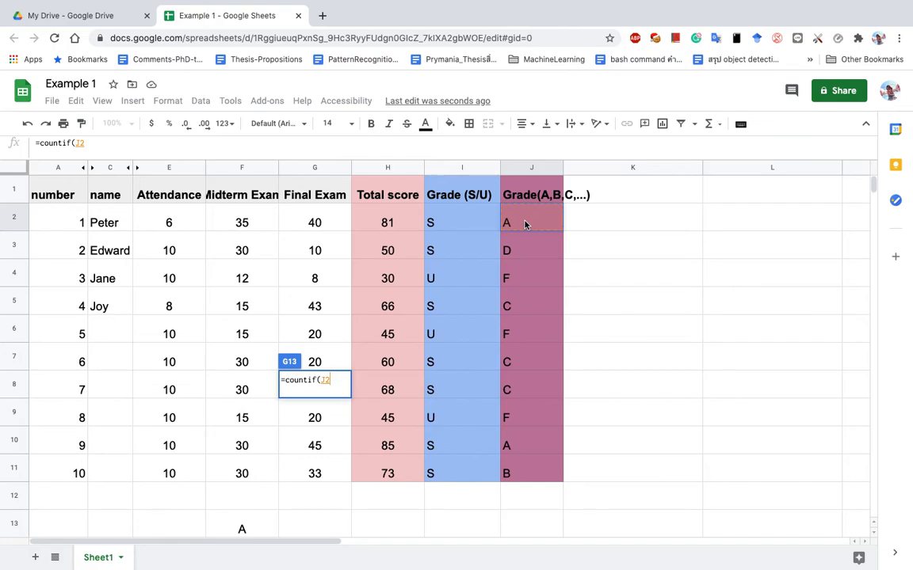
Discard the draft, retype =countif( in G13 and start its range at J2.
{"action": "key", "text": "Escape"}
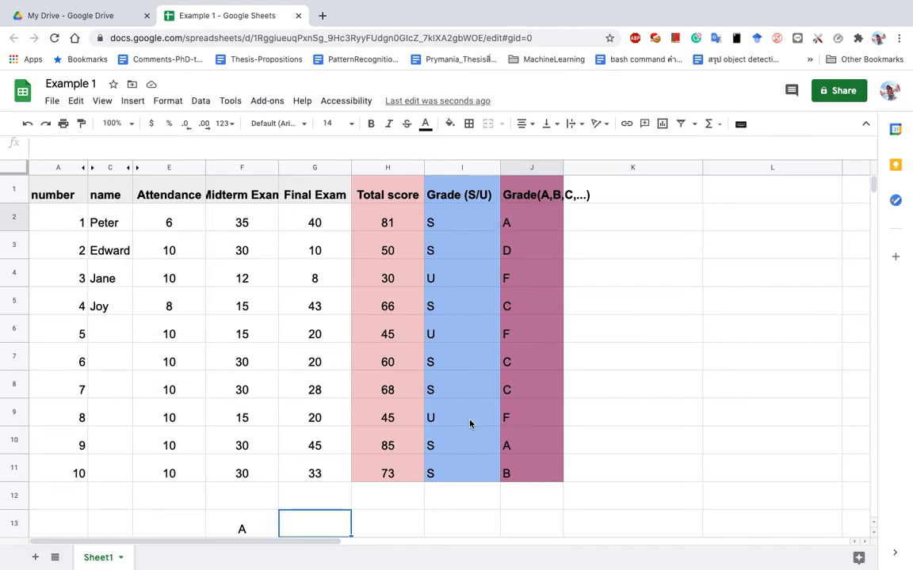
{"action": "type", "text": "="}
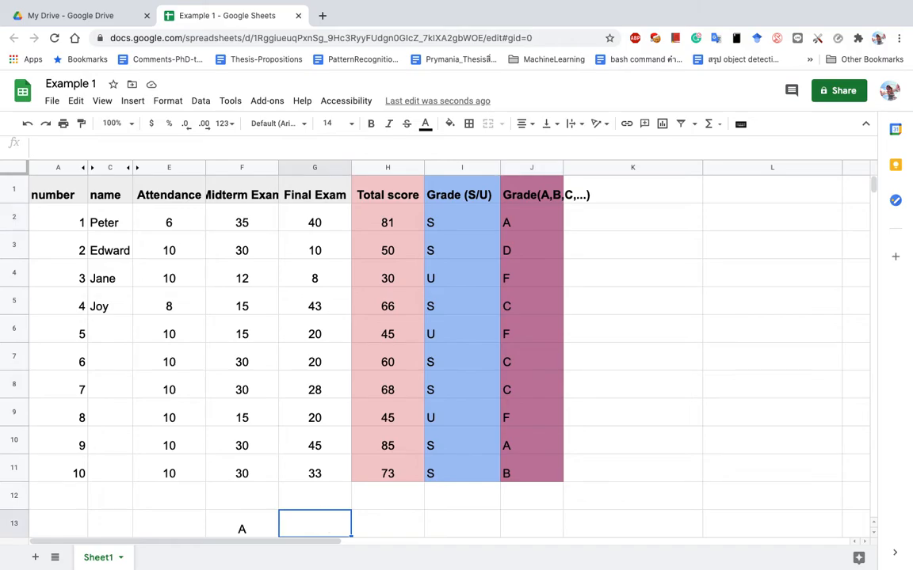
{"action": "type", "text": "c"}
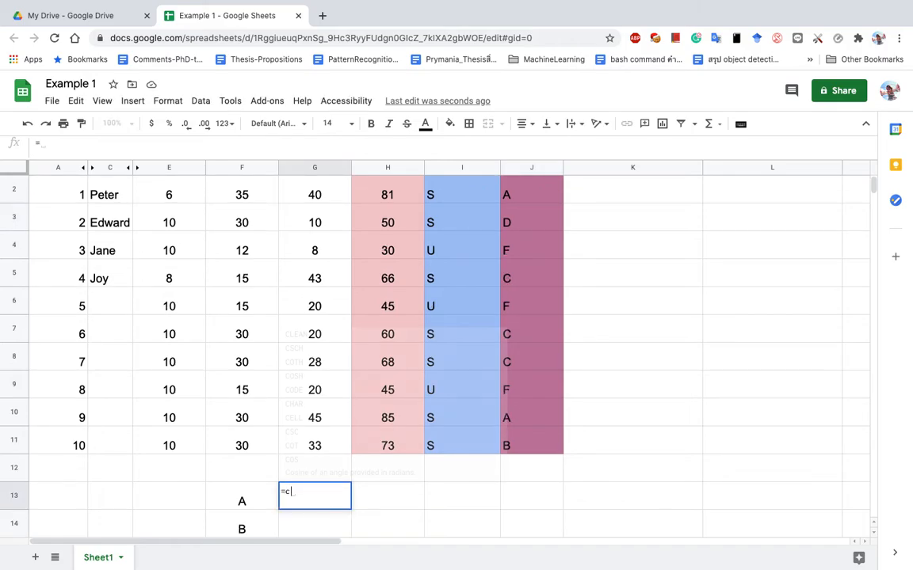
{"action": "type", "text": "ountif("}
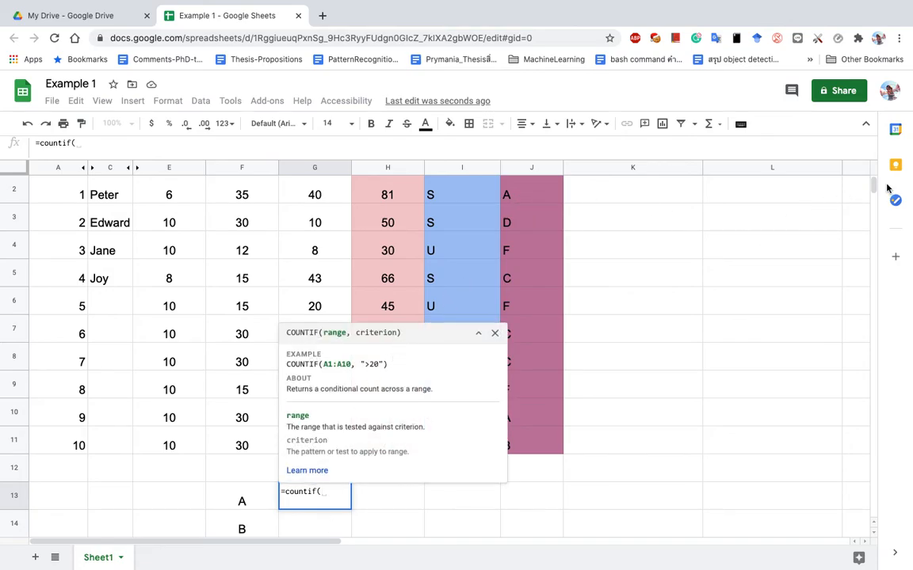
{"action": "scroll", "coordinate": [874, 159], "scroll_direction": "up", "scroll_amount": 1}
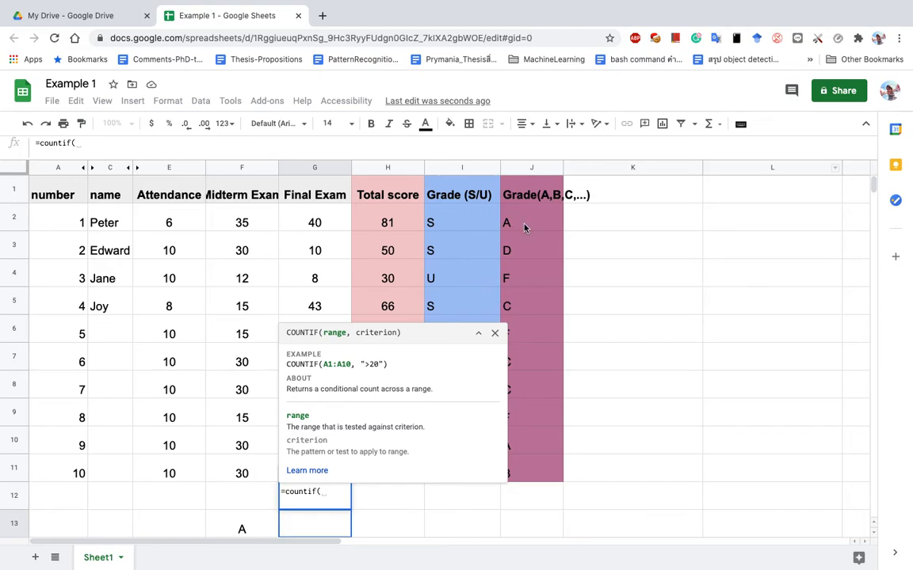
{"action": "left_click", "coordinate": [528, 228]}
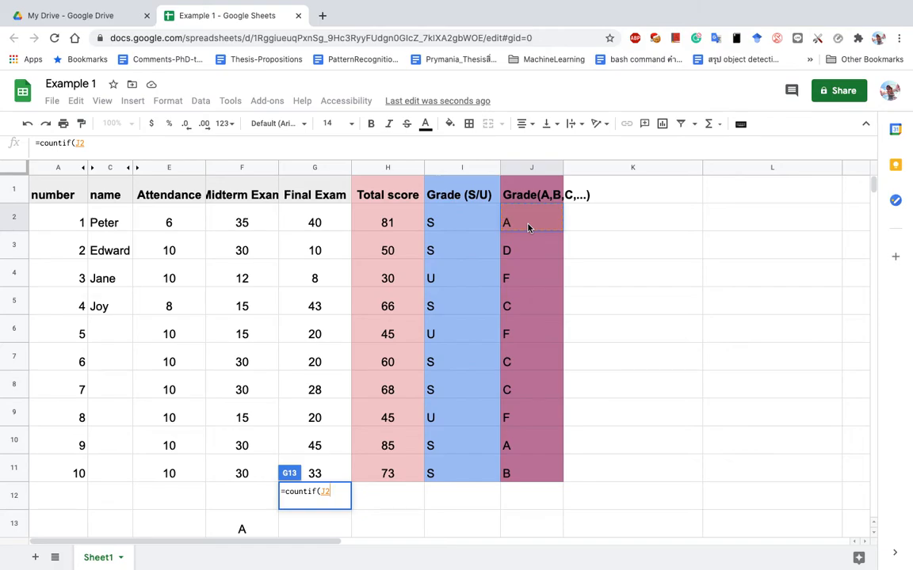
Complete G13 as =countif(J2:J11,"A"), which counts 2 A grades.
{"action": "left_click", "coordinate": [527, 476], "text": "shift"}
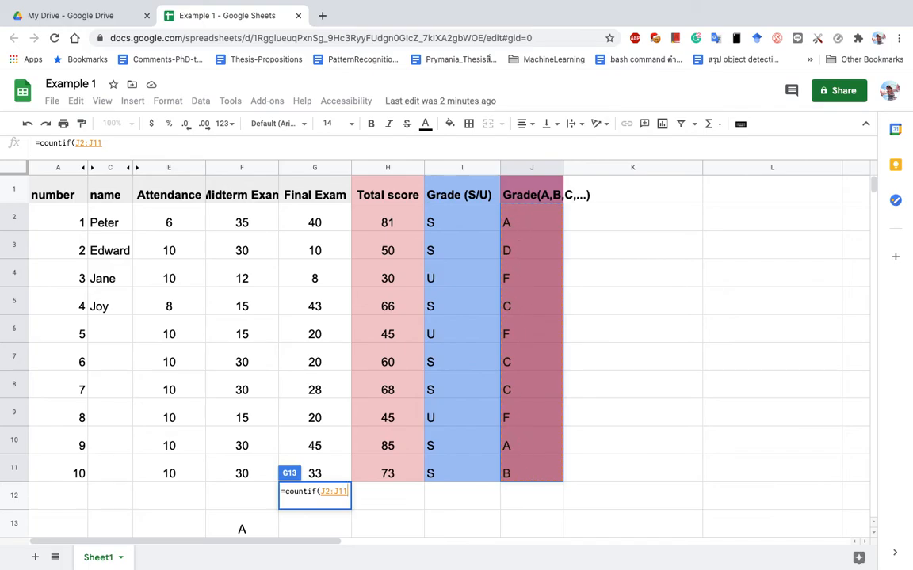
{"action": "type", "text": ","}
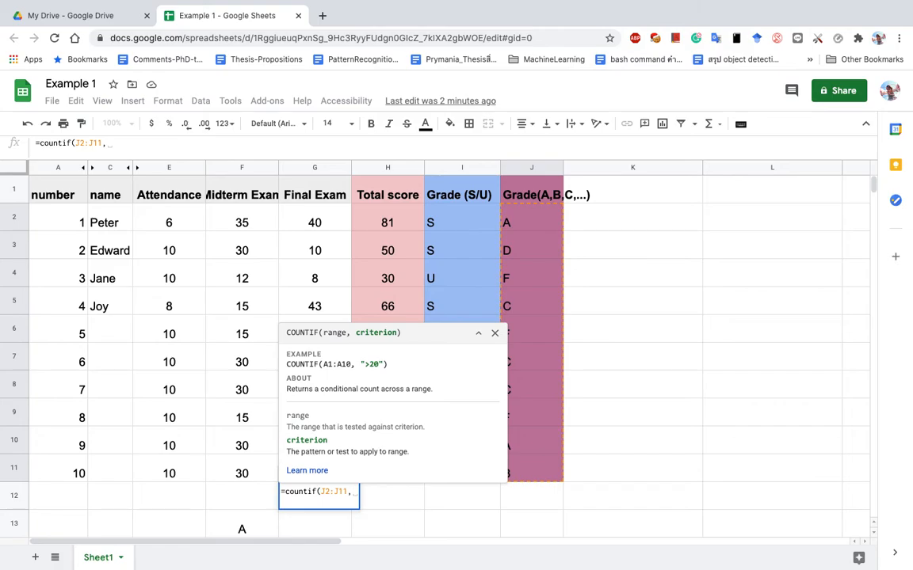
{"action": "type", "text": "\"A"}
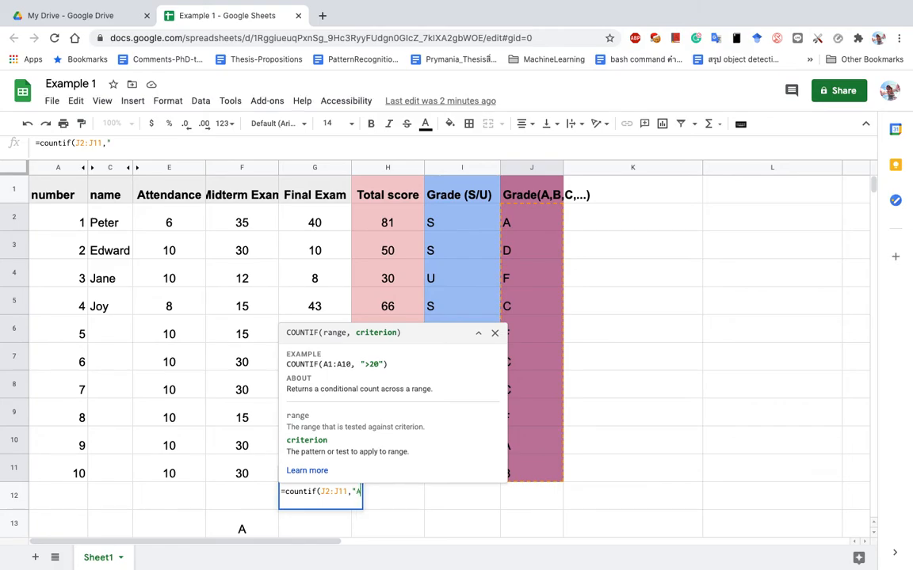
{"action": "type", "text": "\")"}
{"action": "key", "text": "Return"}
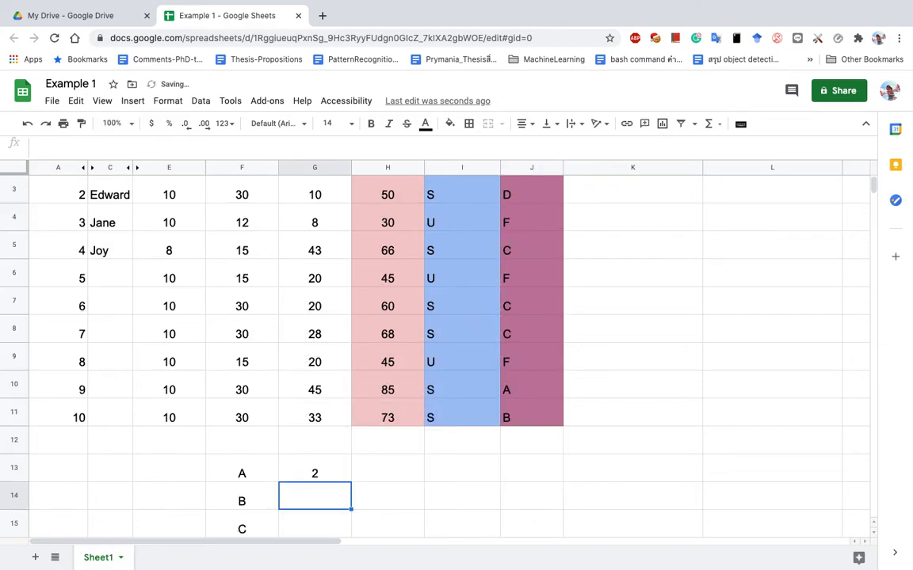
{"action": "left_click", "coordinate": [325, 474]}
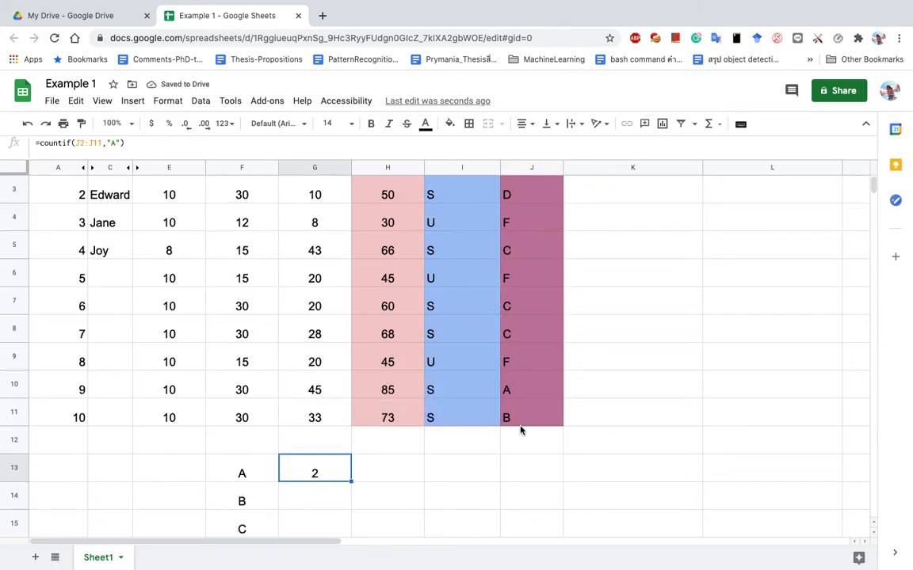
{"action": "scroll", "coordinate": [521, 432], "scroll_direction": "up", "scroll_amount": 2}
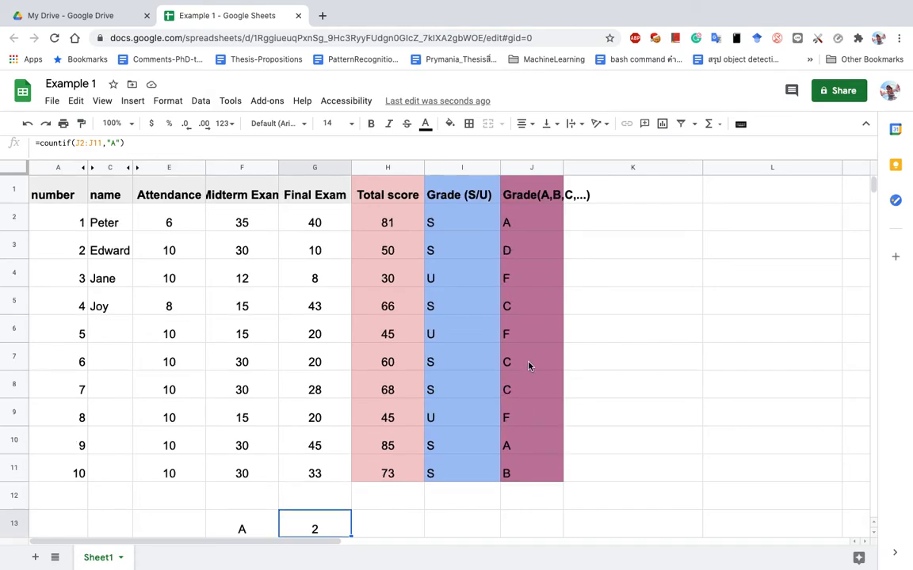
{"action": "left_click_drag", "start_coordinate": [520, 218], "coordinate": [521, 477]}
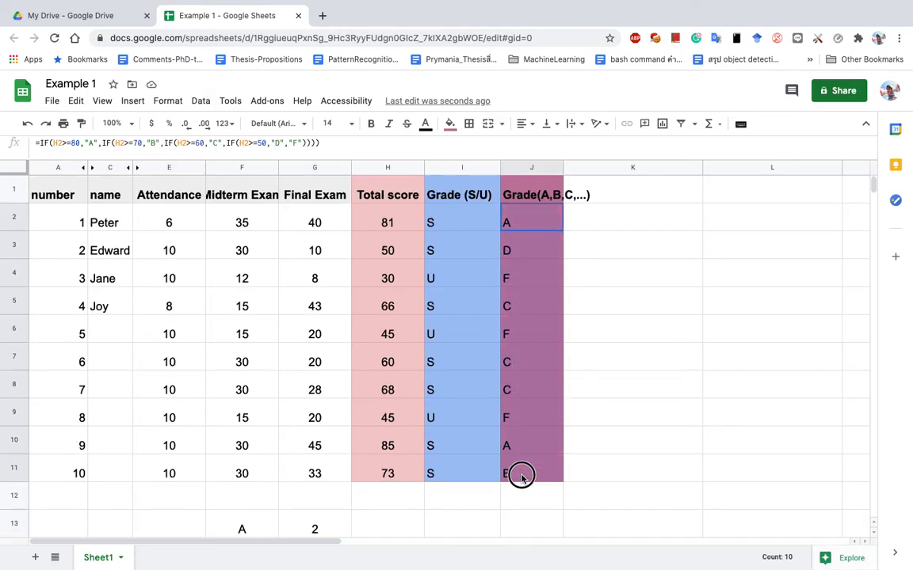
{"action": "left_click", "coordinate": [329, 532]}
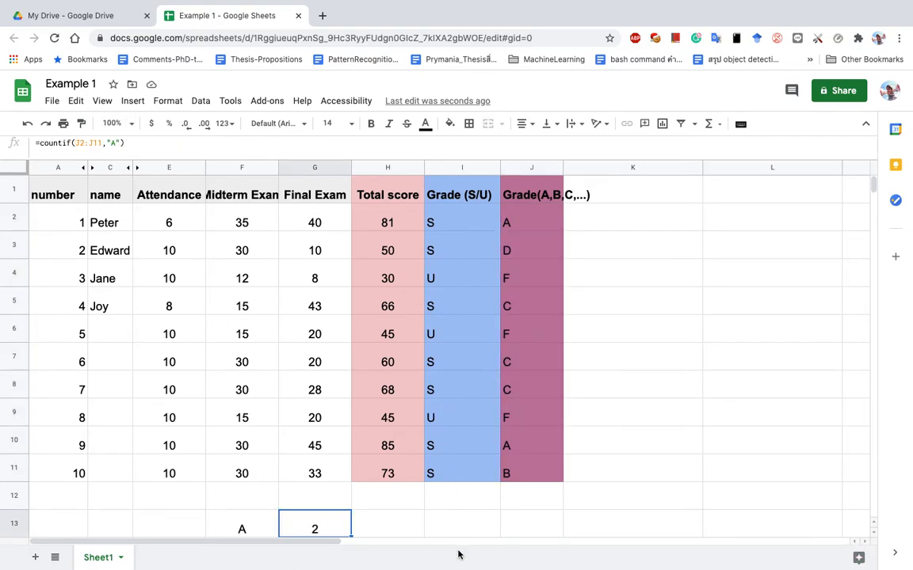
{"action": "left_click", "coordinate": [449, 528]}
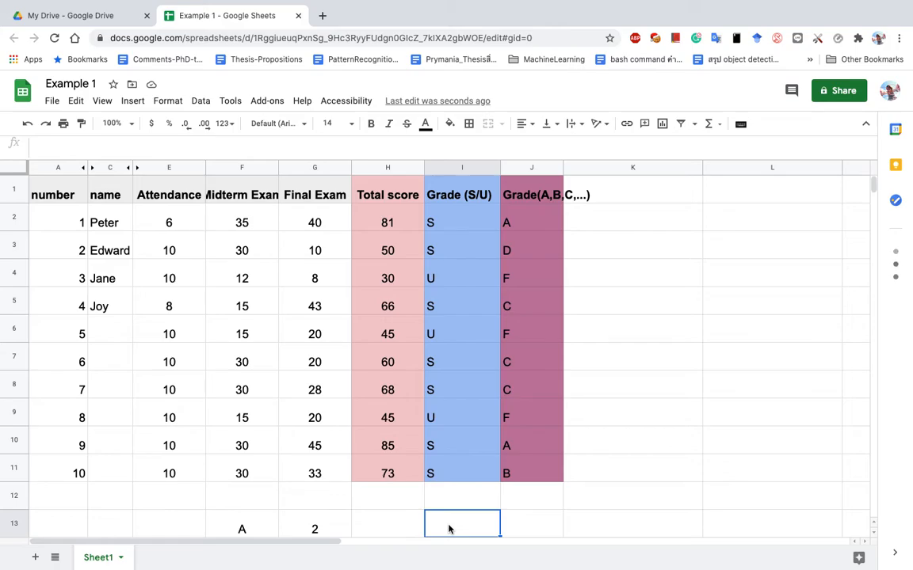
{"action": "scroll", "coordinate": [372, 529], "scroll_direction": "down", "scroll_amount": 3}
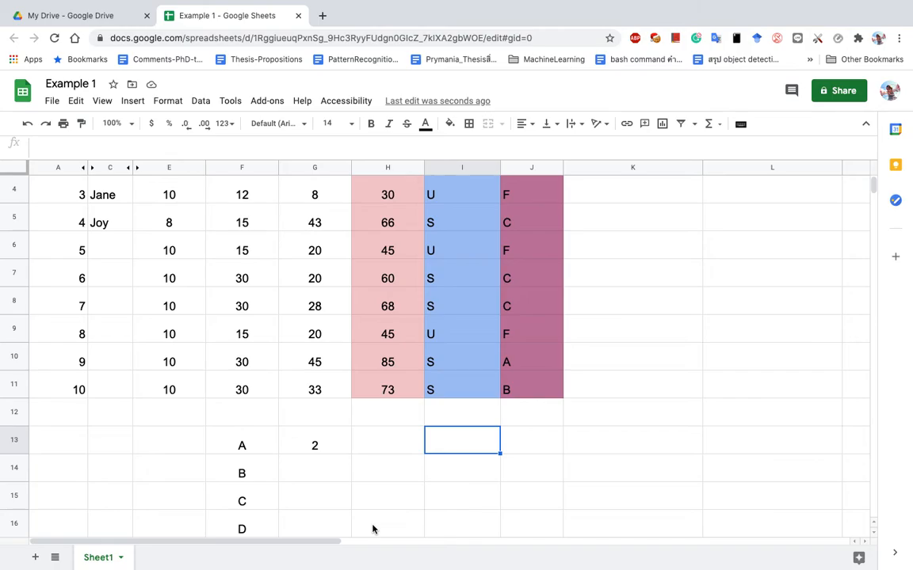
{"action": "left_click", "coordinate": [317, 473]}
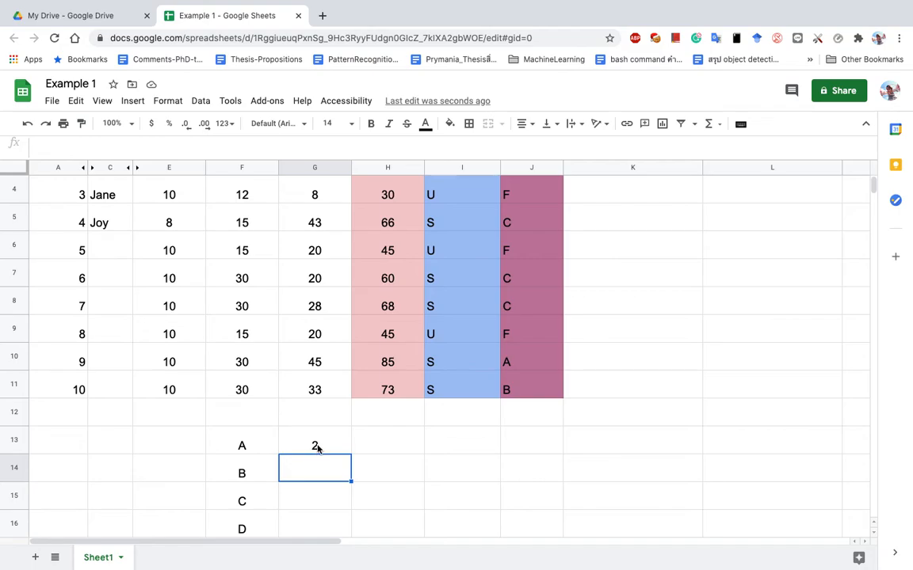
{"action": "left_click", "coordinate": [316, 445]}
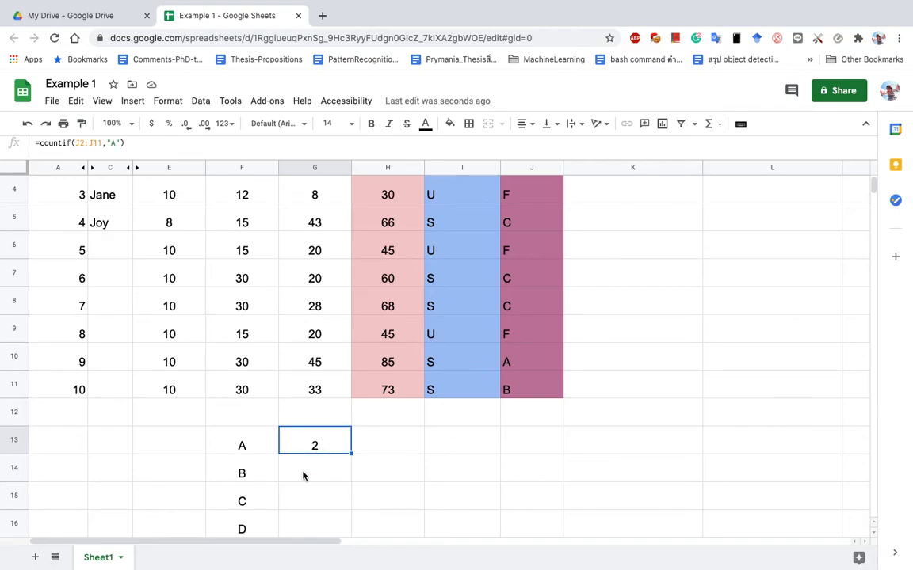
{"action": "left_click", "coordinate": [304, 475]}
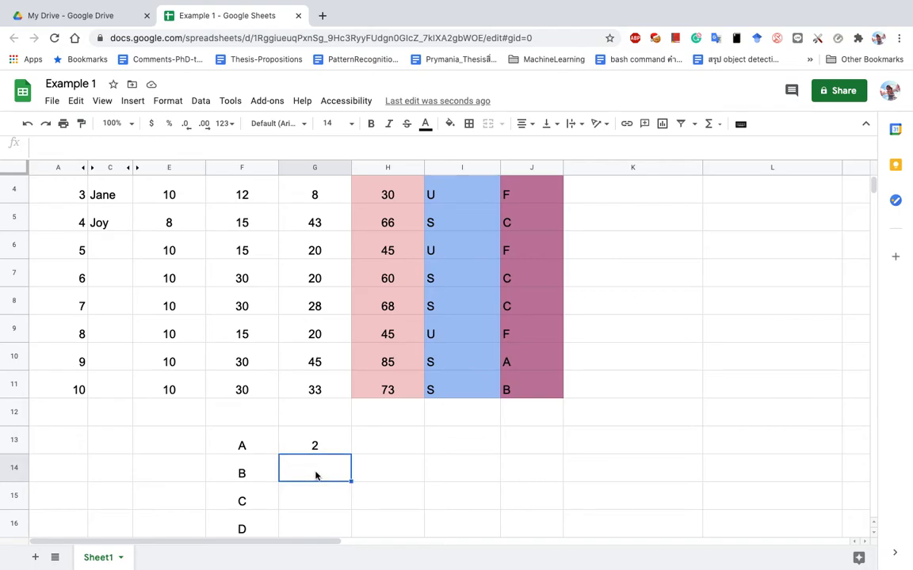
Enter =countif(J2:J11,"B") in G14, returning 1.
{"action": "type", "text": "=coun"}
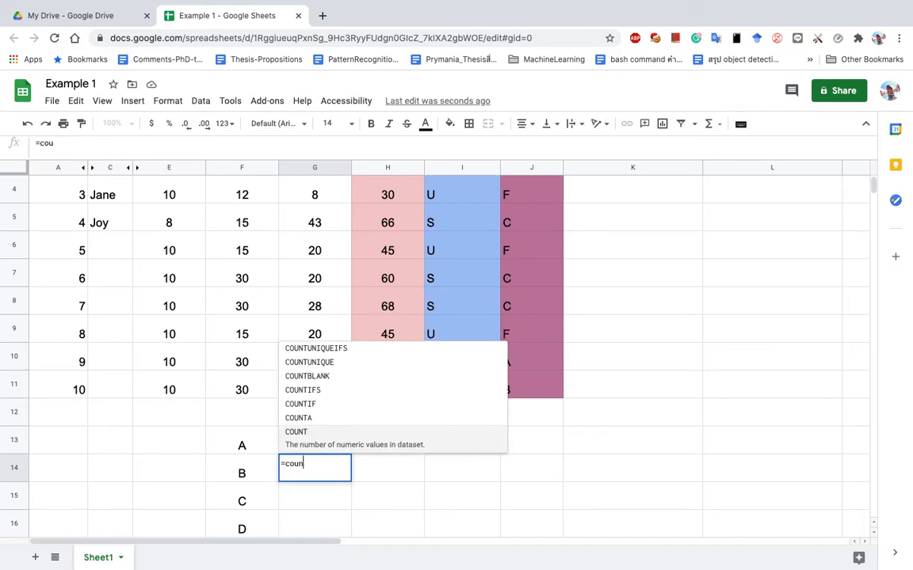
{"action": "type", "text": "tif("}
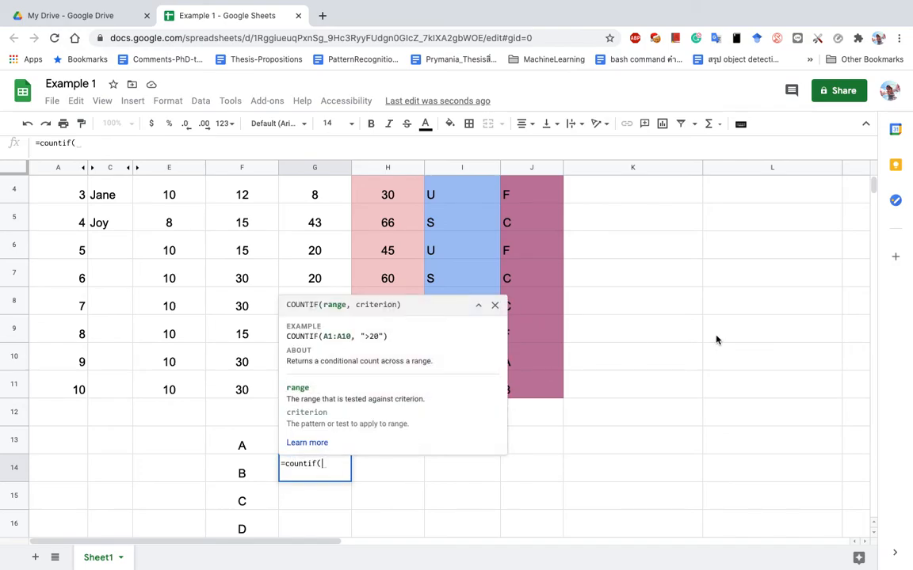
{"action": "scroll", "coordinate": [870, 179], "scroll_direction": "up", "scroll_amount": 3}
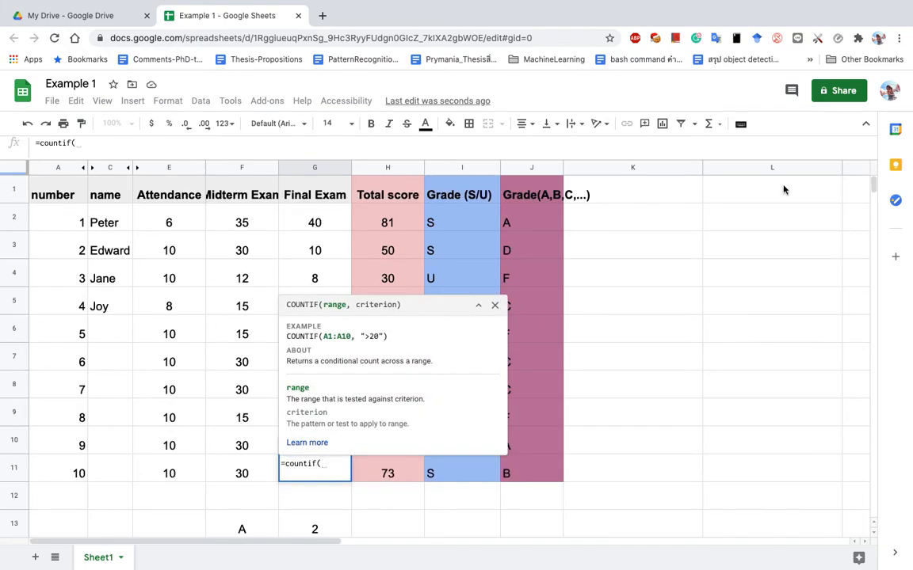
{"action": "left_click", "coordinate": [553, 225]}
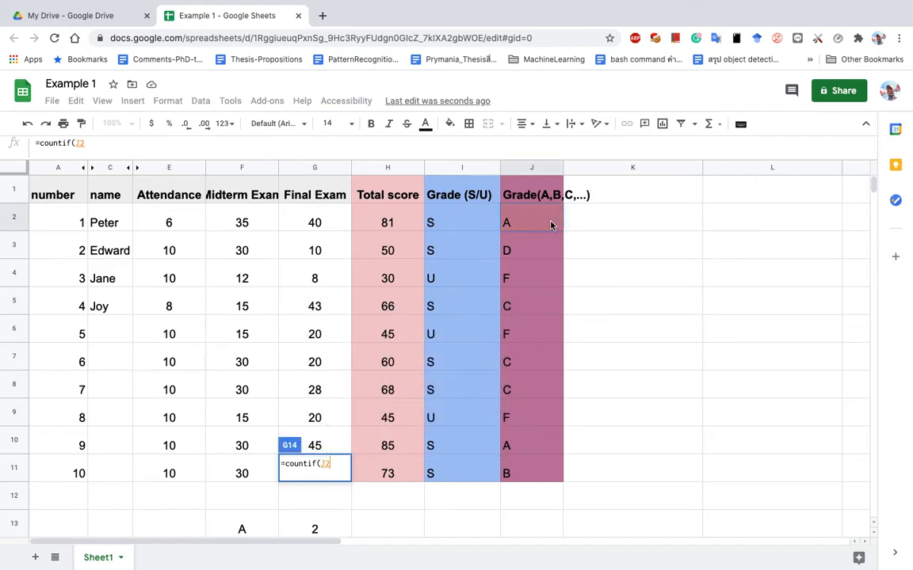
{"action": "left_click", "coordinate": [535, 476], "text": "shift"}
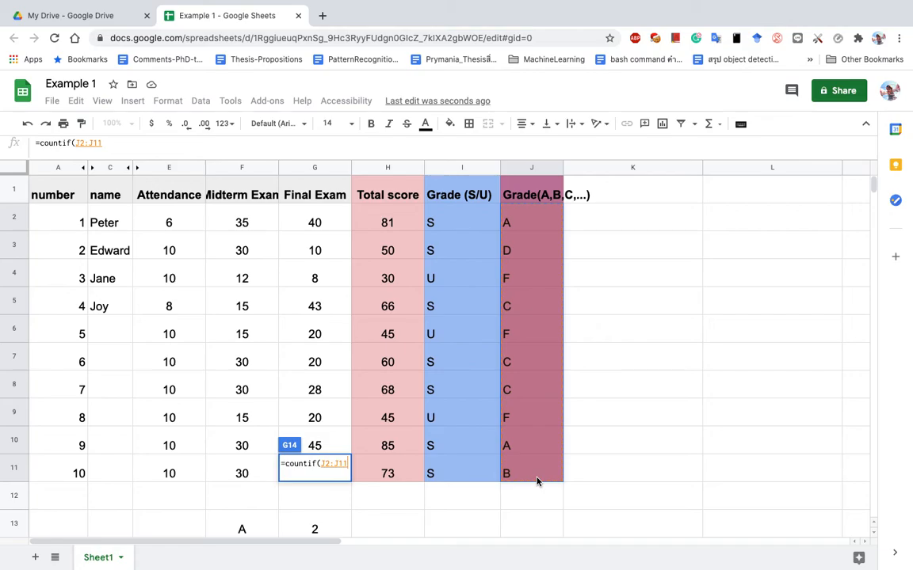
{"action": "type", "text": ","}
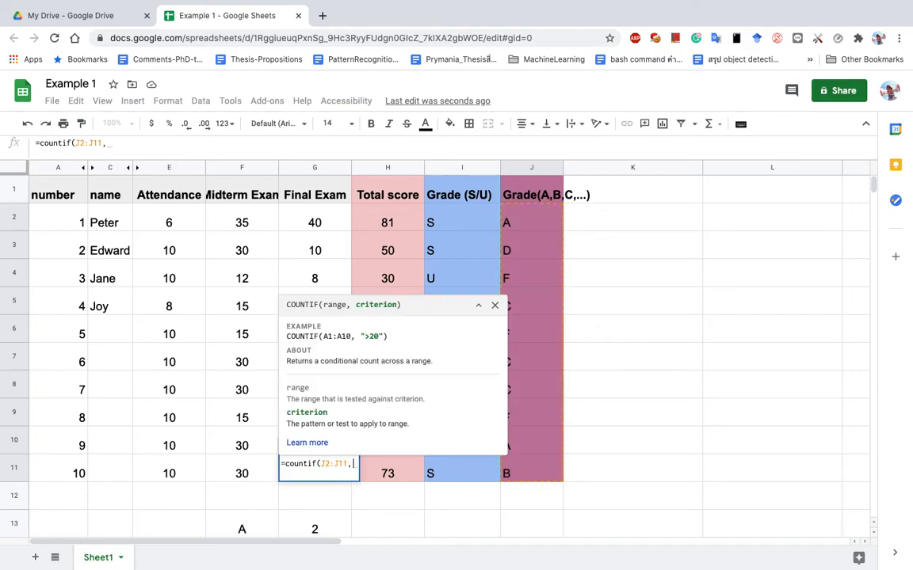
{"action": "type", "text": "\"B\")"}
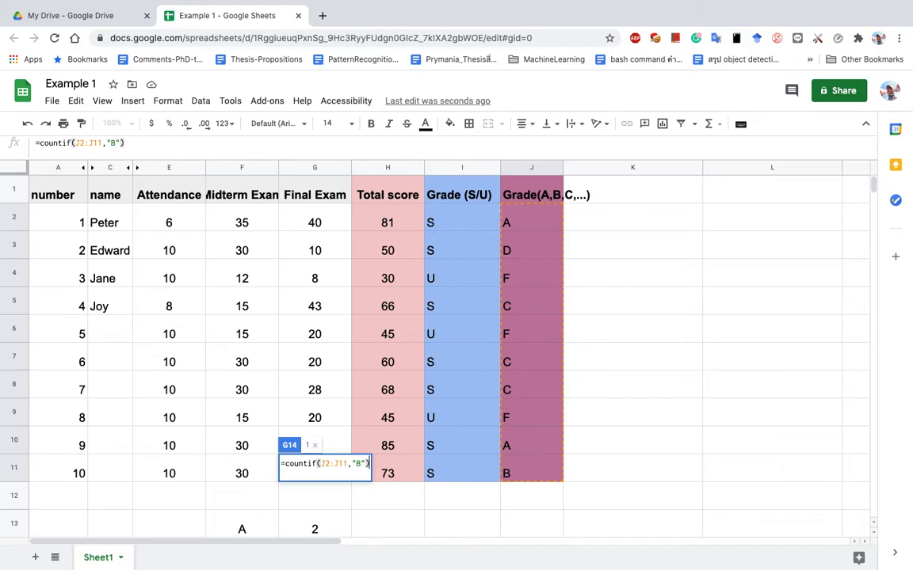
{"action": "key", "text": "Return"}
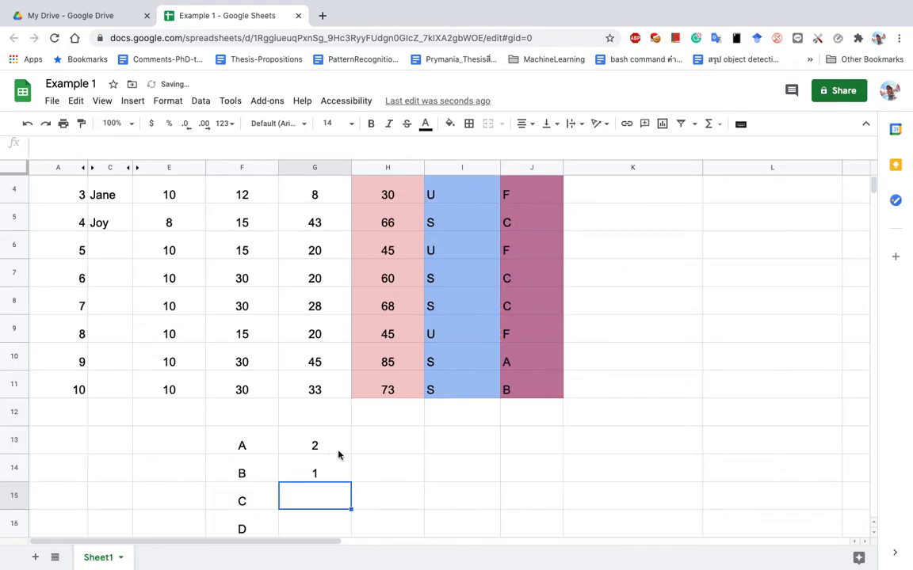
{"action": "left_click", "coordinate": [314, 469]}
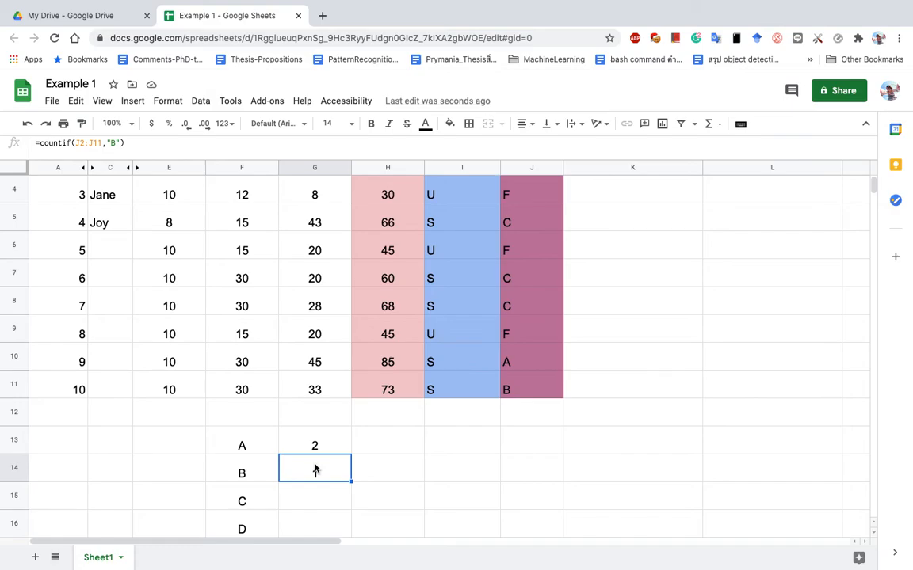
Enter =countif(J2:J11,"C") in G15, returning 3.
{"action": "key", "text": "Down"}
{"action": "type", "text": "=count("}
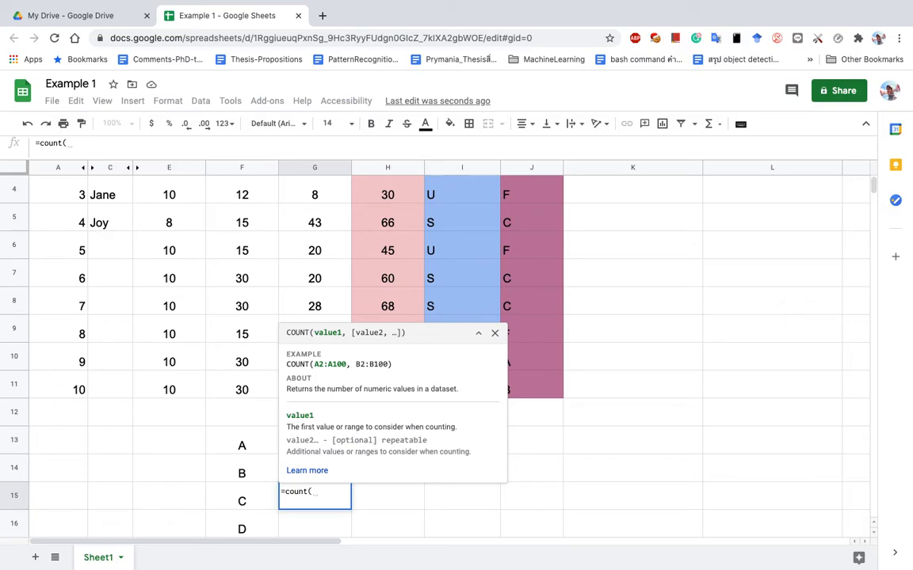
{"action": "key", "text": "BackSpace"}
{"action": "type", "text": "if("}
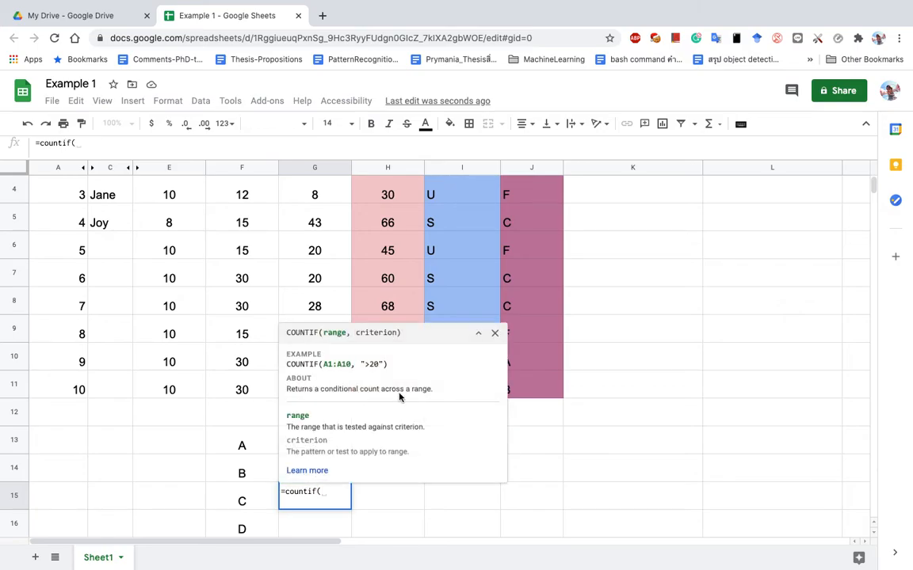
{"action": "scroll", "coordinate": [807, 186], "scroll_direction": "up", "scroll_amount": 3}
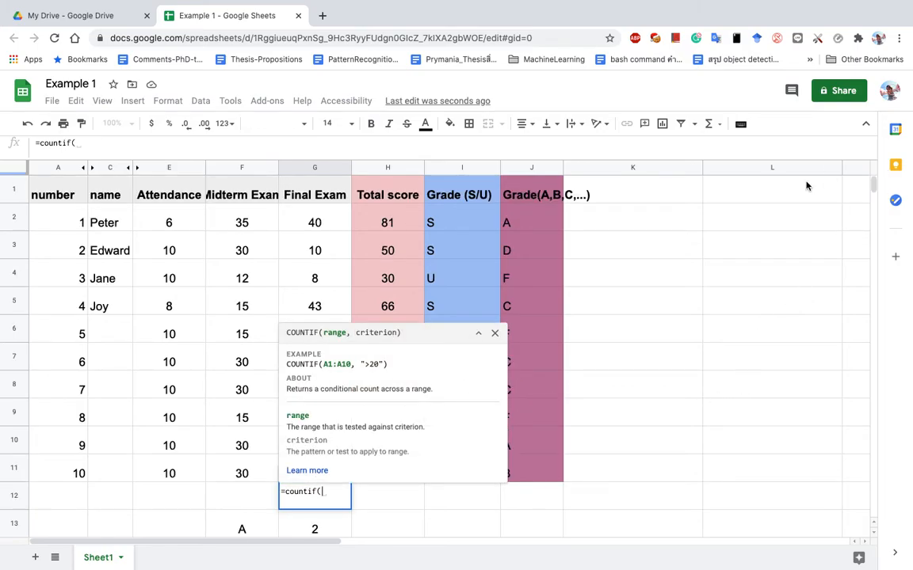
{"action": "left_click_drag", "start_coordinate": [535, 222], "coordinate": [547, 472]}
{"action": "type", "text": ","}
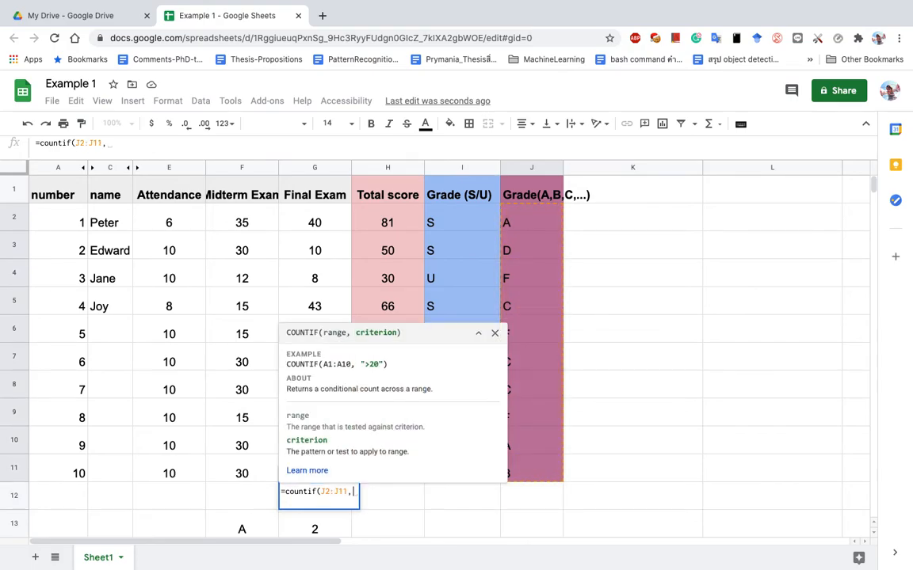
{"action": "type", "text": "\"C\")"}
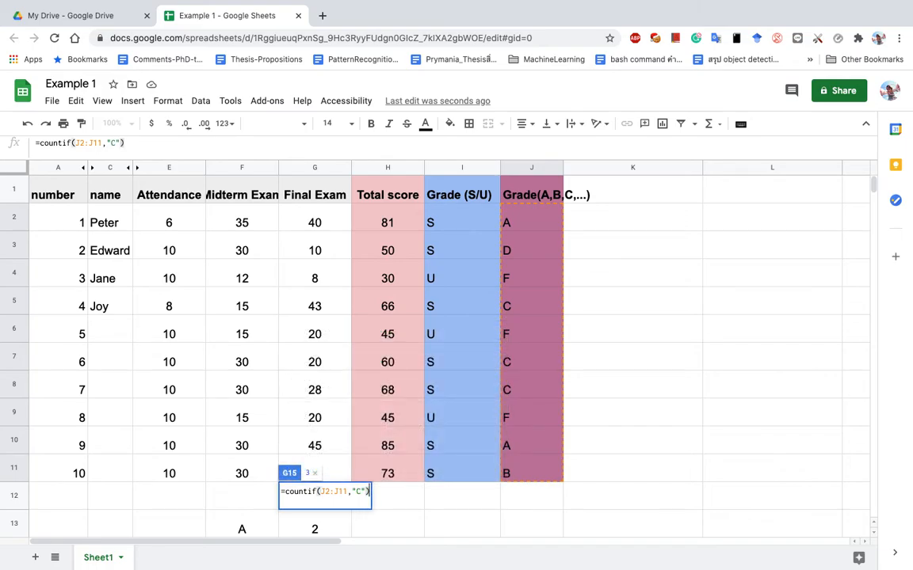
{"action": "key", "text": "Return"}
{"action": "left_click", "coordinate": [332, 468]}
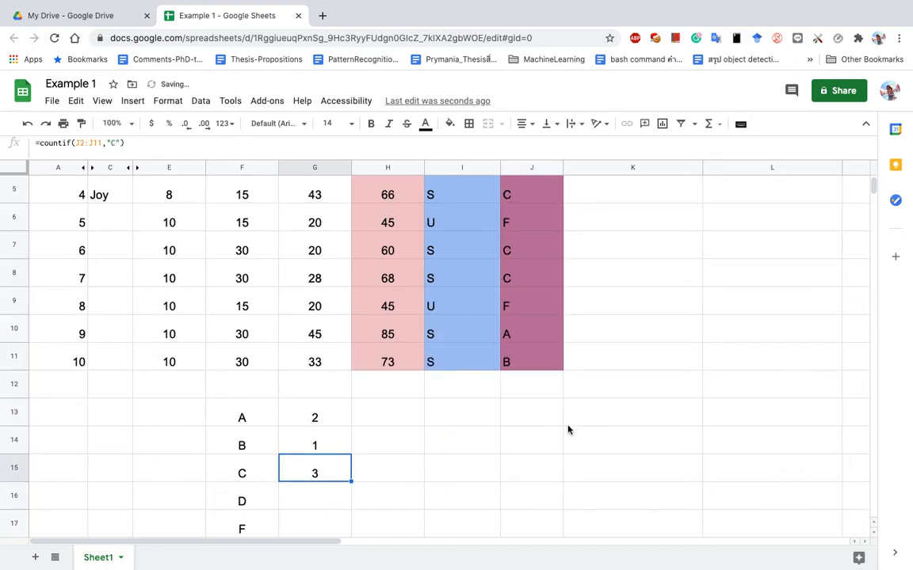
{"action": "scroll", "coordinate": [568, 429], "scroll_direction": "up", "scroll_amount": 2}
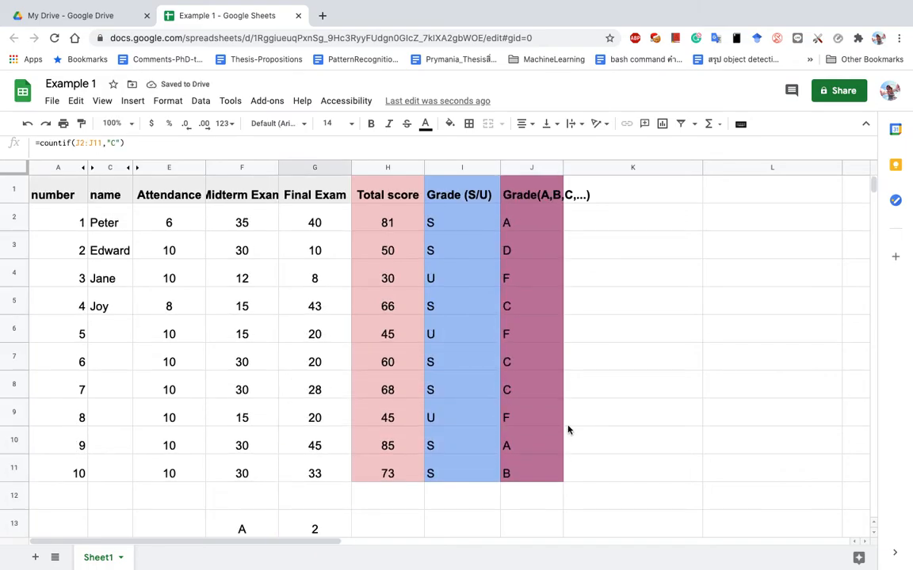
{"action": "left_click", "coordinate": [521, 307]}
{"action": "left_click", "coordinate": [520, 364]}
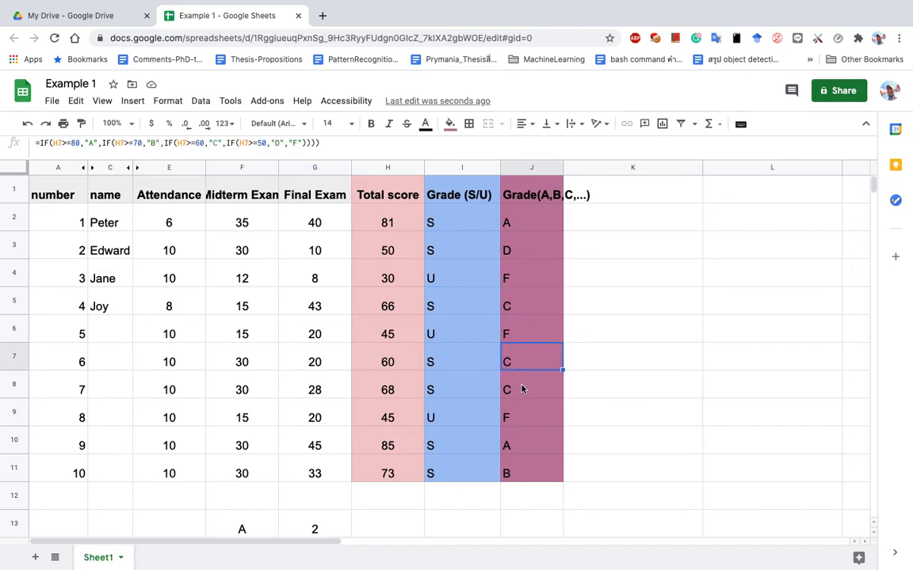
{"action": "left_click", "coordinate": [522, 390]}
{"action": "scroll", "coordinate": [507, 514], "scroll_direction": "down", "scroll_amount": 3}
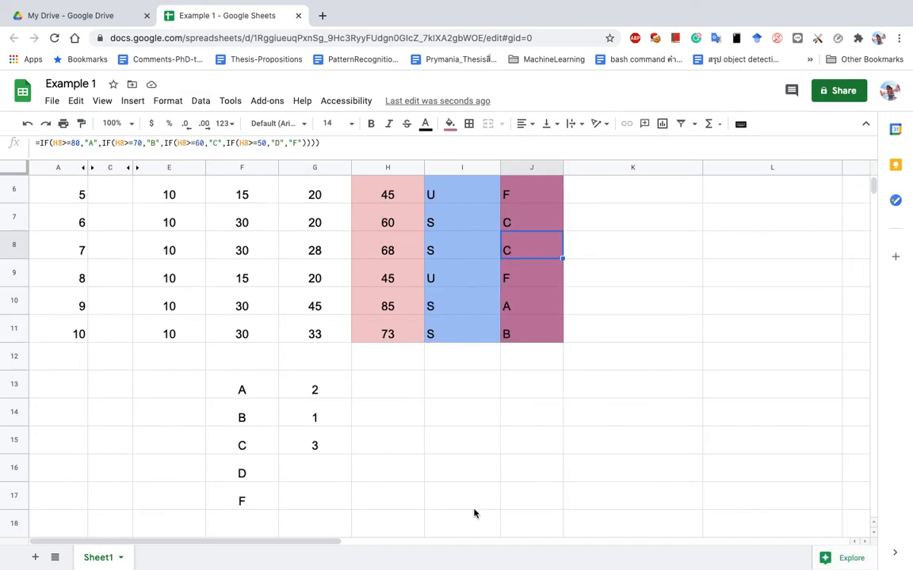
{"action": "left_click", "coordinate": [314, 475]}
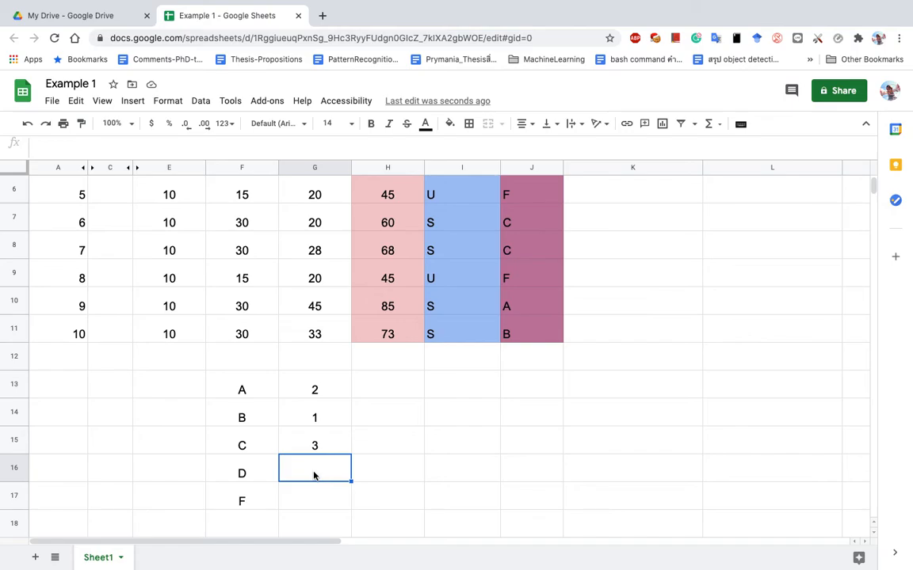
{"action": "left_click", "coordinate": [316, 443]}
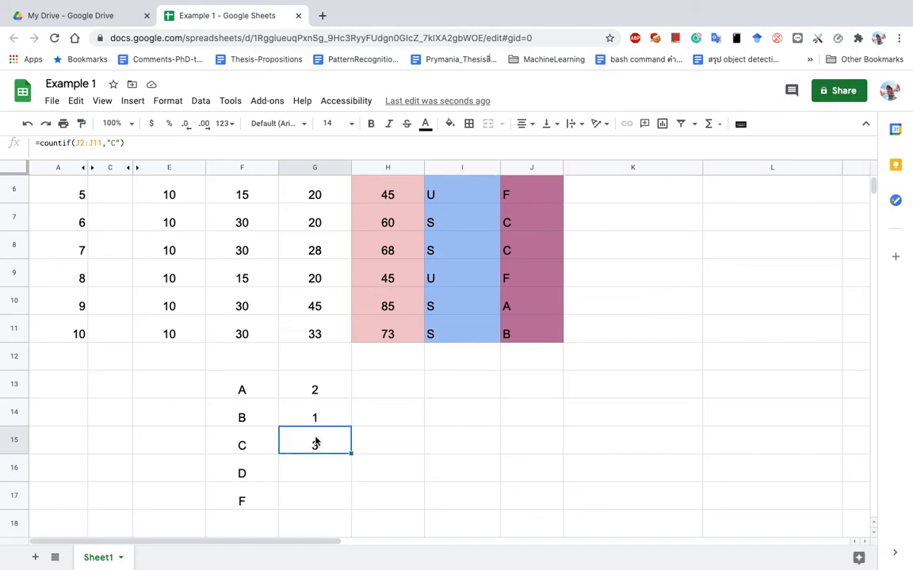
{"action": "left_click", "coordinate": [312, 478]}
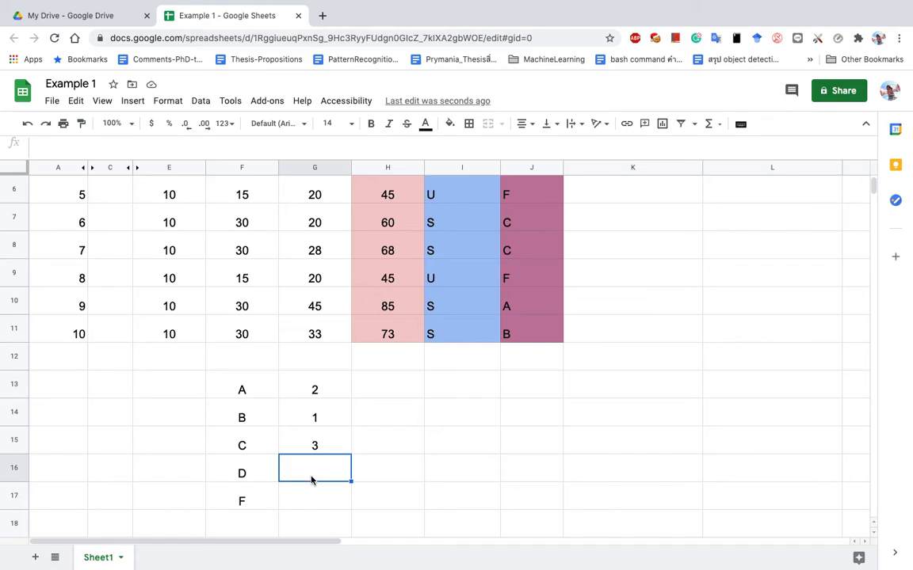
{"action": "left_click", "coordinate": [301, 495]}
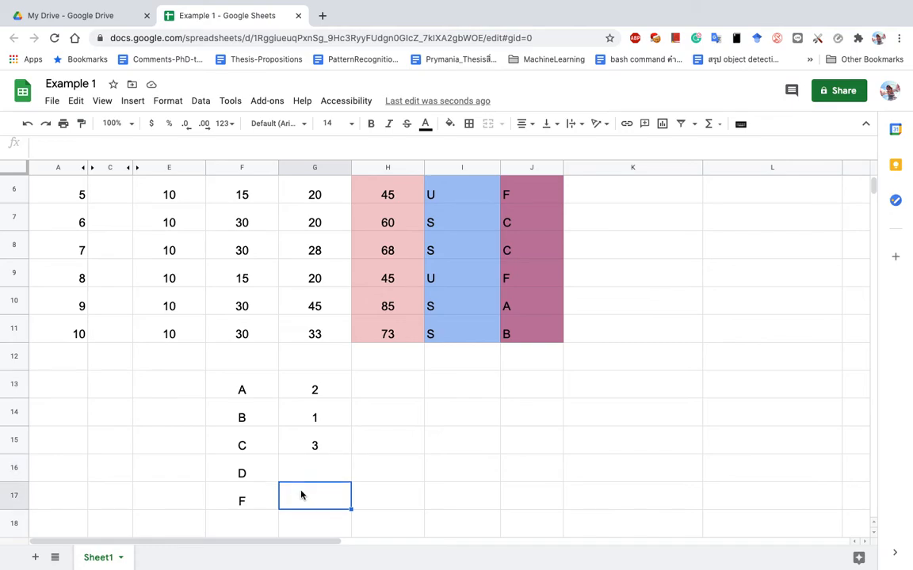
{"action": "left_click", "coordinate": [333, 390]}
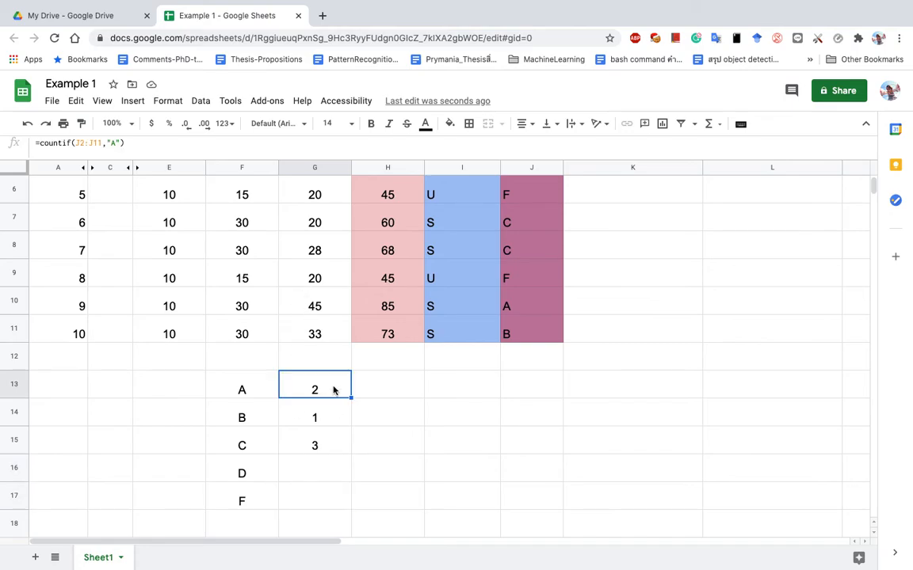
{"action": "left_click", "coordinate": [314, 446]}
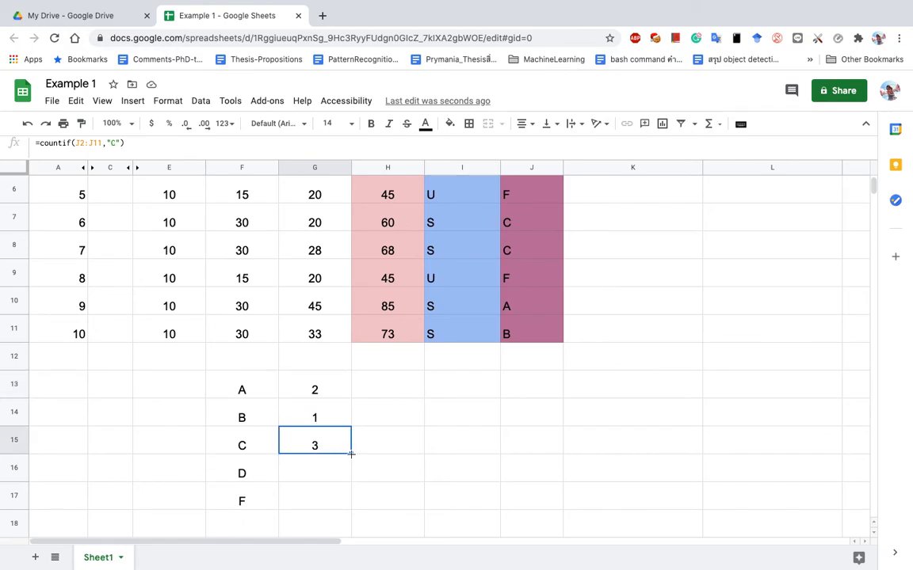
{"action": "left_click", "coordinate": [351, 453]}
Fill G15's C count formula down to G17 and compare the copied formulas.
{"action": "left_click_drag", "start_coordinate": [351, 453], "coordinate": [349, 474]}
{"action": "left_click_drag", "start_coordinate": [350, 473], "coordinate": [345, 497]}
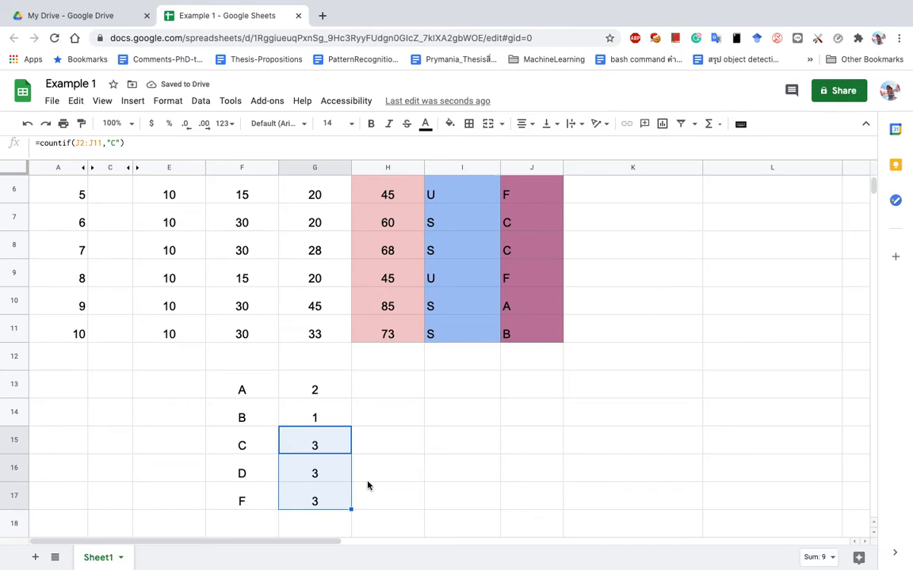
{"action": "left_click", "coordinate": [316, 458]}
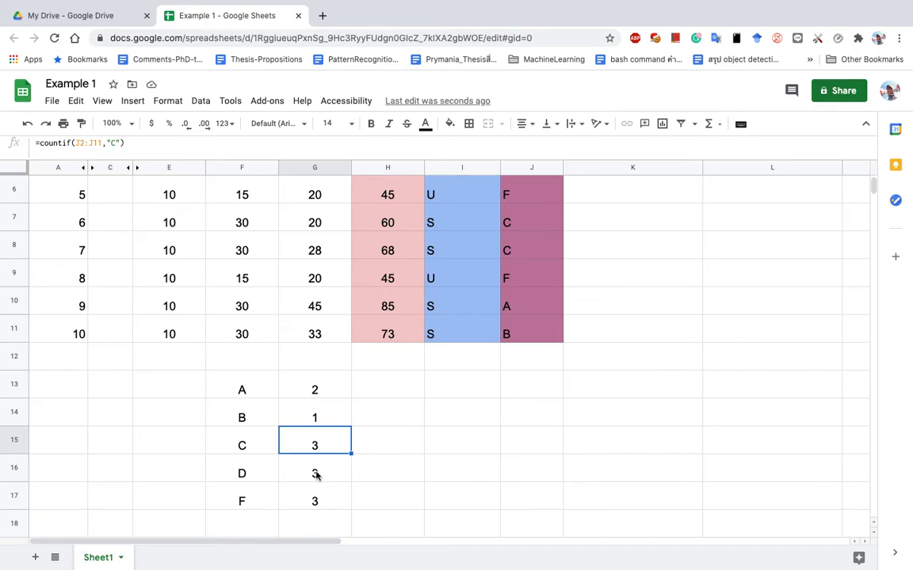
{"action": "left_click", "coordinate": [316, 475]}
{"action": "left_click", "coordinate": [326, 443]}
{"action": "left_click", "coordinate": [313, 395]}
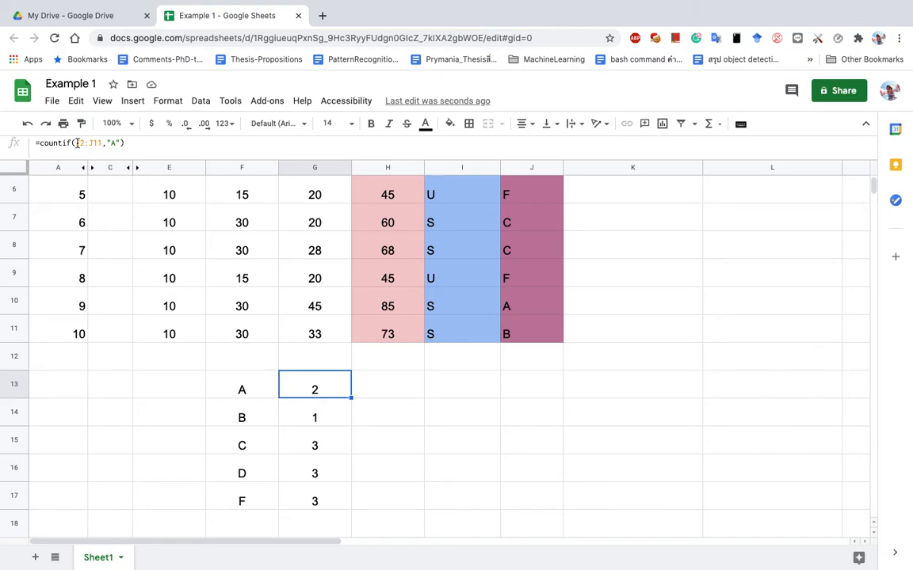
Review the A–D count formulas and note that G16's range shifted to J3:J12.
{"action": "left_click", "coordinate": [316, 418]}
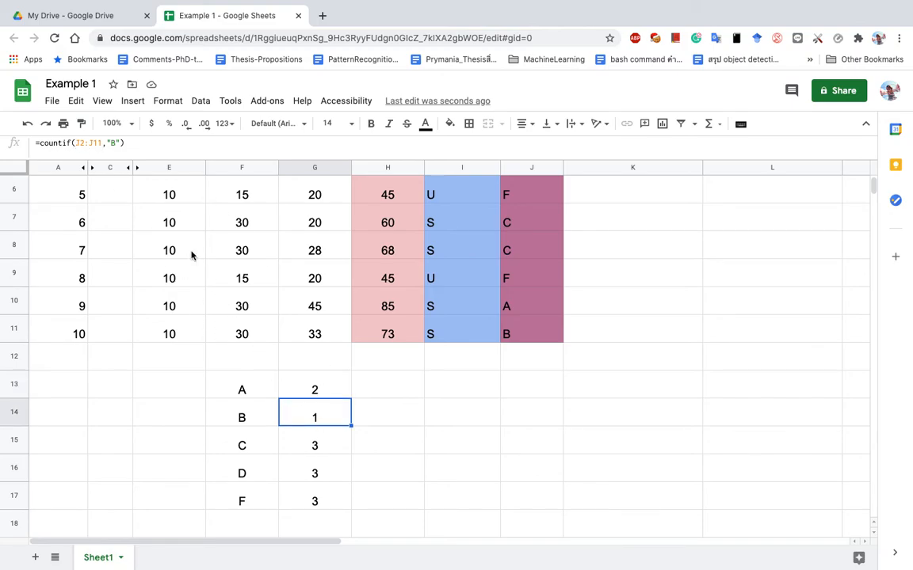
{"action": "left_click", "coordinate": [333, 446]}
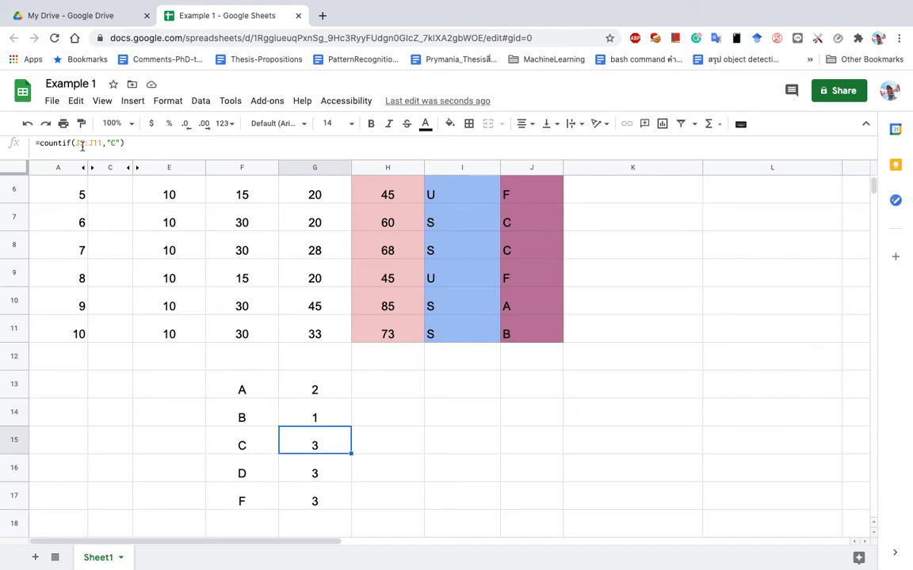
{"action": "left_click", "coordinate": [312, 477]}
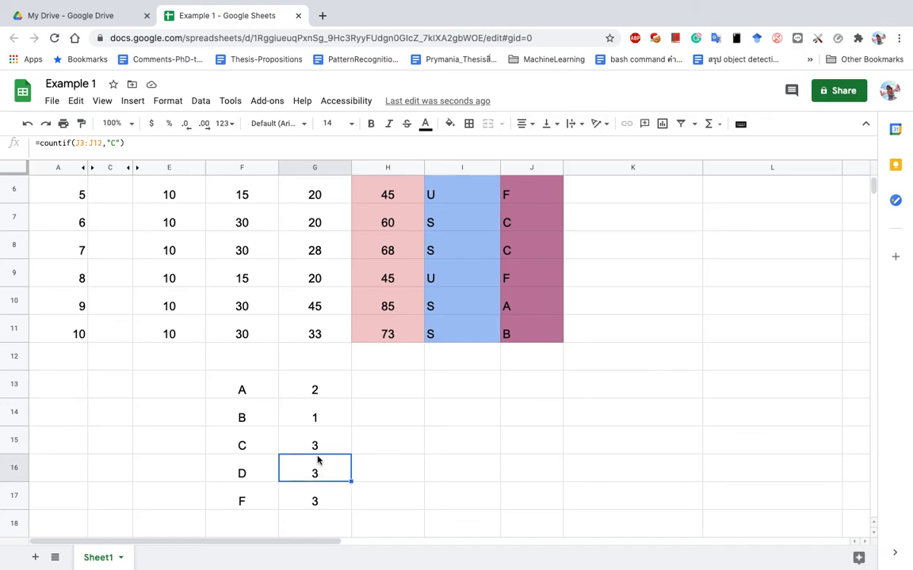
{"action": "left_click_drag", "start_coordinate": [74, 143], "coordinate": [103, 144]}
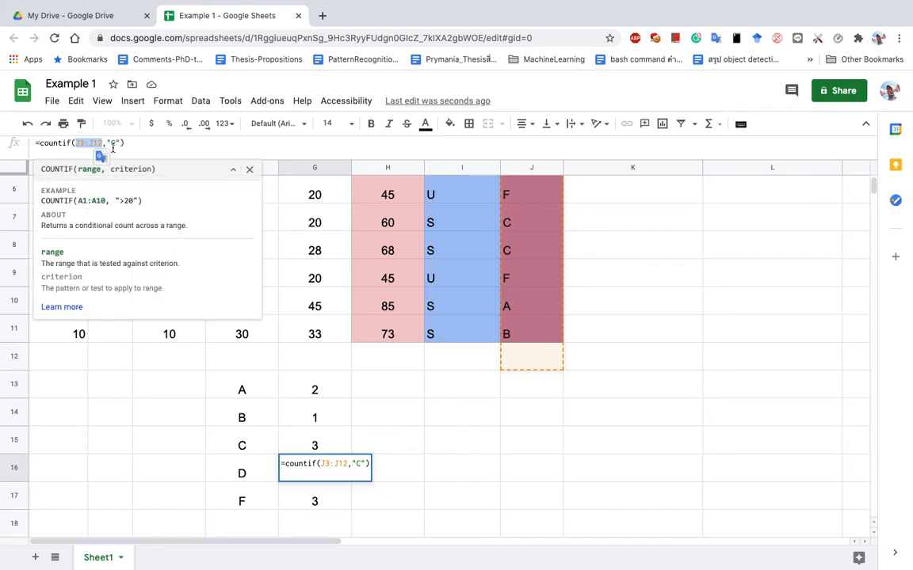
{"action": "left_click", "coordinate": [131, 143]}
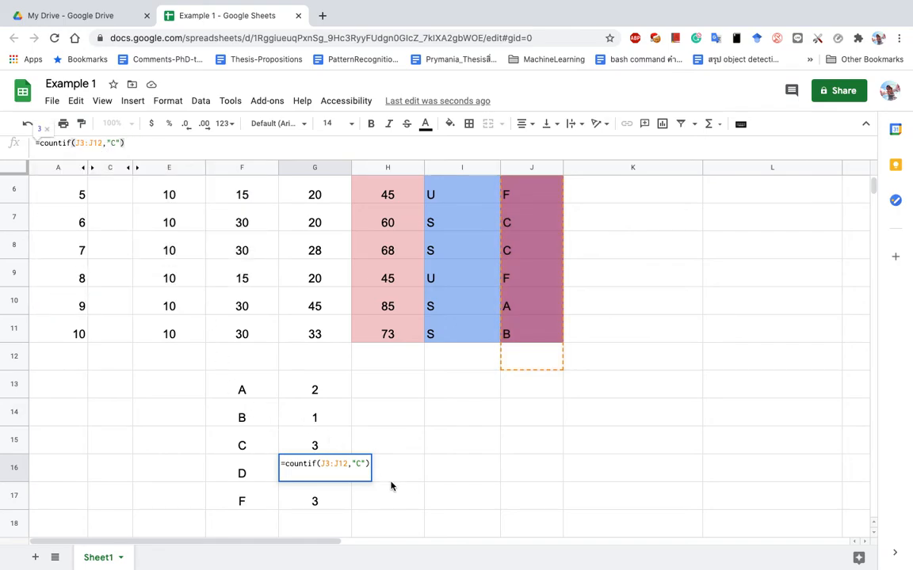
Change G16's criterion from "C" to "D", so it counts 1.
{"action": "double_click", "coordinate": [357, 463]}
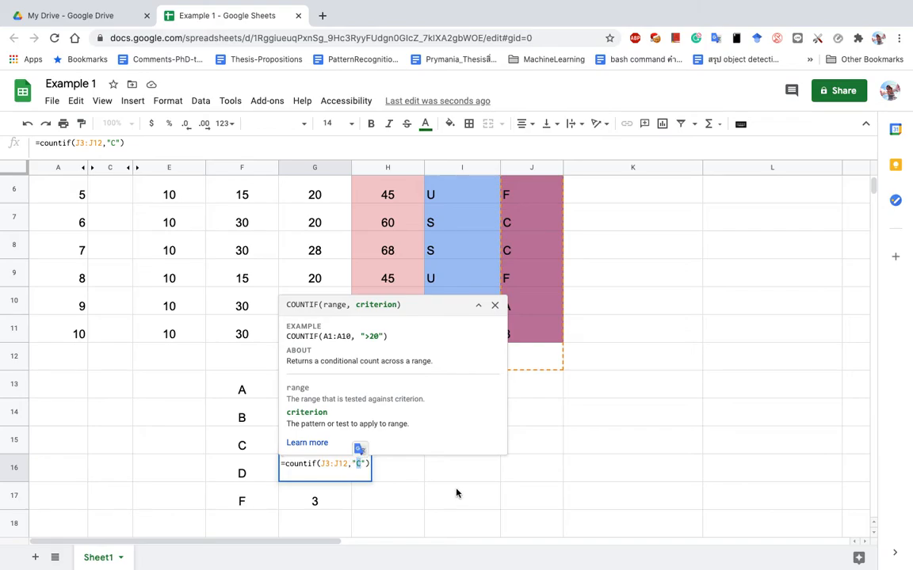
{"action": "type", "text": "D"}
{"action": "key", "text": "Return"}
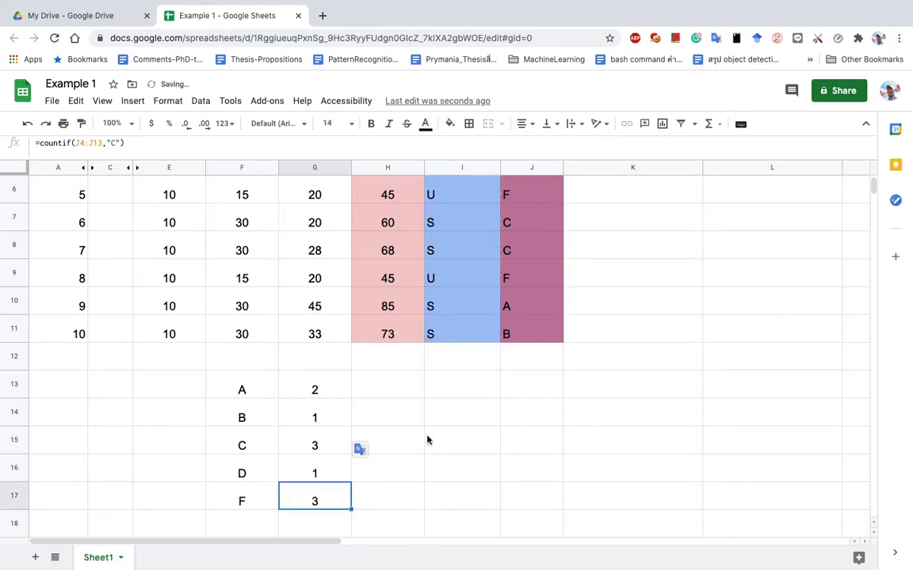
{"action": "left_click", "coordinate": [315, 472]}
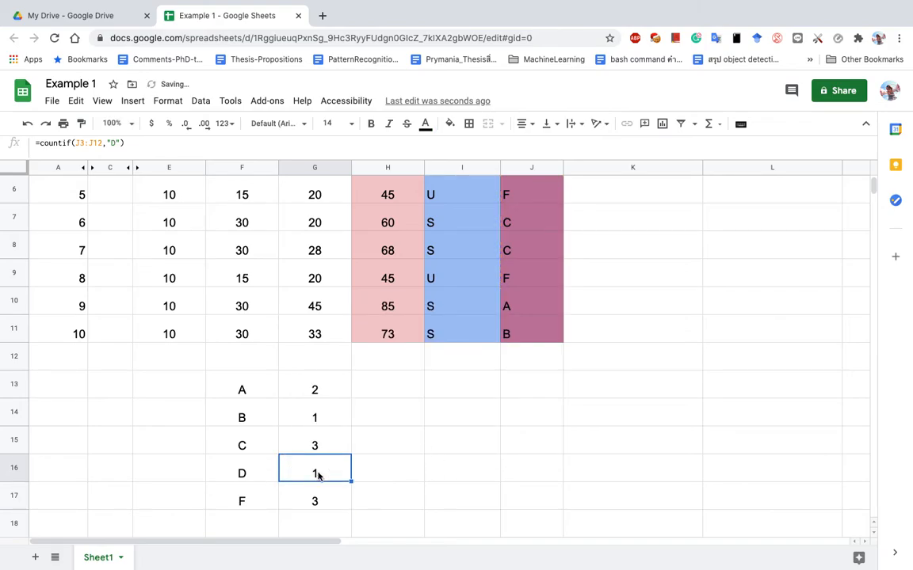
{"action": "left_click", "coordinate": [78, 144]}
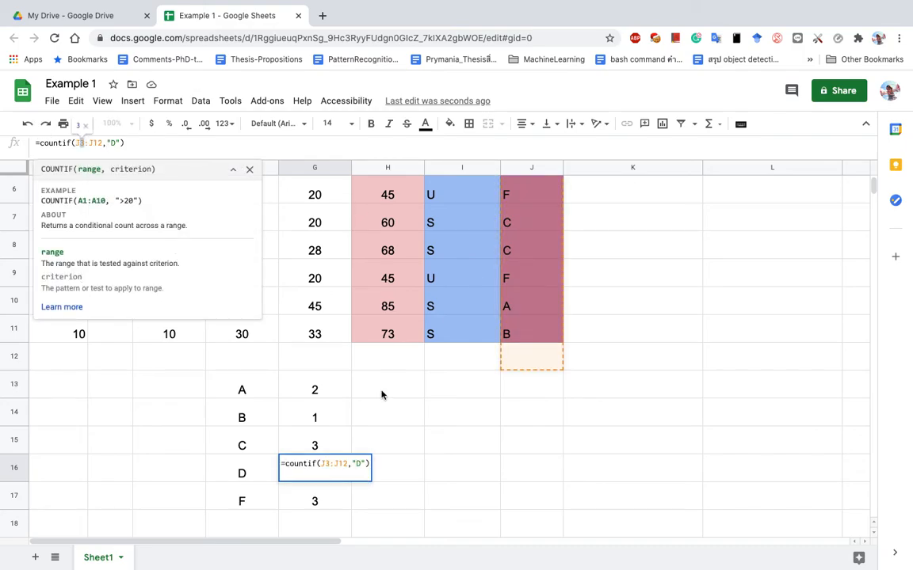
{"action": "left_click", "coordinate": [319, 453]}
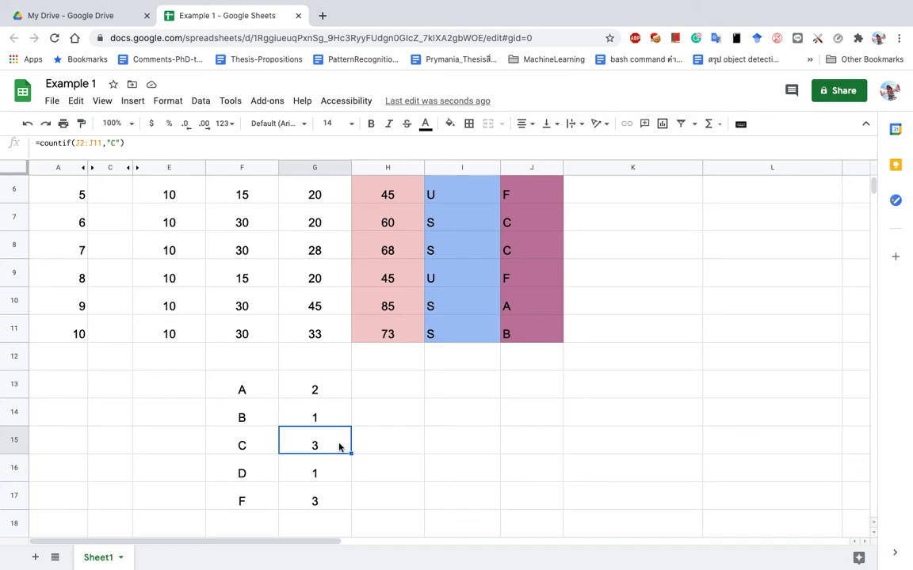
{"action": "left_click", "coordinate": [337, 473]}
{"action": "left_click", "coordinate": [342, 449]}
{"action": "left_click", "coordinate": [318, 474]}
{"action": "left_click", "coordinate": [338, 449]}
{"action": "left_click", "coordinate": [340, 468]}
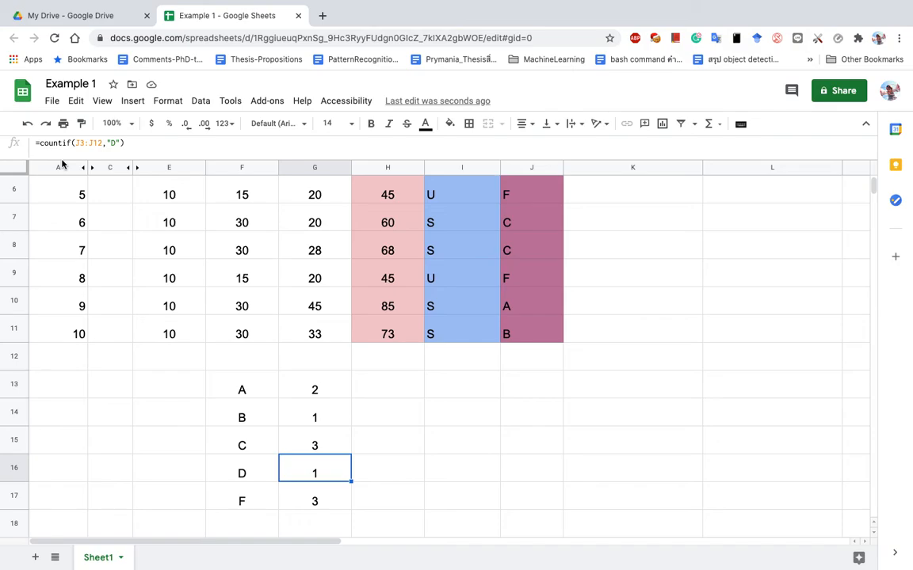
{"action": "left_click", "coordinate": [323, 444]}
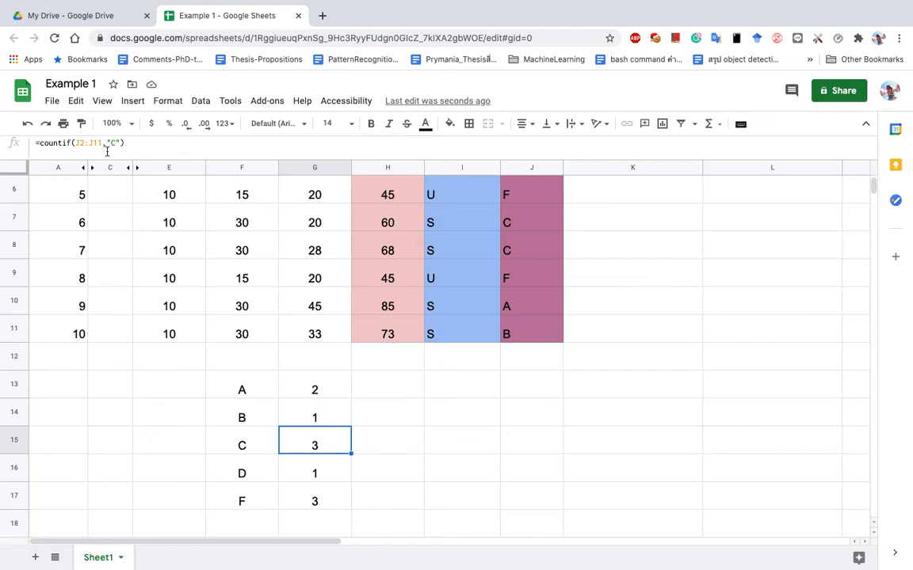
{"action": "left_click", "coordinate": [311, 474]}
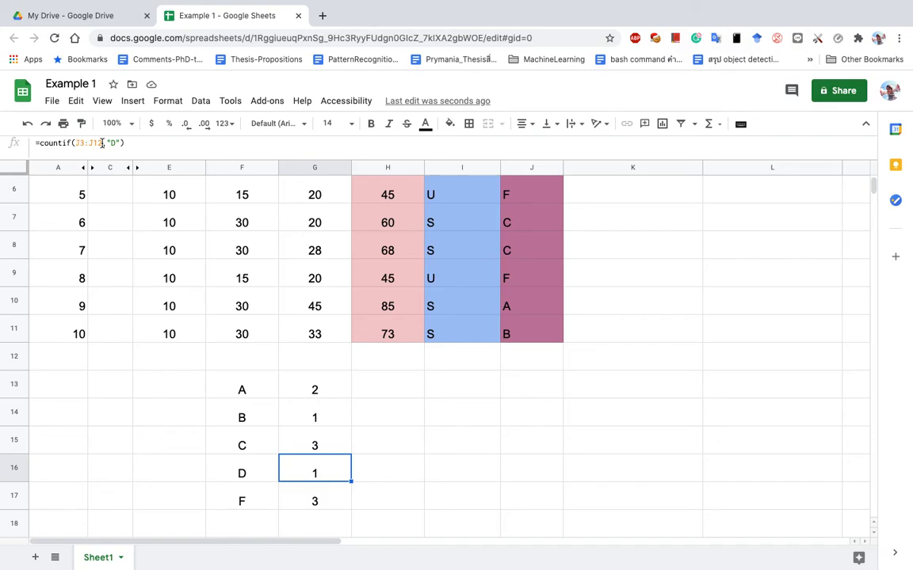
{"action": "left_click", "coordinate": [312, 445]}
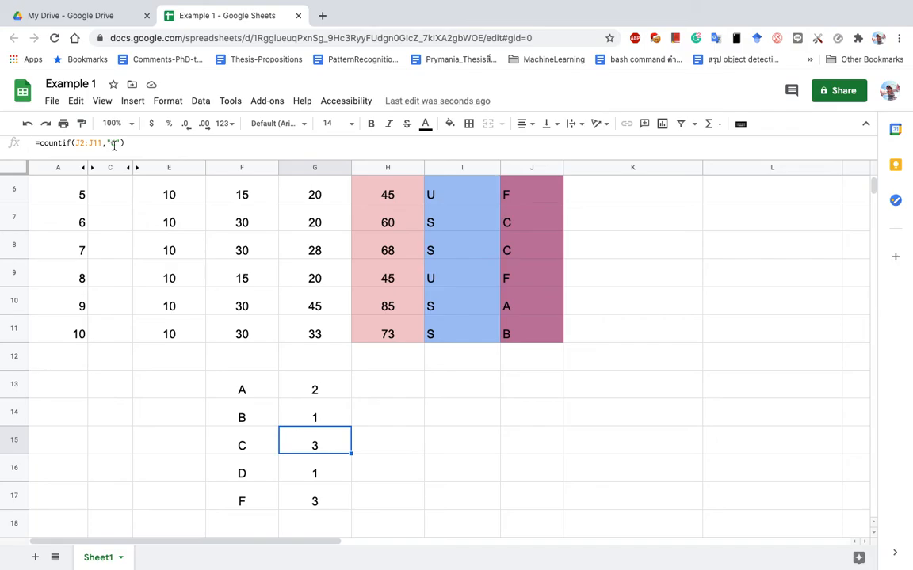
{"action": "left_click", "coordinate": [321, 473]}
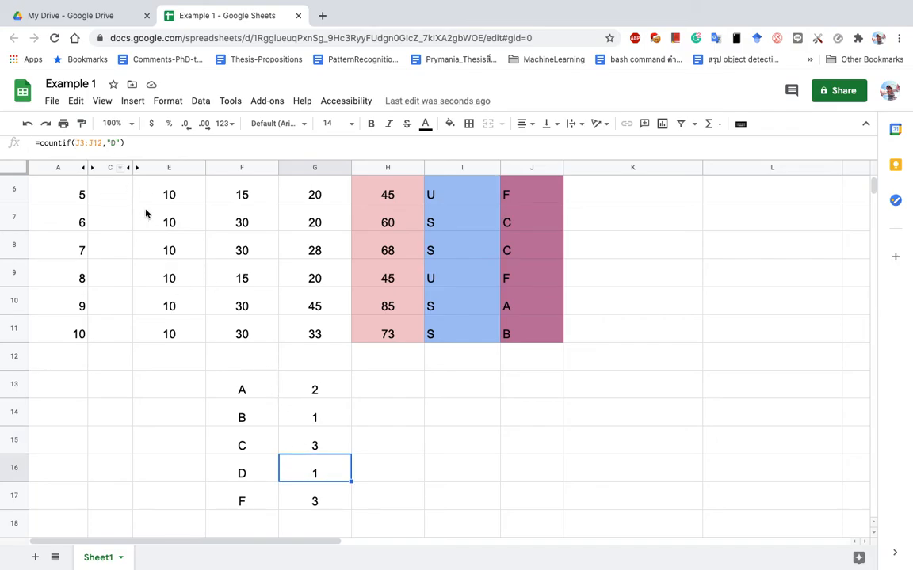
{"action": "left_click", "coordinate": [323, 504]}
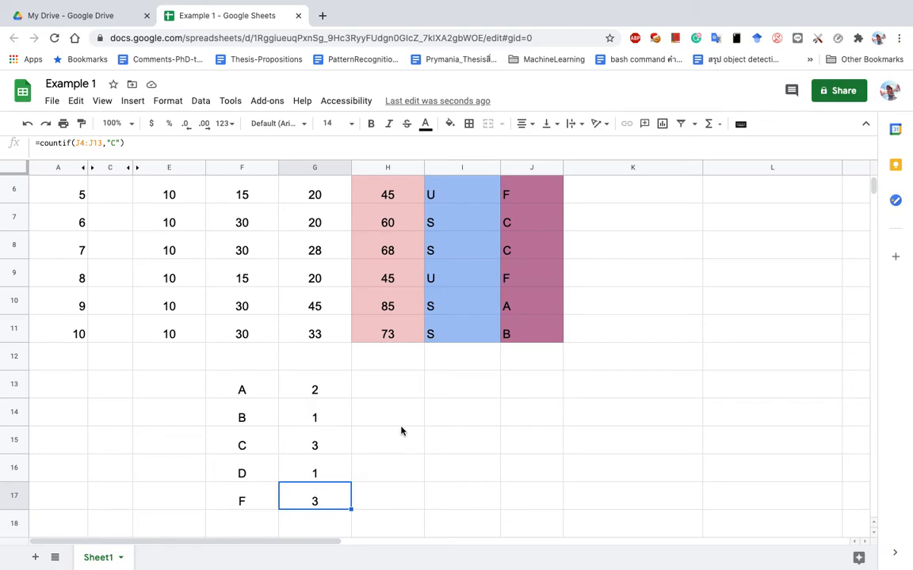
{"action": "left_click", "coordinate": [325, 475]}
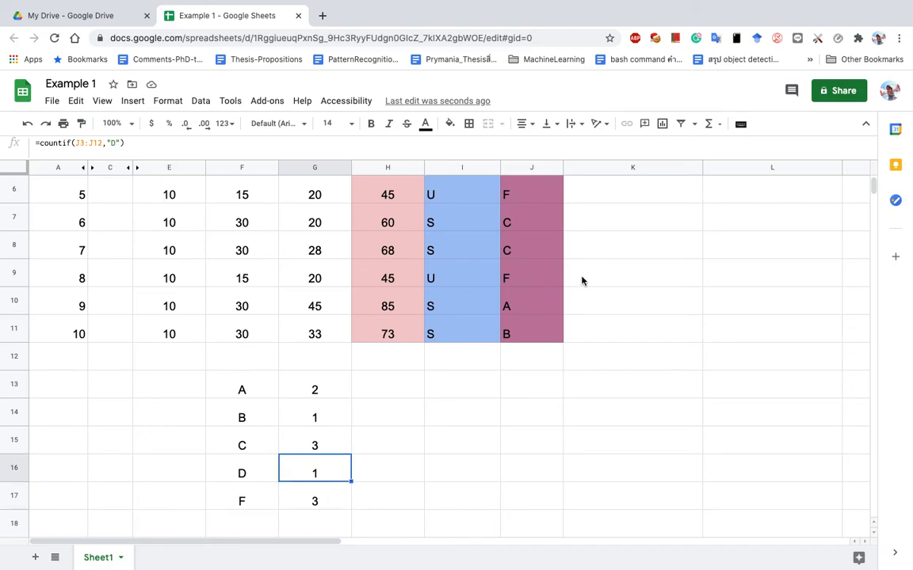
{"action": "left_click_drag", "start_coordinate": [876, 183], "coordinate": [873, 168]}
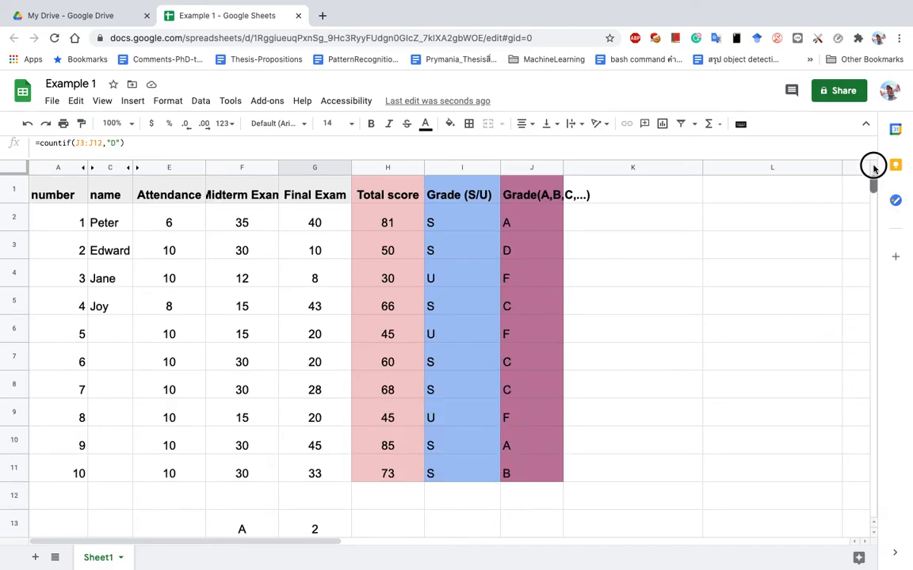
Fix G16's range so it starts at J2, giving =countif(J2:J12,"D").
{"action": "left_click", "coordinate": [554, 225]}
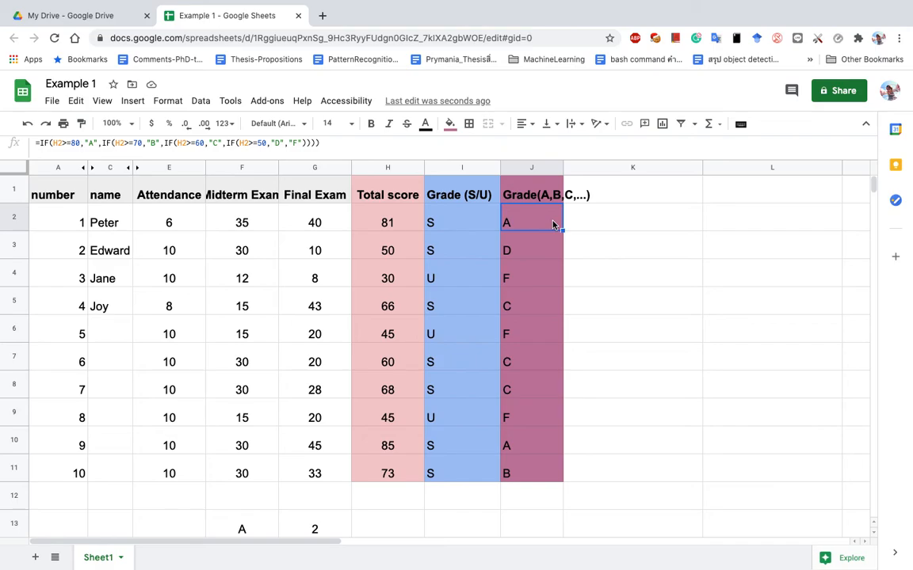
{"action": "left_click", "coordinate": [523, 476]}
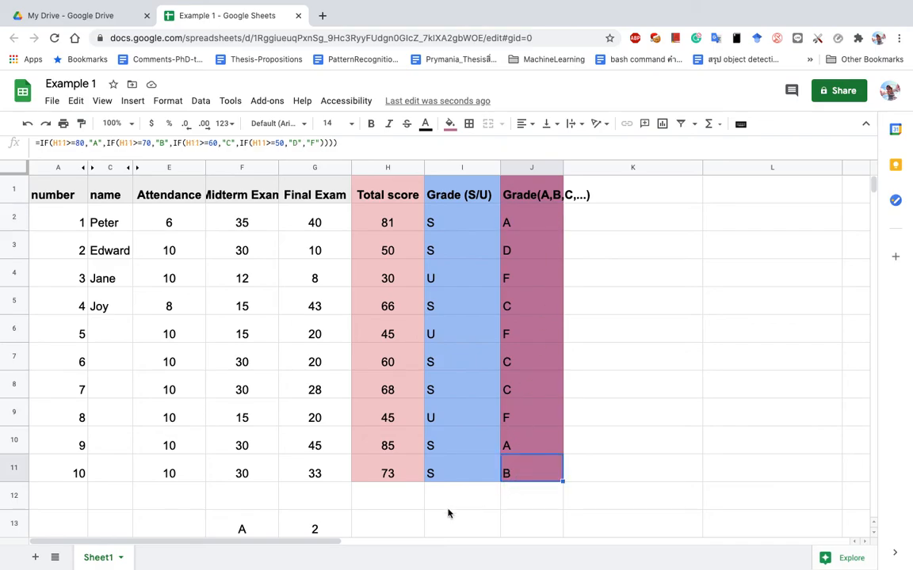
{"action": "left_click", "coordinate": [310, 527]}
{"action": "scroll", "coordinate": [307, 532], "scroll_direction": "down", "scroll_amount": 3}
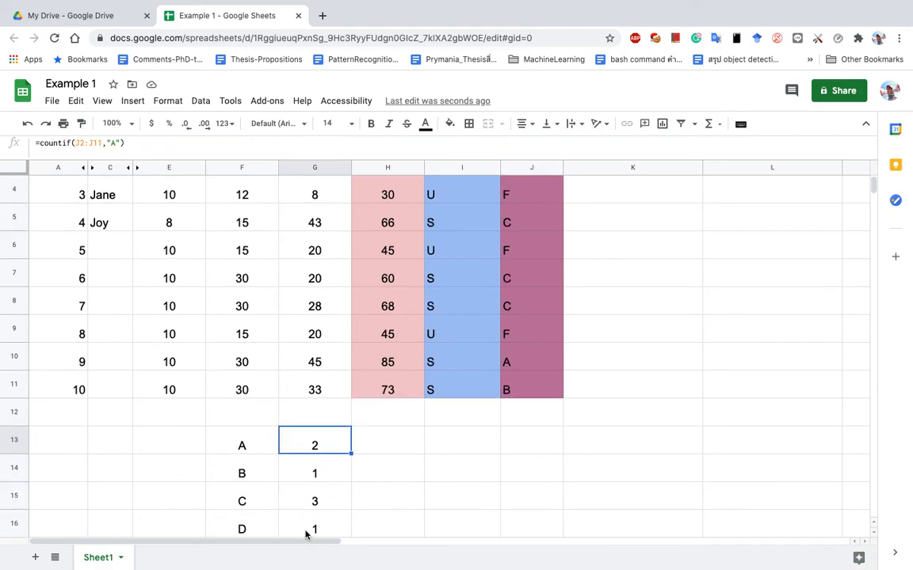
{"action": "left_click", "coordinate": [320, 502]}
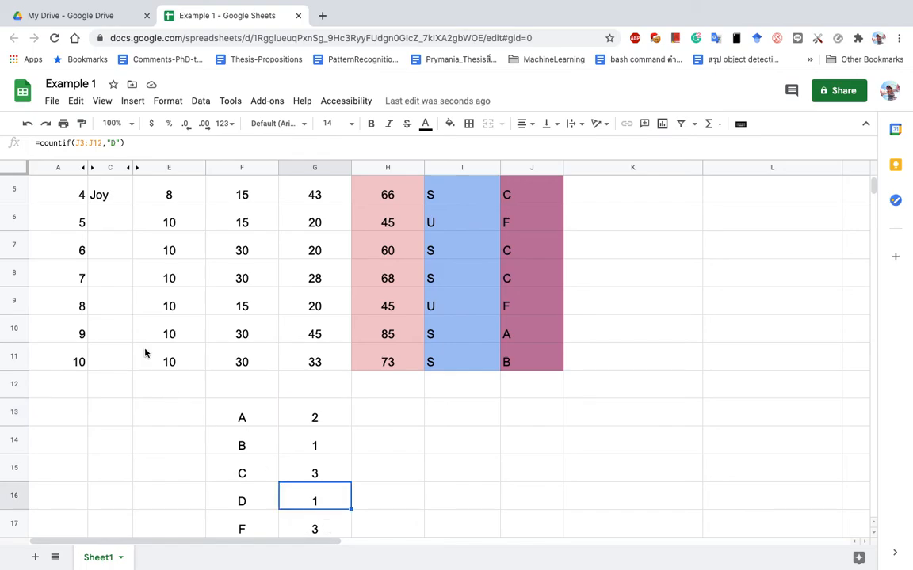
{"action": "left_click_drag", "start_coordinate": [79, 144], "coordinate": [99, 143]}
{"action": "type", "text": "2"}
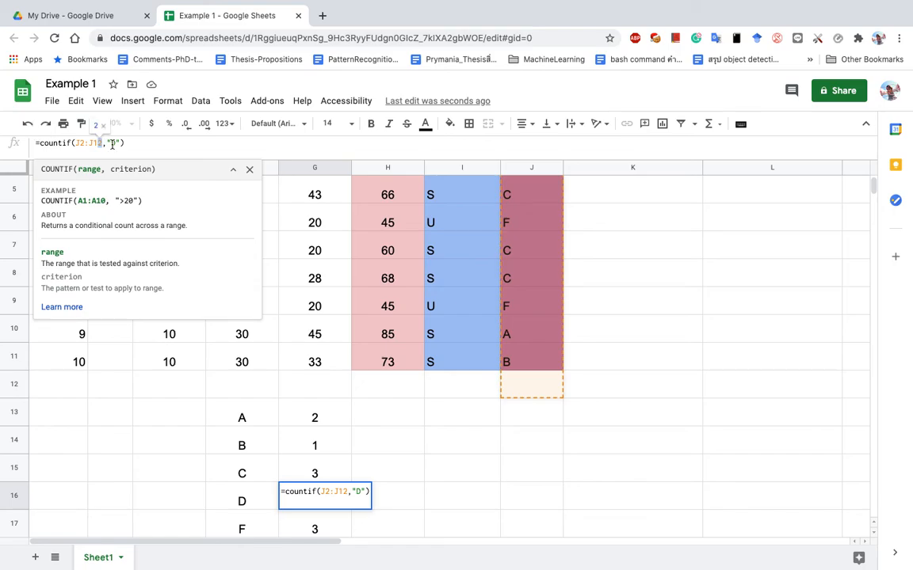
{"action": "key", "text": "Return"}
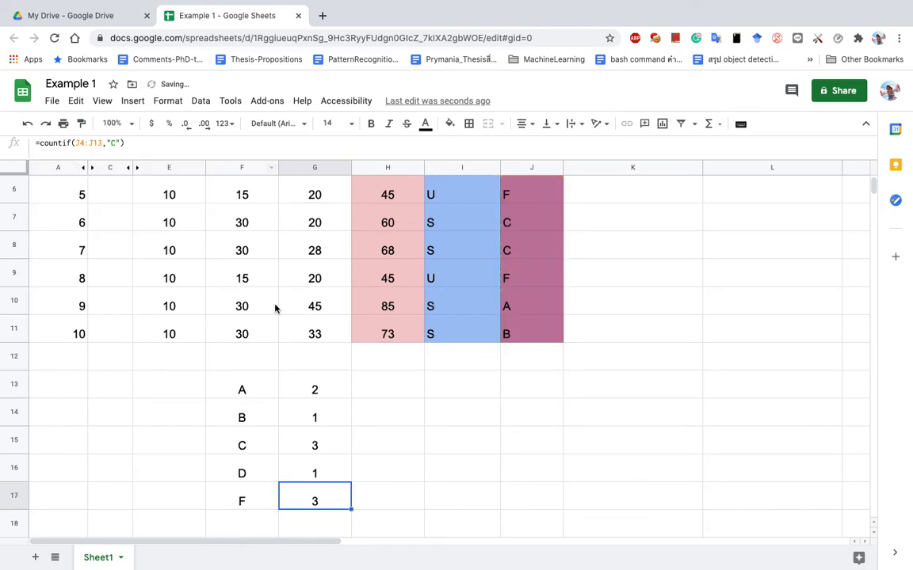
Rewrite G17's formula as =countif(J2:J11,"F").
{"action": "left_click", "coordinate": [83, 145]}
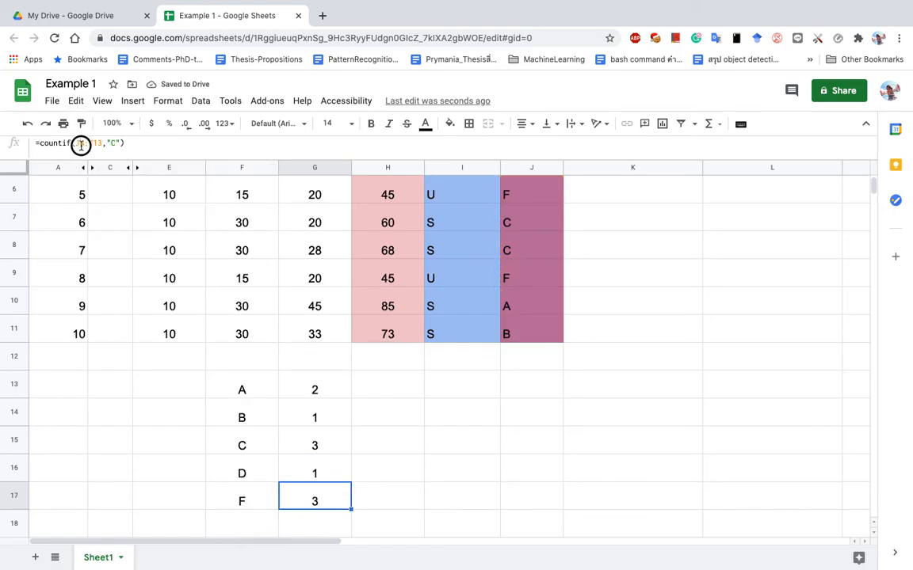
{"action": "key", "text": "BackSpace"}
{"action": "type", "text": "2"}
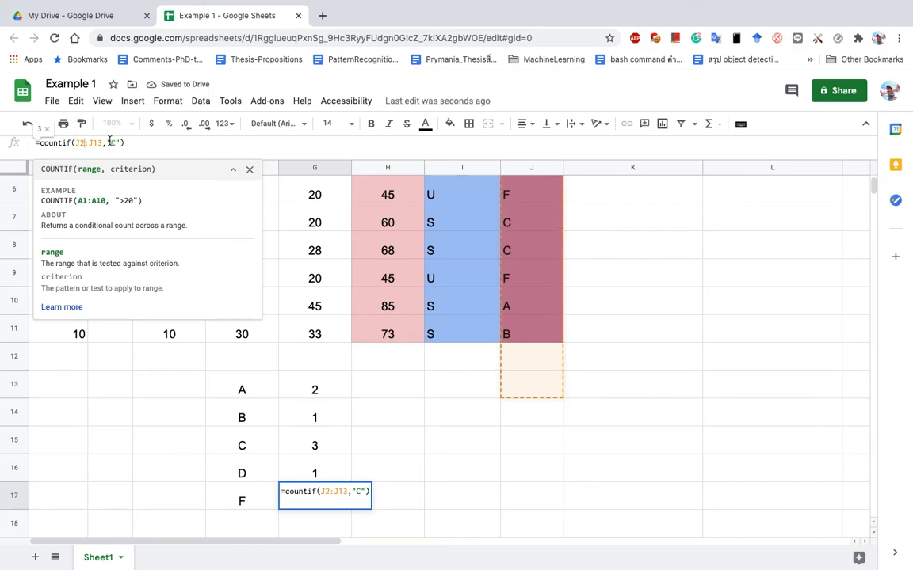
{"action": "left_click", "coordinate": [100, 141]}
{"action": "key", "text": "BackSpace"}
{"action": "type", "text": "1"}
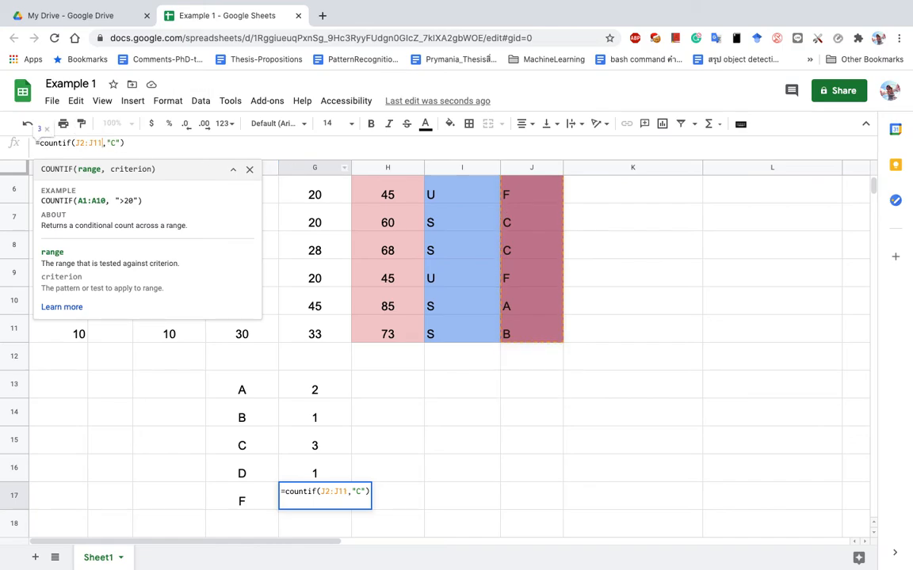
{"action": "key", "text": "Right"}
{"action": "key", "text": "Right"}
{"action": "key", "text": "Right"}
{"action": "key", "text": "BackSpace"}
{"action": "type", "text": "F"}
{"action": "key", "text": "Return"}
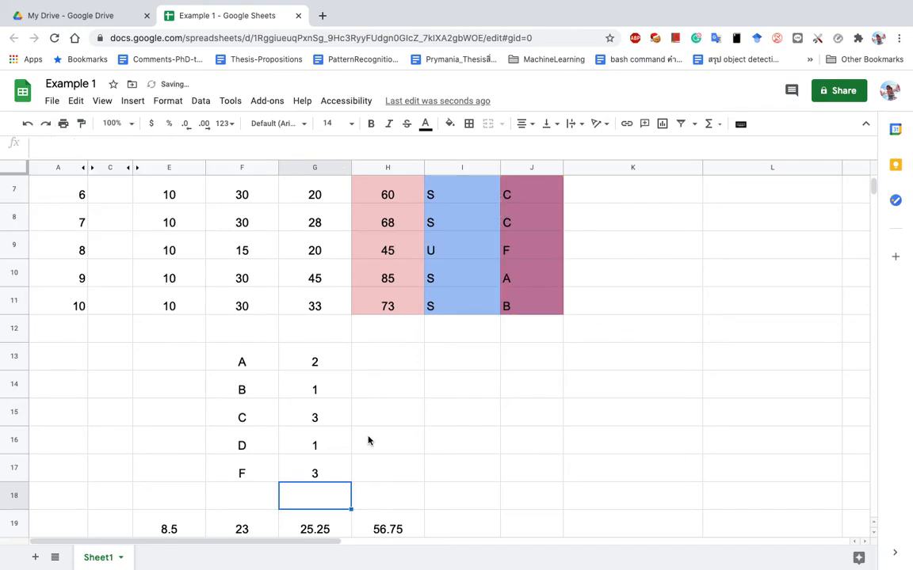
Type 'simple' in G12 as the heading above the A–F counts.
{"action": "left_click", "coordinate": [328, 473]}
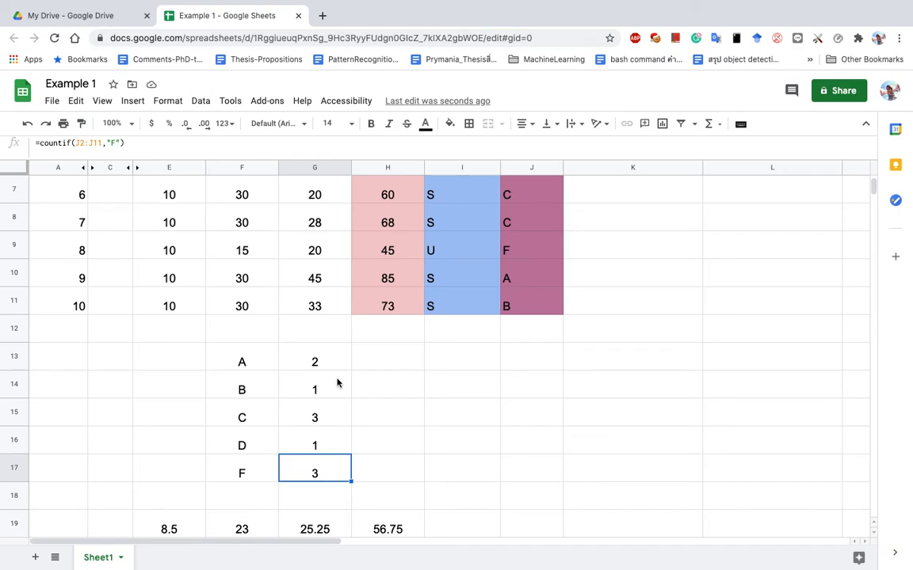
{"action": "left_click", "coordinate": [312, 361]}
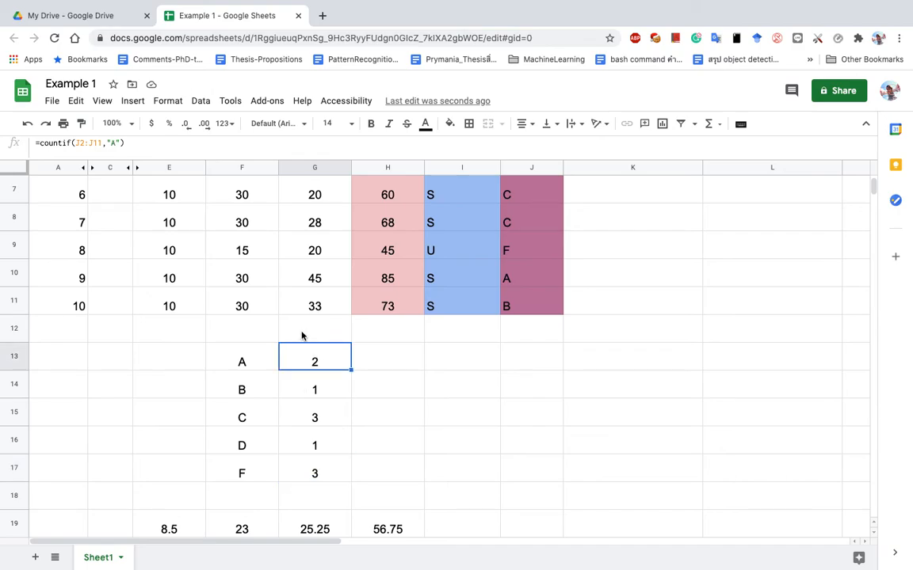
{"action": "left_click", "coordinate": [300, 331]}
{"action": "type", "text": "simple"}
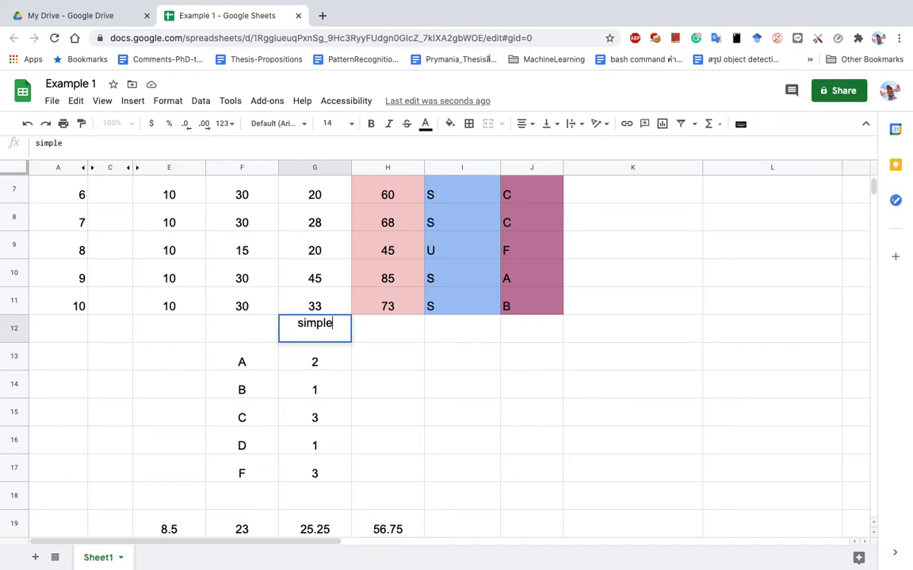
{"action": "key", "text": "Return"}
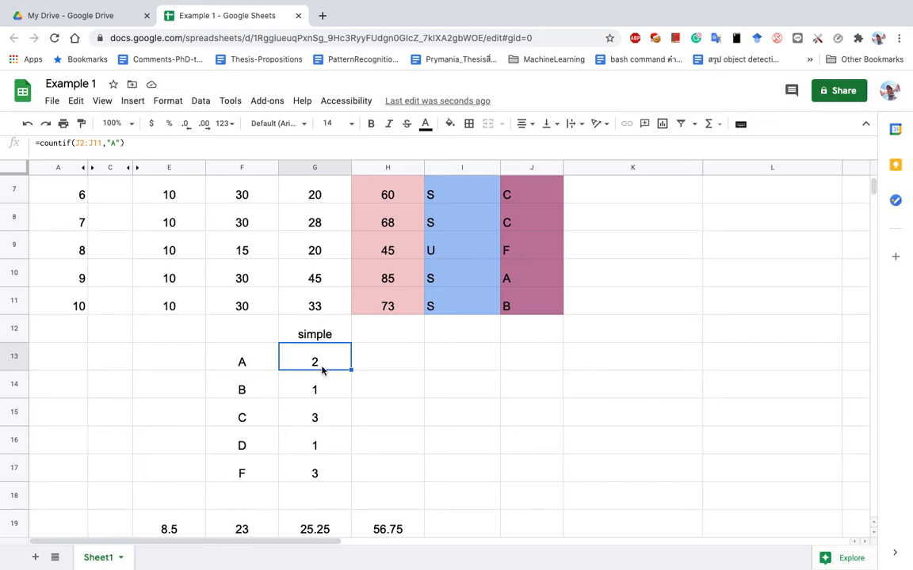
Clear G14:G17 and fill the A count formula from G13 down to G17.
{"action": "left_click_drag", "start_coordinate": [330, 400], "coordinate": [325, 476]}
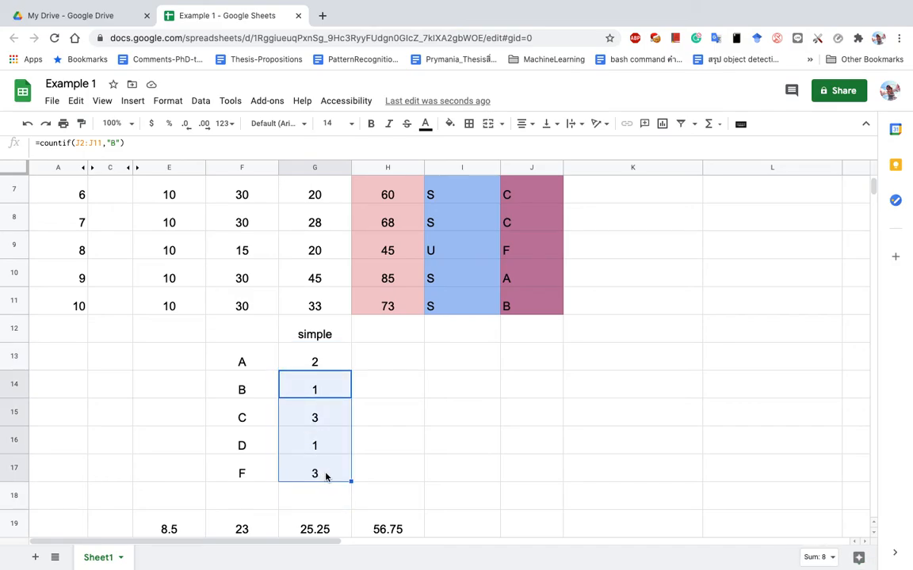
{"action": "key", "text": "Delete"}
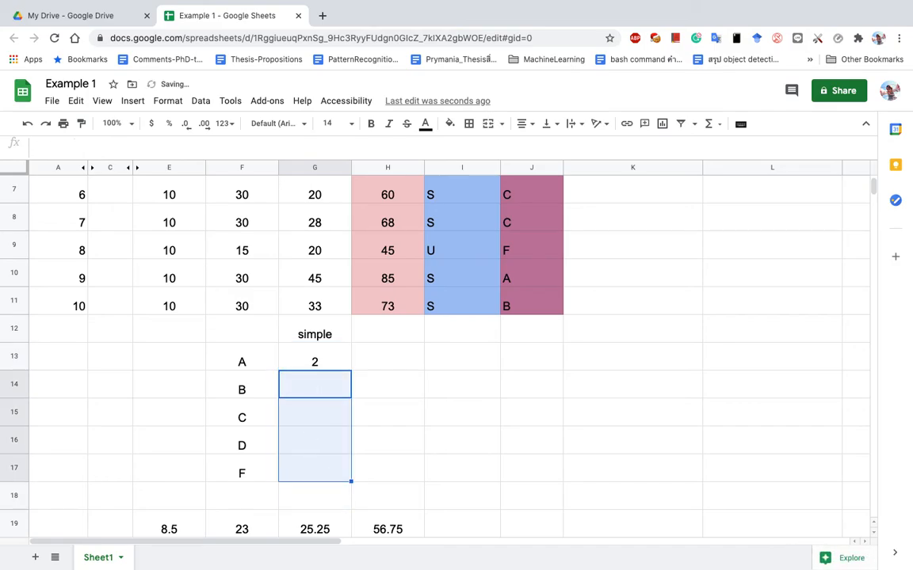
{"action": "left_click", "coordinate": [333, 366]}
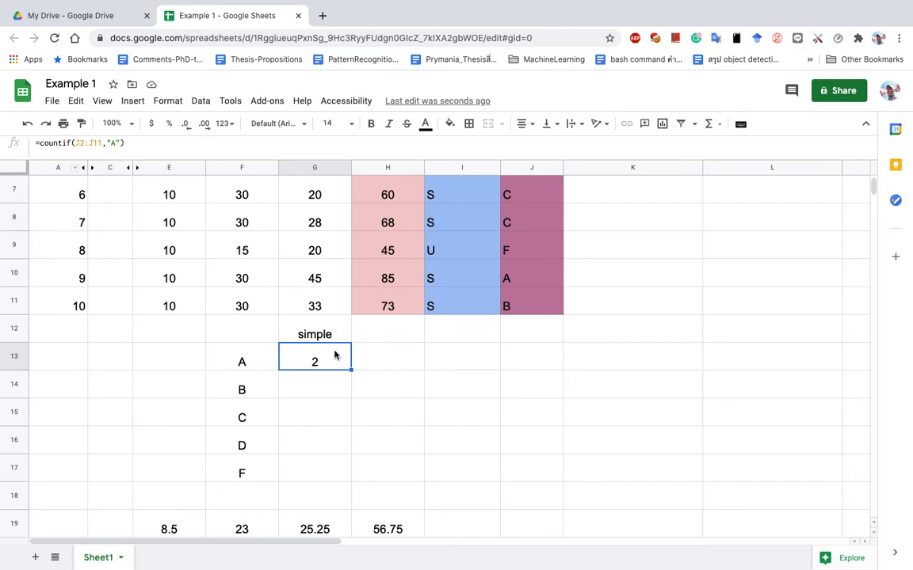
{"action": "left_click_drag", "start_coordinate": [240, 385], "coordinate": [256, 466]}
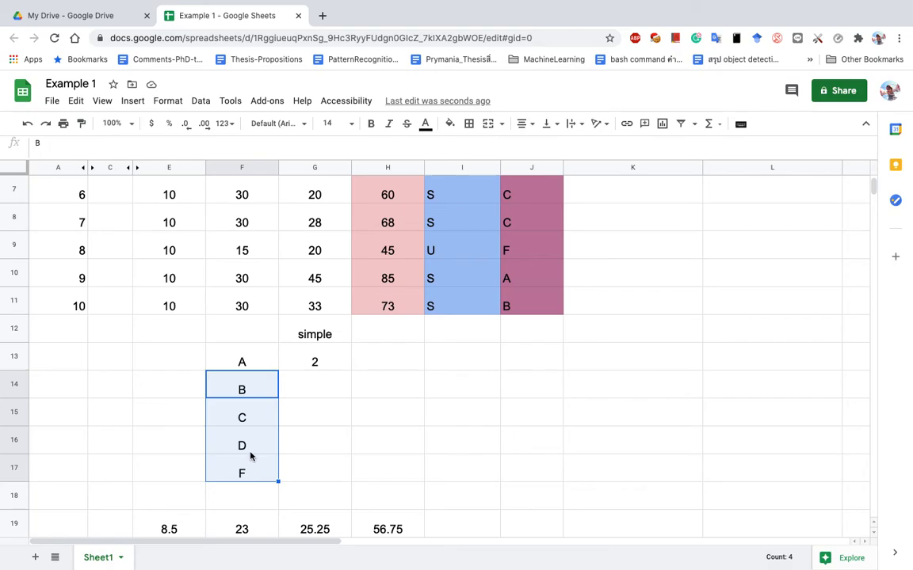
{"action": "left_click", "coordinate": [338, 357]}
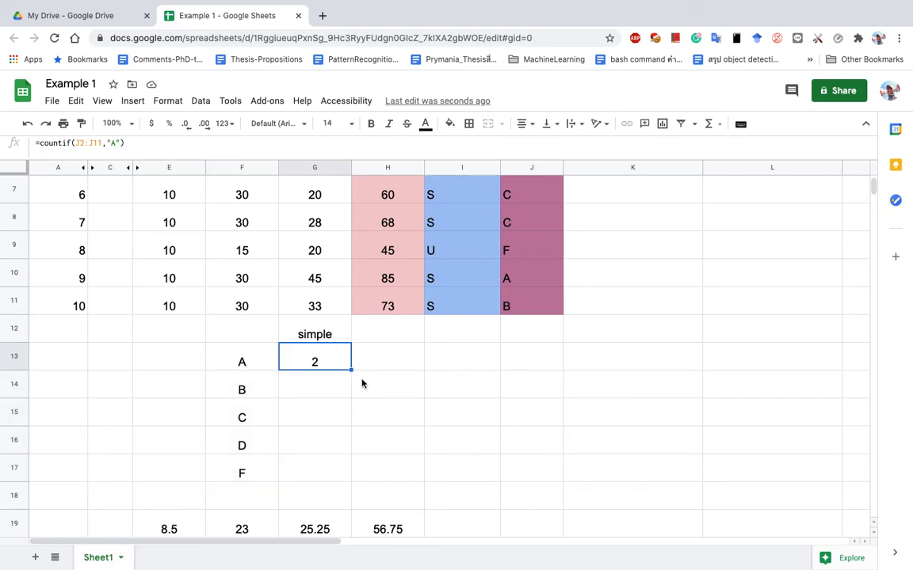
{"action": "left_click_drag", "start_coordinate": [352, 370], "coordinate": [344, 470]}
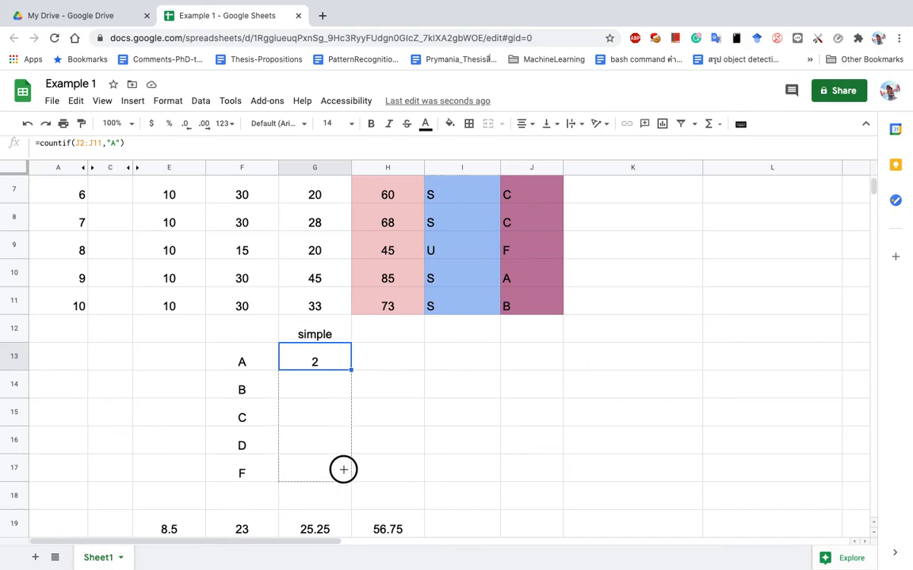
{"action": "left_click_drag", "start_coordinate": [343, 469], "coordinate": [344, 473]}
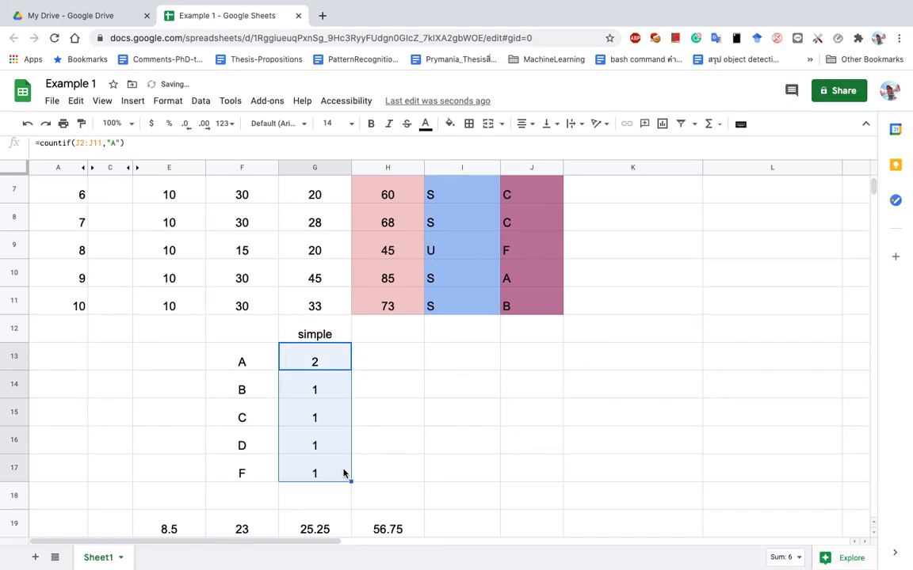
Inspect G14's copied formula, whose range shifted to J3:J12, then switch to the Preview outline.
{"action": "left_click", "coordinate": [340, 390]}
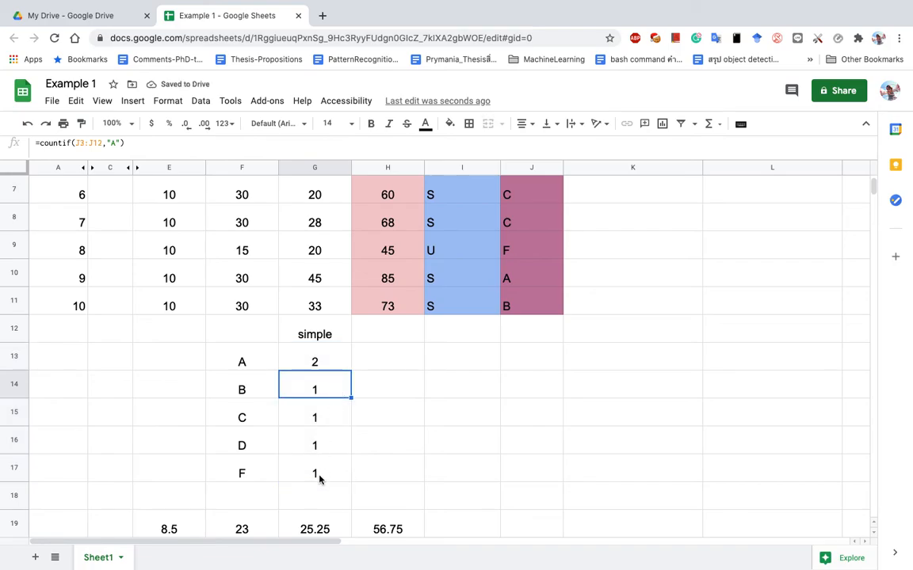
{"action": "left_click", "coordinate": [319, 390]}
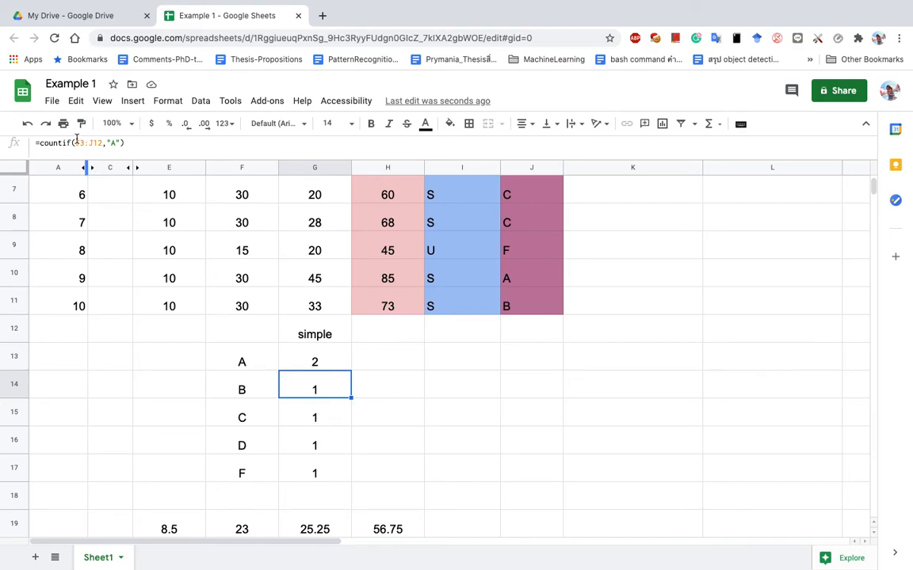
{"action": "left_click_drag", "start_coordinate": [120, 144], "coordinate": [110, 142]}
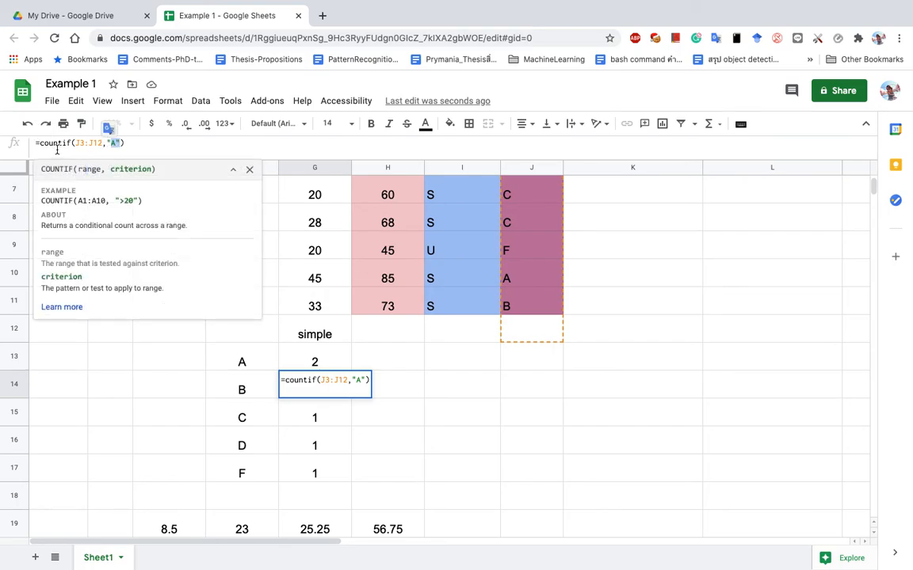
{"action": "left_click_drag", "start_coordinate": [75, 143], "coordinate": [104, 141]}
{"action": "left_click", "coordinate": [367, 420]}
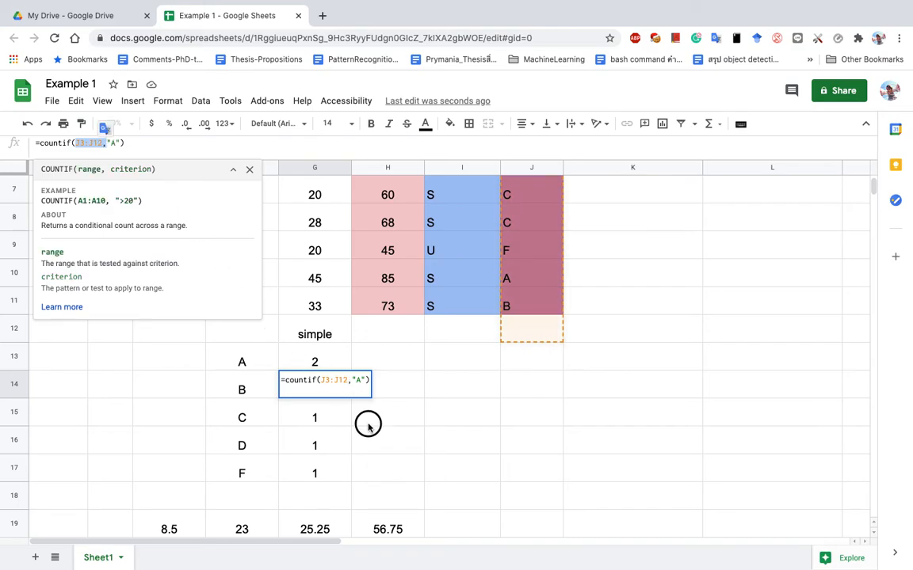
{"action": "key", "text": "super+Tab"}
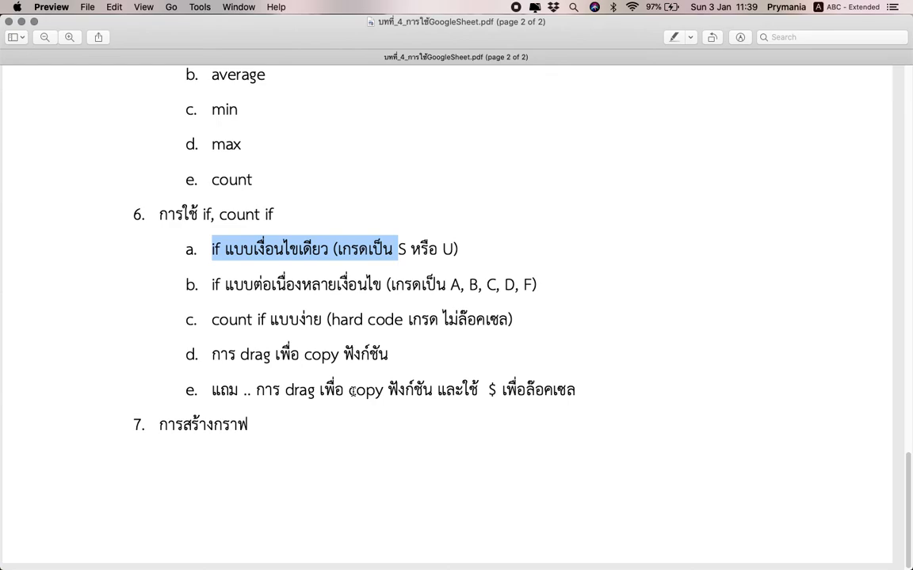
Highlight the outline item on locking cells with $, then return to Google Sheets.
{"action": "left_click_drag", "start_coordinate": [256, 389], "coordinate": [536, 390]}
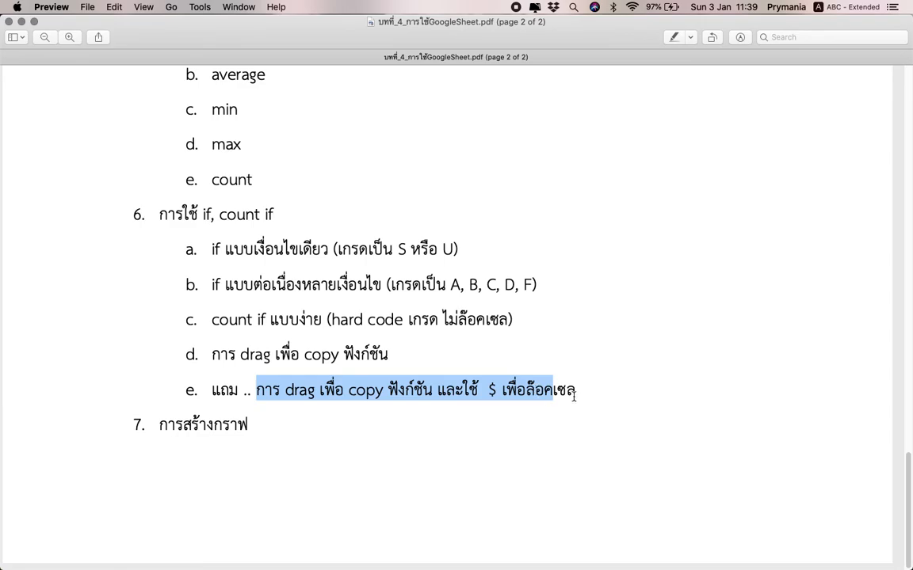
{"action": "key", "text": "super+Tab"}
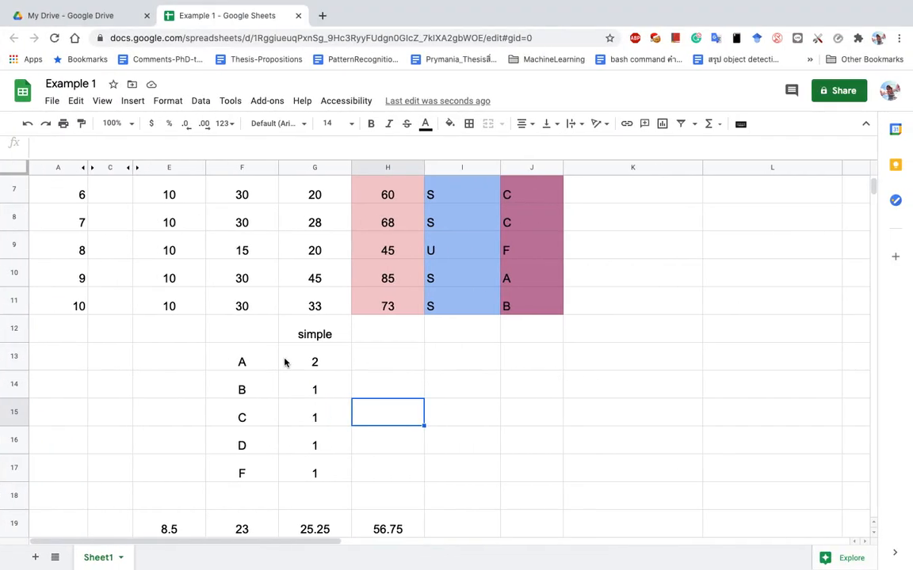
Clear the wrongly copied counts in G14:G17.
{"action": "left_click", "coordinate": [315, 362]}
{"action": "left_click_drag", "start_coordinate": [318, 389], "coordinate": [325, 470]}
{"action": "key", "text": "Delete"}
Lock the rows in G13's range to get =countif(J$2:J$11,"A"), still 2.
{"action": "left_click", "coordinate": [315, 358]}
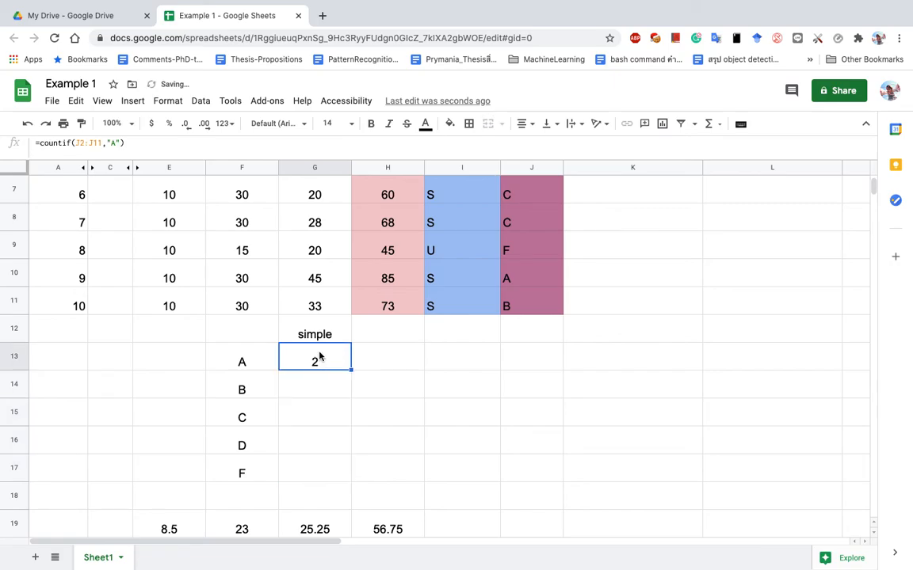
{"action": "left_click", "coordinate": [80, 144]}
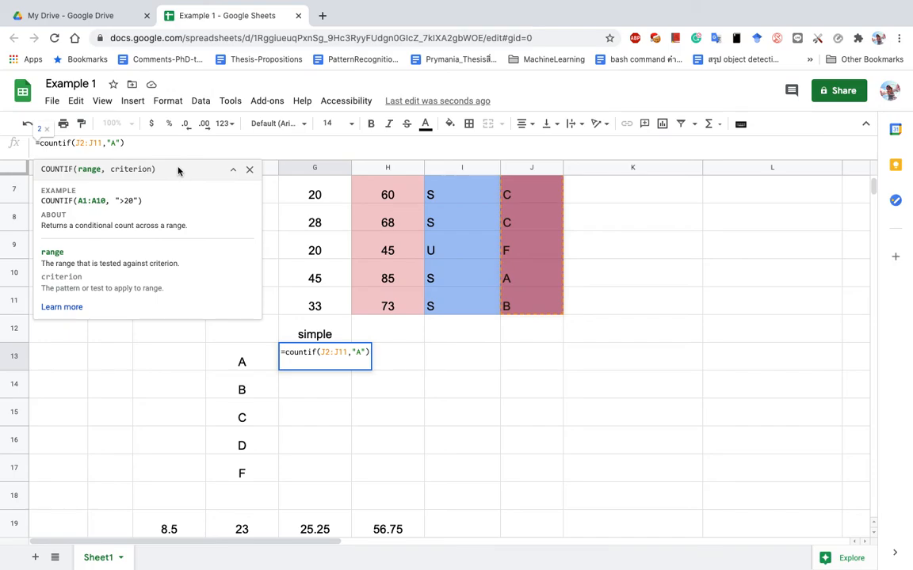
{"action": "left_click", "coordinate": [79, 144]}
{"action": "type", "text": "$2:J"}
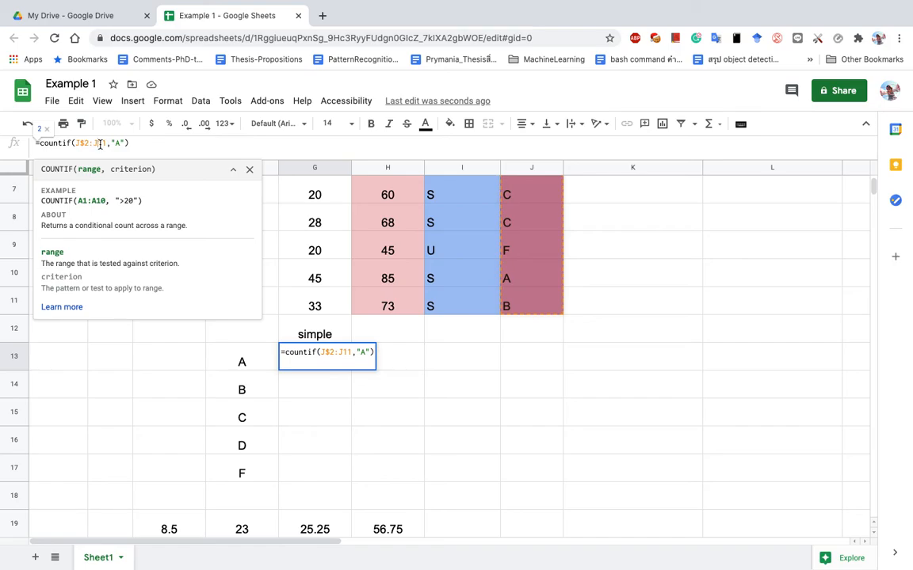
{"action": "type", "text": "$"}
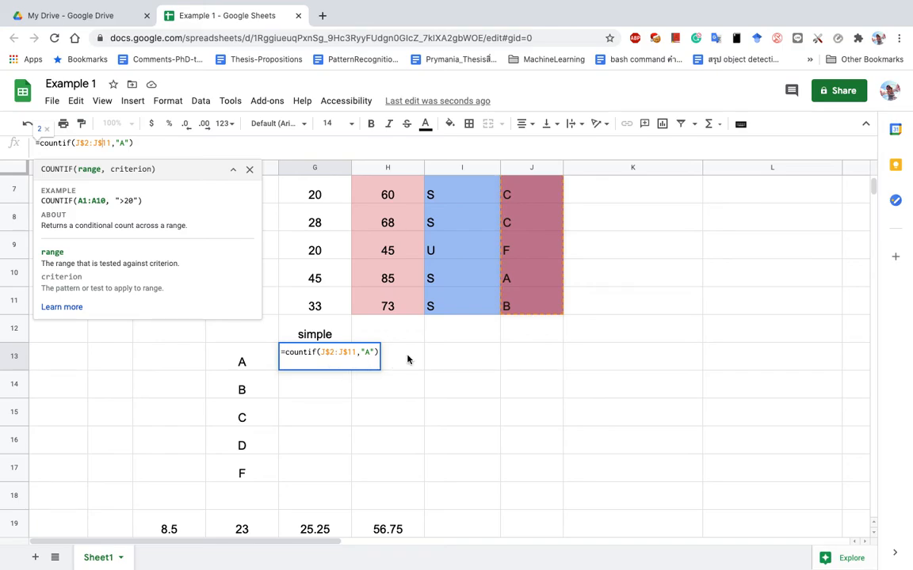
{"action": "key", "text": "Return"}
{"action": "left_click", "coordinate": [328, 362]}
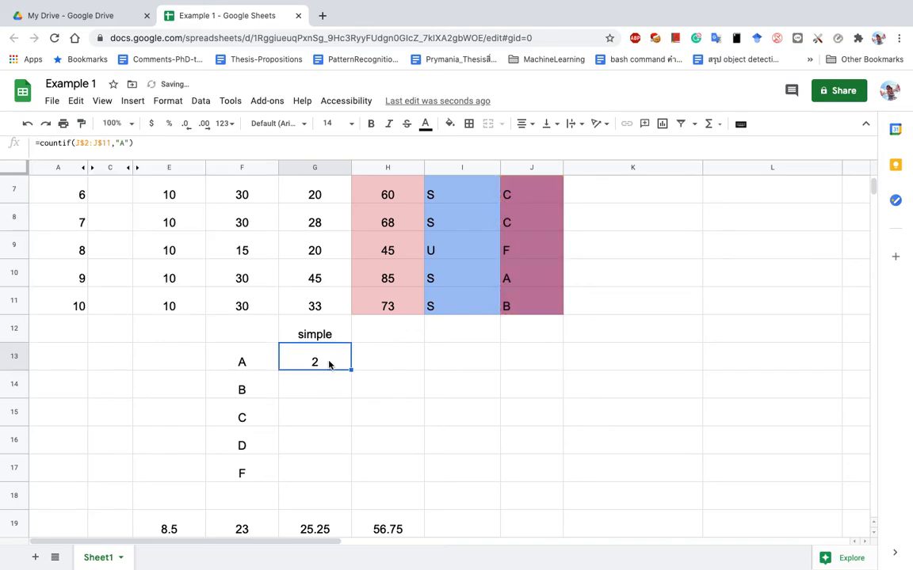
Fill the A count formula from G13 down to G17 and check each copy.
{"action": "left_click_drag", "start_coordinate": [351, 370], "coordinate": [347, 470]}
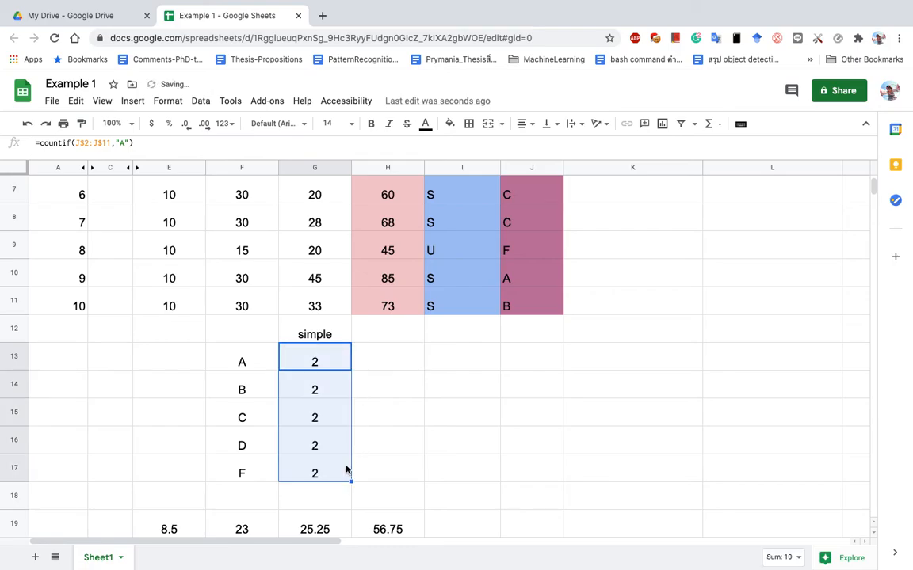
{"action": "left_click", "coordinate": [324, 397]}
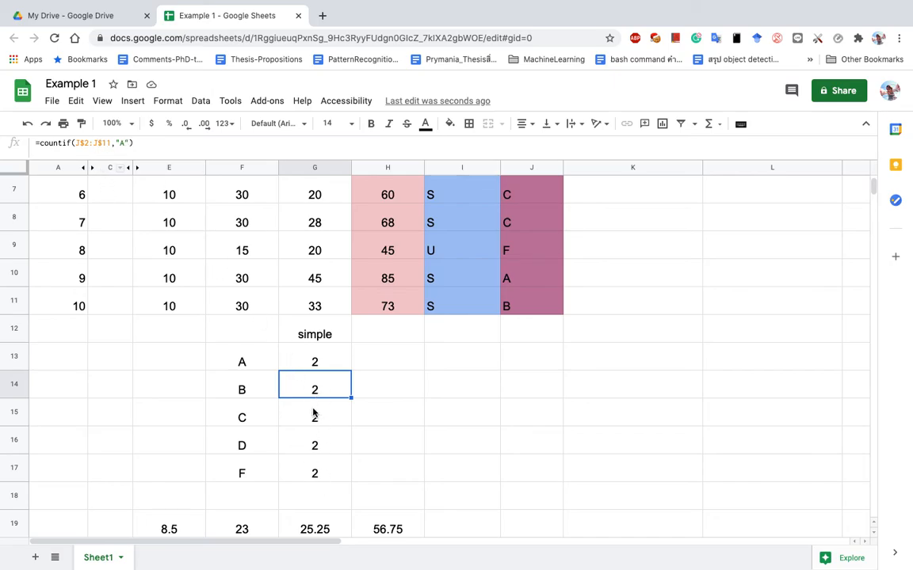
{"action": "left_click", "coordinate": [334, 422]}
{"action": "left_click", "coordinate": [322, 458]}
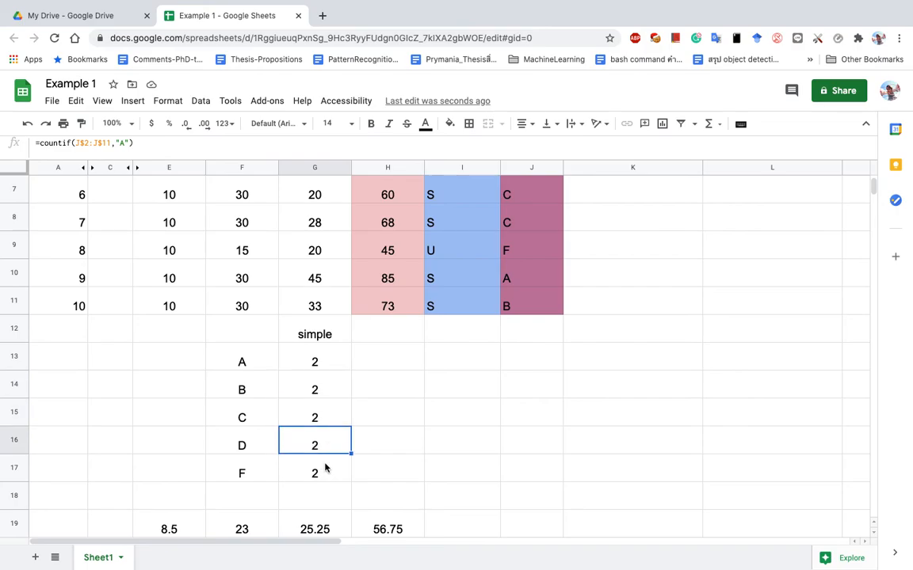
{"action": "left_click", "coordinate": [324, 472]}
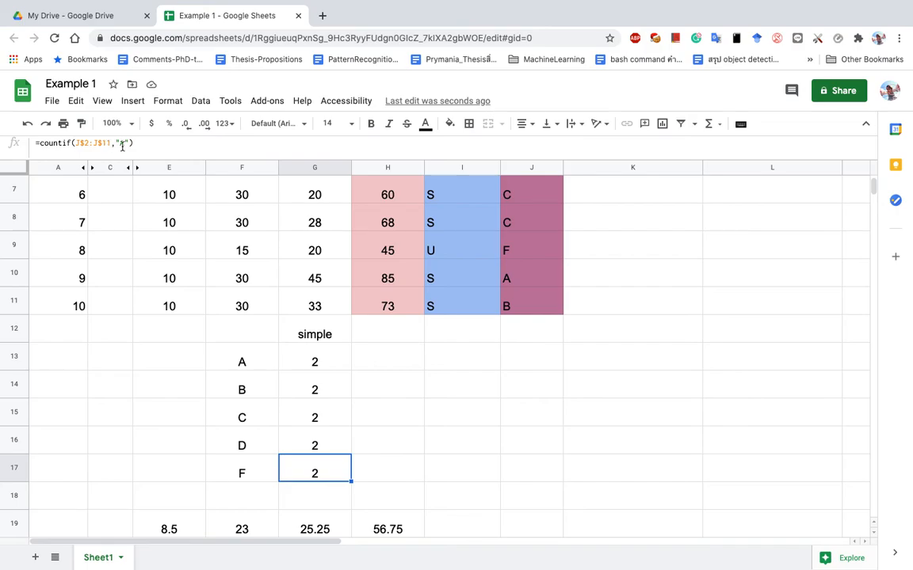
Change the G14 and G15 criteria from A to B and C.
{"action": "left_click", "coordinate": [301, 391]}
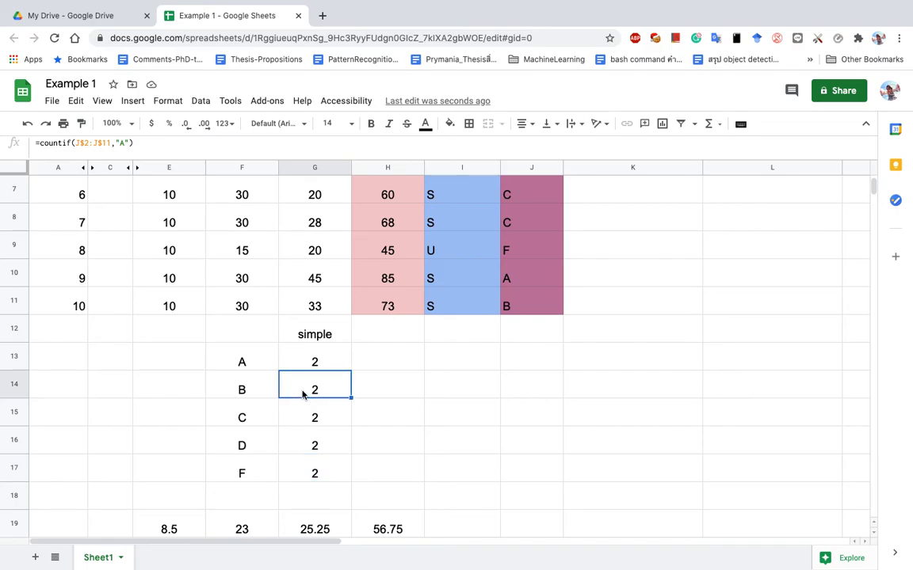
{"action": "left_click", "coordinate": [122, 142]}
{"action": "type", "text": "B"}
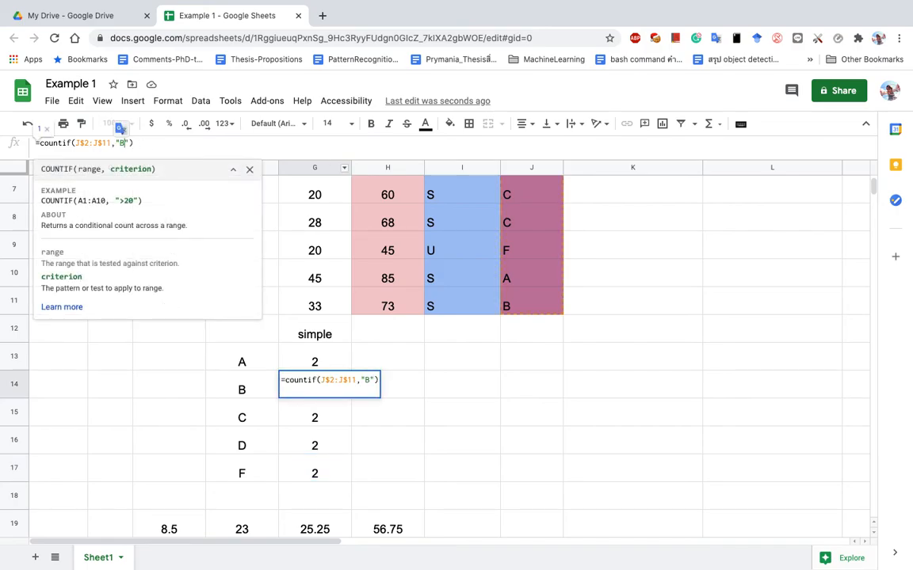
{"action": "key", "text": "Return"}
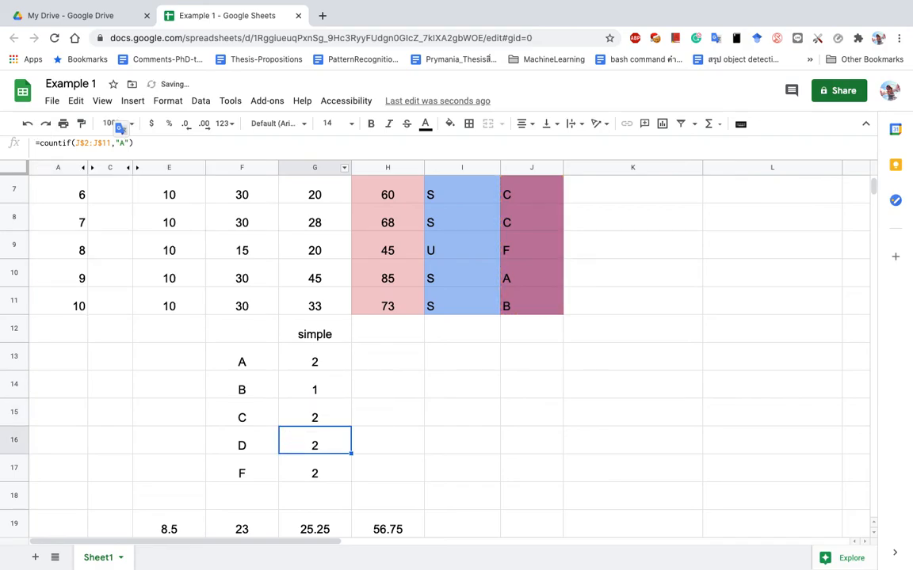
{"action": "key", "text": "Return"}
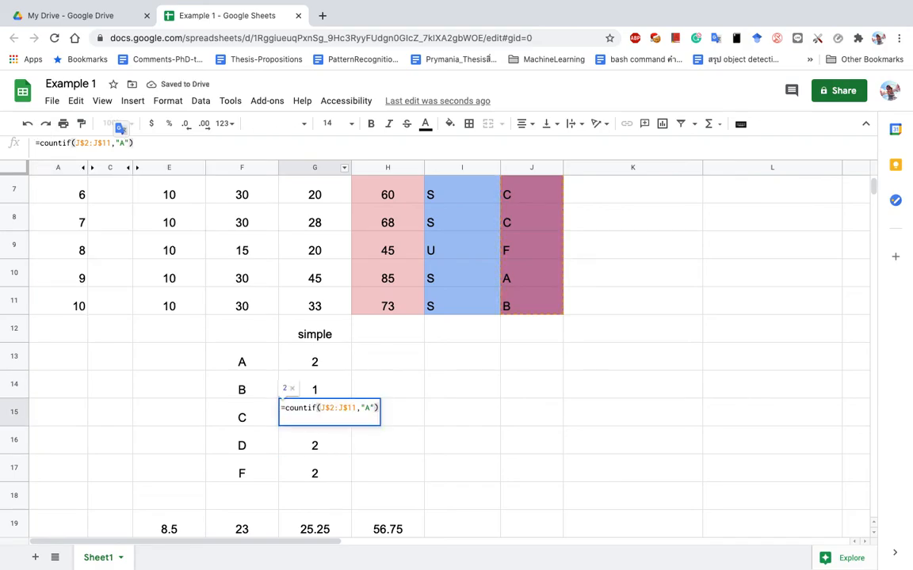
{"action": "key", "text": "Left"}
{"action": "key", "text": "BackSpace"}
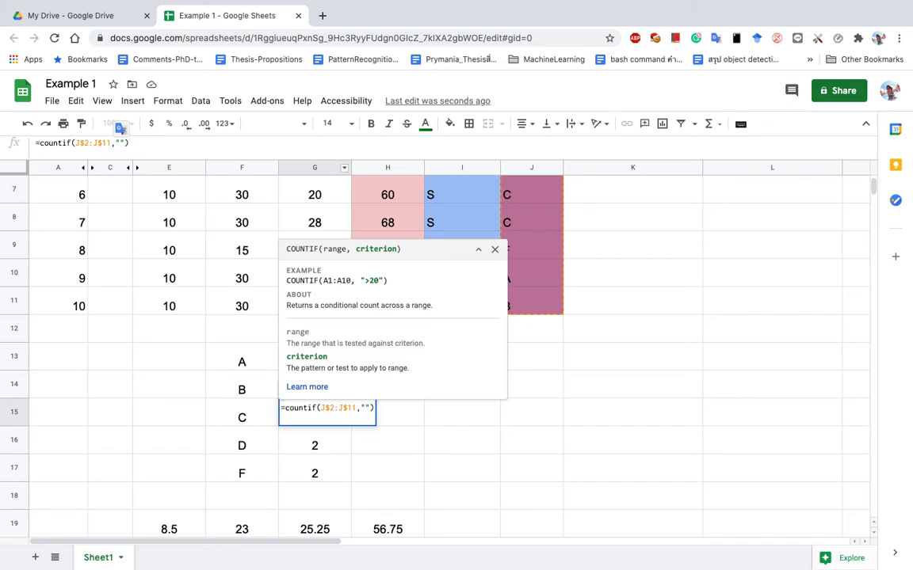
{"action": "type", "text": "C"}
{"action": "key", "text": "Return"}
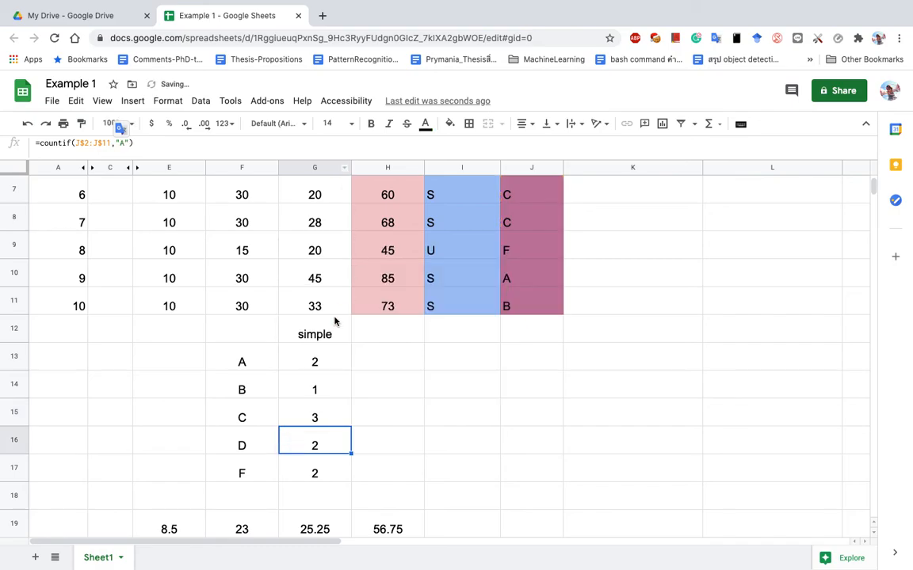
Change the G16 and G17 criteria from A to D and F.
{"action": "double_click", "coordinate": [305, 448]}
{"action": "left_click", "coordinate": [370, 435]}
{"action": "key", "text": "BackSpace"}
{"action": "type", "text": "D"}
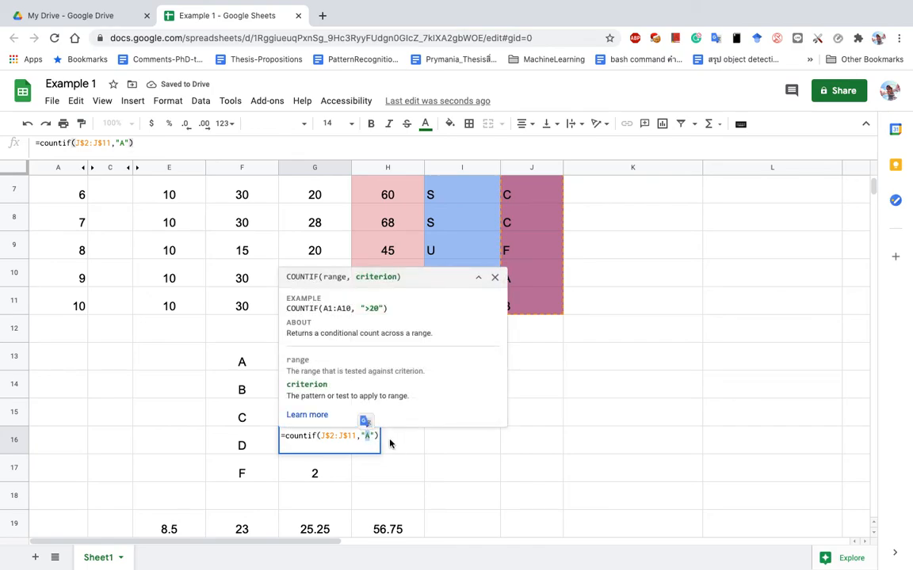
{"action": "double_click", "coordinate": [333, 474]}
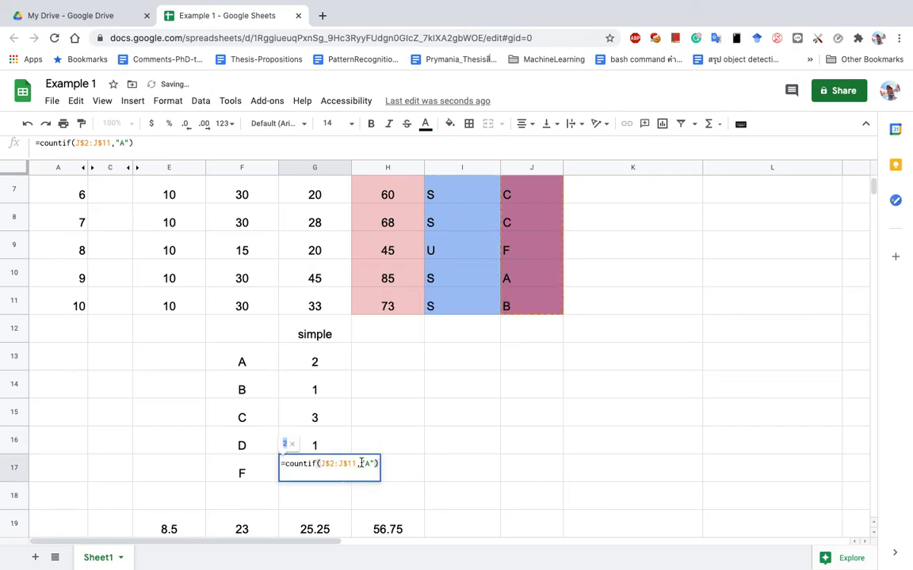
{"action": "left_click", "coordinate": [368, 463]}
{"action": "key", "text": "BackSpace"}
{"action": "type", "text": "F"}
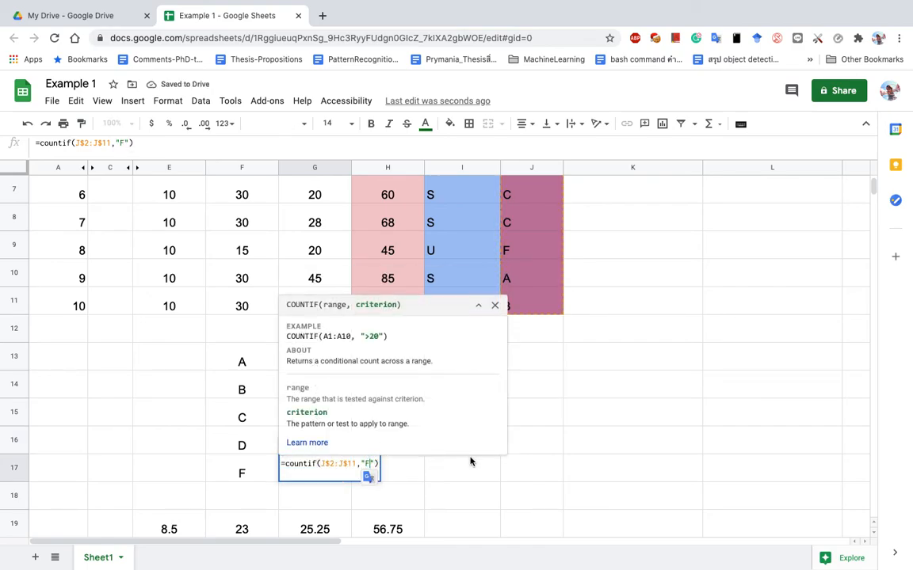
{"action": "left_click", "coordinate": [460, 472]}
{"action": "left_click", "coordinate": [16, 524]}
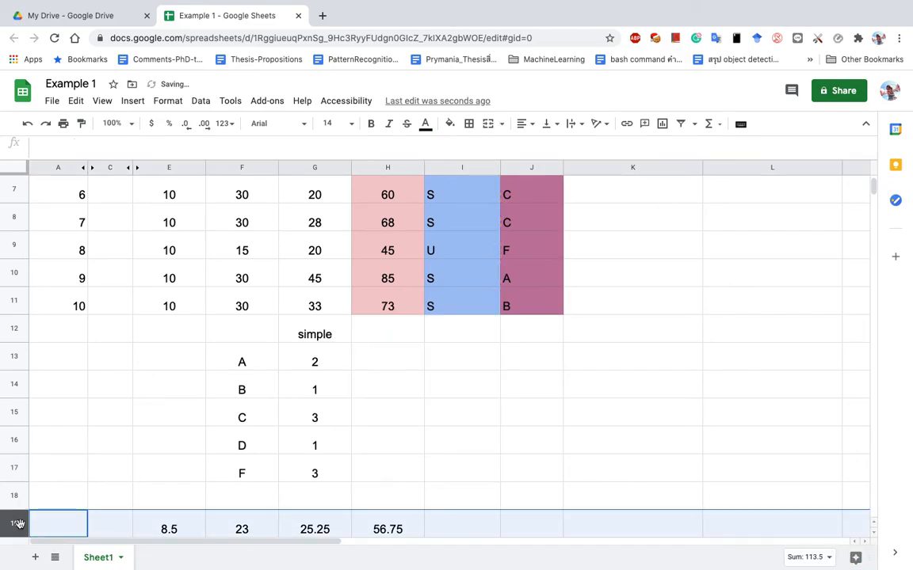
Insert a blank row above the averages and add a Total row with =sum(G13:G17).
{"action": "right_click", "coordinate": [16, 524]}
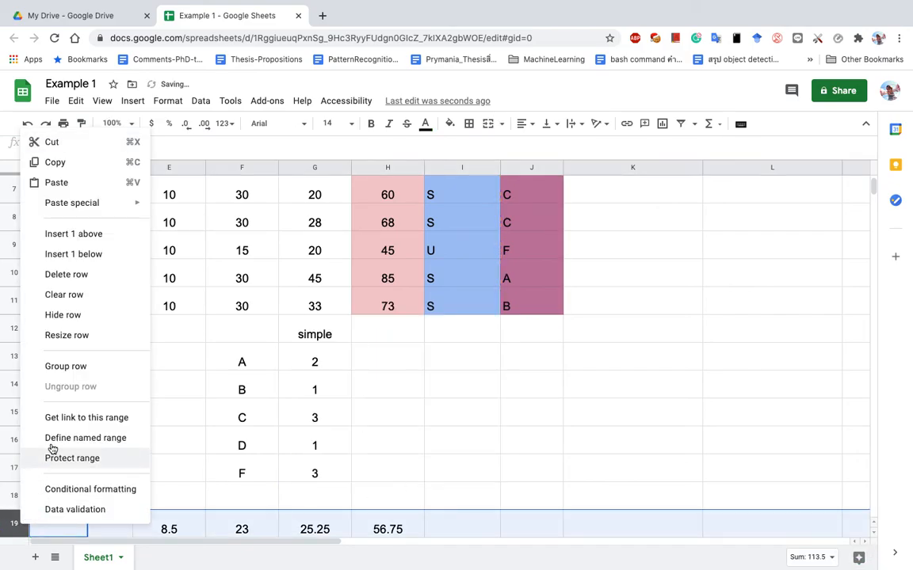
{"action": "left_click", "coordinate": [78, 243]}
{"action": "left_click", "coordinate": [250, 494]}
{"action": "type", "text": "Total"}
{"action": "key", "text": "Tab"}
{"action": "type", "text": "=sum("}
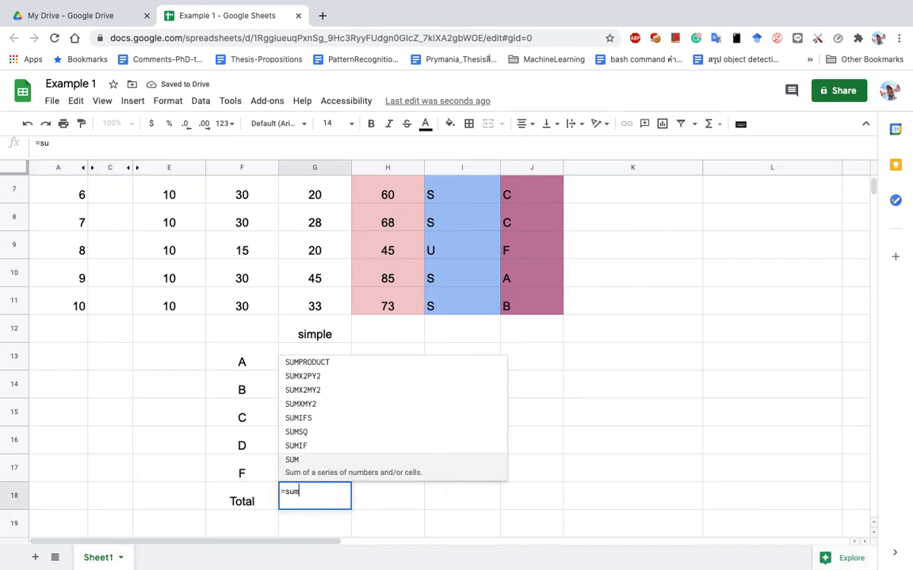
{"action": "left_click", "coordinate": [235, 370]}
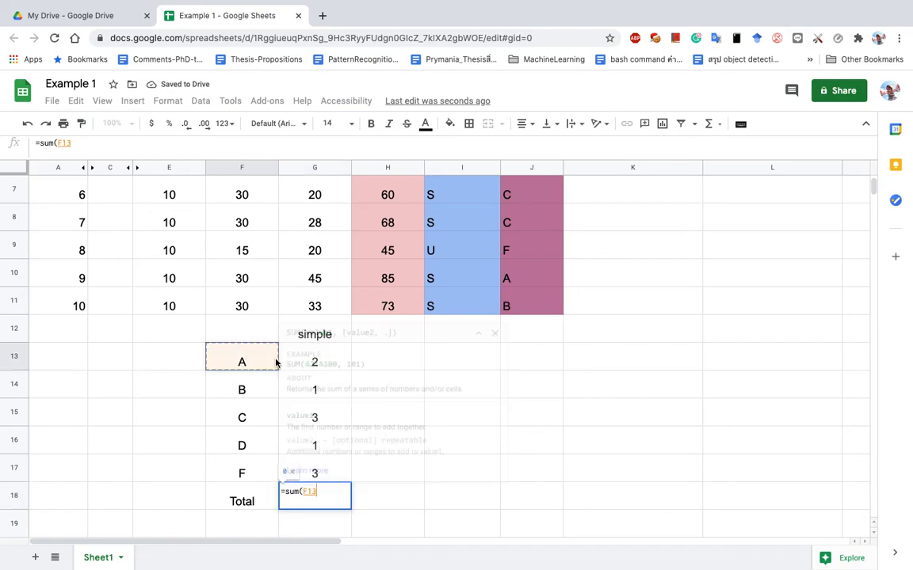
{"action": "left_click_drag", "start_coordinate": [309, 356], "coordinate": [336, 473]}
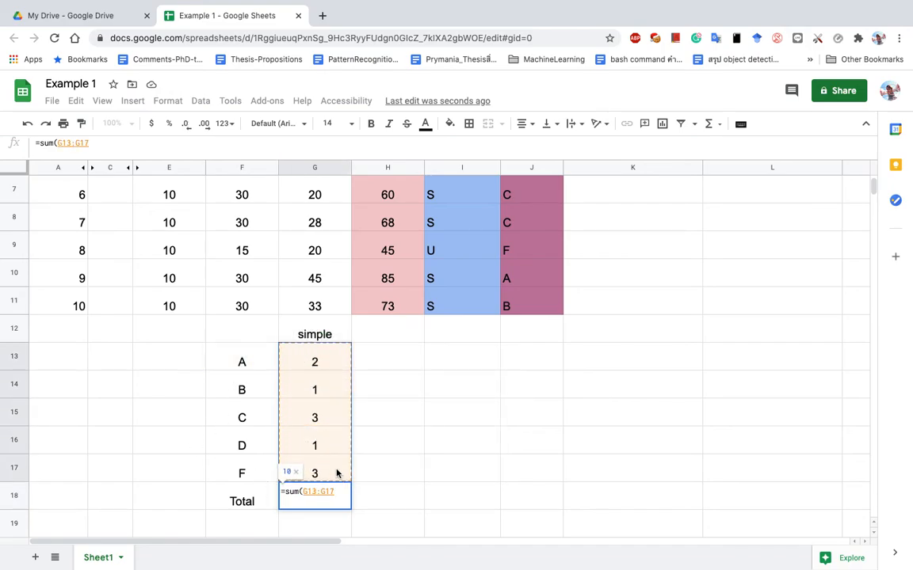
{"action": "key", "text": "Return"}
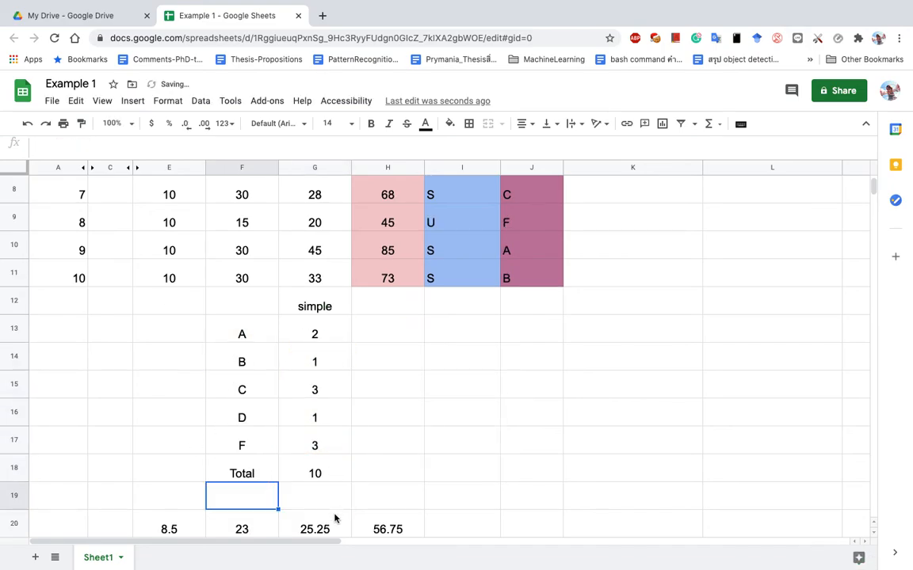
Shade the whole Total row 18 grey.
{"action": "left_click", "coordinate": [224, 470]}
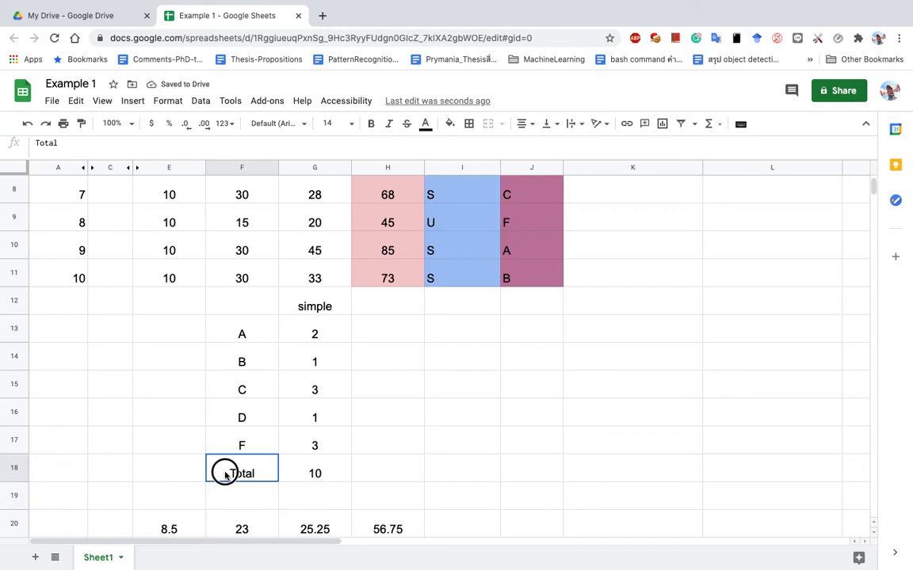
{"action": "left_click", "coordinate": [14, 469]}
{"action": "left_click", "coordinate": [453, 127]}
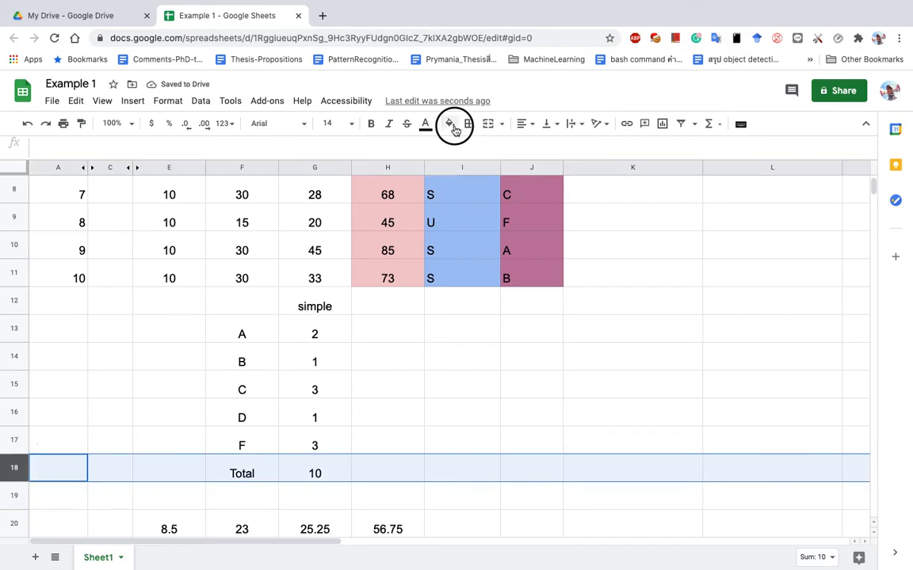
{"action": "left_click", "coordinate": [543, 166]}
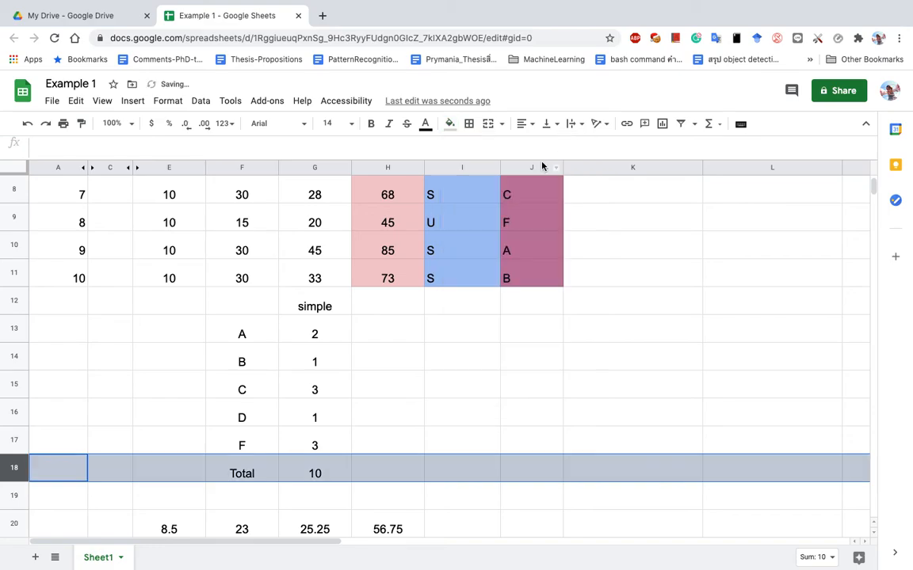
{"action": "left_click", "coordinate": [461, 424]}
{"action": "left_click", "coordinate": [314, 331]}
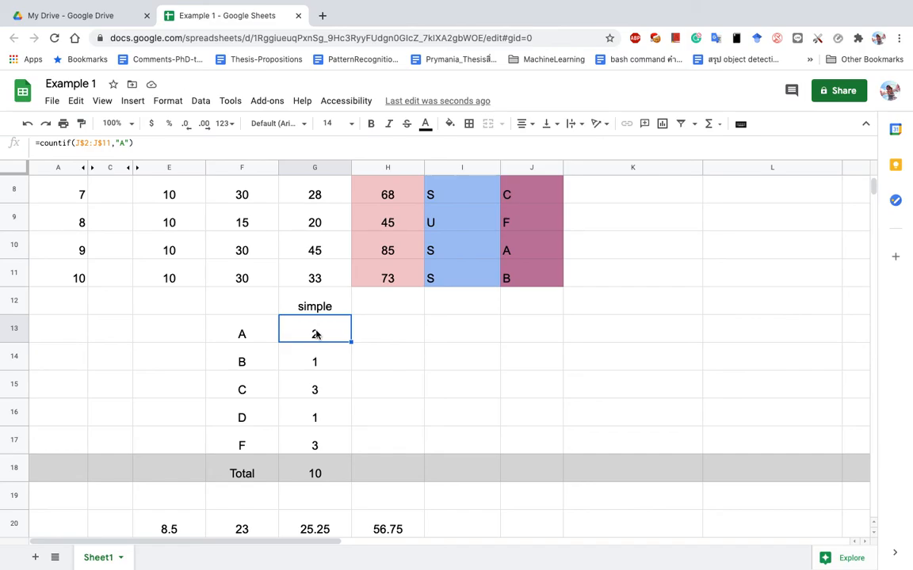
{"action": "key", "text": "ctrl+Left"}
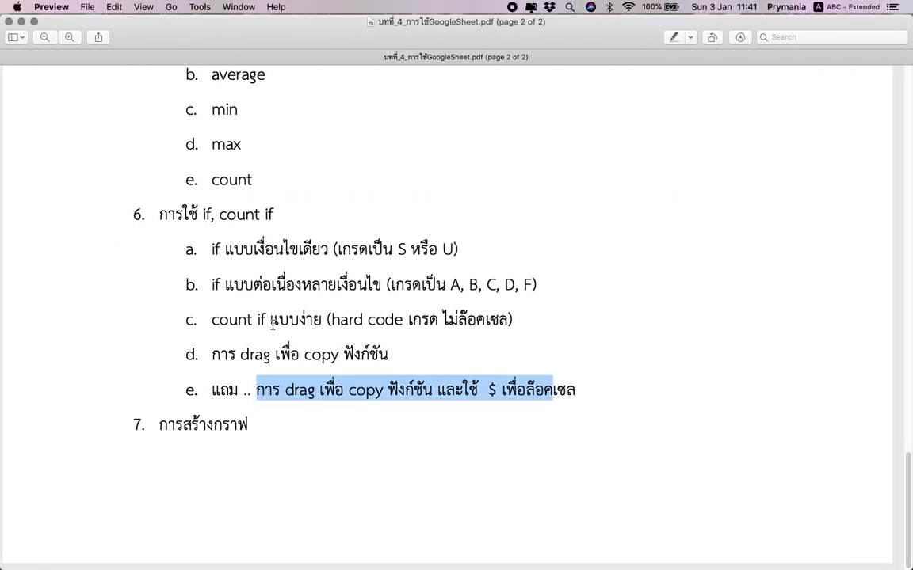
{"action": "key", "text": "ctrl+Right"}
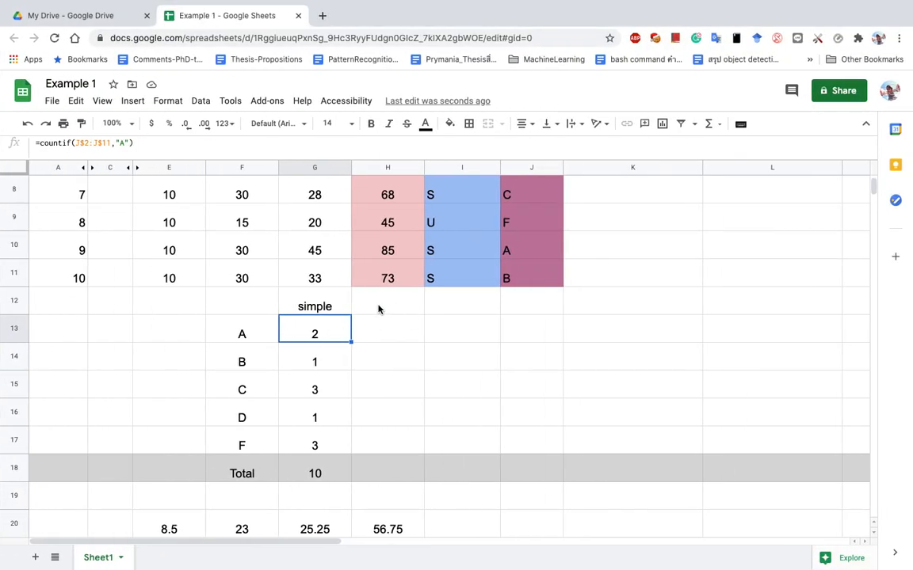
Type the heading 'smarter' in H12.
{"action": "left_click", "coordinate": [379, 309]}
{"action": "type", "text": "smarter"}
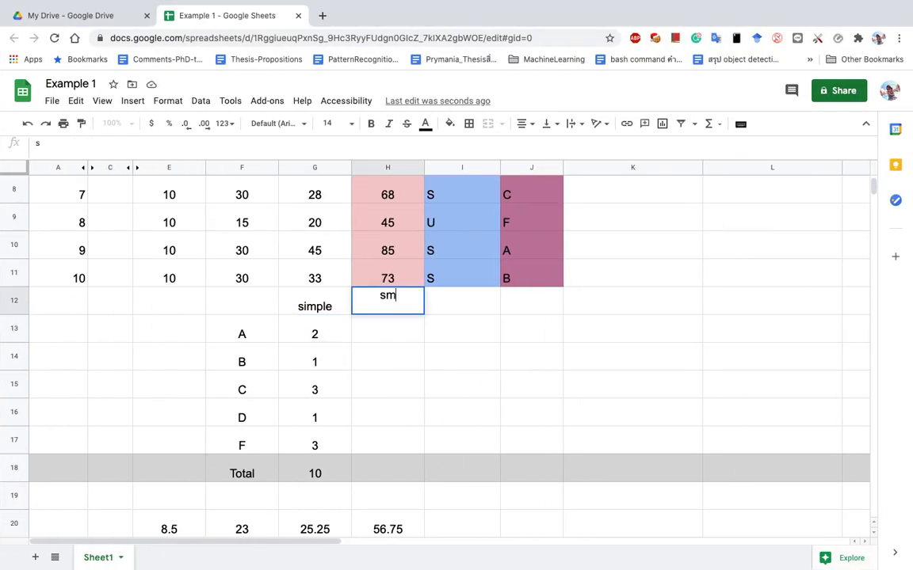
{"action": "key", "text": "Return"}
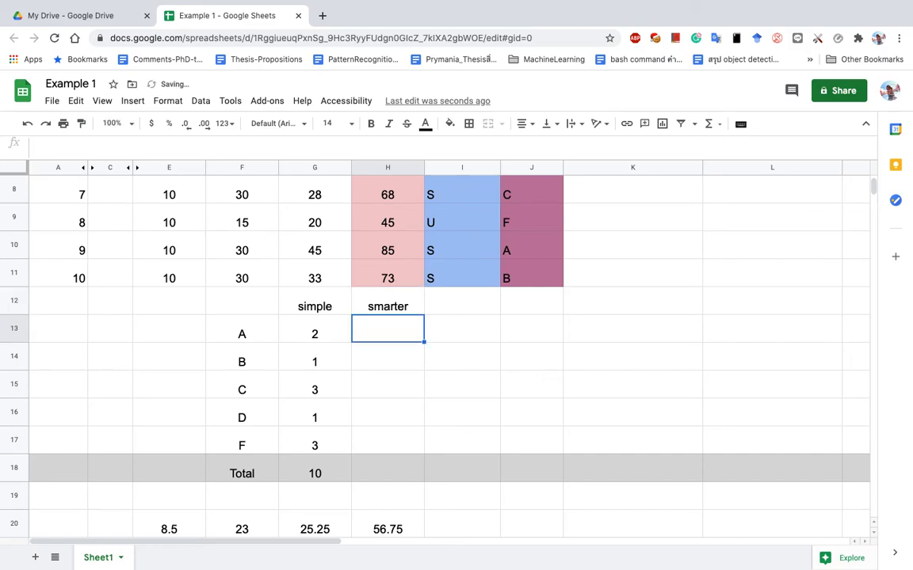
{"action": "key", "text": "Down"}
{"action": "left_click", "coordinate": [399, 323]}
Begin a COUNTIF over J2:J11 in H13, abandoning two unfinished attempts.
{"action": "type", "text": "=countif("}
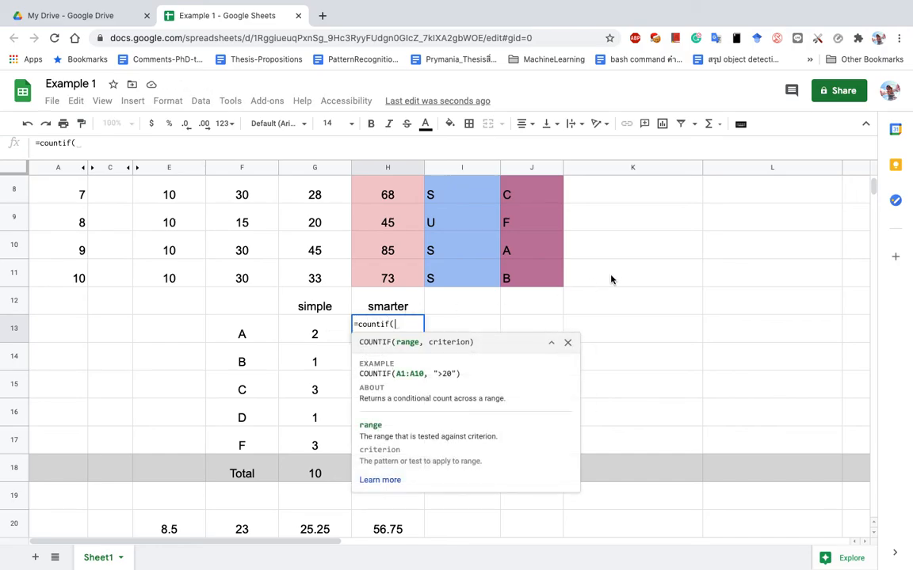
{"action": "left_click_drag", "start_coordinate": [875, 187], "coordinate": [874, 178]}
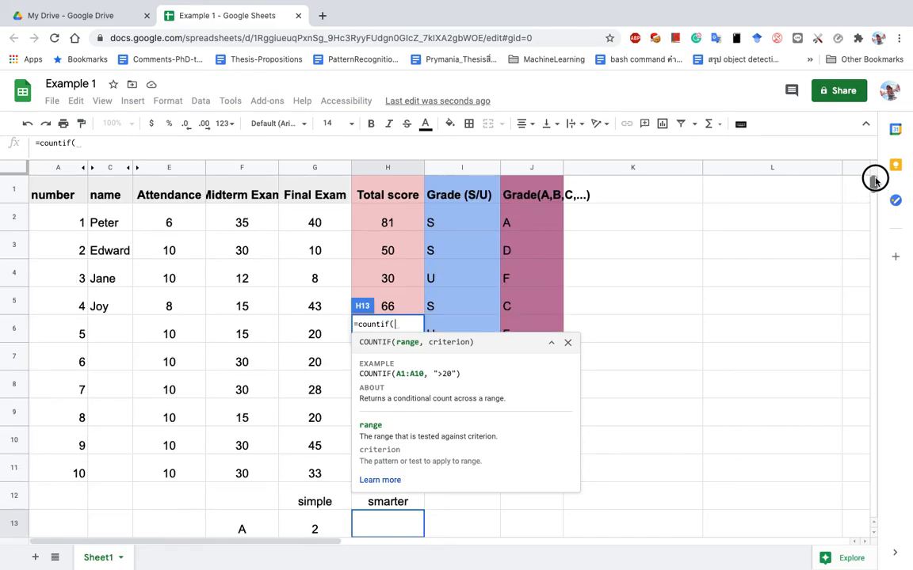
{"action": "left_click_drag", "start_coordinate": [522, 222], "coordinate": [531, 470]}
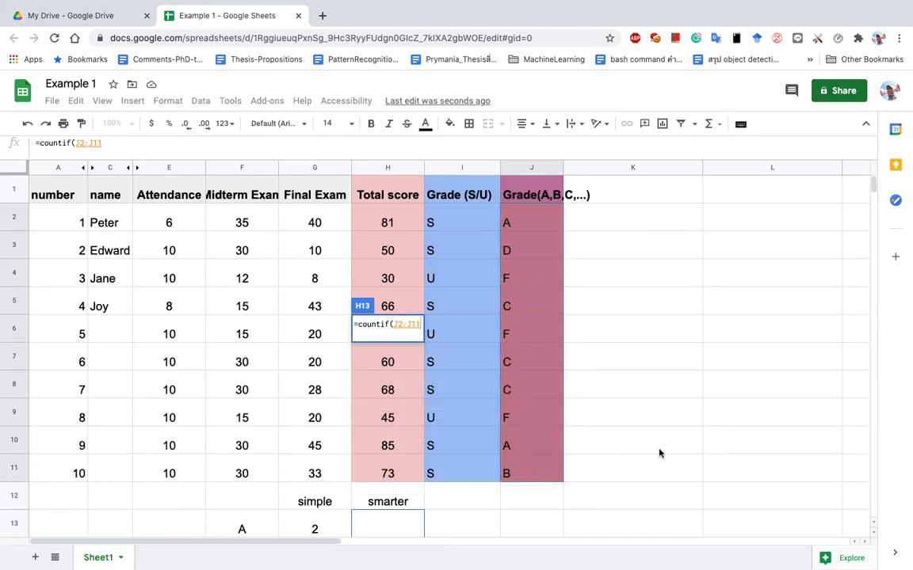
{"action": "scroll", "coordinate": [659, 453], "scroll_direction": "down", "scroll_amount": 2}
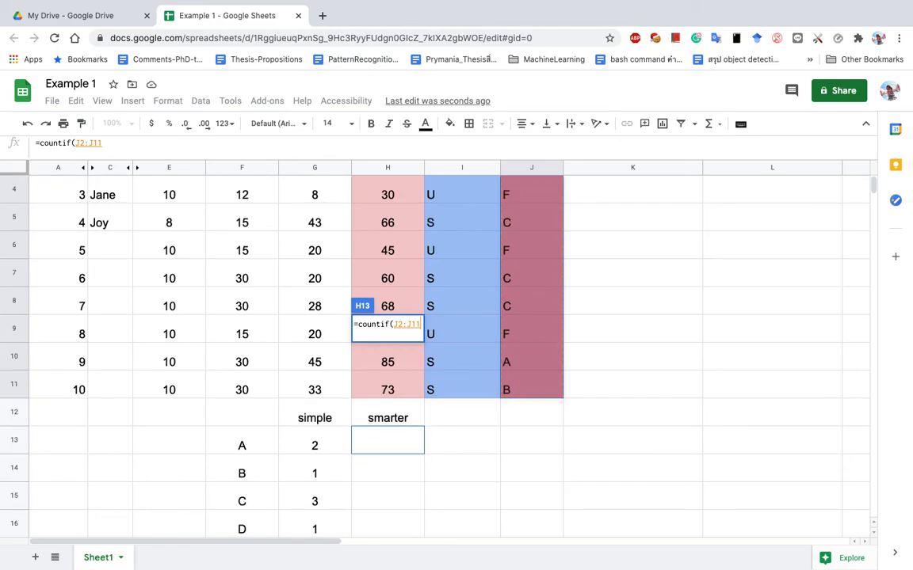
{"action": "key", "text": "Escape"}
{"action": "type", "text": "=cou"}
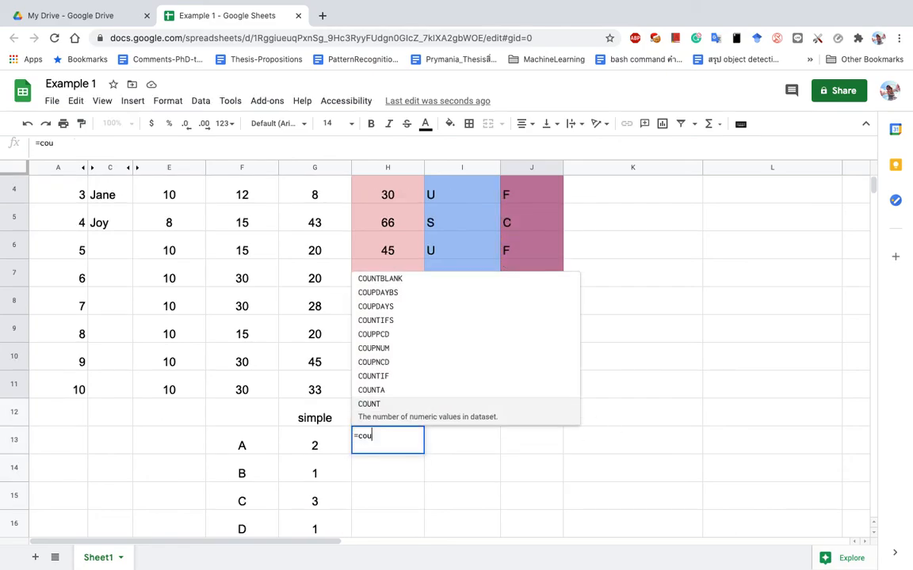
{"action": "type", "text": "ntif("}
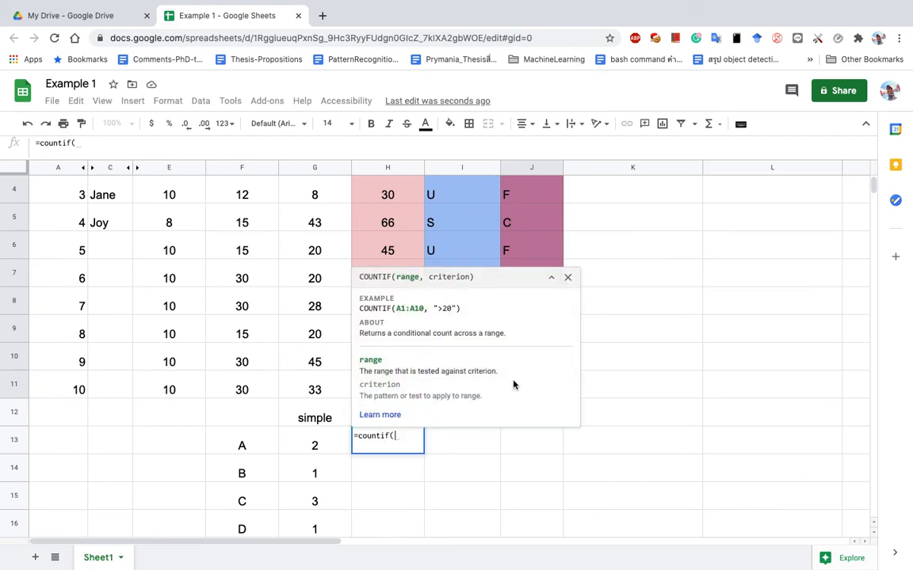
{"action": "left_click_drag", "start_coordinate": [872, 189], "coordinate": [872, 179]}
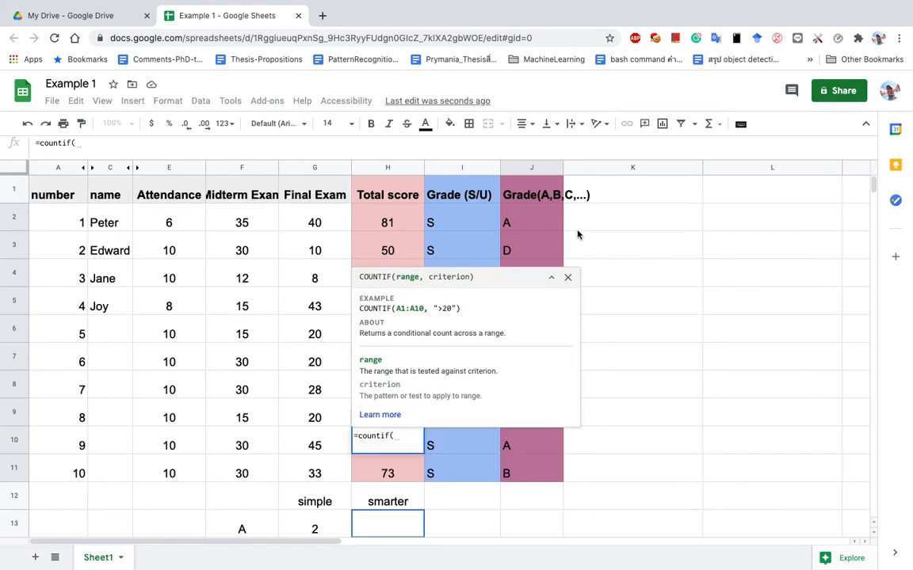
{"action": "left_click_drag", "start_coordinate": [546, 221], "coordinate": [538, 468]}
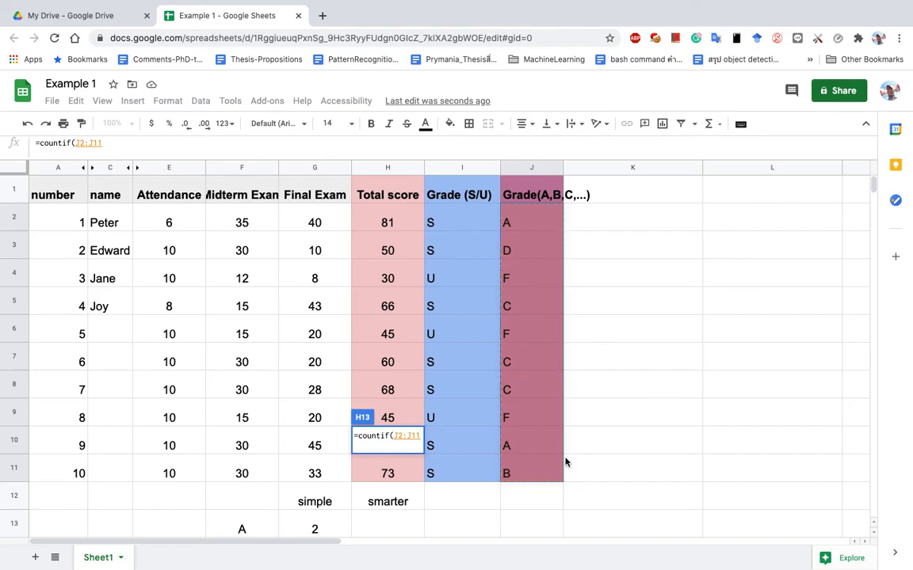
{"action": "type", "text": ","}
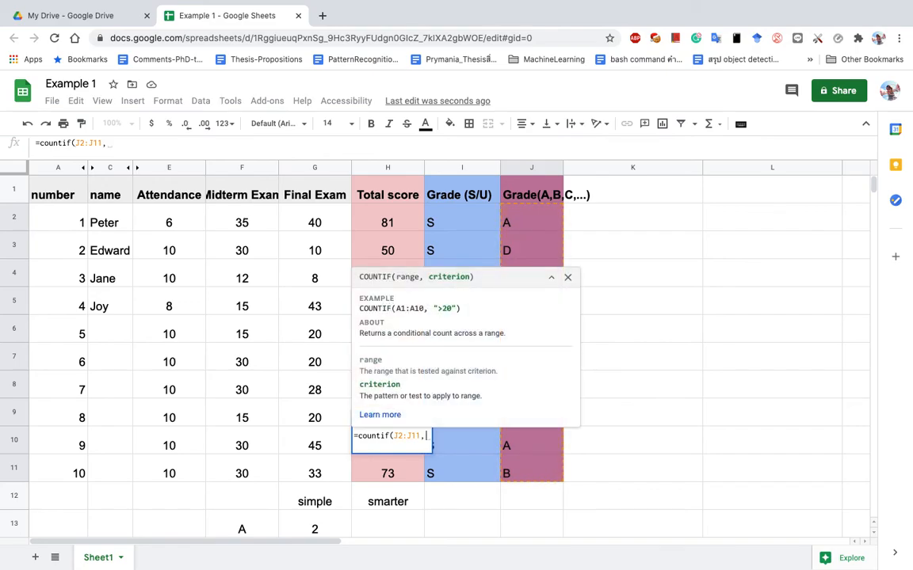
{"action": "key", "text": "Escape"}
Enter =countif(J2:J11,"A") in H13, showing 2, and compare it with G13.
{"action": "type", "text": "[c"}
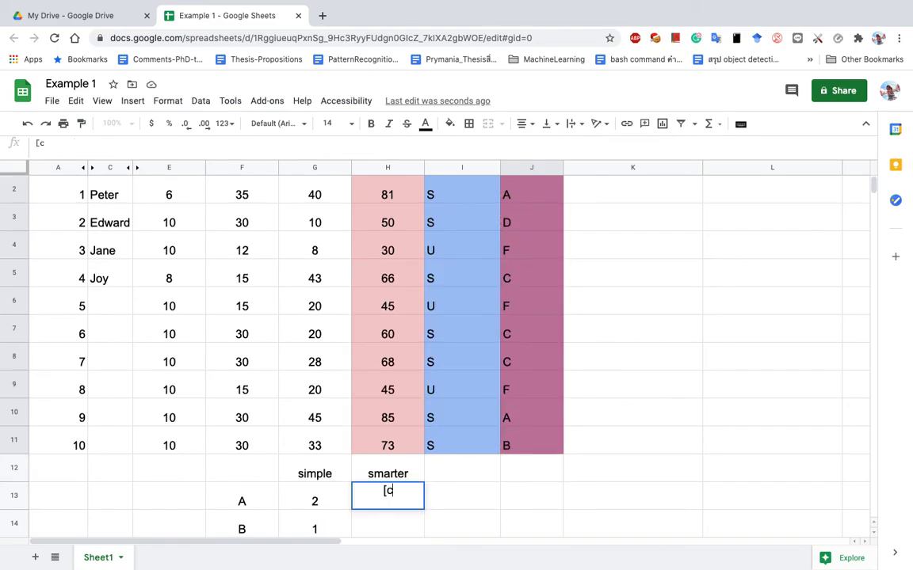
{"action": "type", "text": "=countif("}
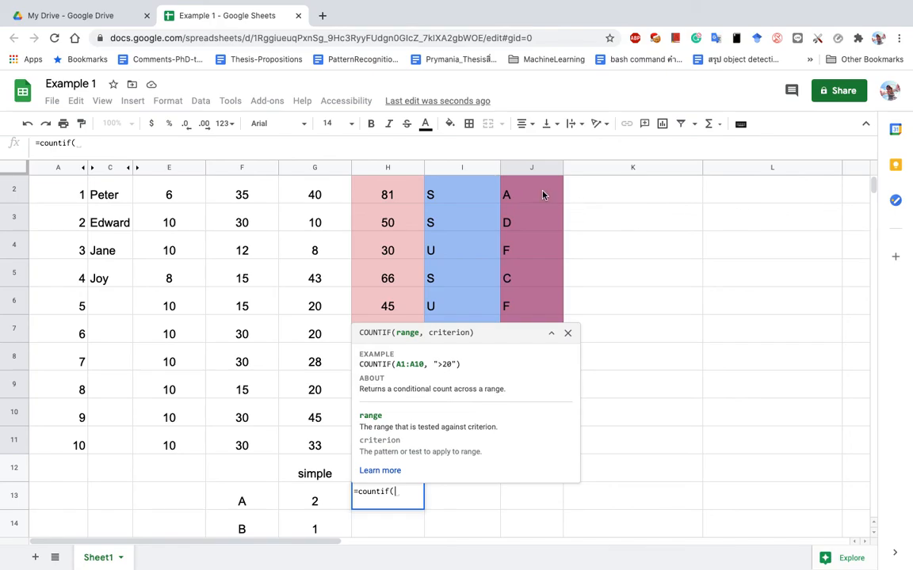
{"action": "left_click", "coordinate": [543, 194]}
{"action": "left_click_drag", "start_coordinate": [531, 453], "coordinate": [531, 454]}
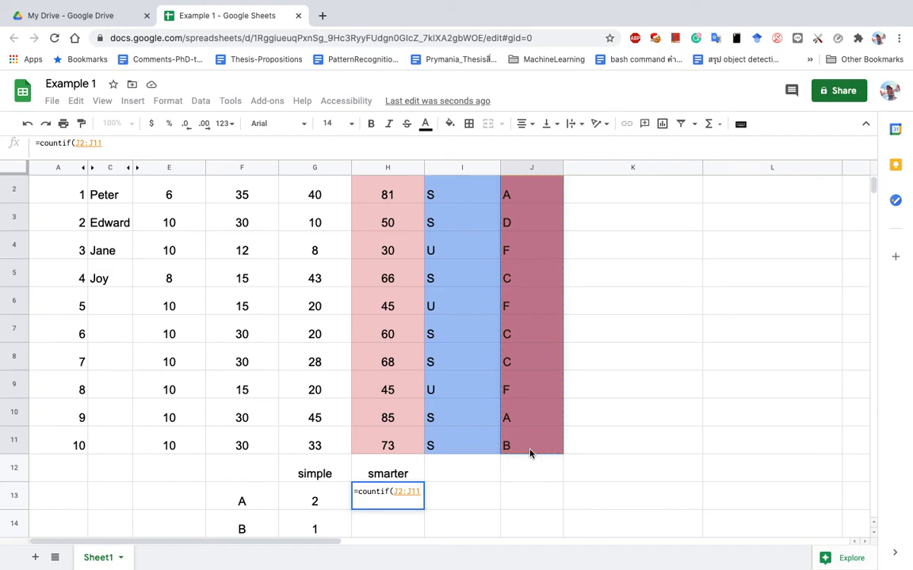
{"action": "type", "text": ","}
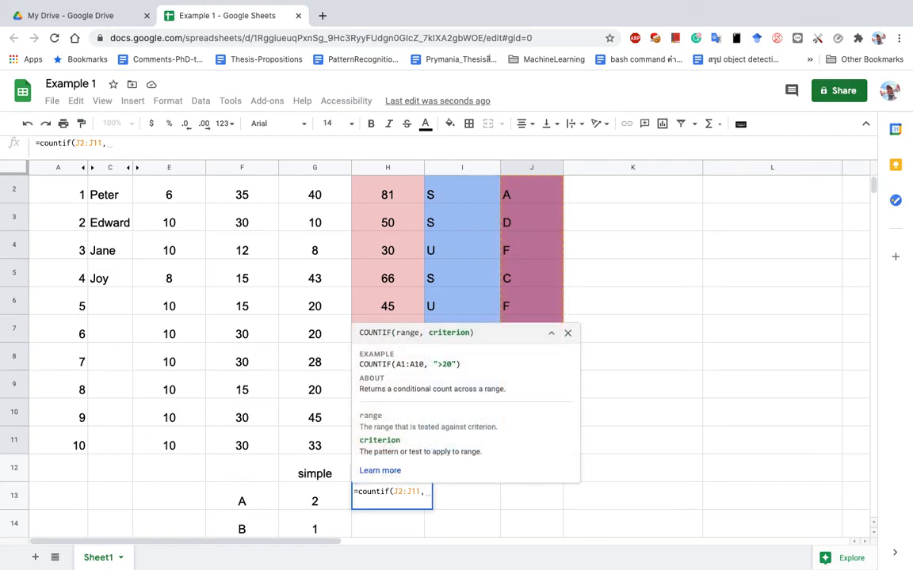
{"action": "type", "text": "\"A\")"}
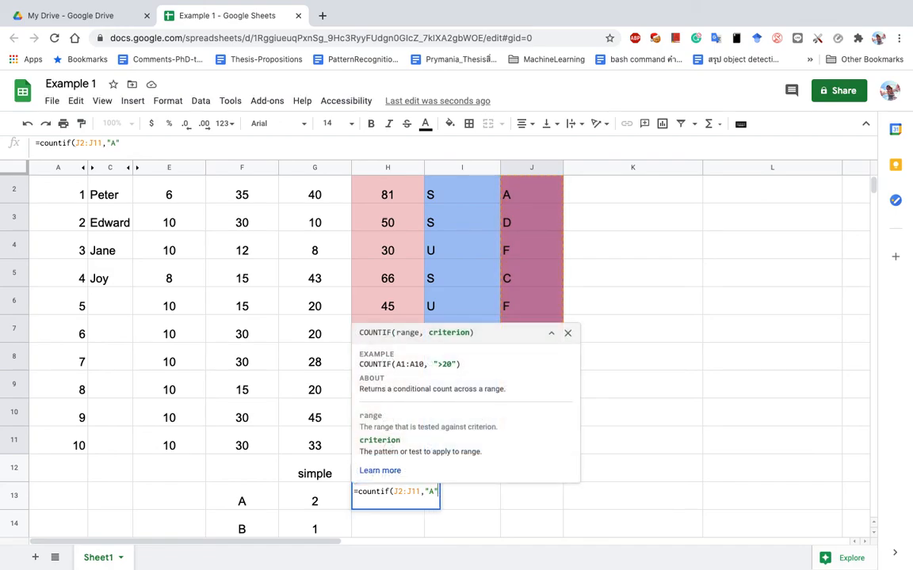
{"action": "key", "text": "Return"}
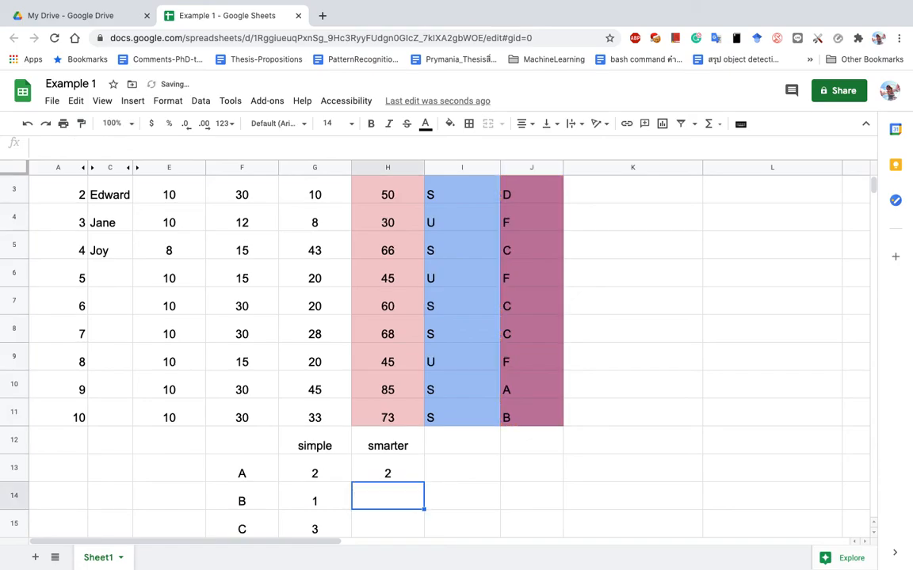
{"action": "key", "text": "Up"}
{"action": "key", "text": "Left"}
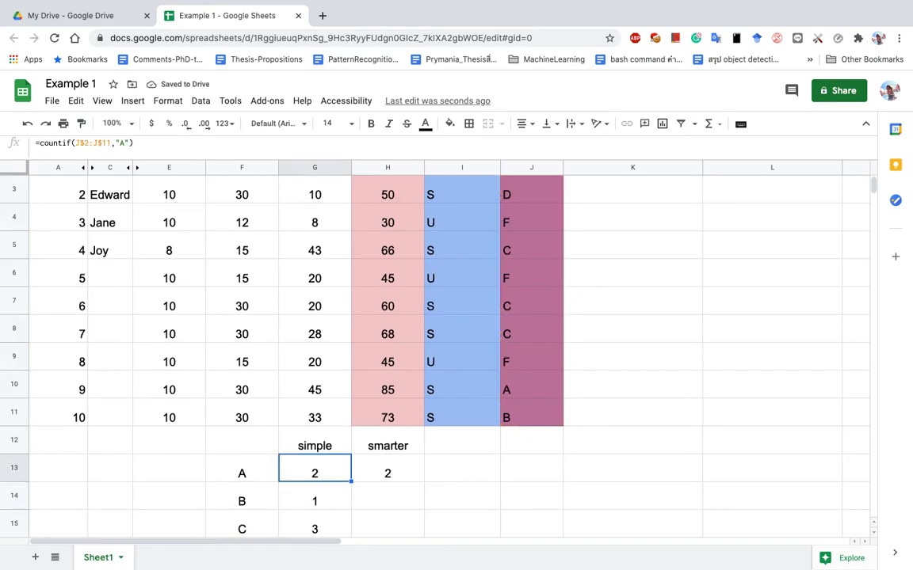
{"action": "key", "text": "Right"}
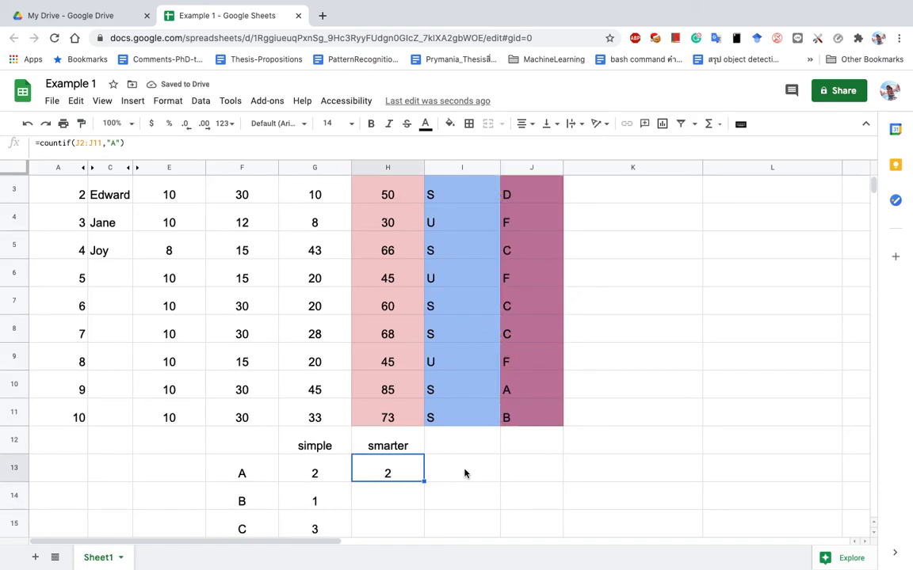
Replace H13's "A" criterion with F13, giving =countif(J2:J11,F13).
{"action": "double_click", "coordinate": [398, 469]}
{"action": "key", "text": "BackSpace"}
{"action": "key", "text": "BackSpace"}
{"action": "key", "text": "BackSpace"}
{"action": "key", "text": "BackSpace"}
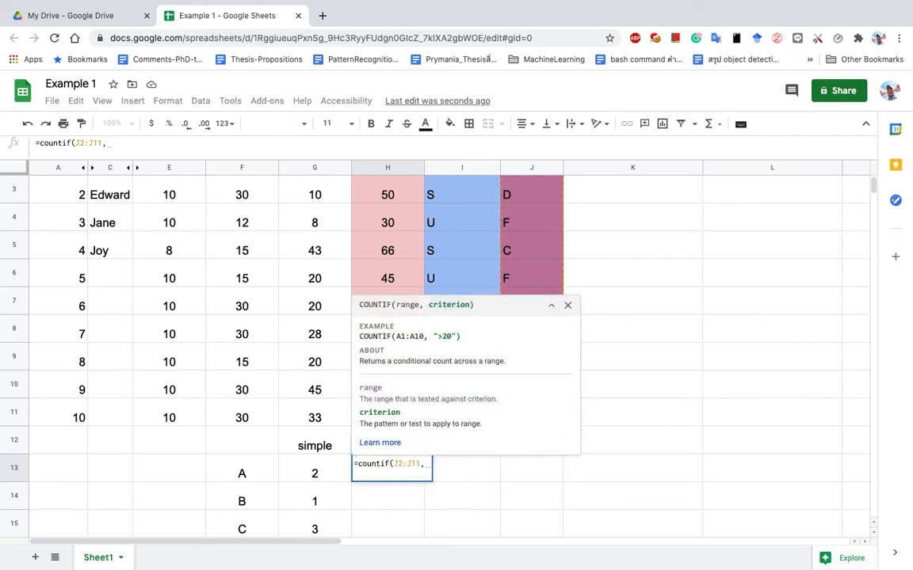
{"action": "left_click", "coordinate": [243, 474]}
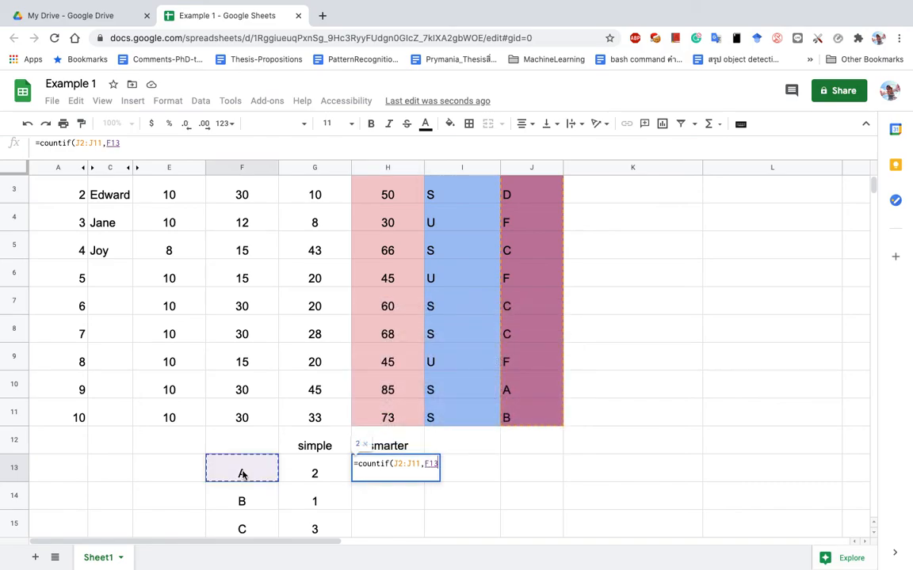
{"action": "type", "text": ")"}
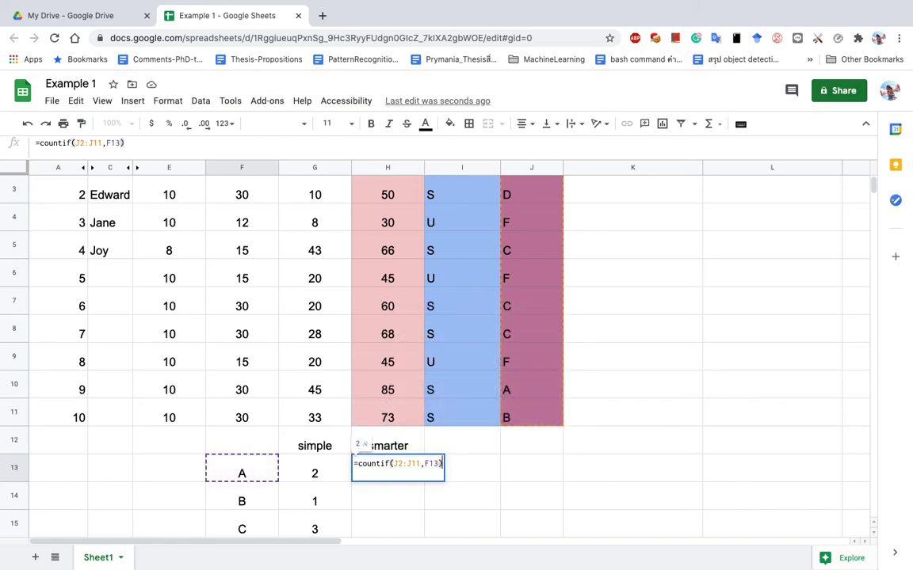
{"action": "key", "text": "Return"}
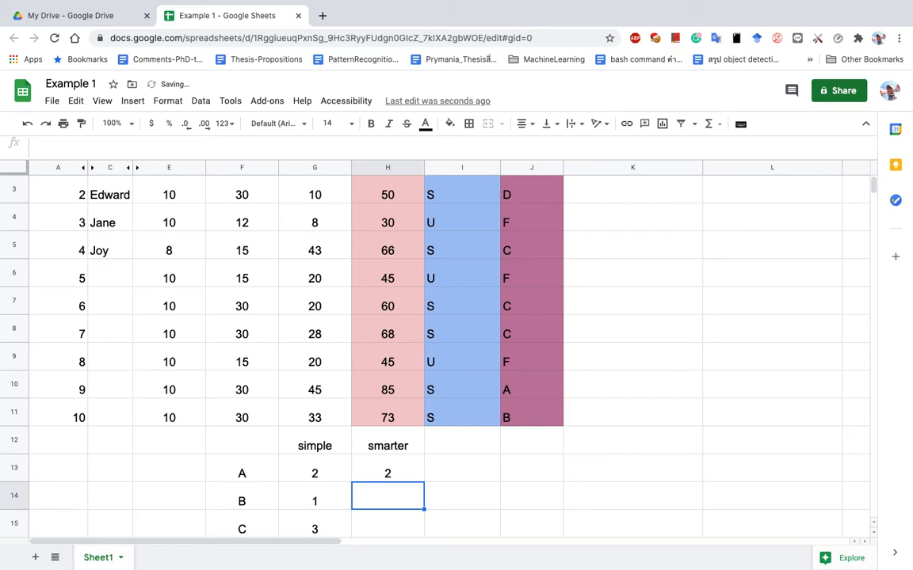
{"action": "left_click", "coordinate": [367, 475]}
{"action": "double_click", "coordinate": [366, 473]}
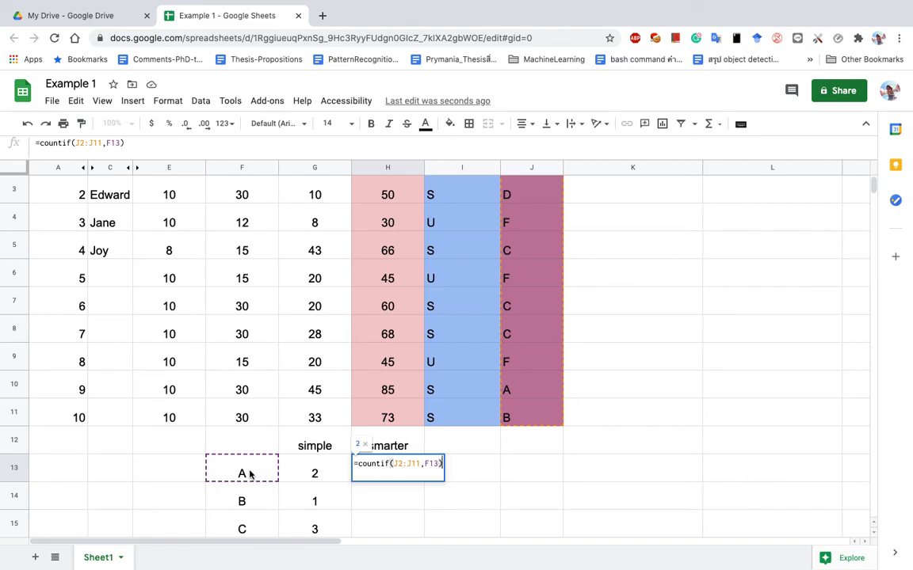
{"action": "key", "text": "Return"}
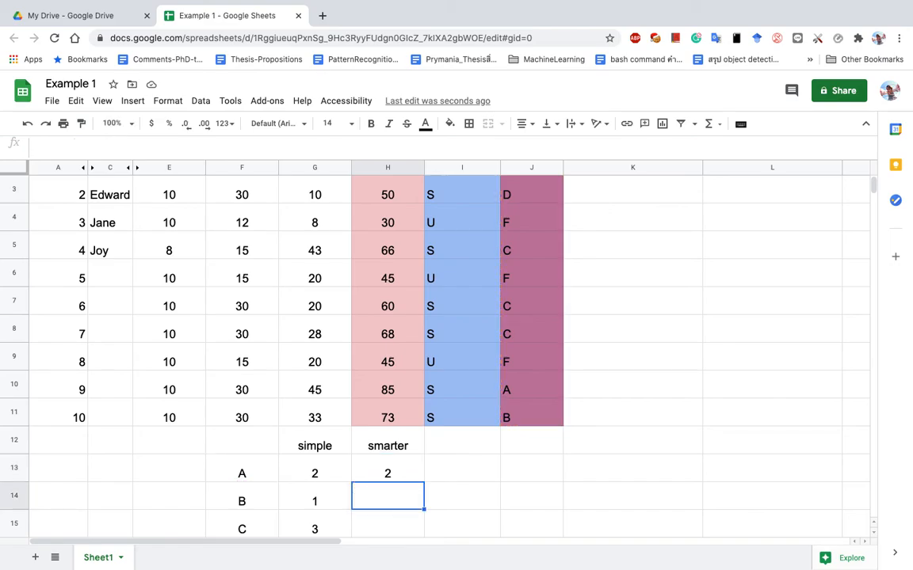
Review H13 alongside the simple count formulas in column G.
{"action": "left_click", "coordinate": [410, 476]}
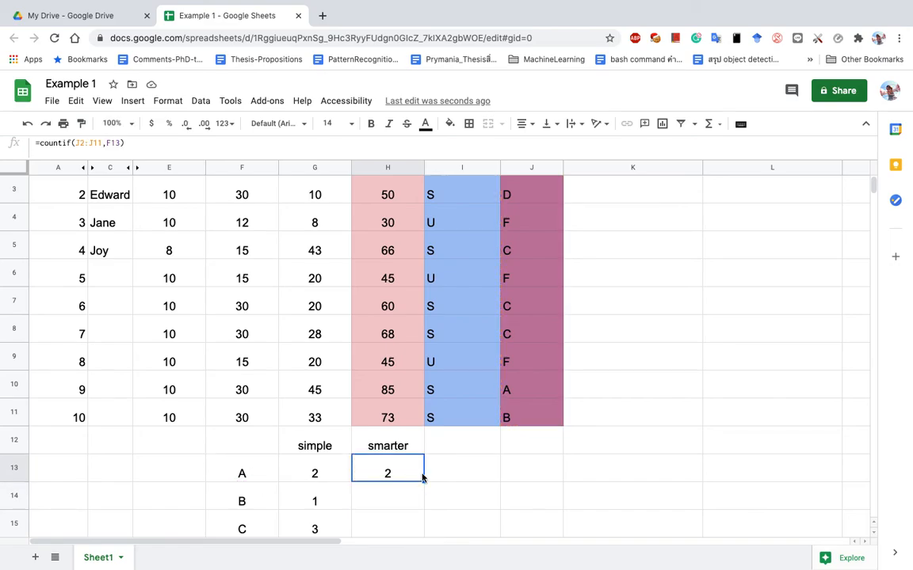
{"action": "scroll", "coordinate": [422, 475], "scroll_direction": "down", "scroll_amount": 3}
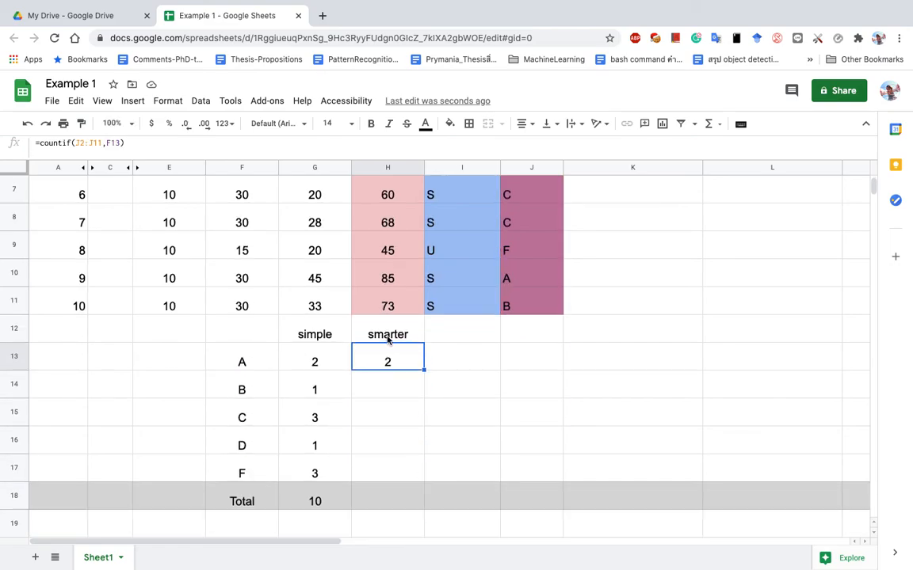
{"action": "left_click", "coordinate": [389, 483], "text": "shift"}
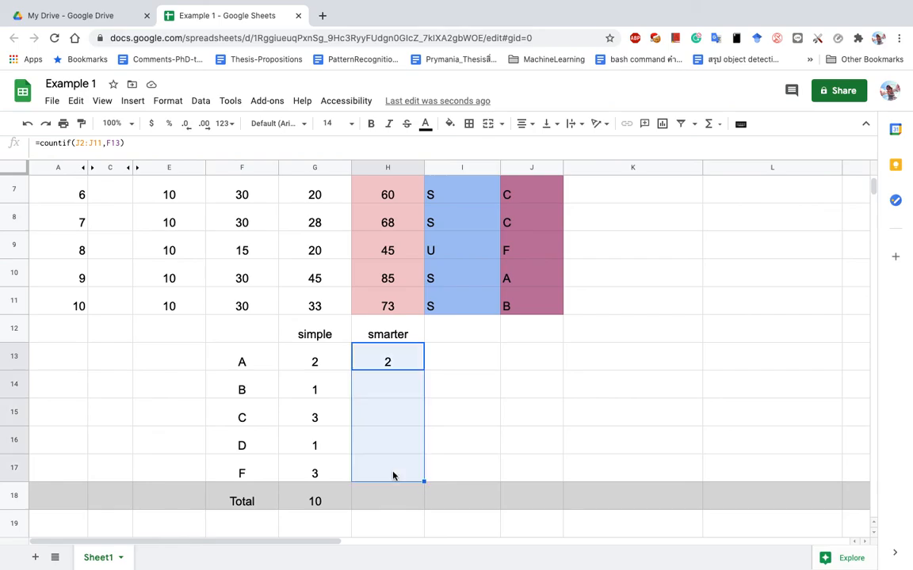
{"action": "left_click", "coordinate": [387, 362]}
{"action": "left_click", "coordinate": [313, 389]}
{"action": "key", "text": "Down"}
{"action": "key", "text": "Down"}
{"action": "key", "text": "Down"}
{"action": "key", "text": "Up"}
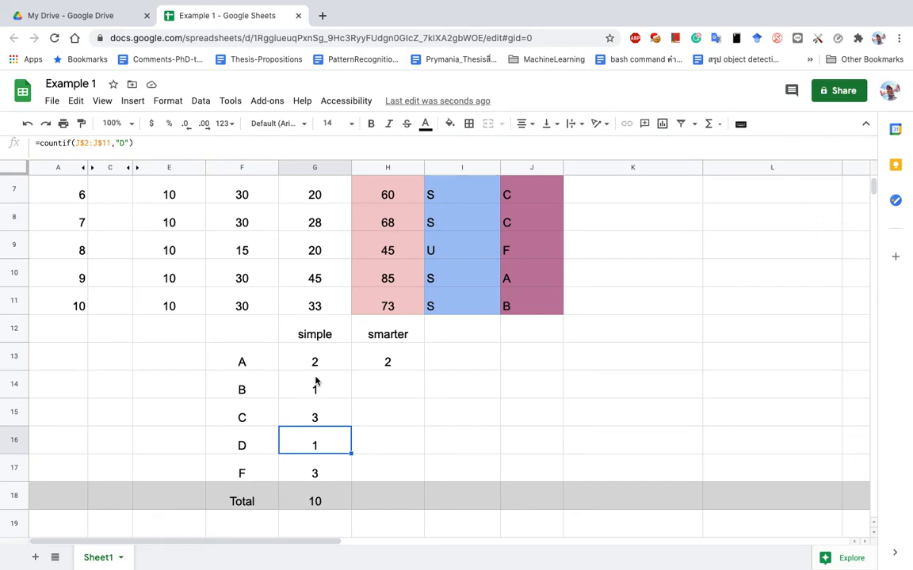
{"action": "left_click", "coordinate": [395, 360]}
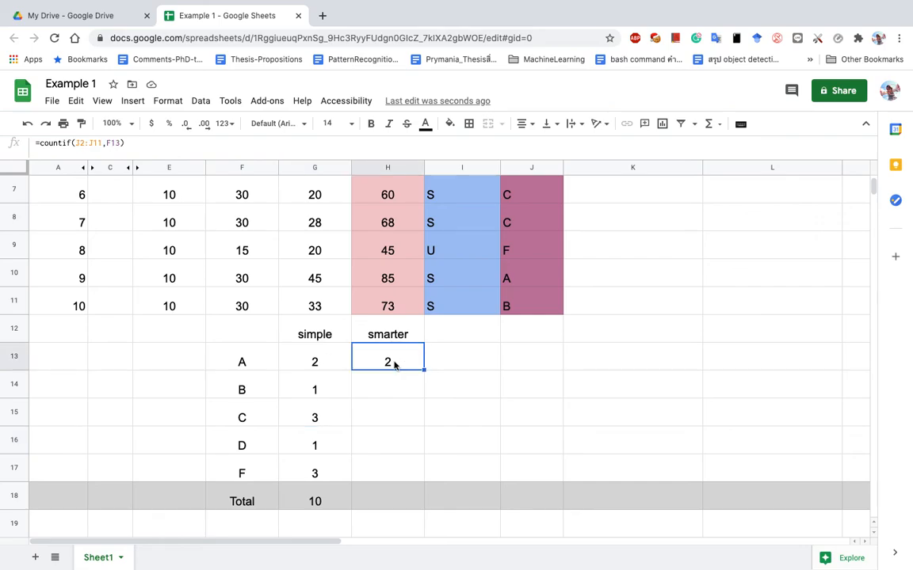
Lock the rows of H13's range as J$2:J$11.
{"action": "double_click", "coordinate": [395, 359]}
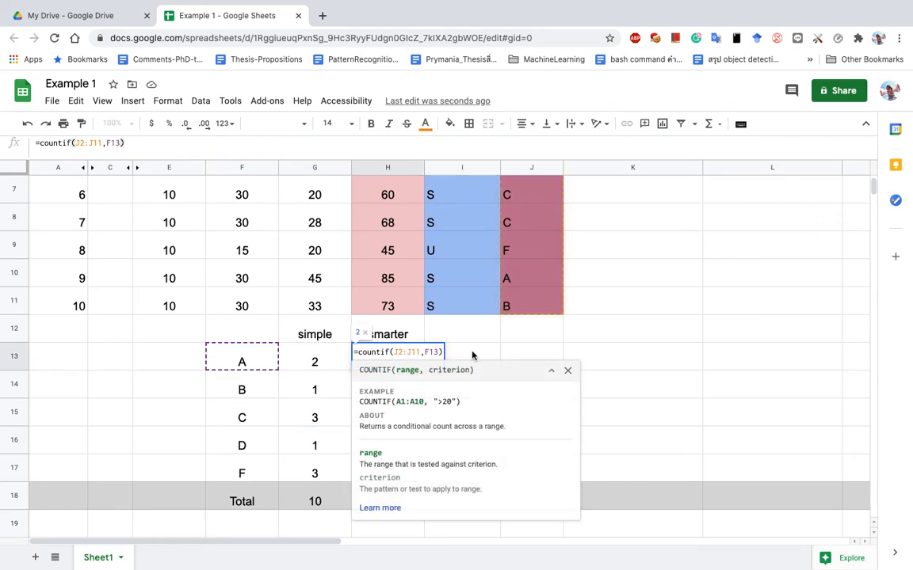
{"action": "type", "text": "$"}
{"action": "left_click", "coordinate": [417, 353]}
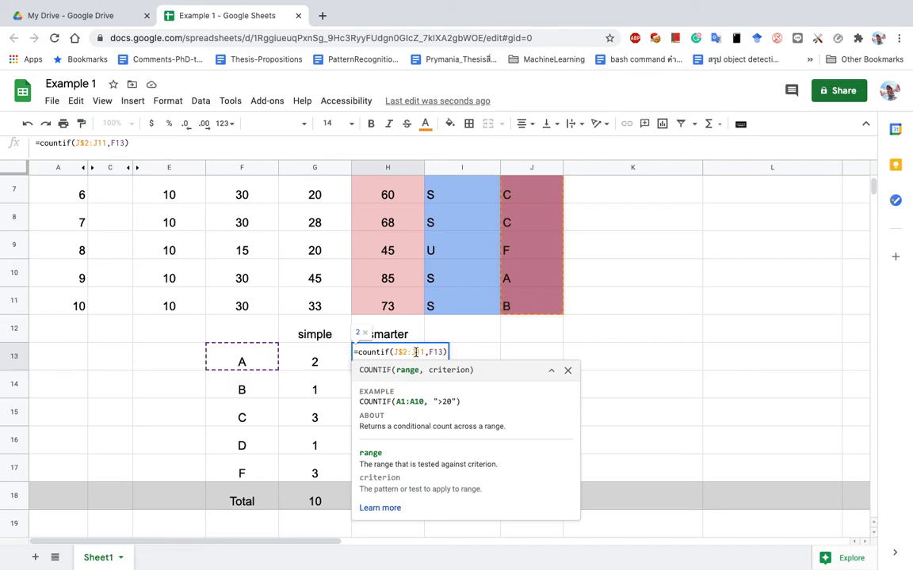
{"action": "type", "text": "$"}
{"action": "left_click", "coordinate": [334, 368]}
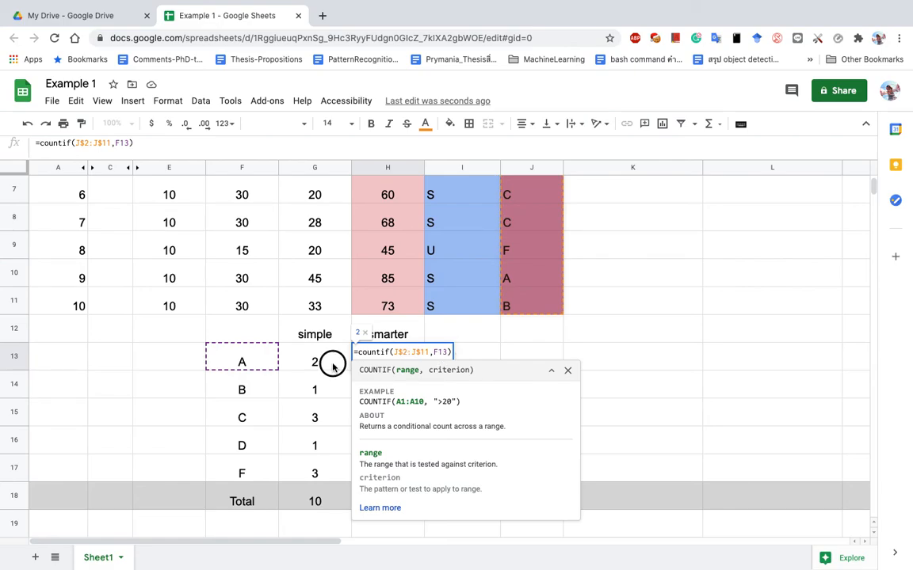
Fill H13 down to H17 for counts 2, 1, 3, 1, 3 and copy G18's total into H18.
{"action": "left_click", "coordinate": [379, 364]}
{"action": "left_click_drag", "start_coordinate": [425, 369], "coordinate": [414, 481]}
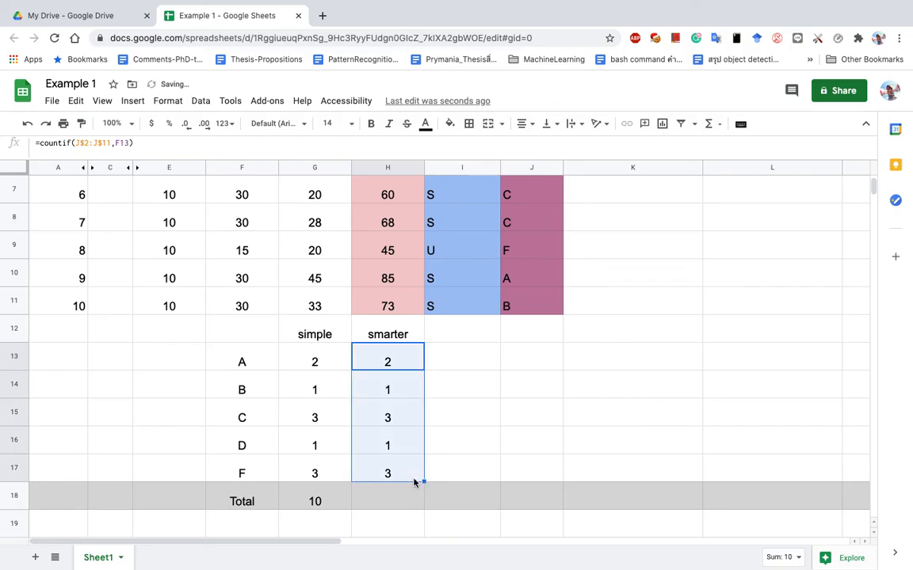
{"action": "left_click", "coordinate": [403, 393]}
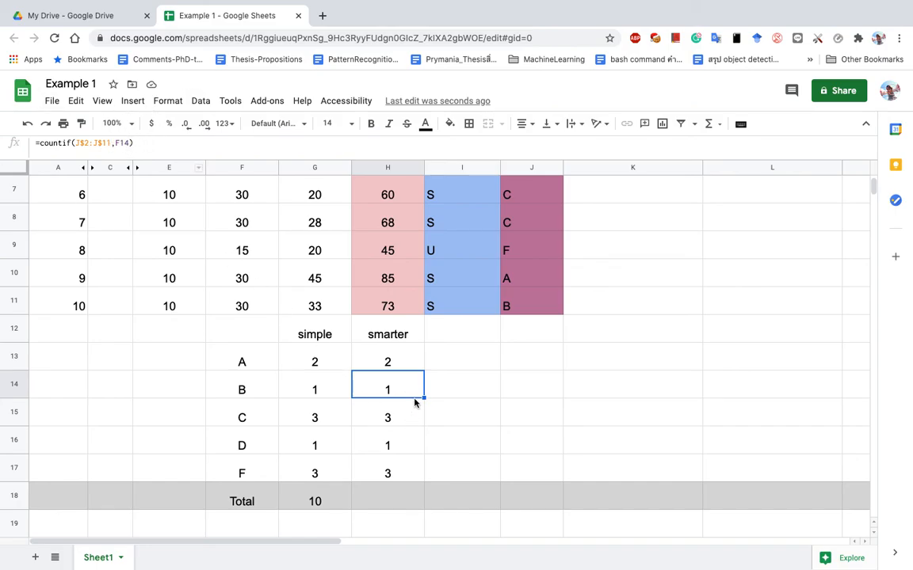
{"action": "left_click", "coordinate": [410, 359]}
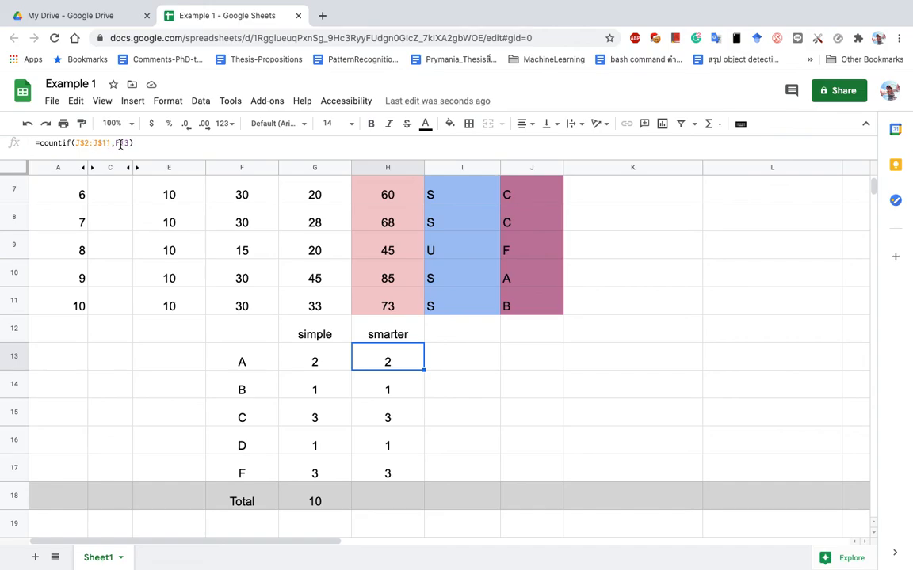
{"action": "left_click", "coordinate": [404, 399]}
{"action": "key", "text": "Down"}
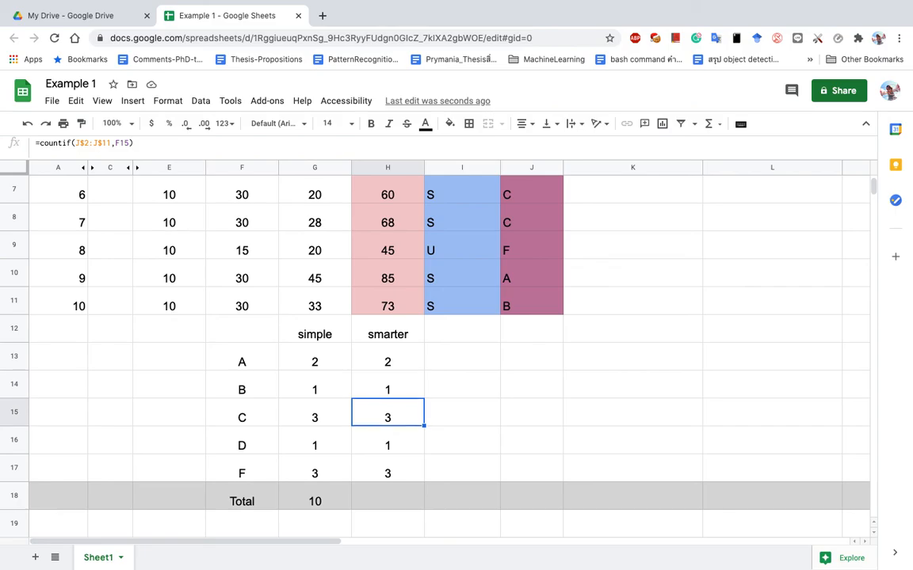
{"action": "key", "text": "Up"}
{"action": "key", "text": "Down"}
{"action": "key", "text": "Down"}
{"action": "key", "text": "Down"}
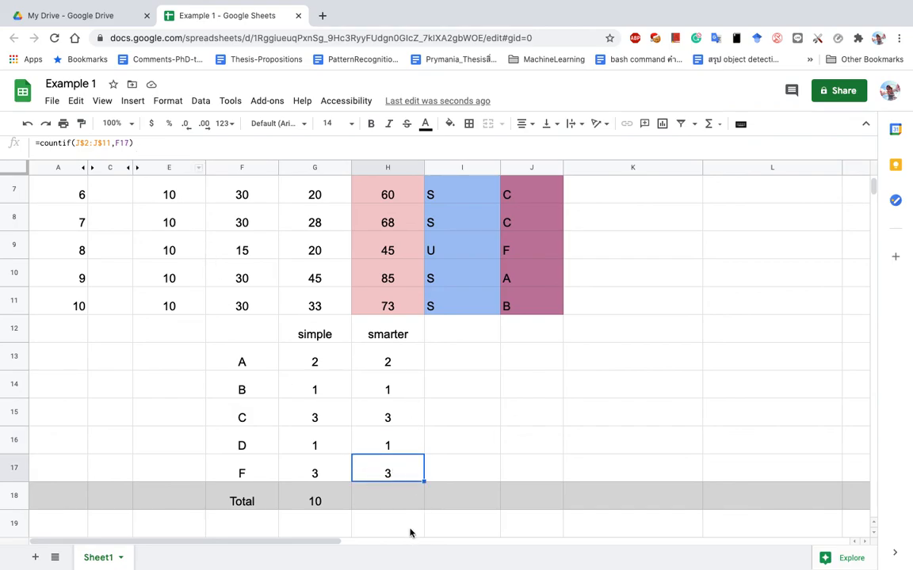
{"action": "left_click", "coordinate": [311, 499]}
{"action": "left_click_drag", "start_coordinate": [351, 510], "coordinate": [403, 515]}
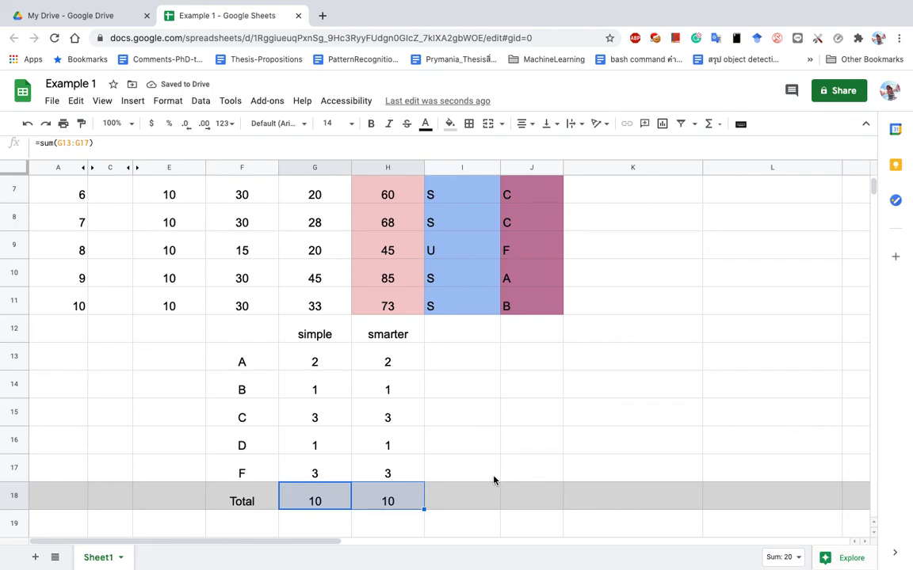
Leave J12 blank and enter the labels S and U in I13 and I14.
{"action": "left_click", "coordinate": [529, 344]}
{"action": "type", "text": "Grade"}
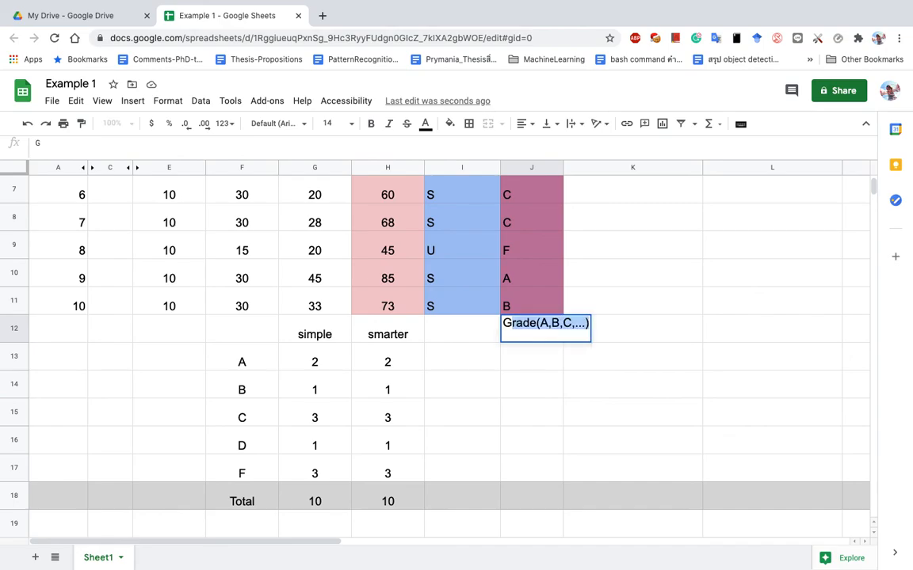
{"action": "key", "text": "BackSpace"}
{"action": "key", "text": "BackSpace"}
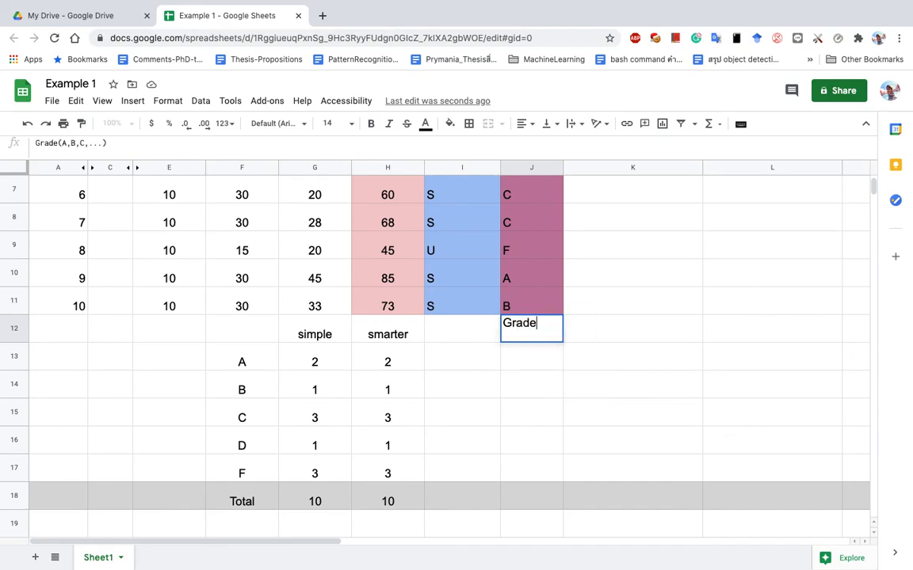
{"action": "key", "text": "BackSpace"}
{"action": "key", "text": "BackSpace"}
{"action": "key", "text": "BackSpace"}
{"action": "key", "text": "BackSpace"}
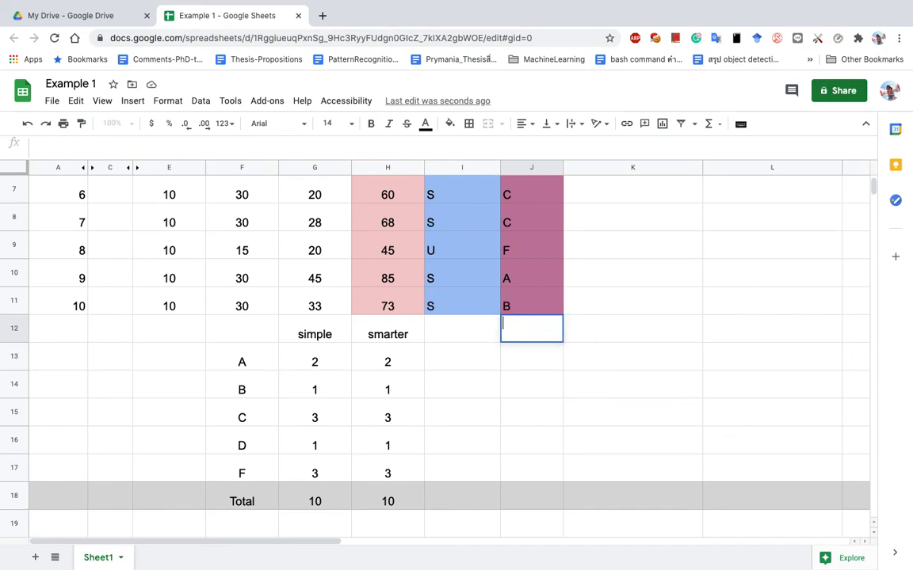
{"action": "key", "text": "Down"}
{"action": "key", "text": "Down"}
{"action": "key", "text": "Left"}
{"action": "key", "text": "Up"}
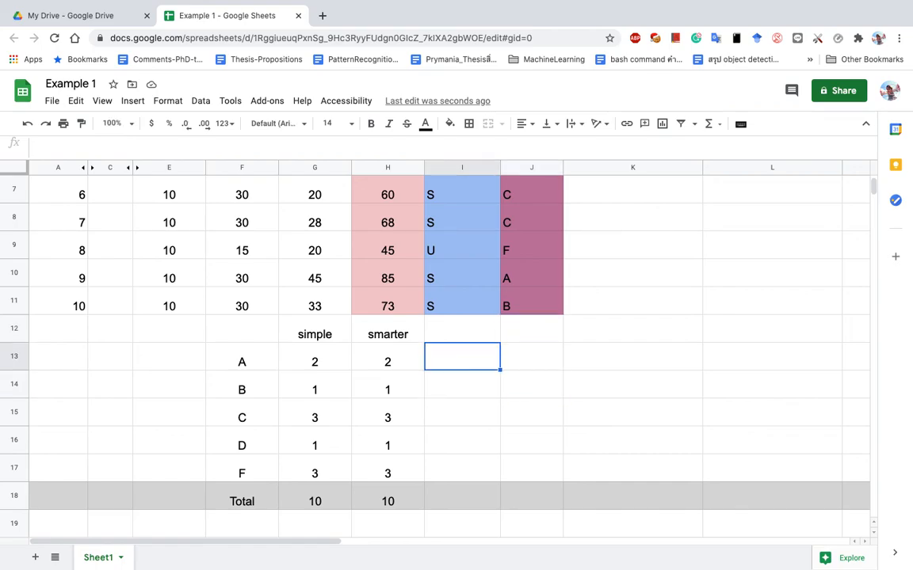
{"action": "type", "text": "S"}
{"action": "key", "text": "Return"}
{"action": "type", "text": "U"}
{"action": "key", "text": "Return"}
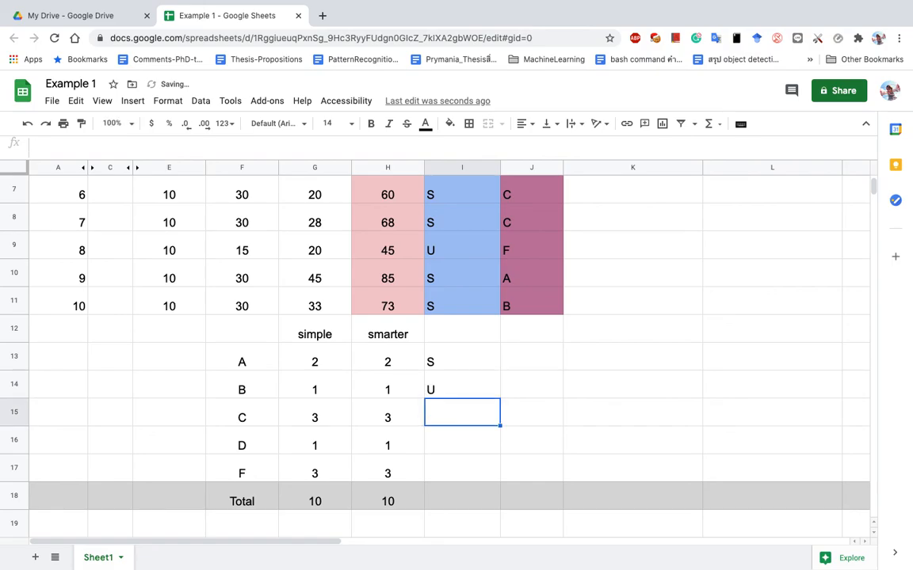
Start a COUNTIF for S in J13, then cancel the first attempt.
{"action": "left_click", "coordinate": [534, 368]}
{"action": "type", "text": "c"}
{"action": "key", "text": "BackSpace"}
{"action": "type", "text": "=countif("}
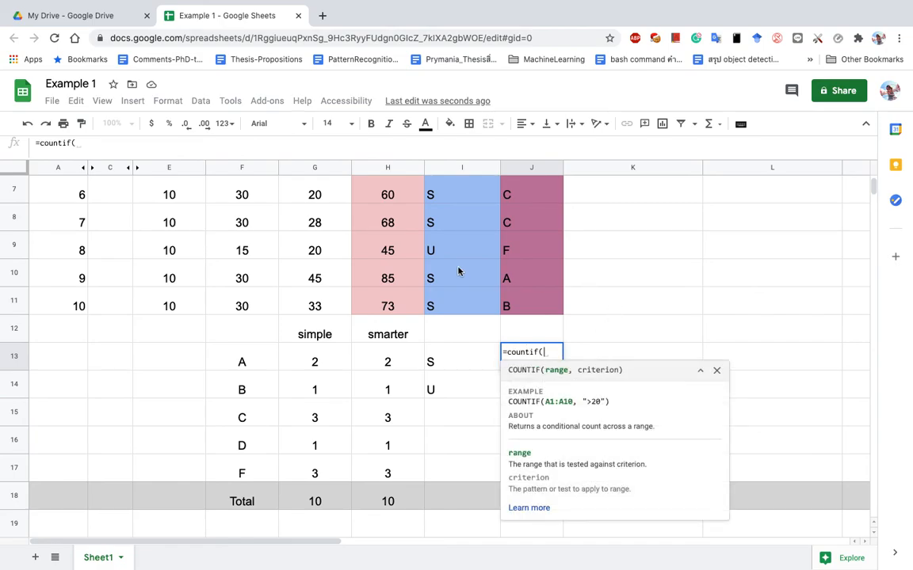
{"action": "scroll", "coordinate": [467, 239], "scroll_direction": "down", "scroll_amount": 1}
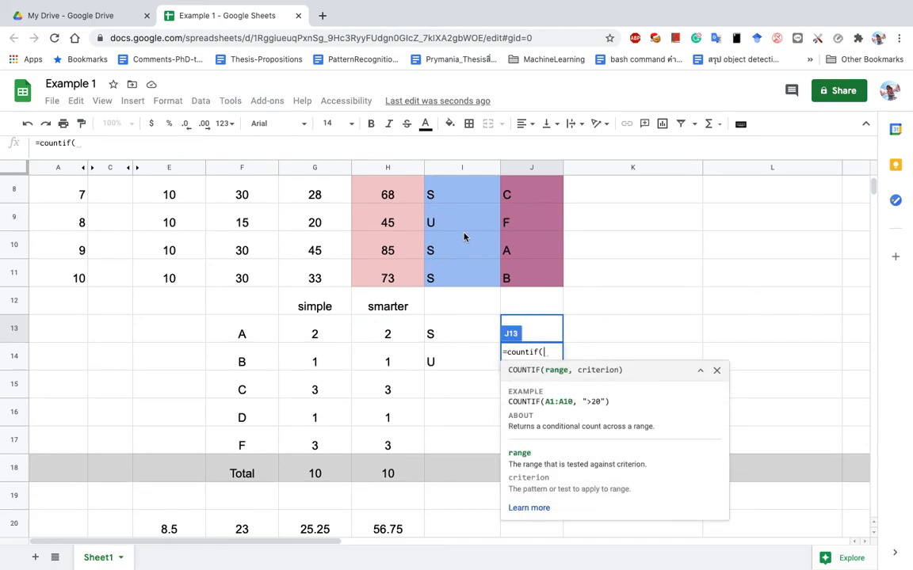
{"action": "scroll", "coordinate": [465, 237], "scroll_direction": "up", "scroll_amount": 5}
{"action": "left_click", "coordinate": [463, 222]}
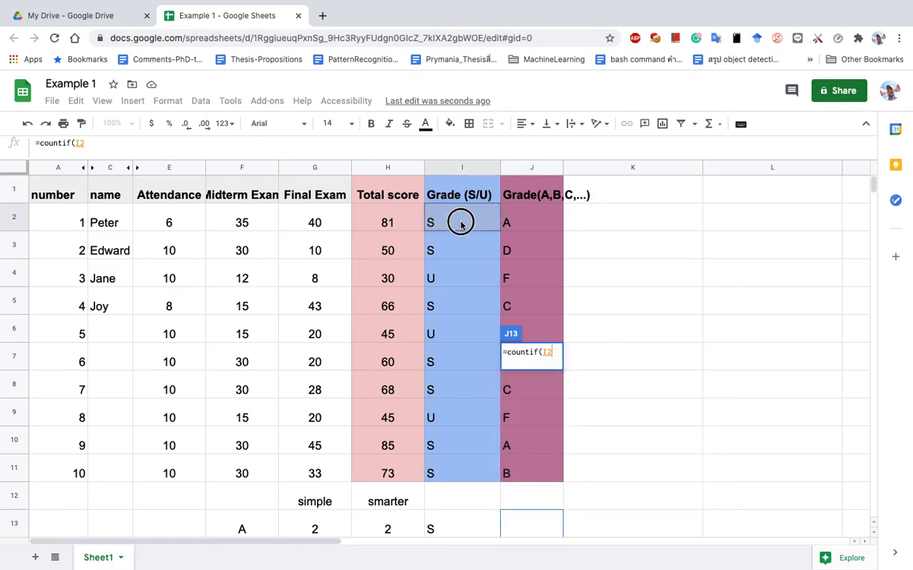
{"action": "key", "text": "Escape"}
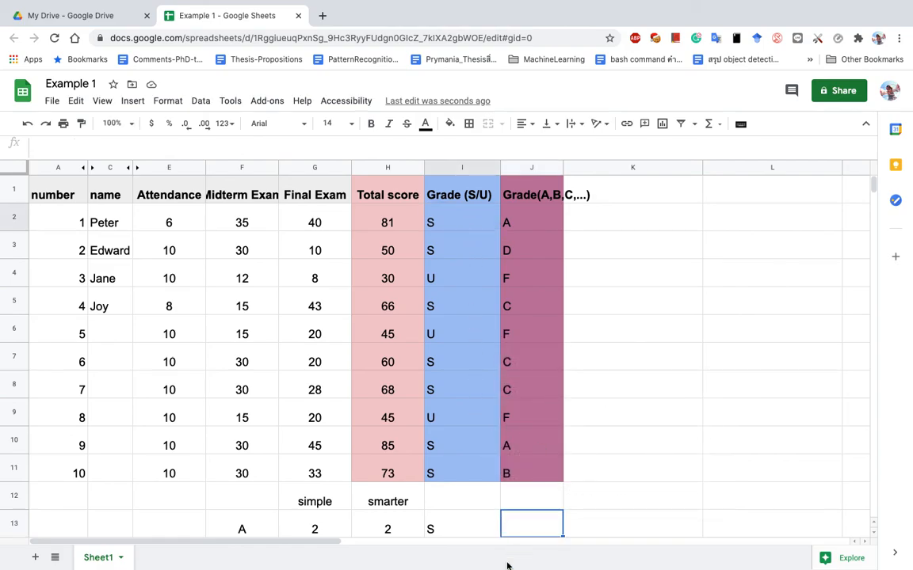
Enter =countif(I$2:I$11,I13) in J13 with the range rows locked.
{"action": "left_click", "coordinate": [527, 519]}
{"action": "type", "text": "=cou"}
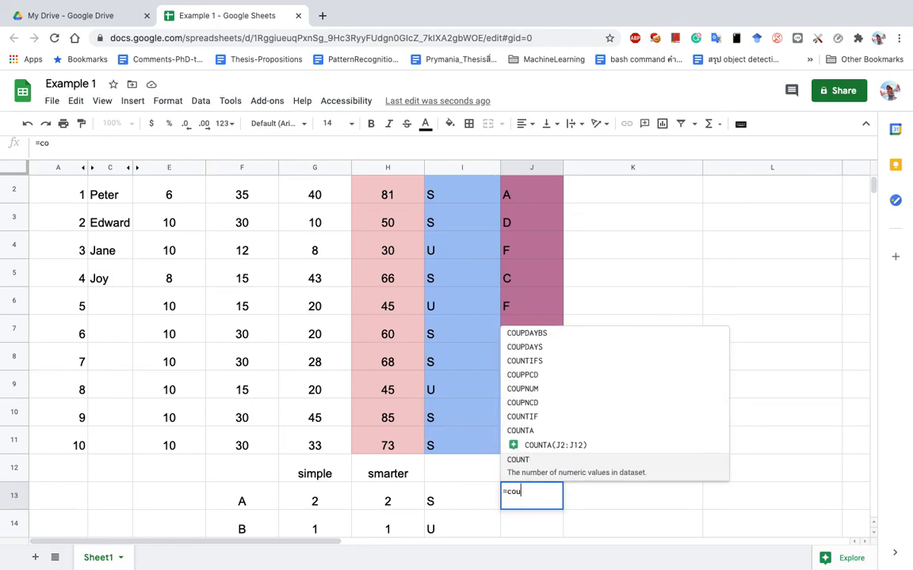
{"action": "type", "text": "ntif("}
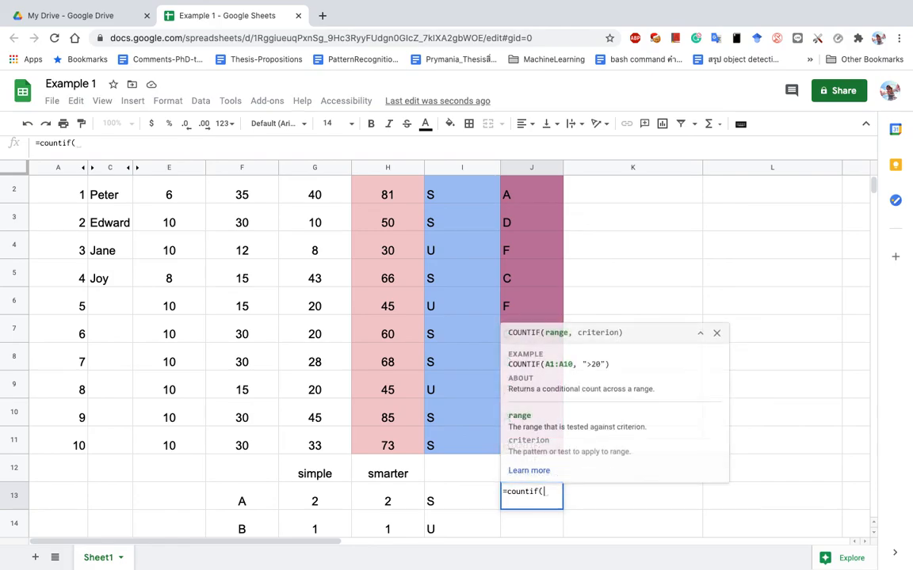
{"action": "left_click", "coordinate": [449, 194]}
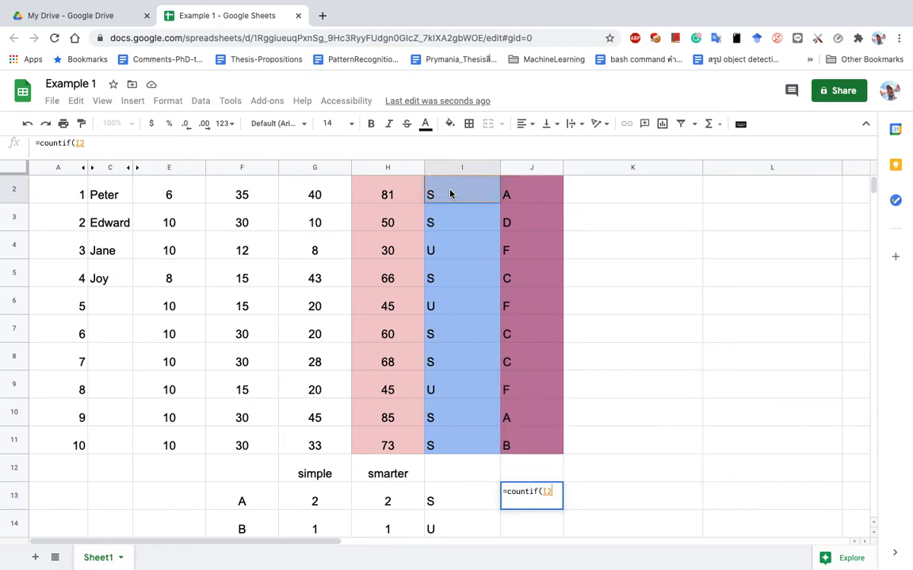
{"action": "left_click", "coordinate": [449, 452], "text": "shift"}
{"action": "type", "text": ","}
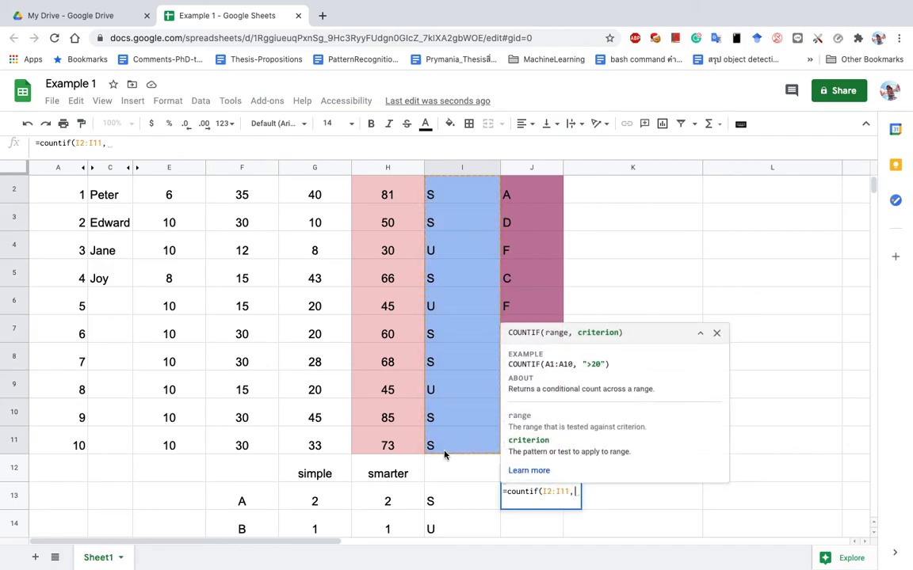
{"action": "left_click", "coordinate": [451, 504]}
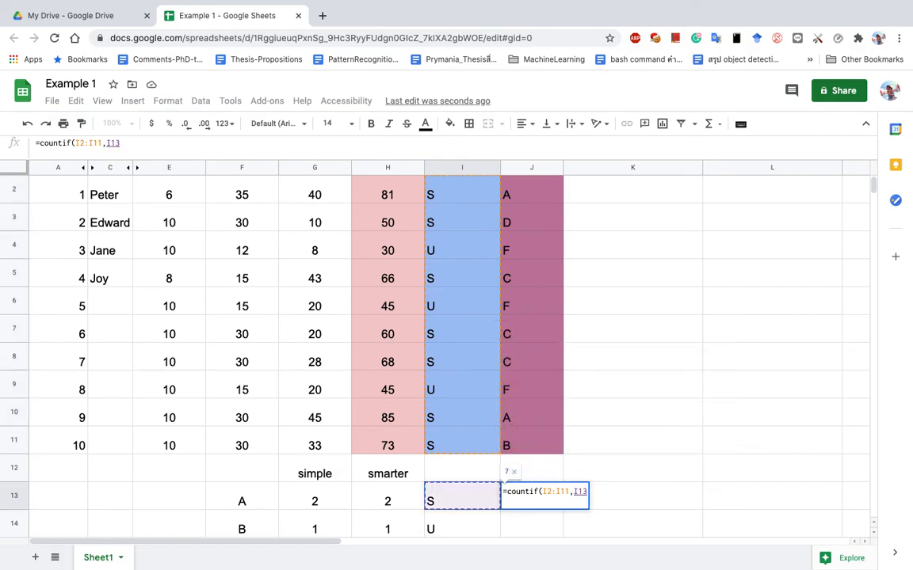
{"action": "type", "text": ")"}
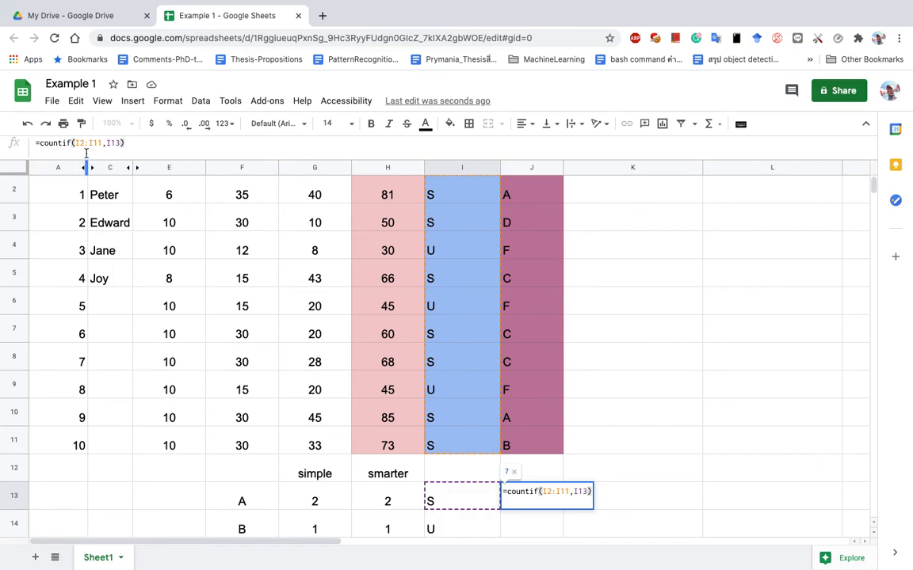
{"action": "left_click", "coordinate": [546, 492]}
{"action": "type", "text": "$"}
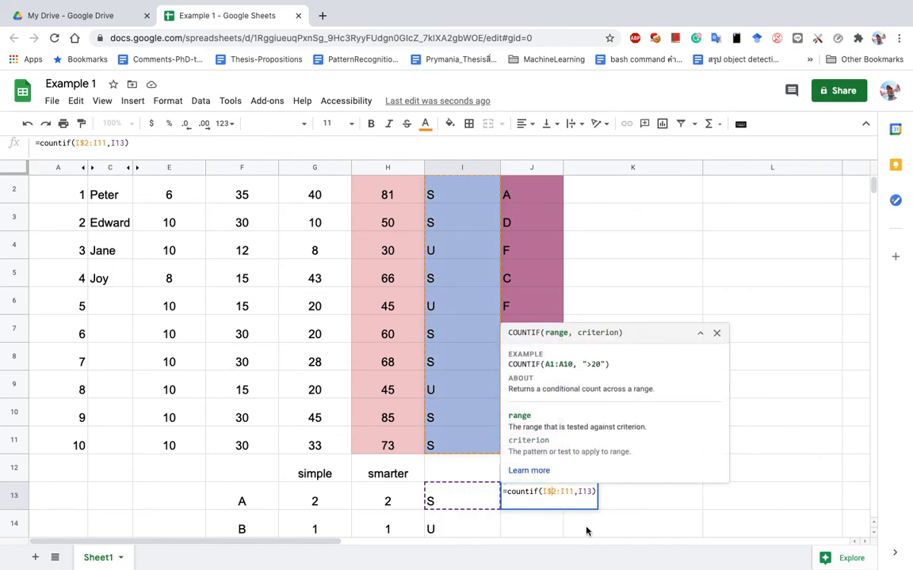
{"action": "left_click", "coordinate": [565, 492]}
{"action": "type", "text": "$"}
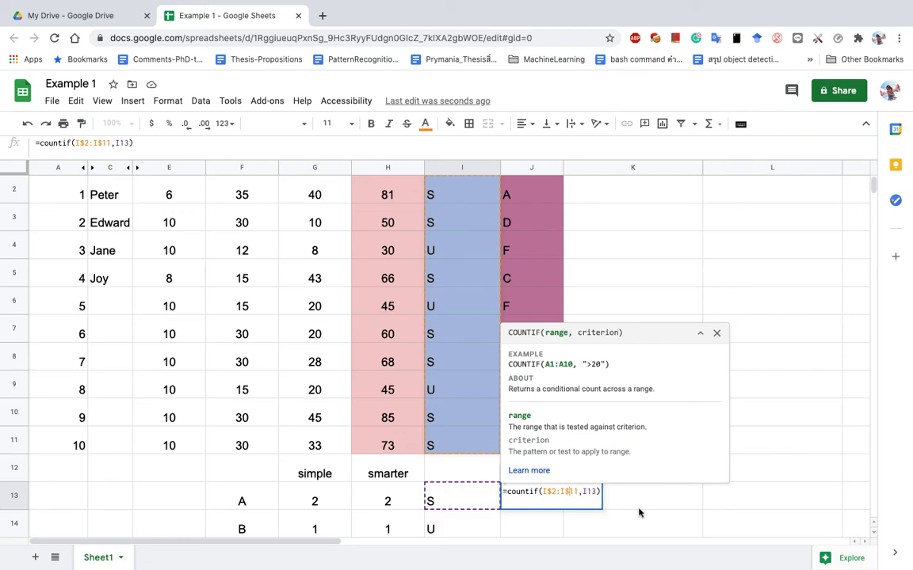
{"action": "key", "text": "Return"}
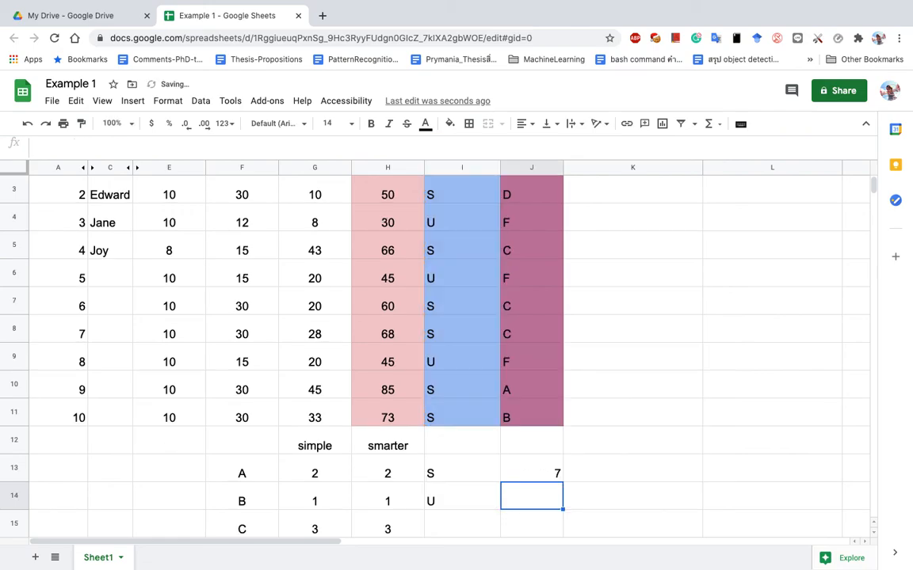
Fill the S count down to J14, giving 7 and 3, and check the criteria cells I13 and I14.
{"action": "left_click", "coordinate": [547, 477]}
{"action": "left_click_drag", "start_coordinate": [563, 482], "coordinate": [563, 500]}
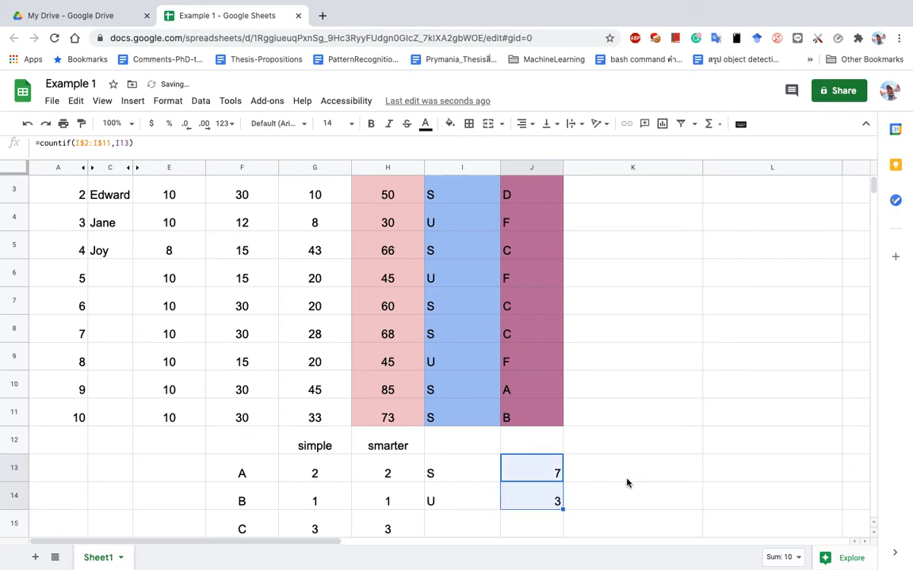
{"action": "left_click", "coordinate": [534, 481]}
{"action": "left_click", "coordinate": [484, 479]}
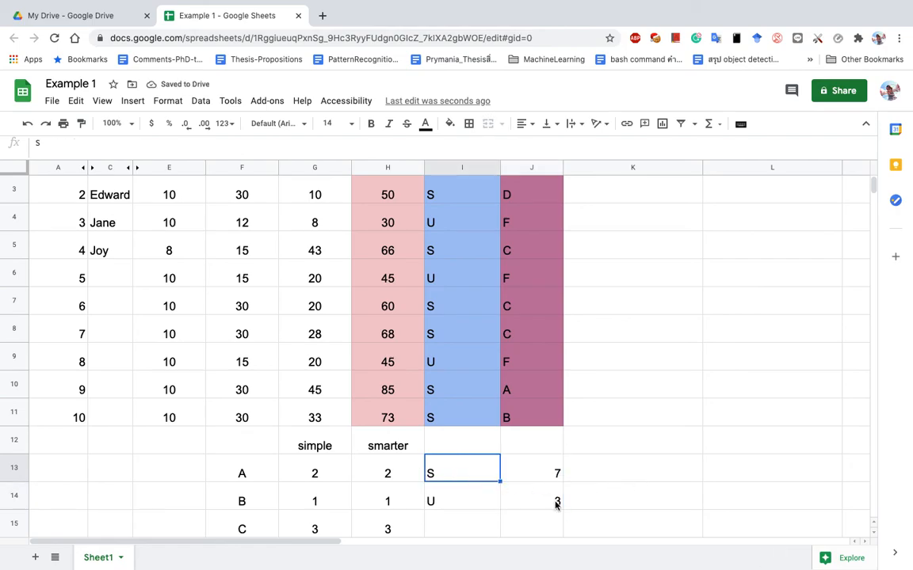
{"action": "left_click", "coordinate": [557, 503]}
{"action": "left_click", "coordinate": [464, 501]}
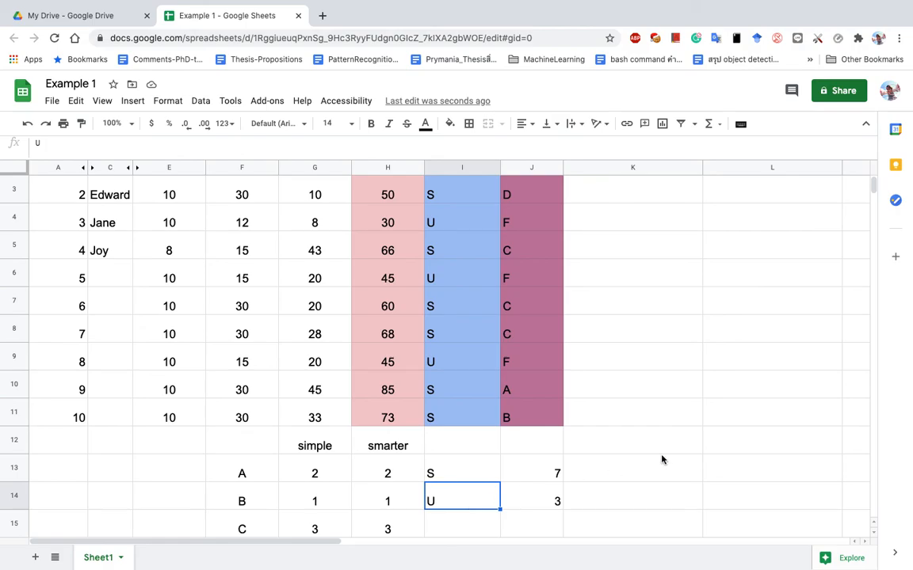
{"action": "scroll", "coordinate": [662, 459], "scroll_direction": "down", "scroll_amount": 3}
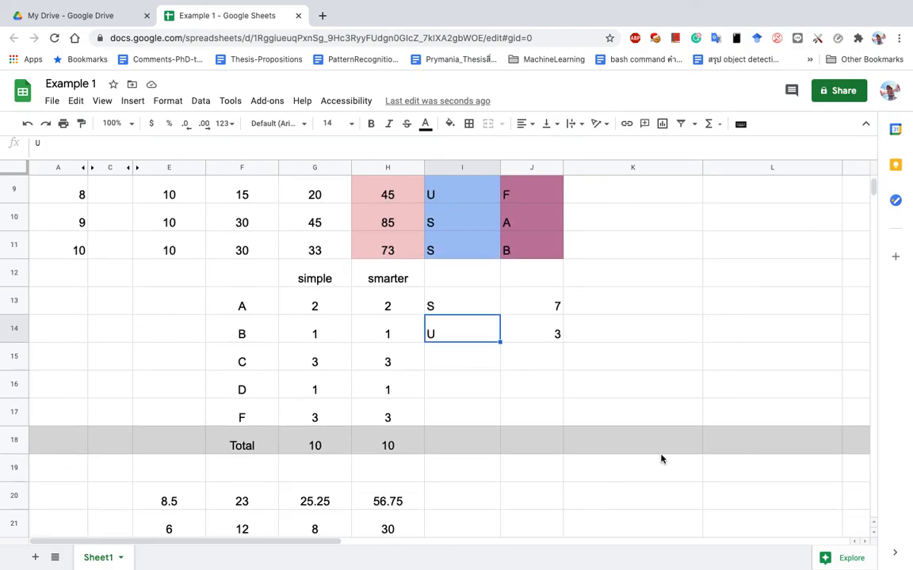
{"action": "left_click", "coordinate": [550, 442]}
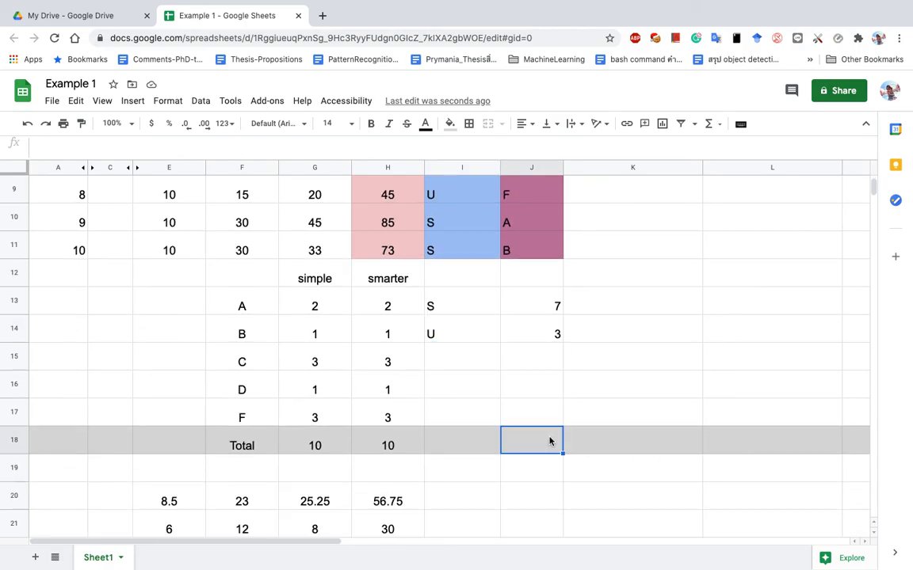
{"action": "scroll", "coordinate": [550, 441], "scroll_direction": "up", "scroll_amount": 3}
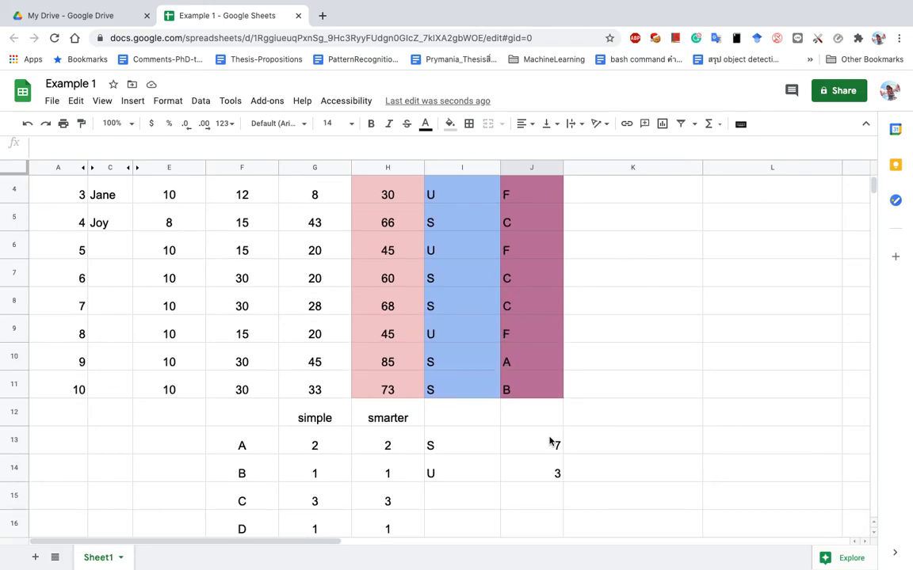
{"action": "key", "text": "ctrl+Left"}
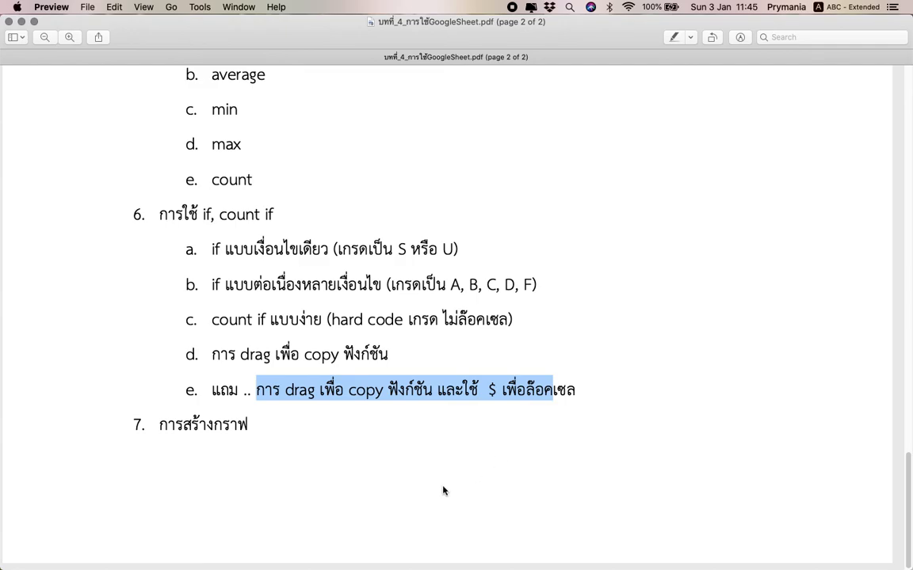
{"action": "key", "text": "ctrl+Right"}
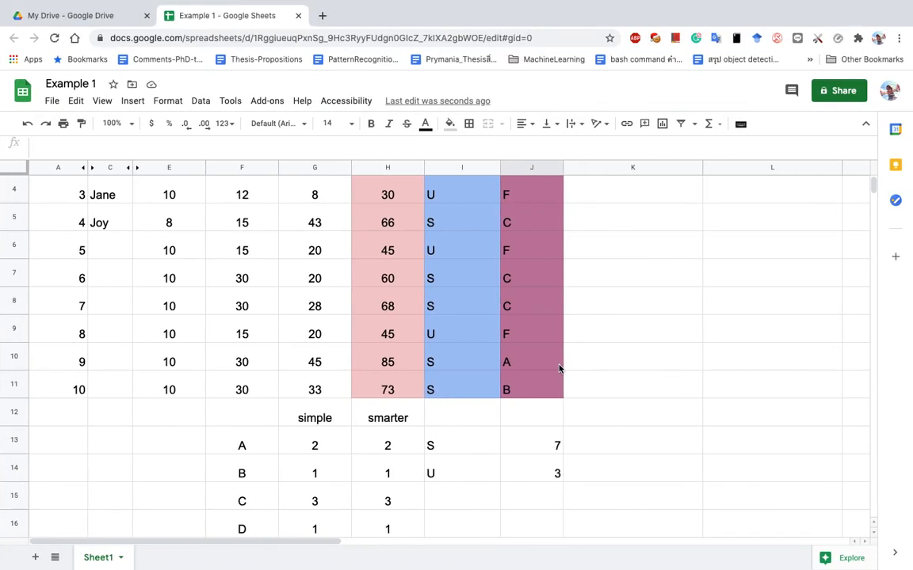
Select the grade letters A–F and their simple counts in F13:G17.
{"action": "scroll", "coordinate": [560, 372], "scroll_direction": "down", "scroll_amount": 2}
{"action": "scroll", "coordinate": [558, 372], "scroll_direction": "down", "scroll_amount": 2}
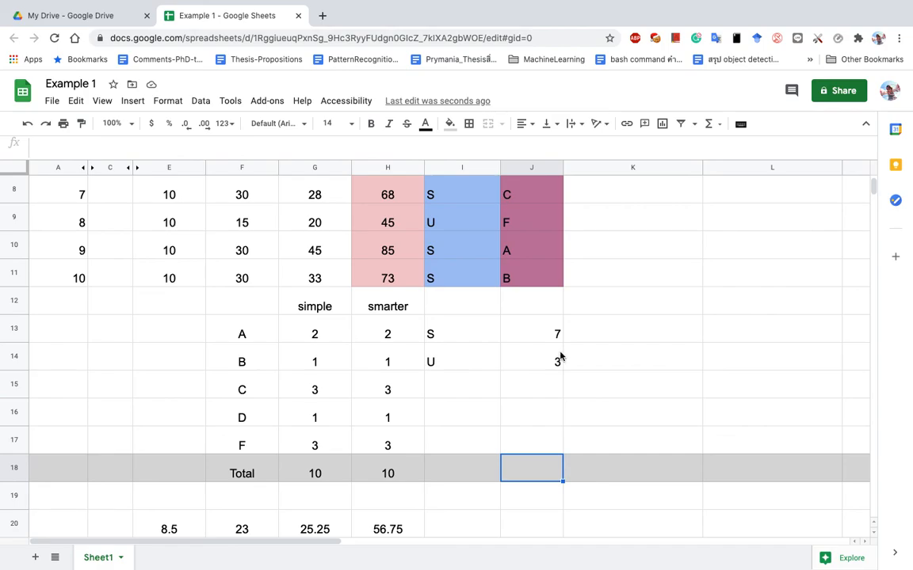
{"action": "left_click_drag", "start_coordinate": [240, 333], "coordinate": [324, 448]}
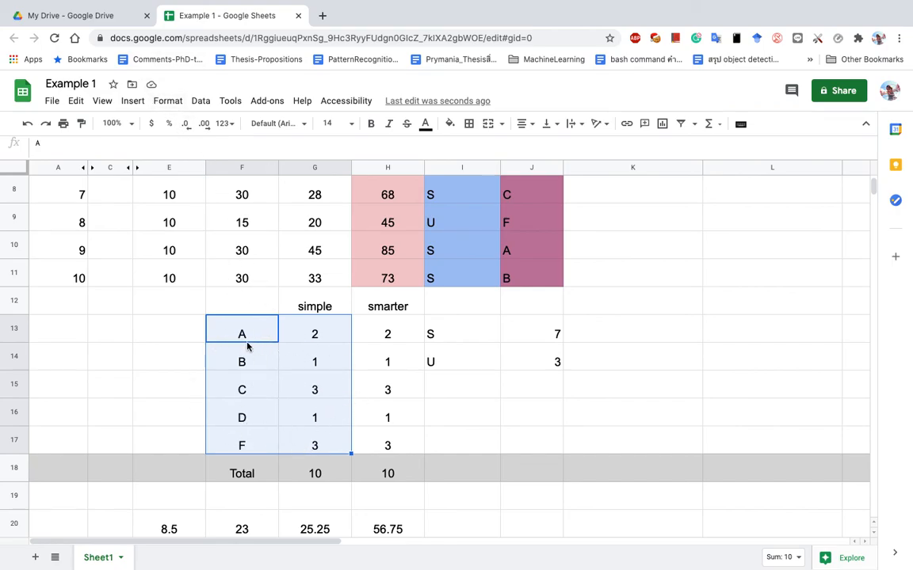
Insert a column chart of the selected A–F grade counts and nudge it off the table.
{"action": "left_click", "coordinate": [135, 100]}
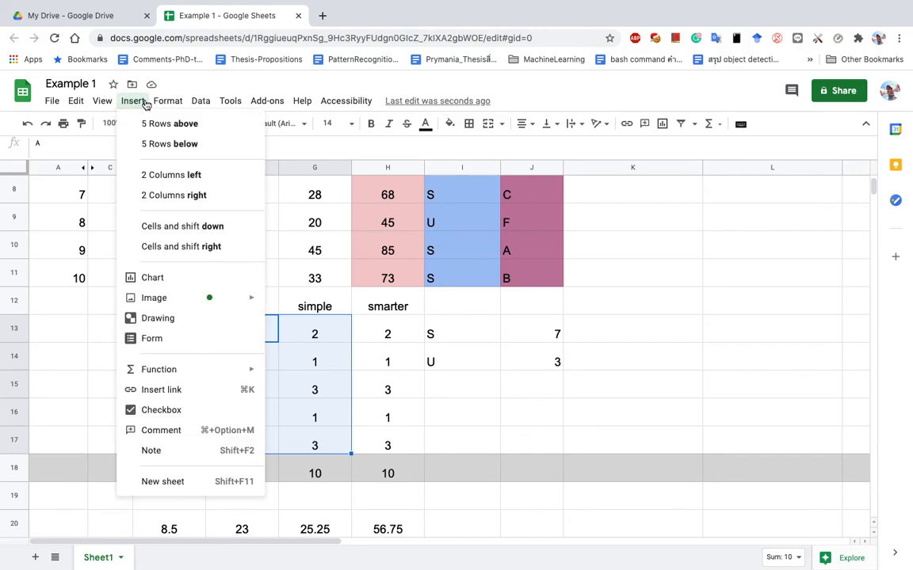
{"action": "left_click", "coordinate": [146, 281]}
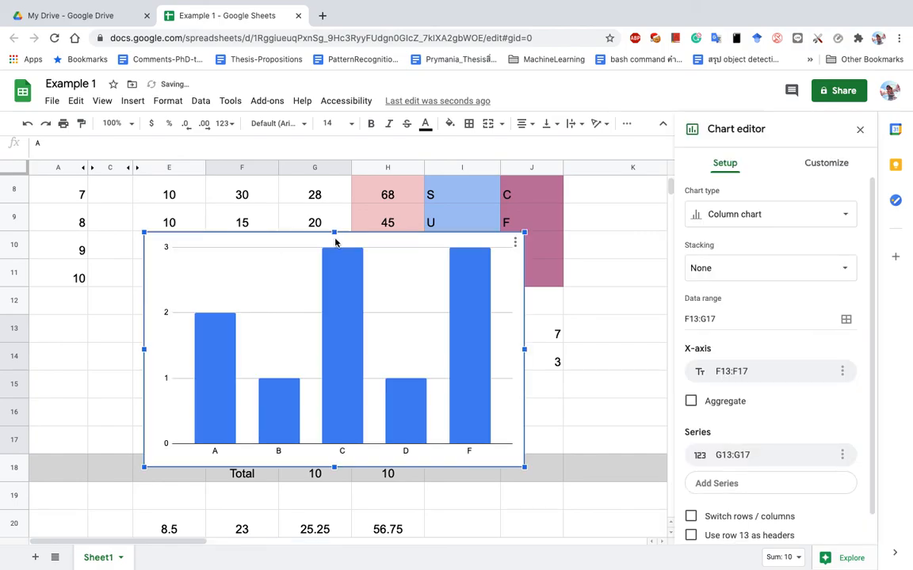
{"action": "left_click_drag", "start_coordinate": [279, 239], "coordinate": [255, 190]}
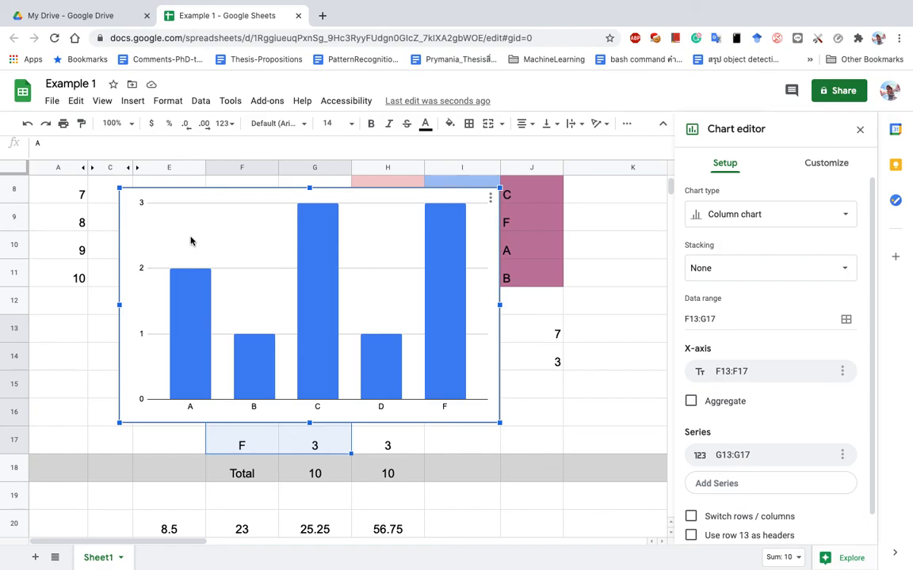
Move the grade-count chart to the lower right, clear of the data, then return to the lesson PDF.
{"action": "left_click", "coordinate": [636, 224]}
{"action": "scroll", "coordinate": [638, 287], "scroll_direction": "up", "scroll_amount": 1}
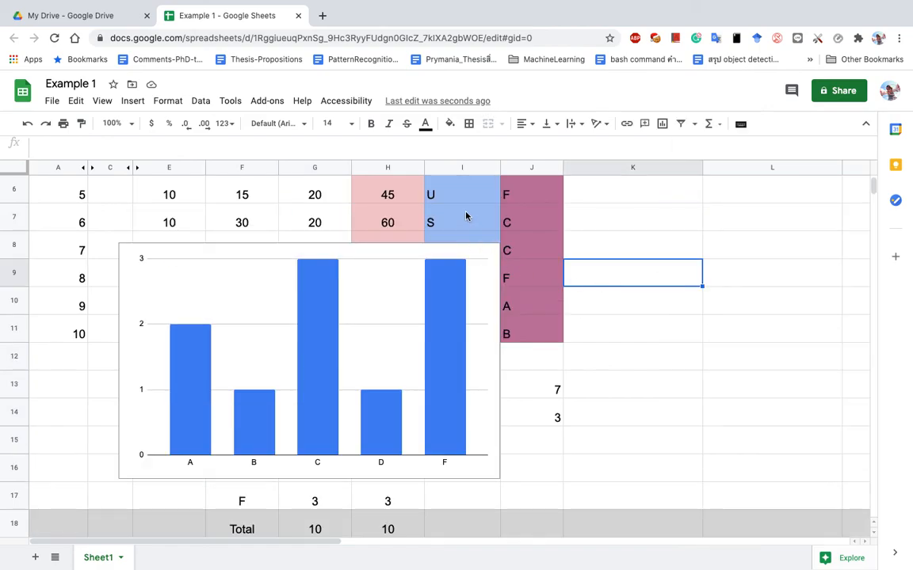
{"action": "left_click", "coordinate": [363, 251]}
{"action": "left_click_drag", "start_coordinate": [346, 253], "coordinate": [795, 315]}
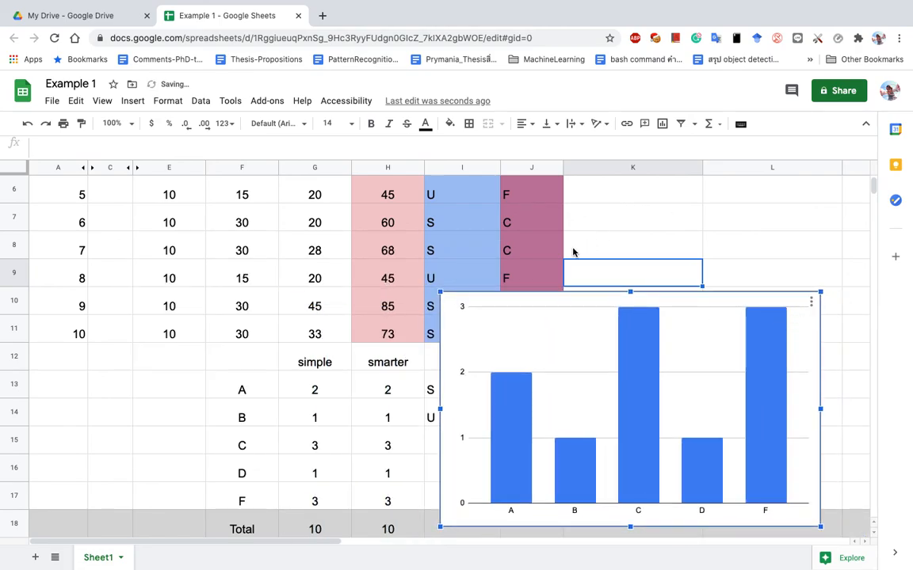
{"action": "key", "text": "ctrl+Left"}
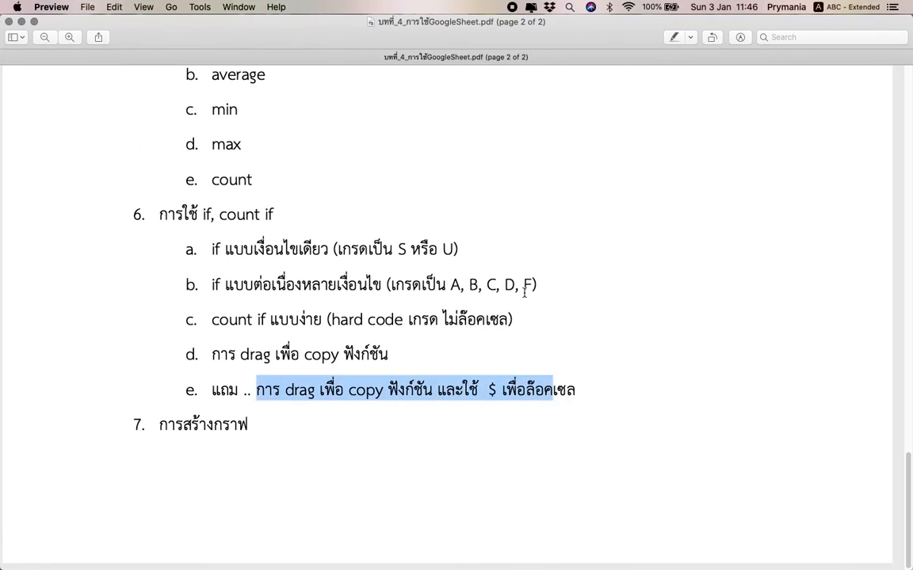
{"action": "scroll", "coordinate": [417, 264], "scroll_direction": "up", "scroll_amount": 5}
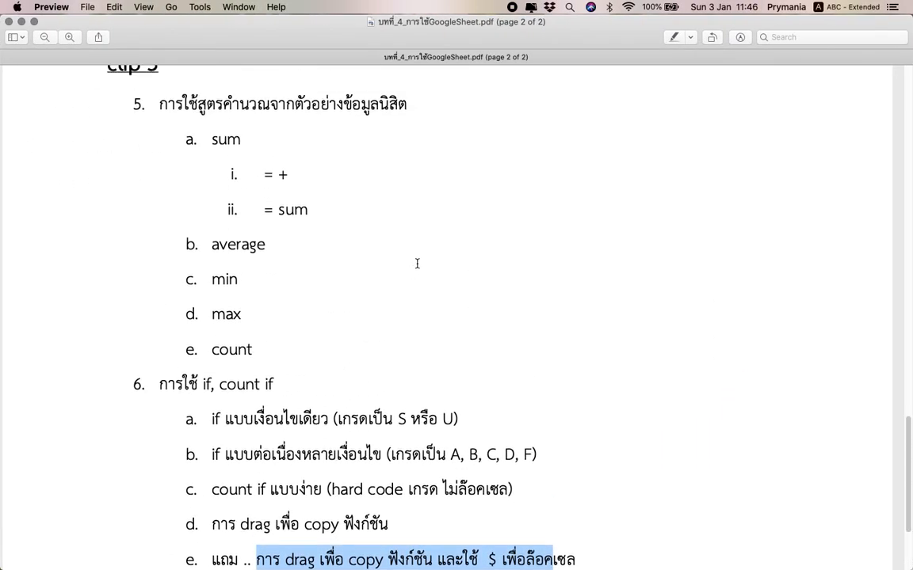
{"action": "scroll", "coordinate": [417, 264], "scroll_direction": "up", "scroll_amount": 2}
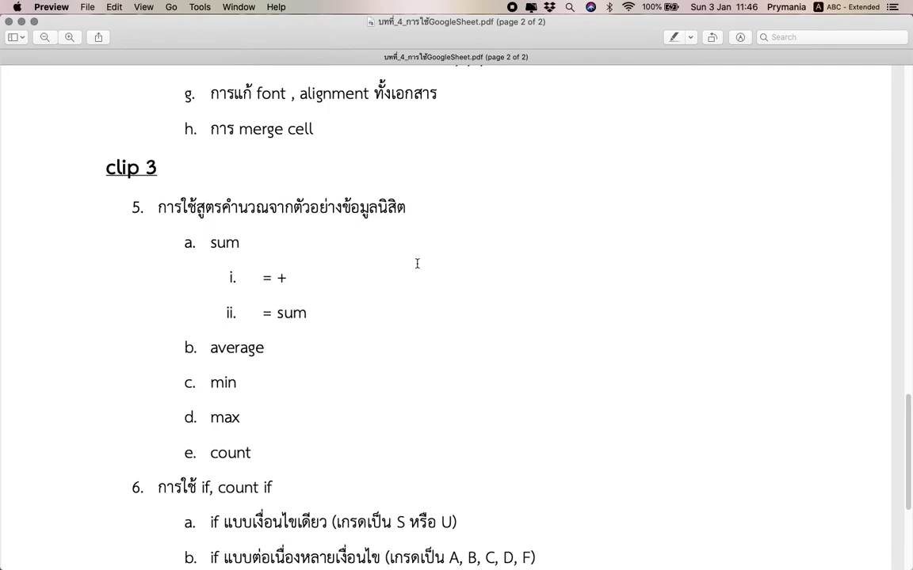
{"action": "scroll", "coordinate": [416, 264], "scroll_direction": "up", "scroll_amount": 8}
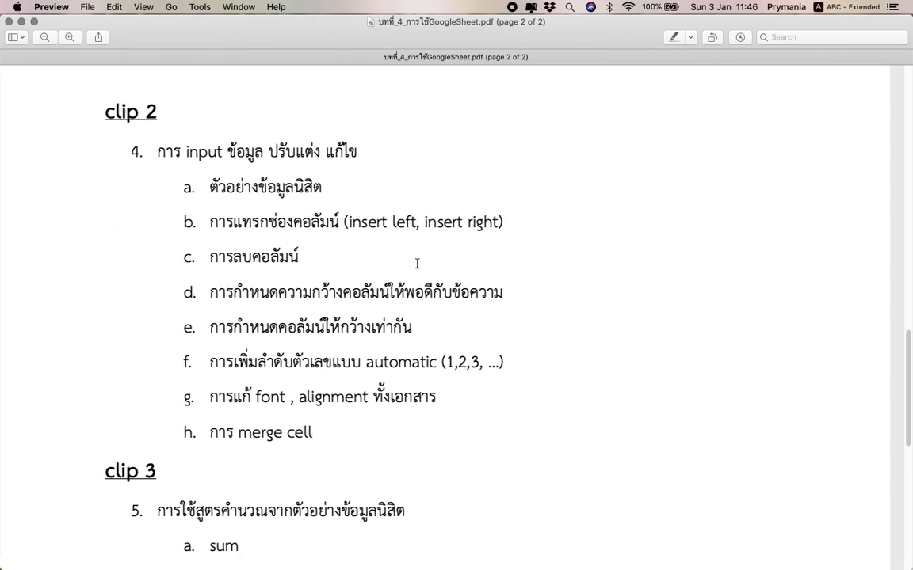
{"action": "scroll", "coordinate": [416, 264], "scroll_direction": "down", "scroll_amount": 3}
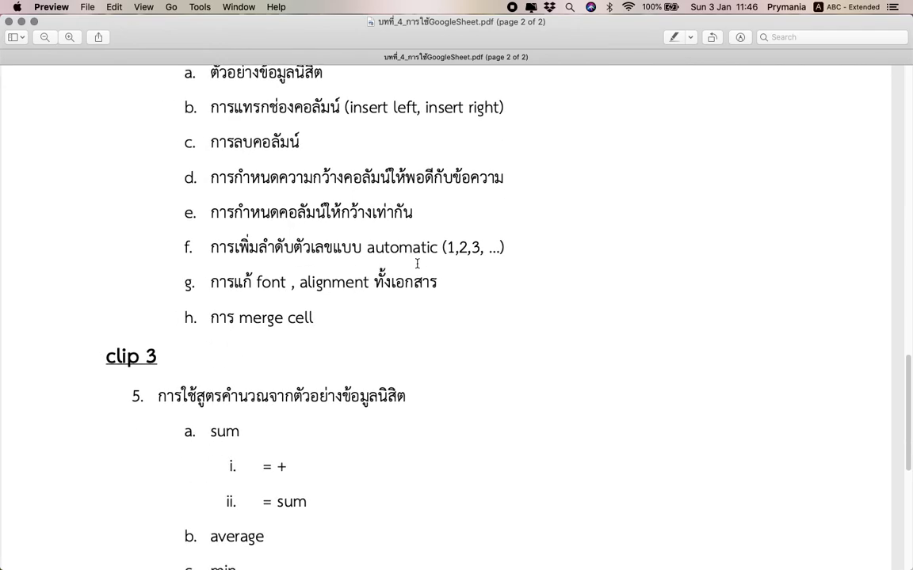
{"action": "scroll", "coordinate": [417, 264], "scroll_direction": "down", "scroll_amount": 7}
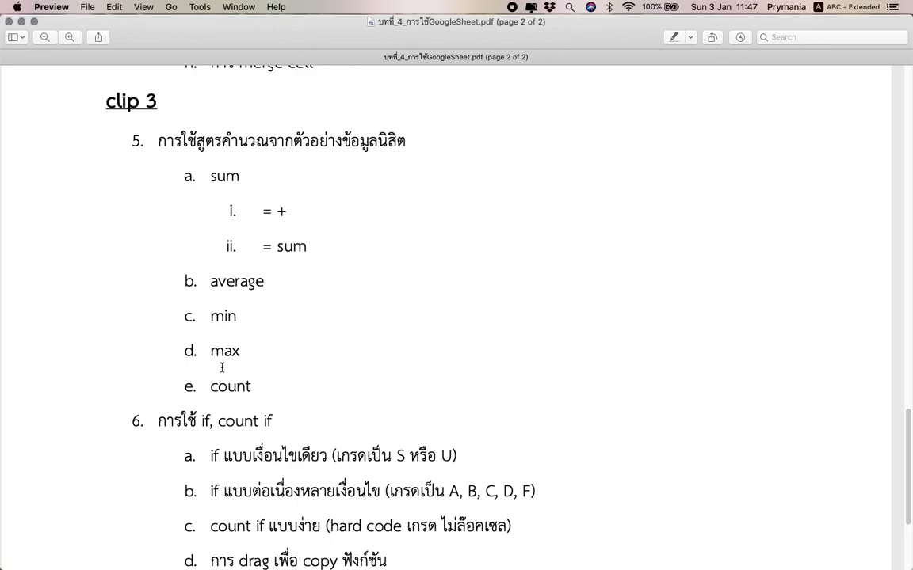
{"action": "scroll", "coordinate": [242, 333], "scroll_direction": "down", "scroll_amount": 4}
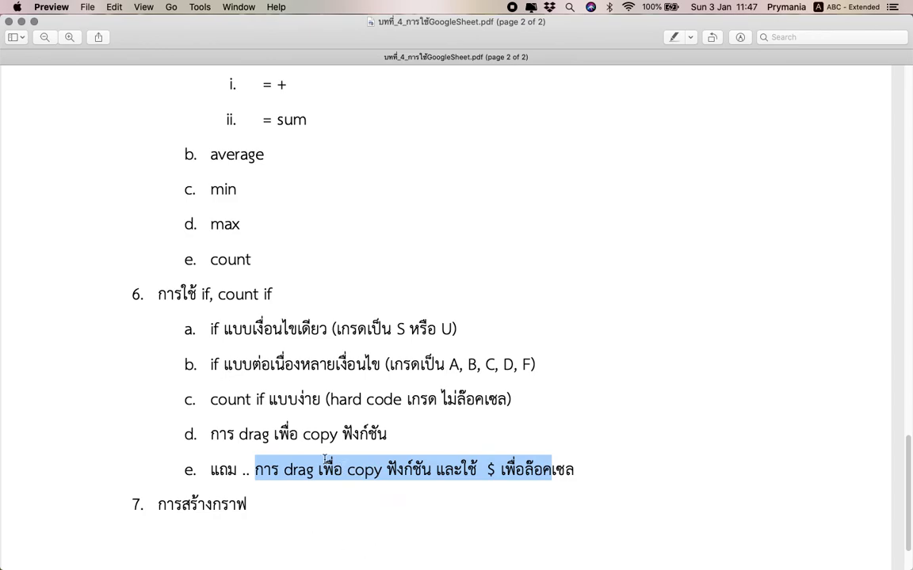
{"action": "left_click", "coordinate": [230, 434]}
{"action": "left_click_drag", "start_coordinate": [230, 434], "coordinate": [312, 441]}
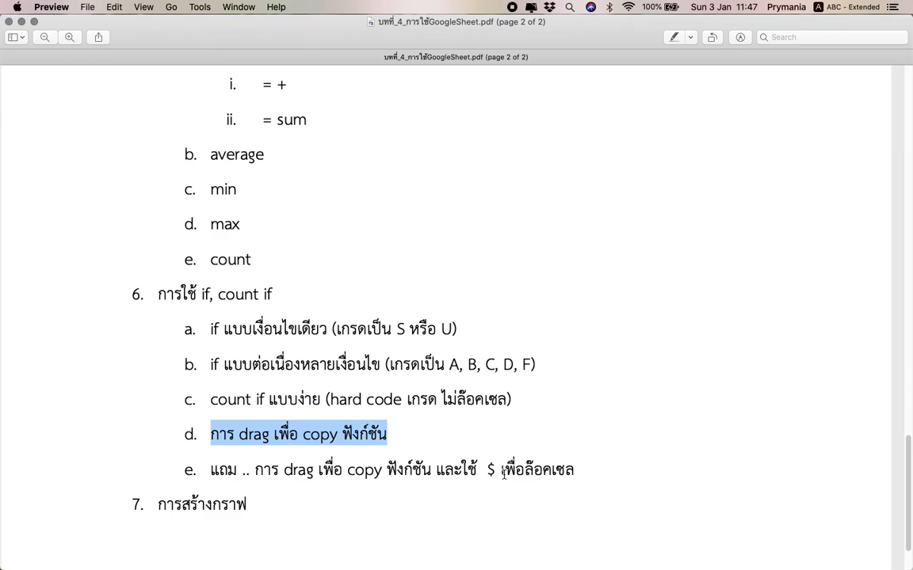
{"action": "left_click_drag", "start_coordinate": [479, 470], "coordinate": [534, 469]}
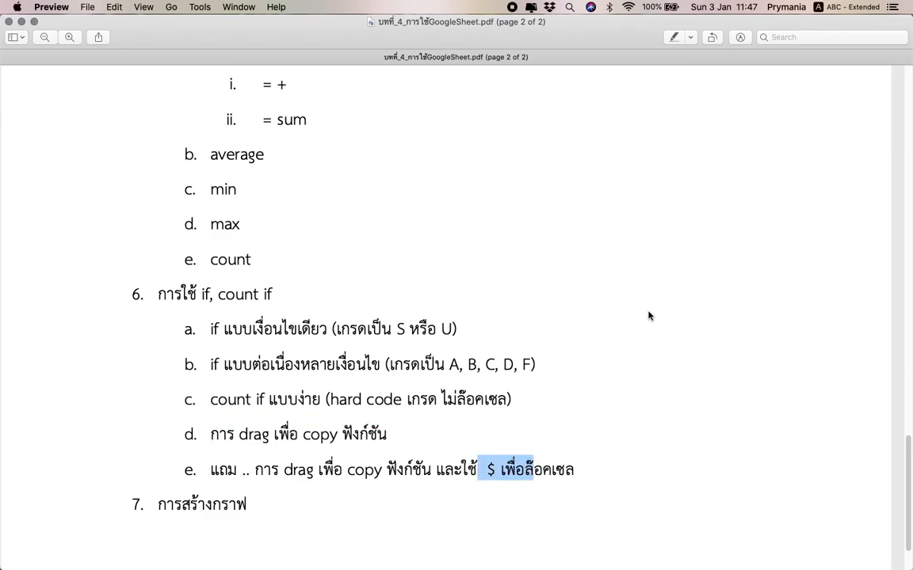
{"action": "key", "text": "ctrl+Right"}
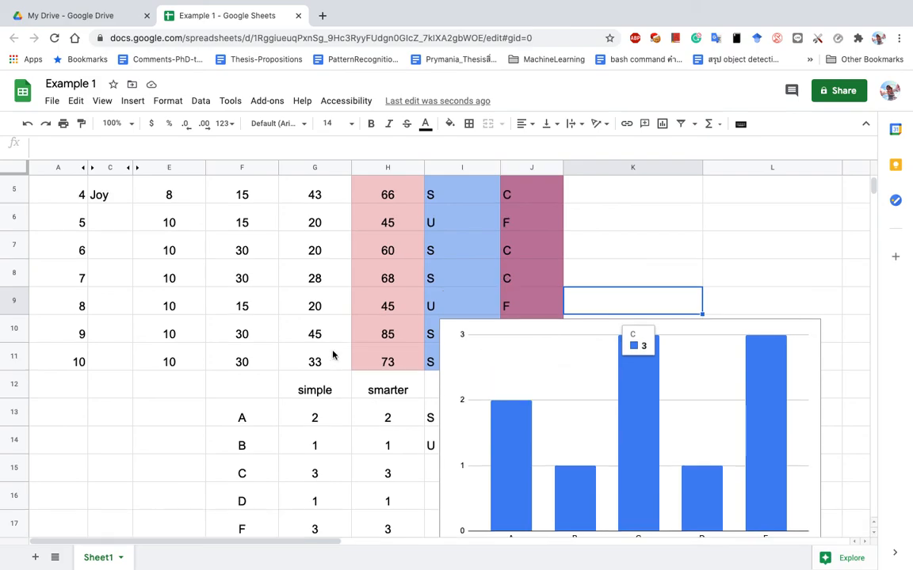
Drag the grade-count column chart up and left to sit over columns H–K, rows 7–15.
{"action": "scroll", "coordinate": [333, 356], "scroll_direction": "up", "scroll_amount": 4}
{"action": "mouse_move", "coordinate": [333, 4]}
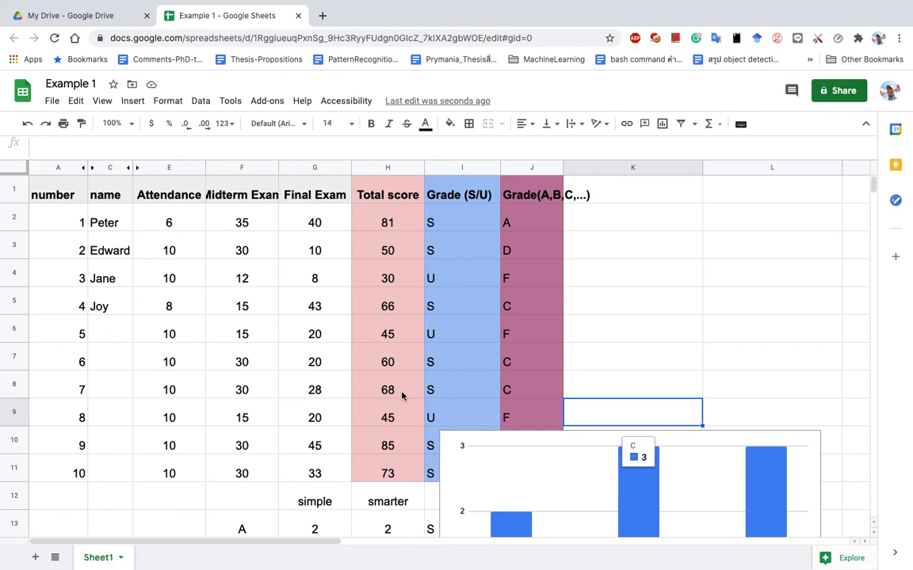
{"action": "scroll", "coordinate": [503, 436], "scroll_direction": "down", "scroll_amount": 3}
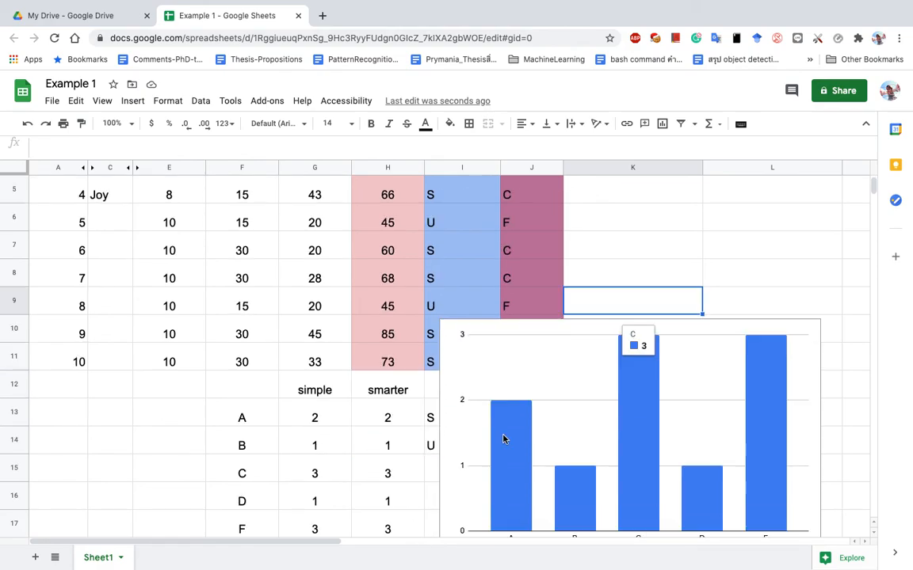
{"action": "left_click", "coordinate": [501, 328]}
{"action": "left_click_drag", "start_coordinate": [502, 324], "coordinate": [466, 253]}
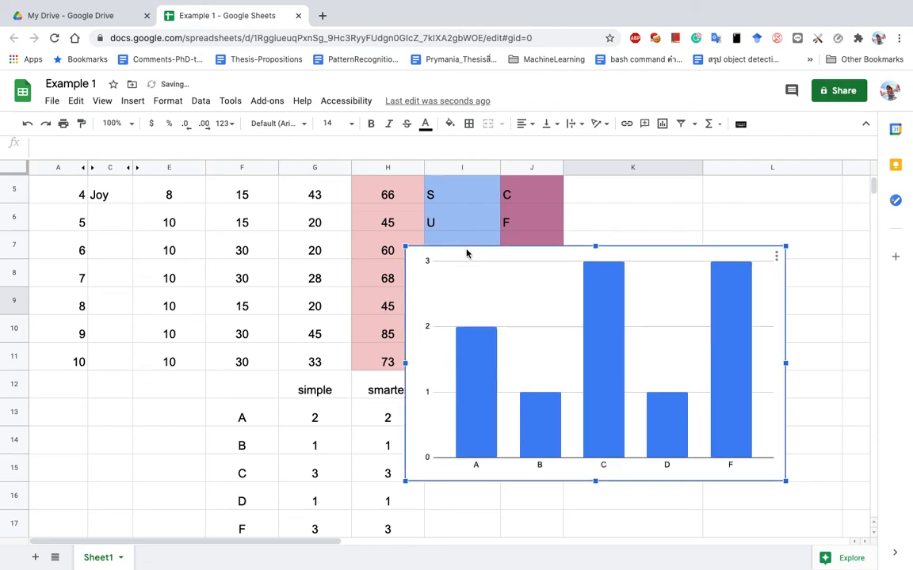